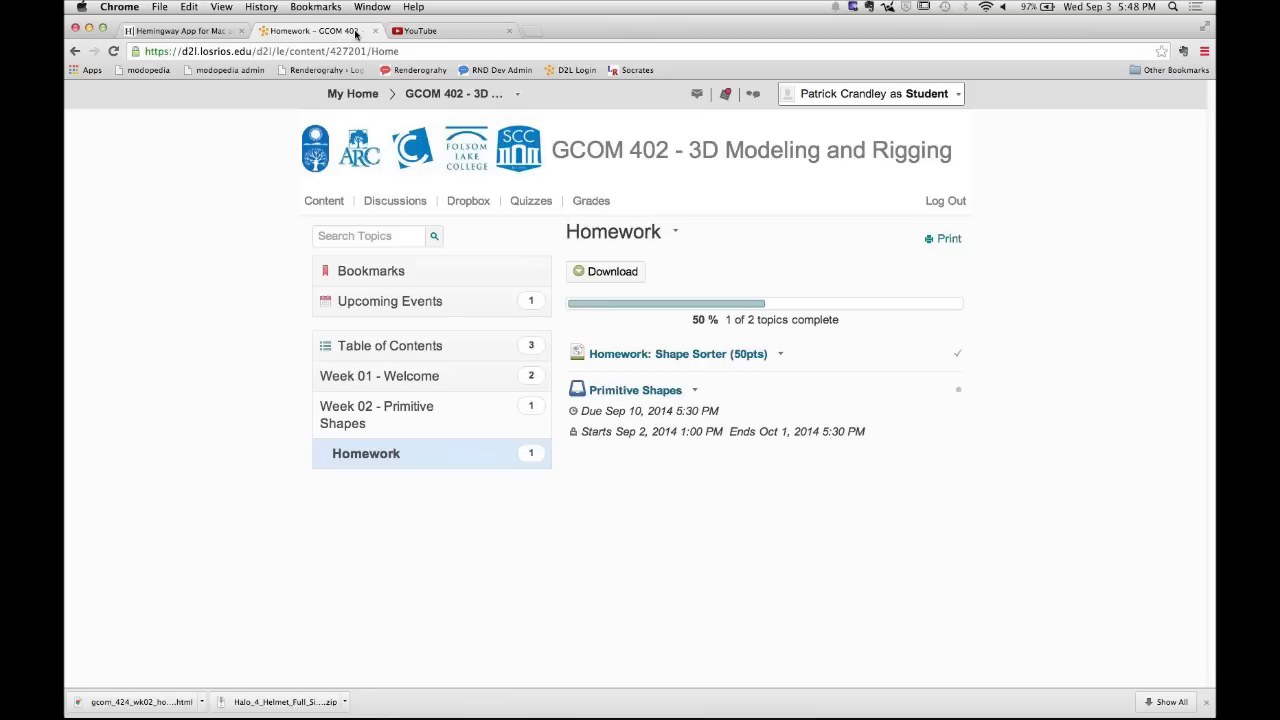
pyautogui.click(529, 32)
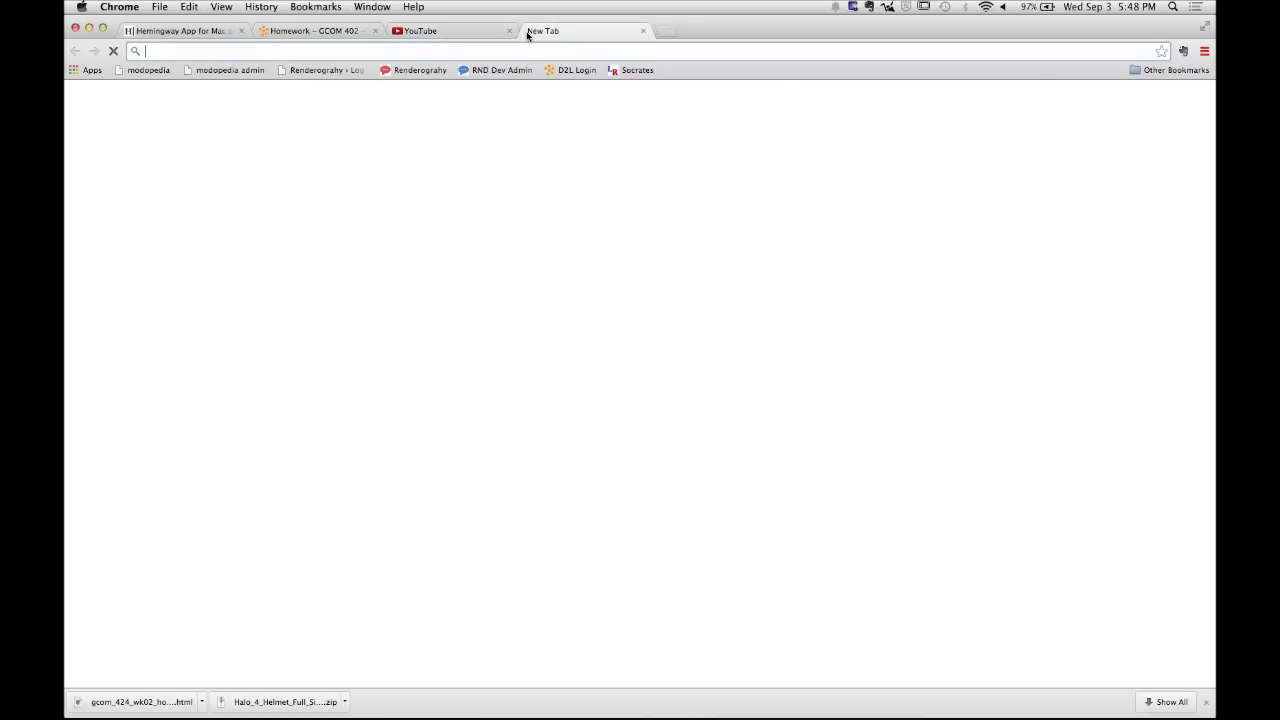
pyautogui.write('thre')
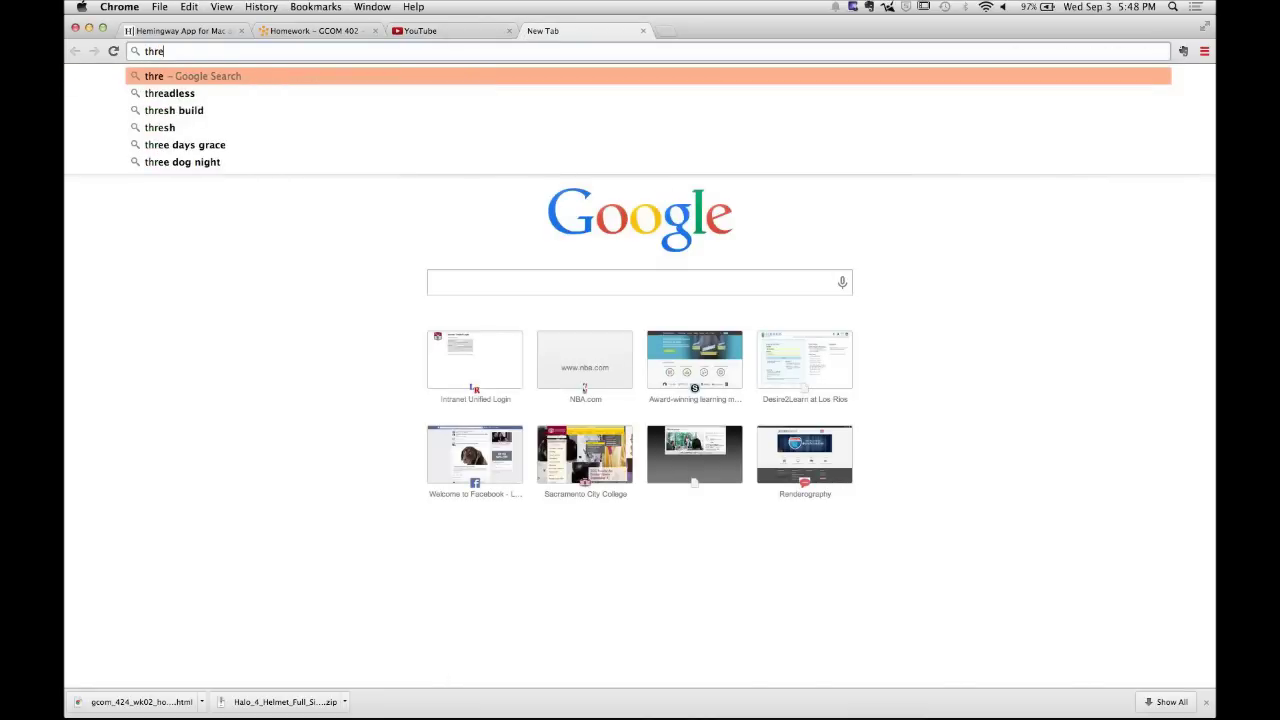
pyautogui.press('BackSpace')
pyautogui.press('BackSpace')
pyautogui.write('ed')
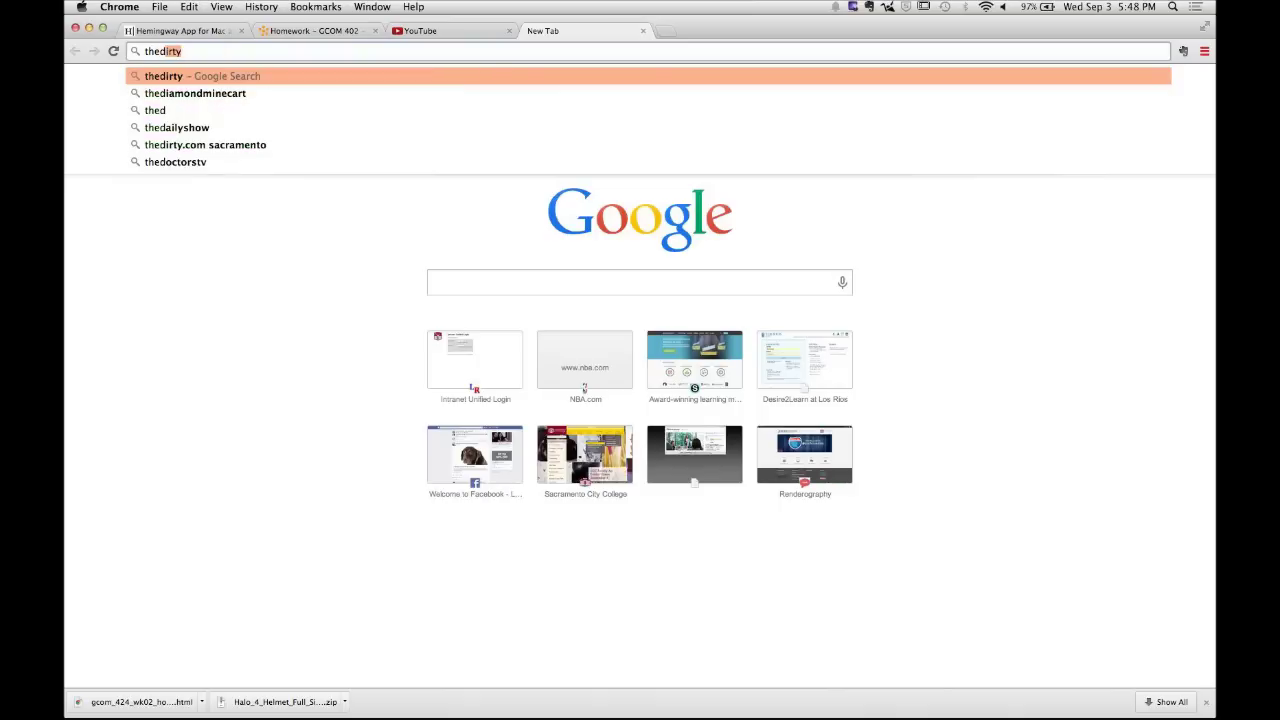
pyautogui.press('BackSpace')
pyautogui.press('BackSpace')
pyautogui.write('fo')
pyautogui.press('Return')
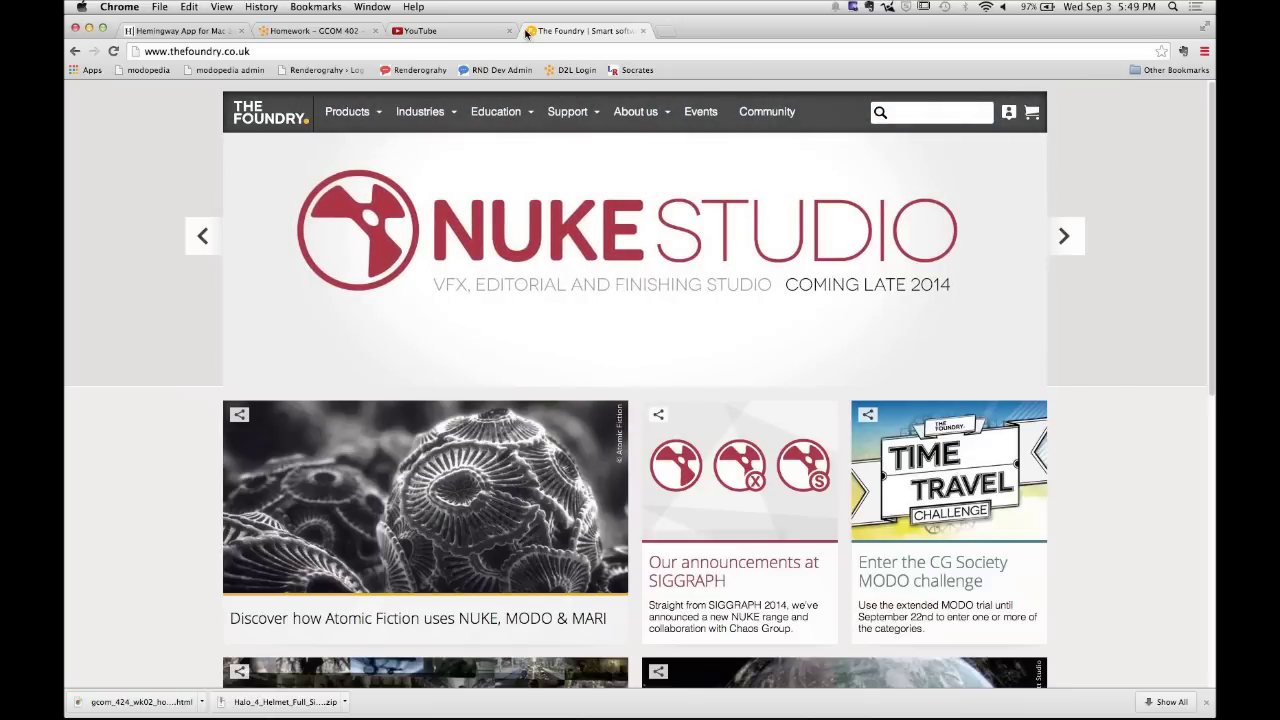
pyautogui.click(119, 7)
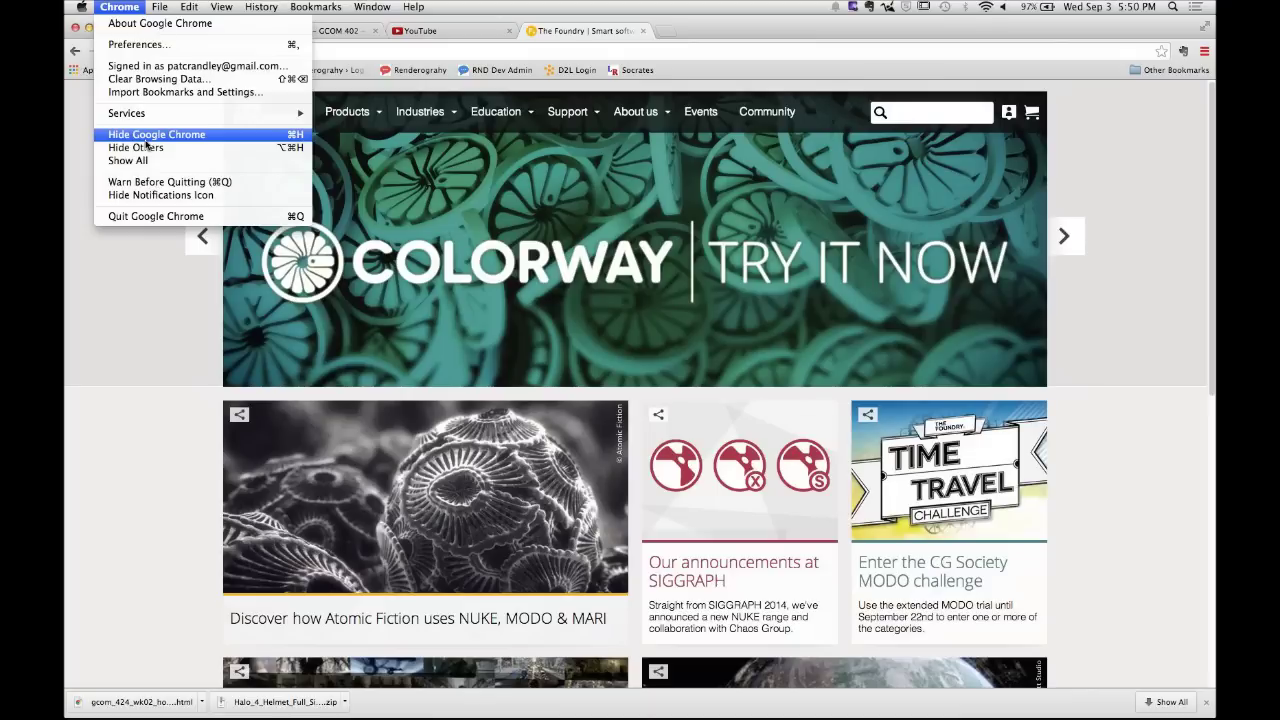
pyautogui.click(127, 420)
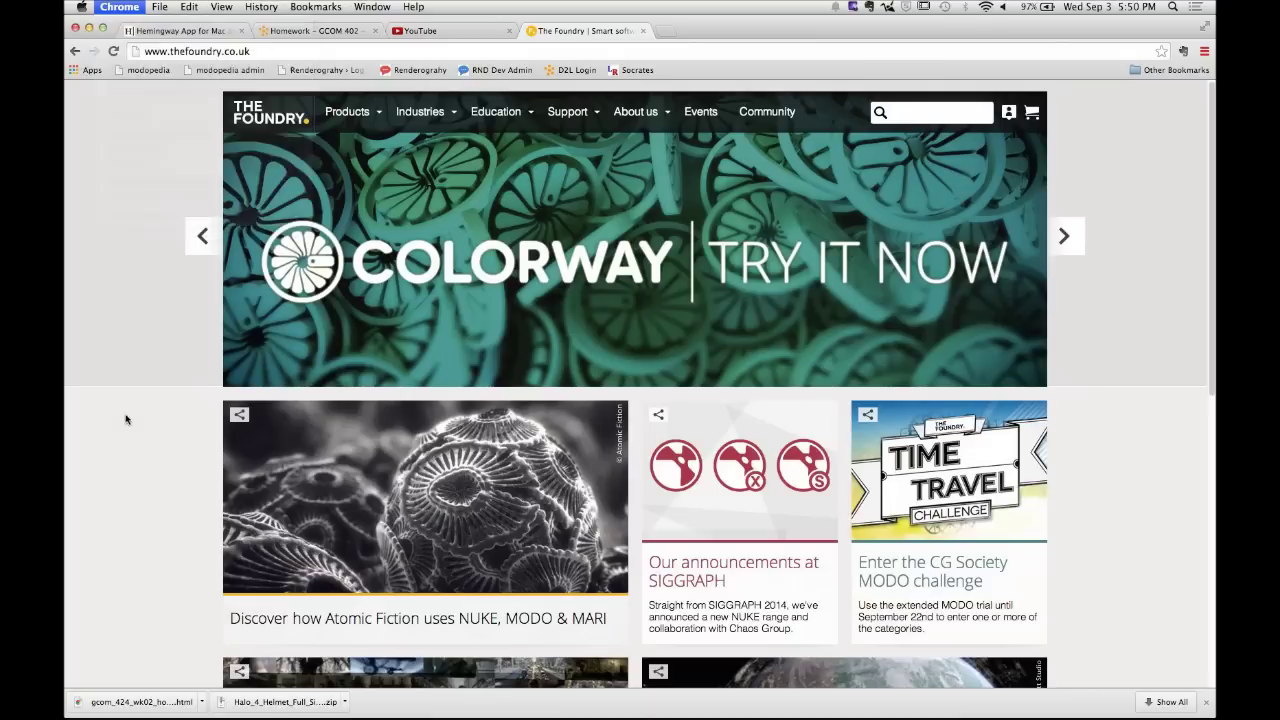
# Open the "Homework: Shape Sorter (50pts)" page in the GCOM 402 course and read the assignment instructions.
pyautogui.click(313, 31)
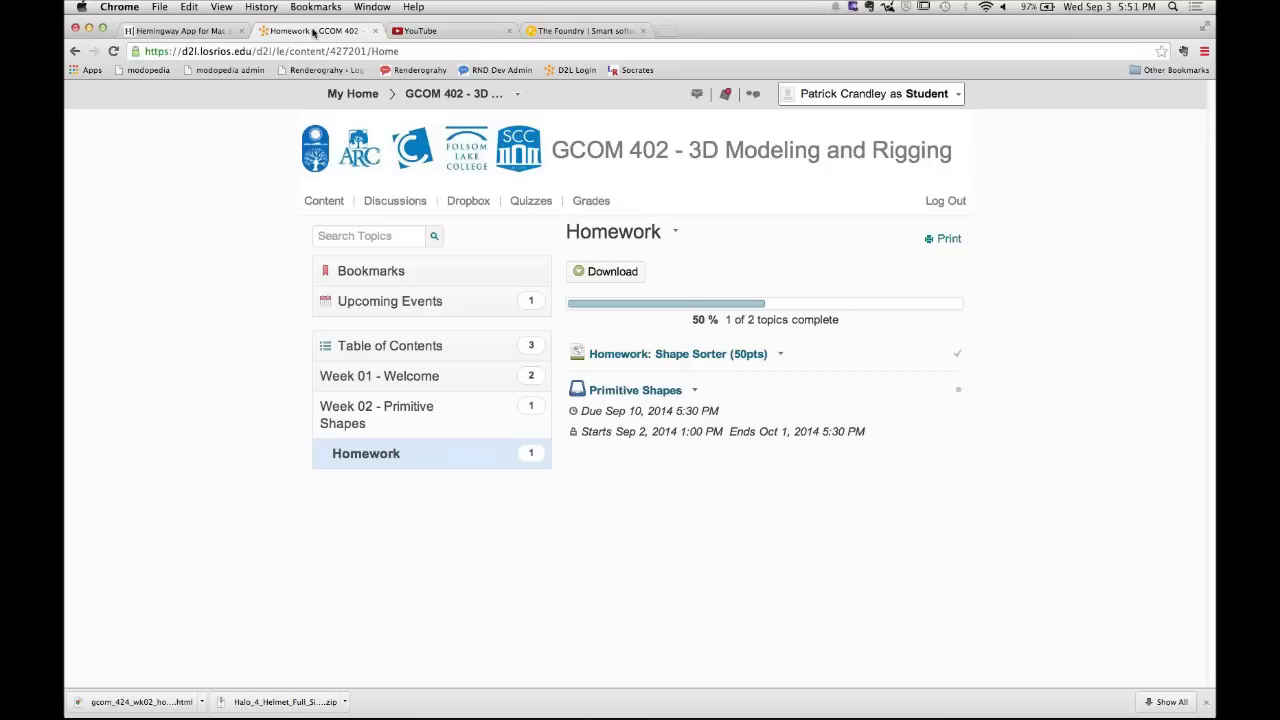
pyautogui.click(679, 358)
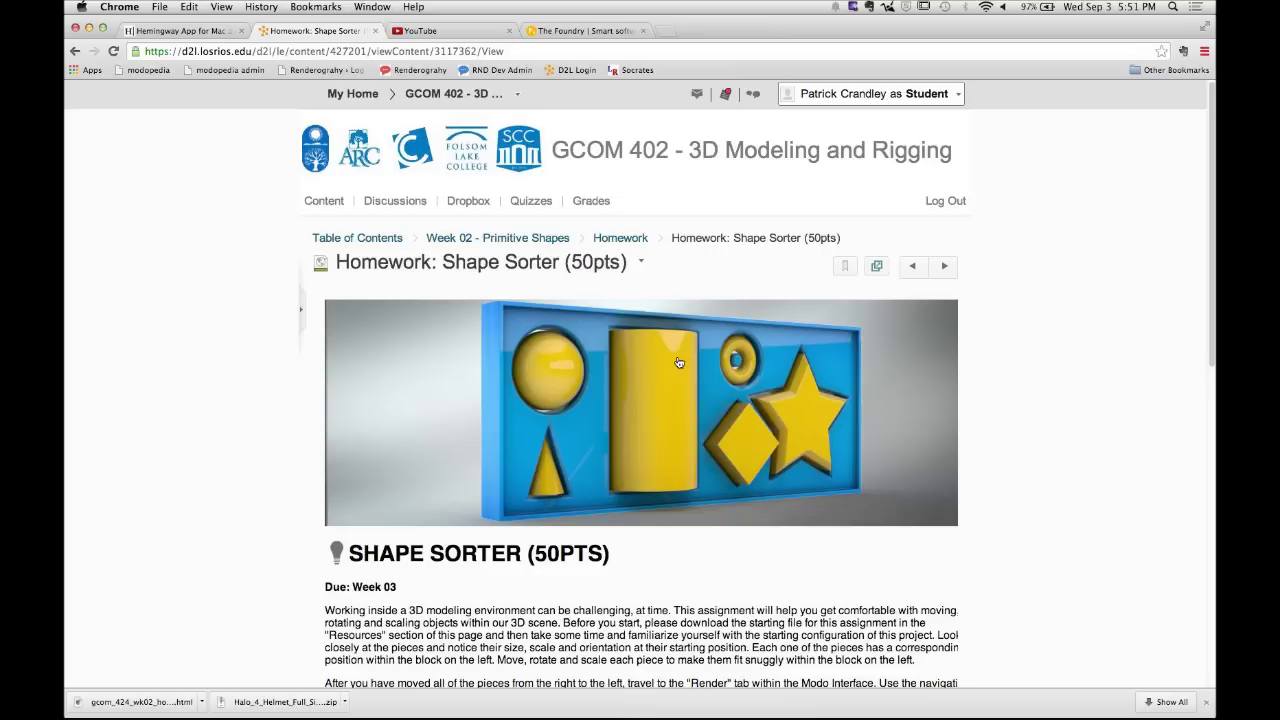
pyautogui.click(620, 238)
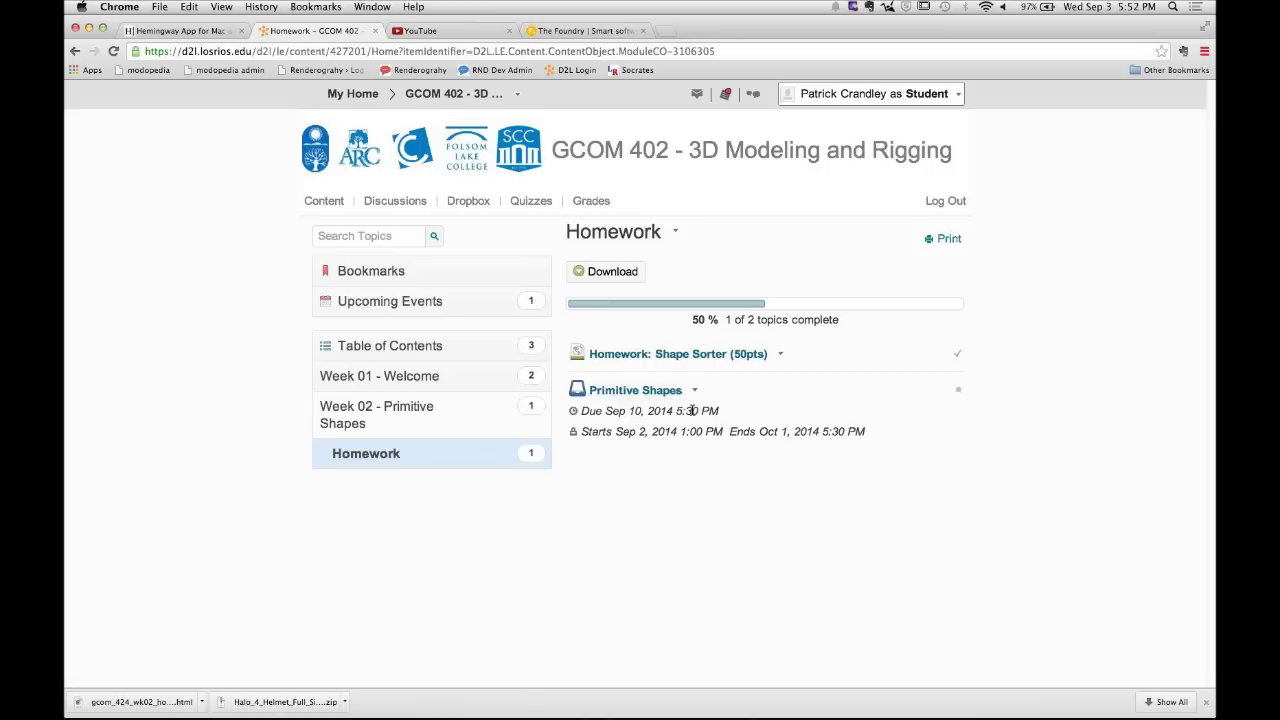
pyautogui.click(685, 357)
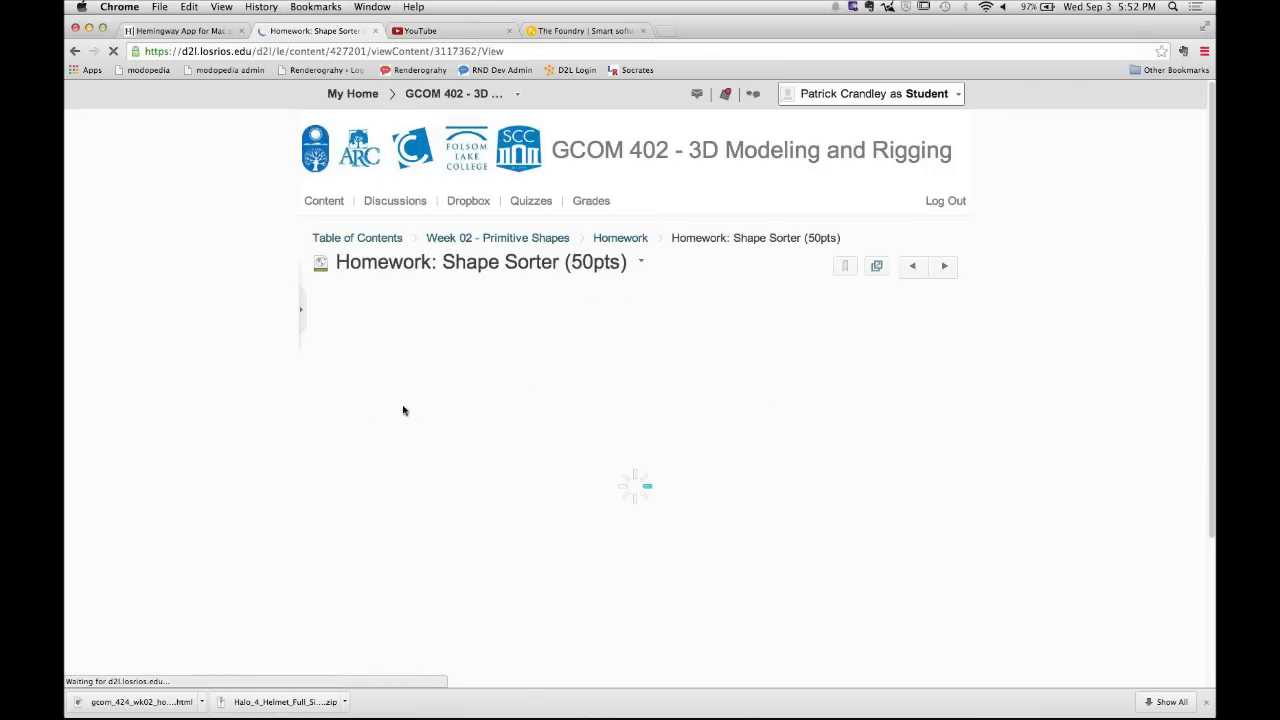
pyautogui.scroll(-2, 148, 391)
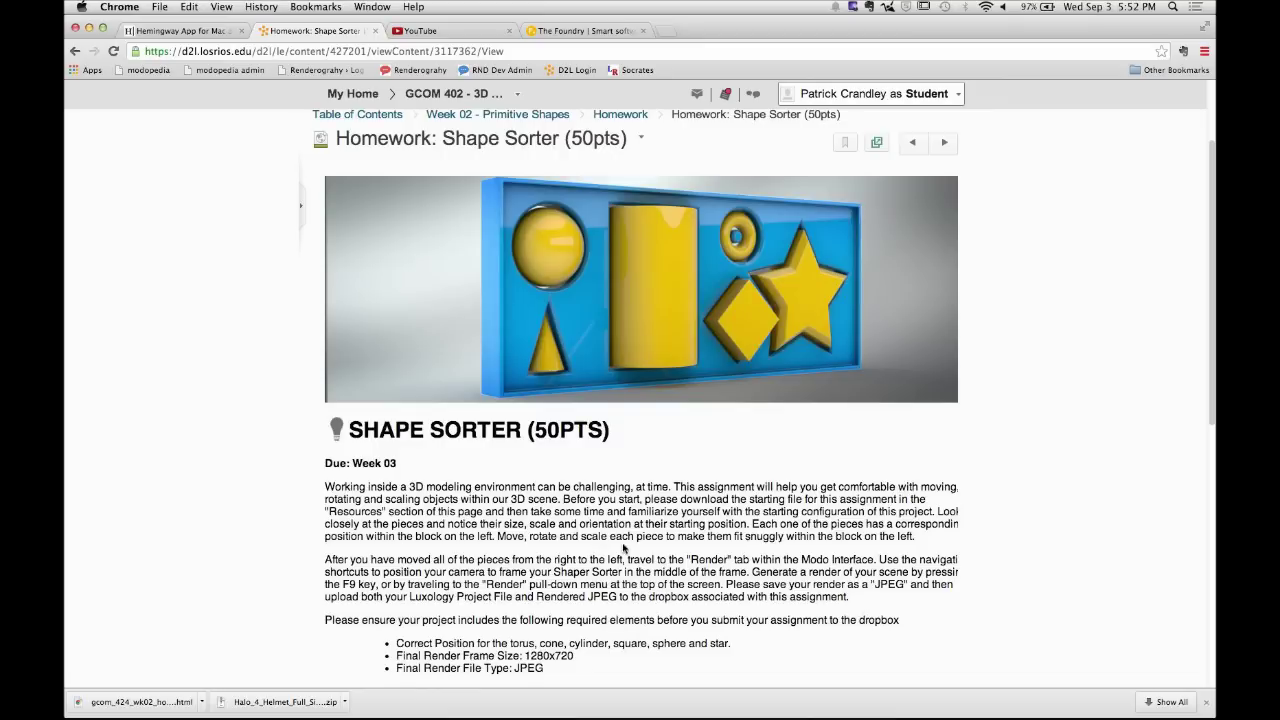
# Switch to modo and look through its application menus, including System and Help.
pyautogui.moveTo(800, 700)
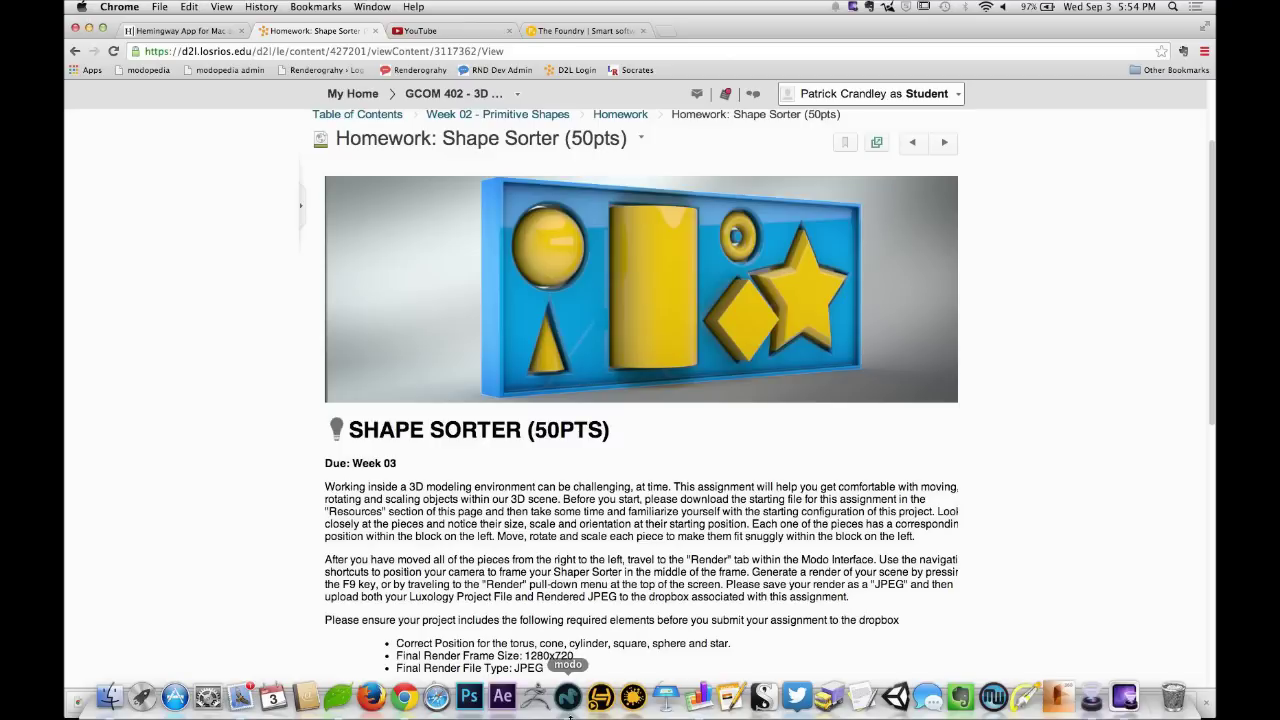
pyautogui.click(571, 712)
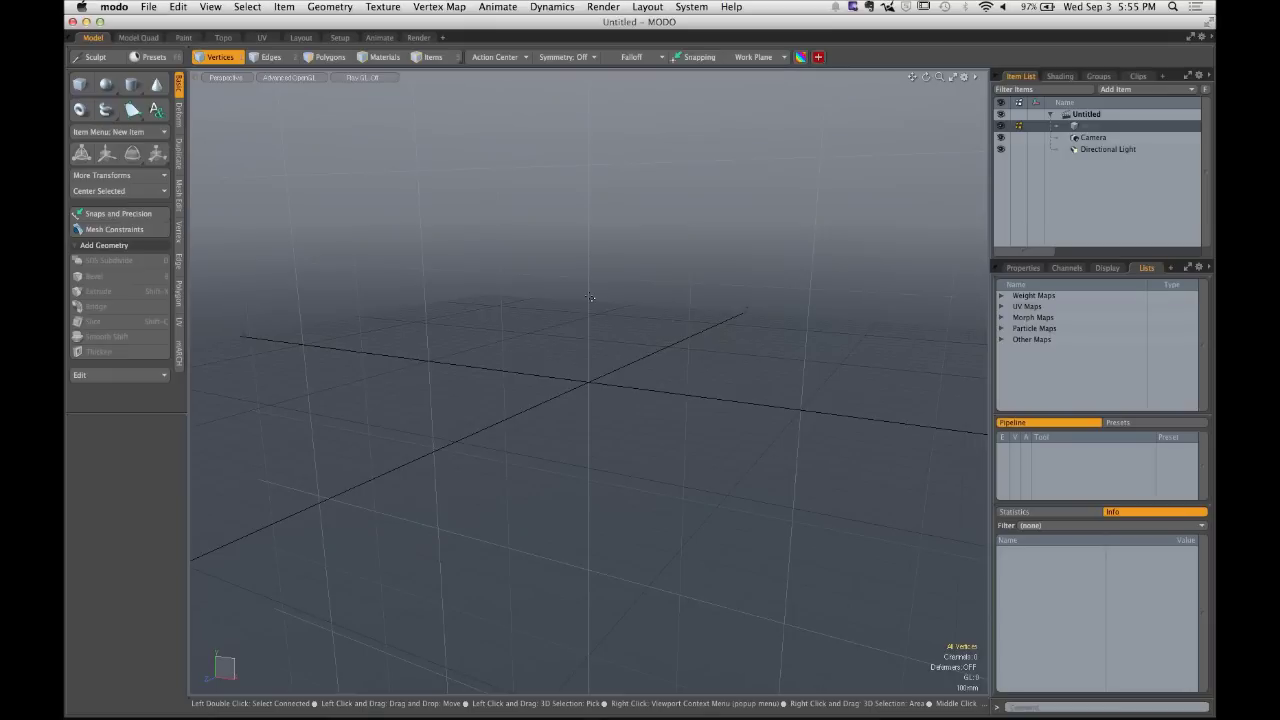
pyautogui.click(113, 6)
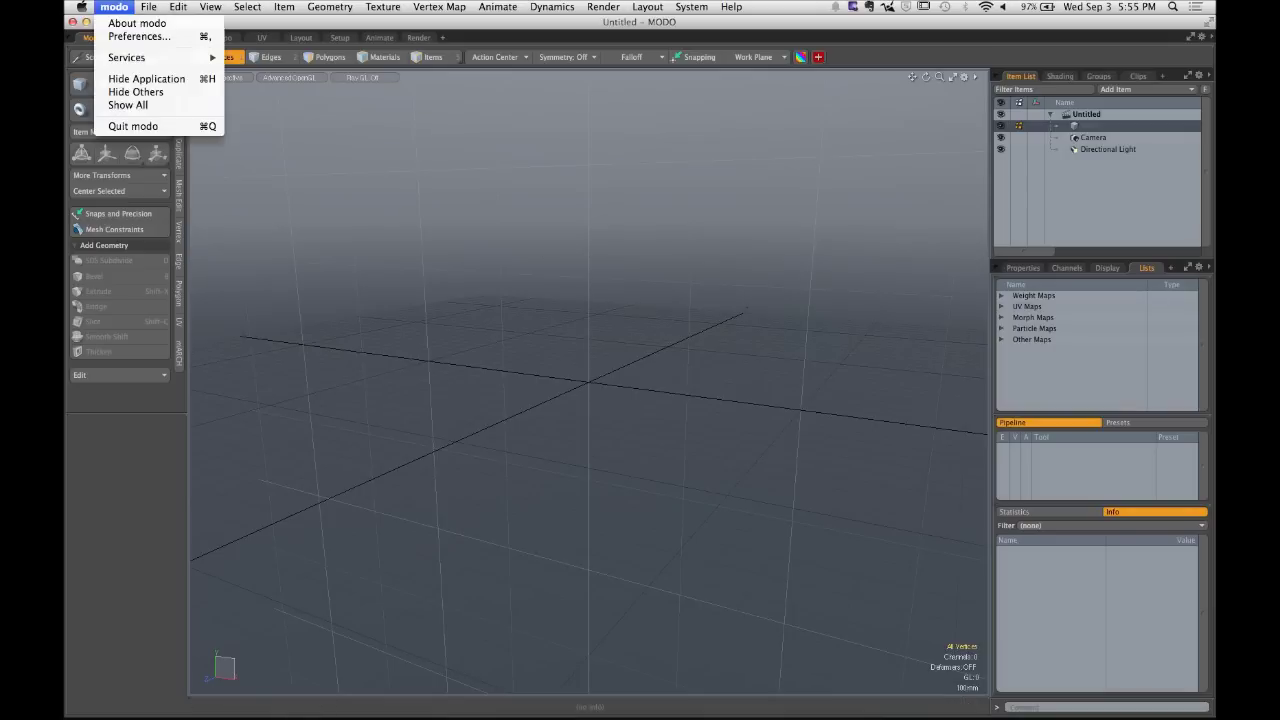
pyautogui.moveTo(279, 7)
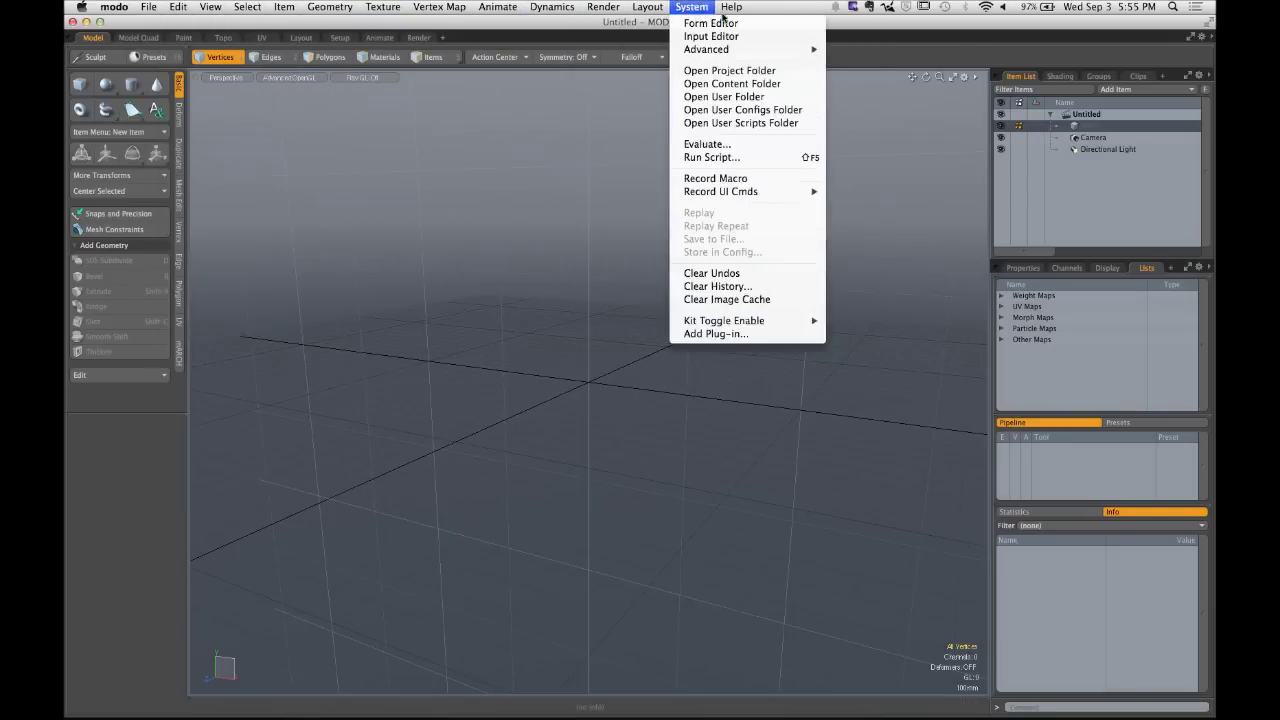
pyautogui.moveTo(724, 16)
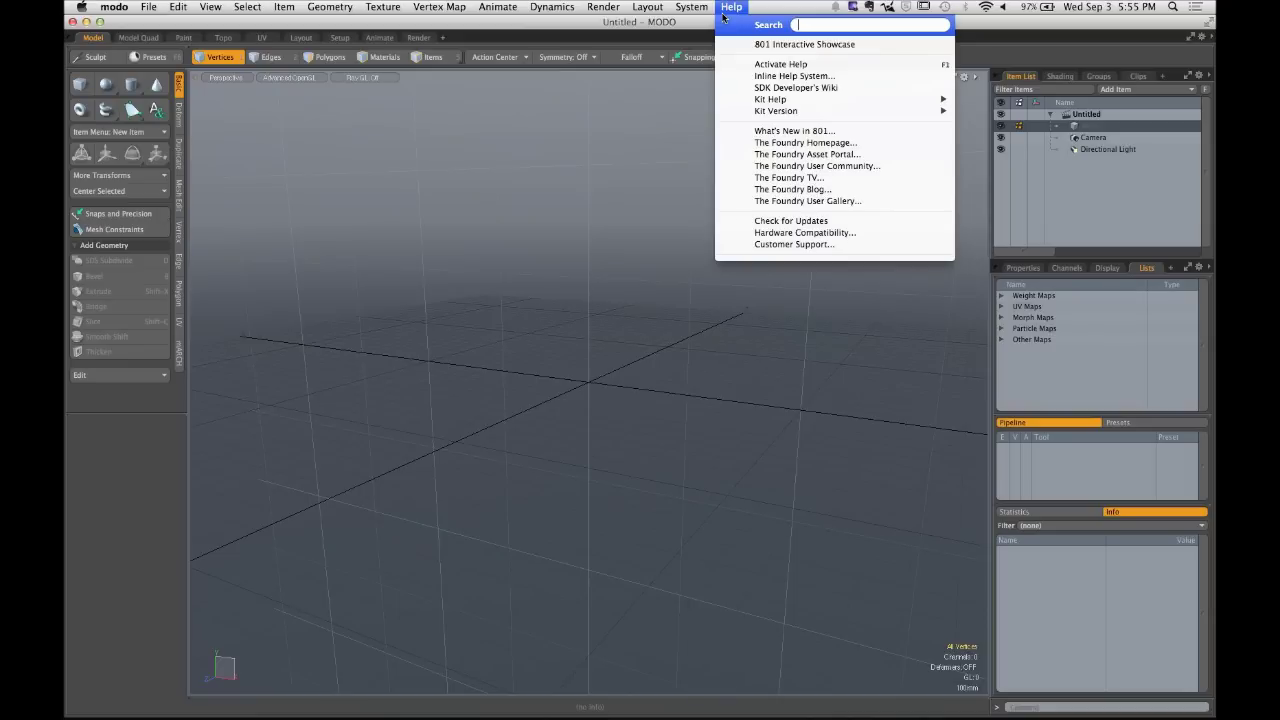
pyautogui.click(480, 160)
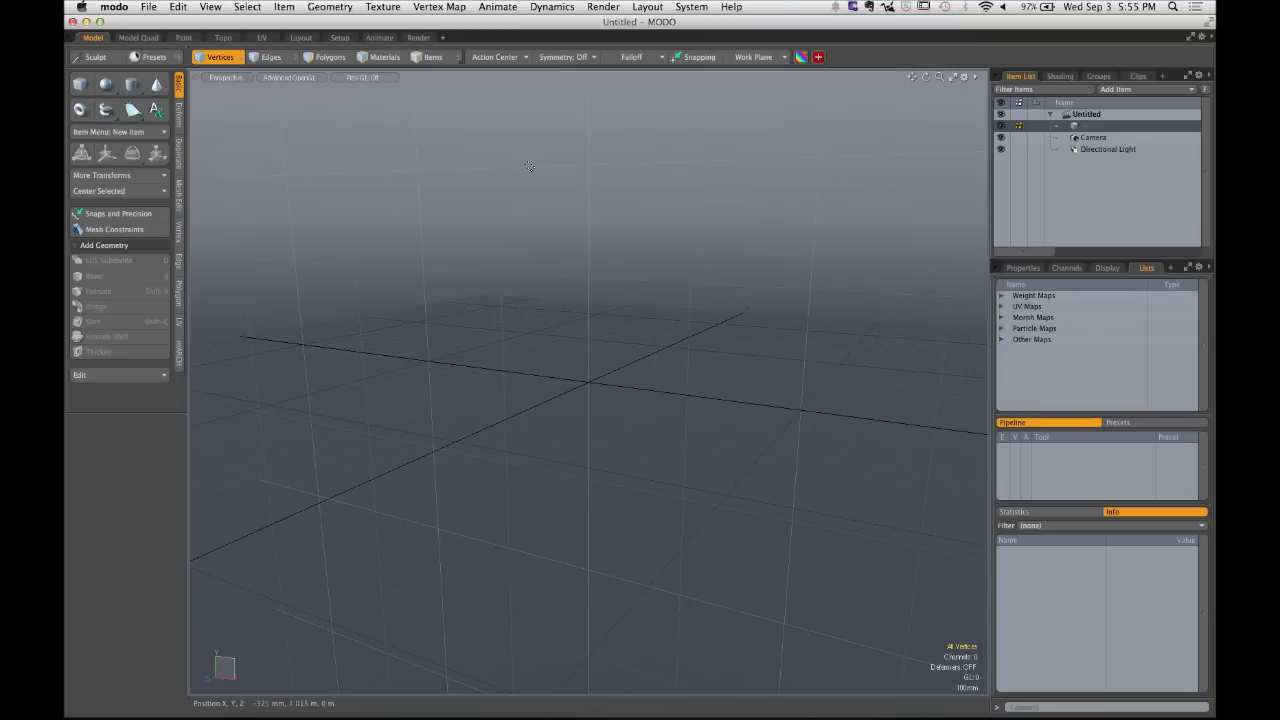
# Look through the Model Quad, Paint, Topo, UV and Layout workspaces, finishing on Topo.
pyautogui.click(138, 38)
pyautogui.click(183, 37)
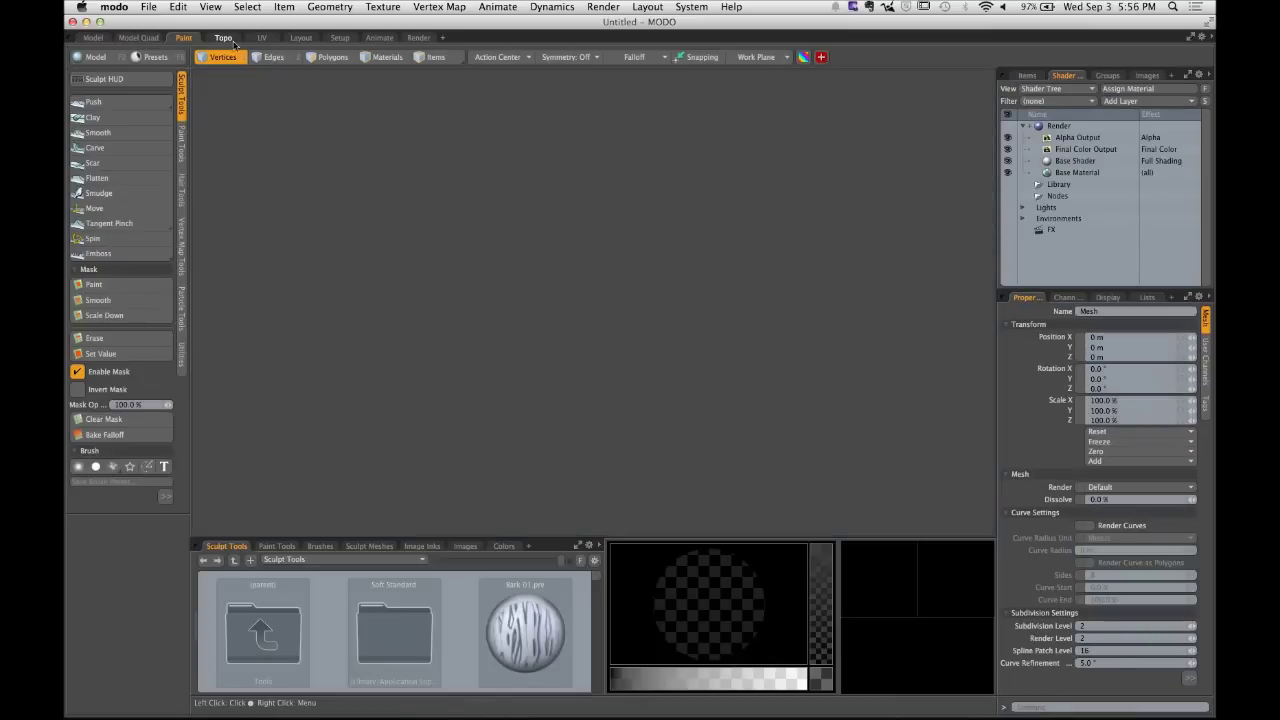
pyautogui.click(223, 37)
pyautogui.click(262, 37)
pyautogui.click(301, 37)
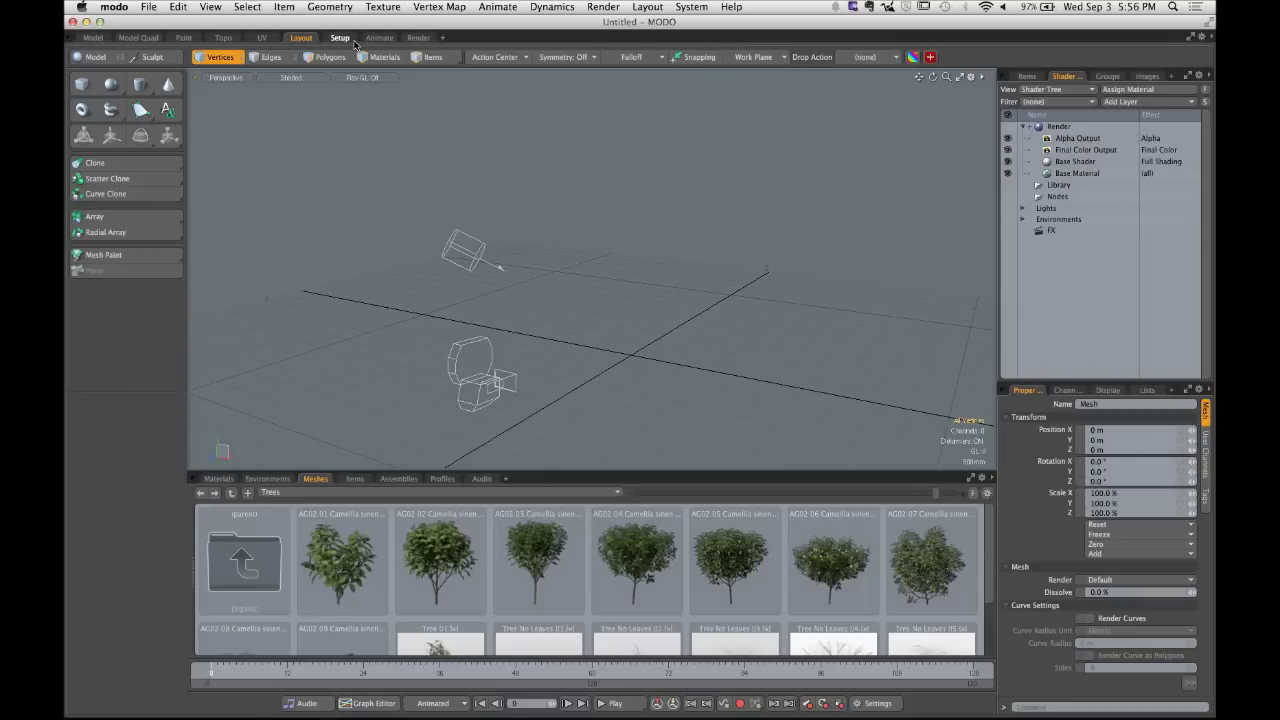
pyautogui.click(66, 32)
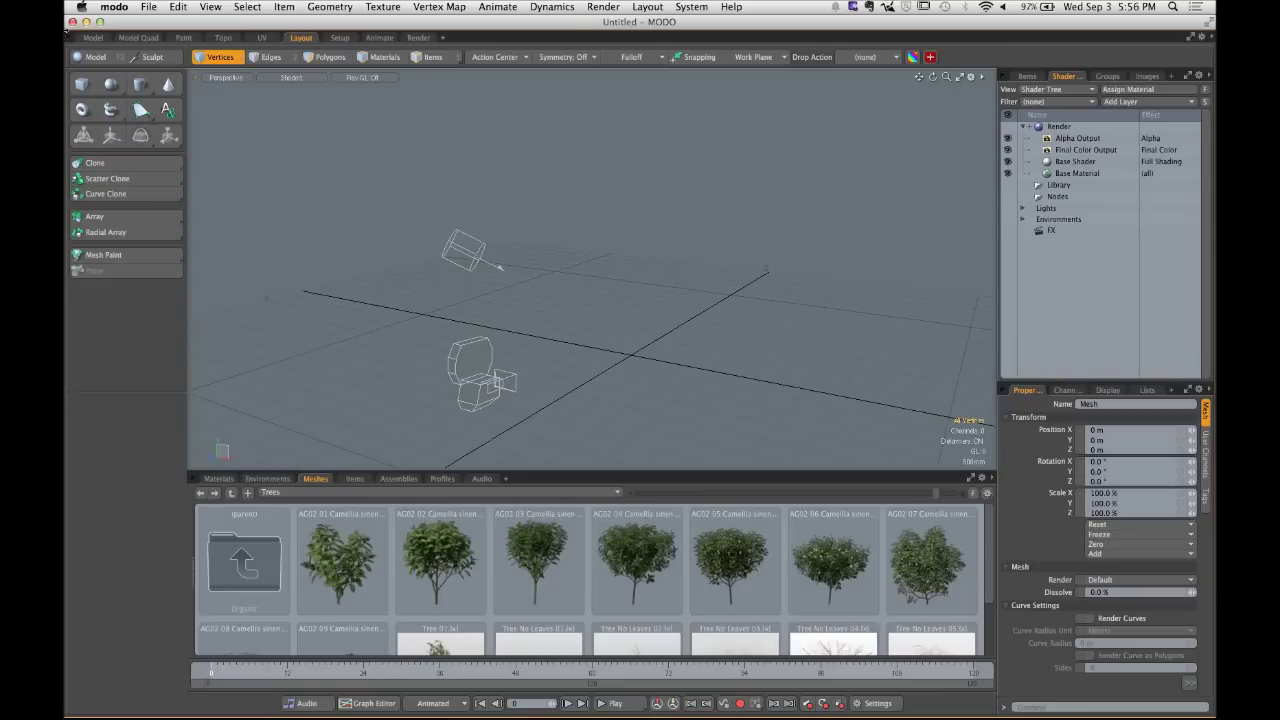
pyautogui.click(138, 37)
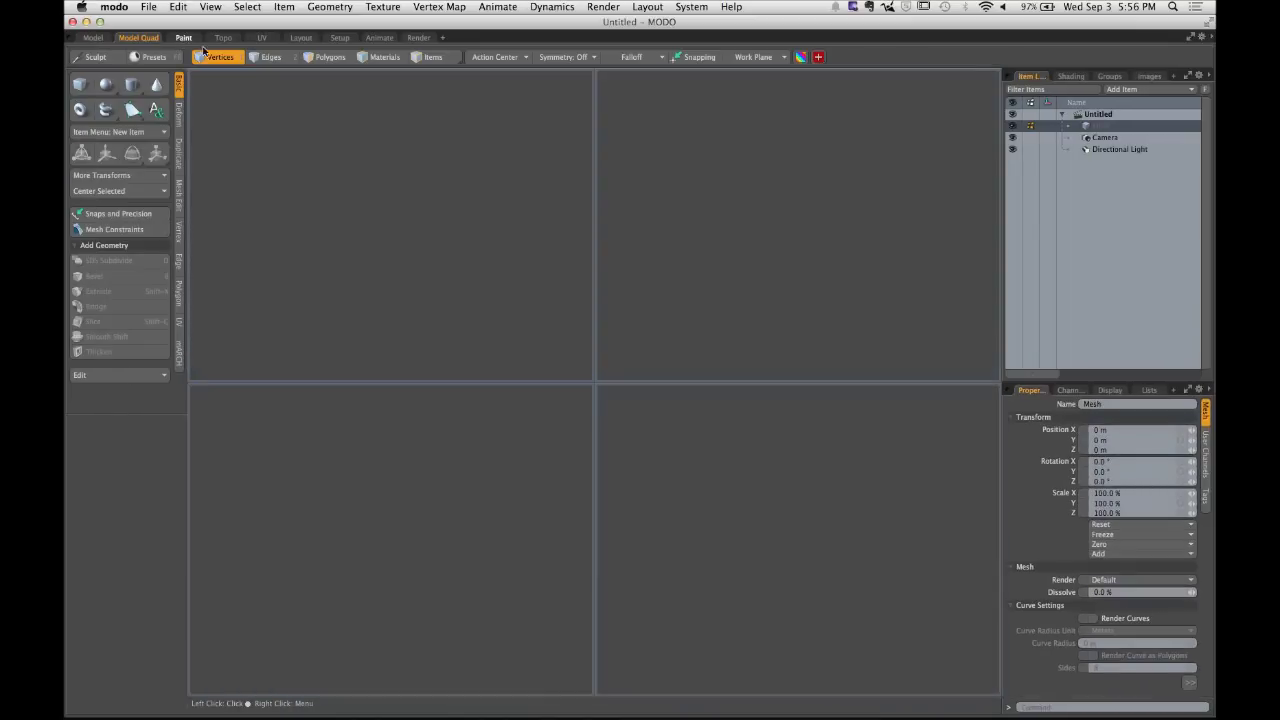
pyautogui.click(183, 37)
pyautogui.click(222, 37)
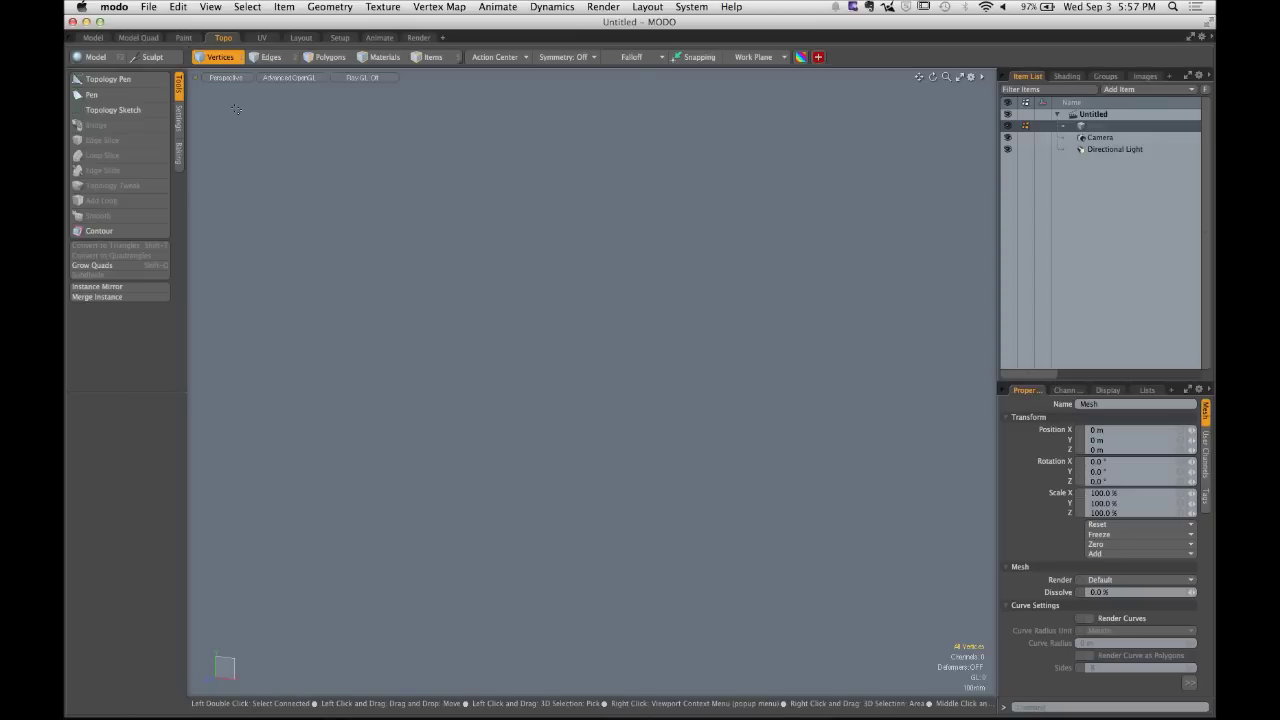
# Bring up the layout switcher and change to the Animate layout.
pyautogui.press('ctrl')
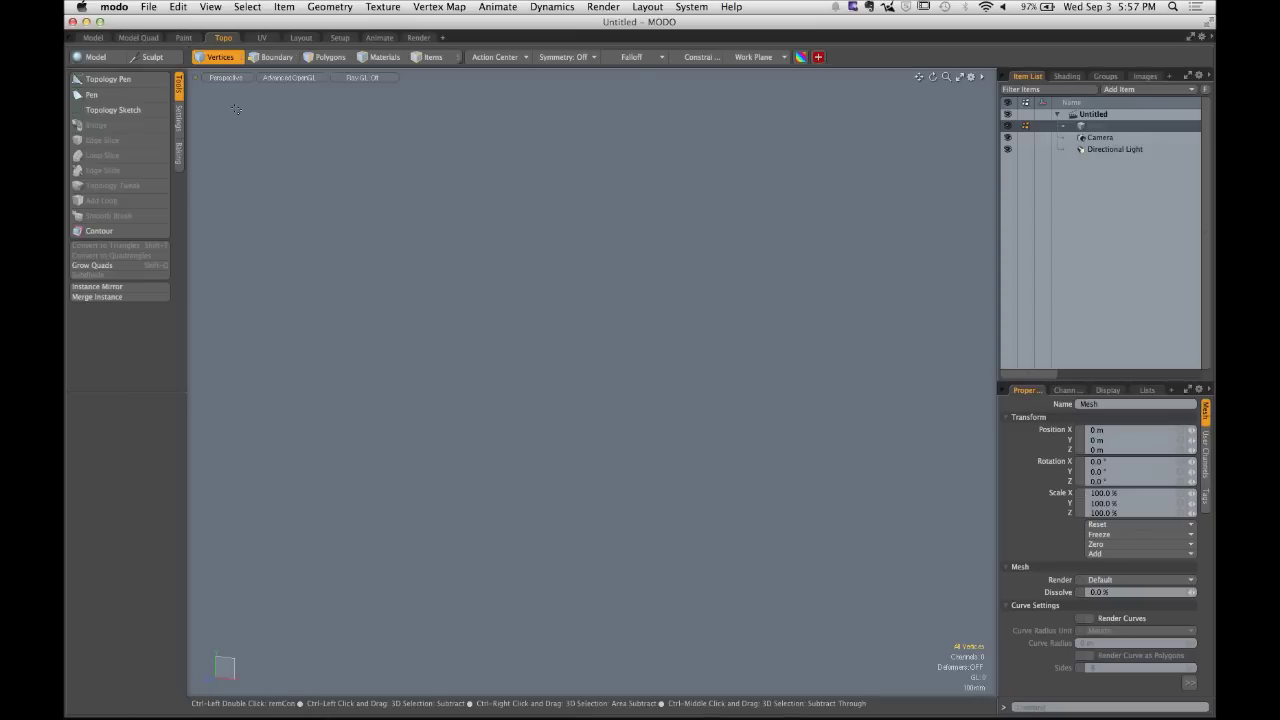
pyautogui.hotkey('ctrl', 'Tab')
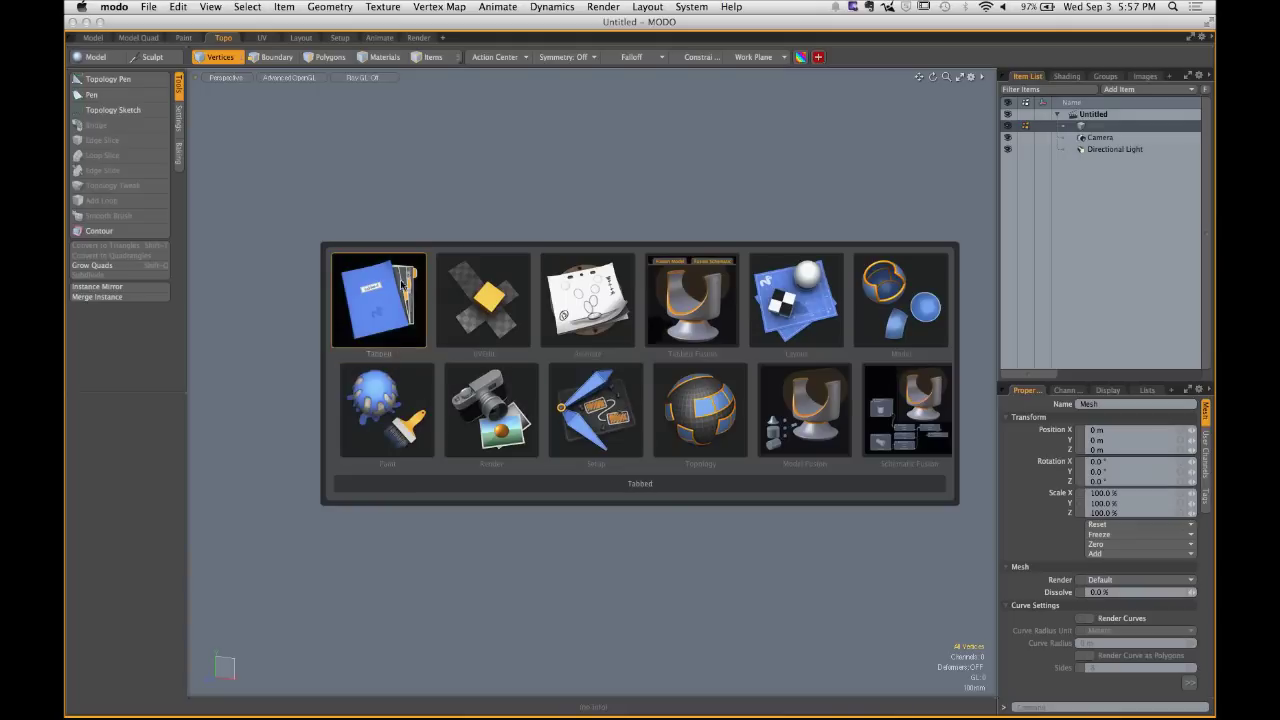
pyautogui.click(572, 308)
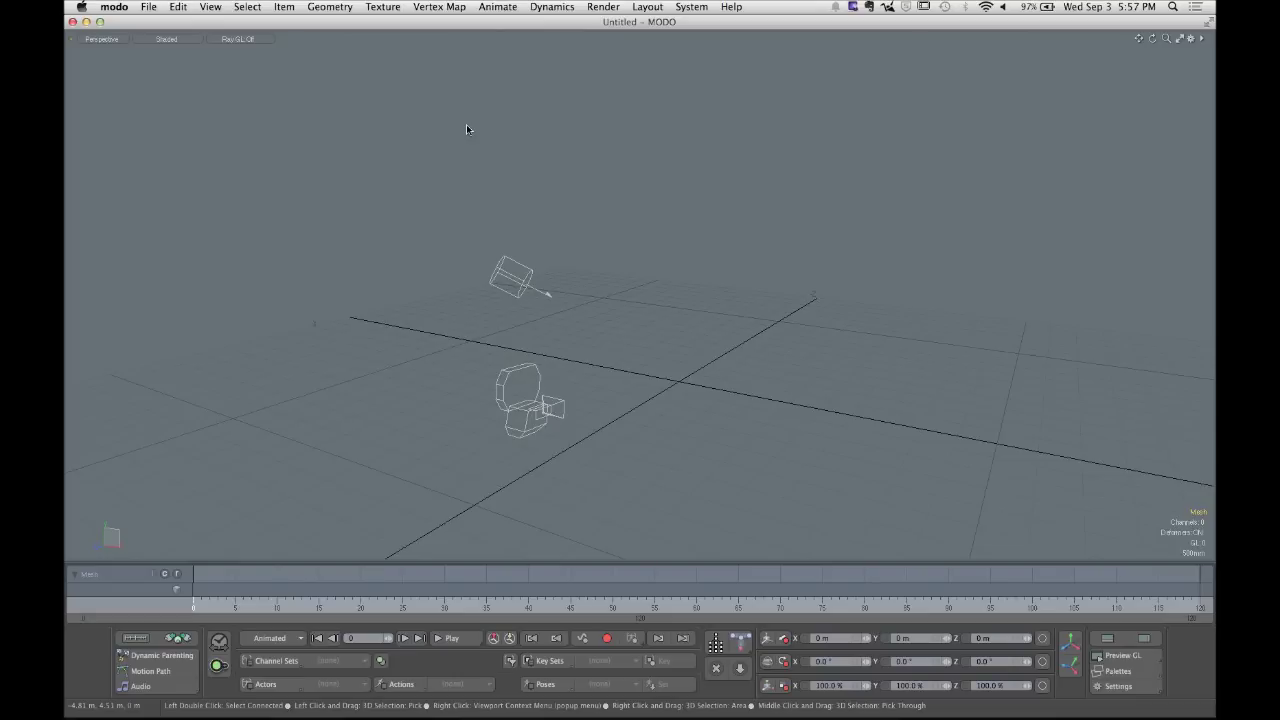
# Cycle through the available layouts in the layout switcher and change to the Setup layout.
pyautogui.hotkey('ctrl', 'Tab')
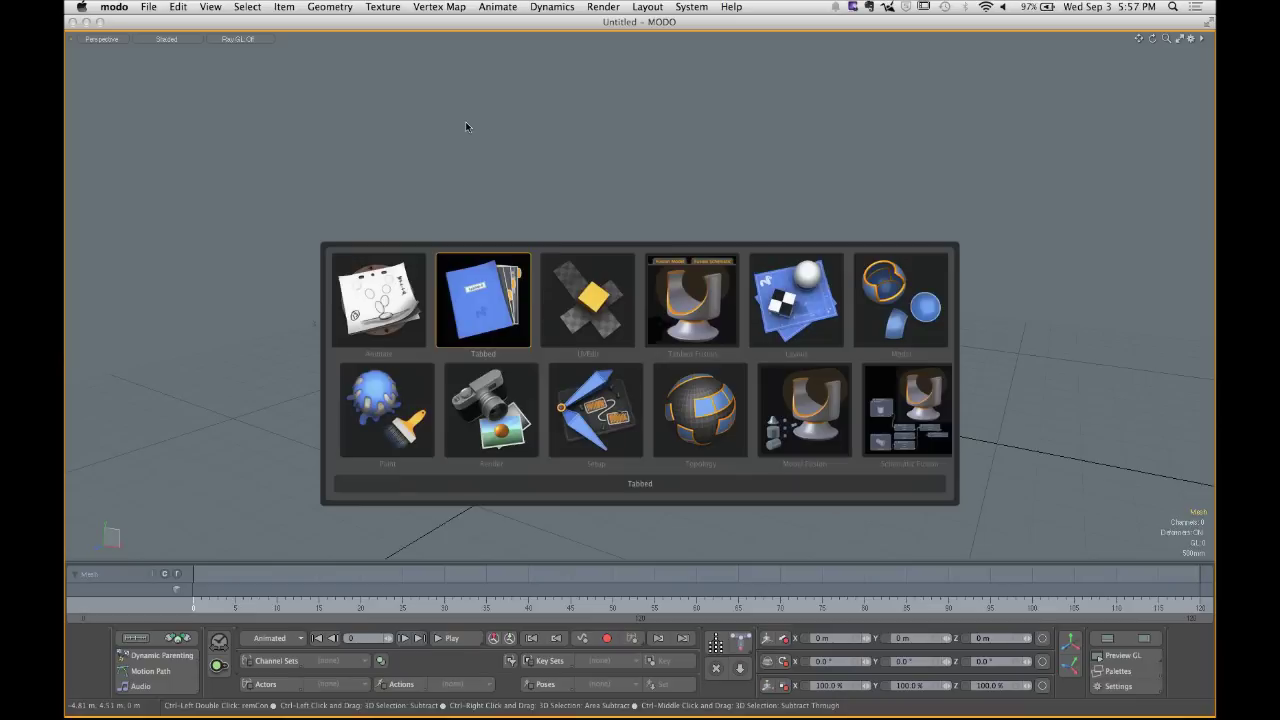
pyautogui.hotkey('ctrl', 'Tab')
pyautogui.hotkey('ctrl', 'Tab')
pyautogui.hotkey('ctrl', 'Tab')
pyautogui.hotkey('ctrl', 'Tab')
pyautogui.hotkey('ctrl', 'Tab')
pyautogui.hotkey('ctrl', 'Tab')
pyautogui.hotkey('ctrl', 'Tab')
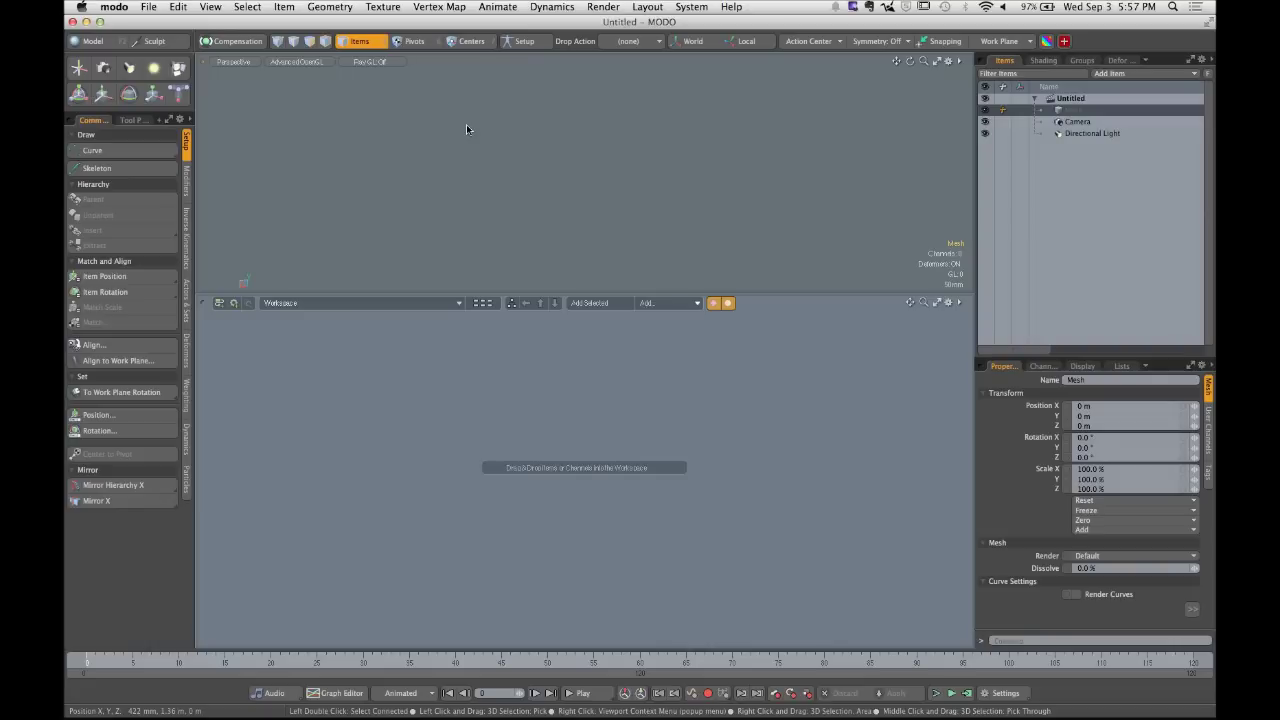
# Return to the Tabbed layout with the layout switcher and show its UV workspace.
pyautogui.hotkey('ctrl', 'Tab')
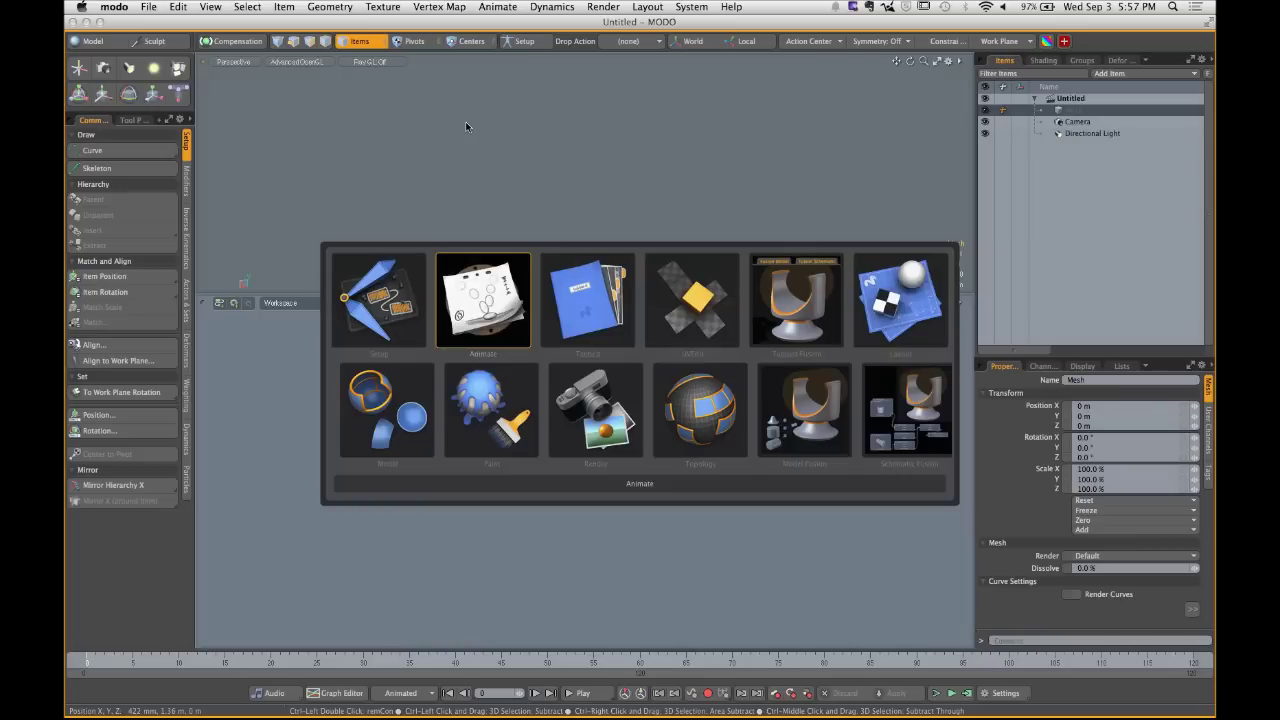
pyautogui.click(578, 315)
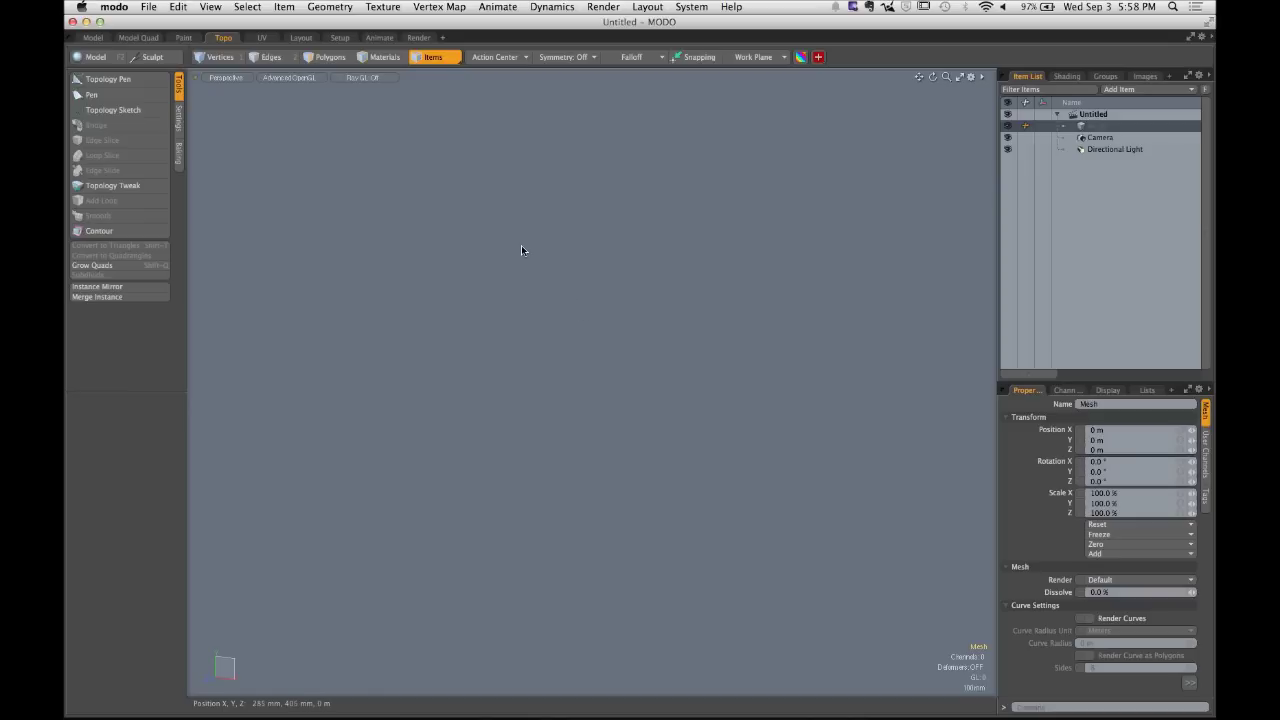
pyautogui.click(265, 38)
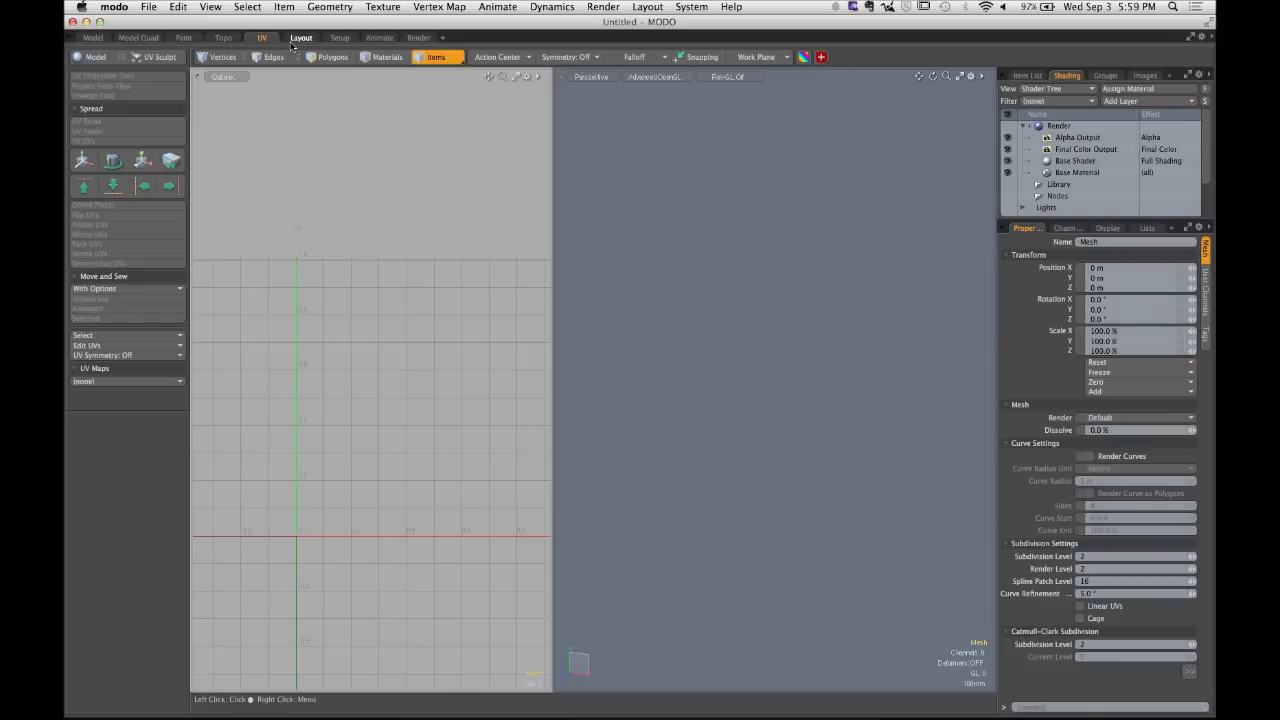
# Restore the Tabbed layout of the Normal class to its Baseline Version.
pyautogui.click(634, 9)
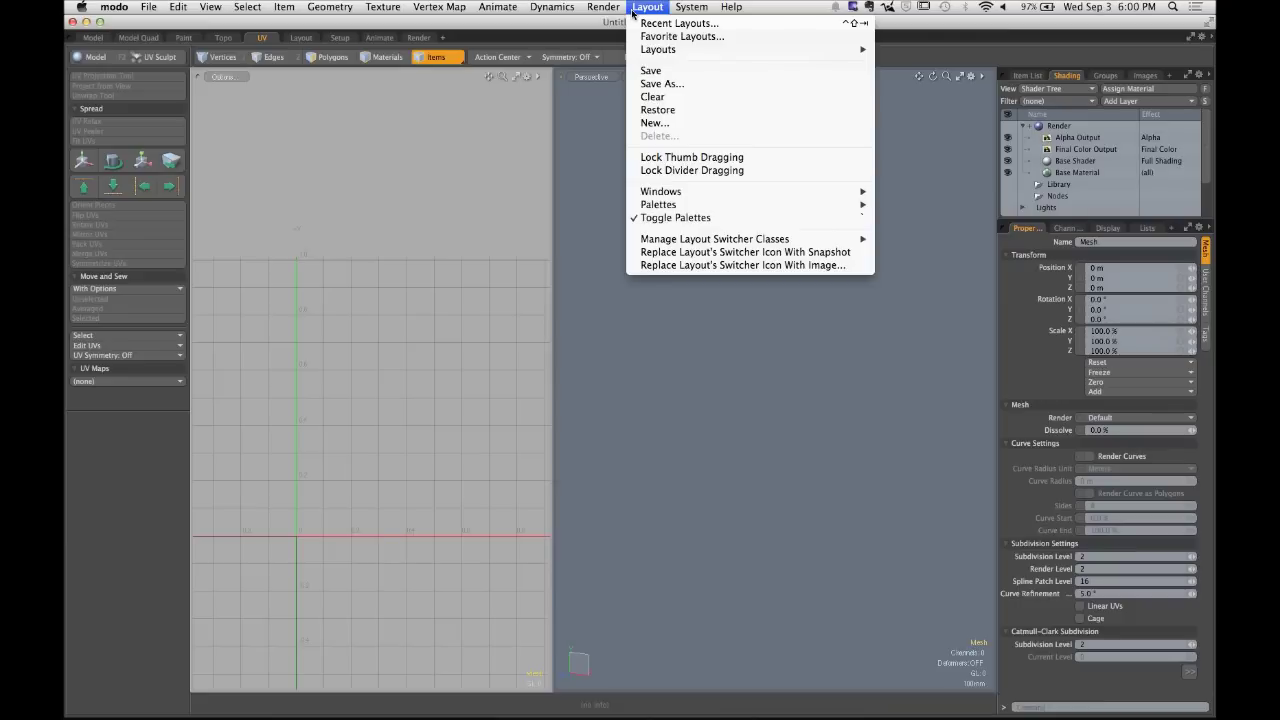
pyautogui.click(669, 118)
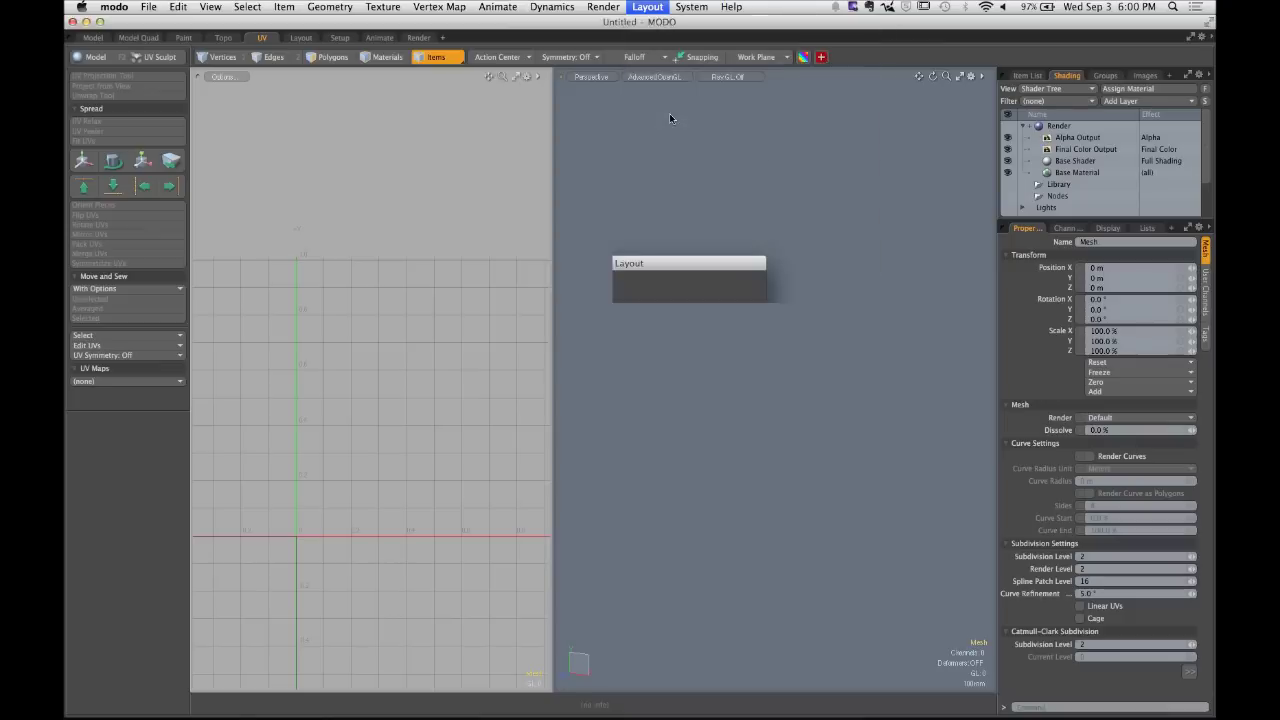
pyautogui.moveTo(620, 263); pyautogui.dragTo(626, 134)
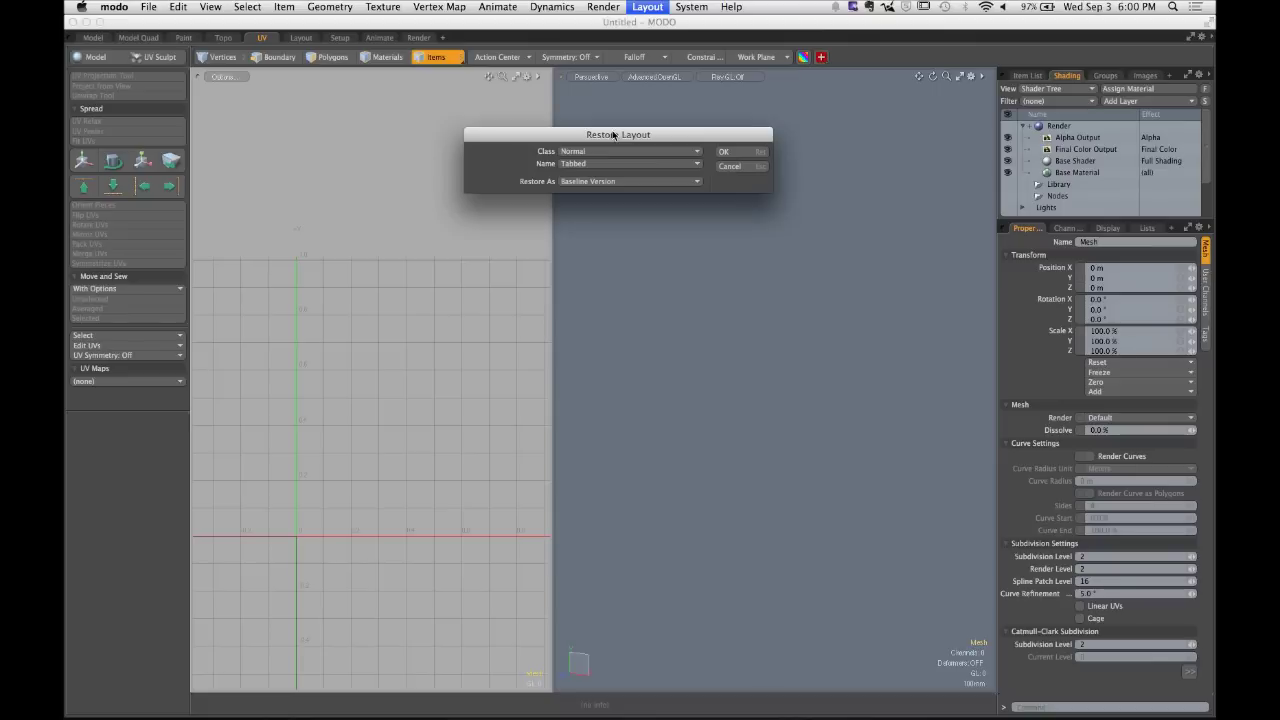
pyautogui.click(602, 164)
pyautogui.click(602, 160)
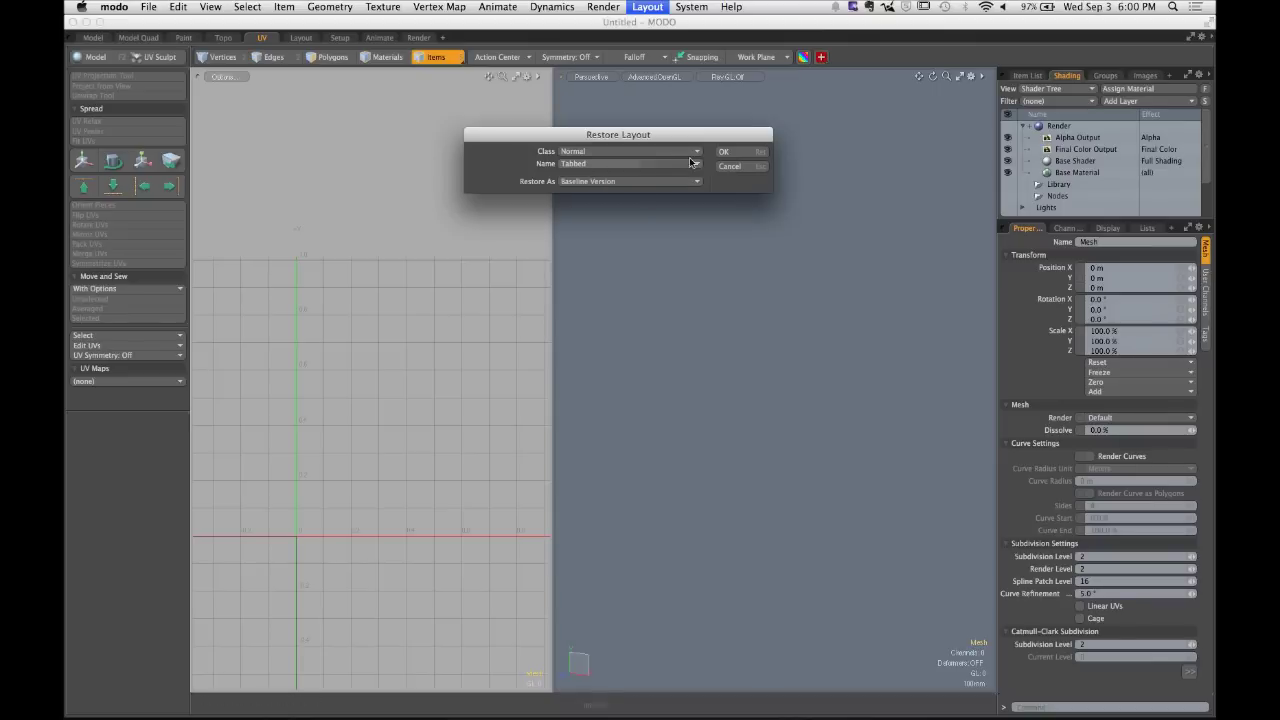
pyautogui.click(733, 152)
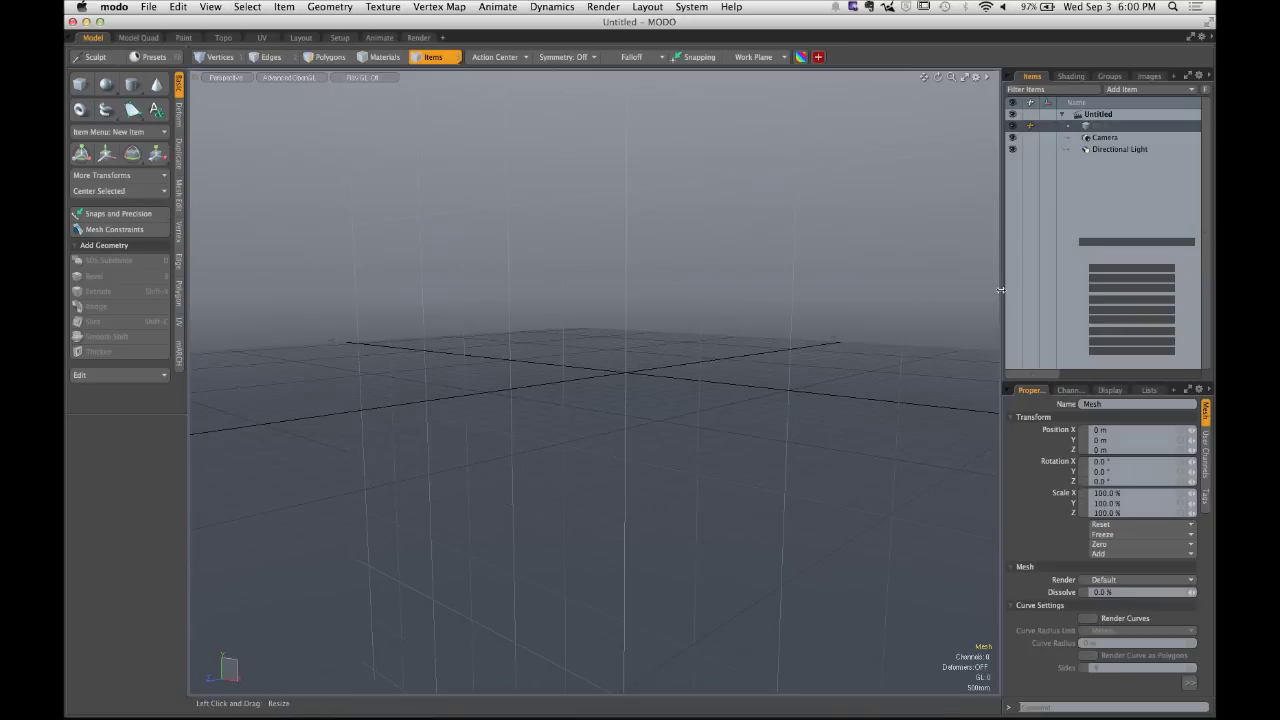
# Minimize the application window to the Dock and restore it to full view.
pyautogui.moveTo(1000, 293); pyautogui.dragTo(998, 293)
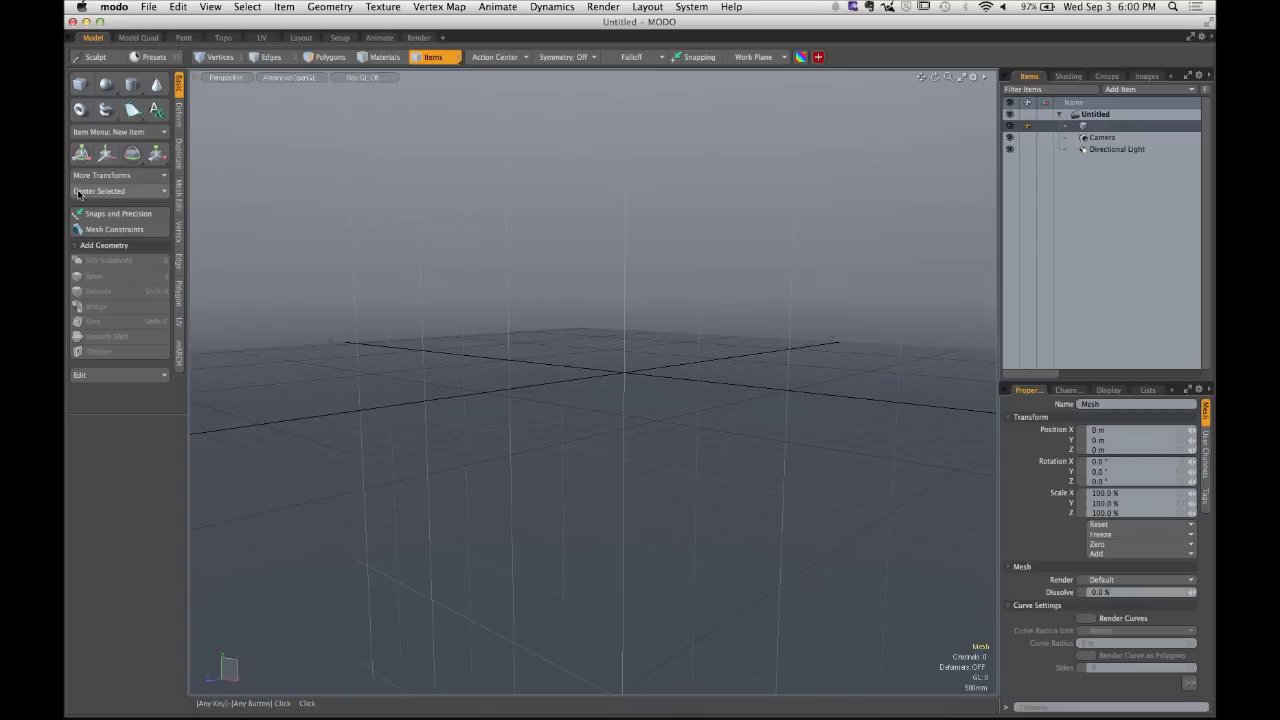
pyautogui.click(87, 22)
pyautogui.moveTo(777, 705)
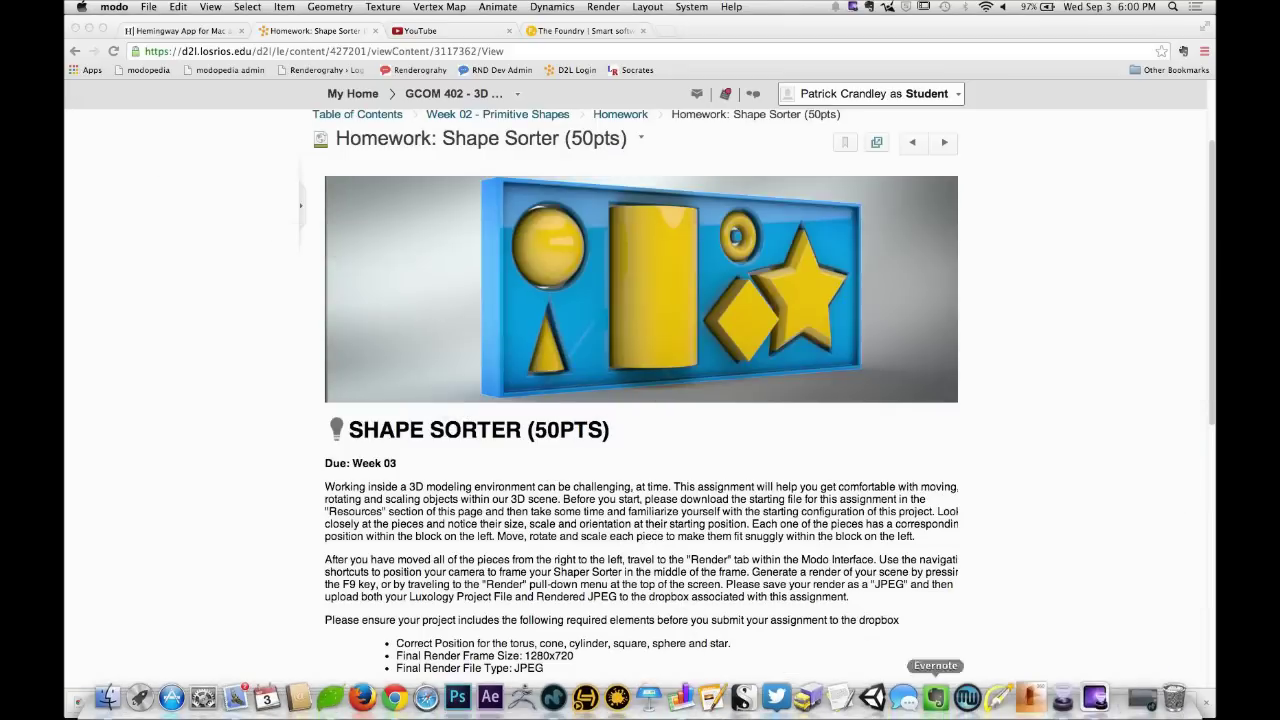
pyautogui.click(1144, 710)
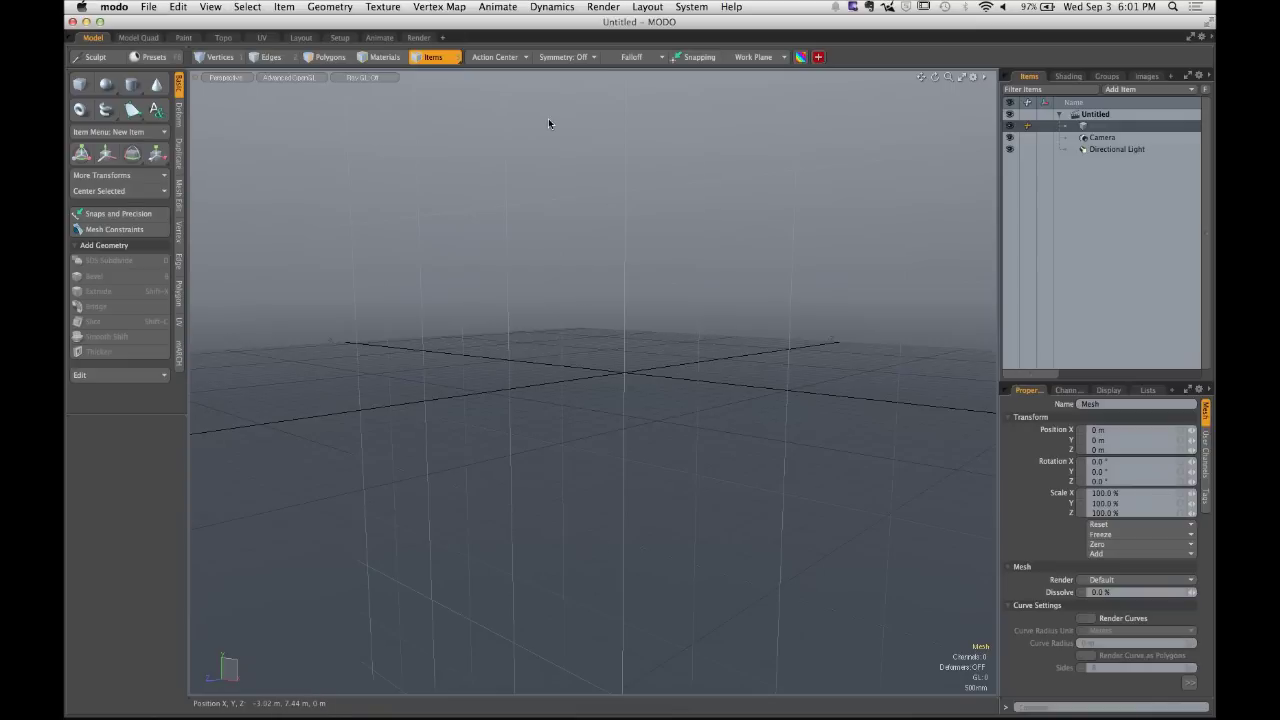
# Examine the layout Restore command and the file Reset command without running either.
pyautogui.click(642, 7)
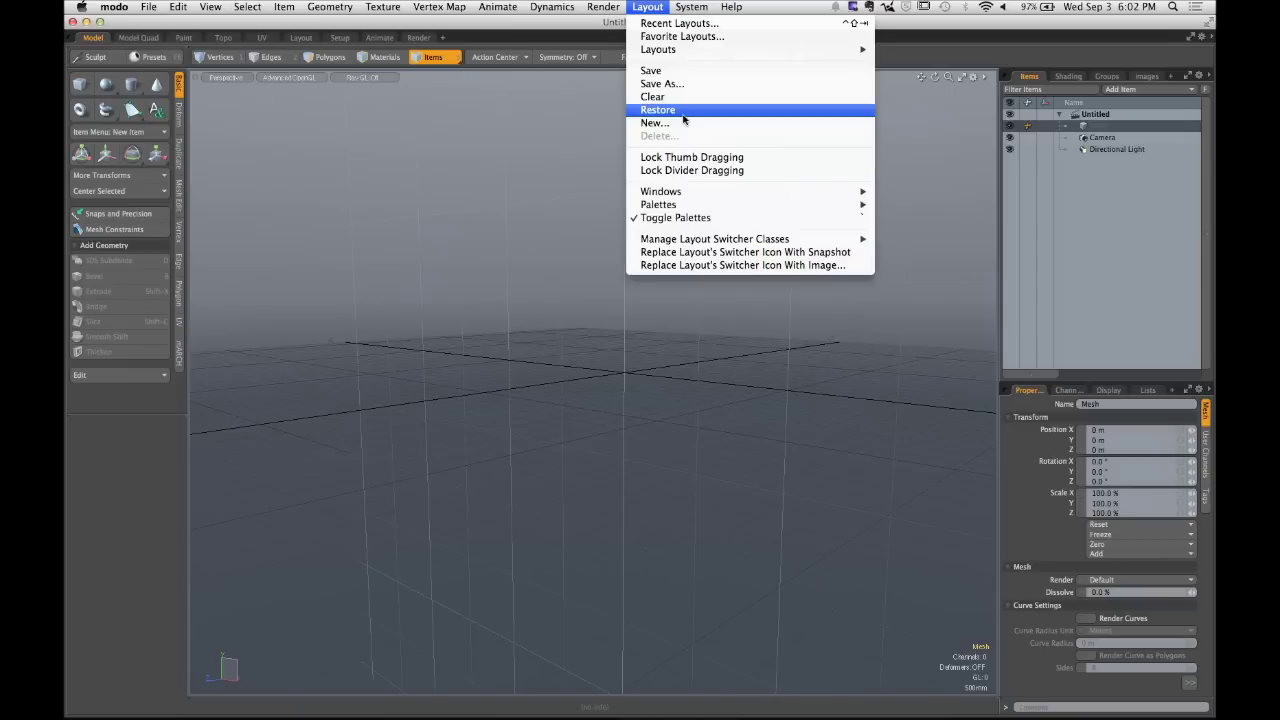
pyautogui.moveTo(148, 7)
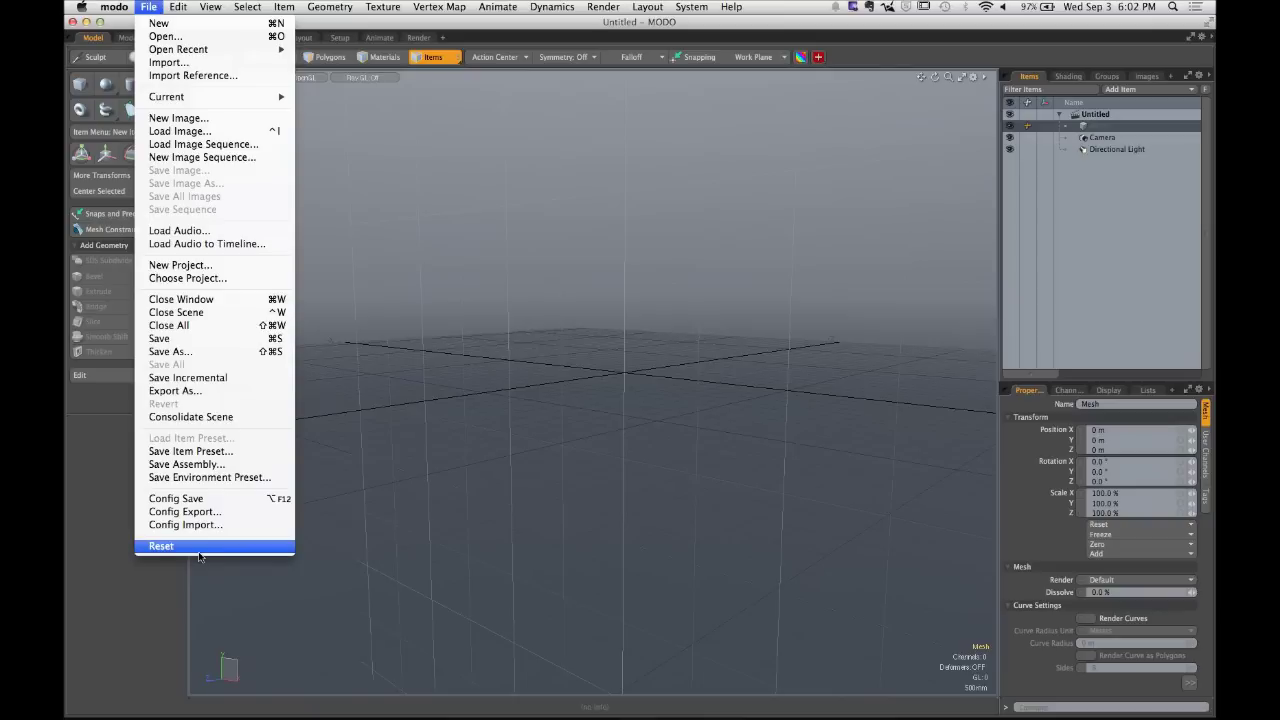
pyautogui.click(199, 552)
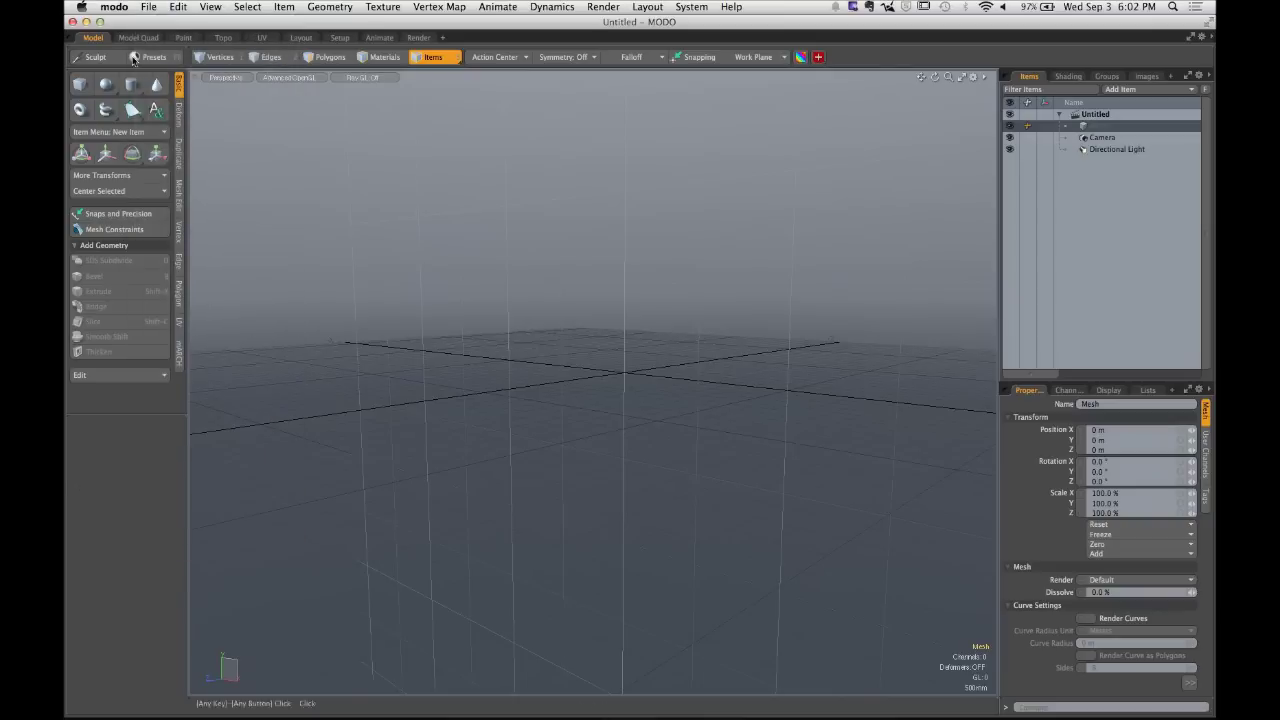
# Look through the Model Quad, Paint, Topo, UV and Layout workspaces and return to the Model workspace.
pyautogui.click(147, 40)
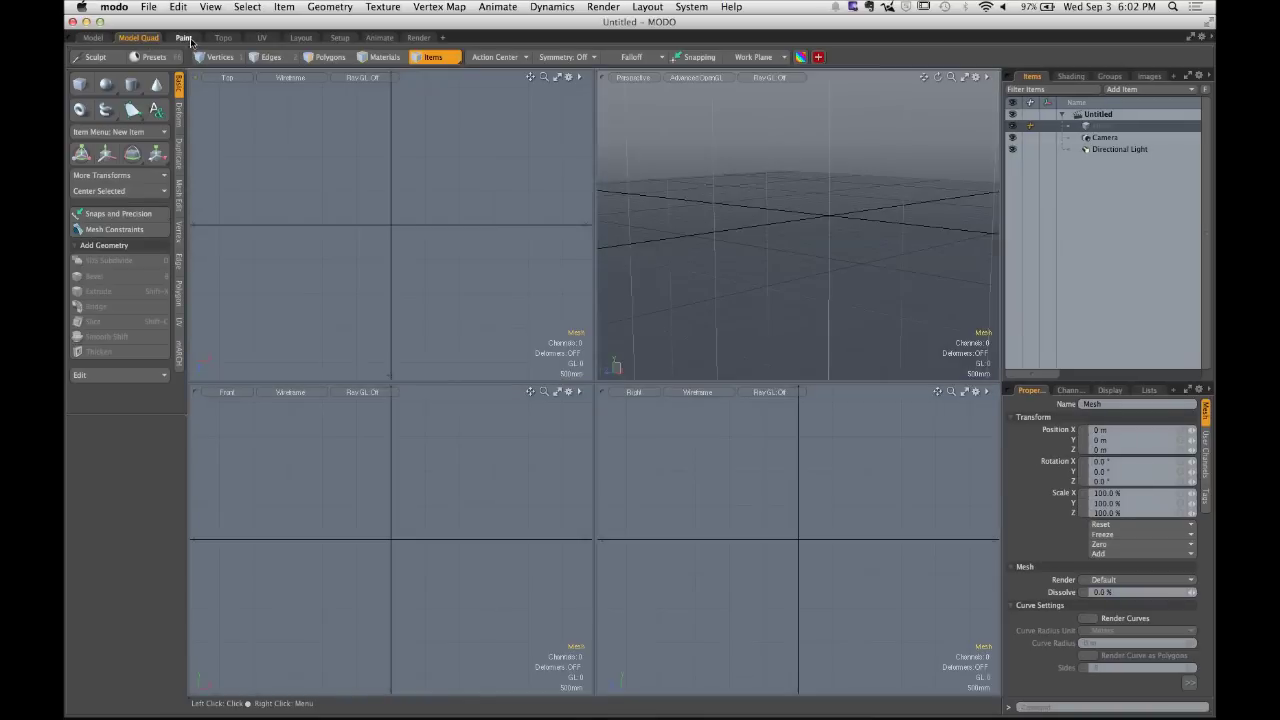
pyautogui.click(184, 38)
pyautogui.click(224, 38)
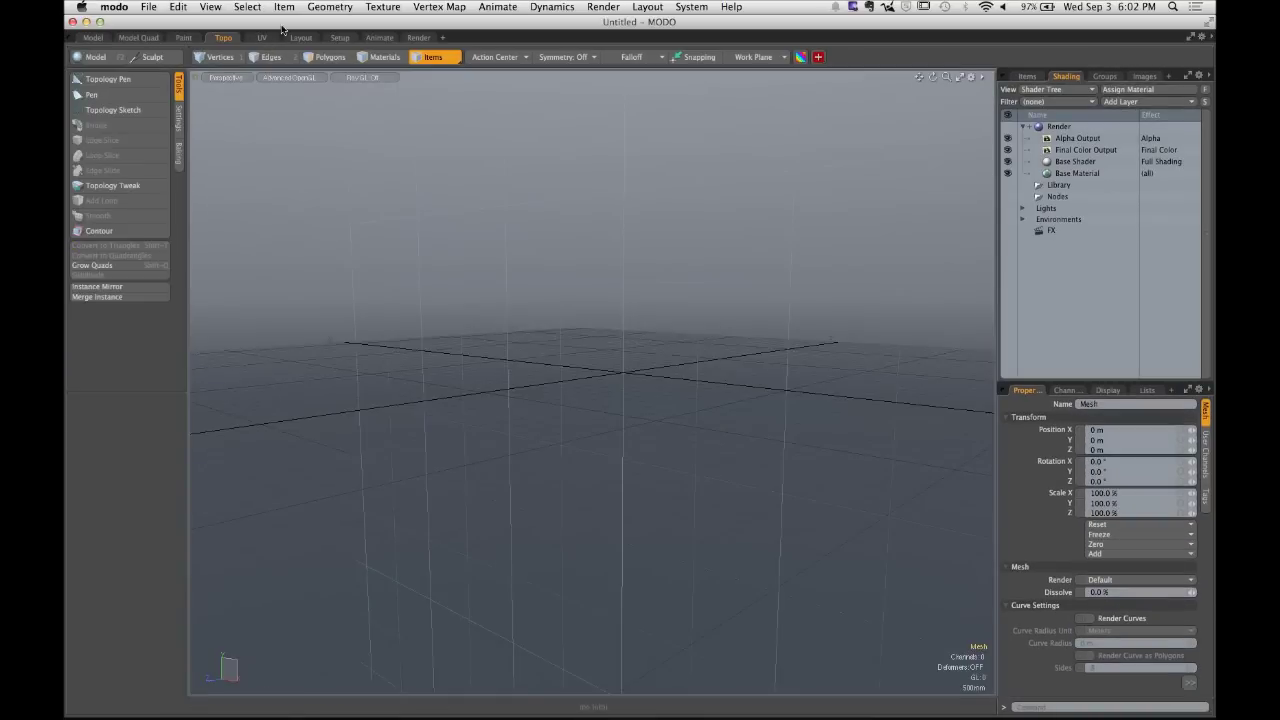
pyautogui.click(262, 38)
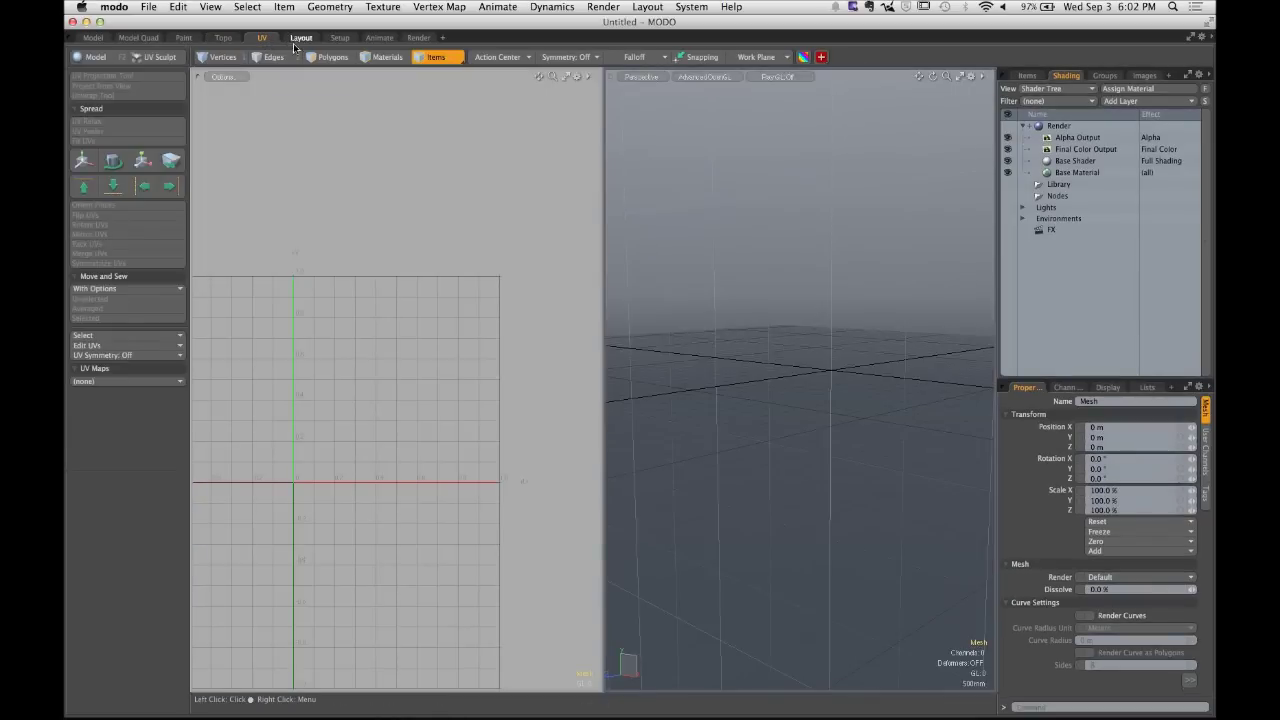
pyautogui.click(300, 40)
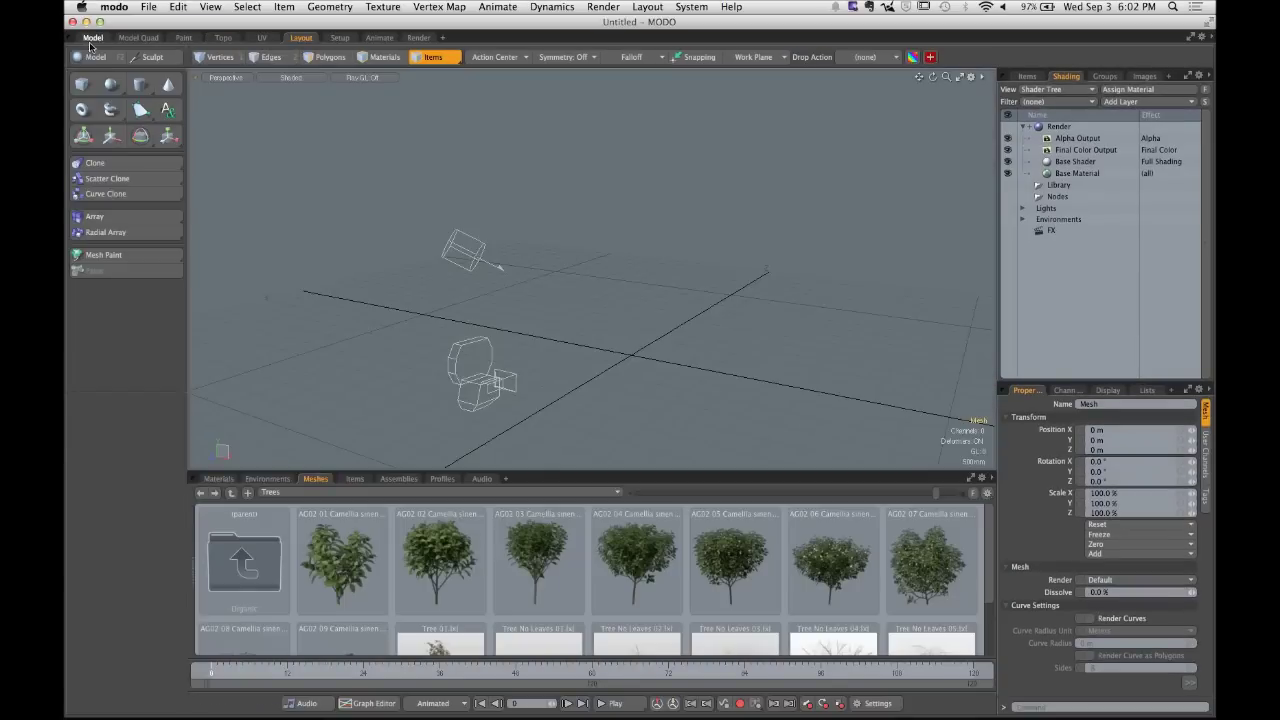
pyautogui.click(92, 38)
# Examine the Model Quad, Paint, Topo and UV workspaces one after another.
pyautogui.click(148, 42)
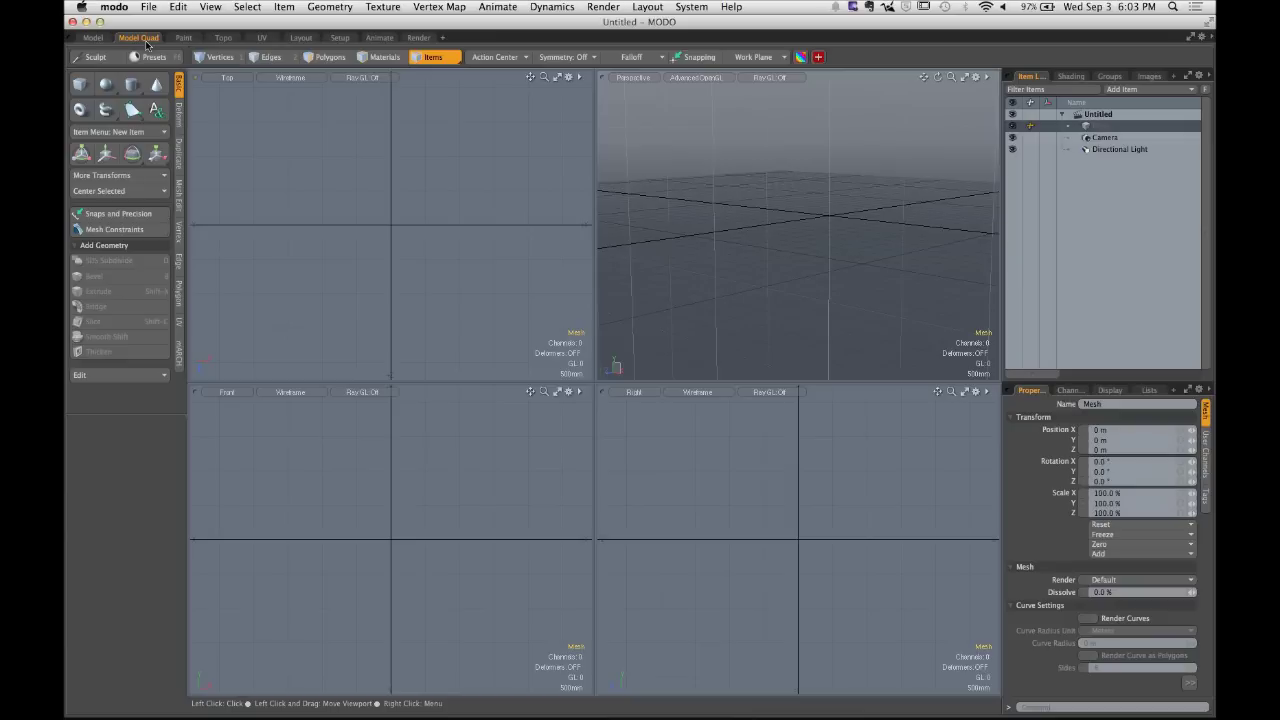
pyautogui.click(183, 37)
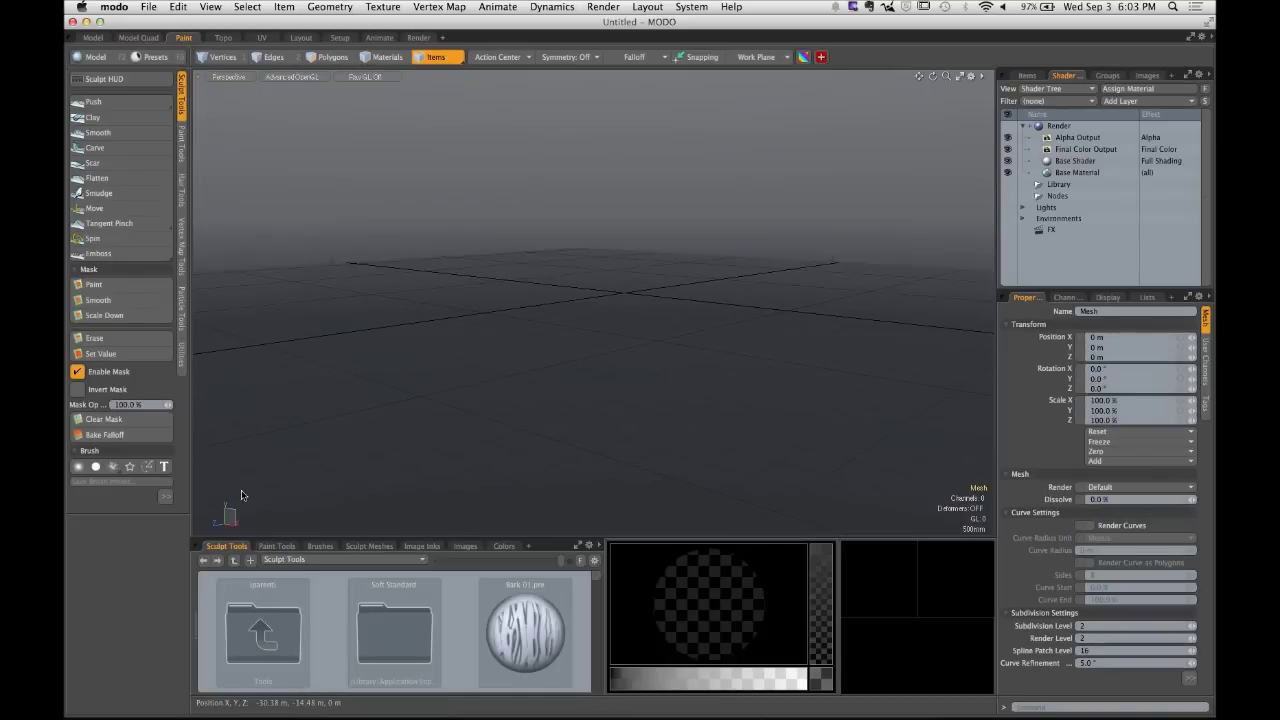
pyautogui.click(224, 37)
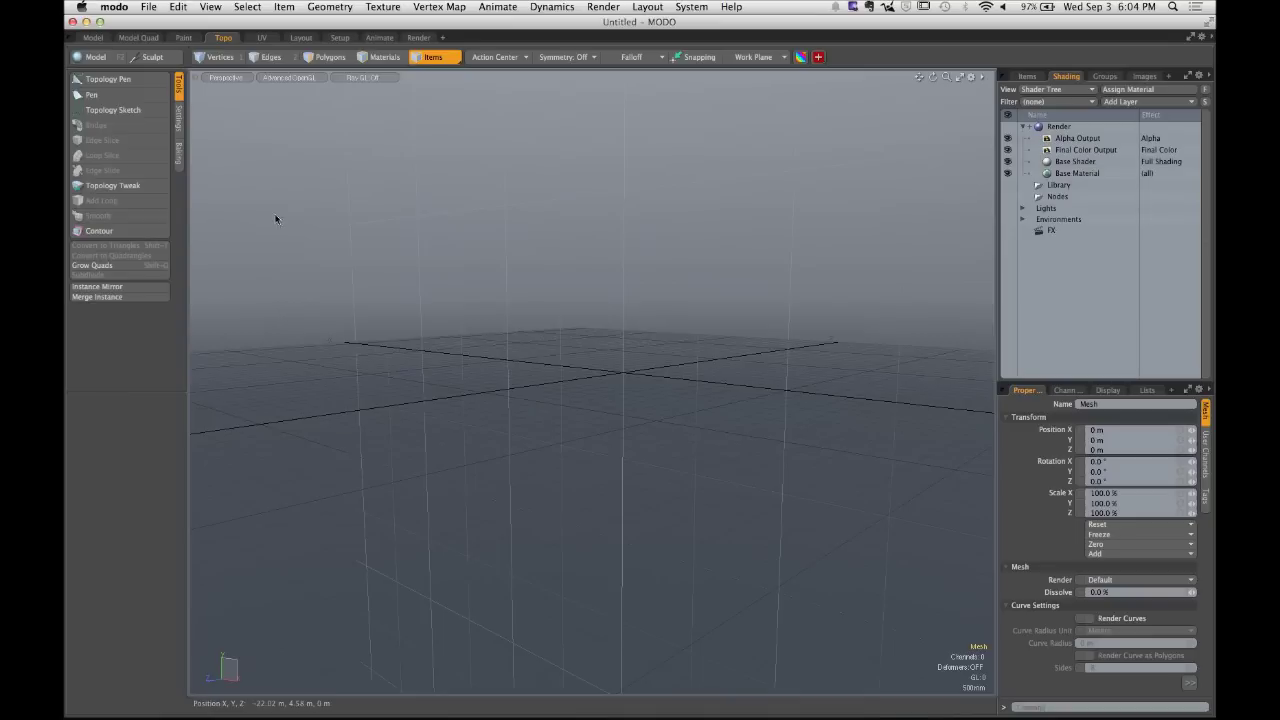
pyautogui.click(262, 37)
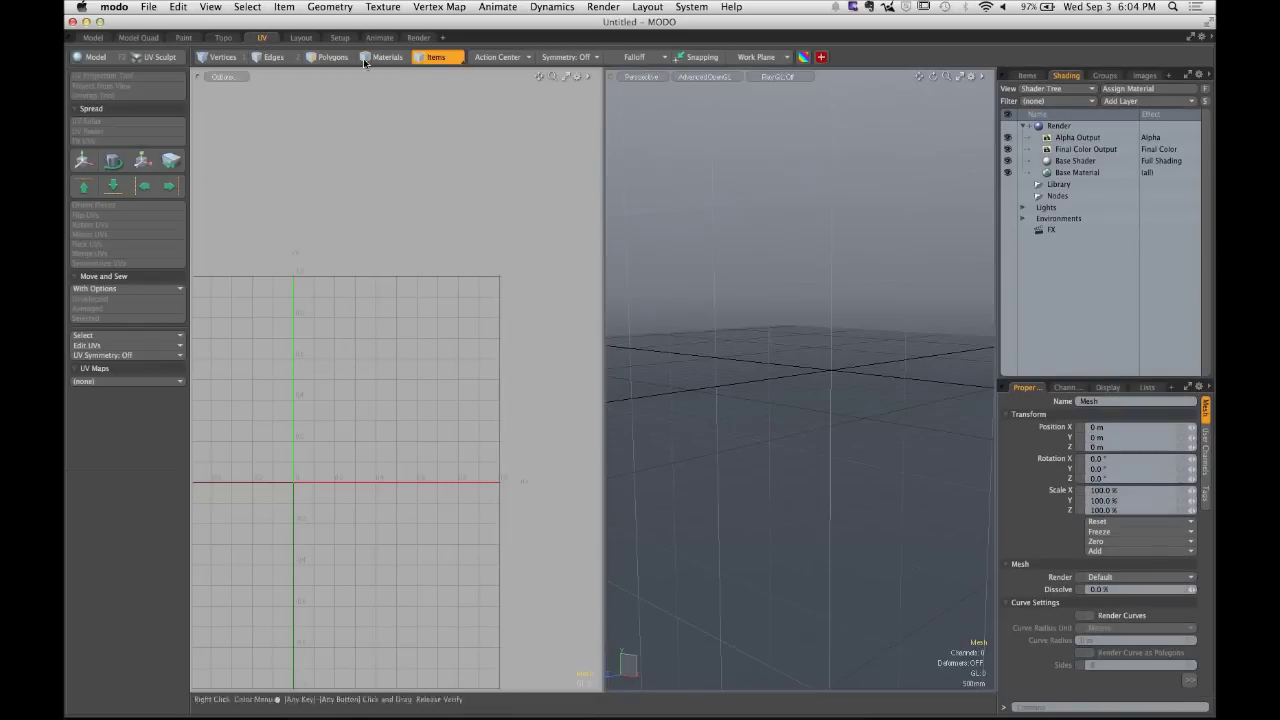
# In the Layout workspace, add the AG02 06 Camellia tree mesh preset to the scene, declining all missing-file replacements, and deselect the tree.
pyautogui.click(301, 37)
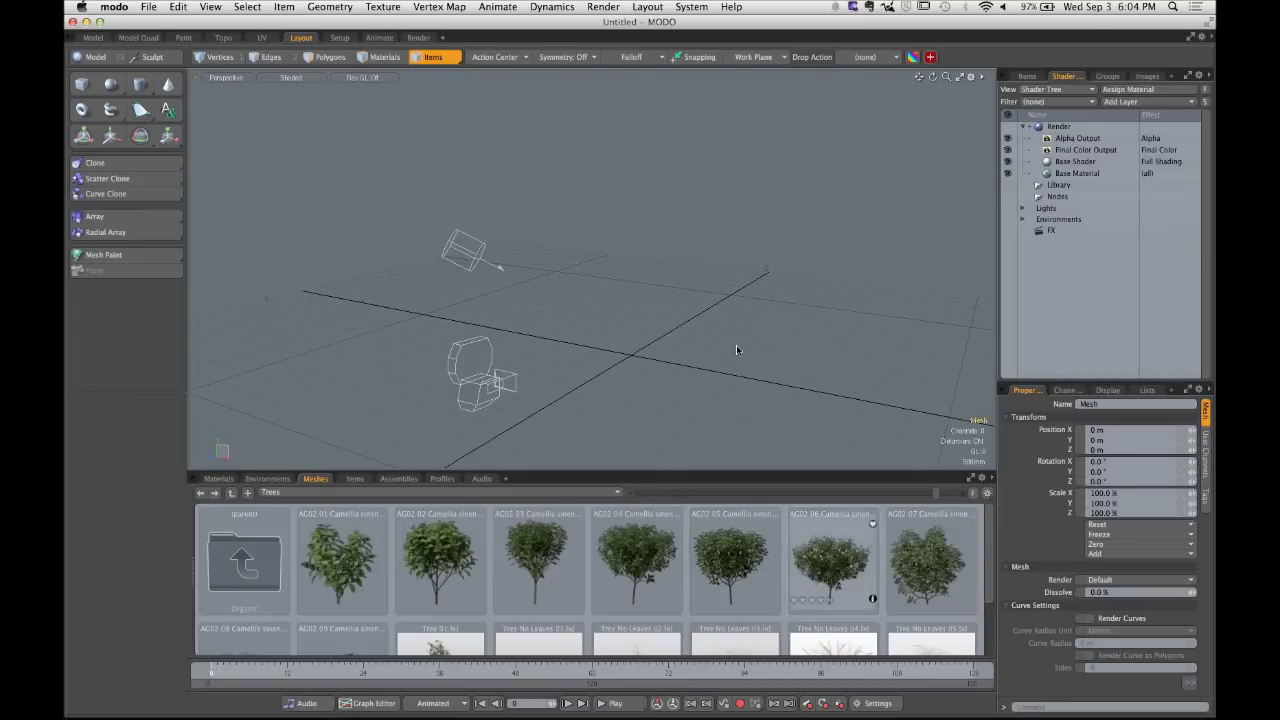
pyautogui.moveTo(736, 347); pyautogui.dragTo(735, 346)
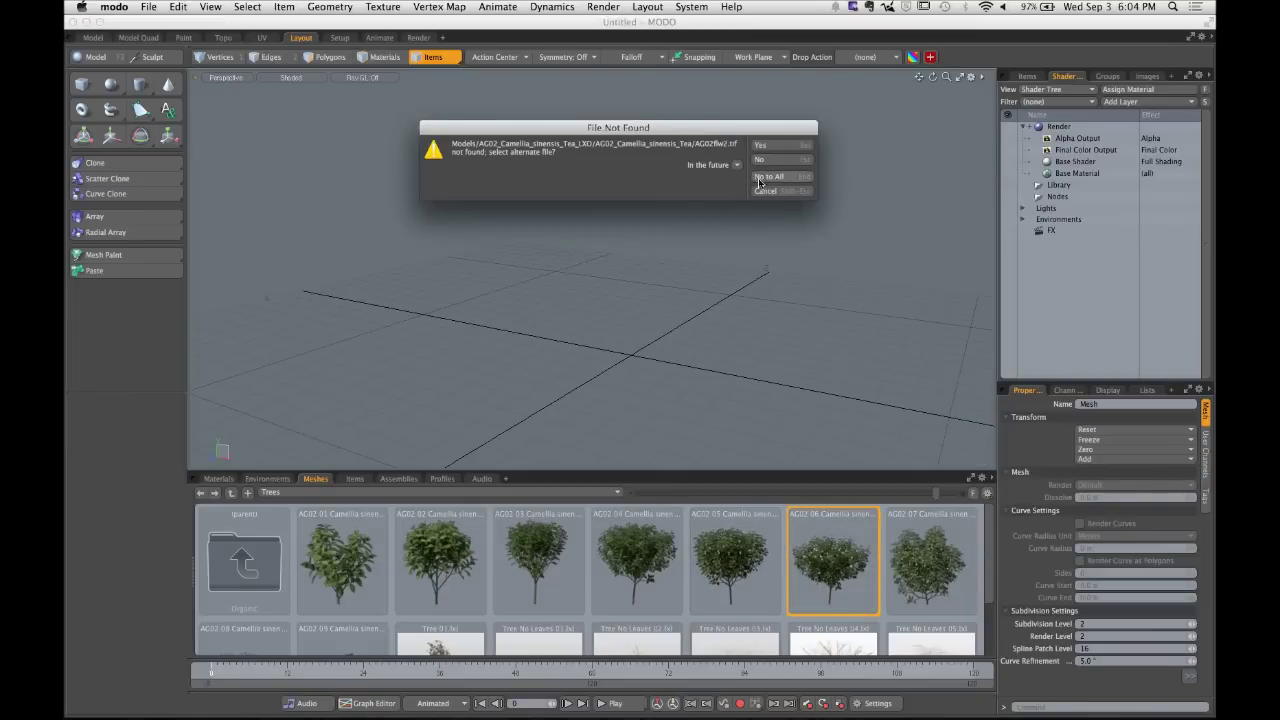
pyautogui.click(767, 177)
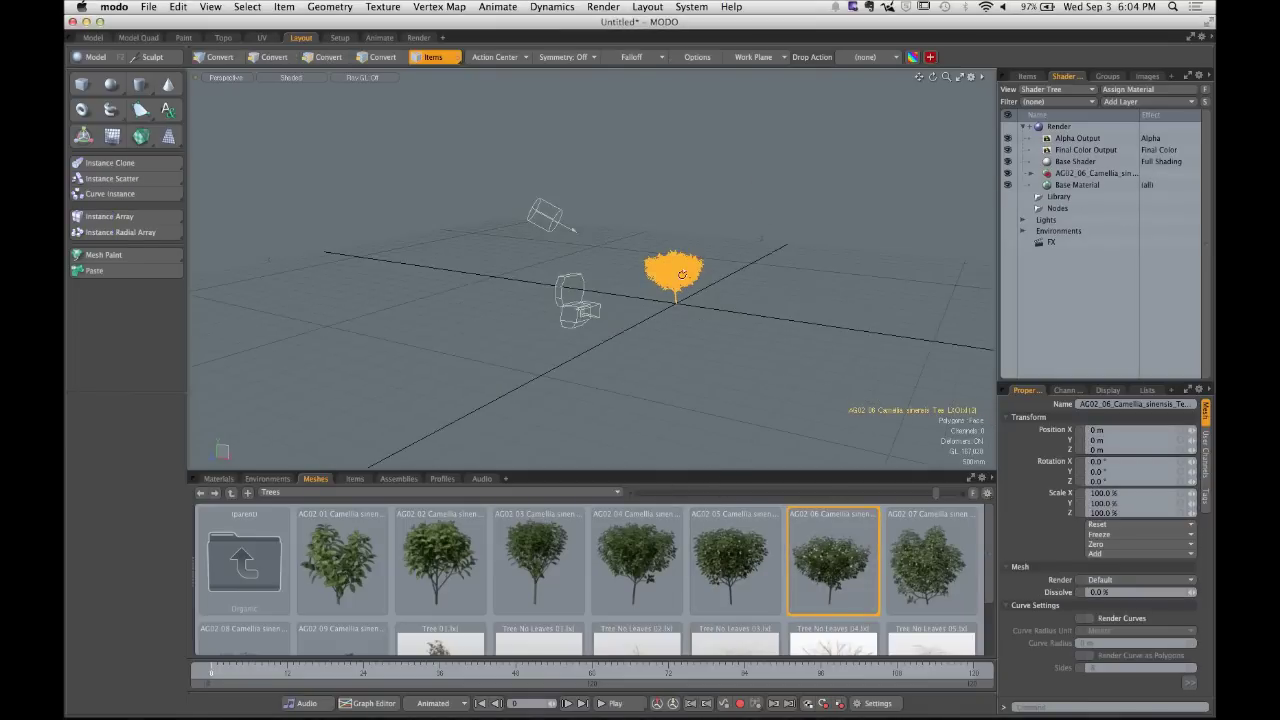
pyautogui.press('a')
pyautogui.click(784, 351)
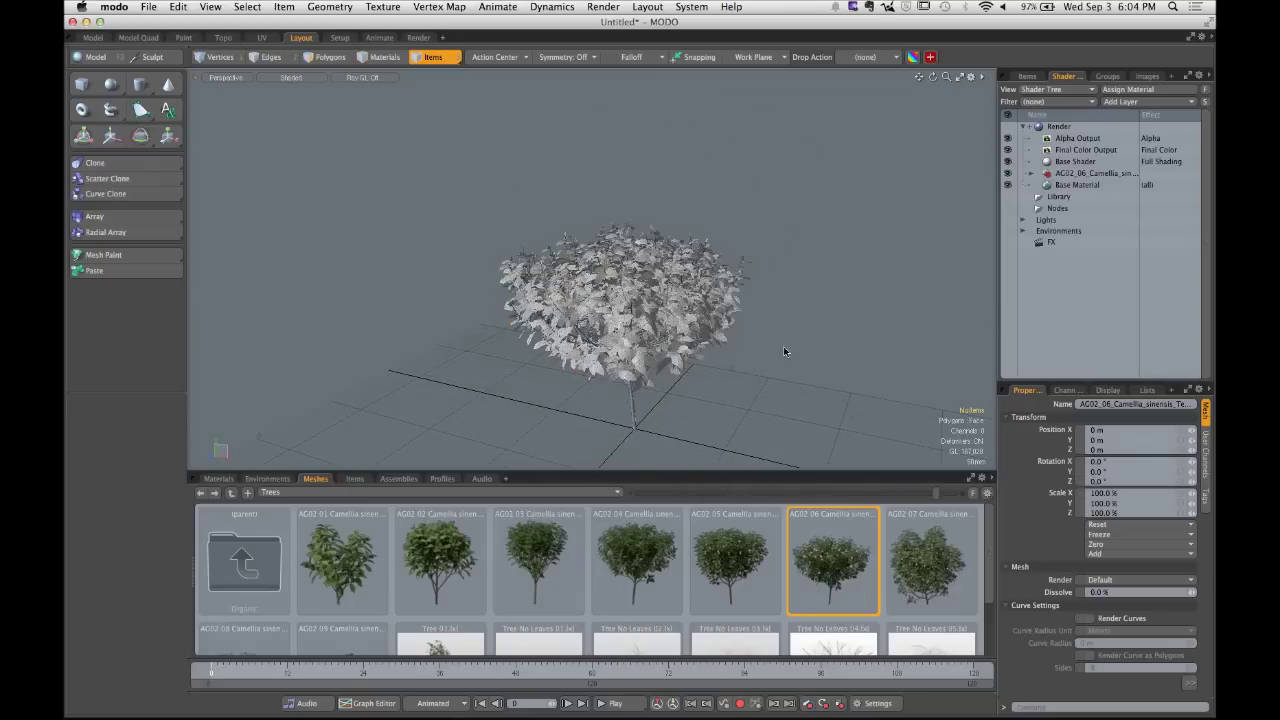
pyautogui.keyDown('alt'); pyautogui.moveTo(784, 351); pyautogui.dragTo(499, 149); pyautogui.keyUp('alt')
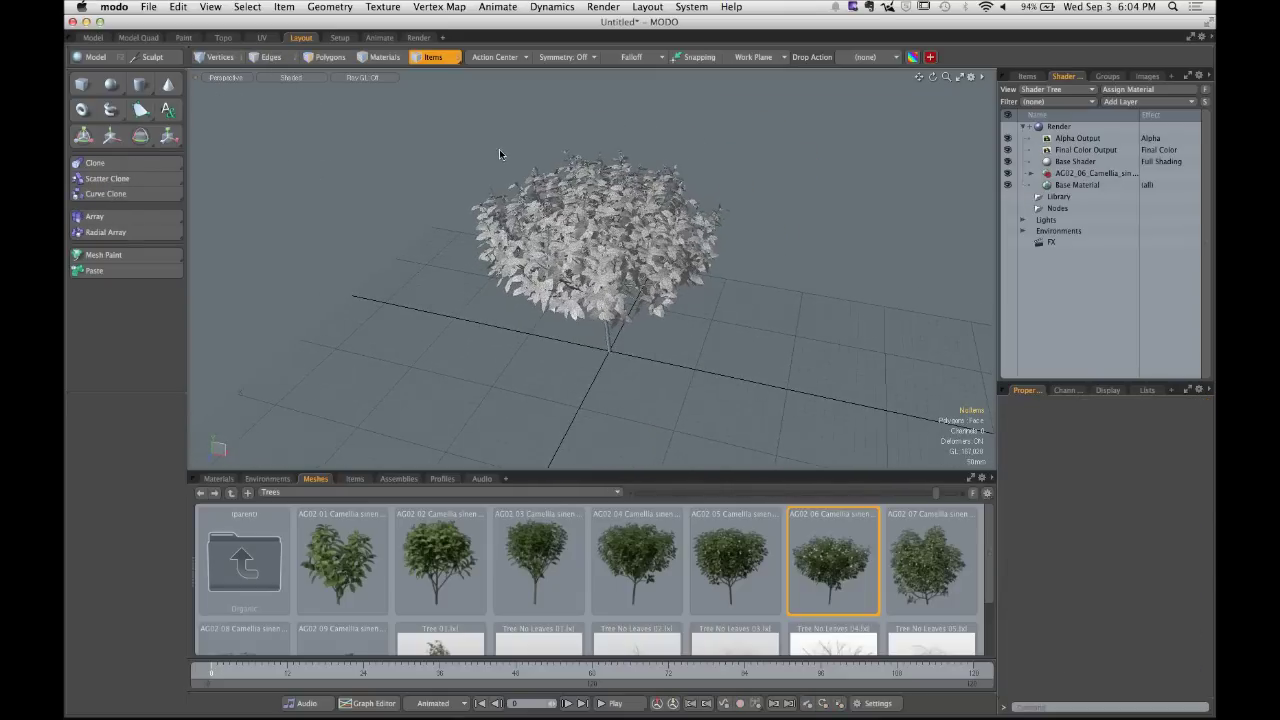
# Review the tree scene in the Setup, Animate and Render workspaces and return to the Model workspace.
pyautogui.click(340, 38)
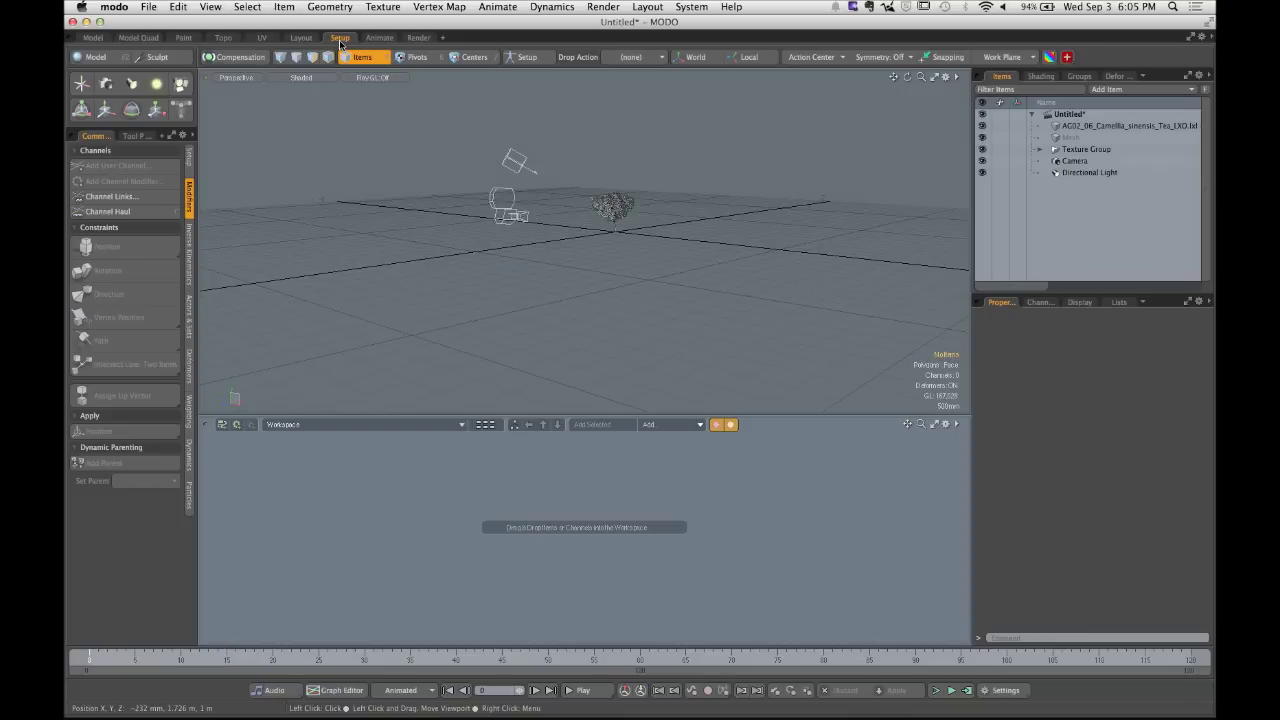
pyautogui.click(380, 38)
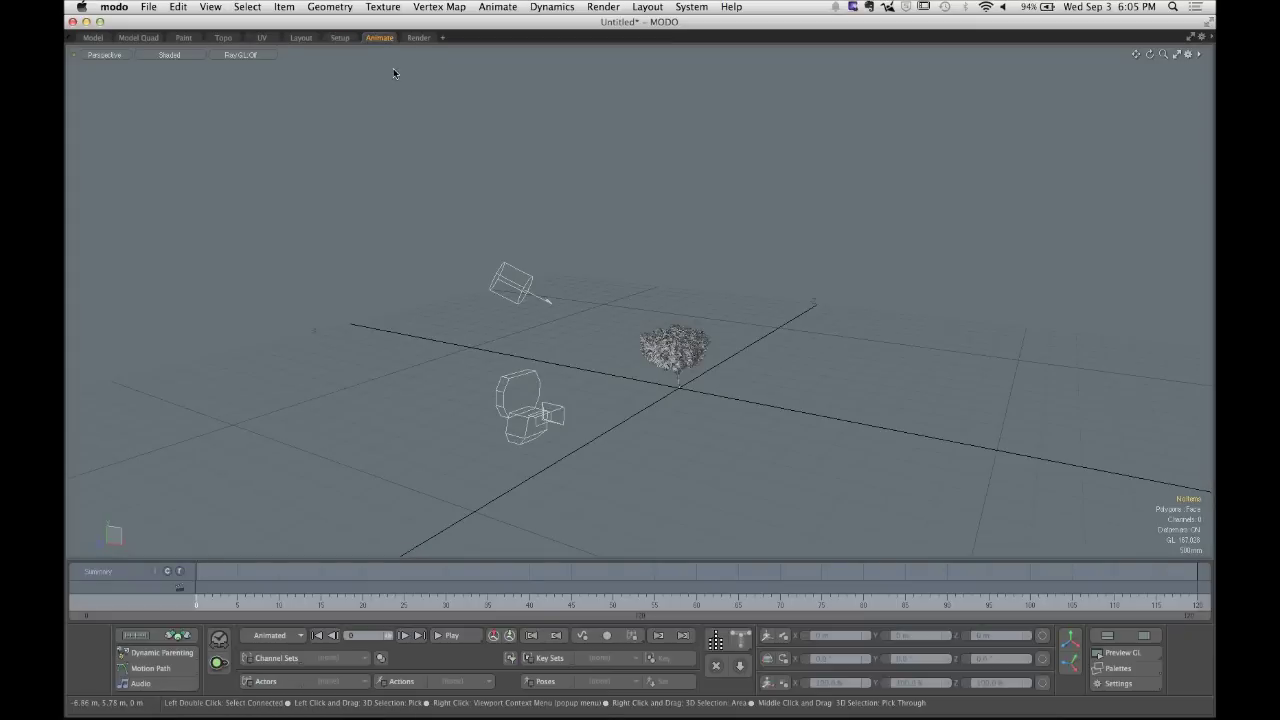
pyautogui.click(418, 38)
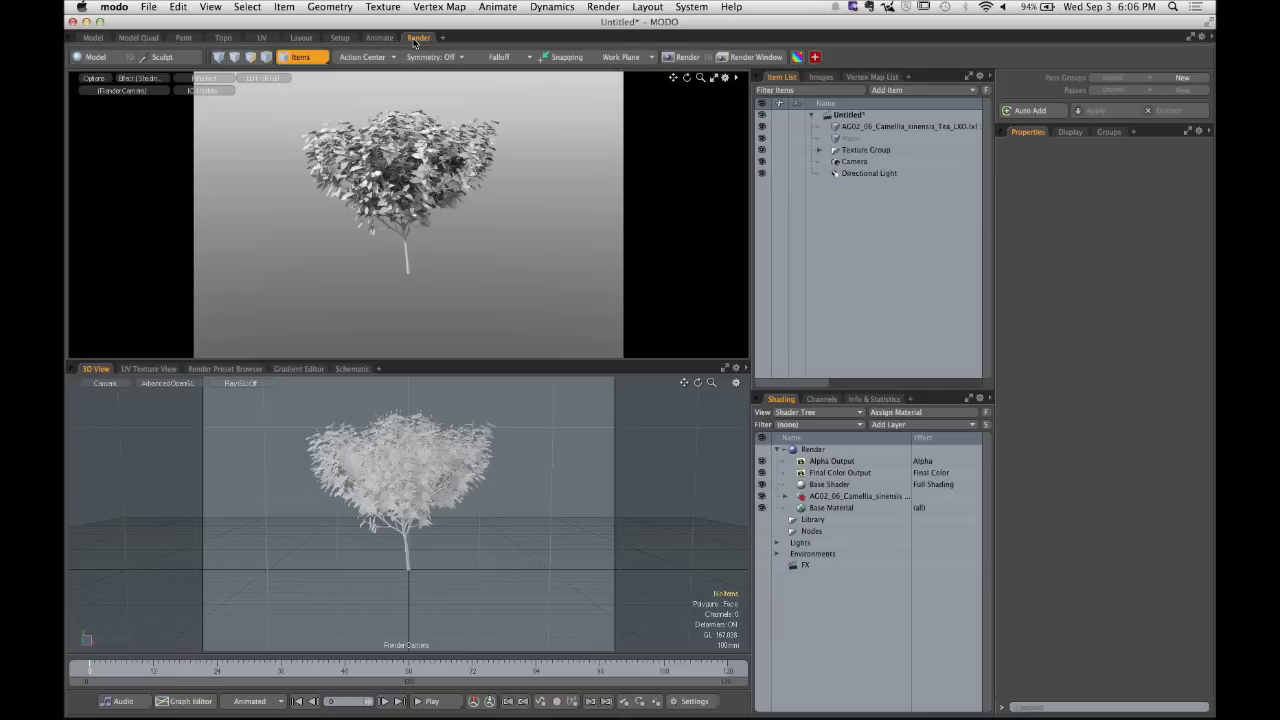
pyautogui.click(92, 37)
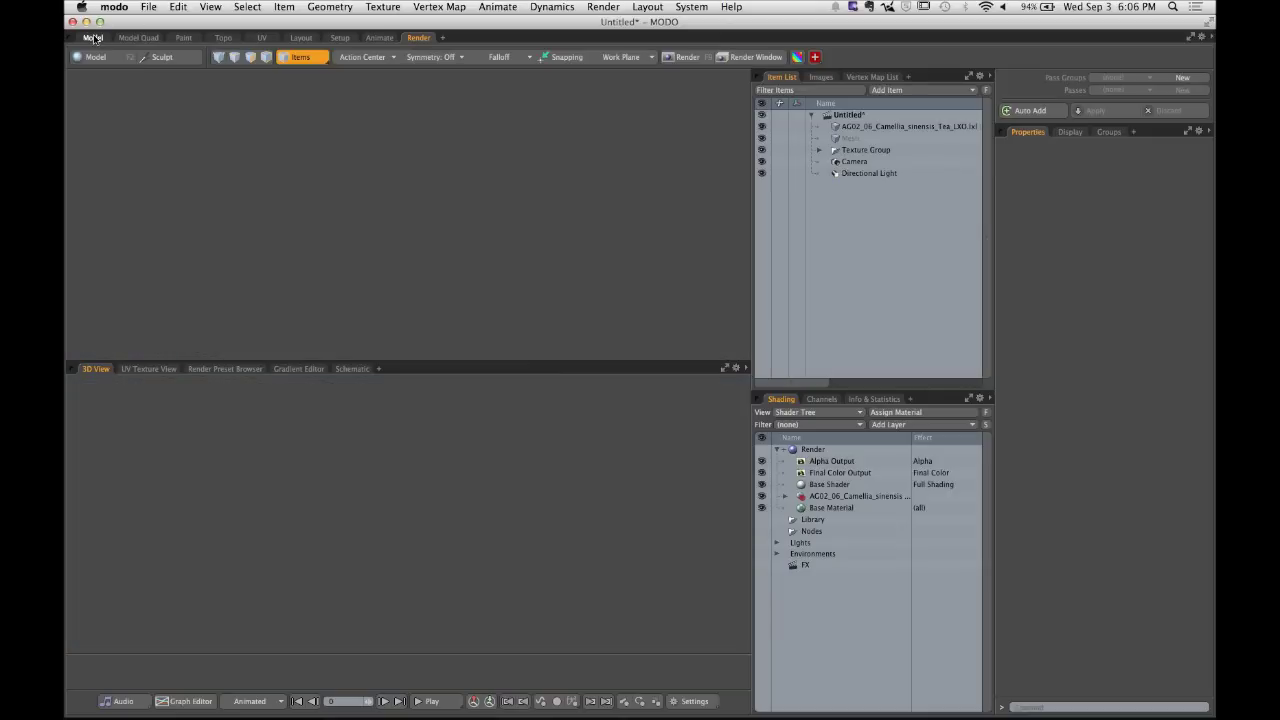
# Select the Camellia tree mesh in the item list and create a new empty scene.
pyautogui.click(1110, 126)
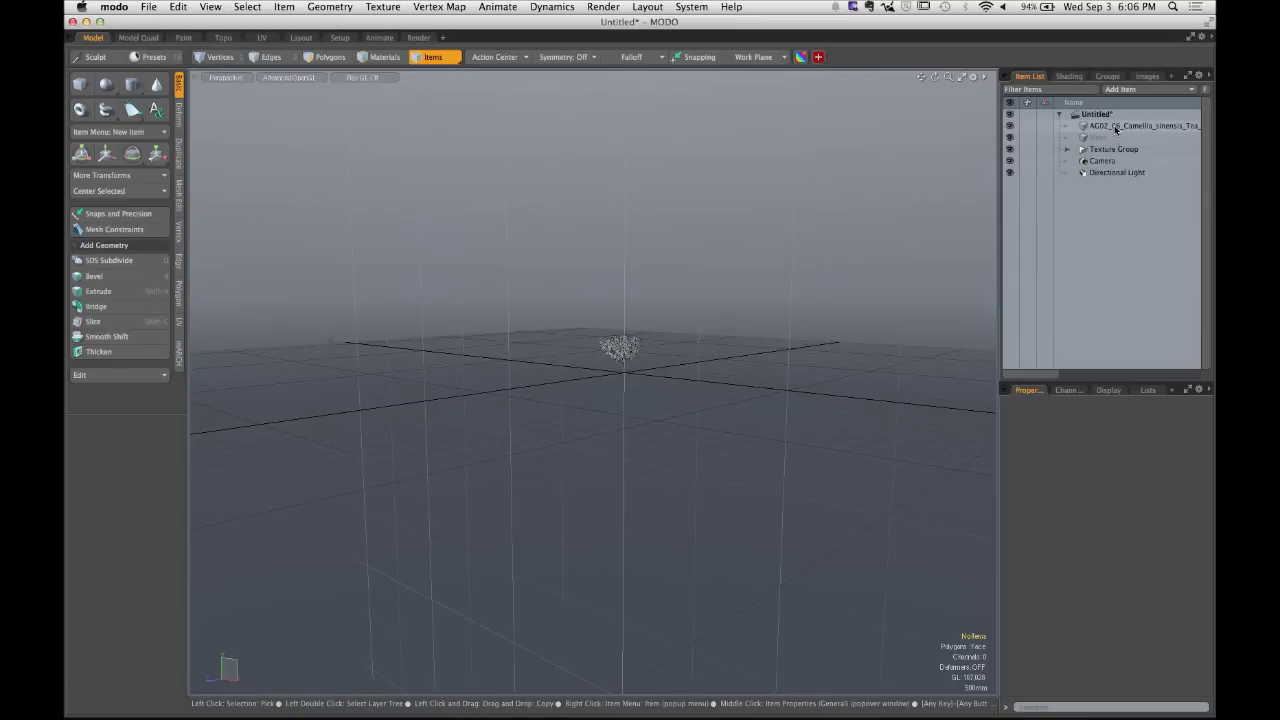
pyautogui.rightClick(1112, 126)
pyautogui.click(729, 200)
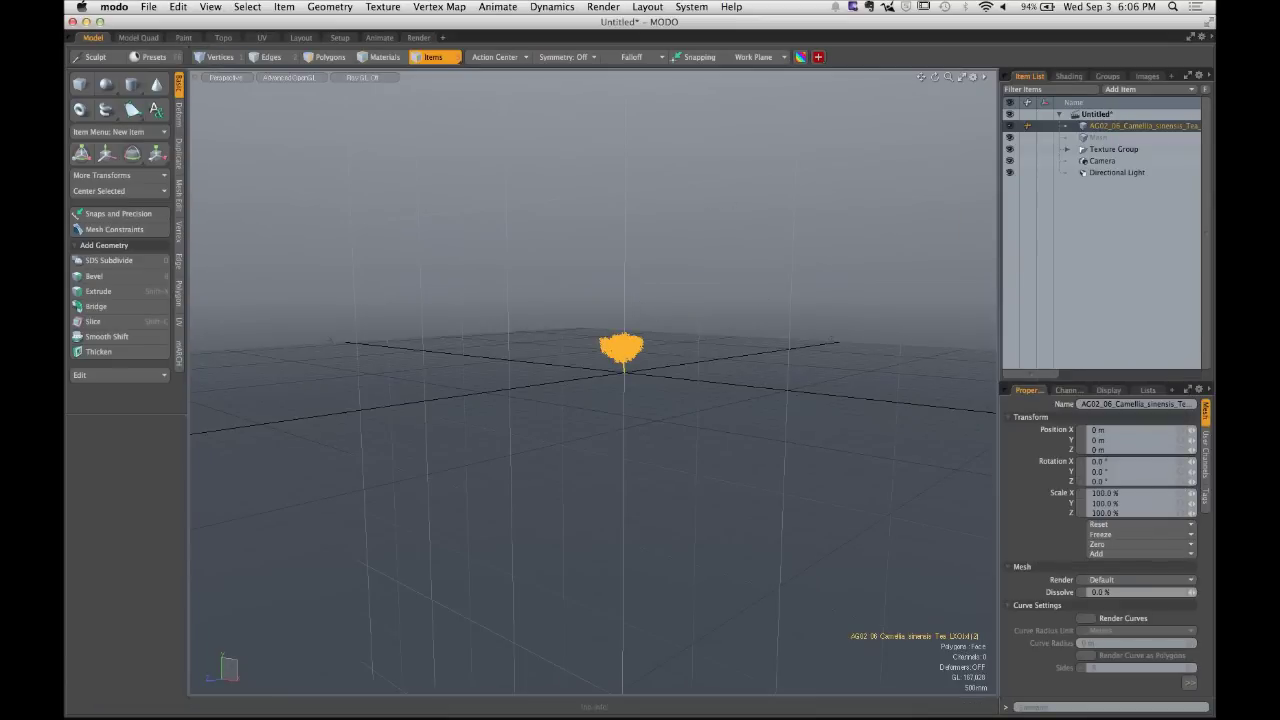
pyautogui.click(148, 6)
pyautogui.click(160, 28)
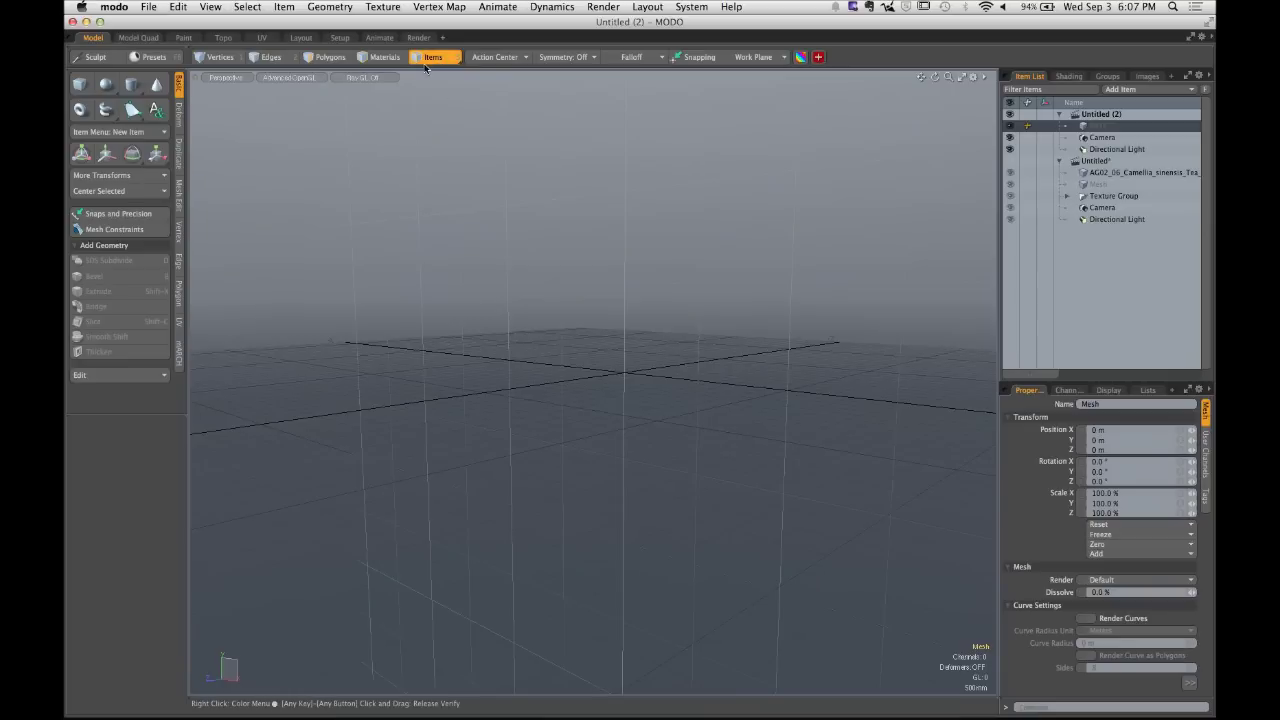
# Add a Teapot unit primitive to the current mesh of the new scene, frame it and deselect it.
pyautogui.click(329, 6)
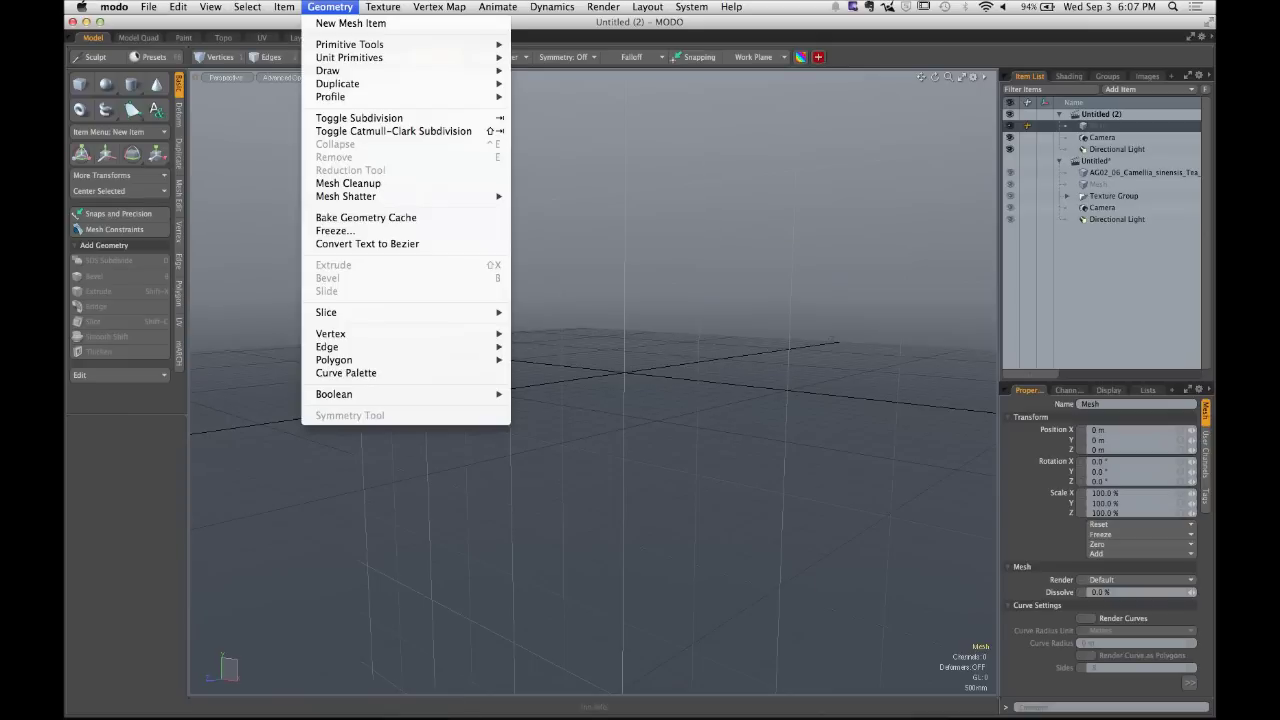
pyautogui.moveTo(345, 60)
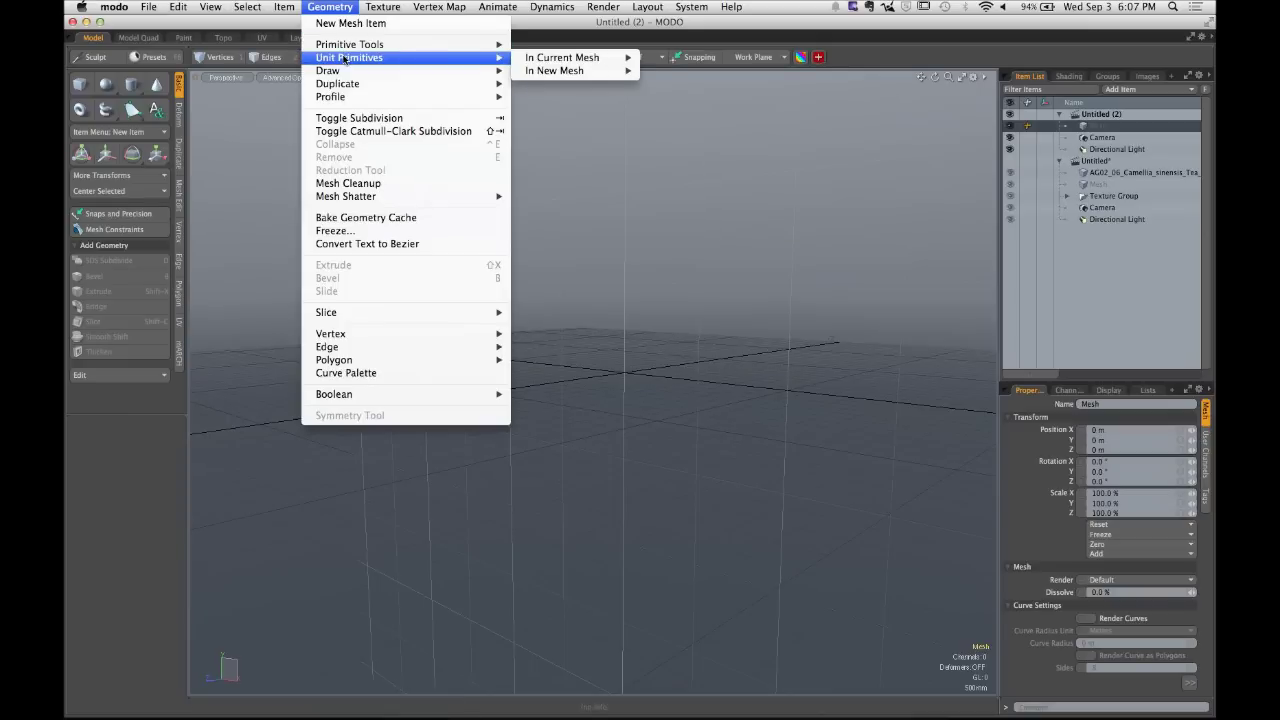
pyautogui.moveTo(518, 60)
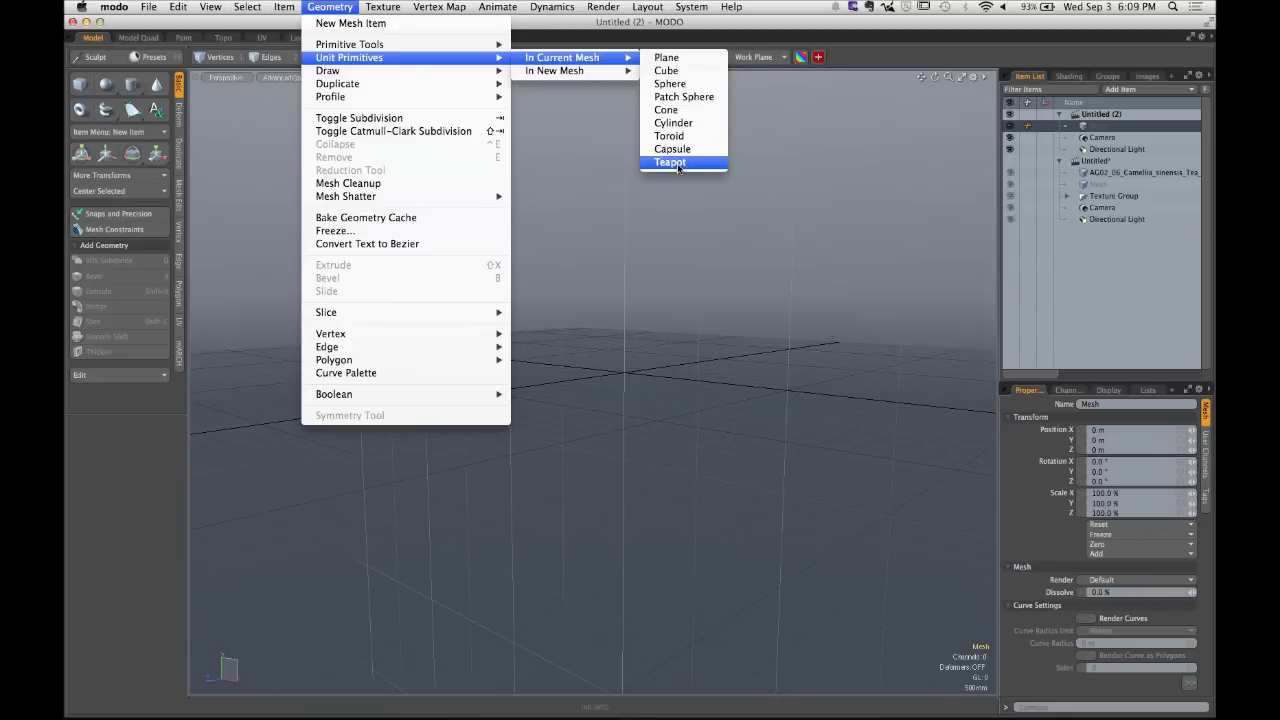
pyautogui.click(670, 162)
pyautogui.press('a')
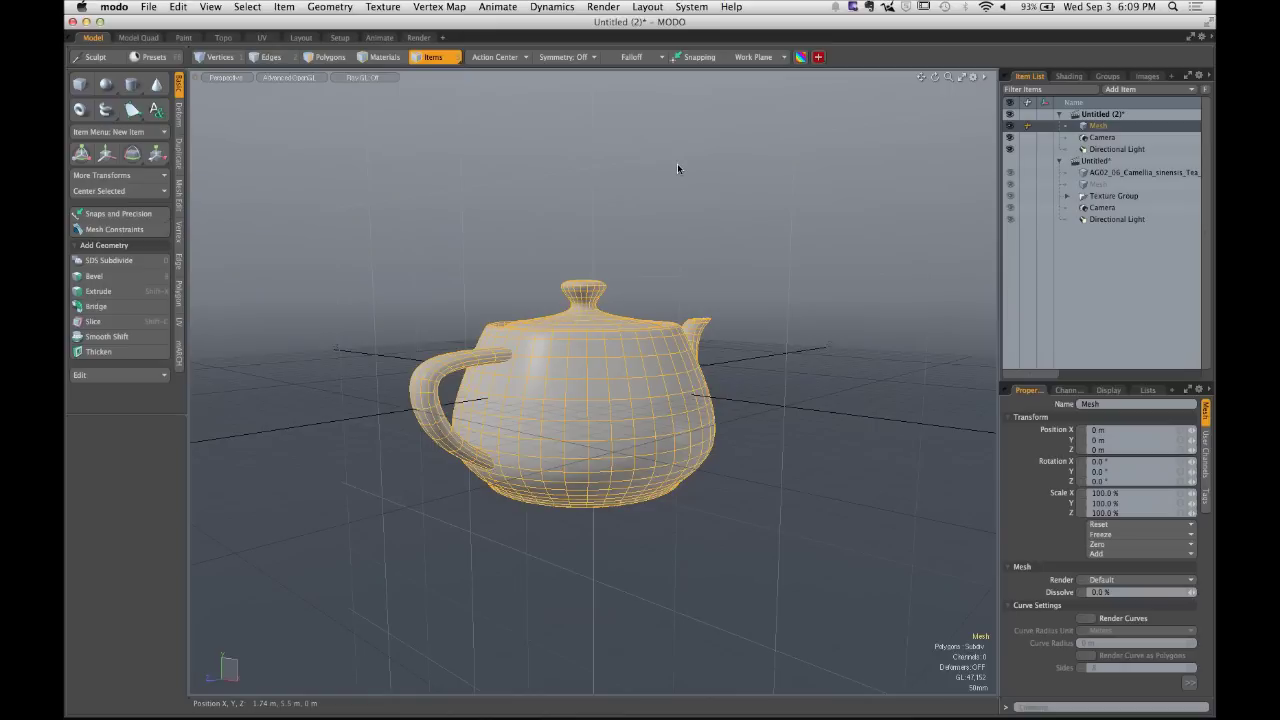
pyautogui.click(677, 165)
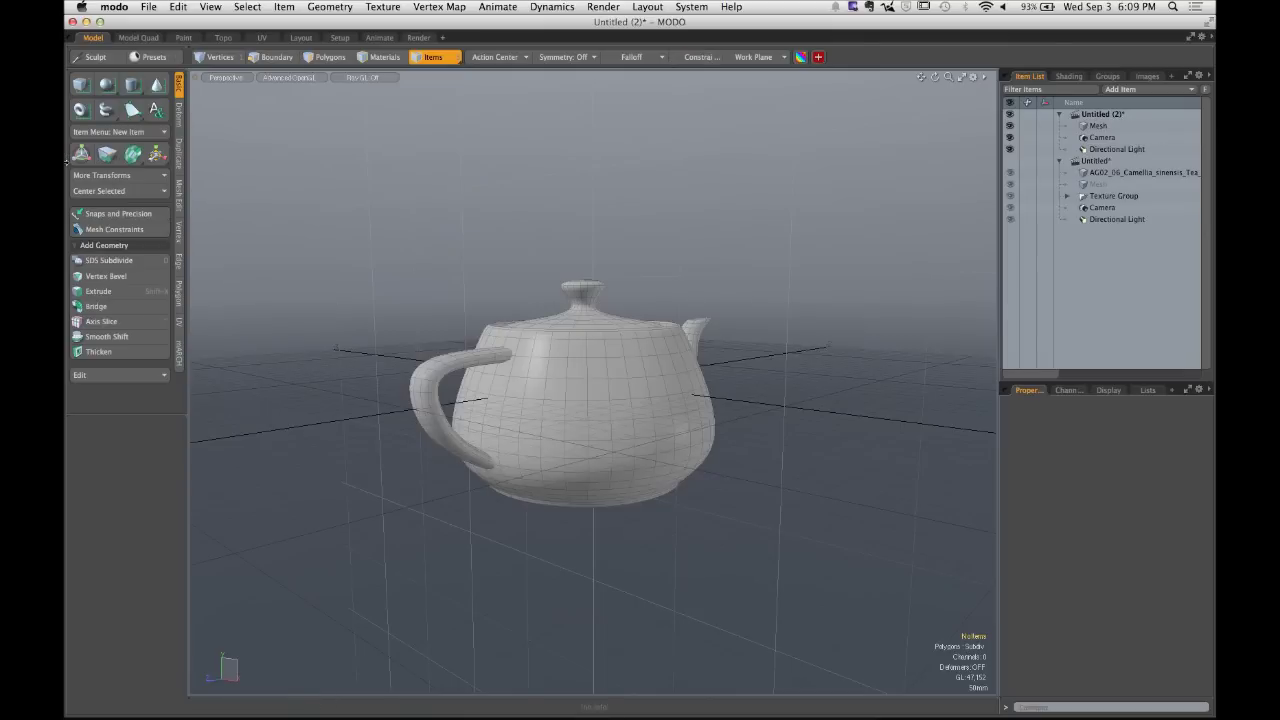
# Look through the modeling tool sets for Deform, Duplicate, Mesh Edit, Vertex, Edge and Polygon.
pyautogui.press('2')
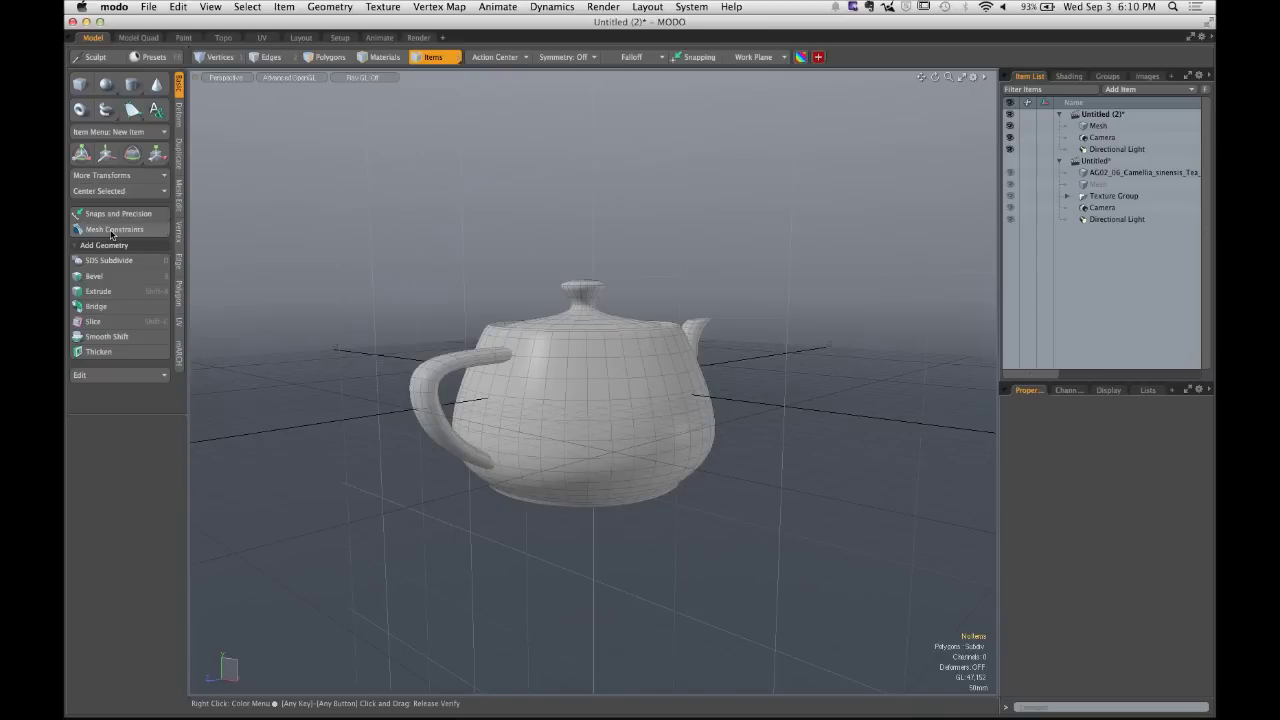
pyautogui.click(178, 120)
pyautogui.click(178, 155)
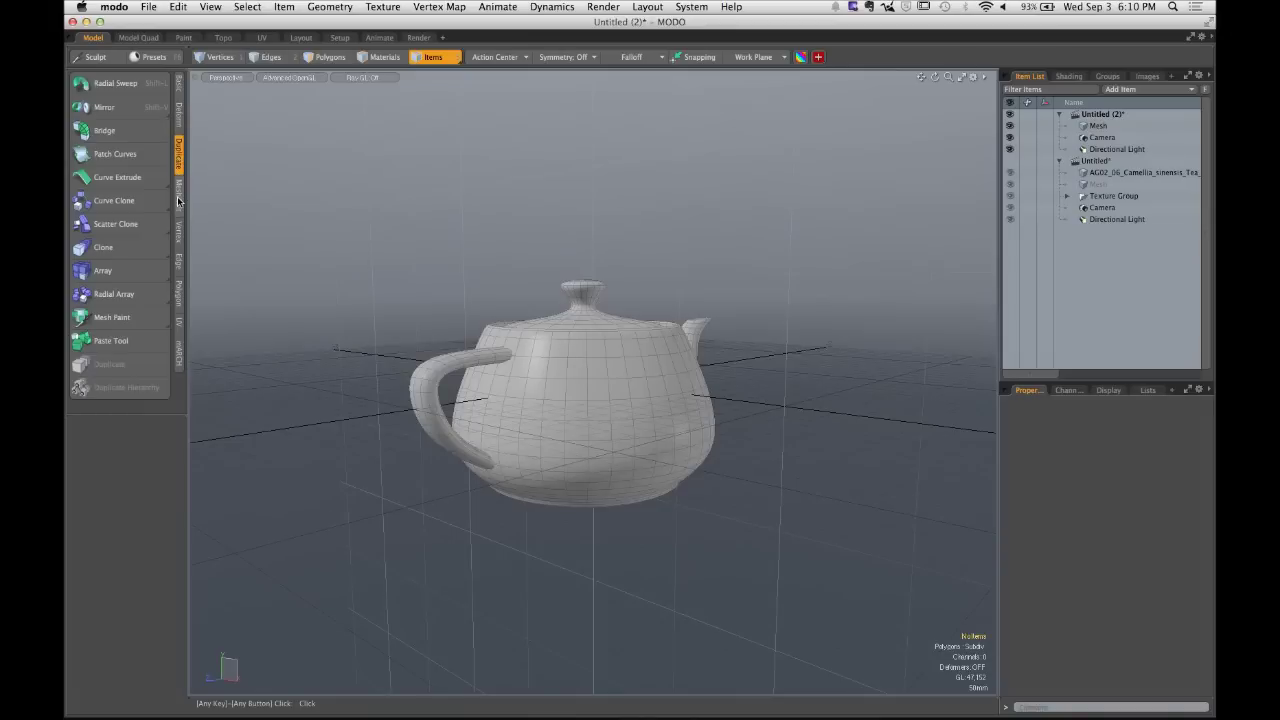
pyautogui.click(178, 202)
pyautogui.click(178, 236)
pyautogui.click(179, 263)
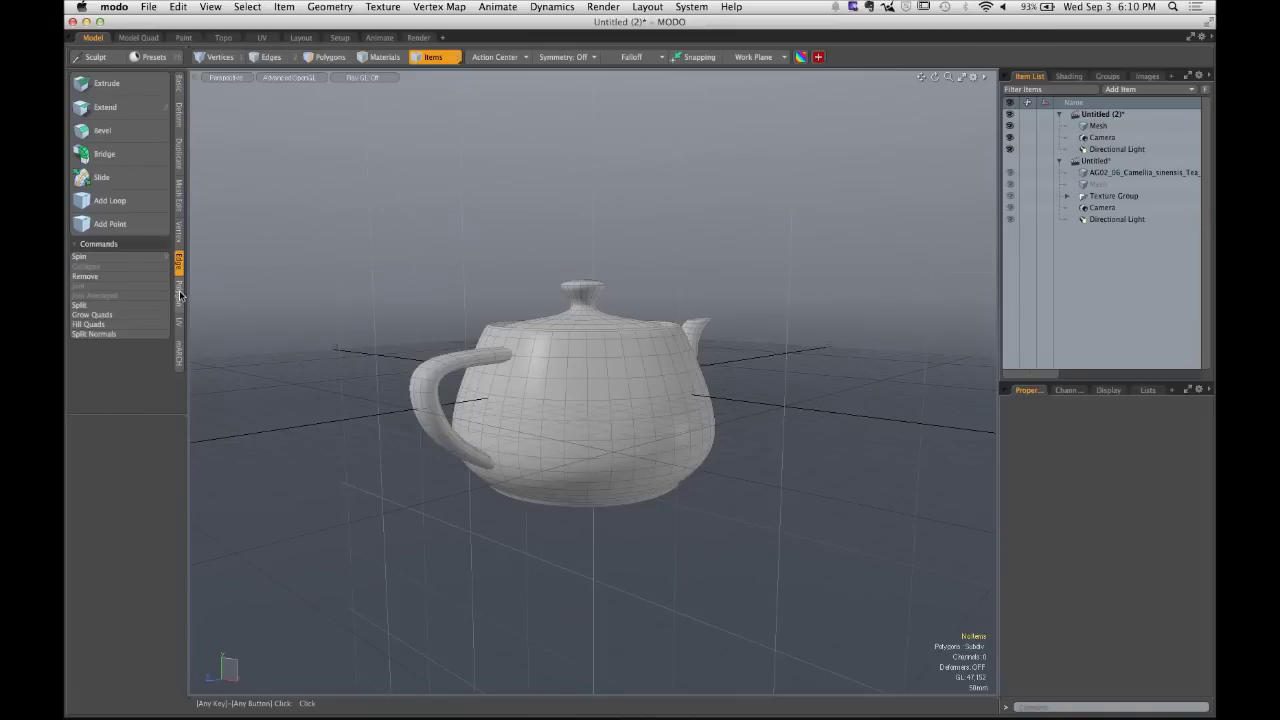
pyautogui.click(179, 291)
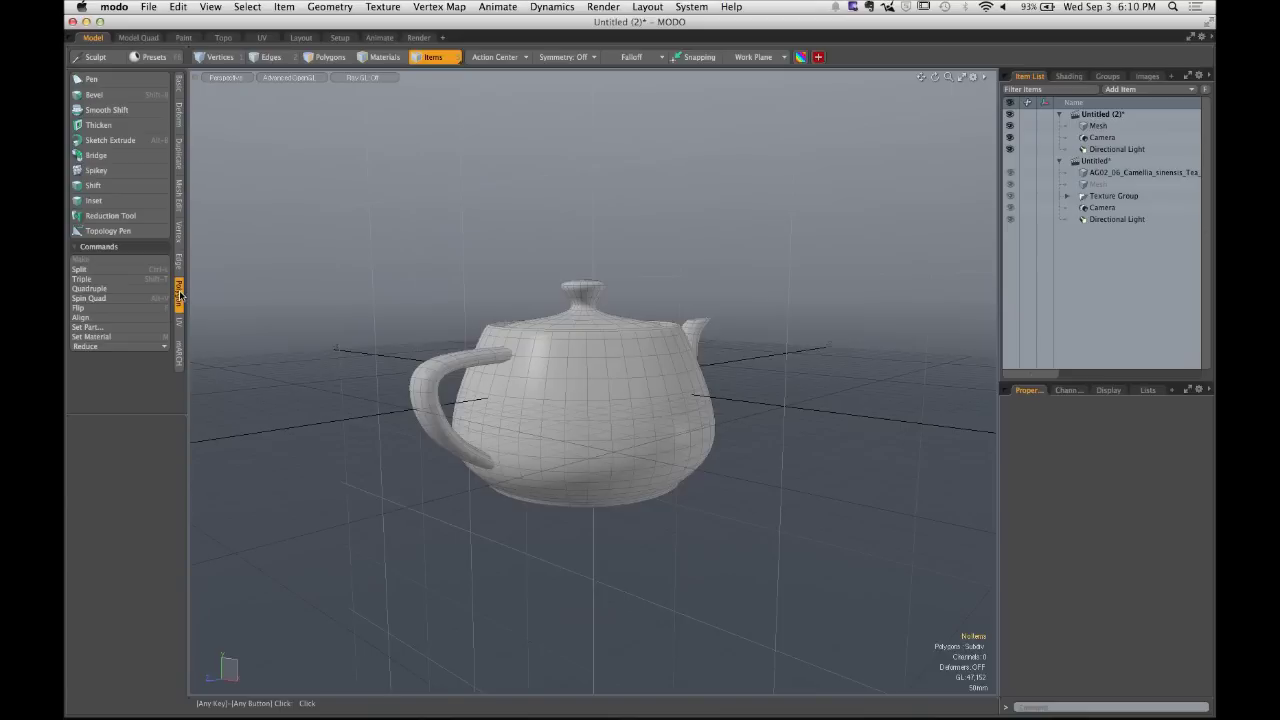
# Return to the Basic modeling tool set and bring up the Move transform's position settings.
pyautogui.click(180, 88)
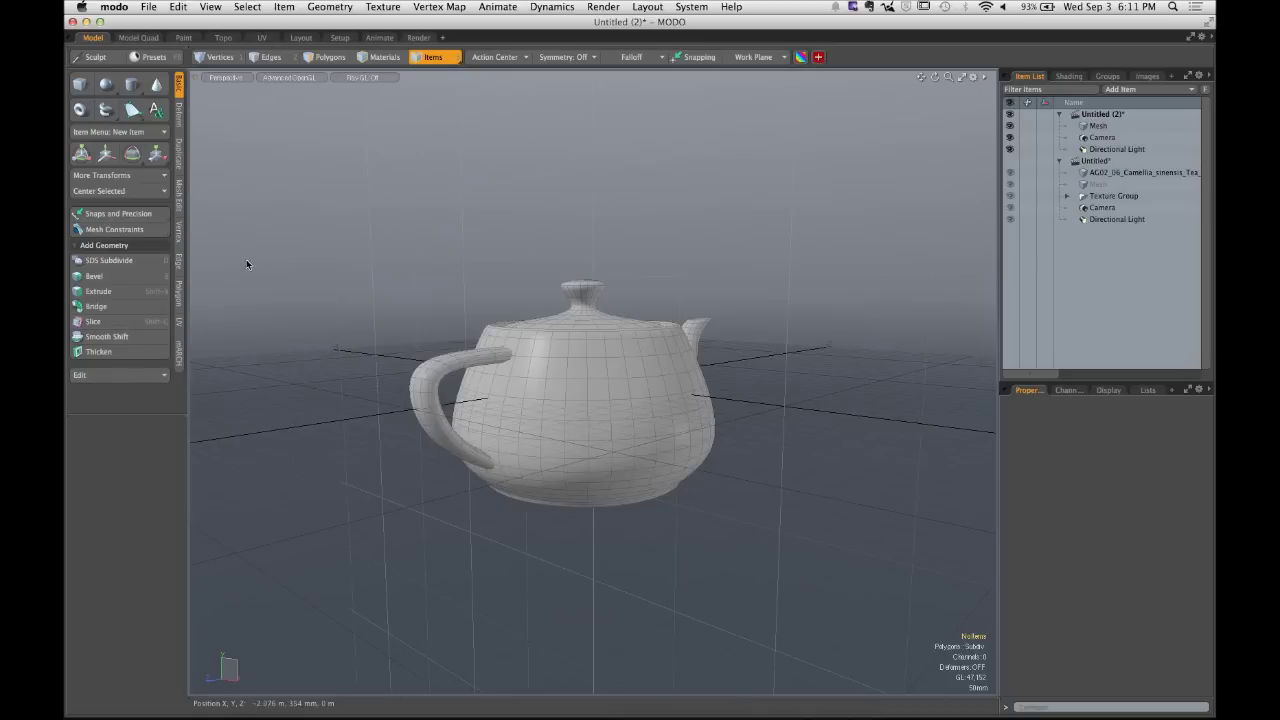
pyautogui.press('w')
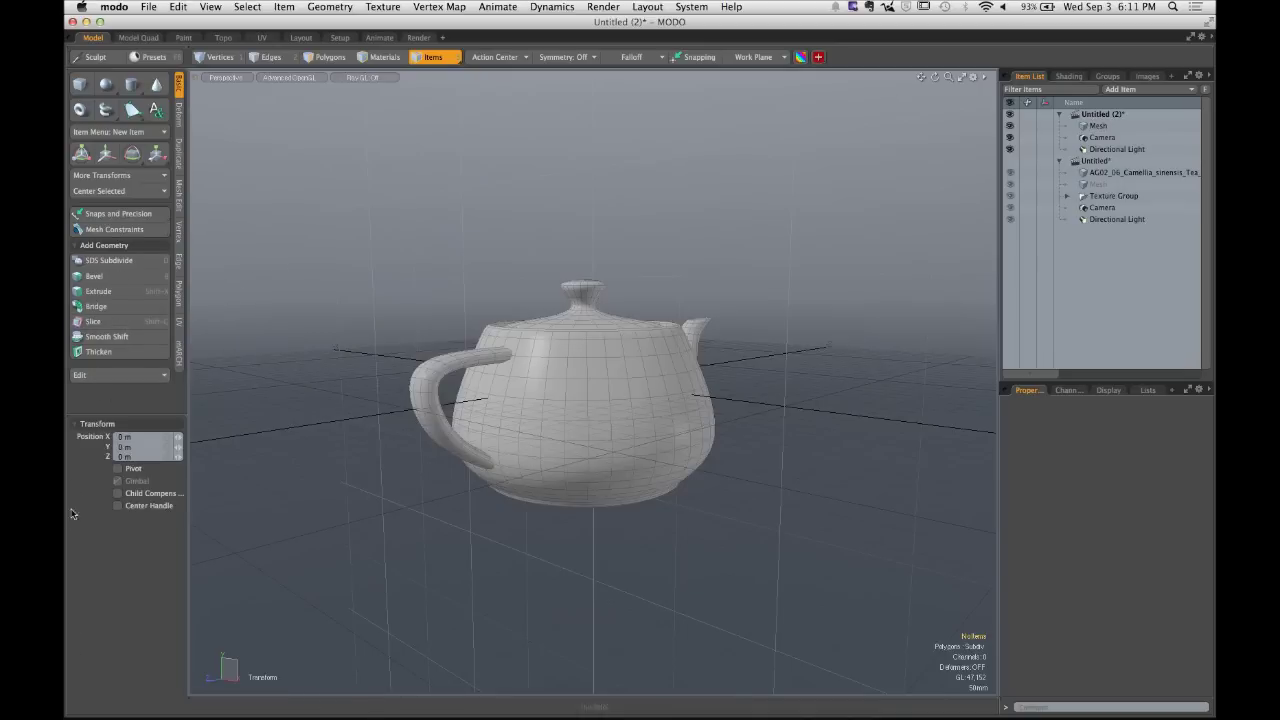
pyautogui.press('ctrl')
pyautogui.press('ctrl')
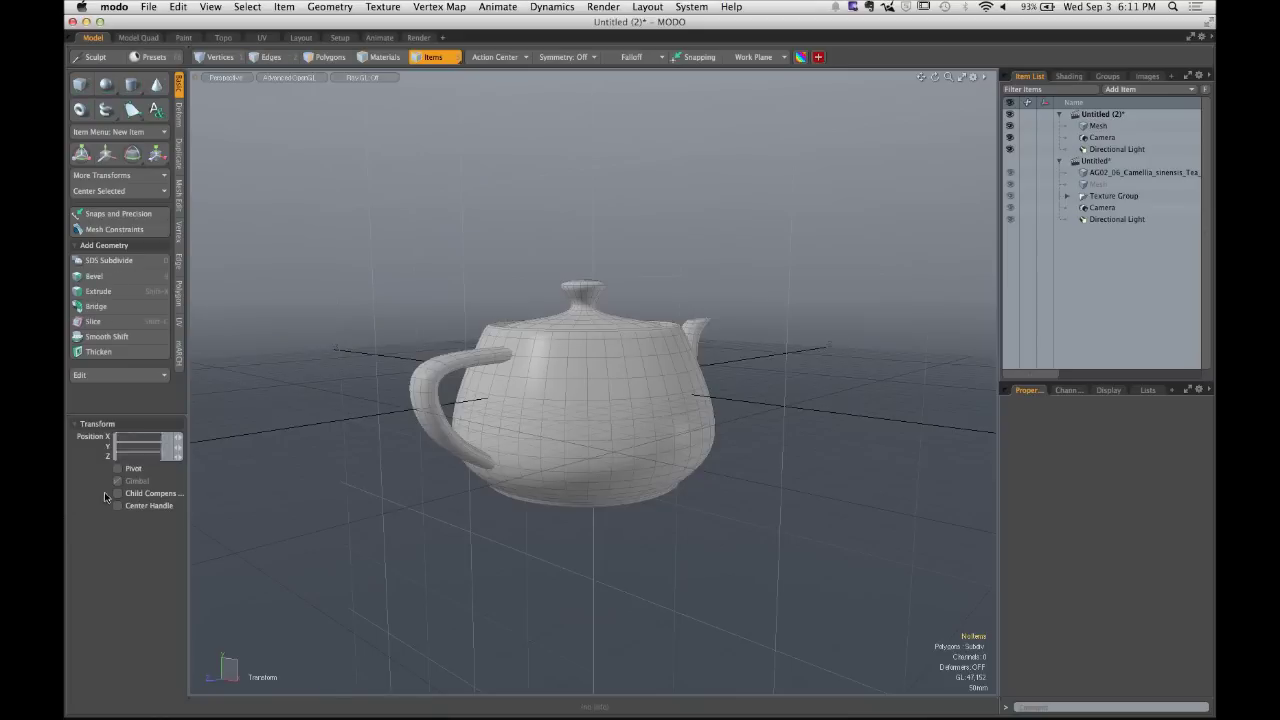
# Examine the teapot in the Perspective view from the handle, spout and lid sides, both close up and from farther away.
pyautogui.keyDown('alt'); pyautogui.moveTo(414, 363); pyautogui.dragTo(468, 325); pyautogui.keyUp('alt')
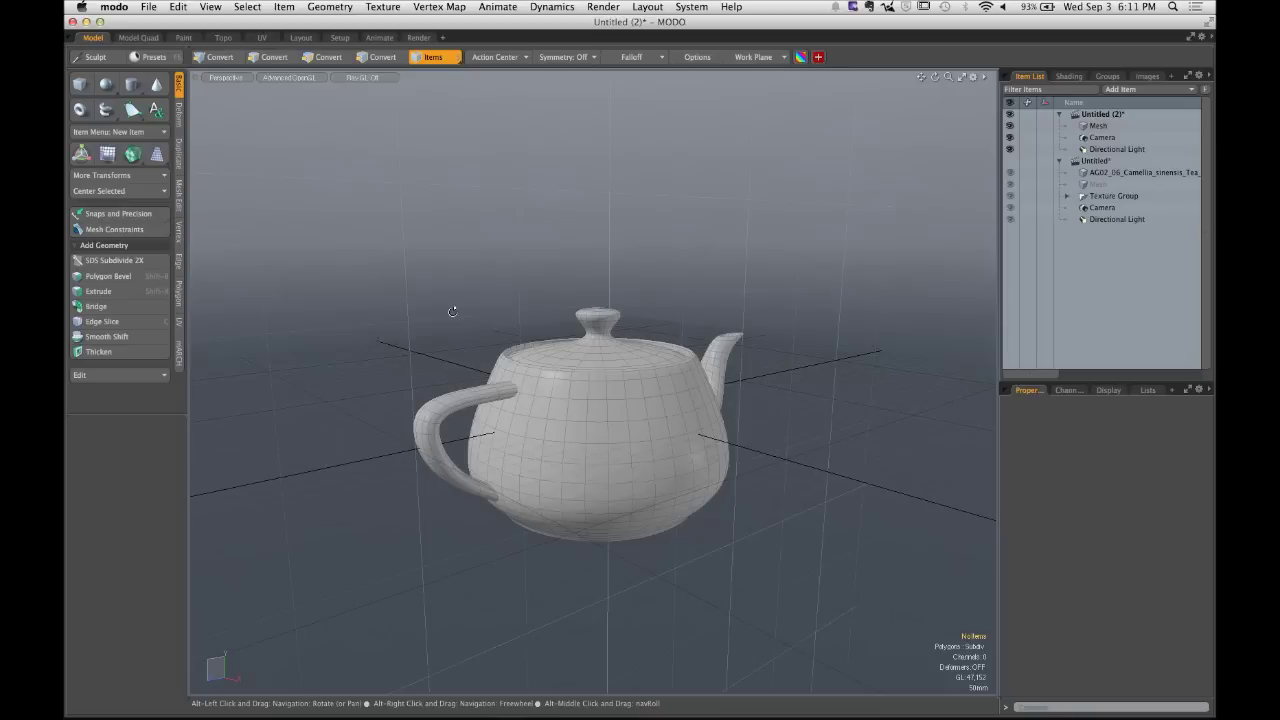
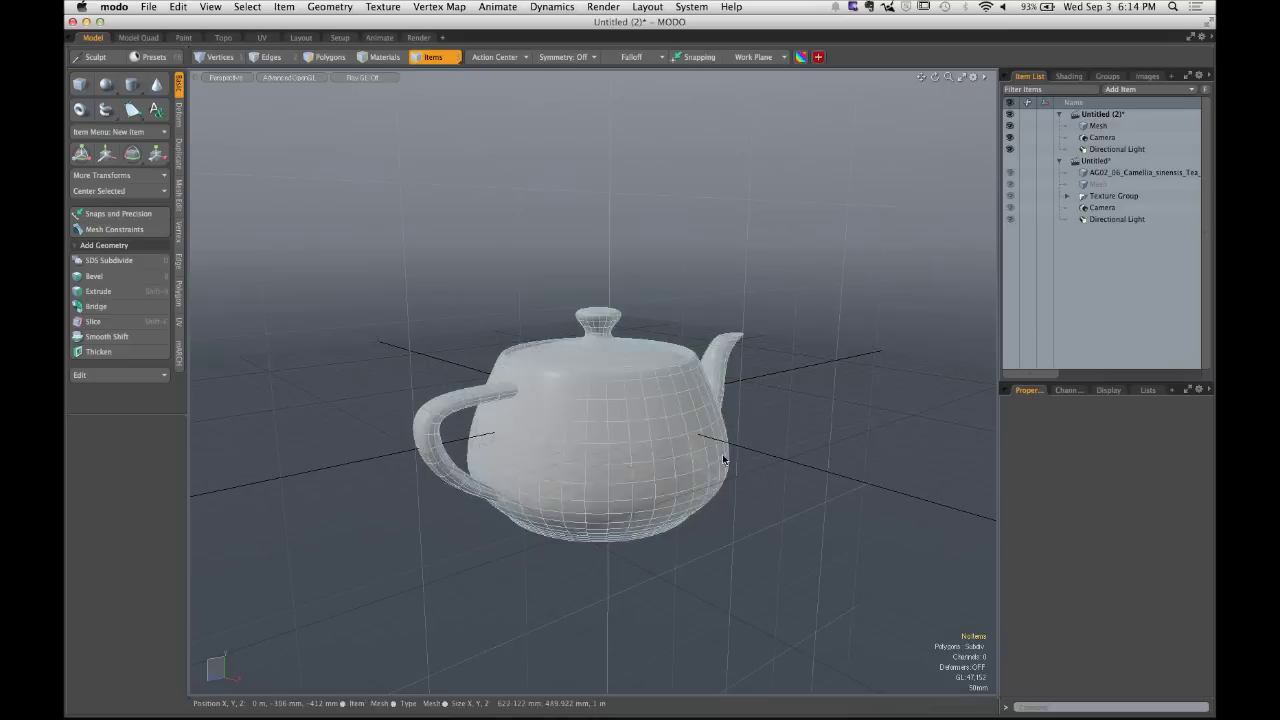
pyautogui.keyDown('alt'); pyautogui.moveTo(729, 457); pyautogui.dragTo(685, 426); pyautogui.keyUp('alt')
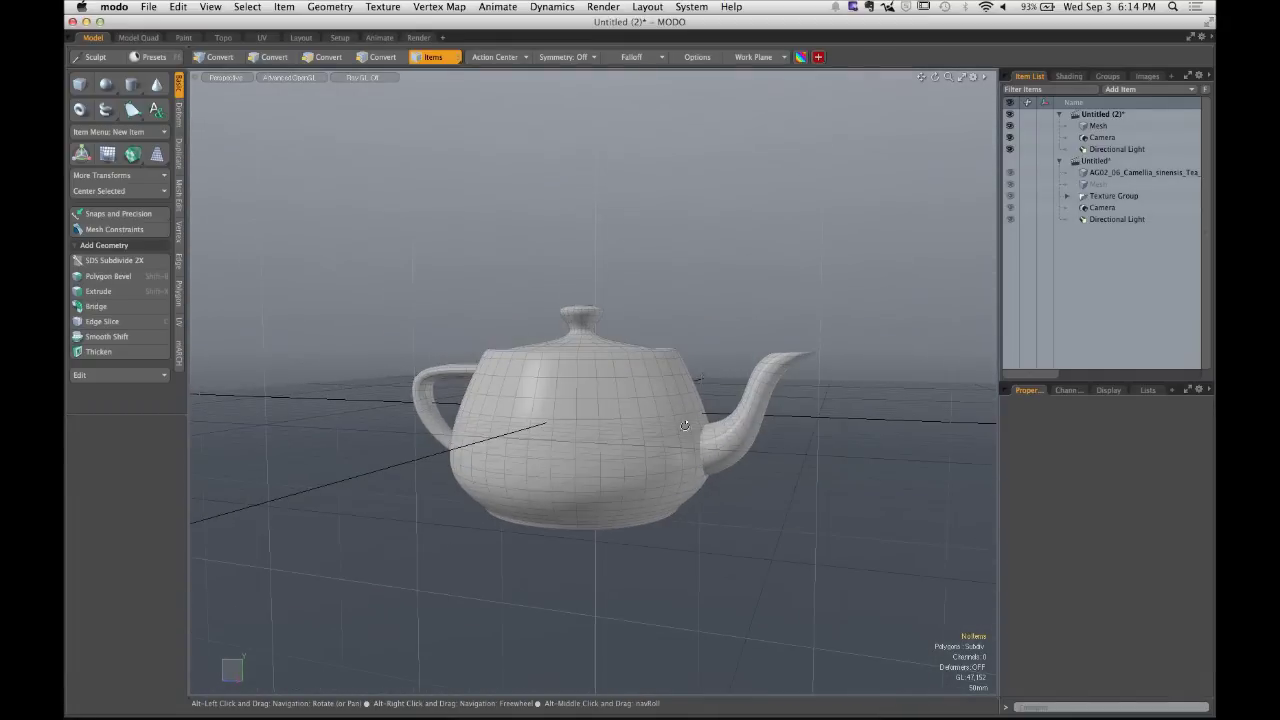
pyautogui.keyDown('alt'); pyautogui.moveTo(455, 289); pyautogui.dragTo(591, 331); pyautogui.keyUp('alt')
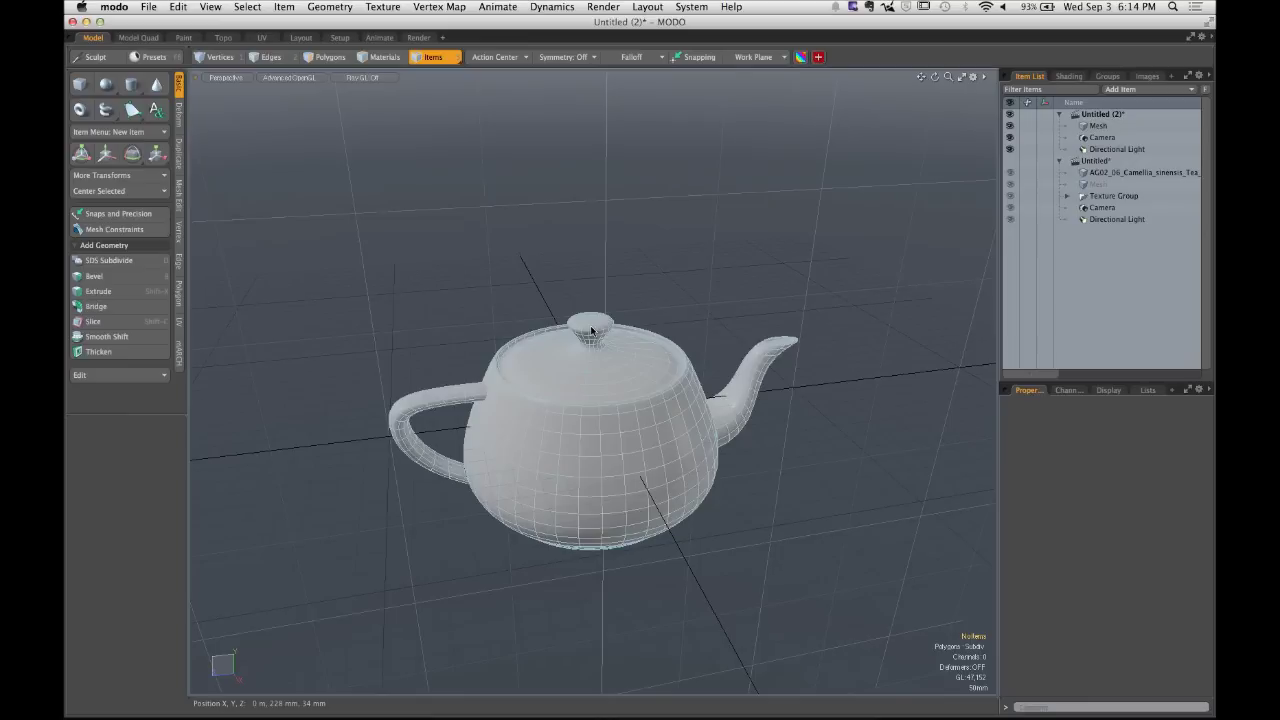
pyautogui.keyDown('alt'); pyautogui.moveTo(591, 331); pyautogui.dragTo(655, 347); pyautogui.keyUp('alt')
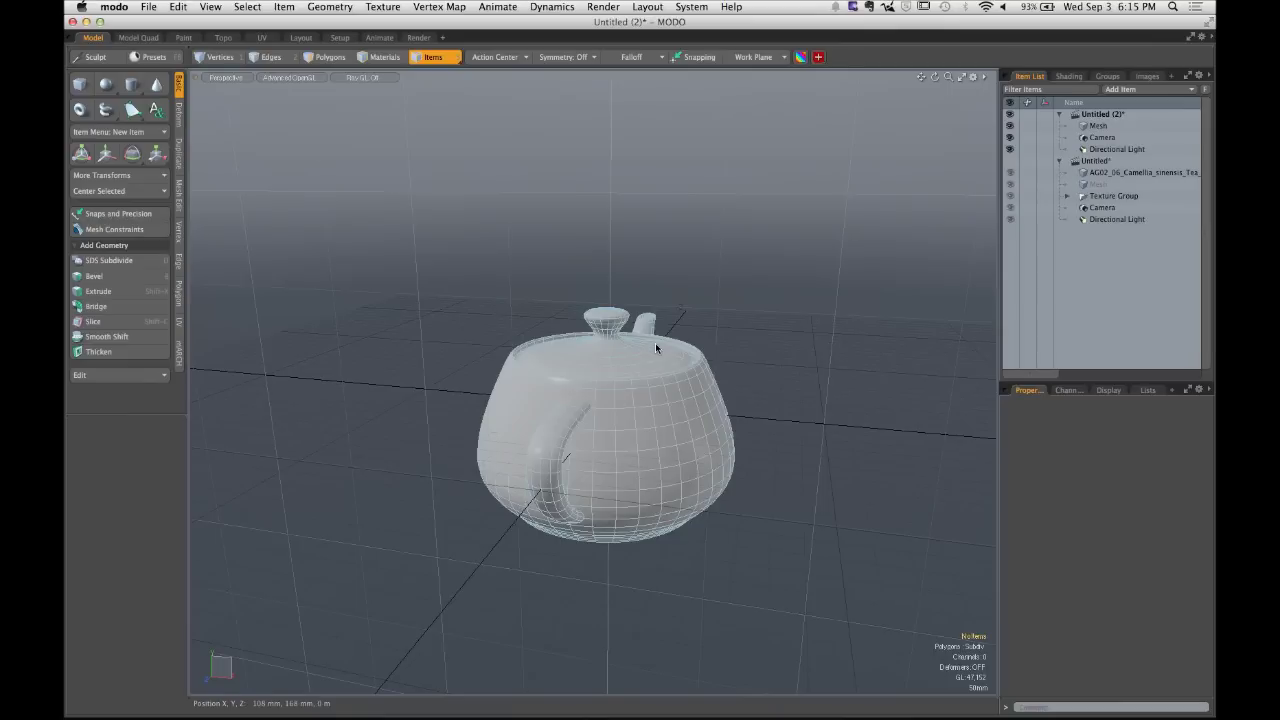
pyautogui.keyDown('alt'); pyautogui.moveTo(655, 342); pyautogui.dragTo(613, 475); pyautogui.keyUp('alt')
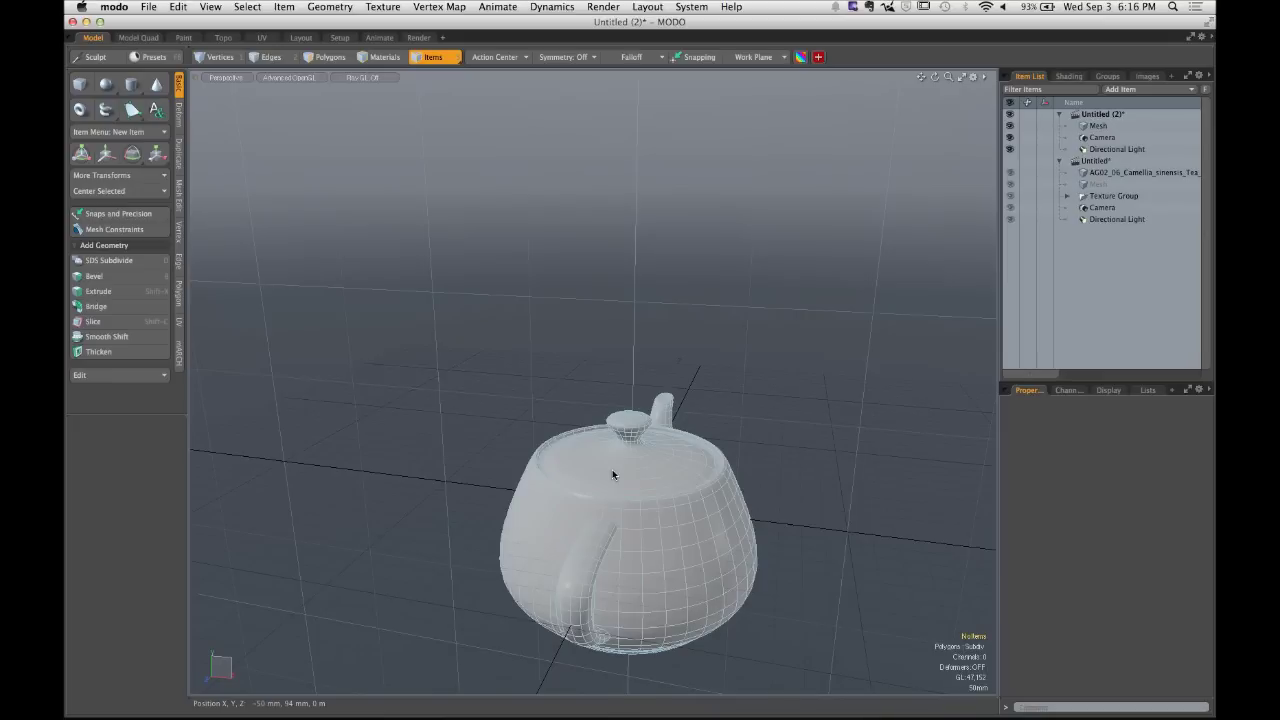
pyautogui.keyDown('alt'); pyautogui.moveTo(613, 475); pyautogui.dragTo(670, 384); pyautogui.keyUp('alt')
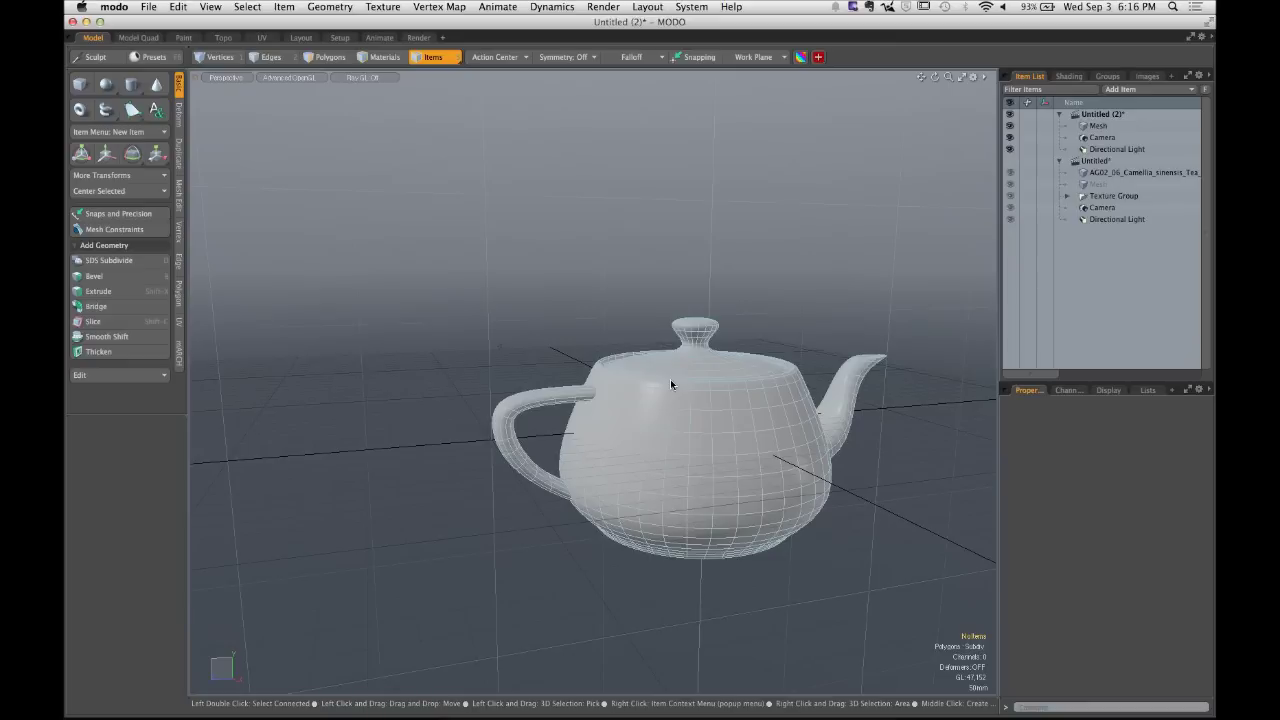
pyautogui.keyDown('ctrl'); pyautogui.keyDown('alt'); pyautogui.moveTo(675, 370); pyautogui.dragTo(710, 353); pyautogui.keyUp('alt'); pyautogui.keyUp('ctrl')
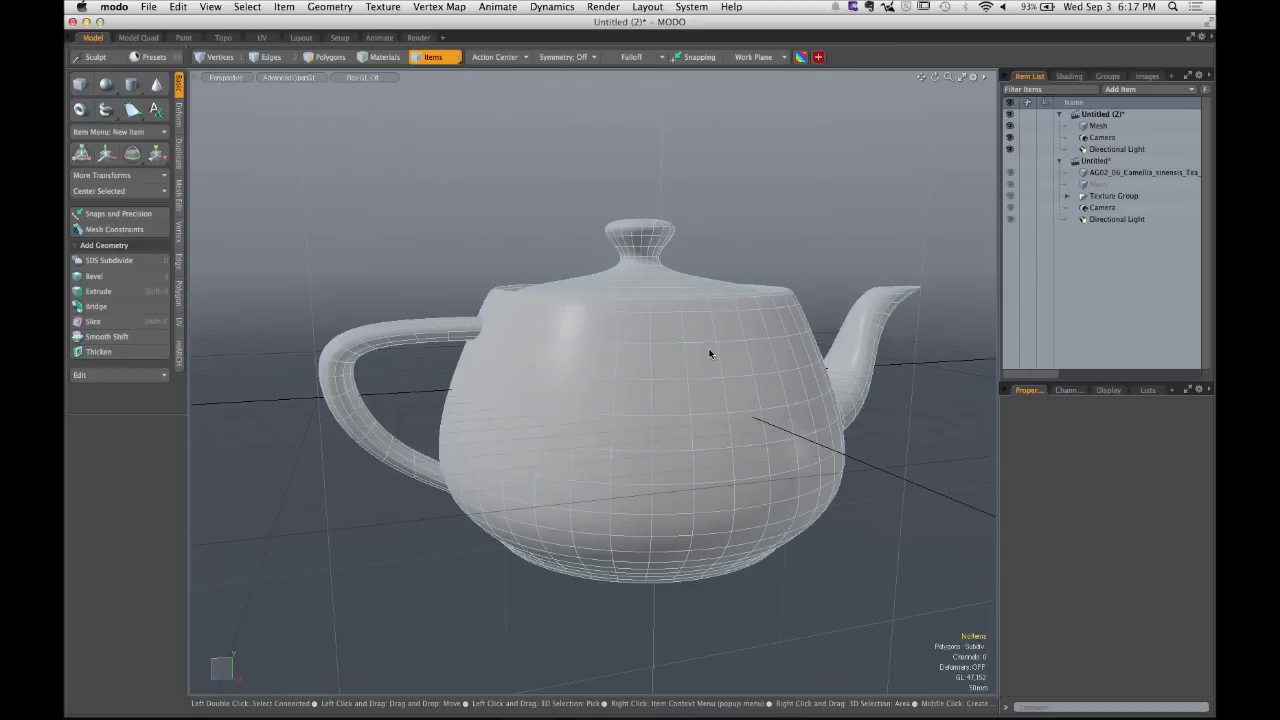
pyautogui.keyDown('alt'); pyautogui.moveTo(710, 354); pyautogui.dragTo(552, 368); pyautogui.keyUp('alt')
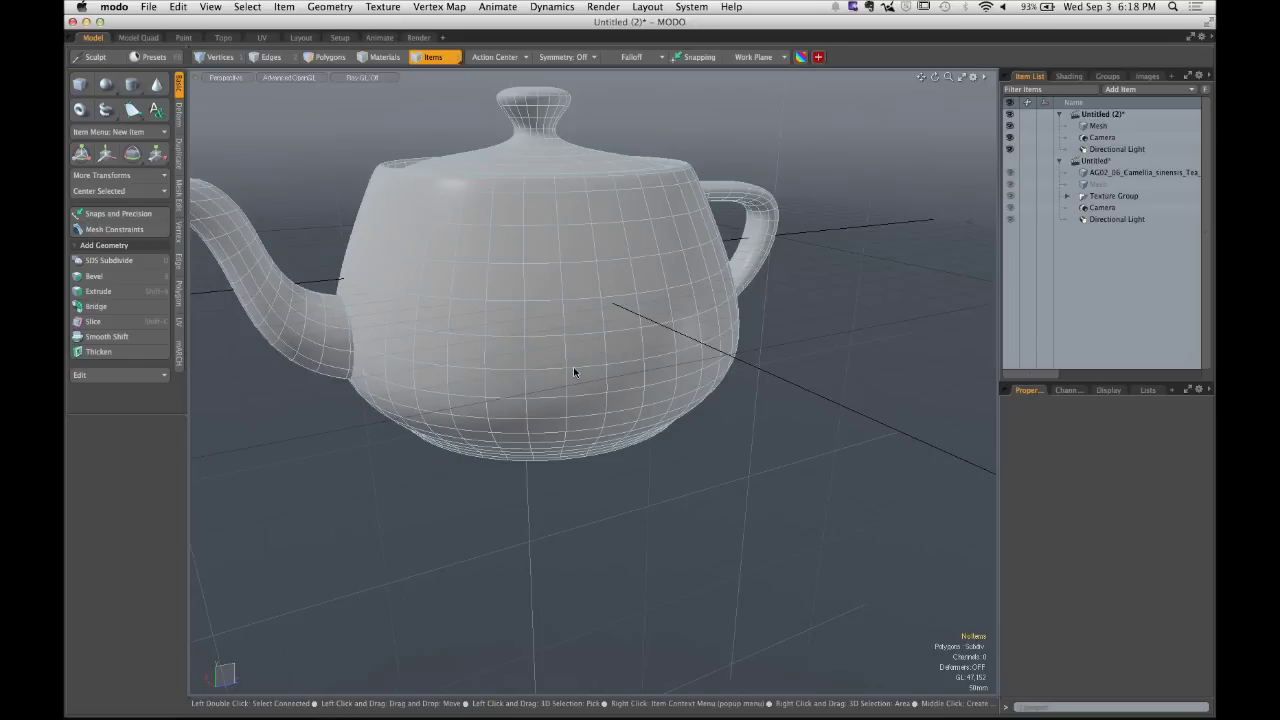
# Review the viewport's display options for active meshes and for drawing and control, then inspect the teapot from its handle side.
pyautogui.press('o')
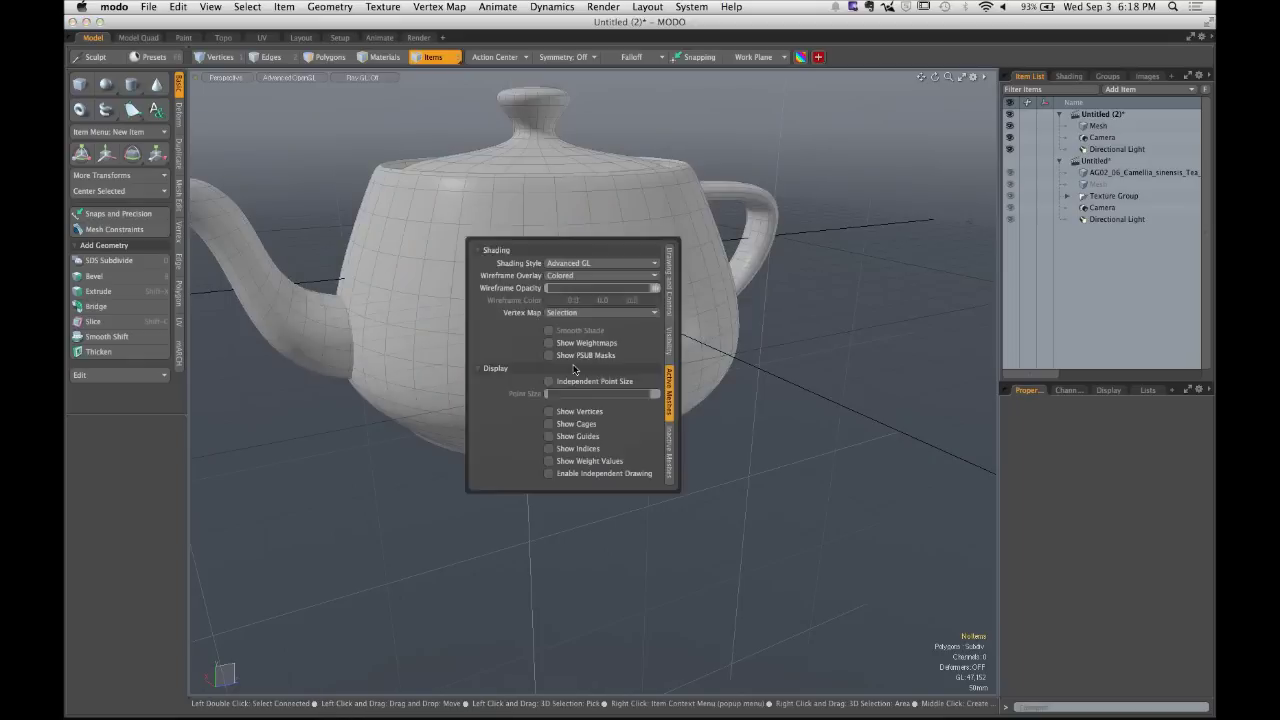
pyautogui.press('ctrl')
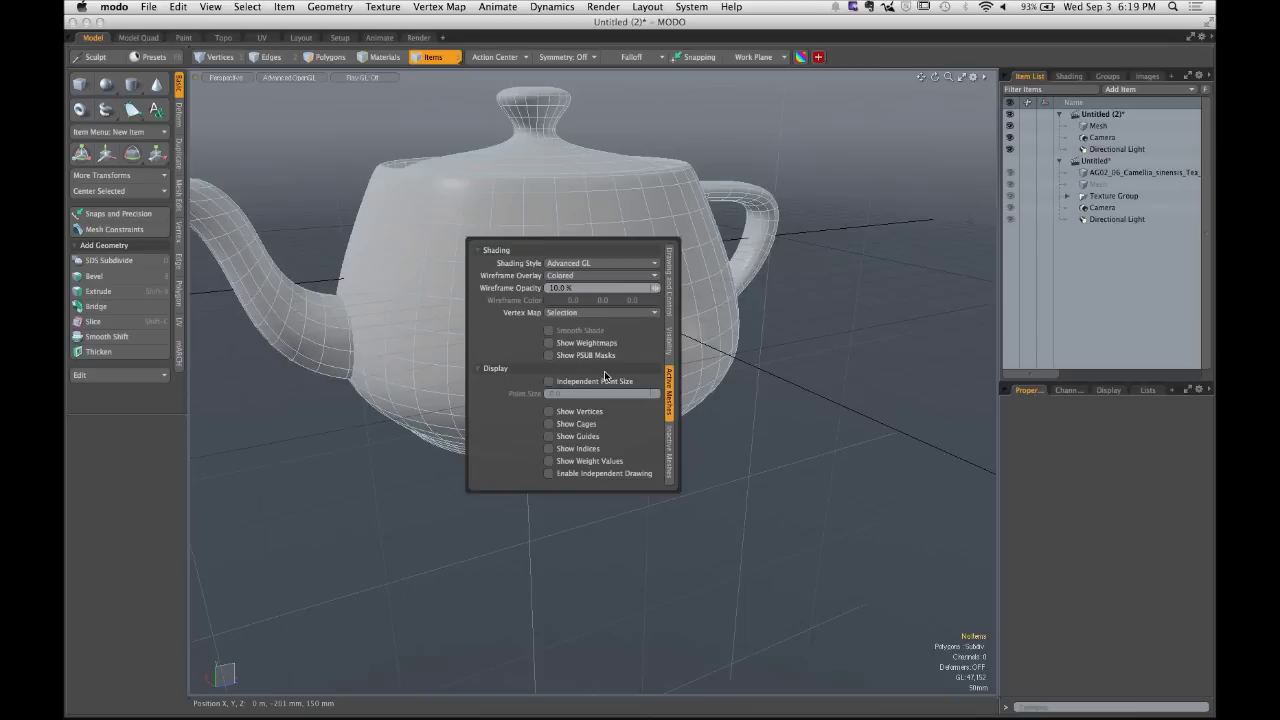
pyautogui.press('o')
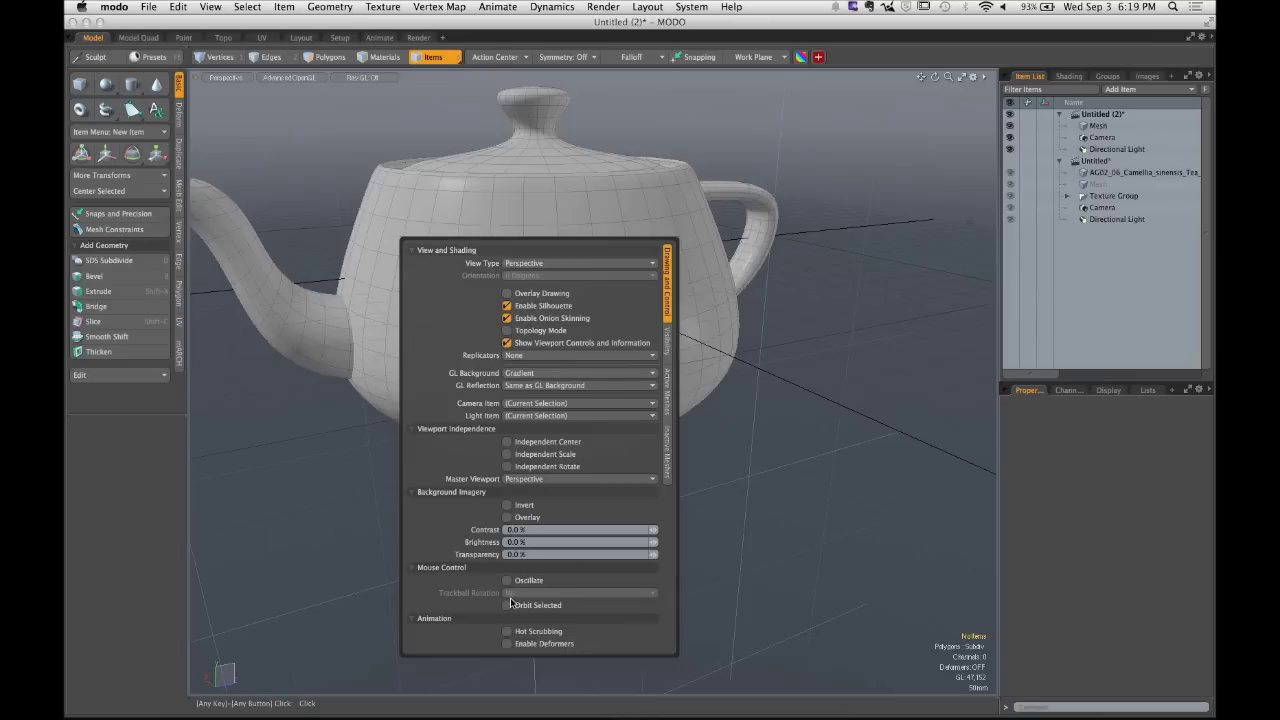
pyautogui.press('ctrl')
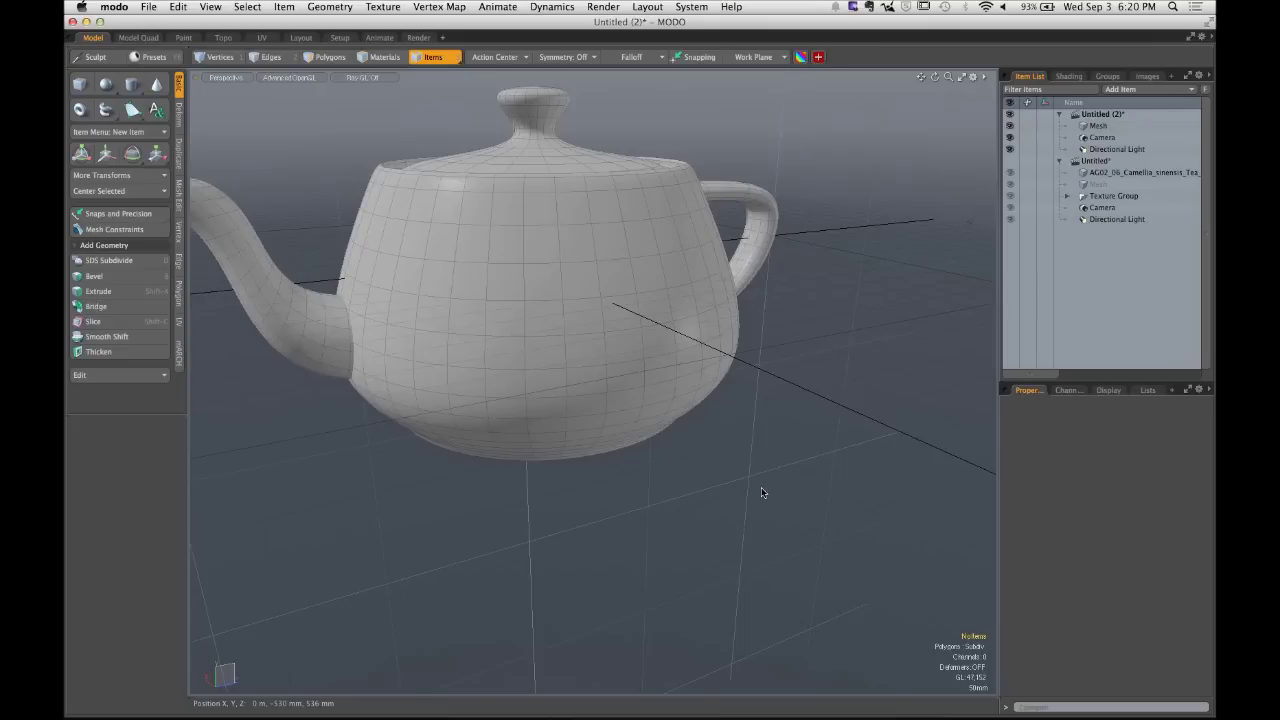
pyautogui.keyDown('alt'); pyautogui.moveTo(761, 487); pyautogui.dragTo(630, 416); pyautogui.keyUp('alt')
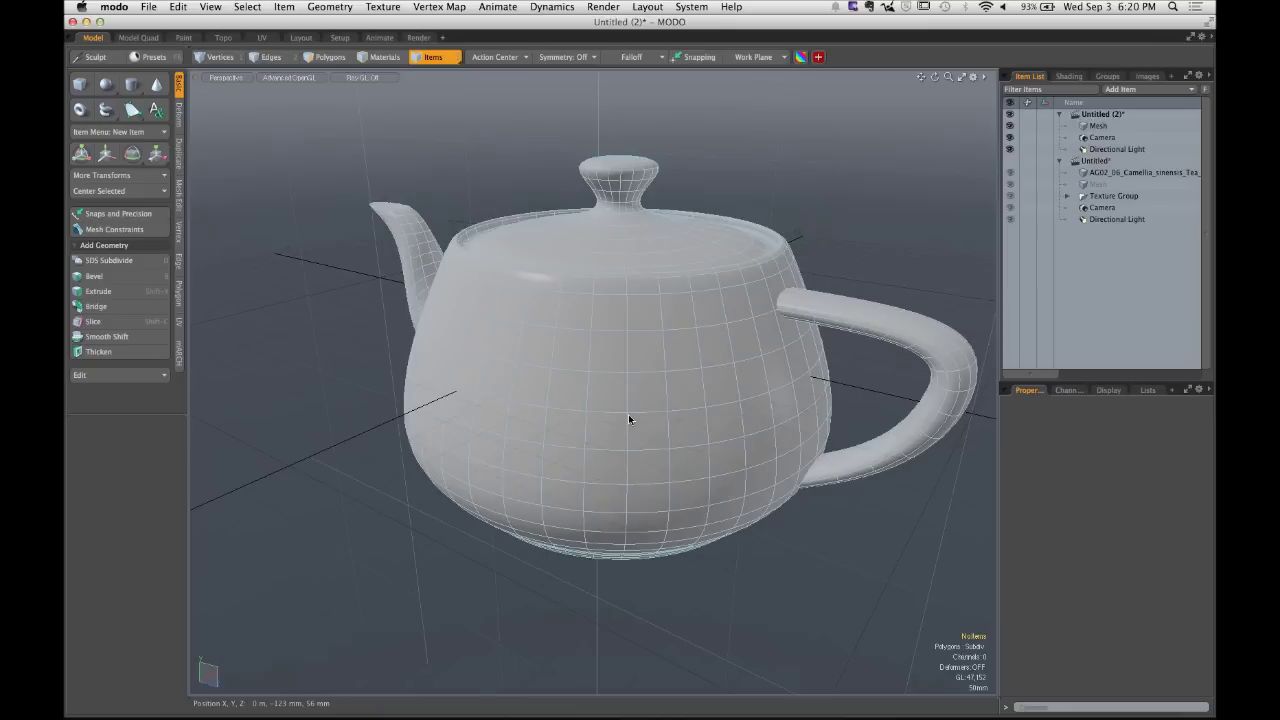
# Switch the viewport to the Top view and examine the teapot from above at different zoom levels, ending with it framed.
pyautogui.click(223, 37)
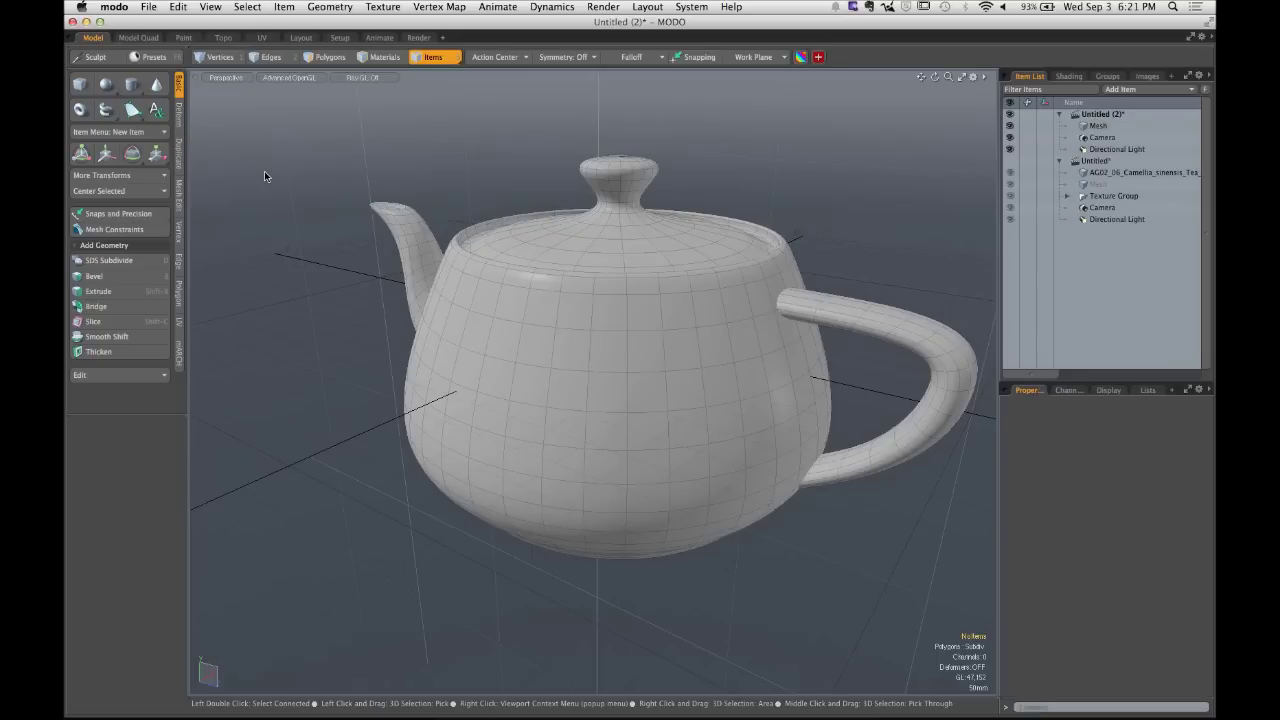
pyautogui.click(229, 78)
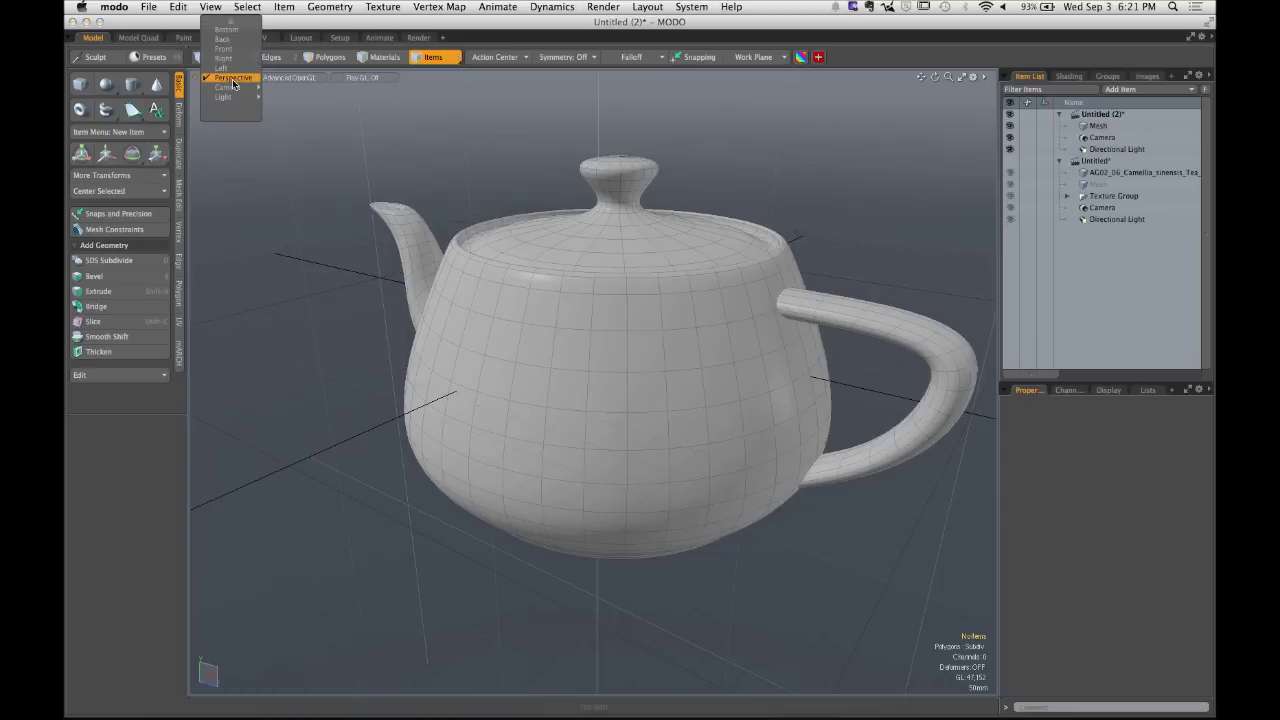
pyautogui.moveTo(231, 21)
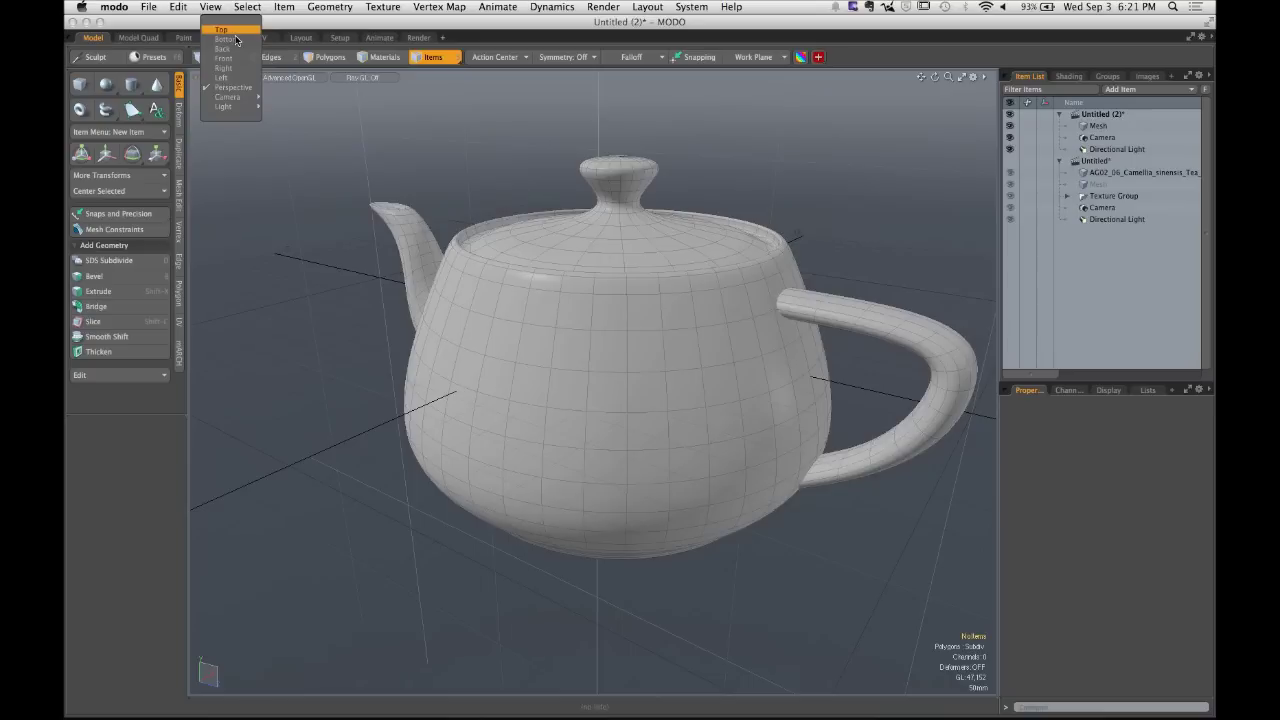
pyautogui.click(234, 31)
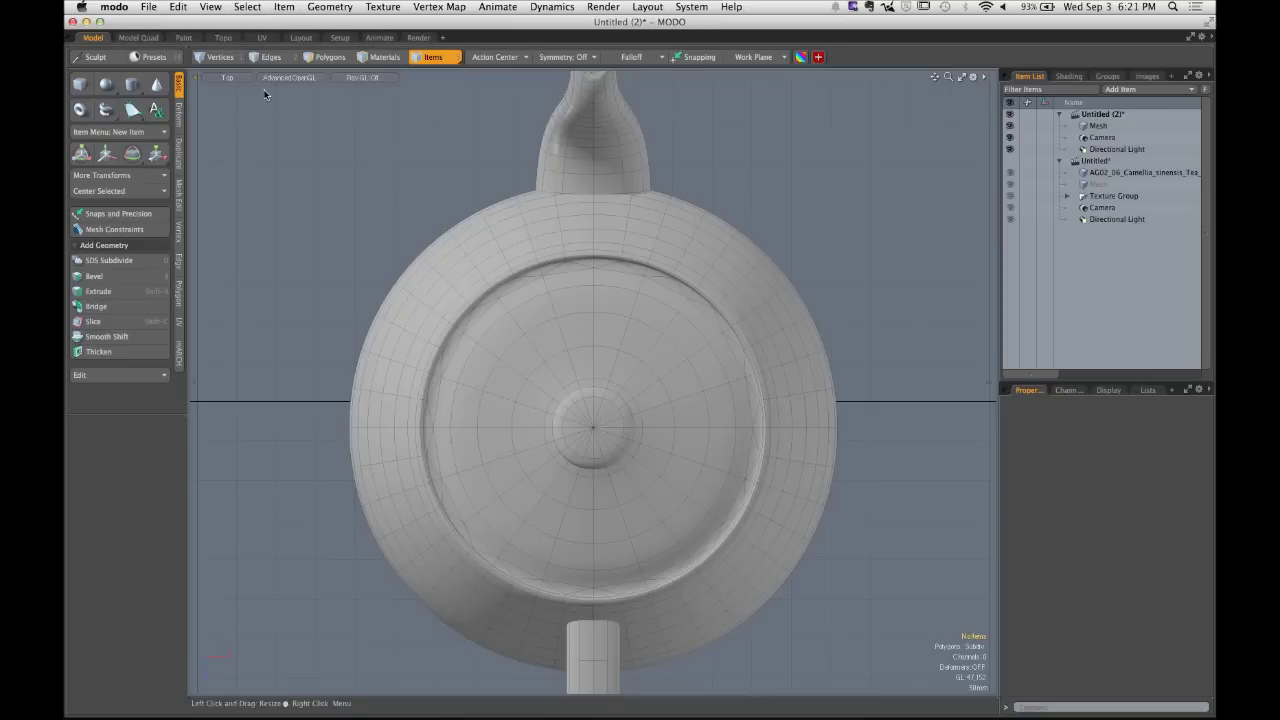
pyautogui.press('a')
pyautogui.scroll(-4, 542, 267)
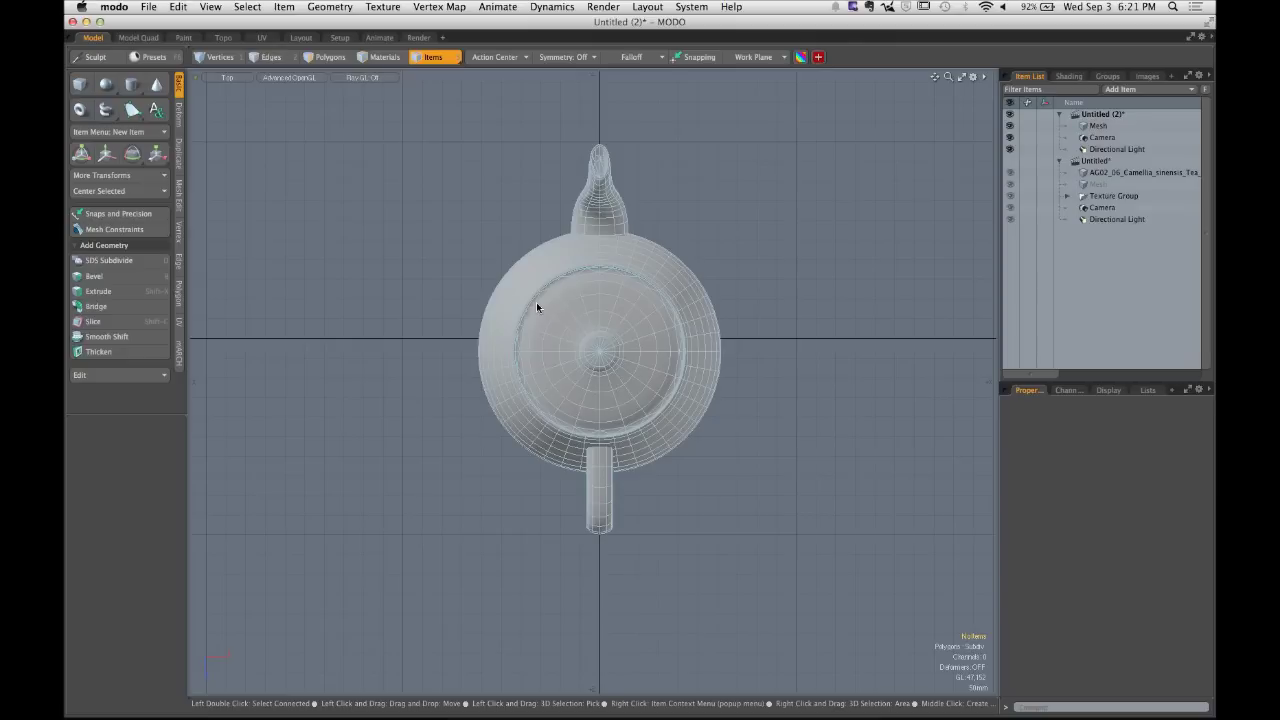
pyautogui.keyDown('alt'); pyautogui.moveTo(479, 477); pyautogui.dragTo(550, 356); pyautogui.keyUp('alt')
pyautogui.scroll(3, 550, 356)
pyautogui.scroll(-4, 548, 360)
pyautogui.scroll(8, 540, 370)
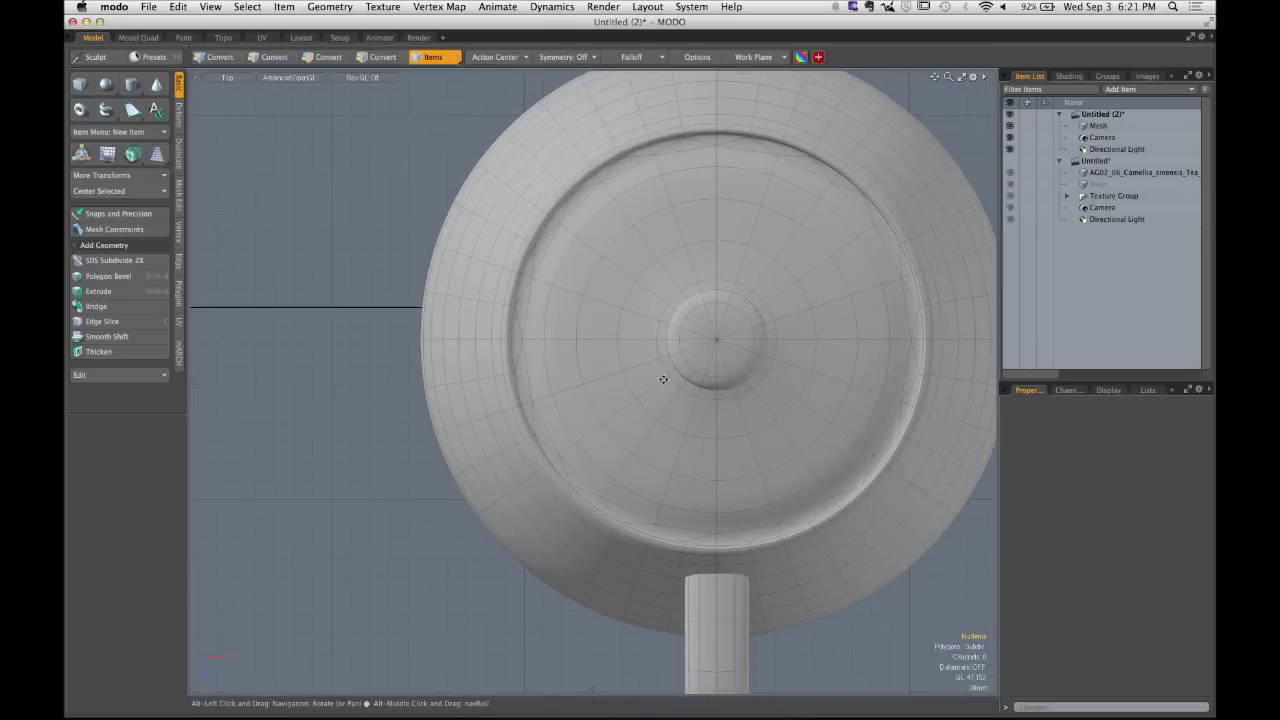
pyautogui.scroll(2, 537, 373)
pyautogui.scroll(-6, 545, 400)
pyautogui.scroll(4, 551, 437)
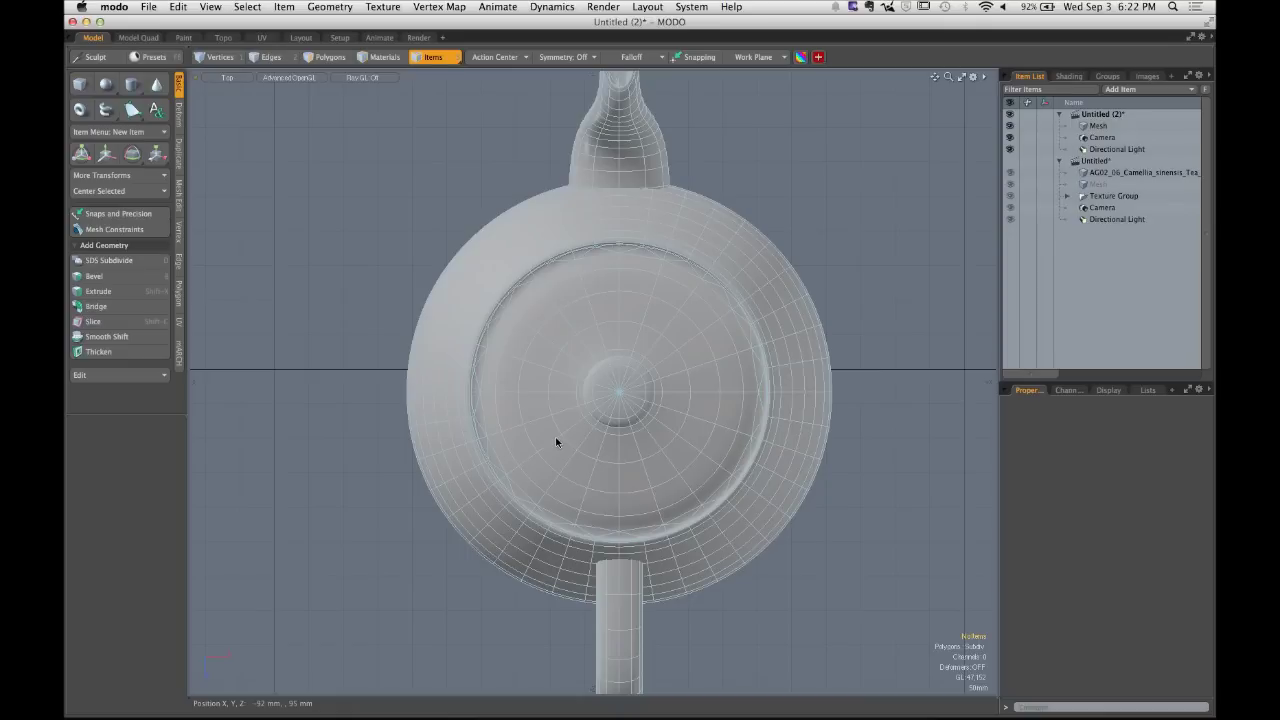
pyautogui.scroll(-5, 556, 442)
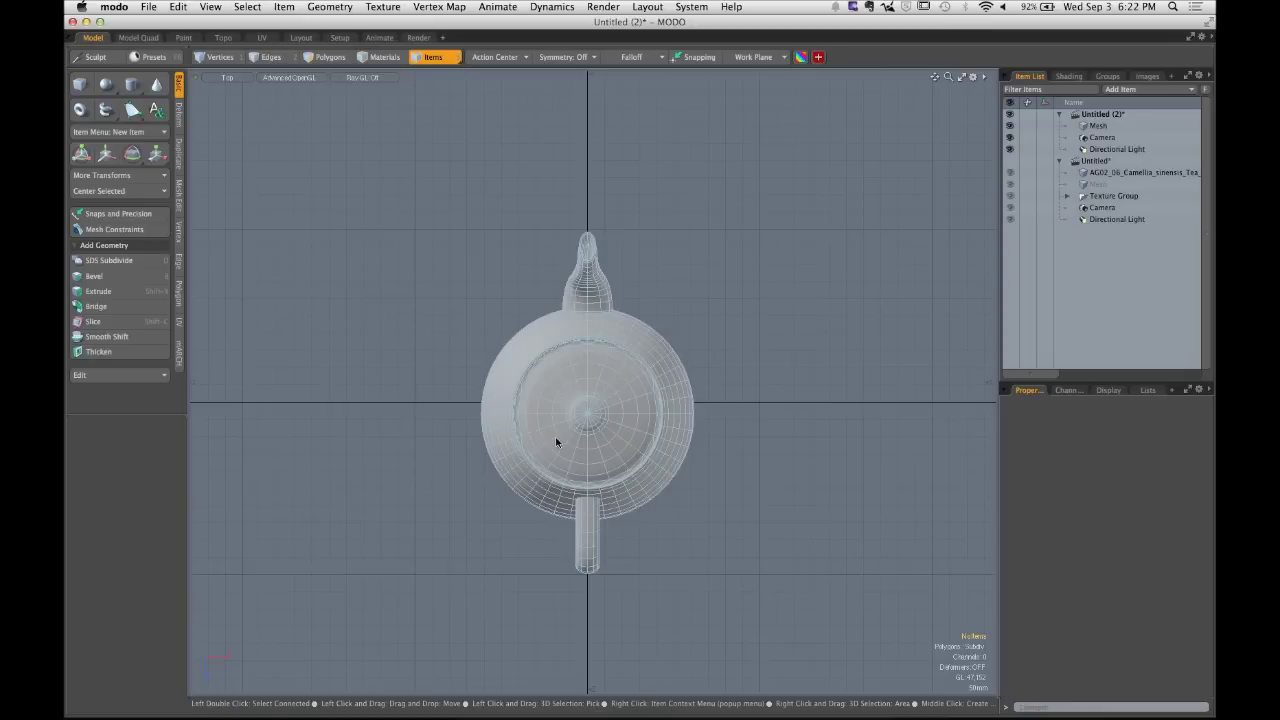
pyautogui.press('a')
# View the teapot in the Front, Right and Left views and return to the Perspective view.
pyautogui.click(240, 79)
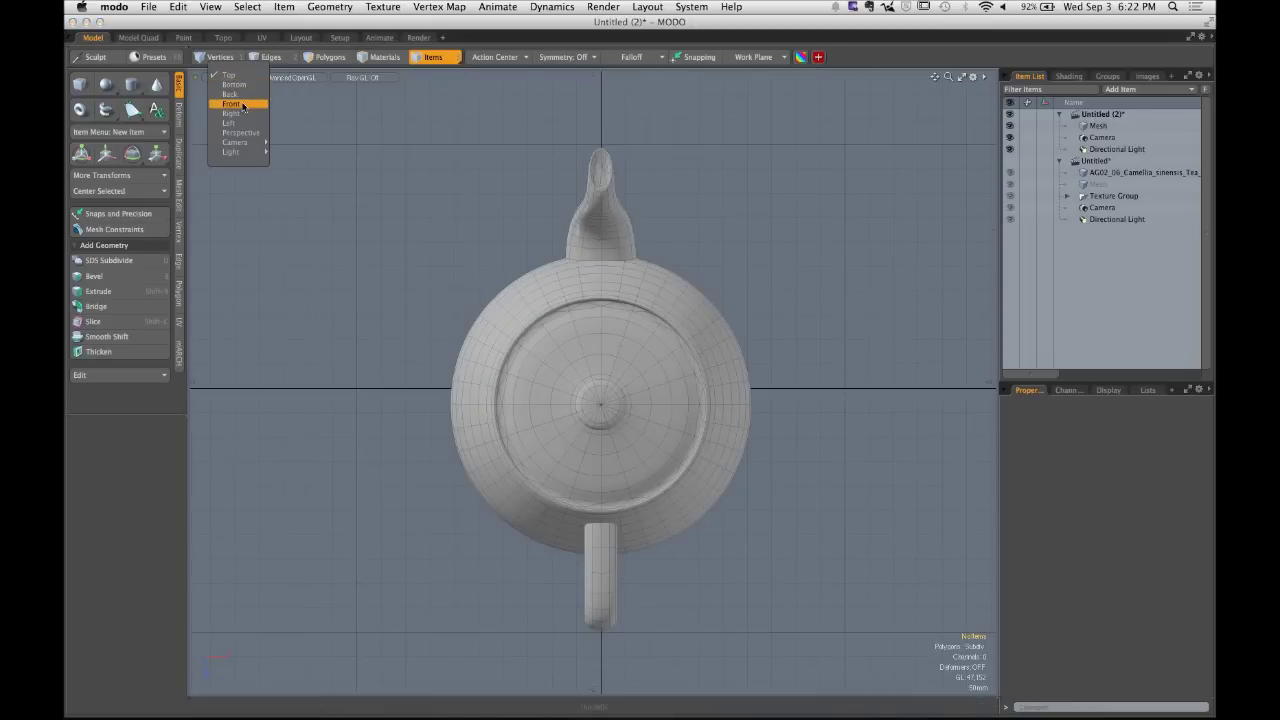
pyautogui.click(240, 107)
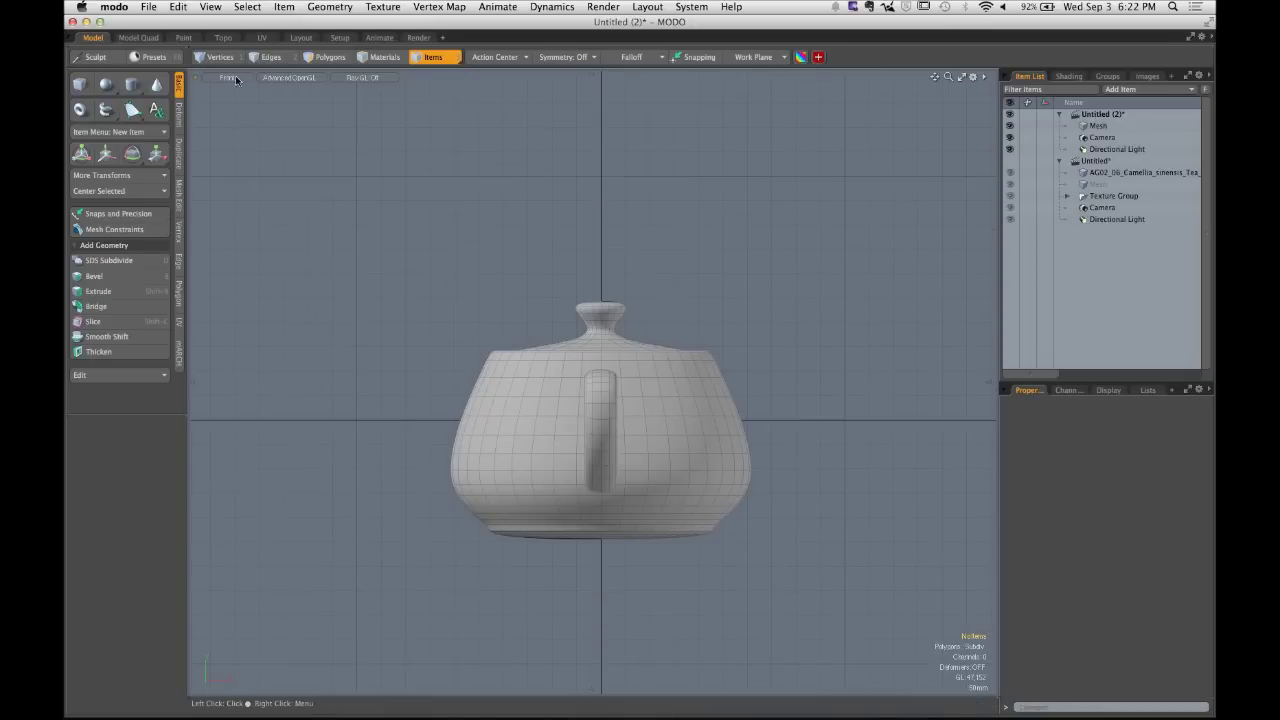
pyautogui.click(232, 78)
pyautogui.click(238, 98)
pyautogui.click(234, 79)
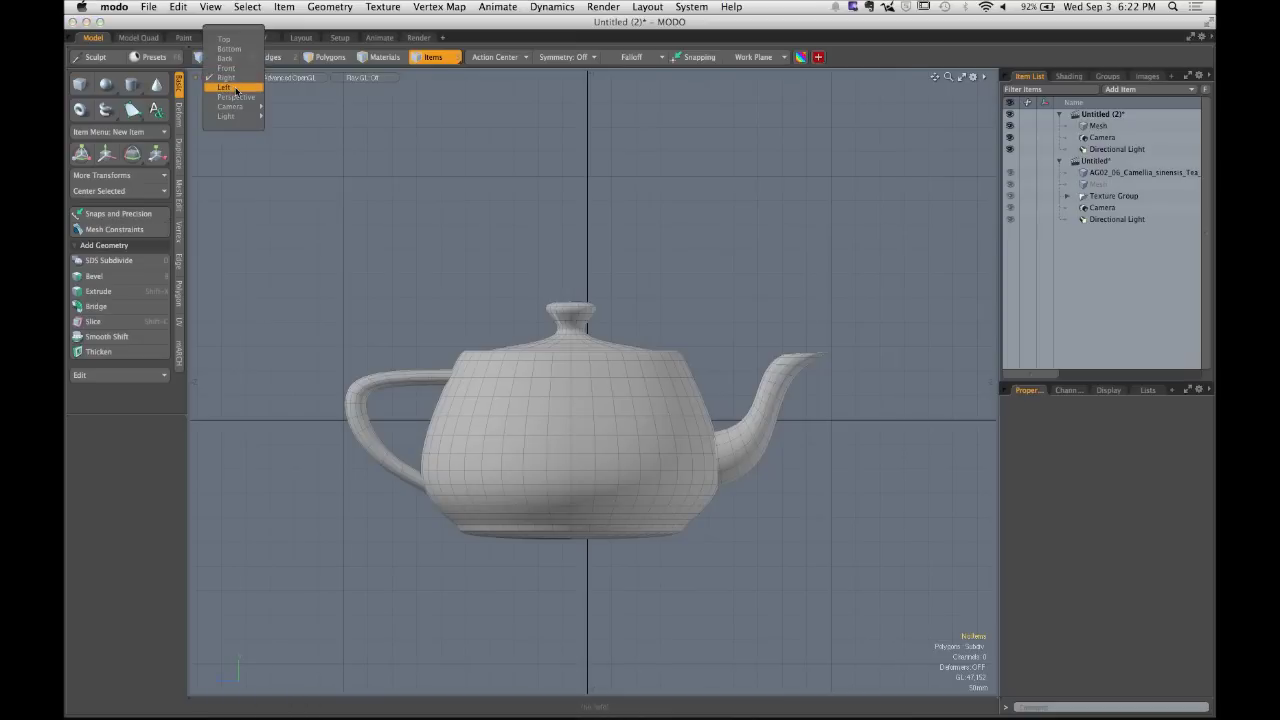
pyautogui.click(239, 101)
pyautogui.click(238, 79)
pyautogui.click(245, 92)
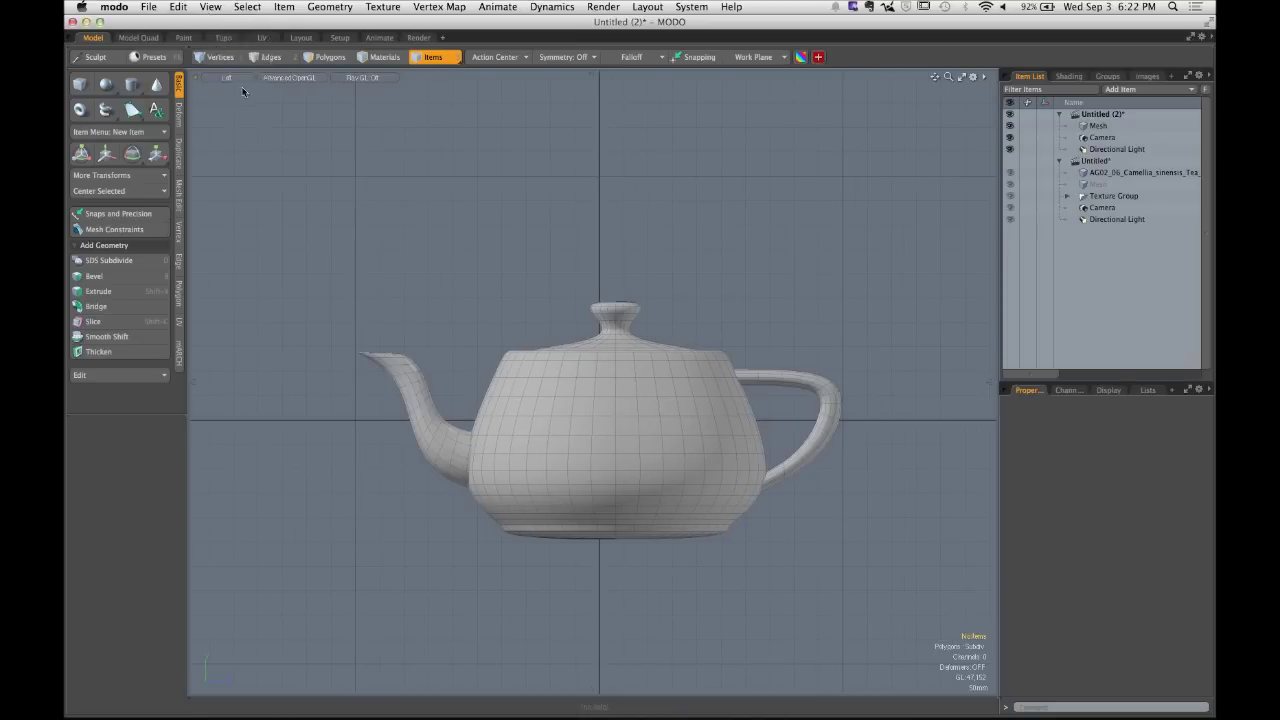
pyautogui.click(226, 78)
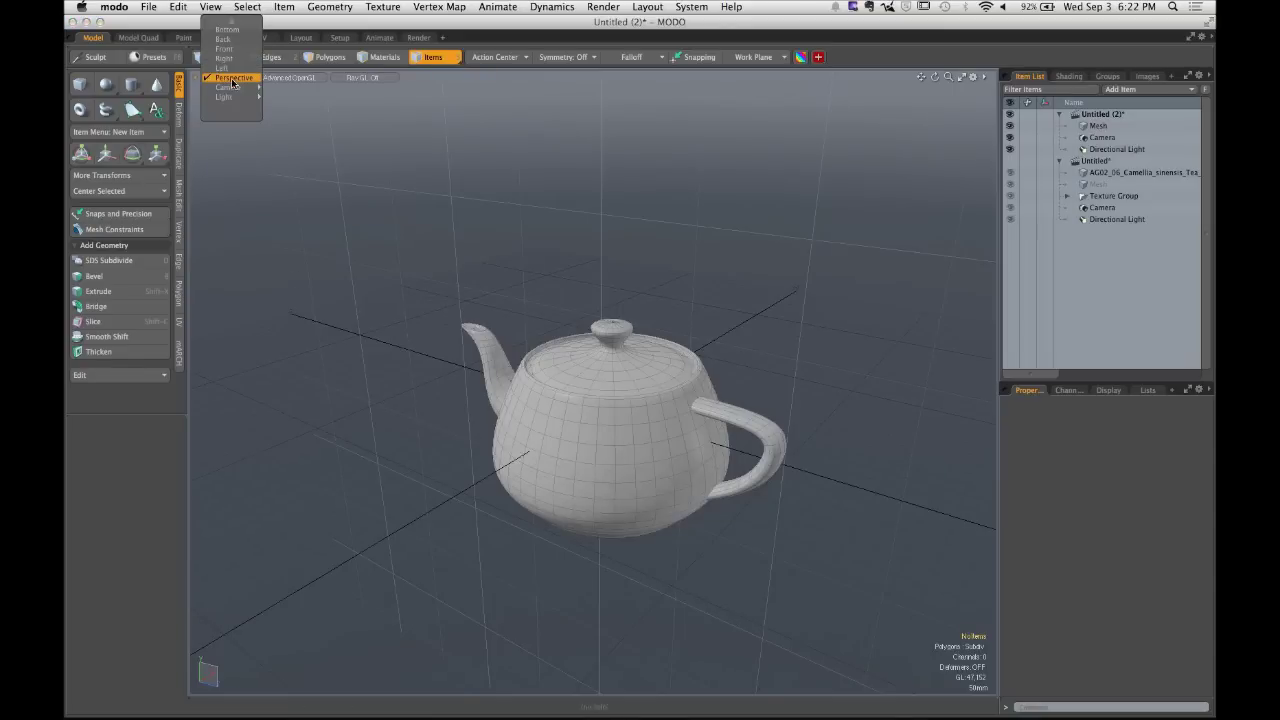
# Look at the teapot through the render camera and return to a close-up Perspective view of its spout side.
pyautogui.moveTo(232, 88)
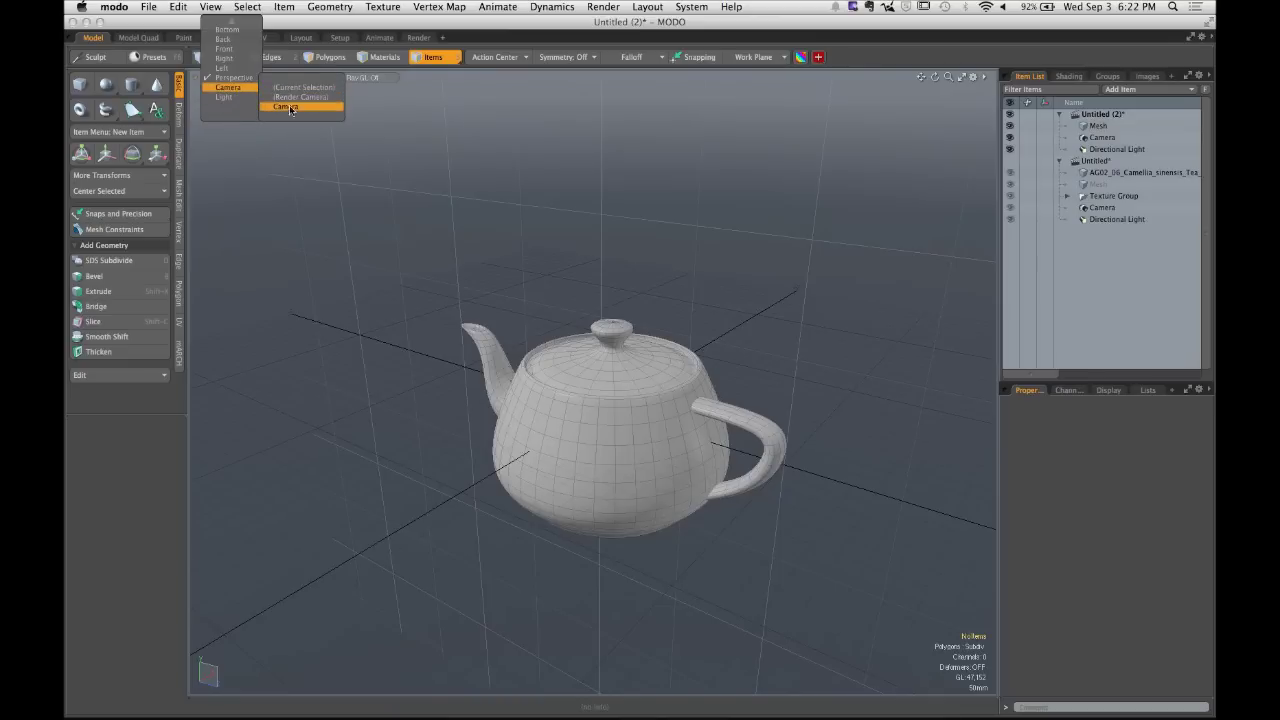
pyautogui.click(296, 97)
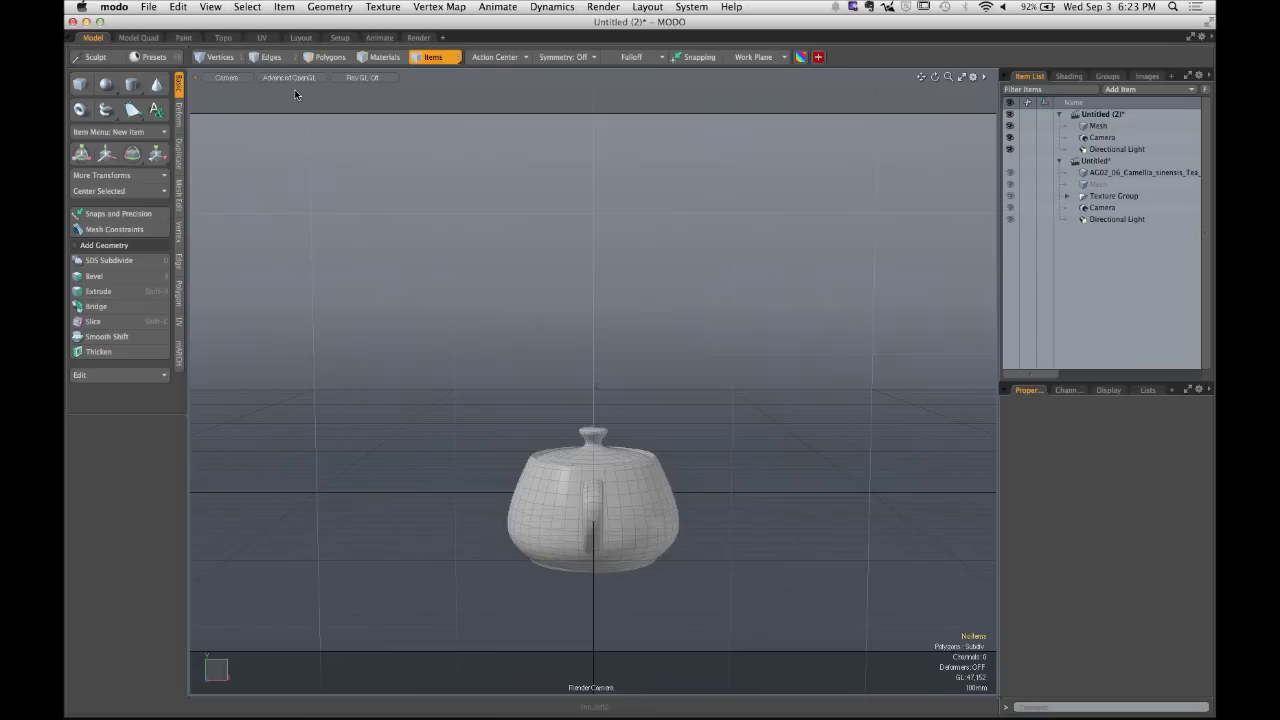
pyautogui.click(234, 77)
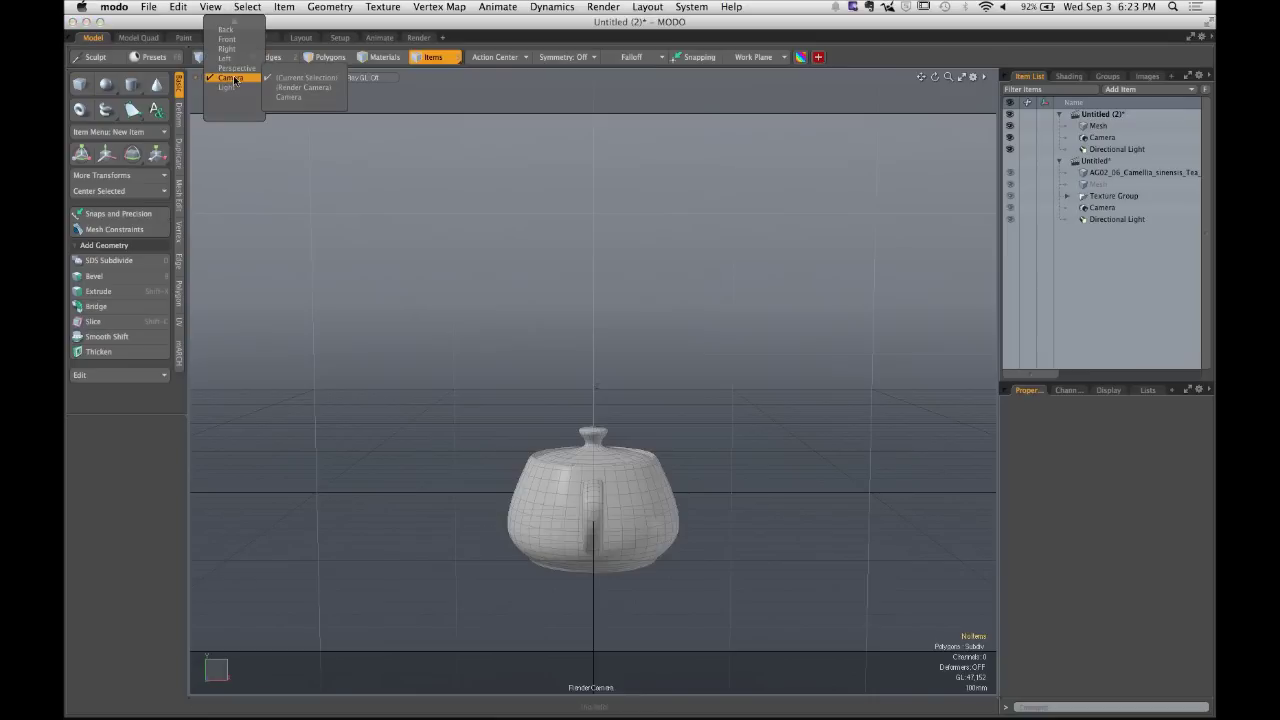
pyautogui.click(234, 77)
pyautogui.click(234, 77)
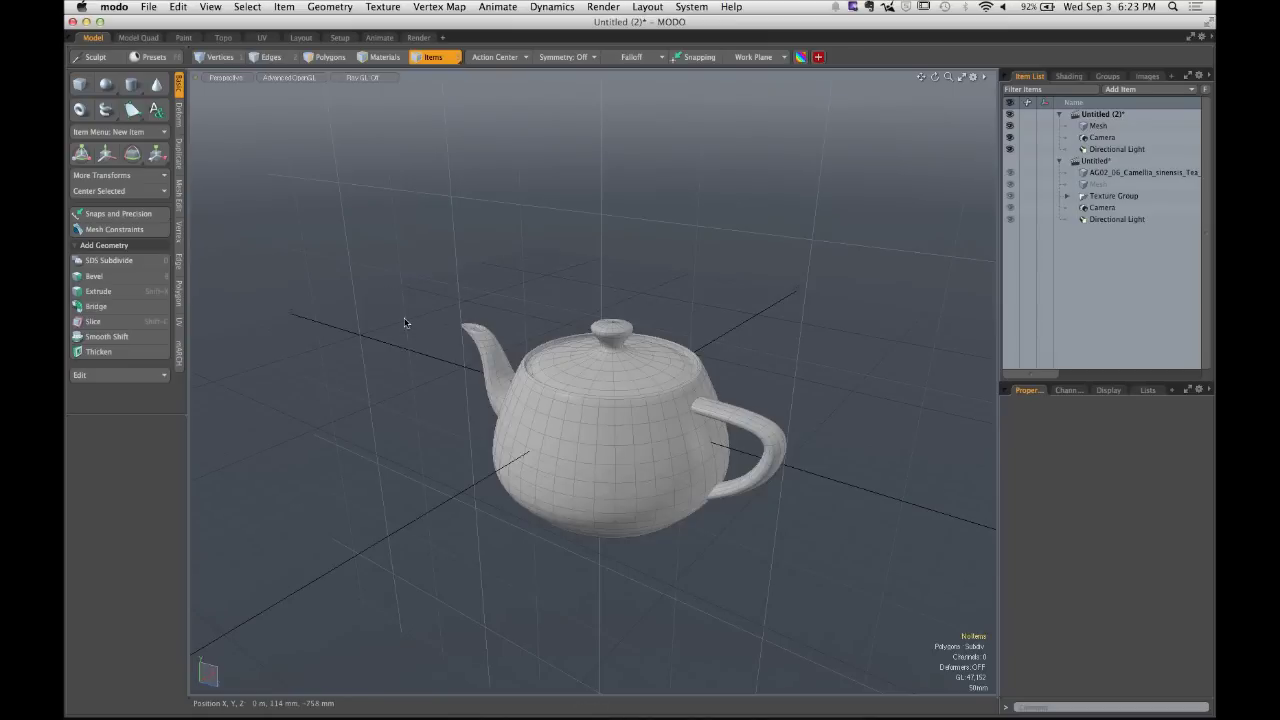
pyautogui.keyDown('alt'); pyautogui.moveTo(429, 423); pyautogui.dragTo(560, 410); pyautogui.keyUp('alt')
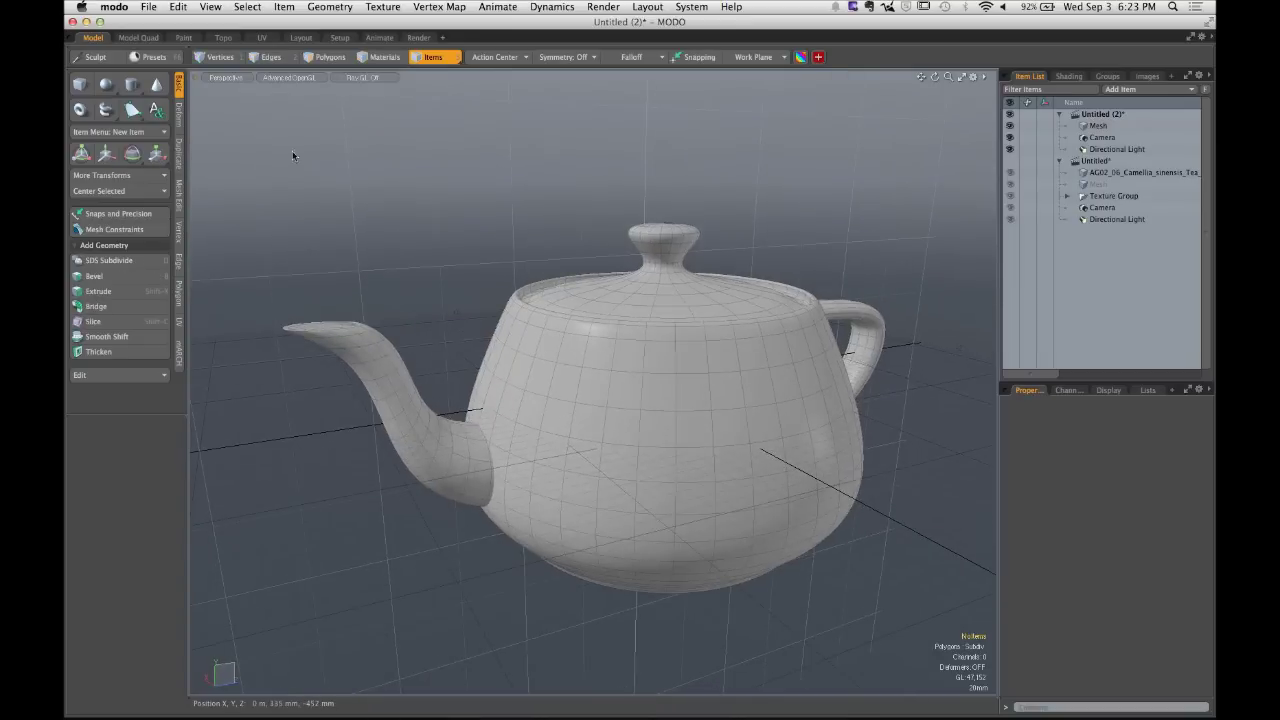
# Preview the teapot in Wireframe and Solid shading in the Perspective view.
pyautogui.click(226, 77)
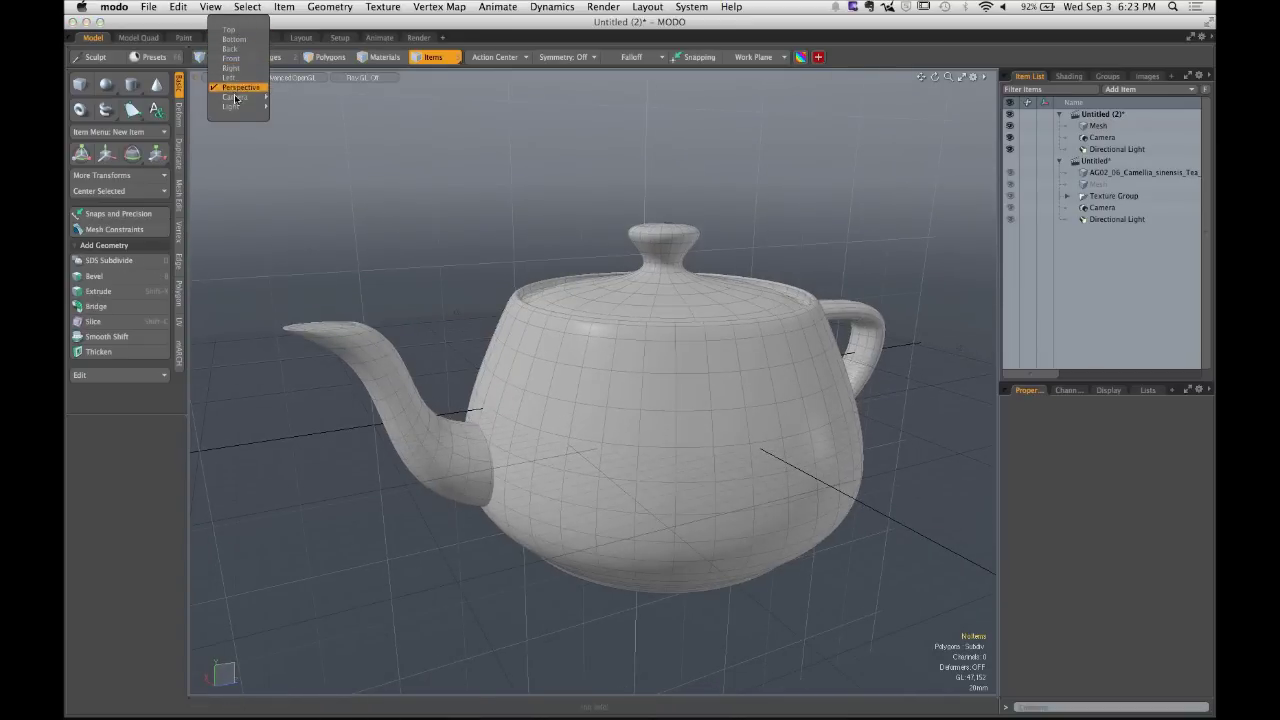
pyautogui.click(226, 172)
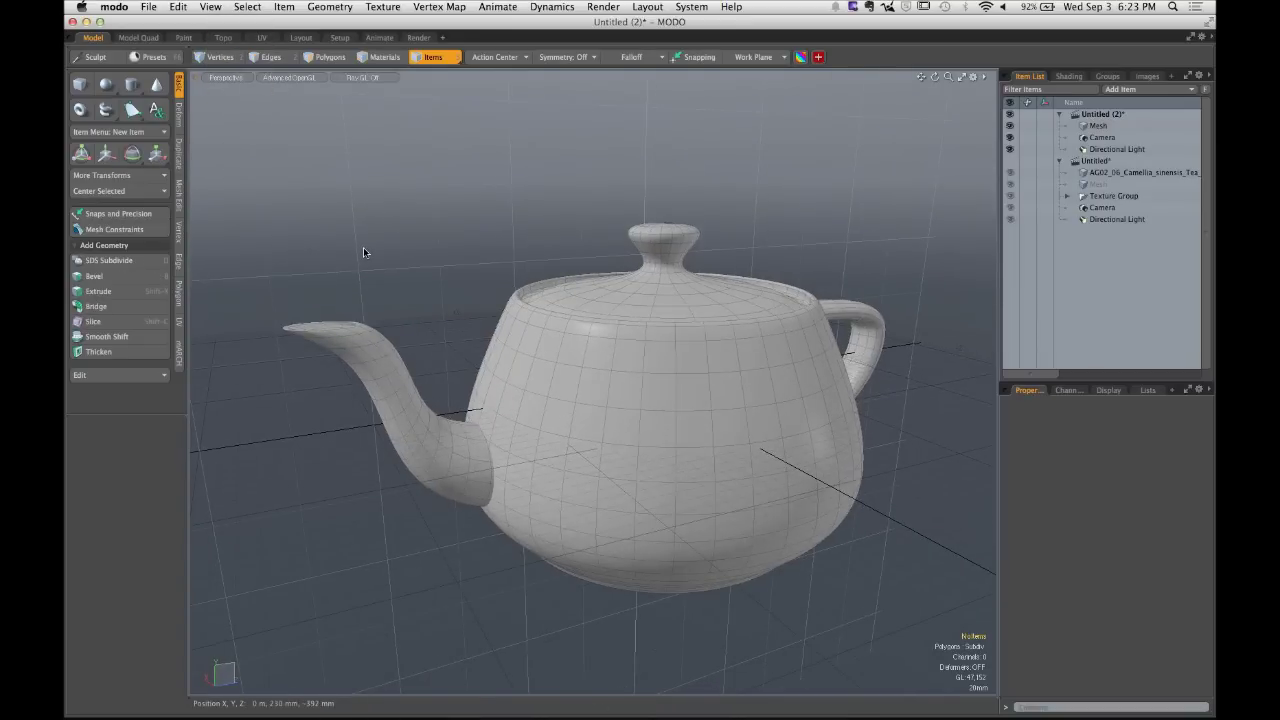
pyautogui.click(290, 78)
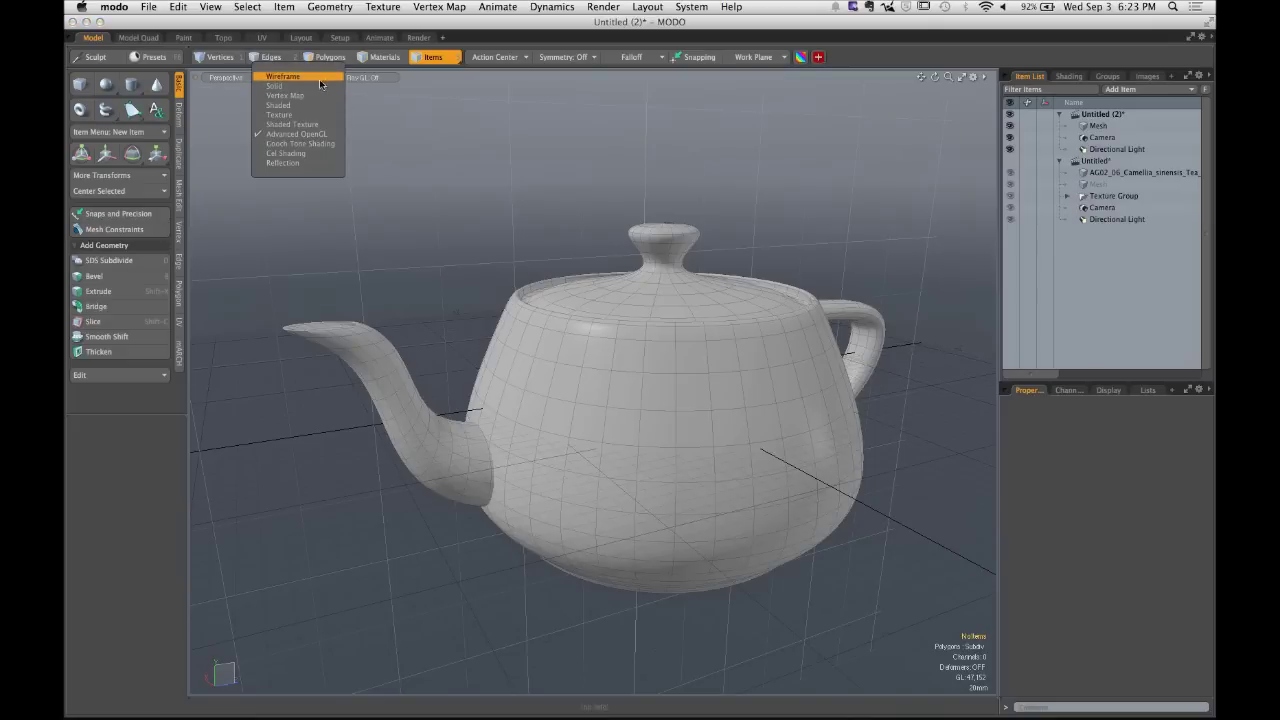
pyautogui.click(295, 77)
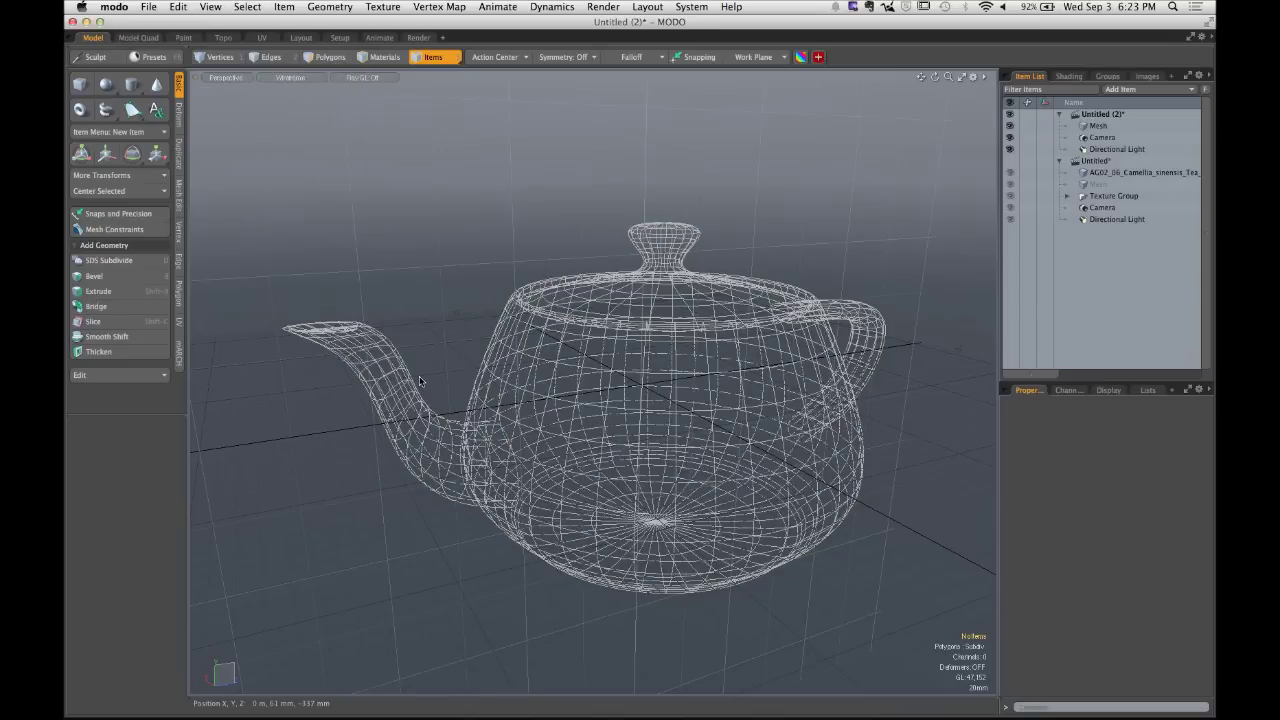
pyautogui.click(318, 79)
pyautogui.click(323, 90)
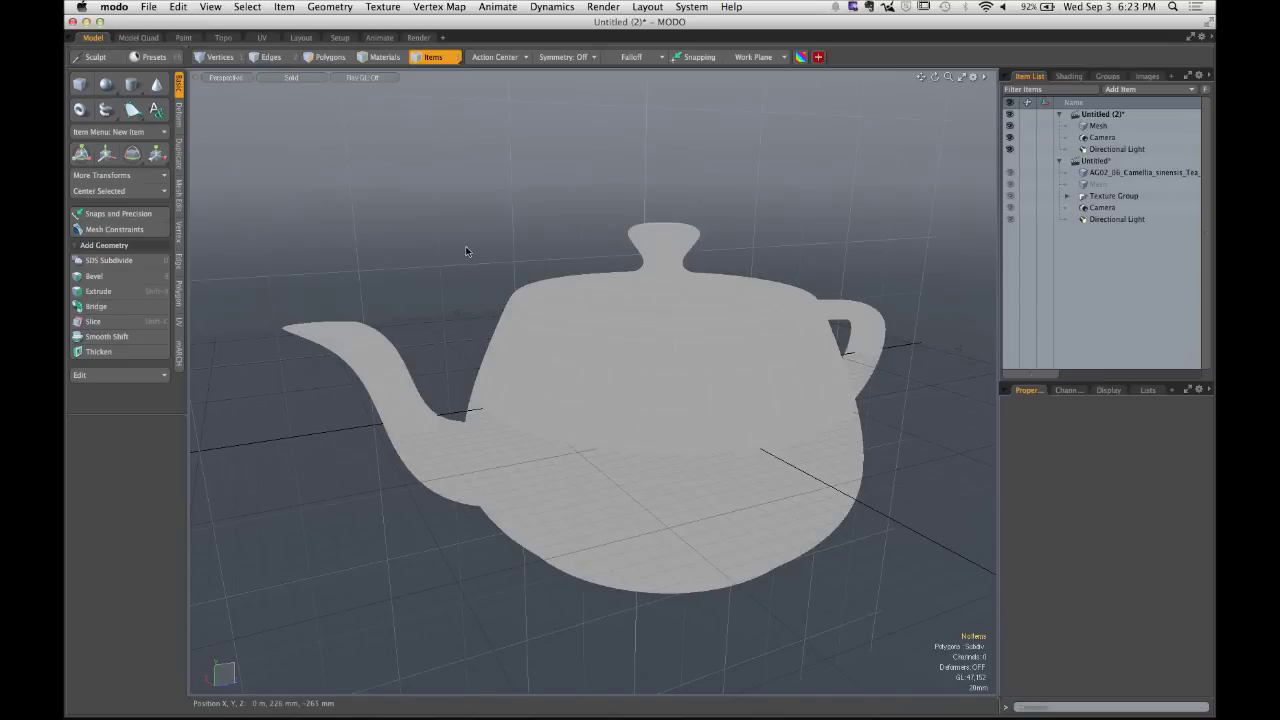
pyautogui.keyDown('alt'); pyautogui.moveTo(537, 346); pyautogui.dragTo(470, 260); pyautogui.keyUp('alt')
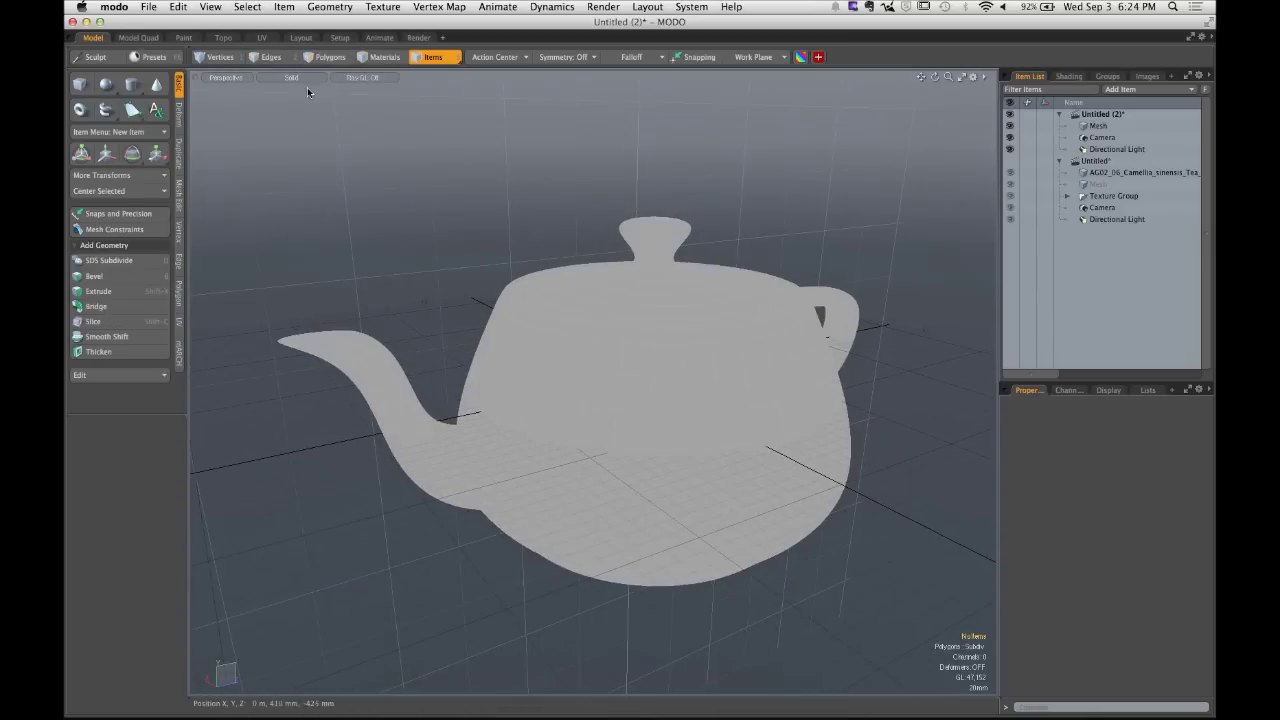
# Preview the teapot with Gooch Tone Shading and Cel Shading, inspecting it from slightly different angles.
pyautogui.click(308, 80)
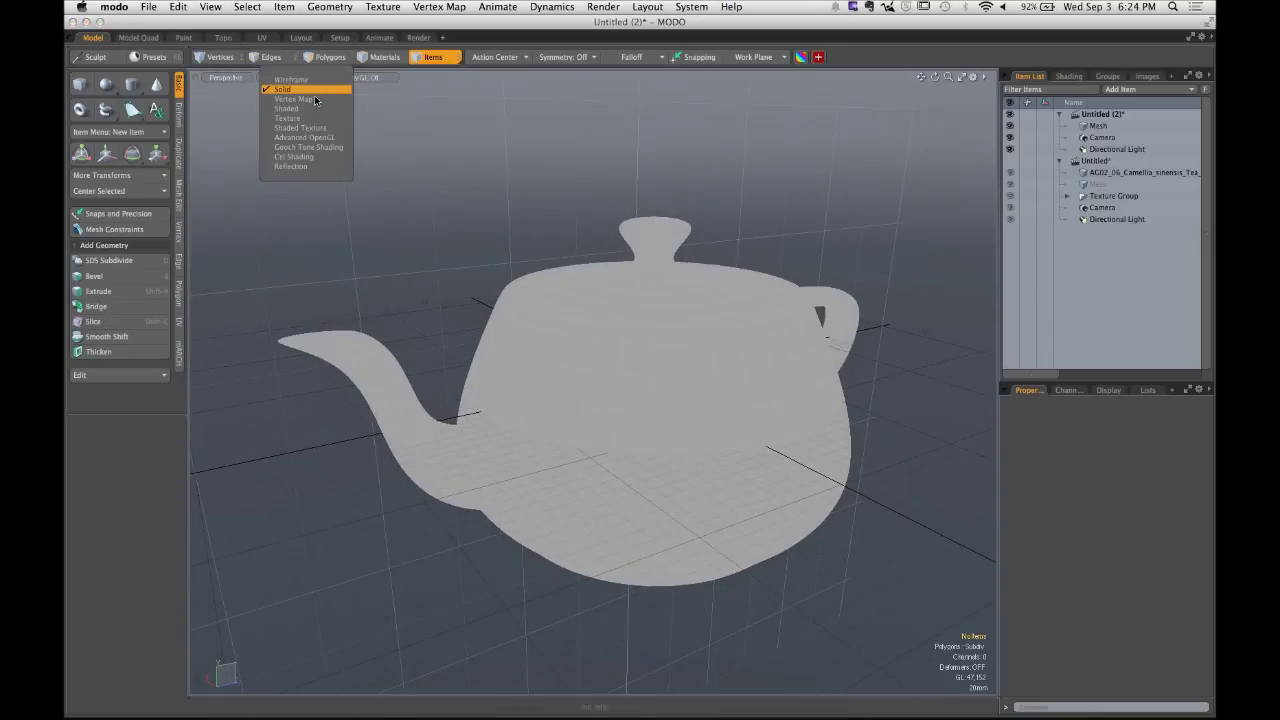
pyautogui.click(329, 147)
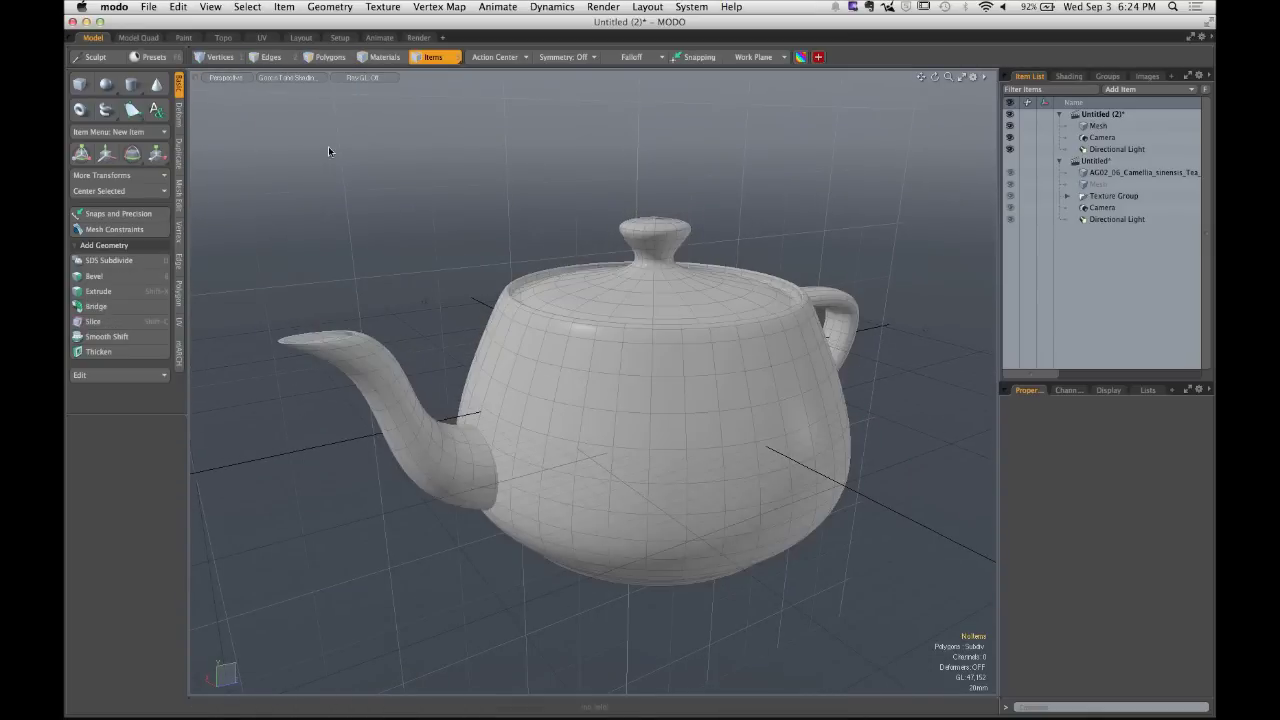
pyautogui.click(543, 286)
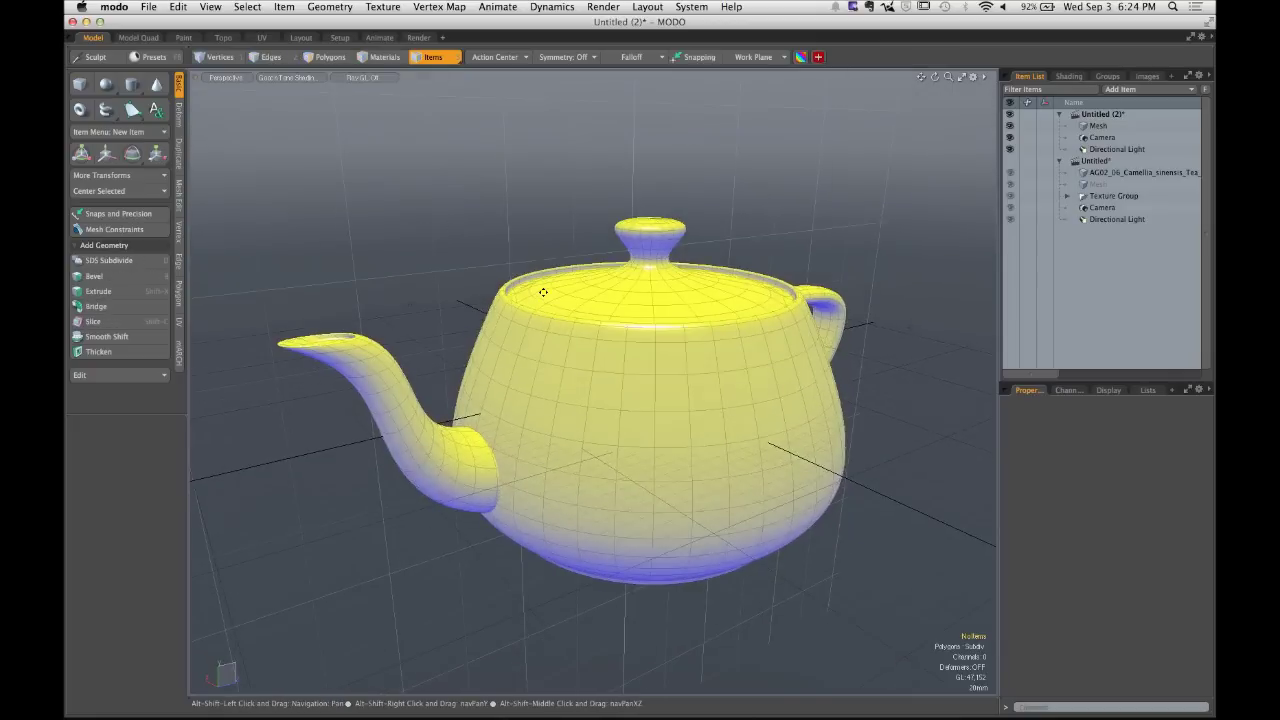
pyautogui.keyDown('alt'); pyautogui.moveTo(543, 286); pyautogui.dragTo(557, 313); pyautogui.keyUp('alt')
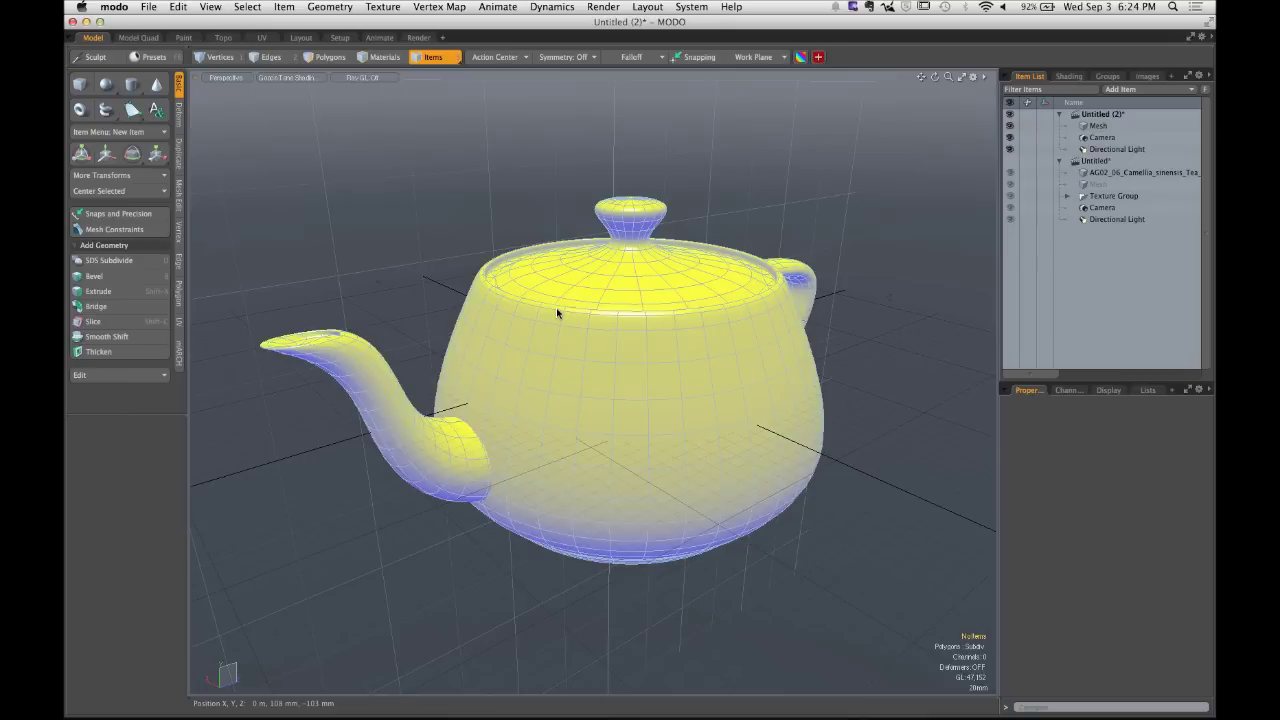
pyautogui.click(287, 77)
pyautogui.click(290, 151)
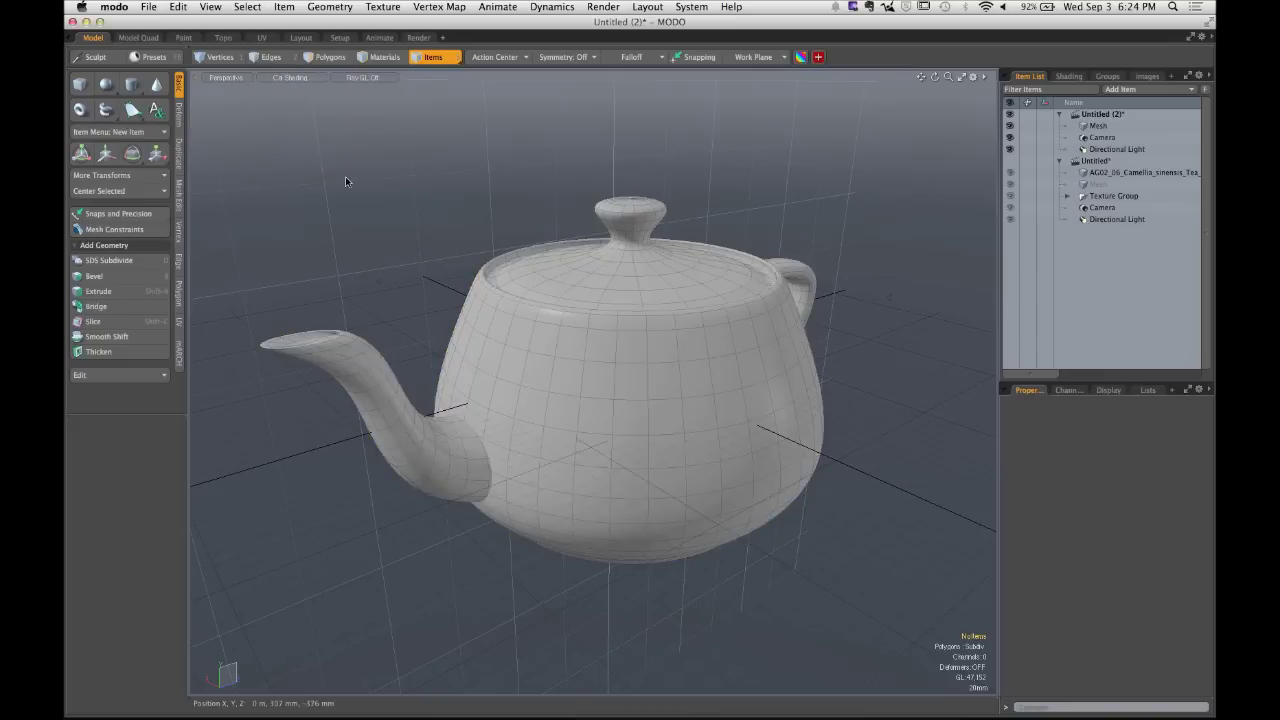
pyautogui.moveTo(637, 279)
pyautogui.keyDown('alt'); pyautogui.mouseDown()
pyautogui.moveTo(697, 306)
pyautogui.moveTo(548, 346)
pyautogui.moveTo(600, 380)
pyautogui.moveTo(631, 211)
pyautogui.moveTo(577, 323)
pyautogui.moveTo(590, 290)
pyautogui.mouseUp(); pyautogui.keyUp('alt')
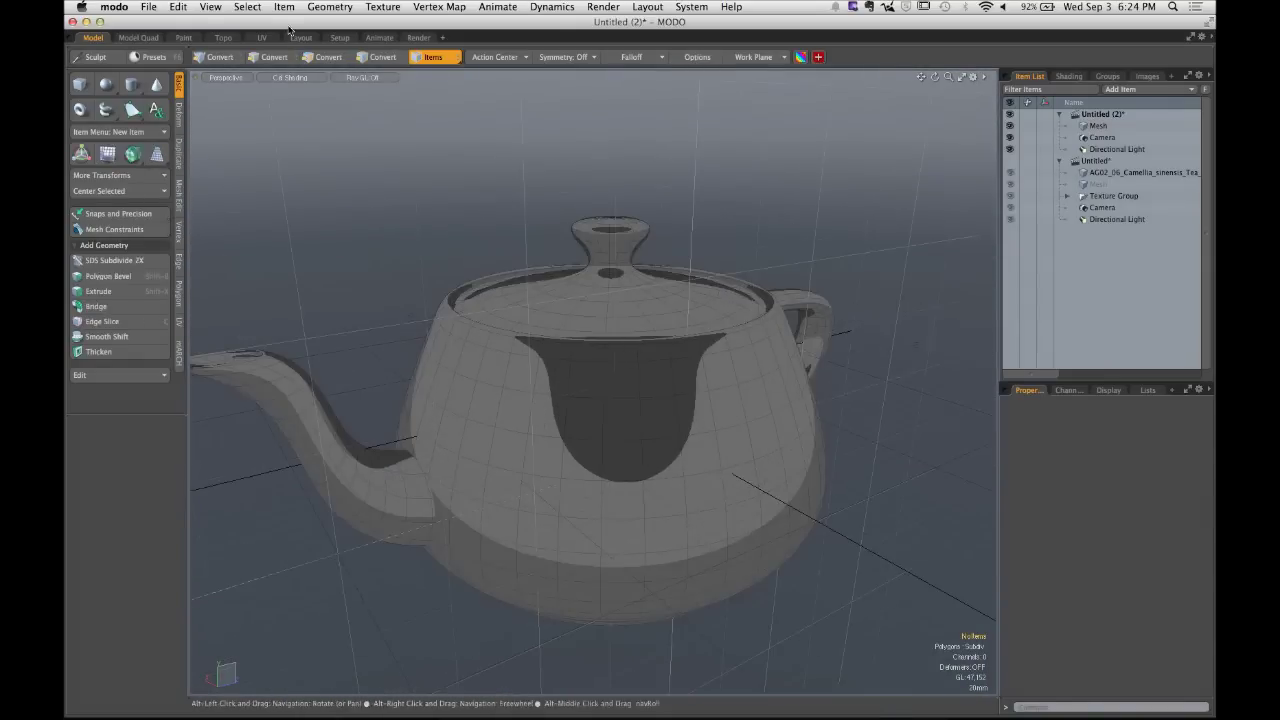
# Preview the teapot in Reflection shading and return the viewport to Advanced OpenGL.
pyautogui.click(290, 77)
pyautogui.click(300, 160)
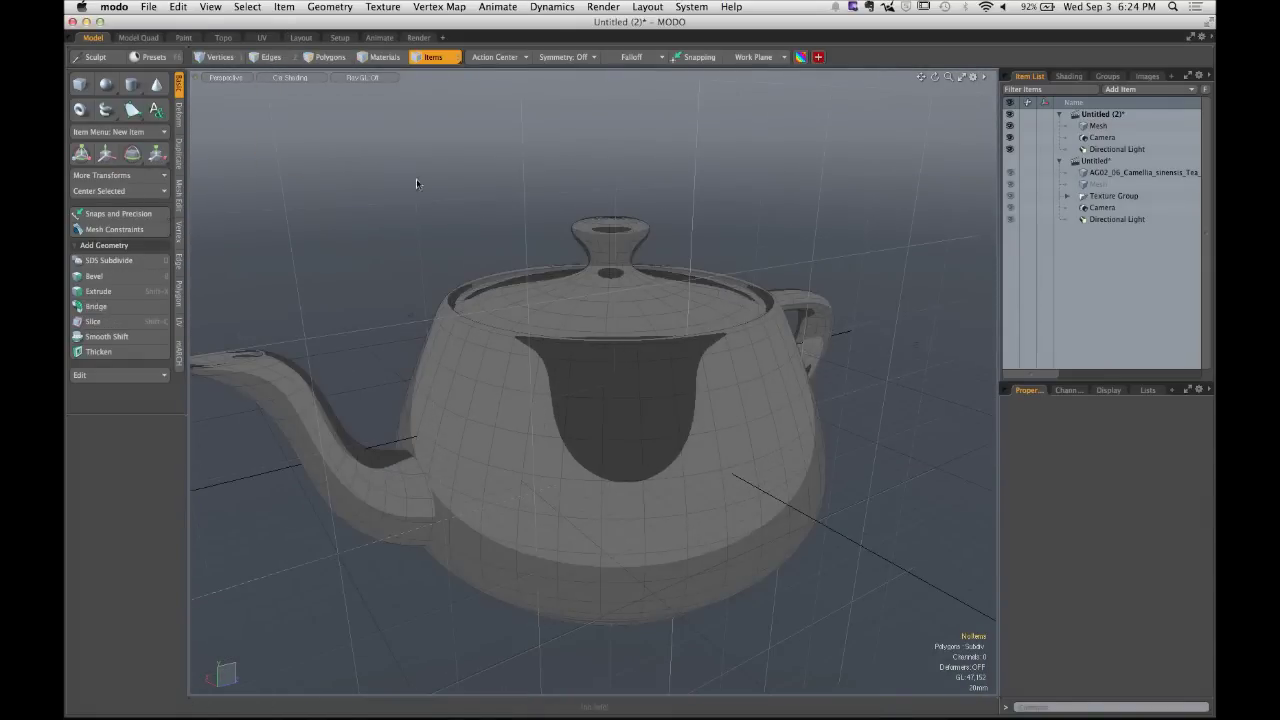
pyautogui.keyDown('alt'); pyautogui.moveTo(540, 330); pyautogui.dragTo(610, 366); pyautogui.keyUp('alt')
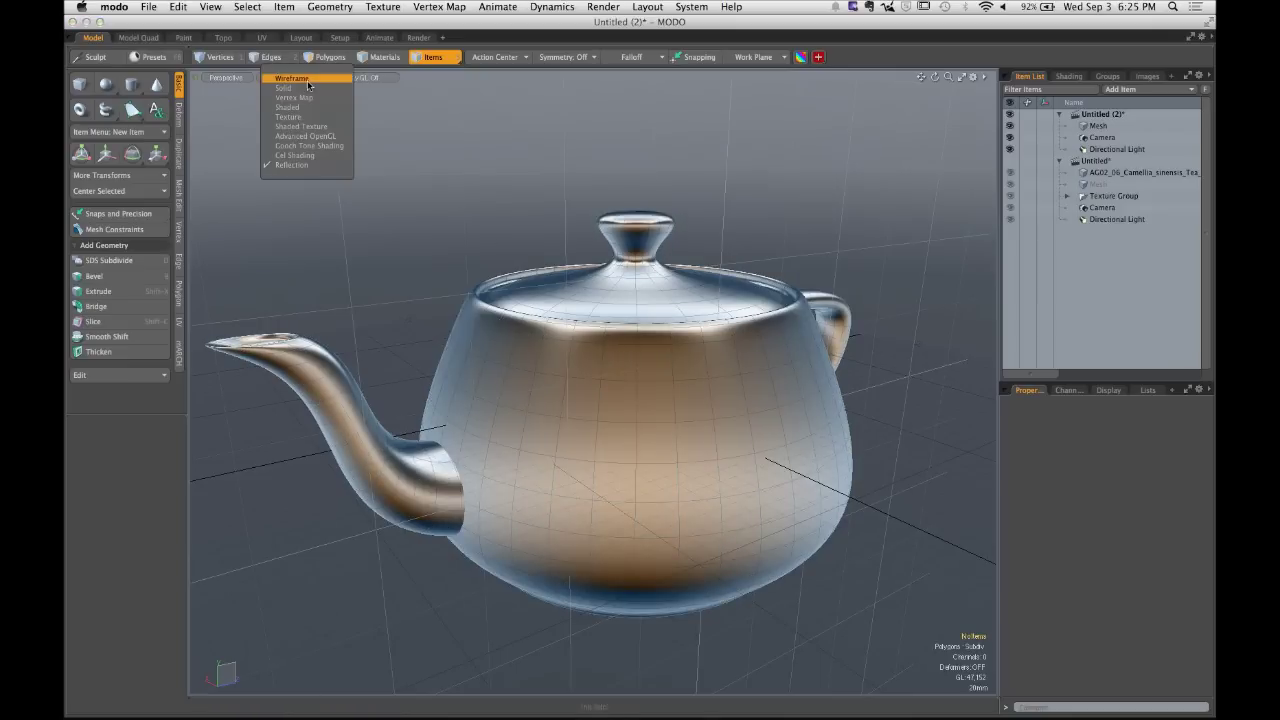
pyautogui.click(290, 77)
pyautogui.click(315, 137)
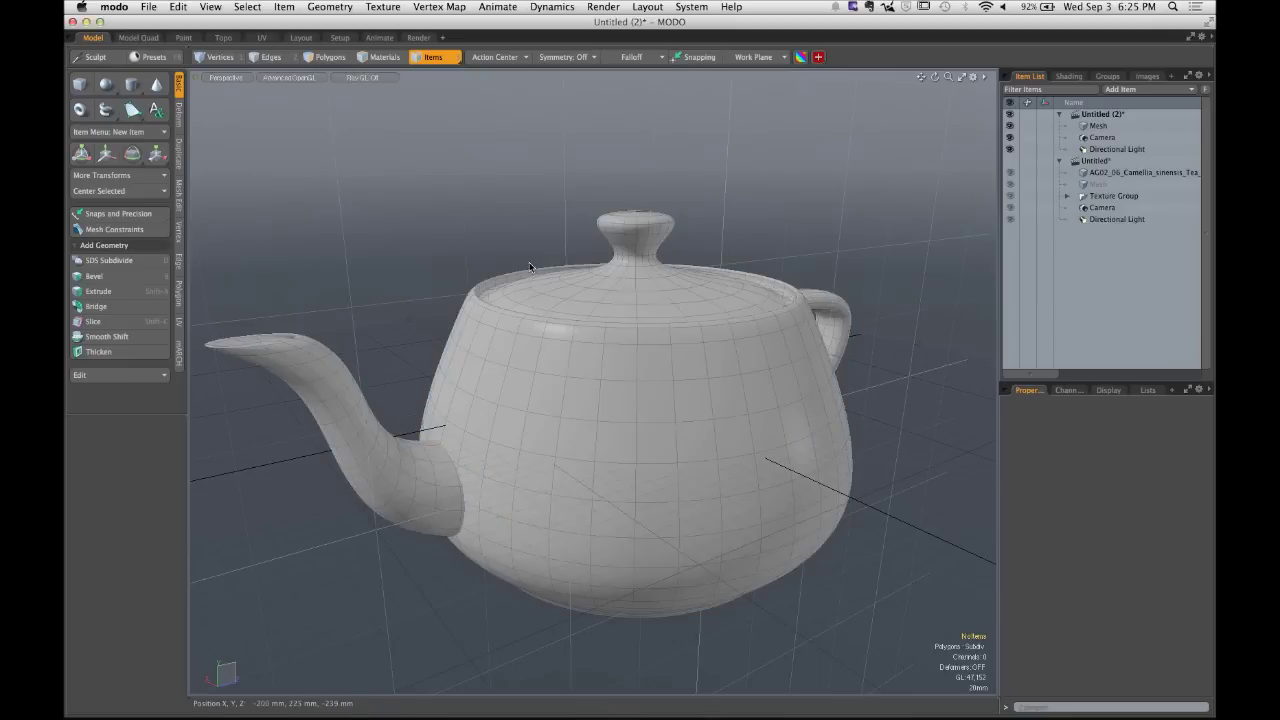
# Preview the teapot with RayGL set to Full and to Fast, and turn RayGL back off.
pyautogui.click(370, 80)
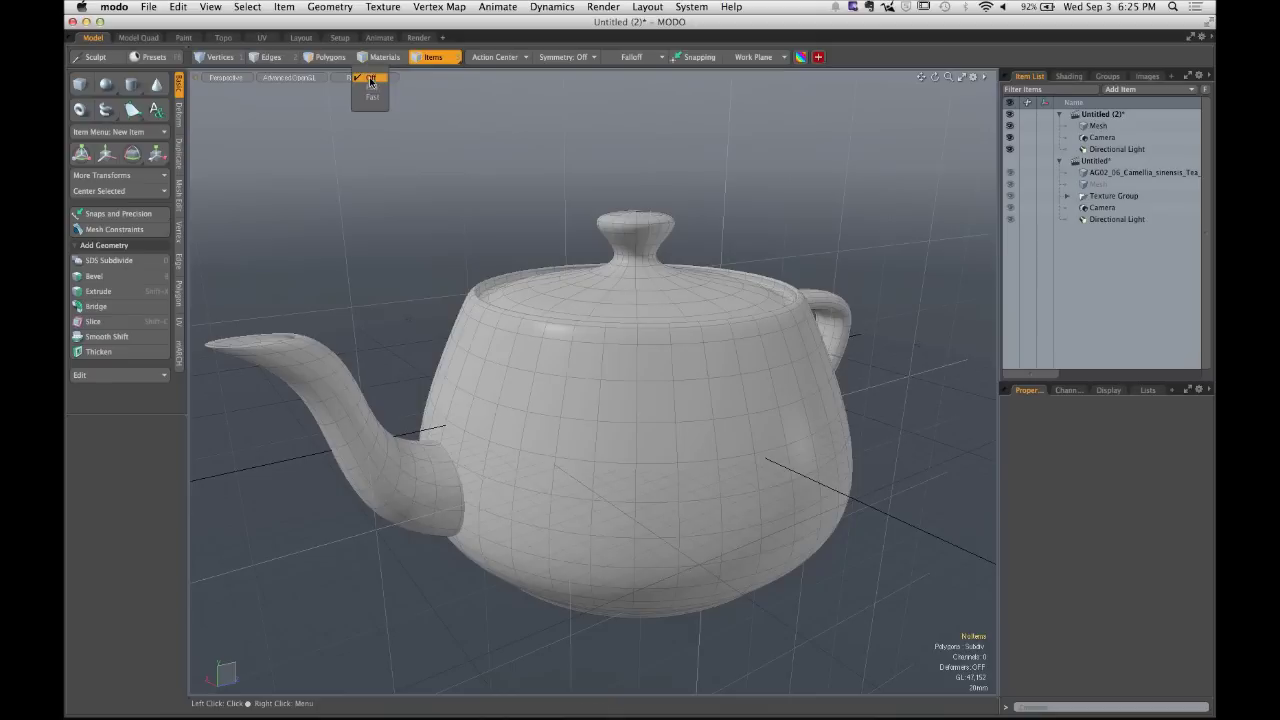
pyautogui.click(373, 88)
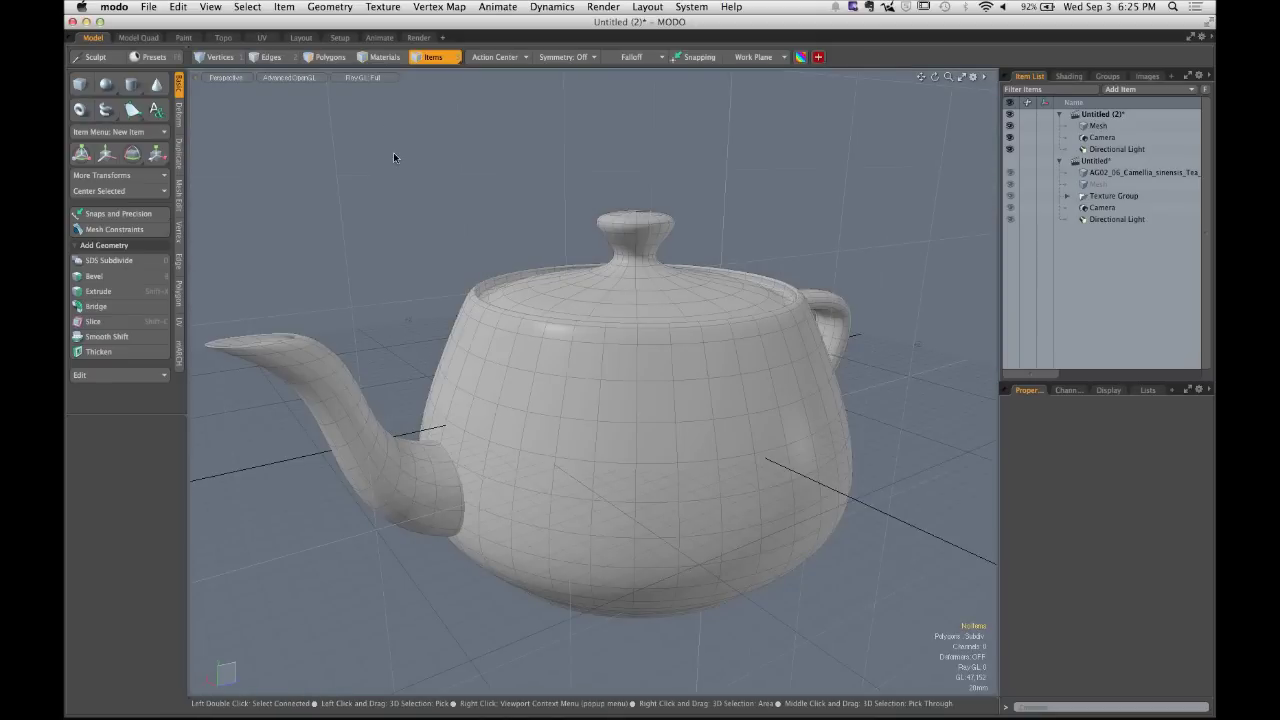
pyautogui.keyDown('ctrl'); pyautogui.keyDown('alt'); pyautogui.moveTo(400, 200); pyautogui.dragTo(490, 322); pyautogui.keyUp('alt'); pyautogui.keyUp('ctrl')
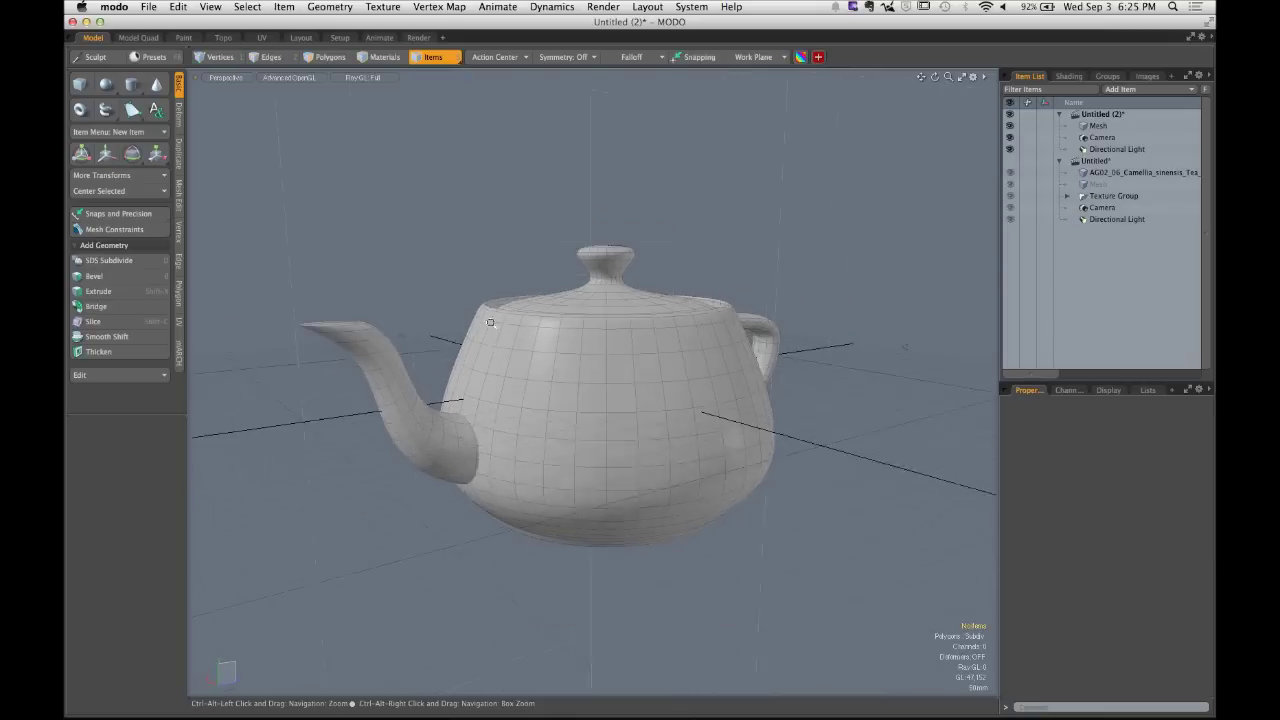
pyautogui.scroll(5, 495, 320)
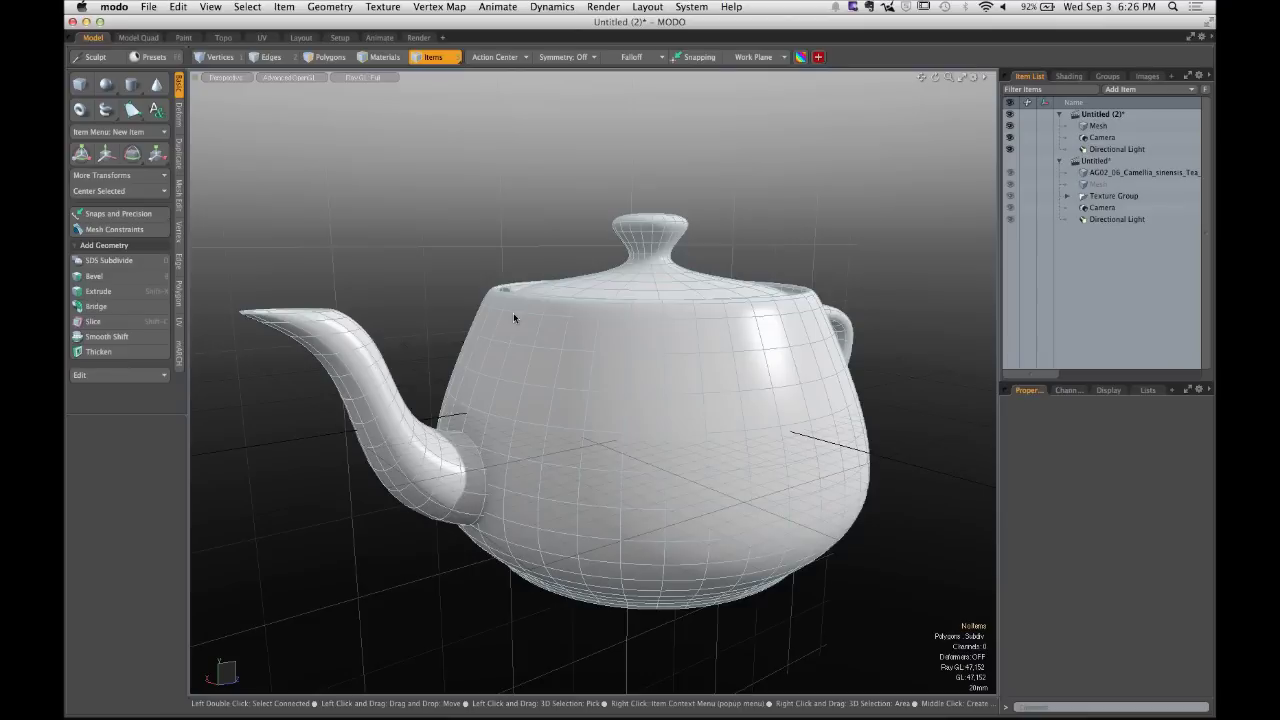
pyautogui.click(364, 79)
pyautogui.click(372, 95)
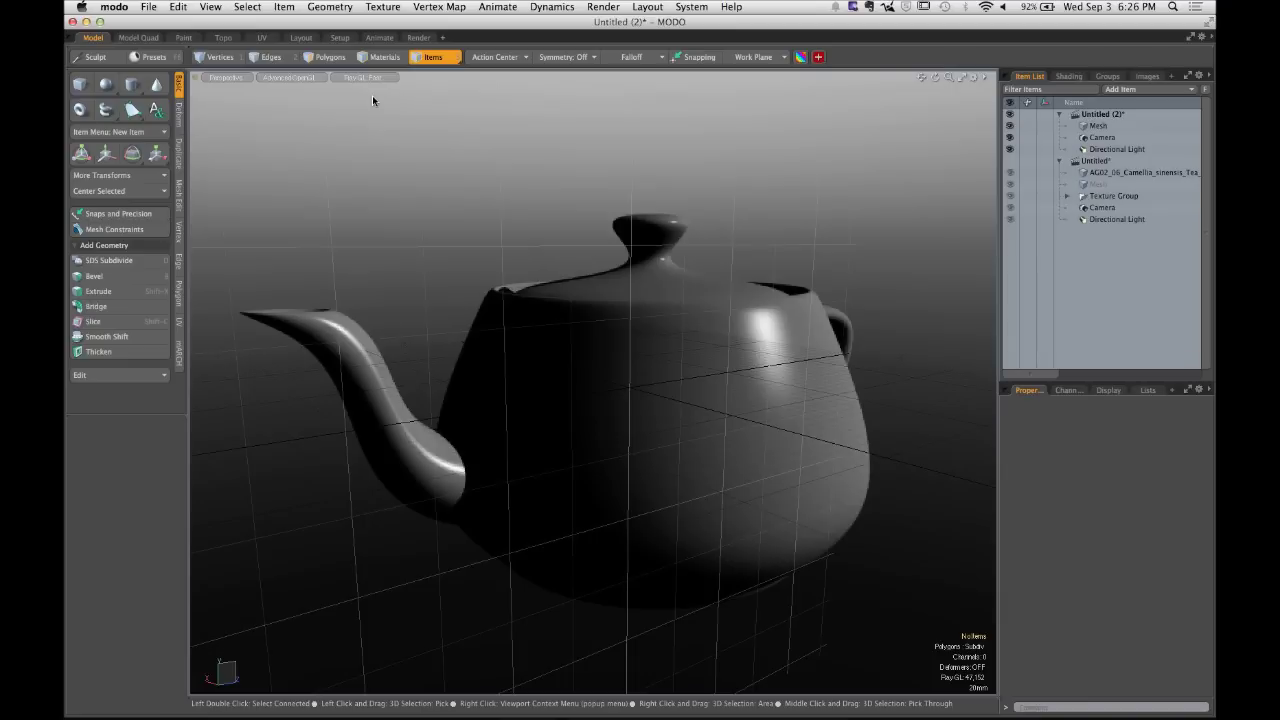
pyautogui.click(376, 79)
pyautogui.click(376, 87)
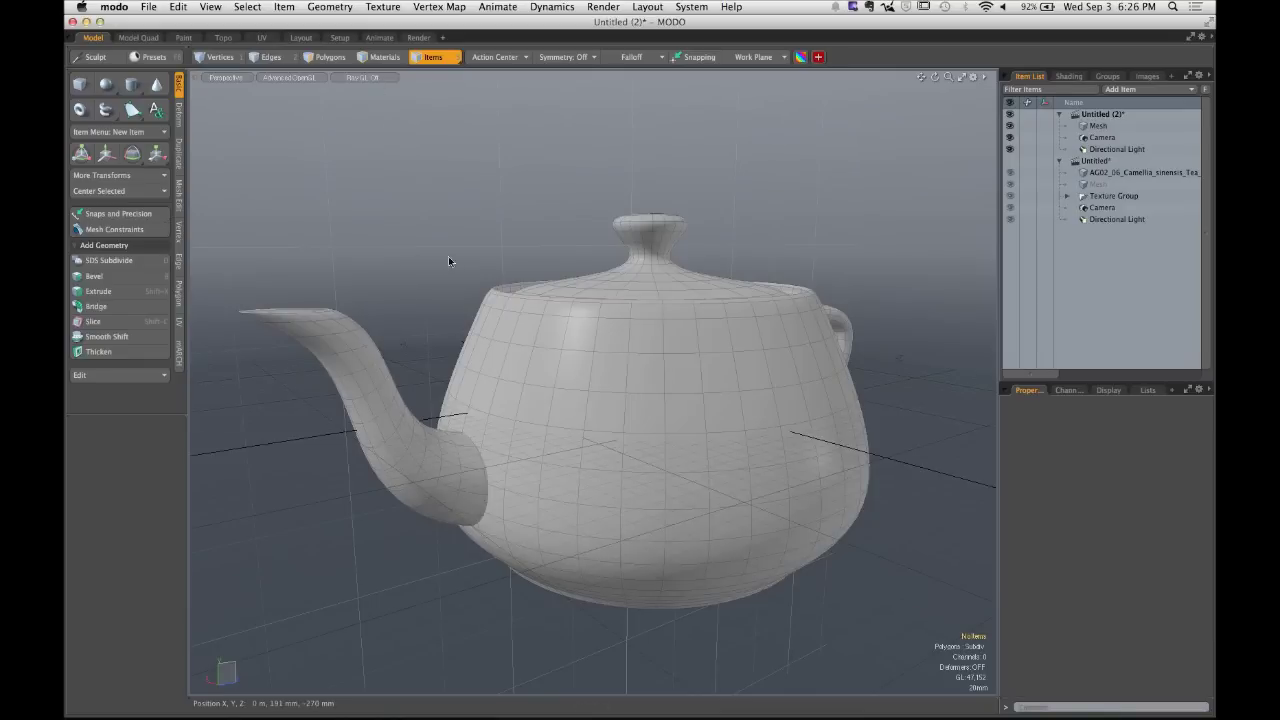
# Select the teapot's mesh item in the Untitled (2) scene, hide it, and clear the item selection.
pyautogui.press('ctrl')
pyautogui.press('ctrl')
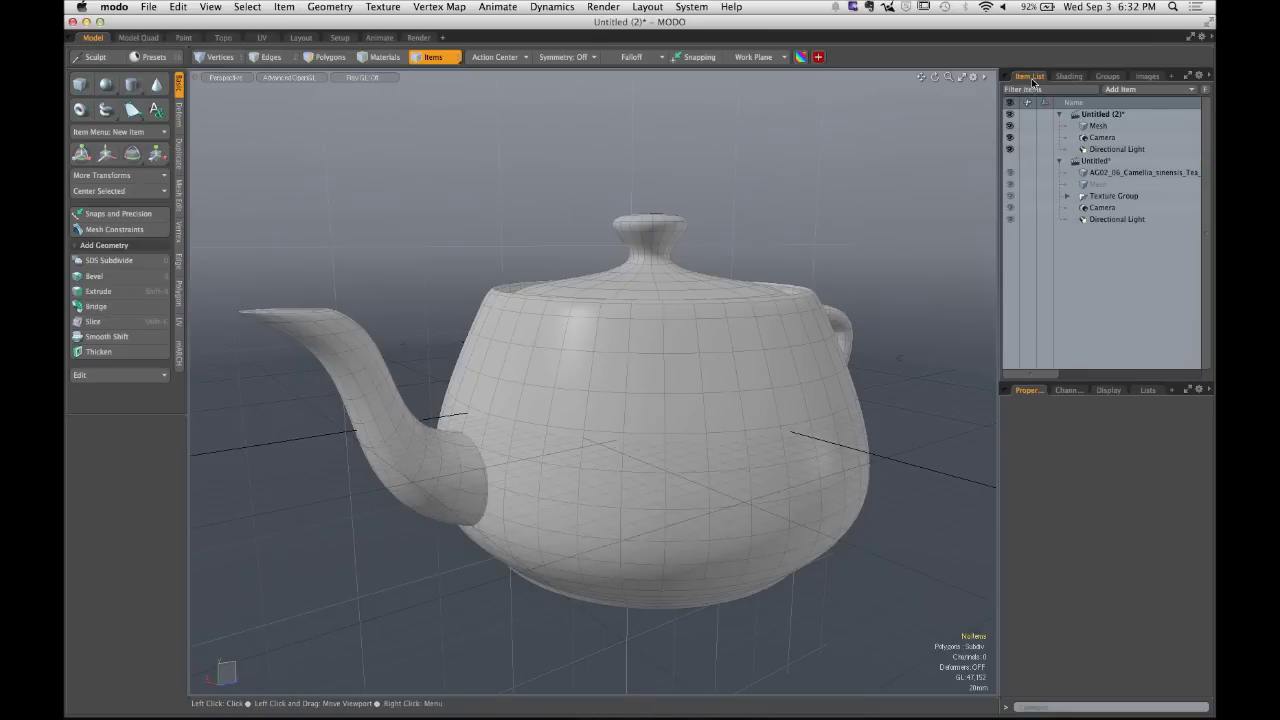
pyautogui.click(1052, 126)
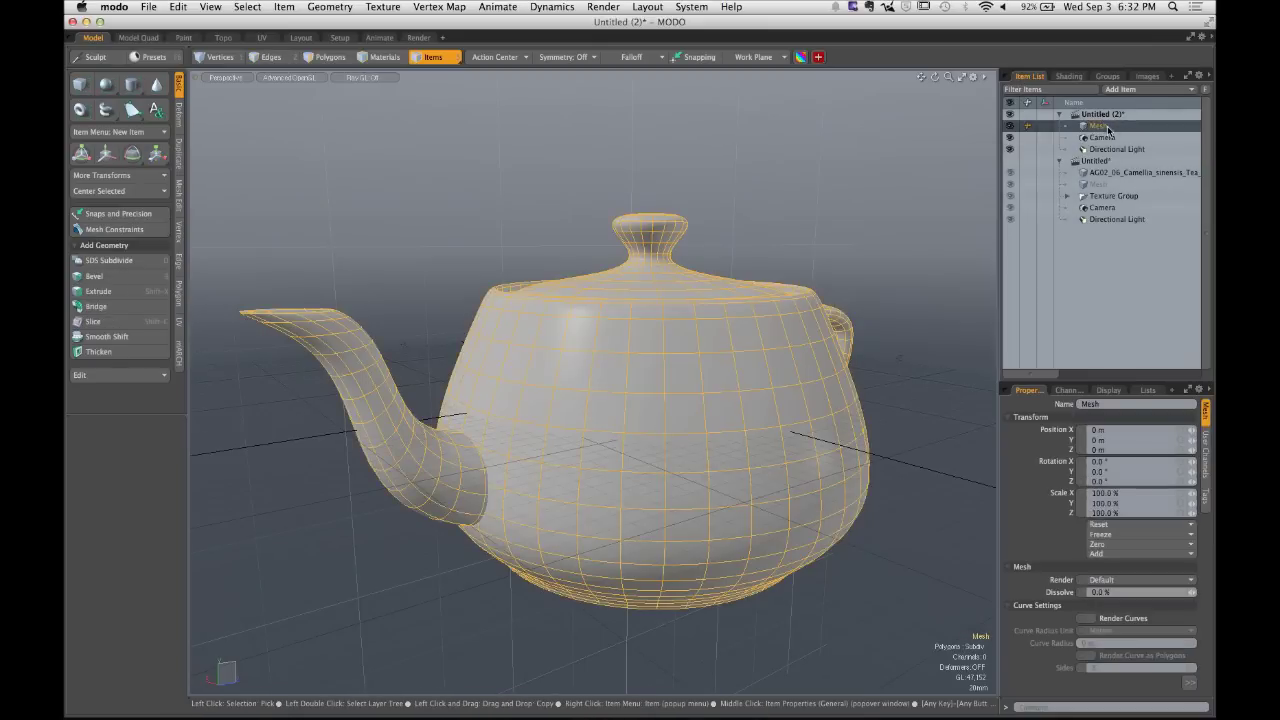
pyautogui.click(1010, 126)
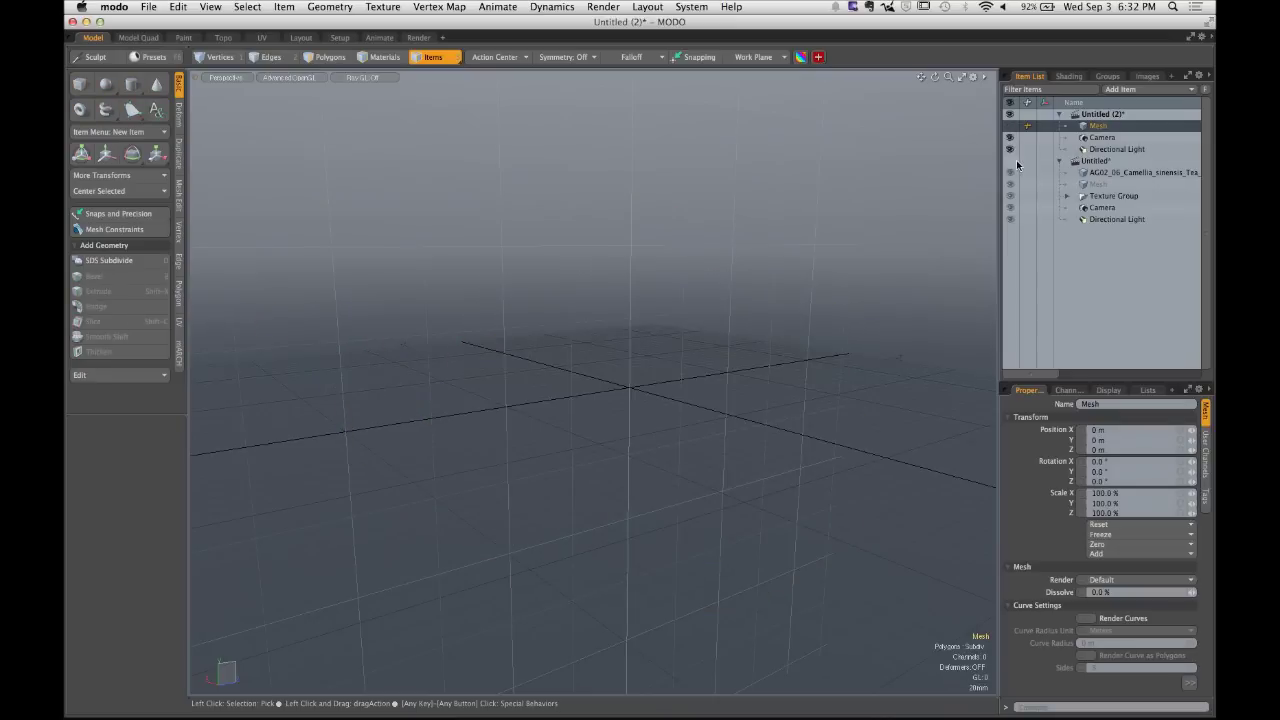
pyautogui.press('ctrl')
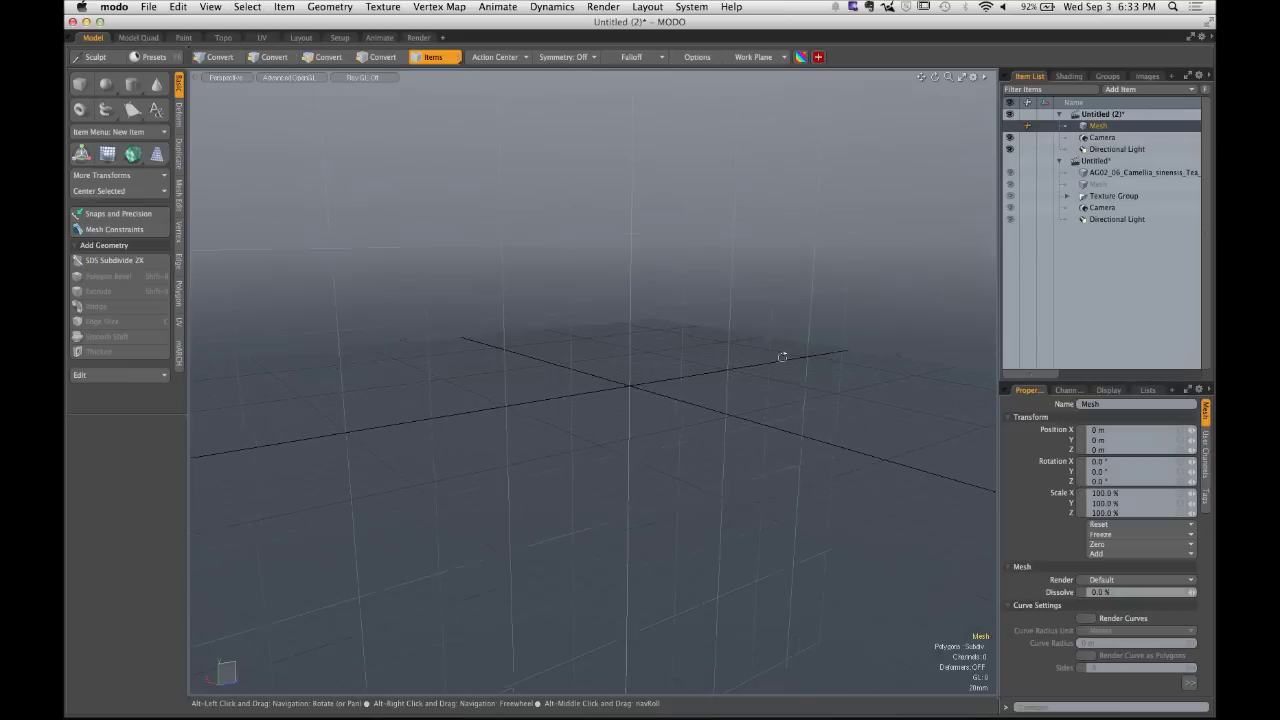
pyautogui.keyDown('alt'); pyautogui.moveTo(783, 357); pyautogui.dragTo(603, 429); pyautogui.keyUp('alt')
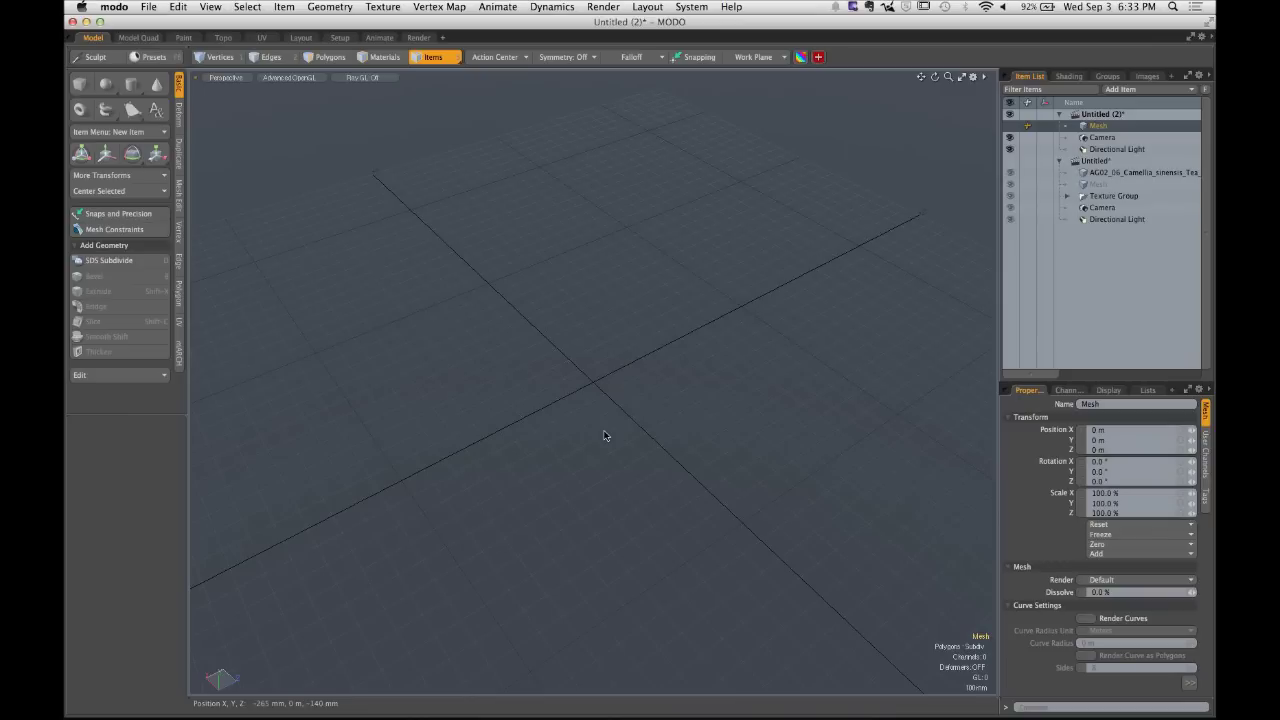
pyautogui.keyDown('alt'); pyautogui.moveTo(580, 337); pyautogui.dragTo(571, 366); pyautogui.keyUp('alt')
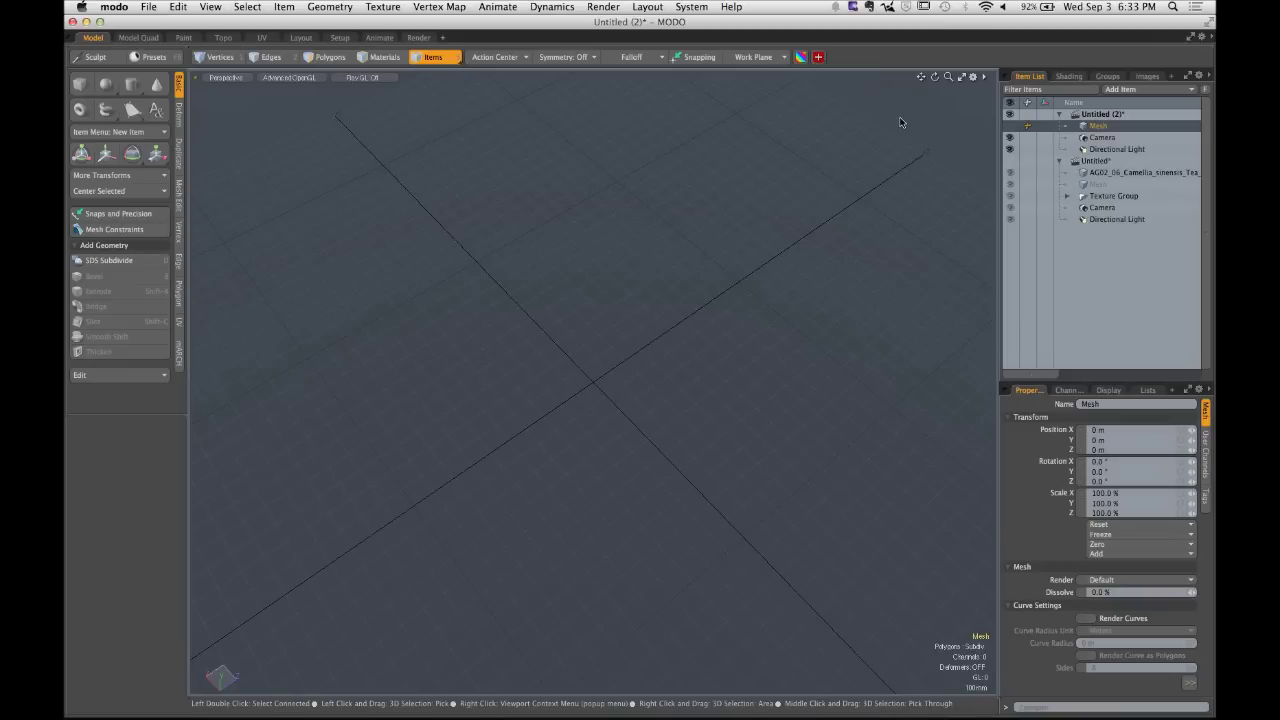
pyautogui.click(593, 389)
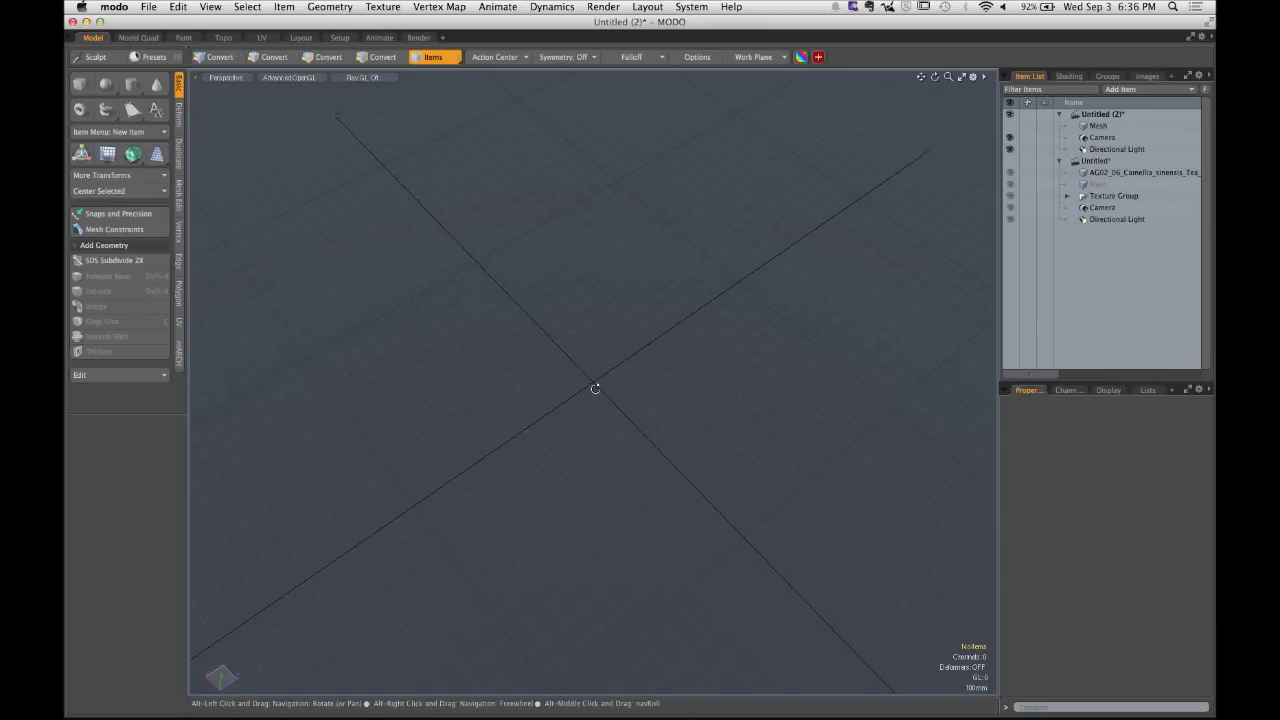
pyautogui.moveTo(594, 386)
pyautogui.keyDown('alt'); pyautogui.mouseDown()
pyautogui.moveTo(589, 334)
pyautogui.moveTo(600, 351)
pyautogui.moveTo(654, 357)
pyautogui.moveTo(560, 339)
pyautogui.moveTo(654, 371)
pyautogui.moveTo(597, 374)
pyautogui.moveTo(619, 417)
pyautogui.moveTo(614, 380)
pyautogui.moveTo(600, 394)
pyautogui.mouseUp(); pyautogui.keyUp('alt')
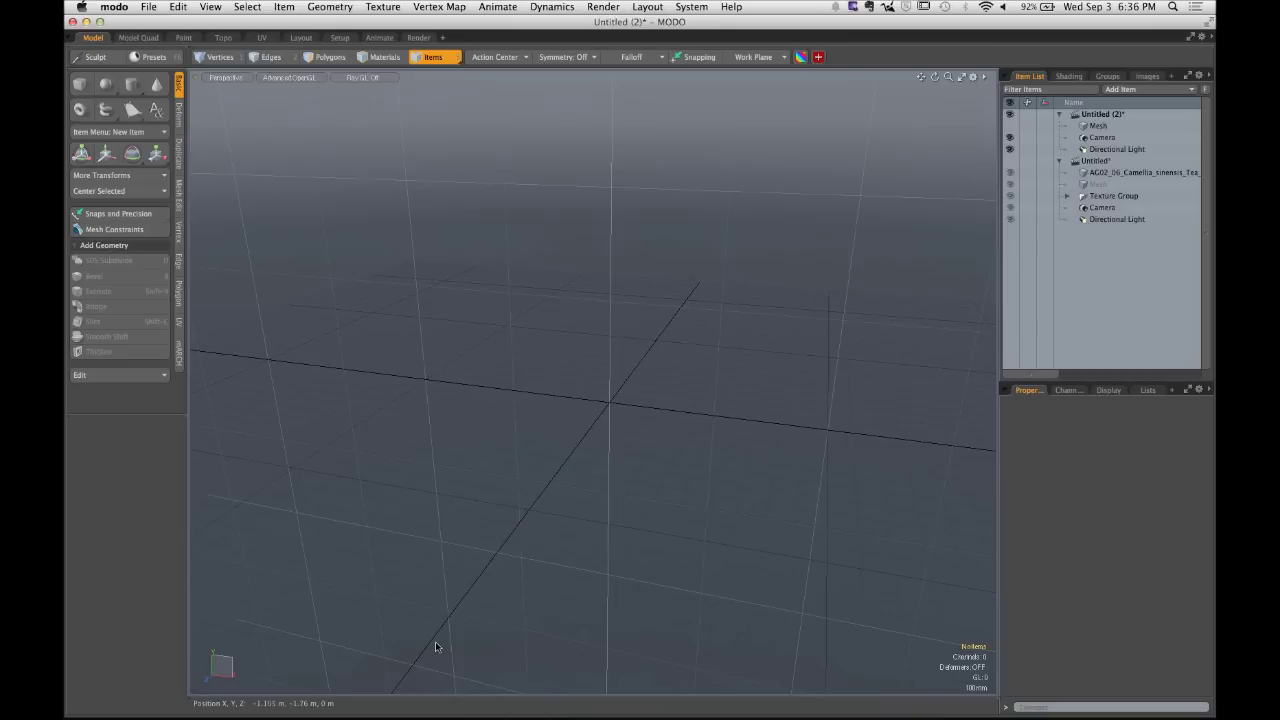
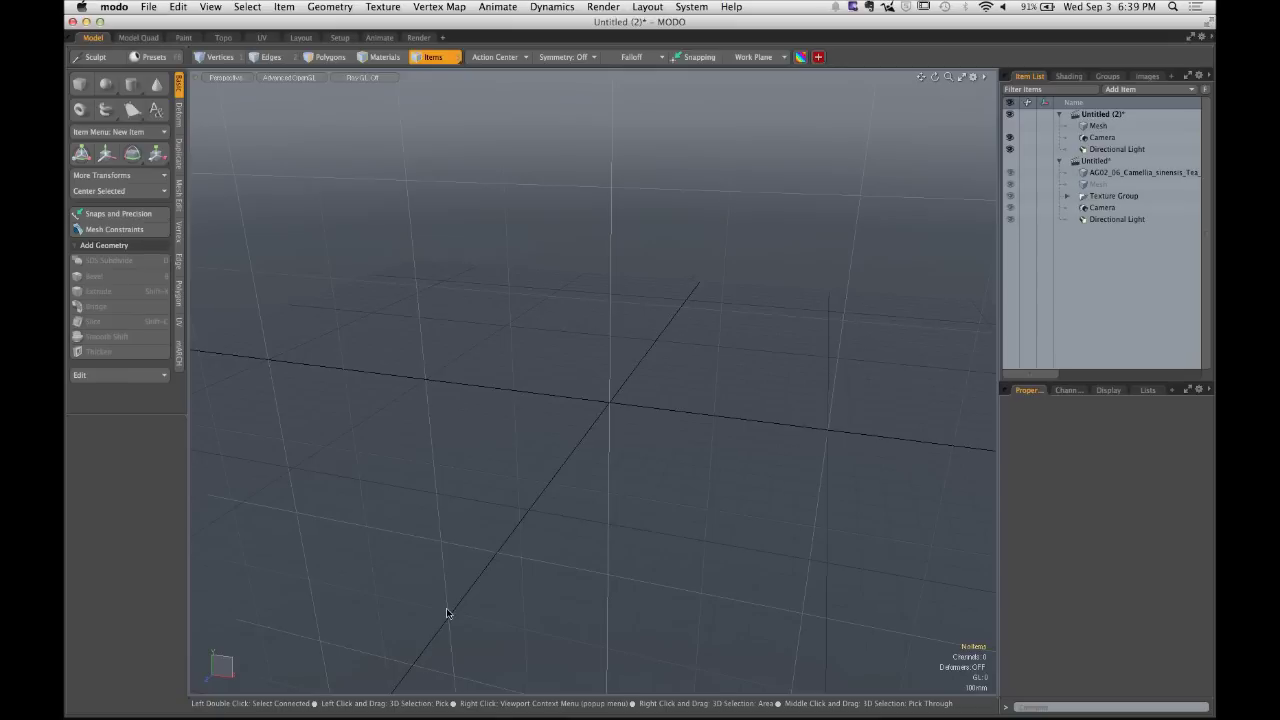
pyautogui.keyDown('alt'); pyautogui.moveTo(537, 443); pyautogui.dragTo(577, 426); pyautogui.keyUp('alt')
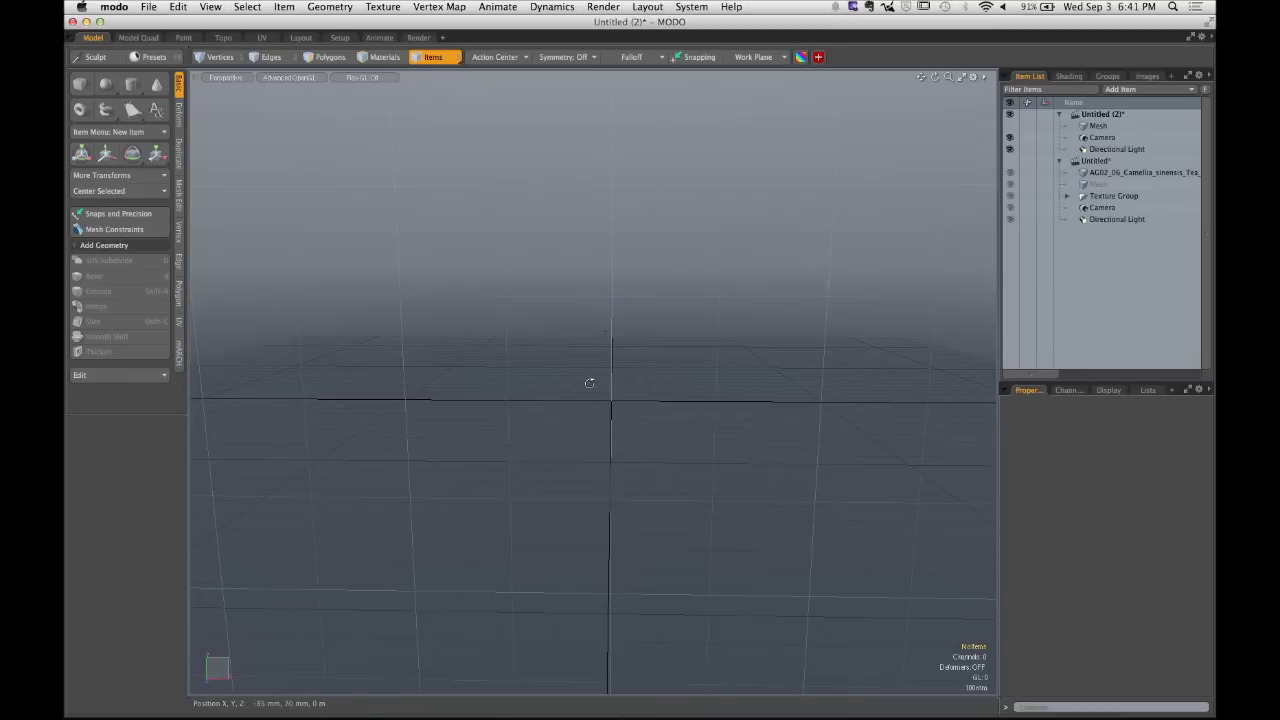
pyautogui.keyDown('alt'); pyautogui.moveTo(589, 380); pyautogui.dragTo(671, 400); pyautogui.keyUp('alt')
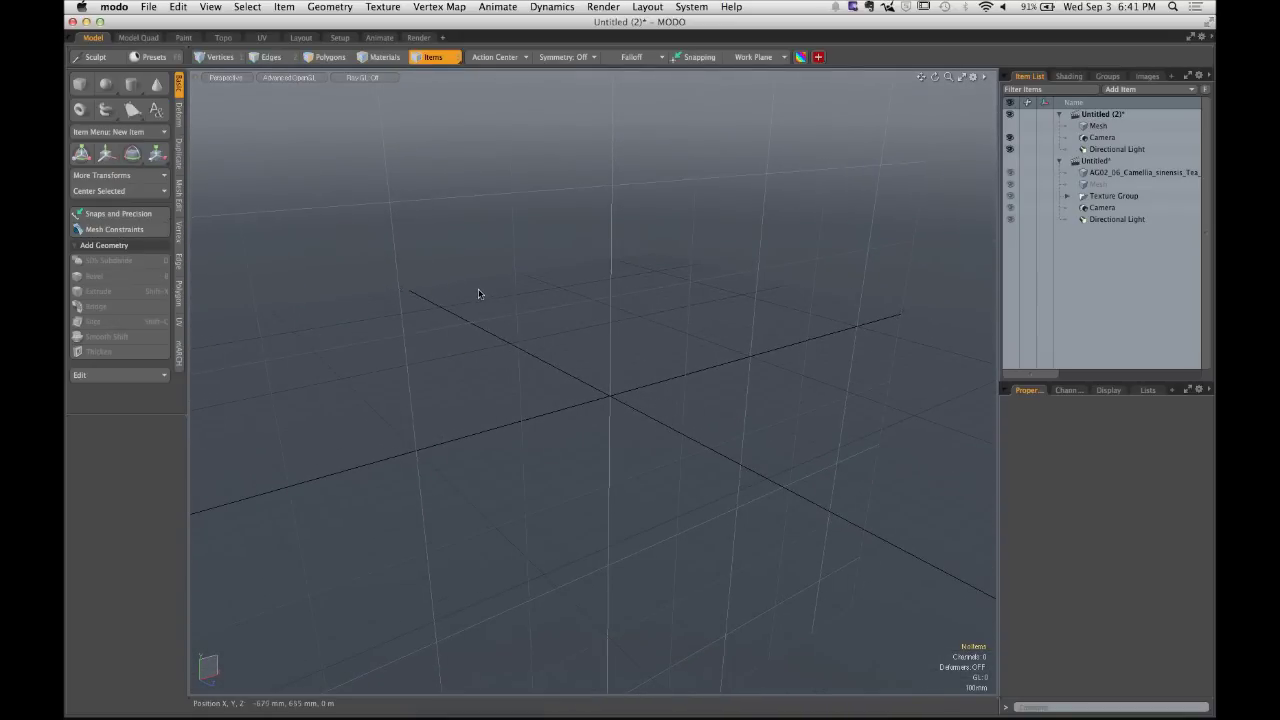
pyautogui.keyDown('alt'); pyautogui.moveTo(551, 329); pyautogui.dragTo(520, 318); pyautogui.keyUp('alt')
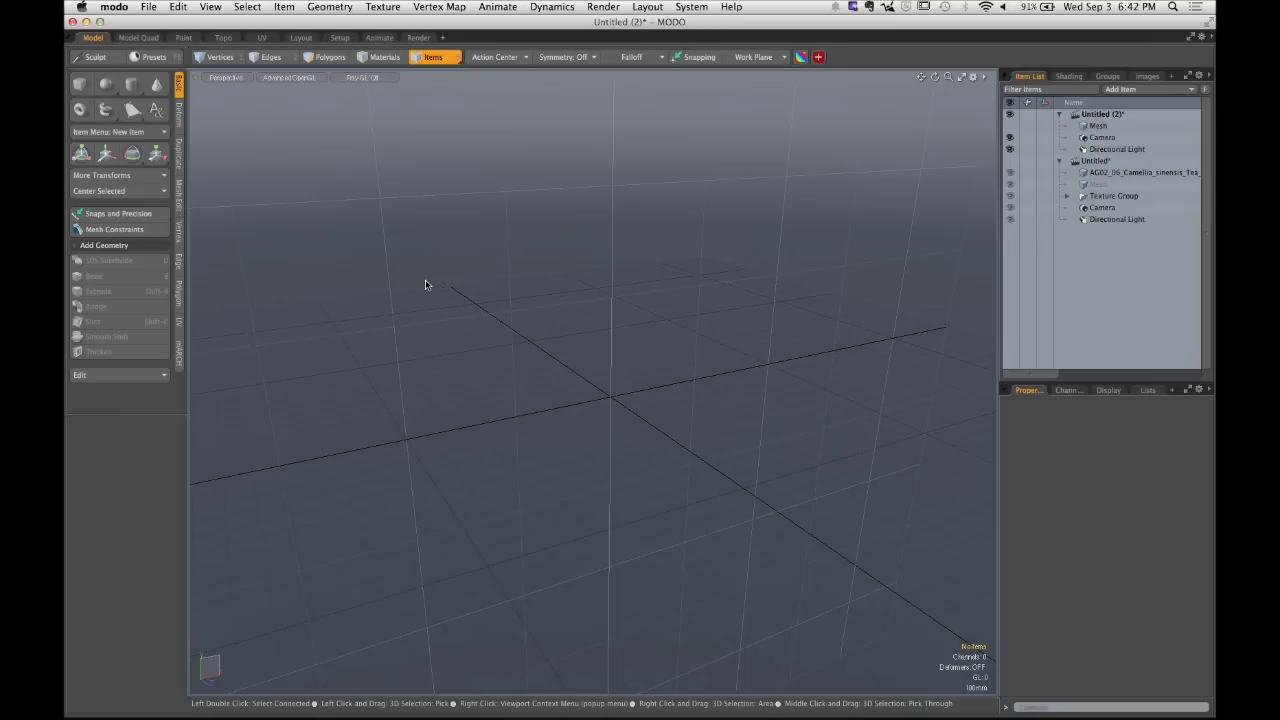
pyautogui.press('ctrl')
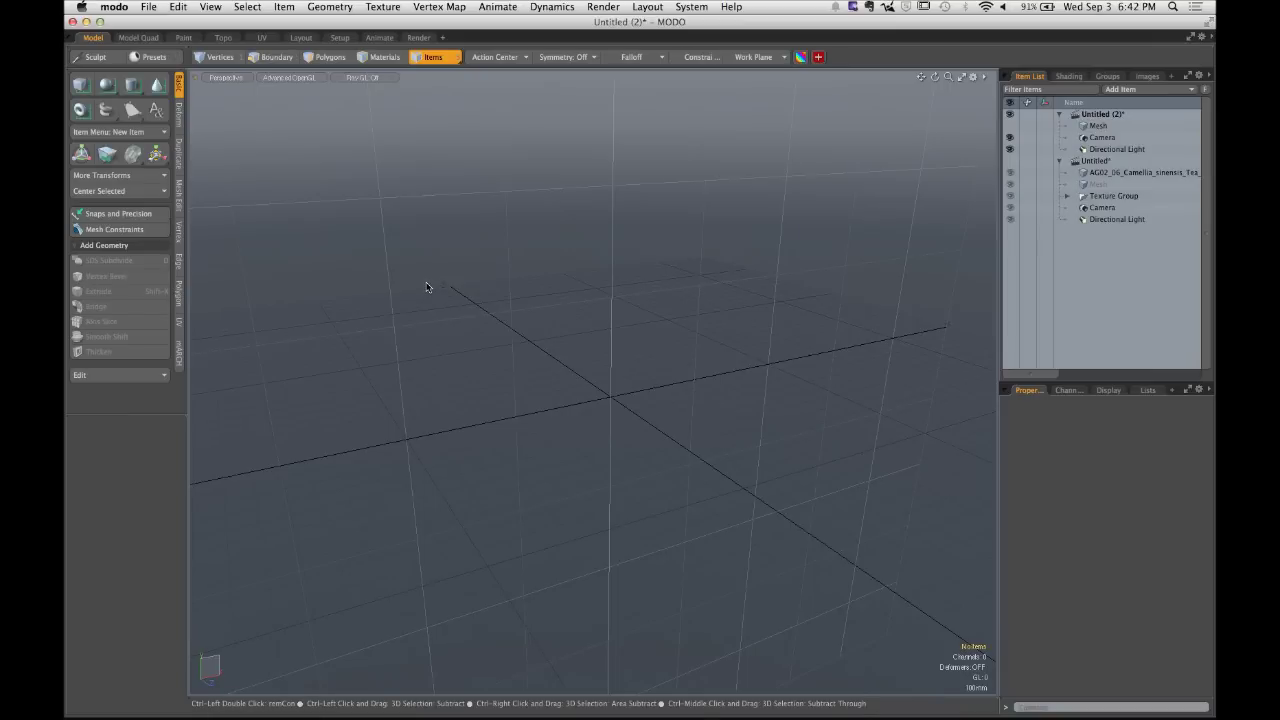
pyautogui.keyDown('alt'); pyautogui.moveTo(423, 329); pyautogui.dragTo(714, 209); pyautogui.keyUp('alt')
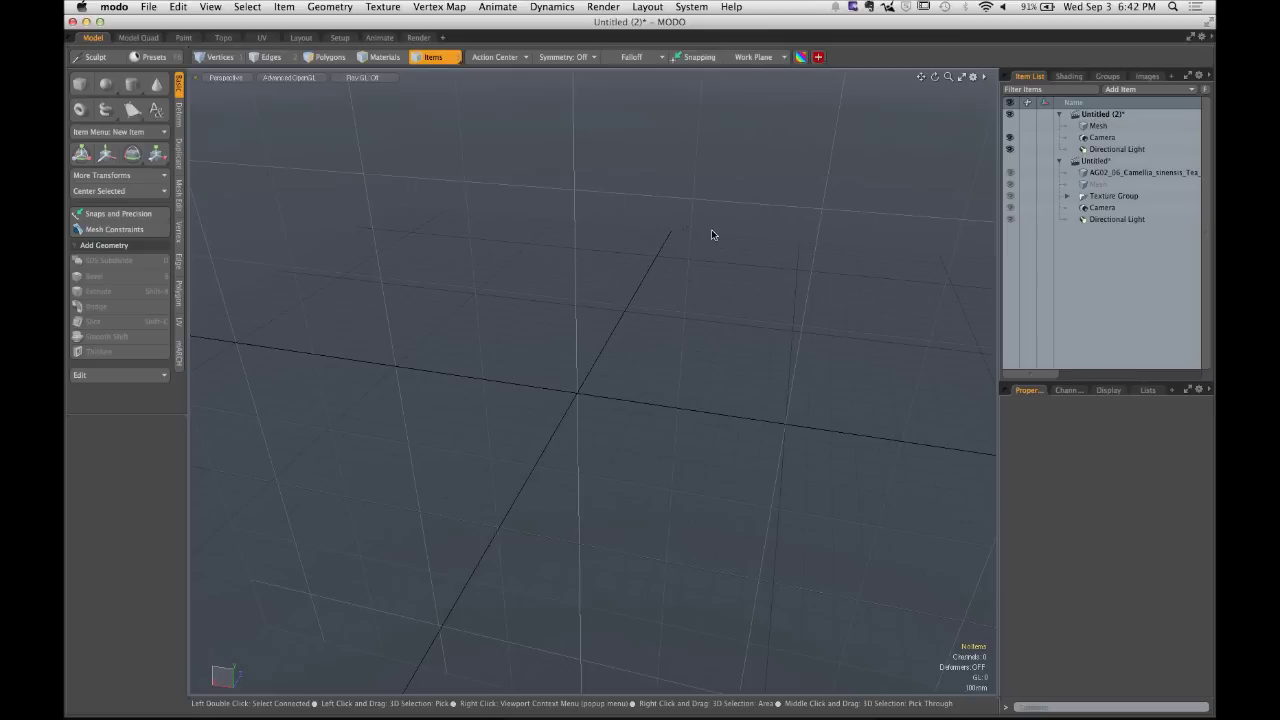
# Orbit around the empty scene to examine the work plane grid from several angles, including from underneath.
pyautogui.press('ctrl')
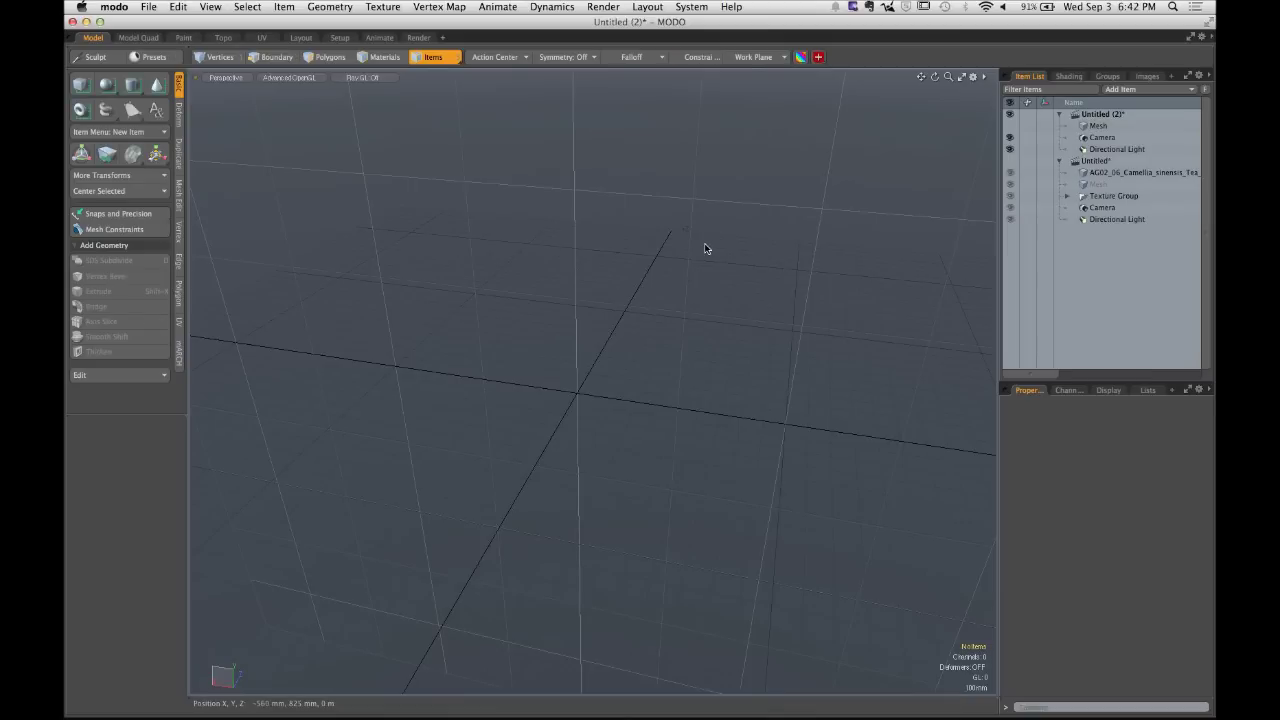
pyautogui.keyDown('alt'); pyautogui.moveTo(705, 246); pyautogui.dragTo(565, 329); pyautogui.keyUp('alt')
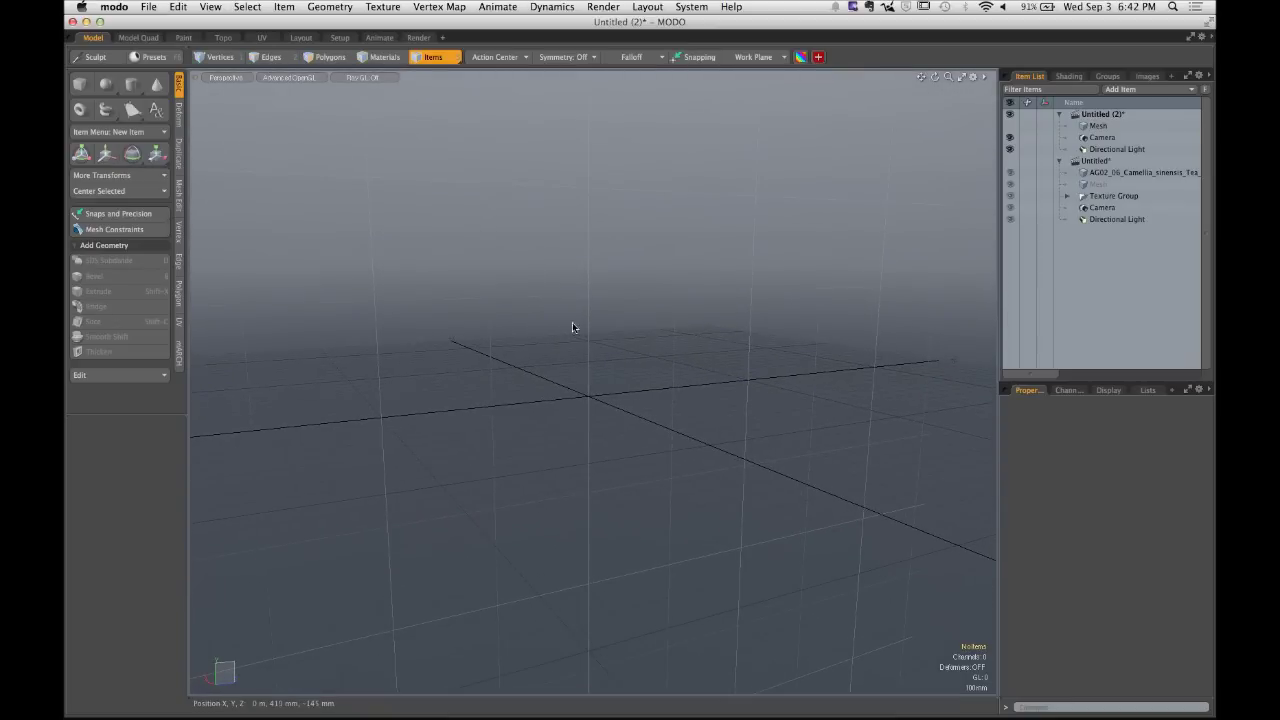
pyautogui.keyDown('alt'); pyautogui.moveTo(763, 363); pyautogui.dragTo(636, 420); pyautogui.keyUp('alt')
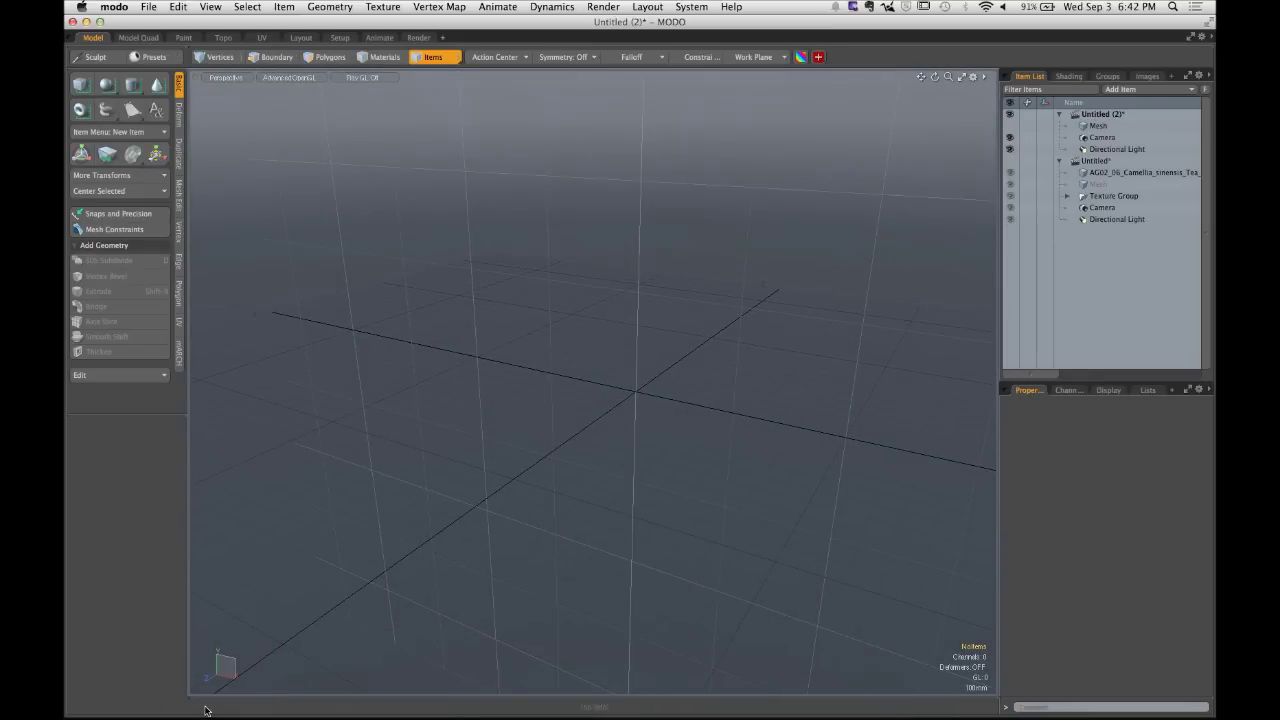
pyautogui.press('shift')
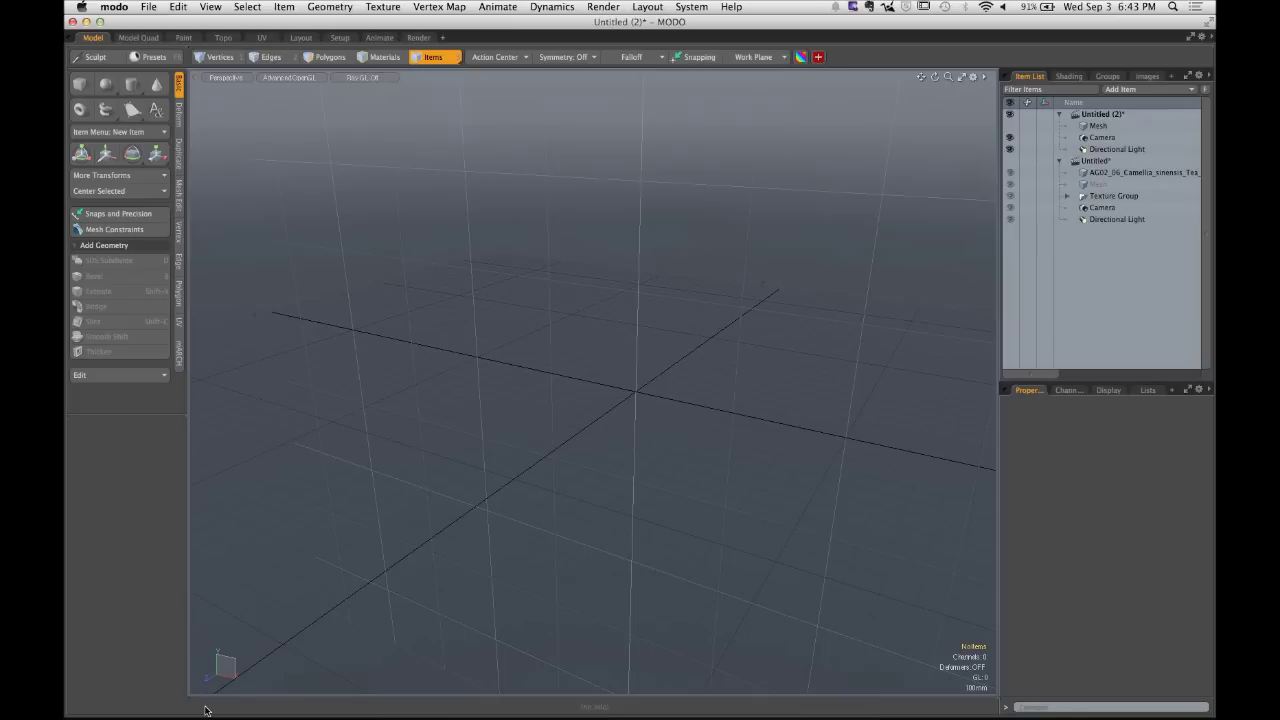
pyautogui.press('shift')
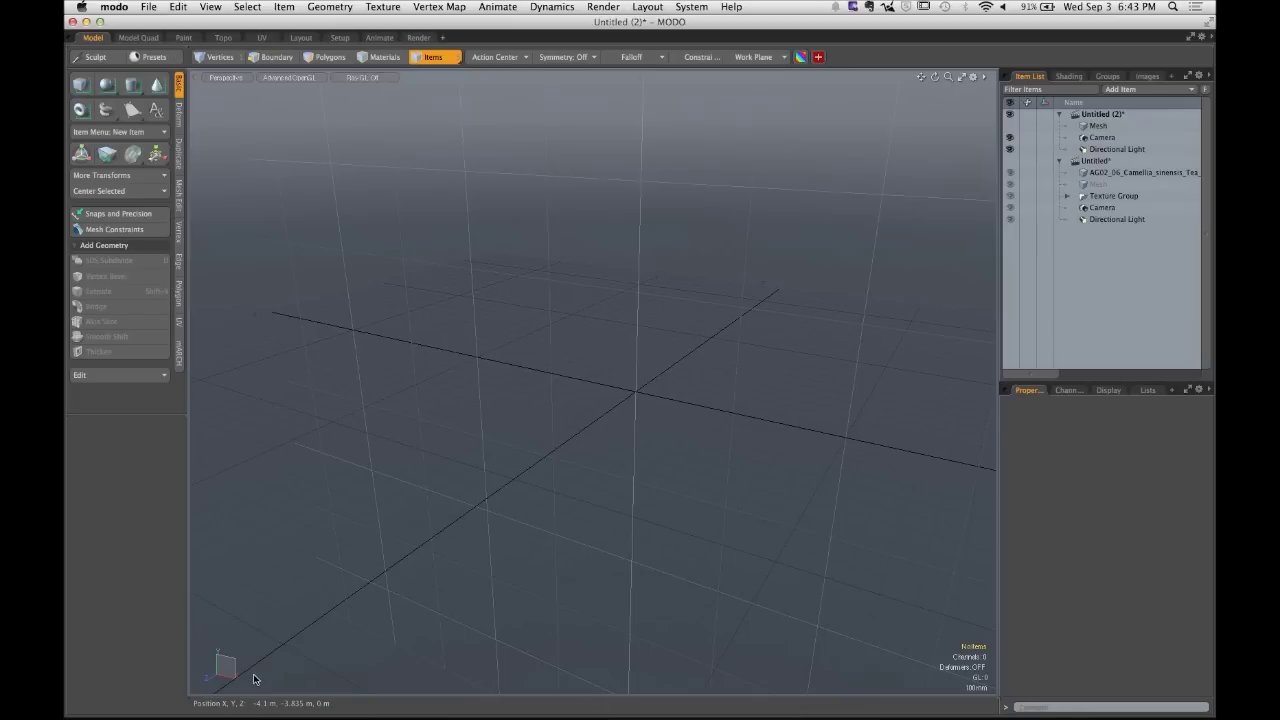
pyautogui.keyDown('alt'); pyautogui.moveTo(609, 380); pyautogui.dragTo(591, 276); pyautogui.keyUp('alt')
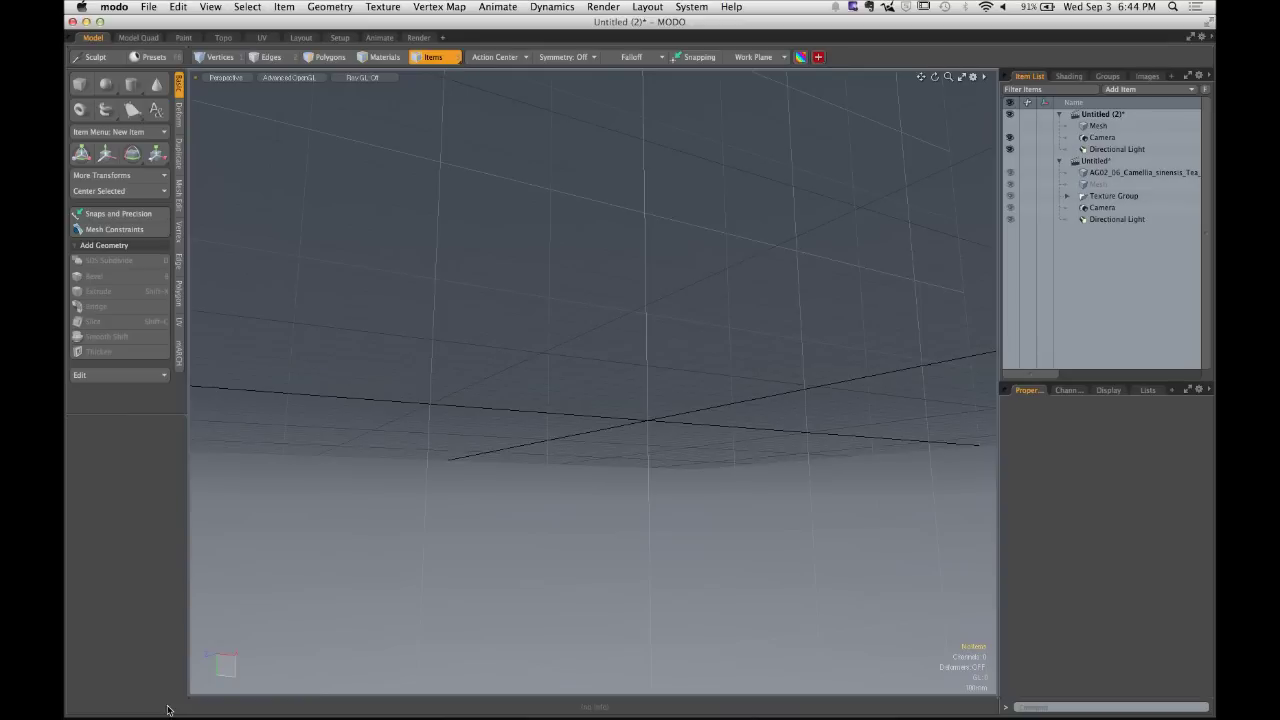
pyautogui.keyDown('alt'); pyautogui.moveTo(196, 688); pyautogui.dragTo(500, 403); pyautogui.keyUp('alt')
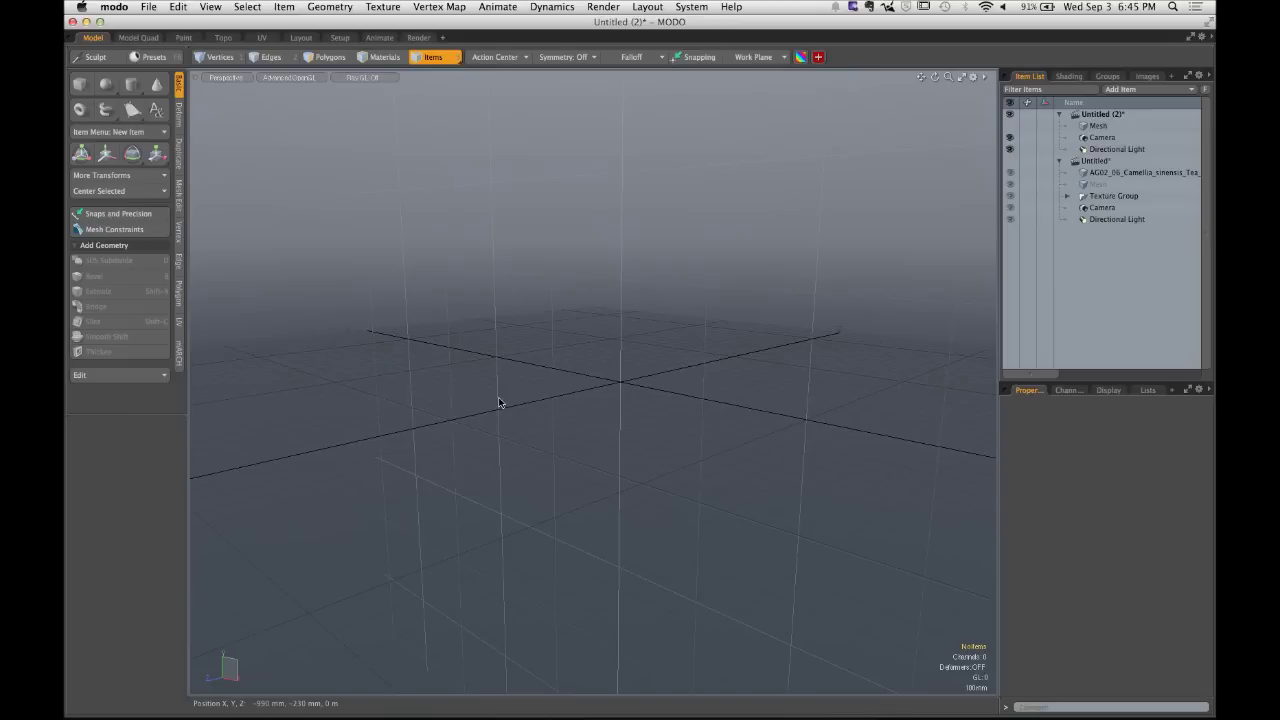
# Unhide the teapot's mesh in the Untitled (2) scene, frame the whole teapot, and collapse the Untitled scene in the item list.
pyautogui.click(1010, 127)
pyautogui.scroll(10, 692, 434)
pyautogui.scroll(-5, 692, 434)
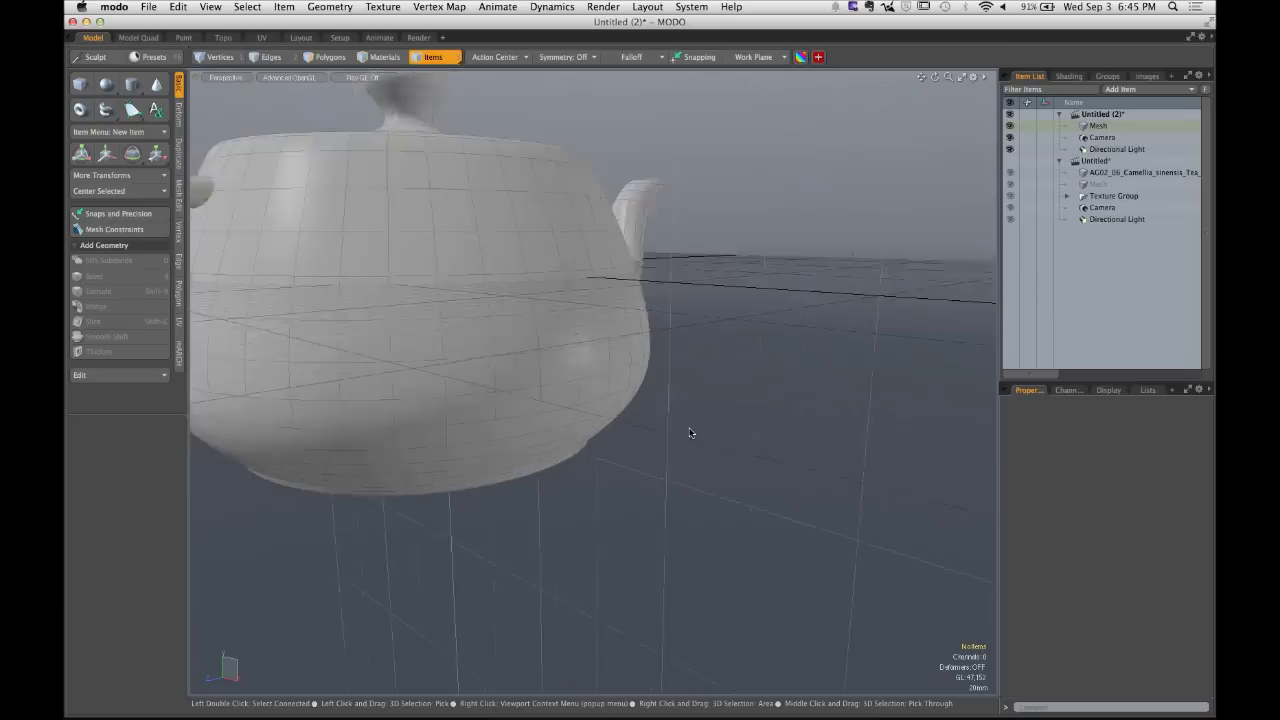
pyautogui.keyDown('alt'); pyautogui.moveTo(703, 361); pyautogui.dragTo(861, 156); pyautogui.keyUp('alt')
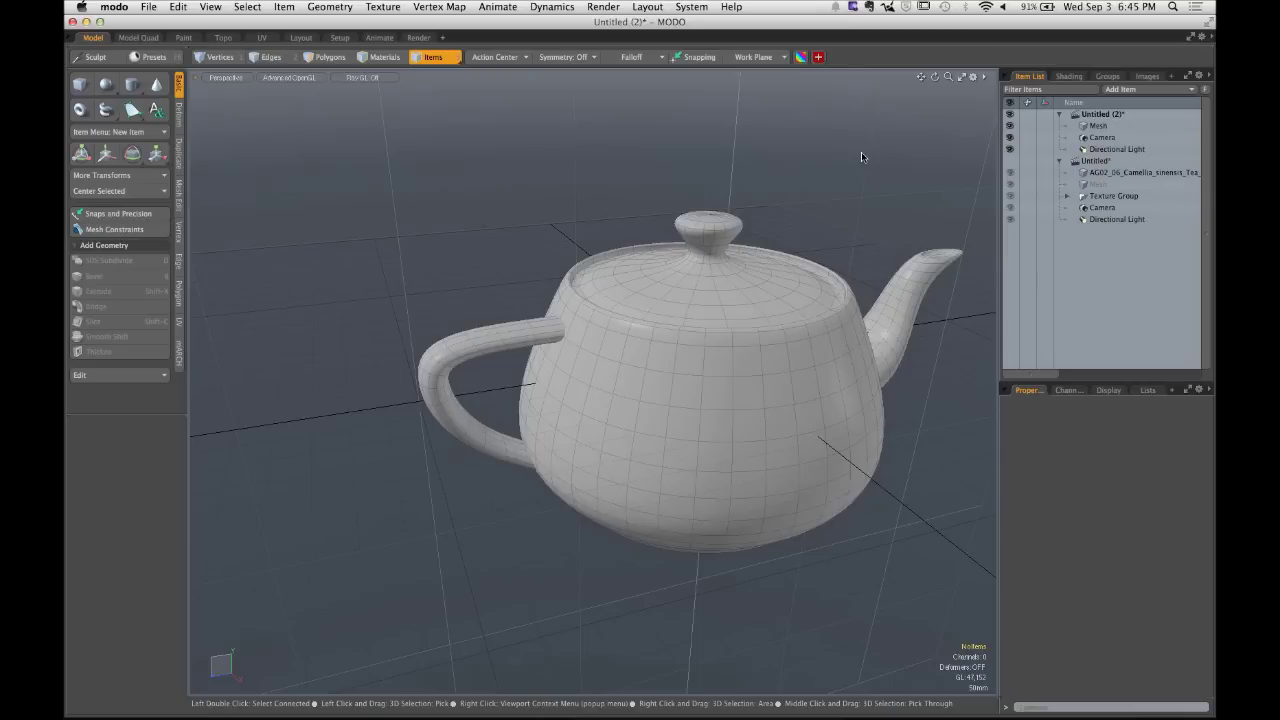
pyautogui.keyDown('alt'); pyautogui.moveTo(818, 131); pyautogui.dragTo(1108, 190); pyautogui.keyUp('alt')
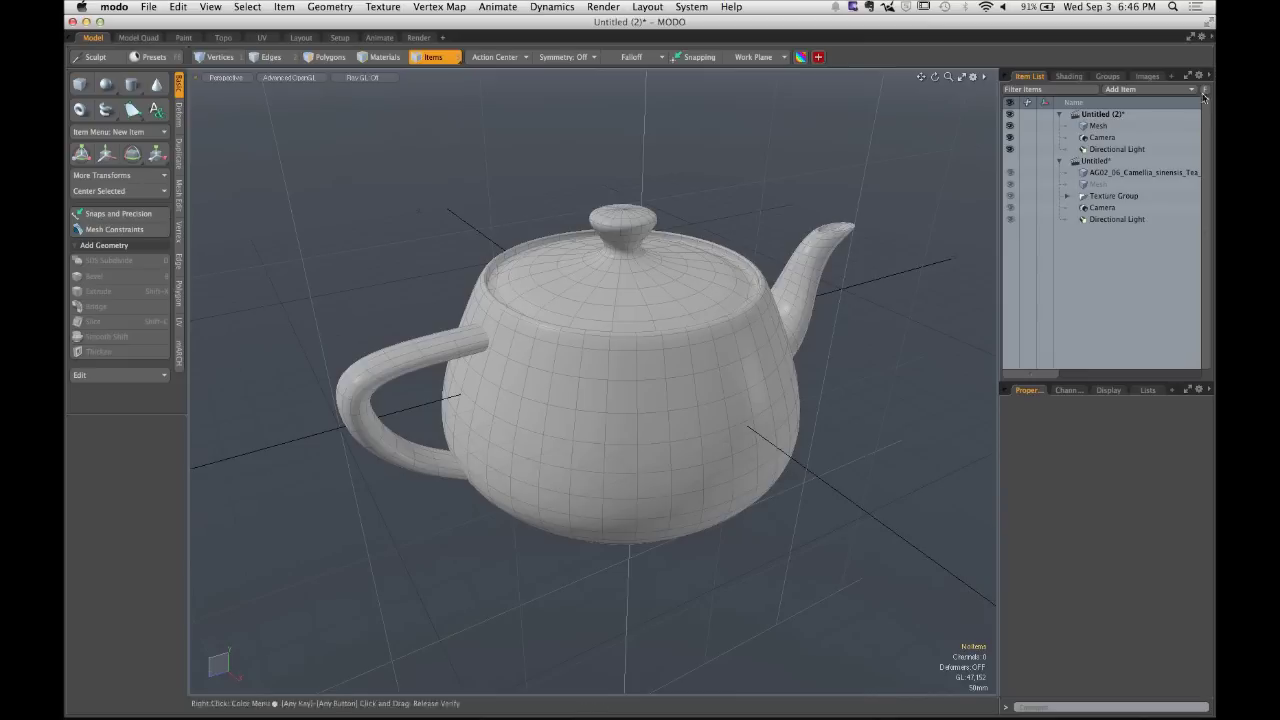
pyautogui.press('ctrl')
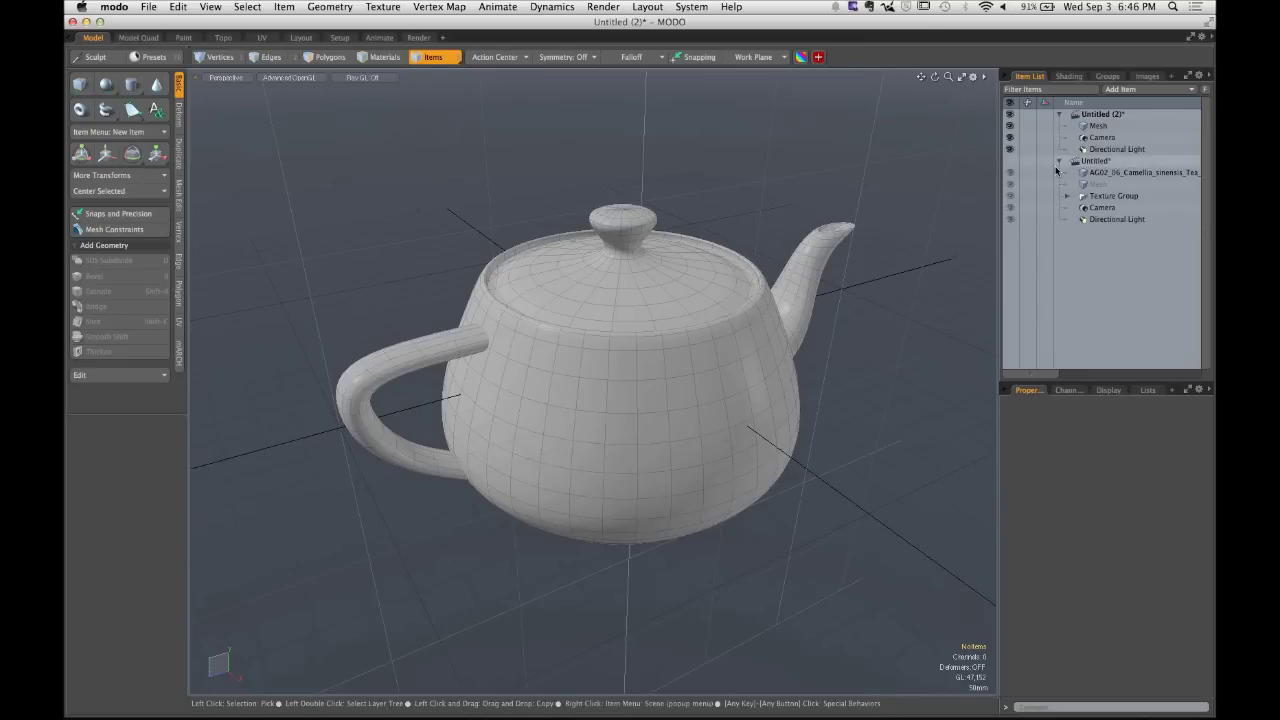
pyautogui.click(1059, 161)
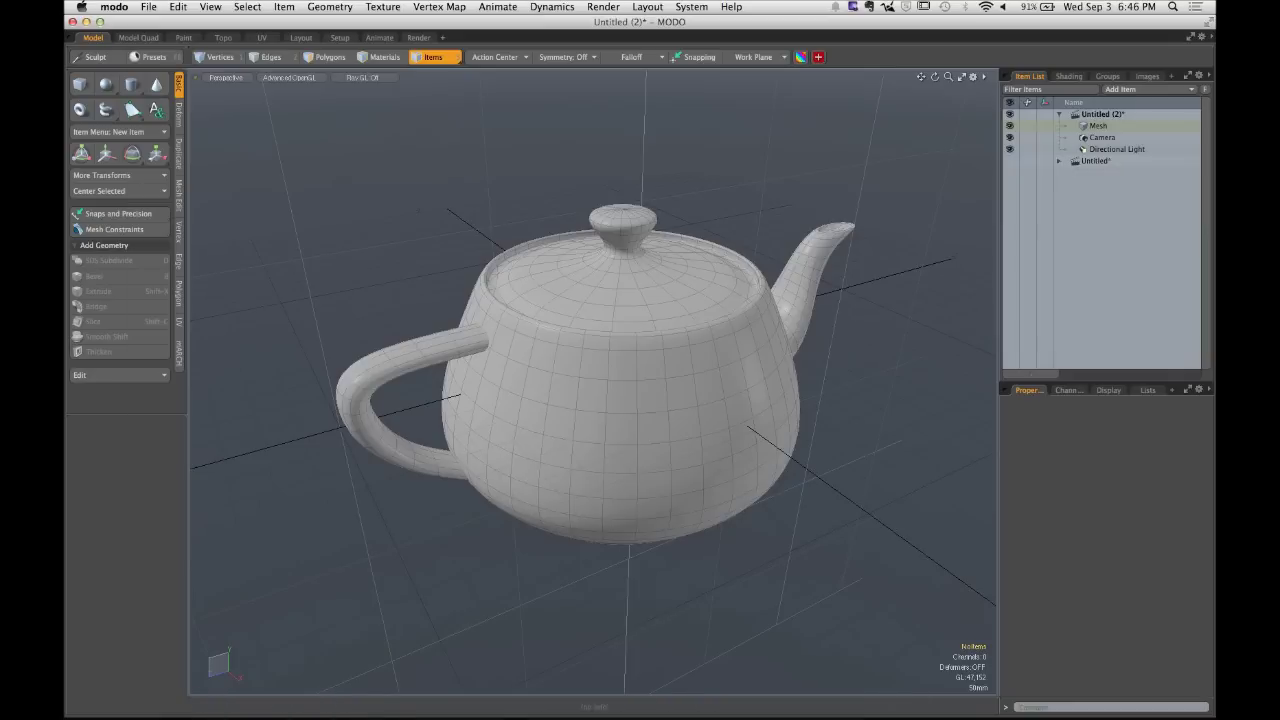
# Open the scene hms_victory_018.lxo from 3D STUFF > MODELS > HMS_VICTORY > MODELS in the home folder.
pyautogui.click(148, 7)
pyautogui.click(415, 171)
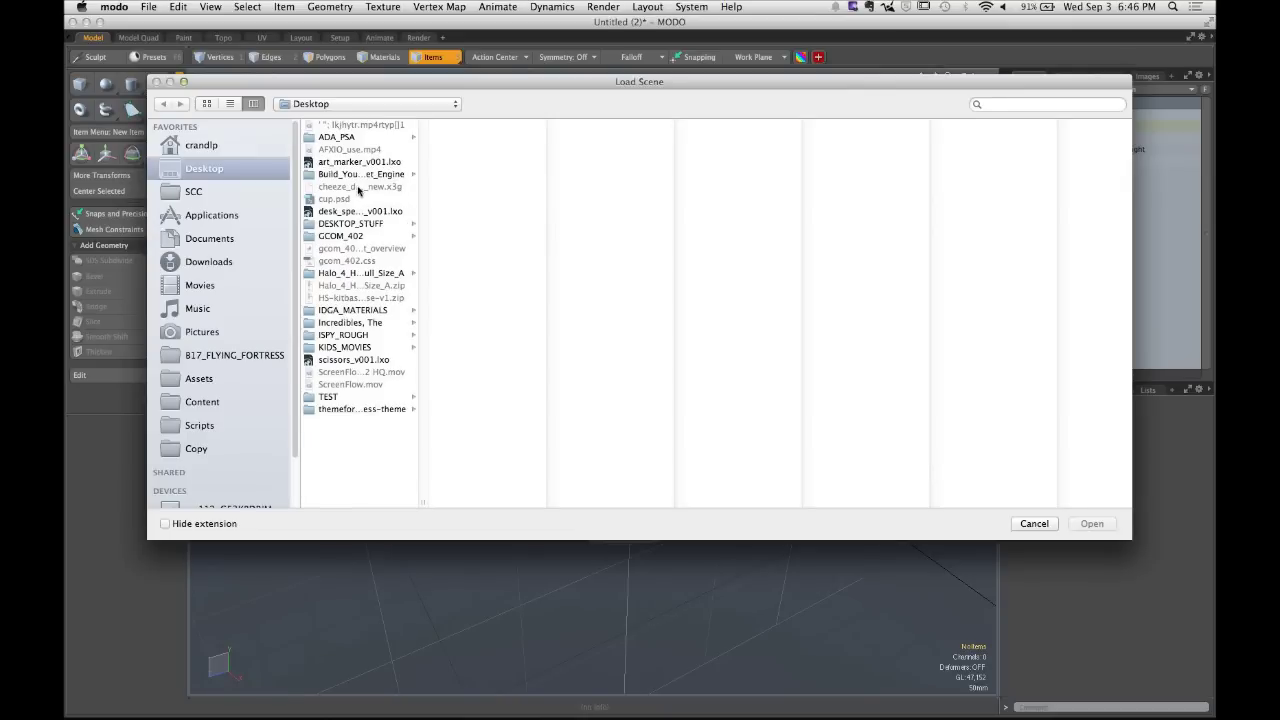
pyautogui.click(266, 145)
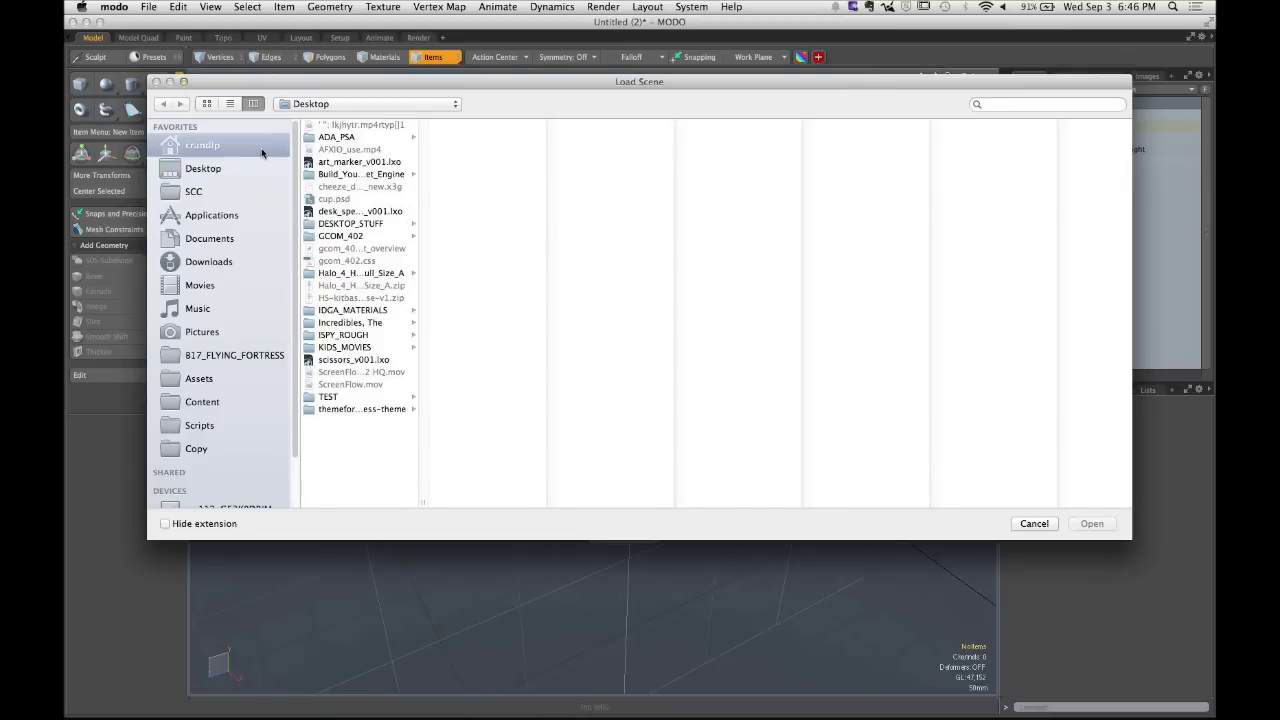
pyautogui.click(382, 127)
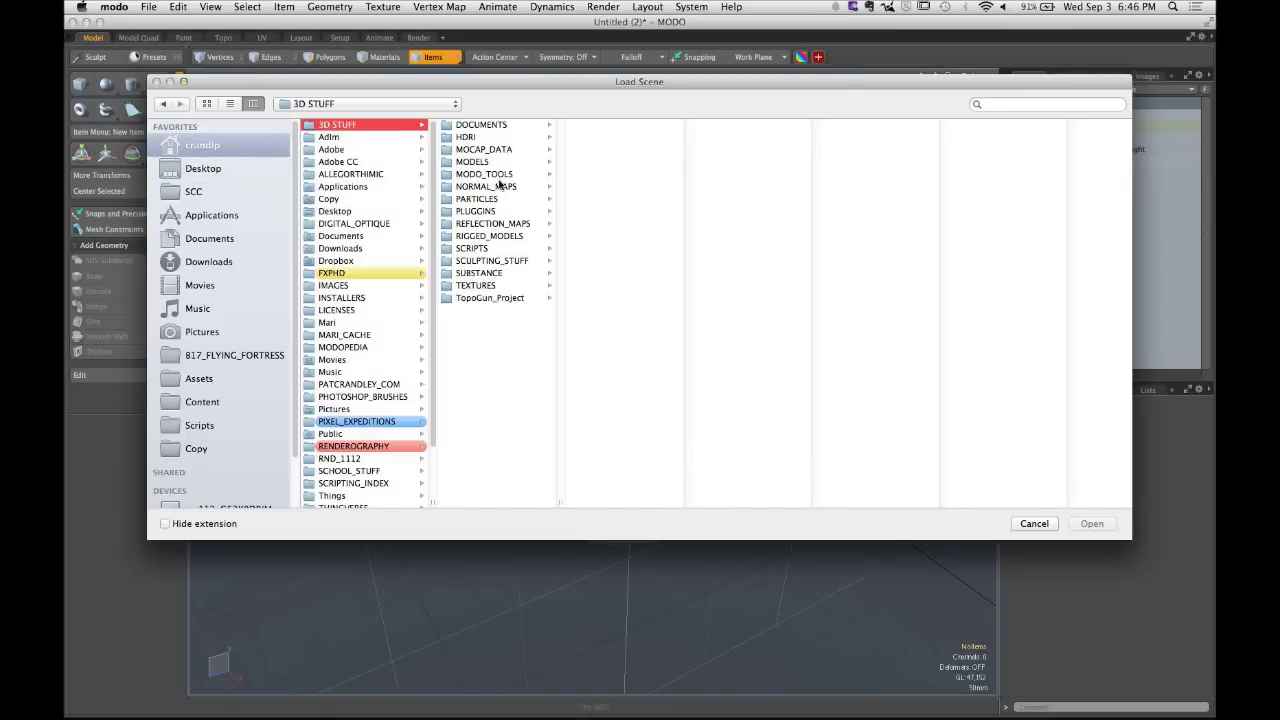
pyautogui.click(505, 162)
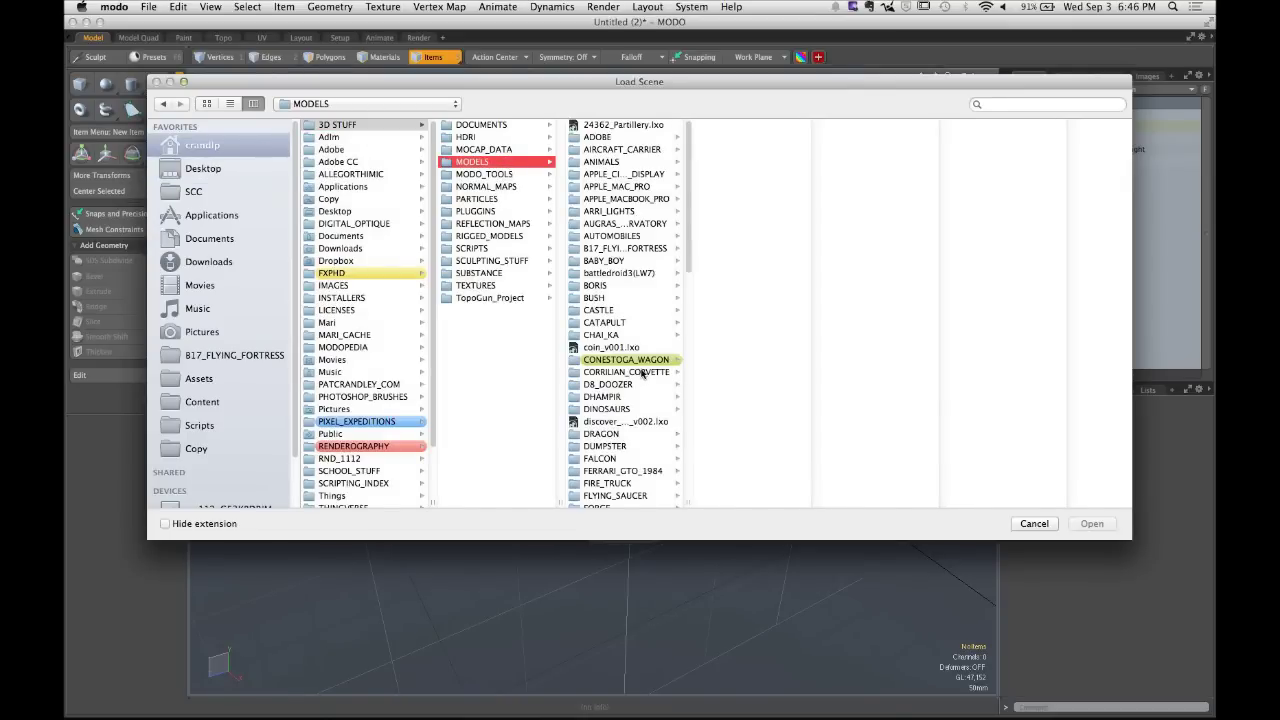
pyautogui.scroll(-5, 643, 378)
pyautogui.click(646, 366)
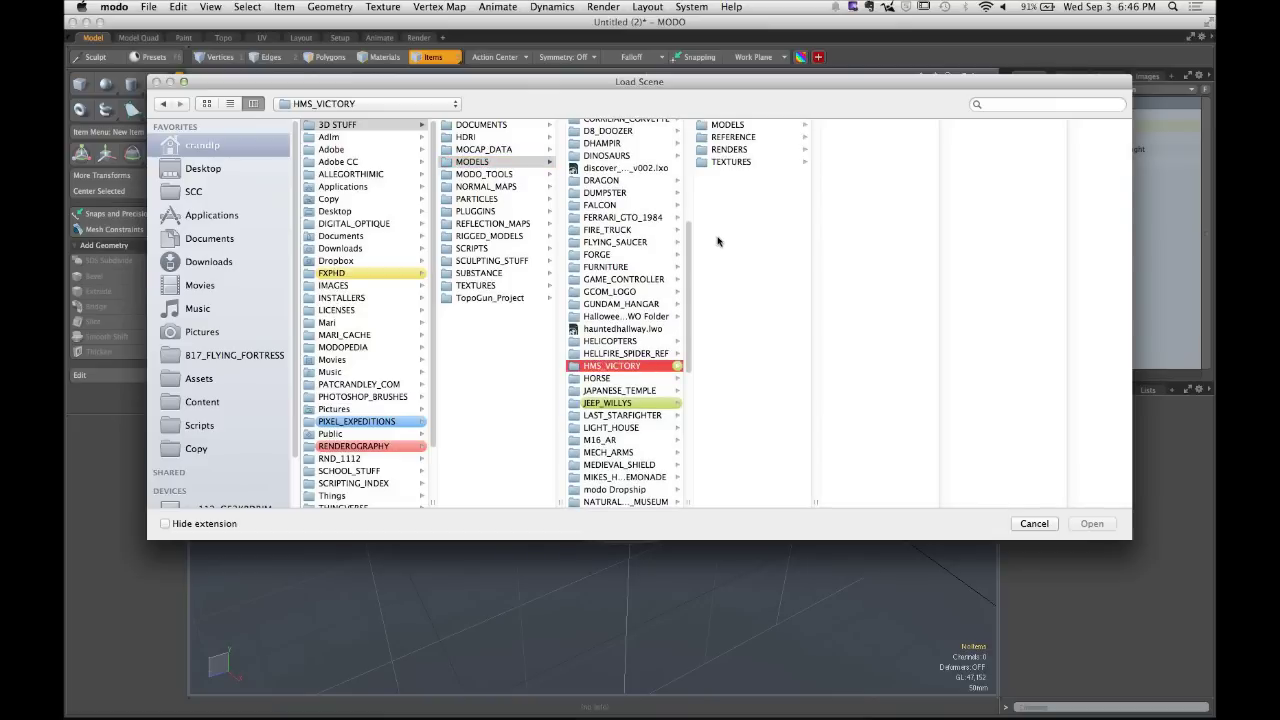
pyautogui.click(763, 125)
pyautogui.click(893, 360)
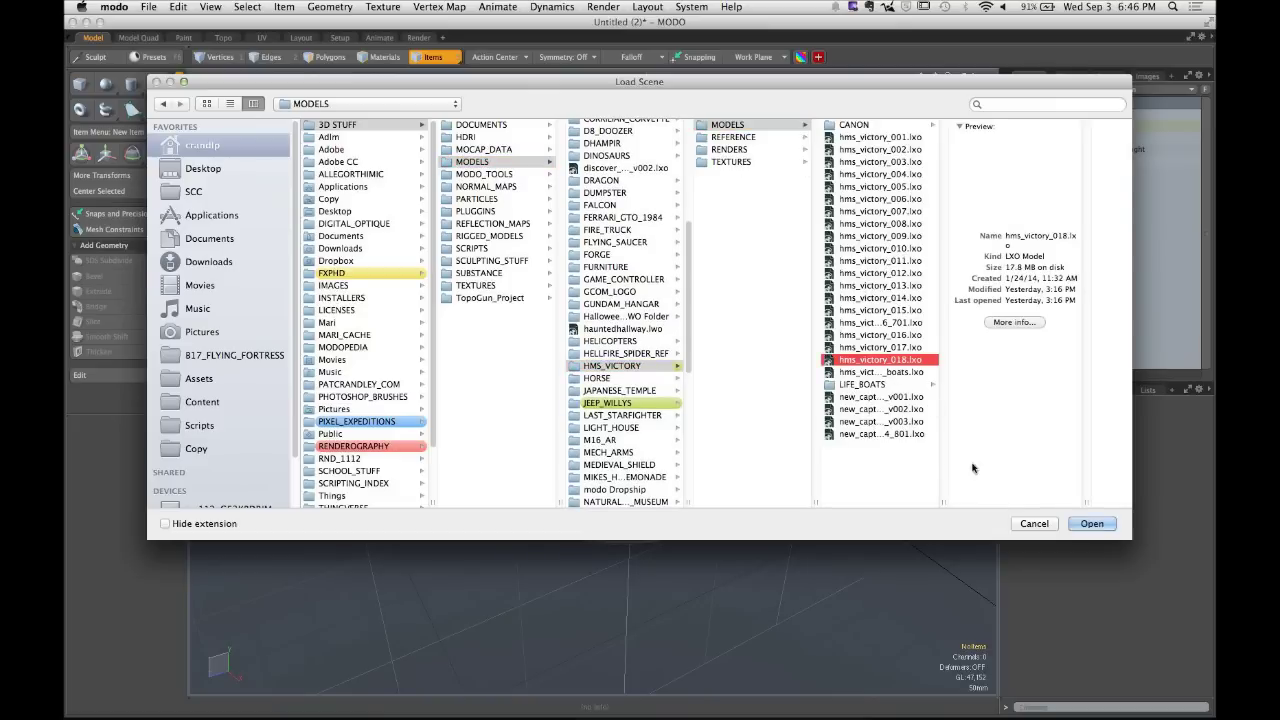
pyautogui.click(1107, 526)
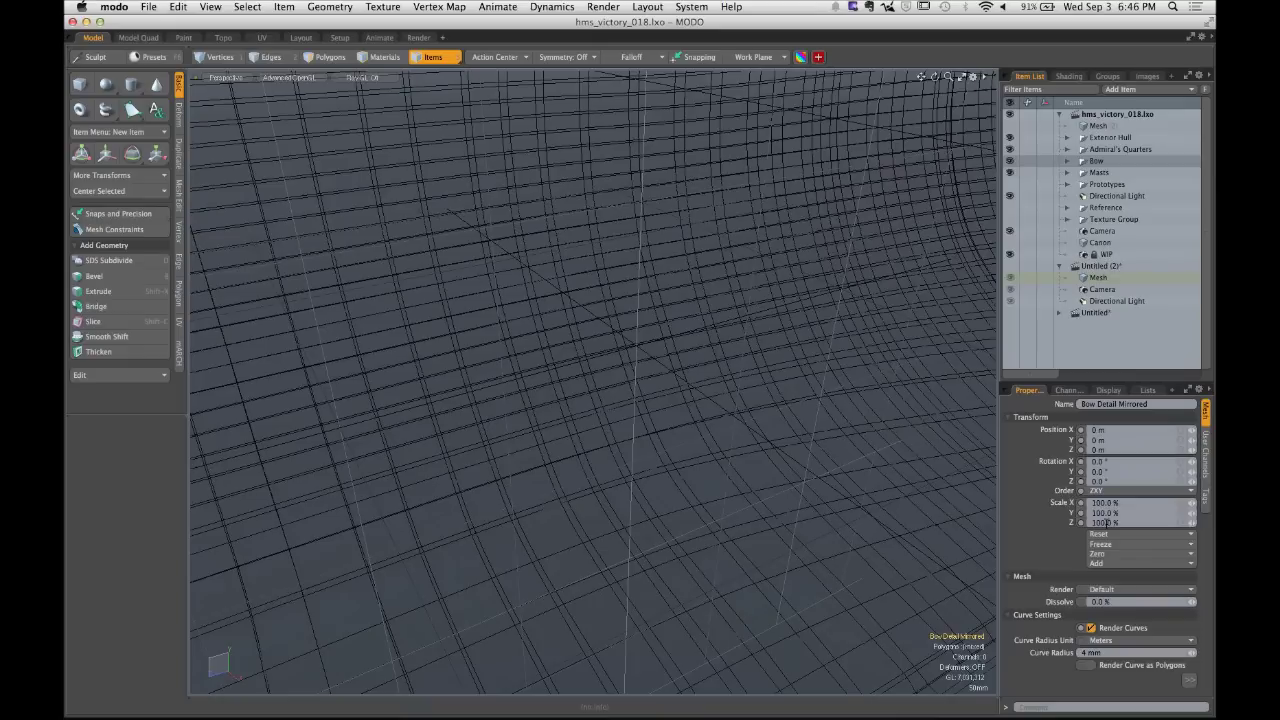
# Expand the Exterior Hull group and unhide the mirrored Hull instance nested under the Hull item.
pyautogui.click(1068, 140)
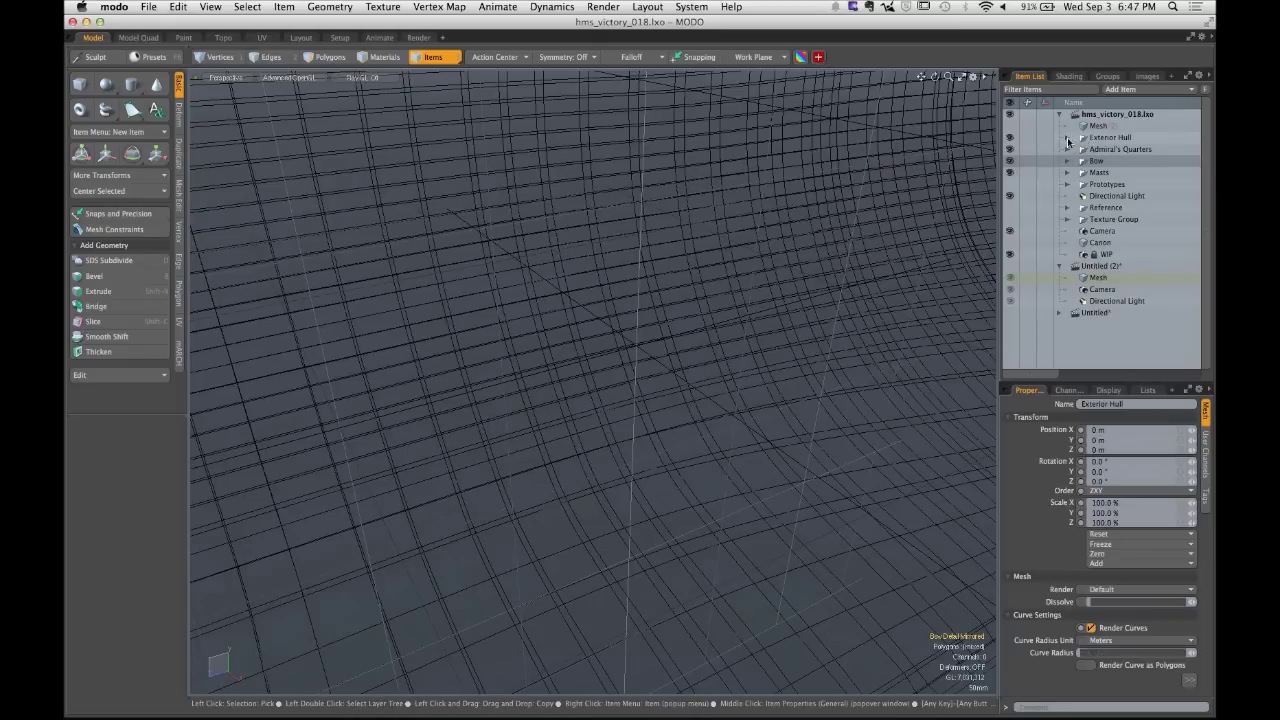
pyautogui.click(1068, 140)
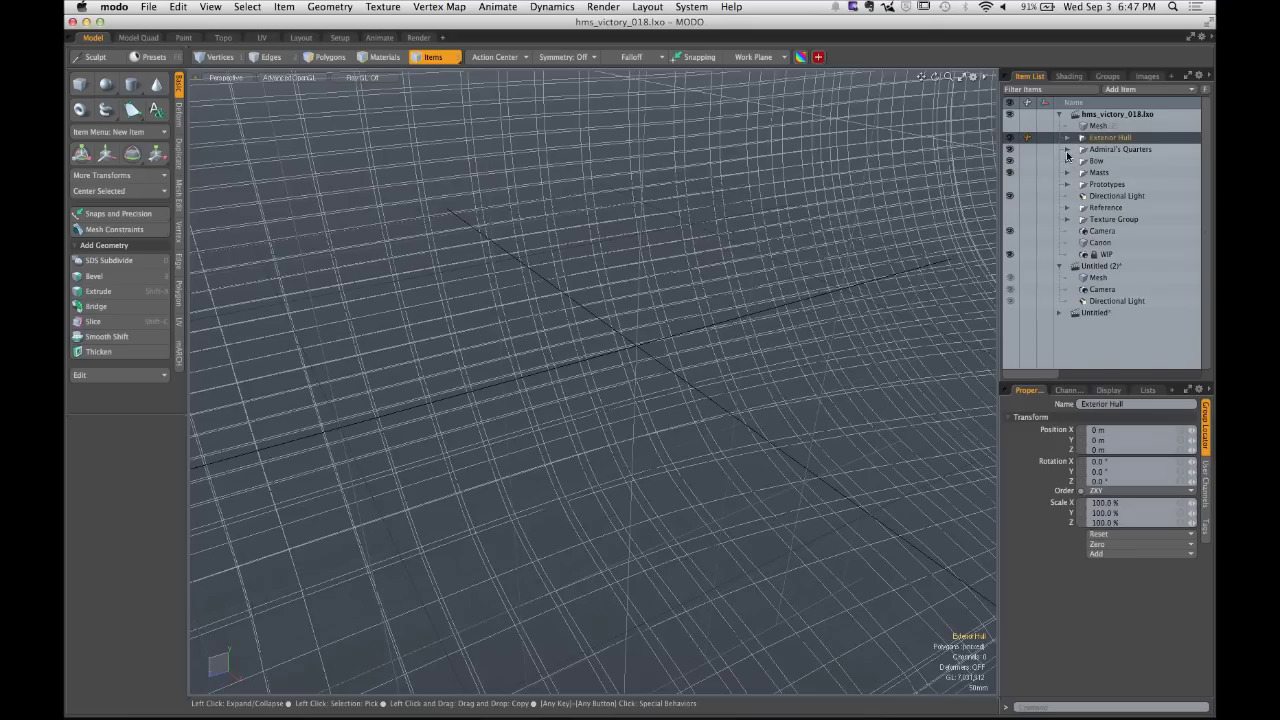
pyautogui.click(1067, 138)
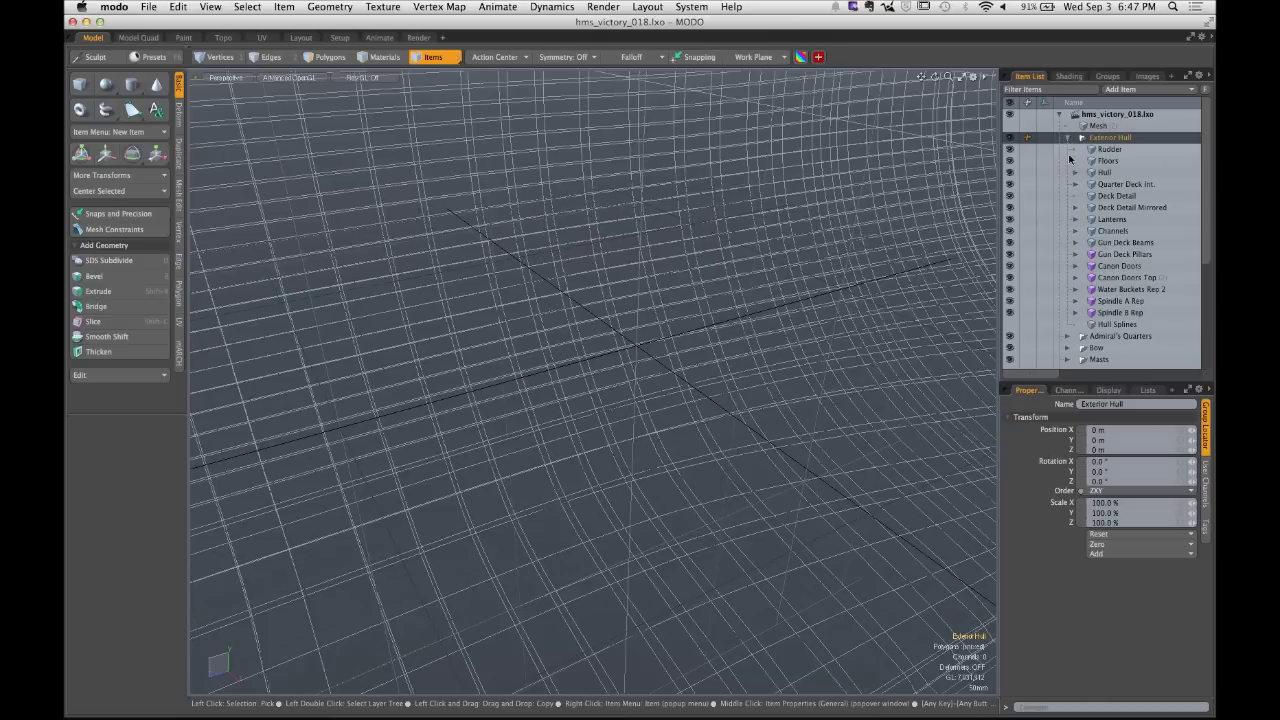
pyautogui.click(1076, 174)
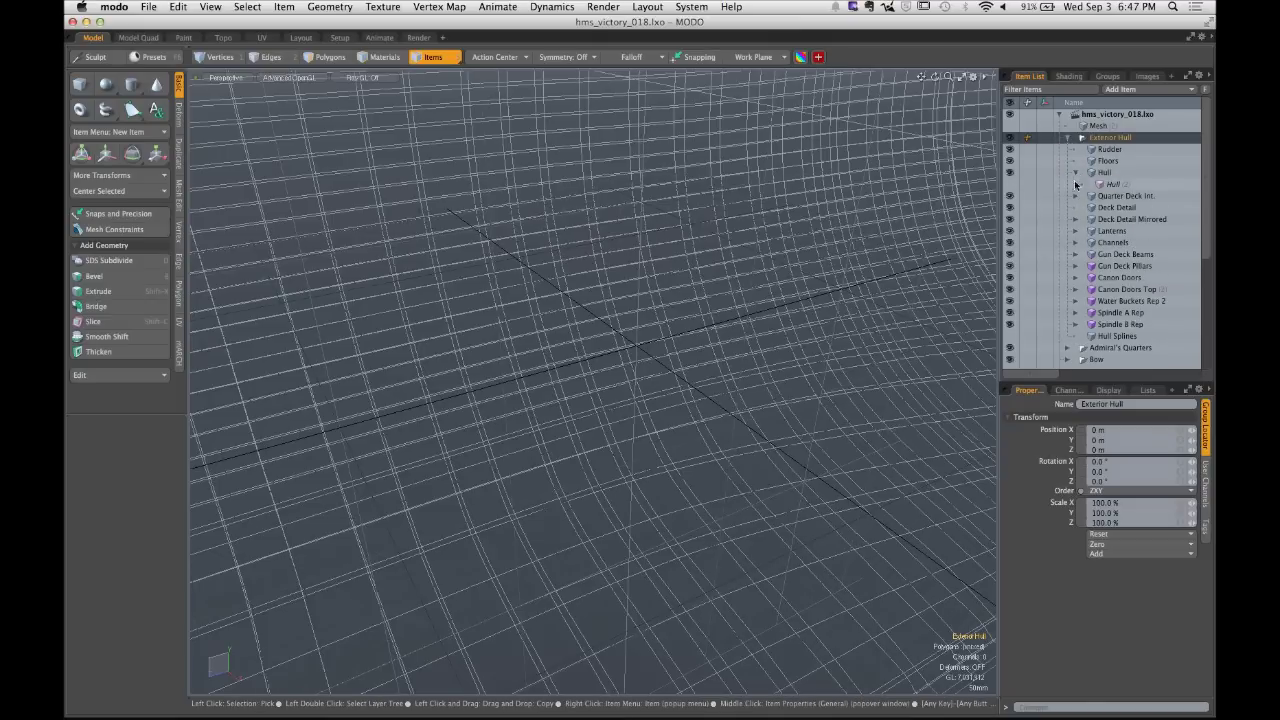
pyautogui.click(1076, 174)
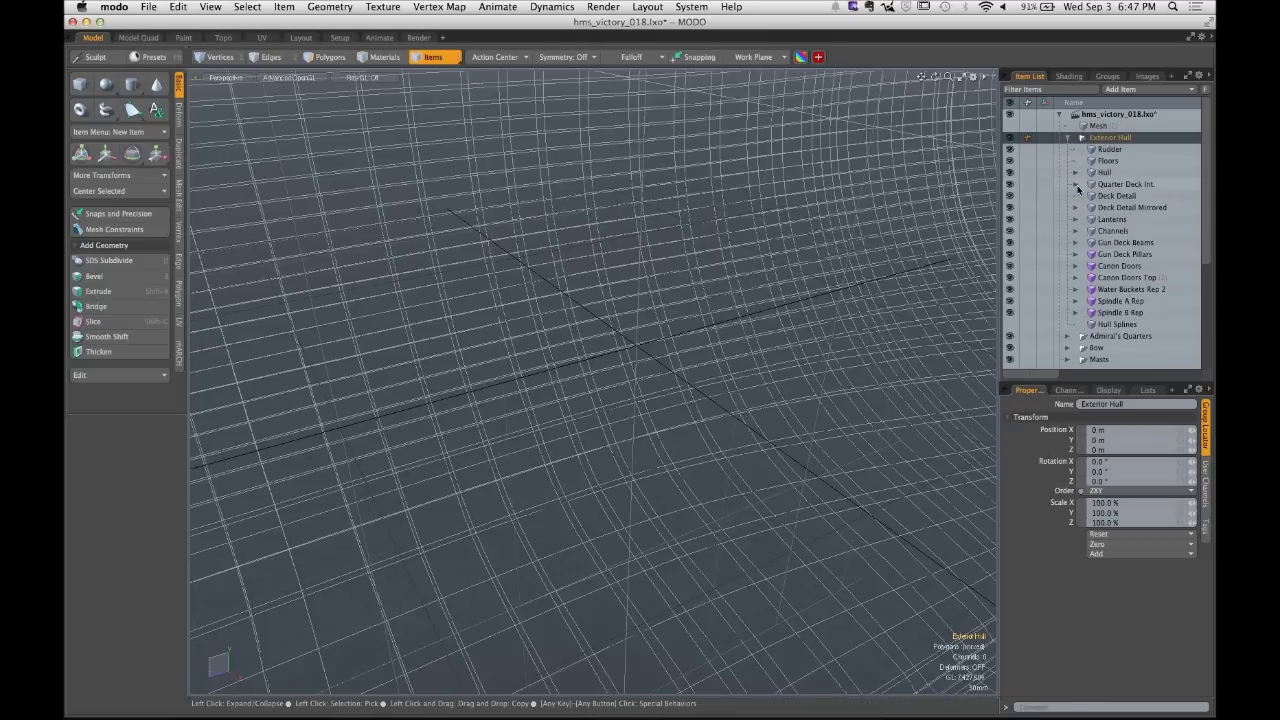
# Unhide the instances nested under Quarter Deck Int., Deck Detail Mirrored, Lanterns and Channels.
pyautogui.click(1076, 185)
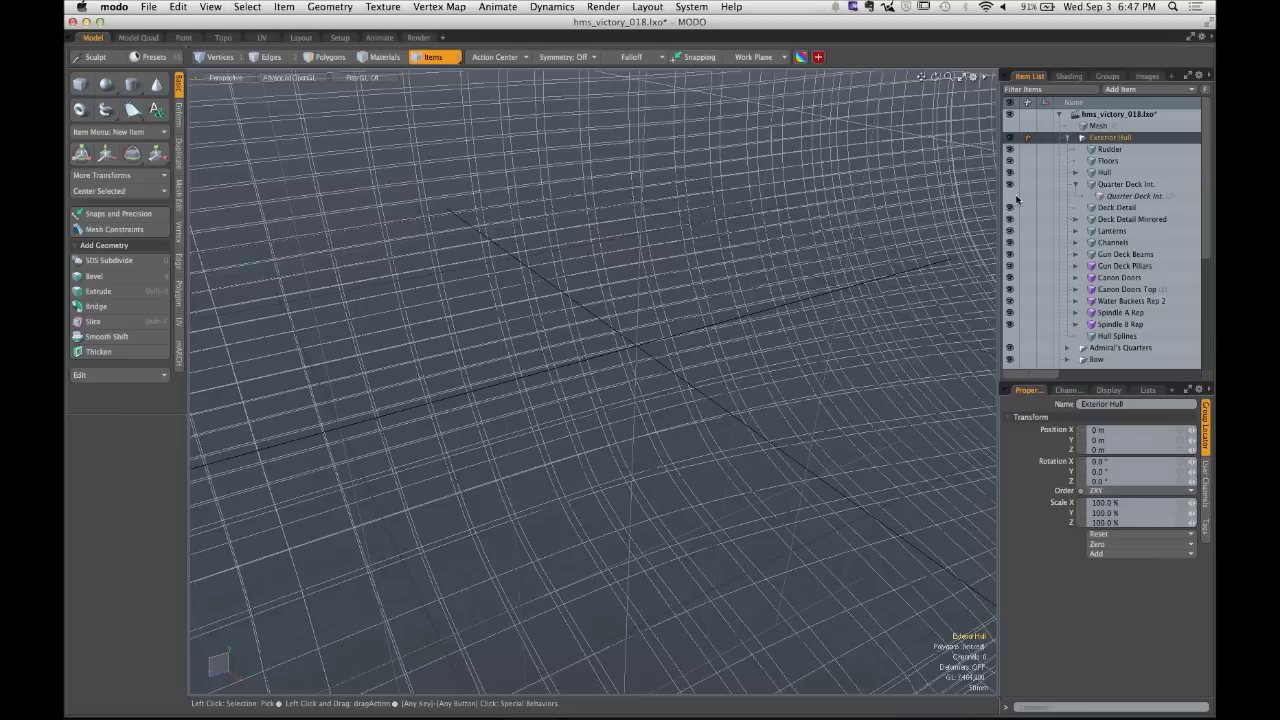
pyautogui.click(1076, 219)
pyautogui.click(1011, 232)
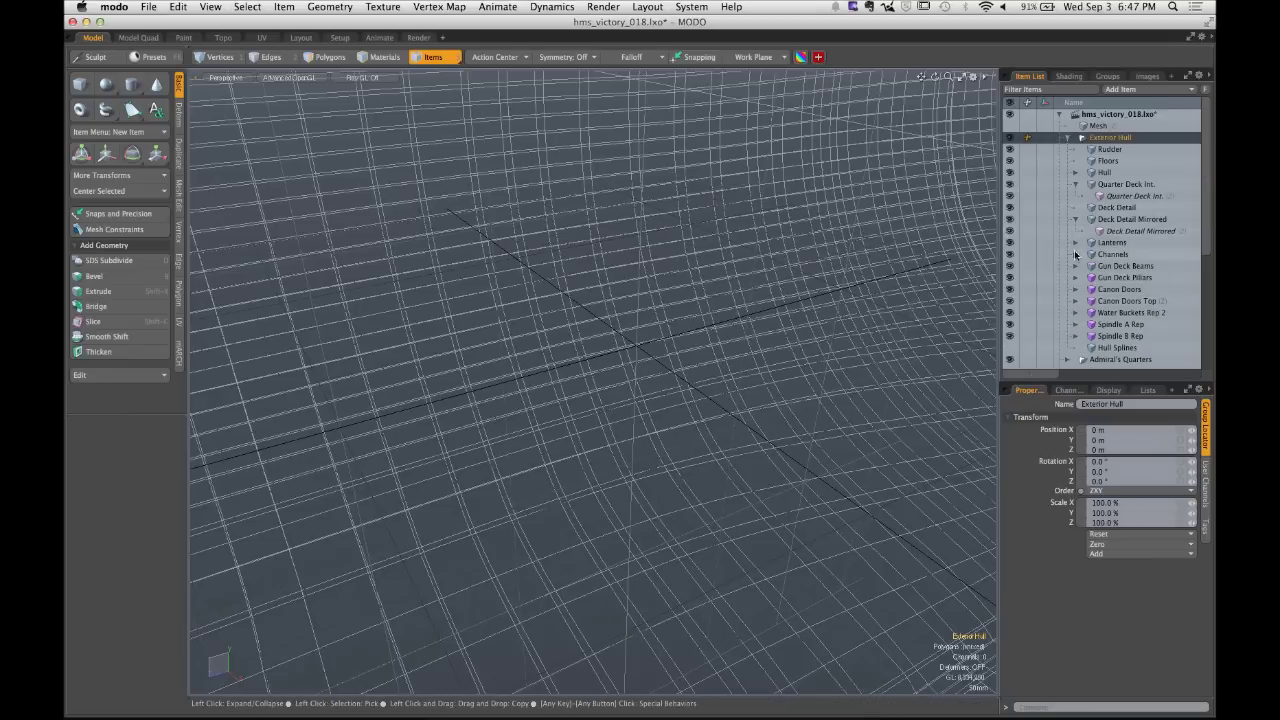
pyautogui.click(1076, 243)
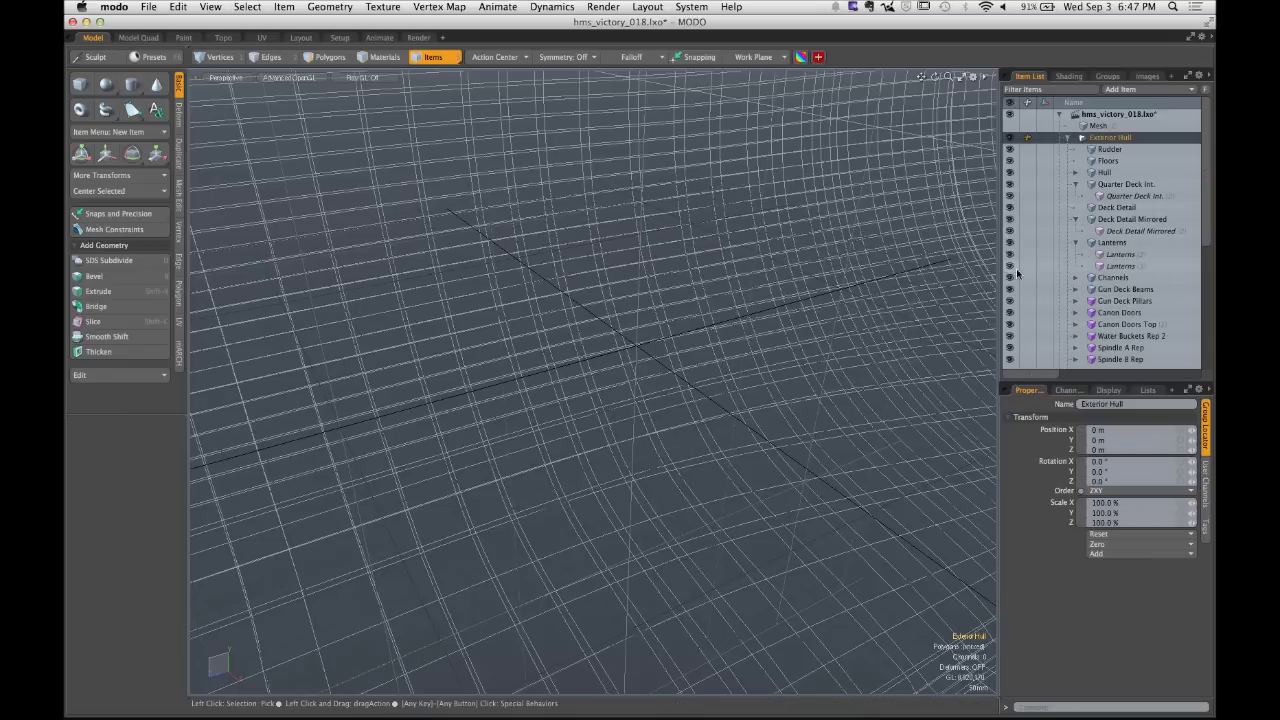
pyautogui.click(1076, 243)
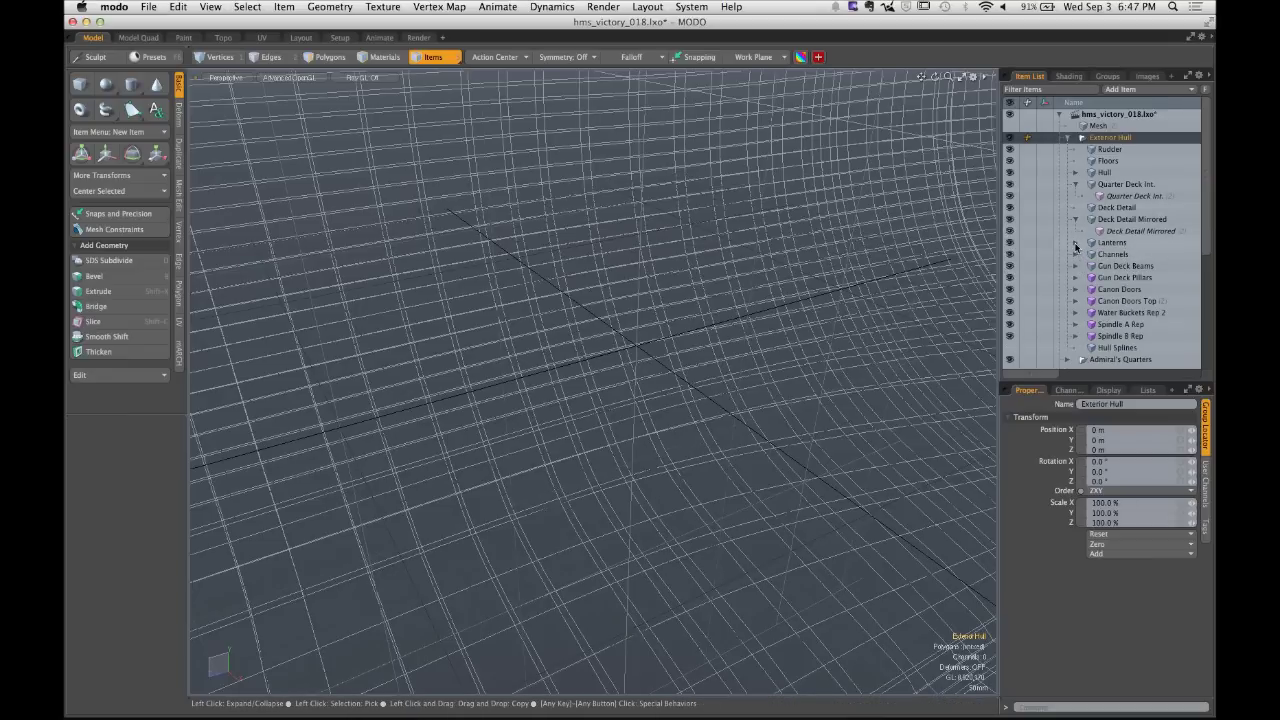
pyautogui.click(1076, 254)
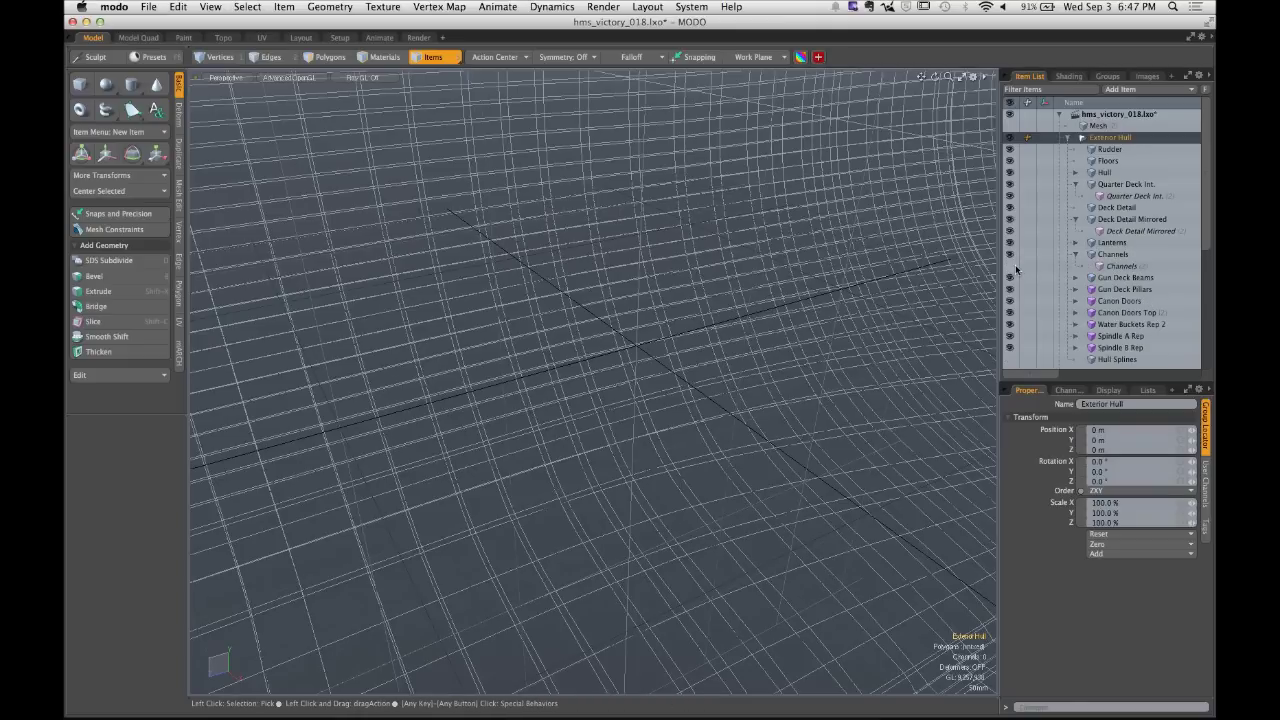
pyautogui.click(1076, 254)
# Check the items nested under Gun Deck Beams and collapse the expanded Exterior Hull hierarchy.
pyautogui.click(1076, 266)
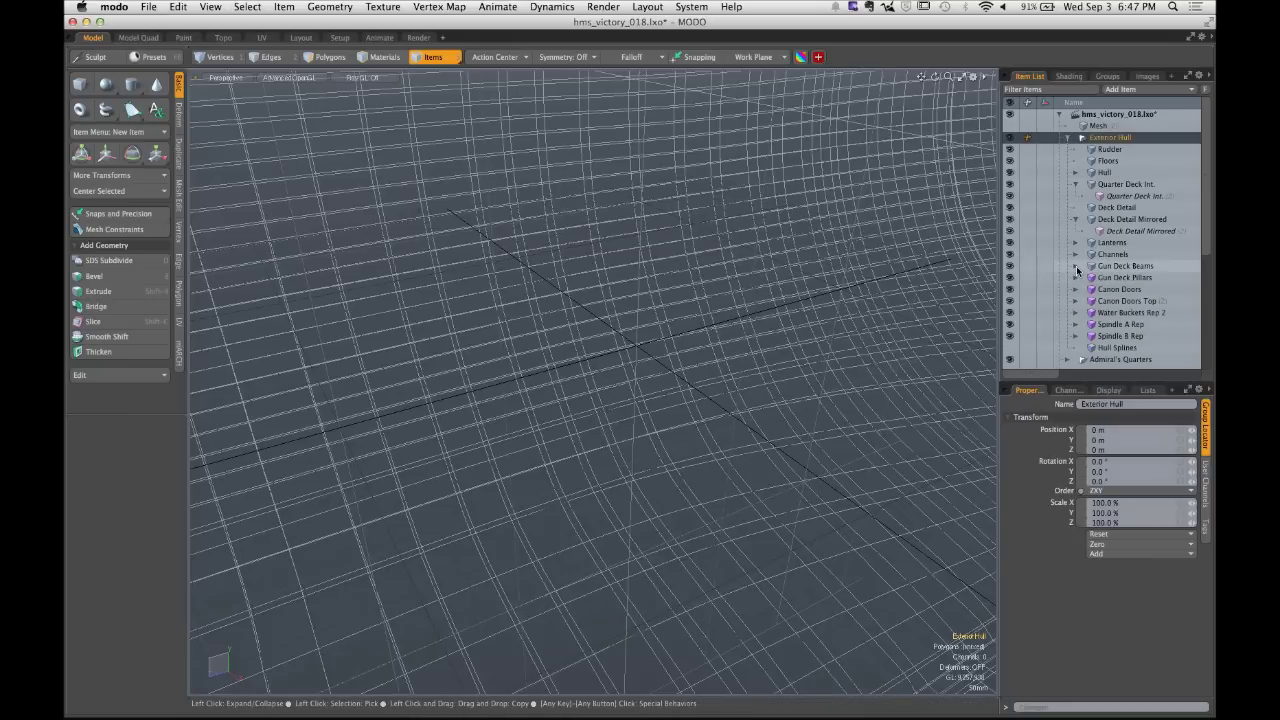
pyautogui.click(1076, 266)
pyautogui.click(1076, 219)
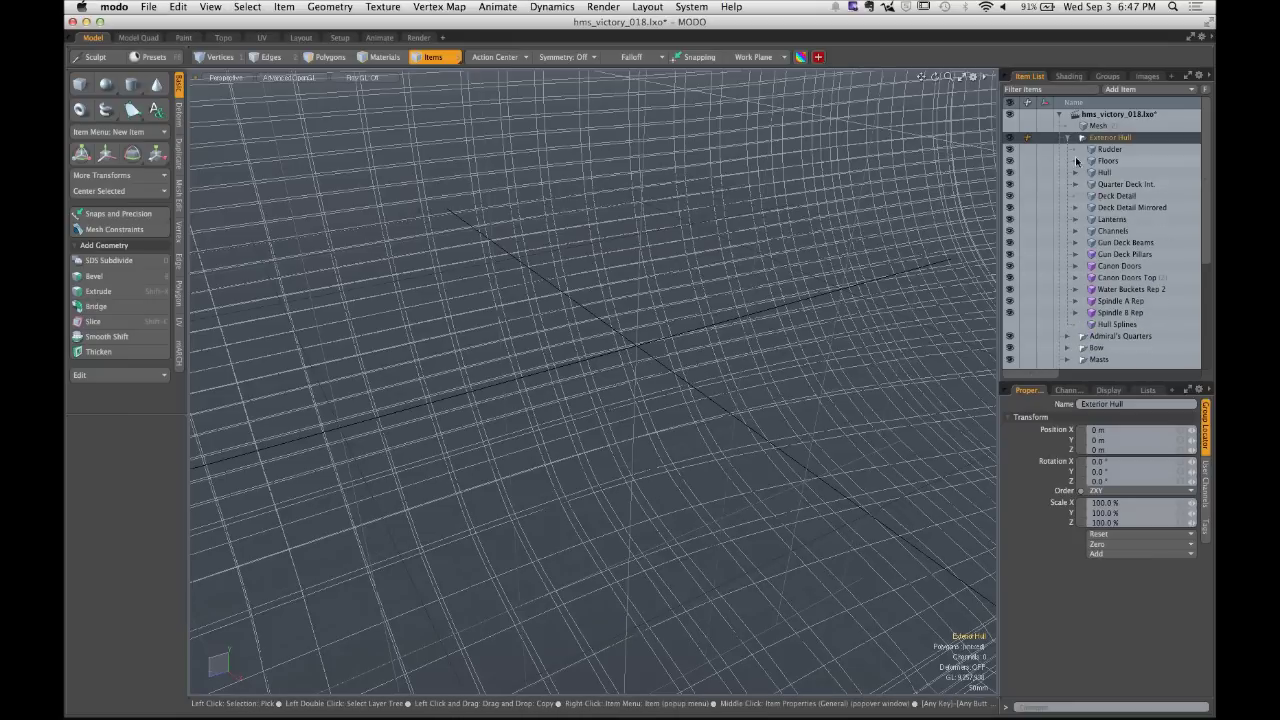
pyautogui.click(1066, 137)
# Select the Admiral's Quarters group, examine its items and those under New Back, and collapse the group again.
pyautogui.click(1095, 150)
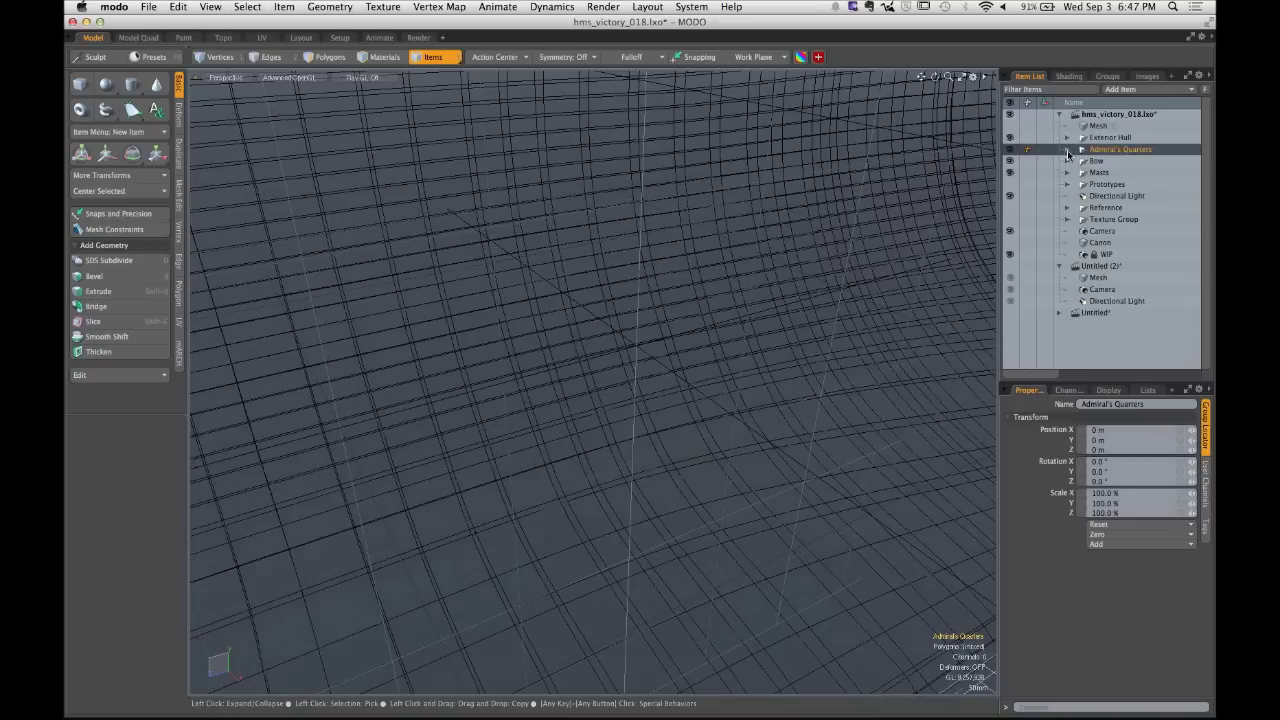
pyautogui.click(1067, 149)
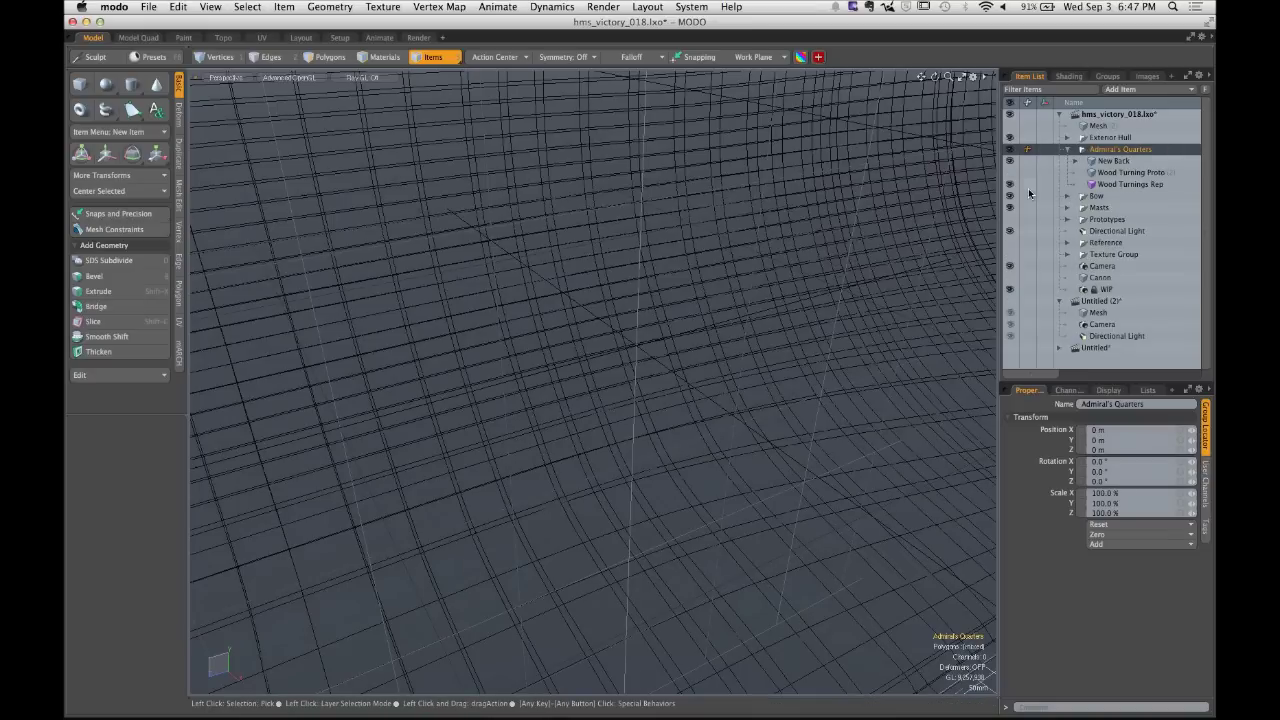
pyautogui.click(1075, 162)
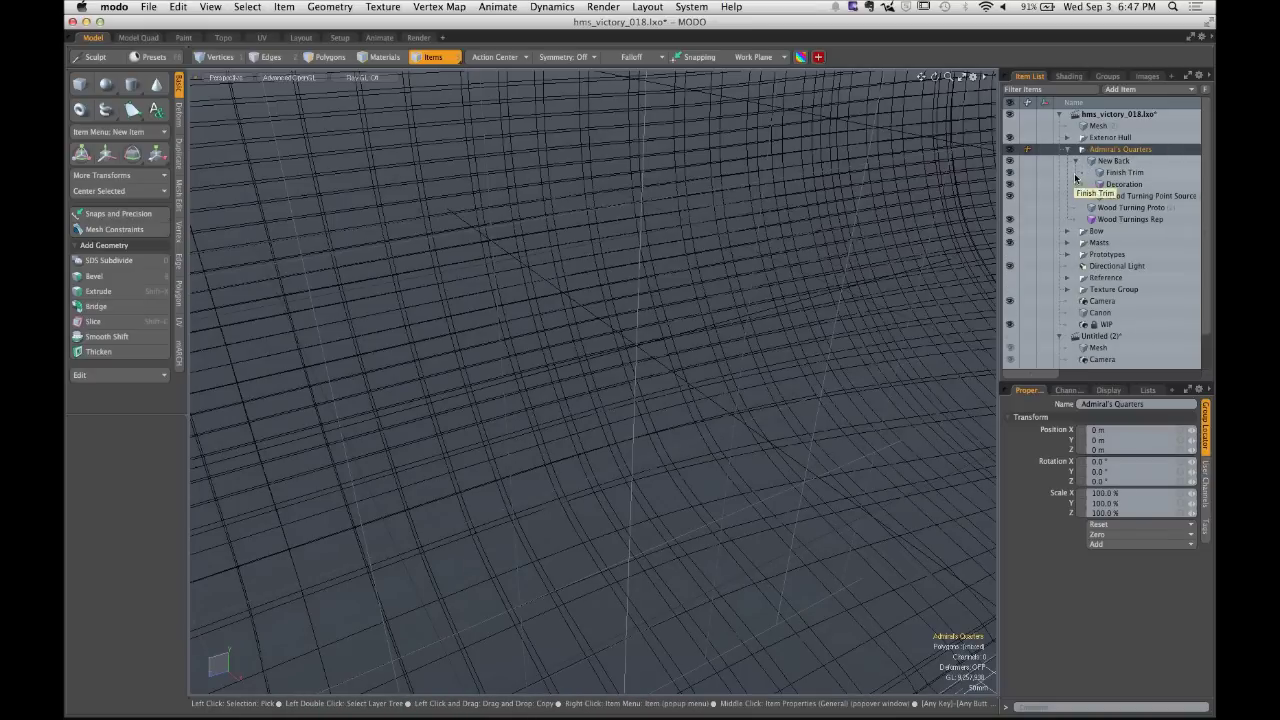
pyautogui.click(1075, 161)
pyautogui.click(1067, 149)
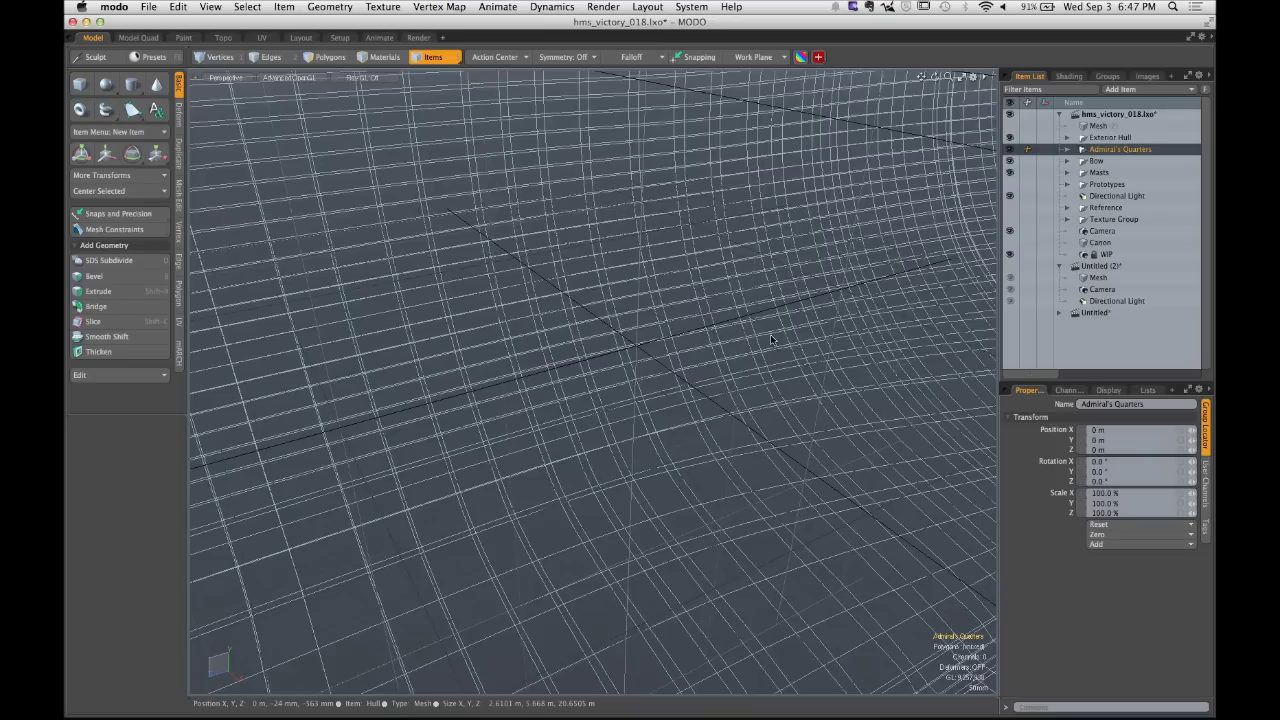
# Clear the item selection and inspect the whole ship from the bow quarter around to the stern galleries.
pyautogui.hotkey('shift', 'a')
pyautogui.moveTo(598, 385); pyautogui.dragTo(800, 380)
pyautogui.keyDown('alt'); pyautogui.moveTo(824, 499); pyautogui.dragTo(547, 535); pyautogui.keyUp('alt')
pyautogui.scroll(4, 588, 524)
pyautogui.click(601, 506)
pyautogui.keyDown('alt'); pyautogui.moveTo(651, 447); pyautogui.dragTo(627, 442); pyautogui.keyUp('alt')
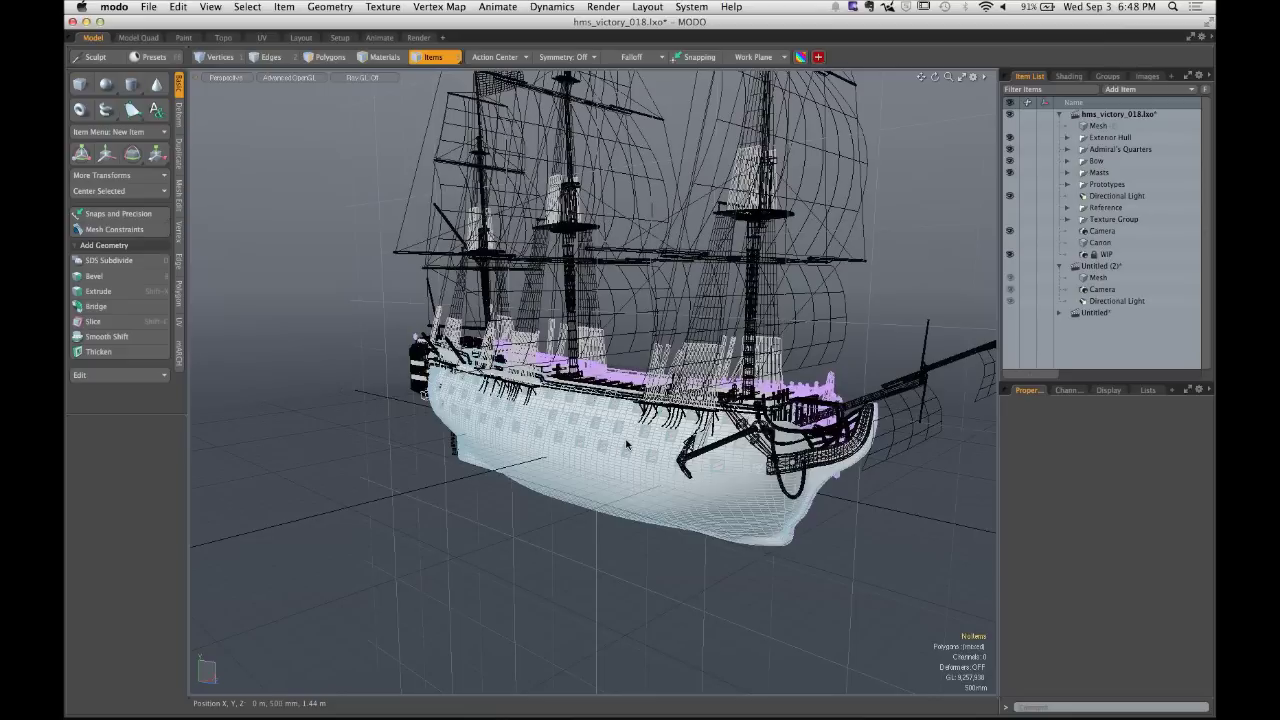
pyautogui.press('alt')
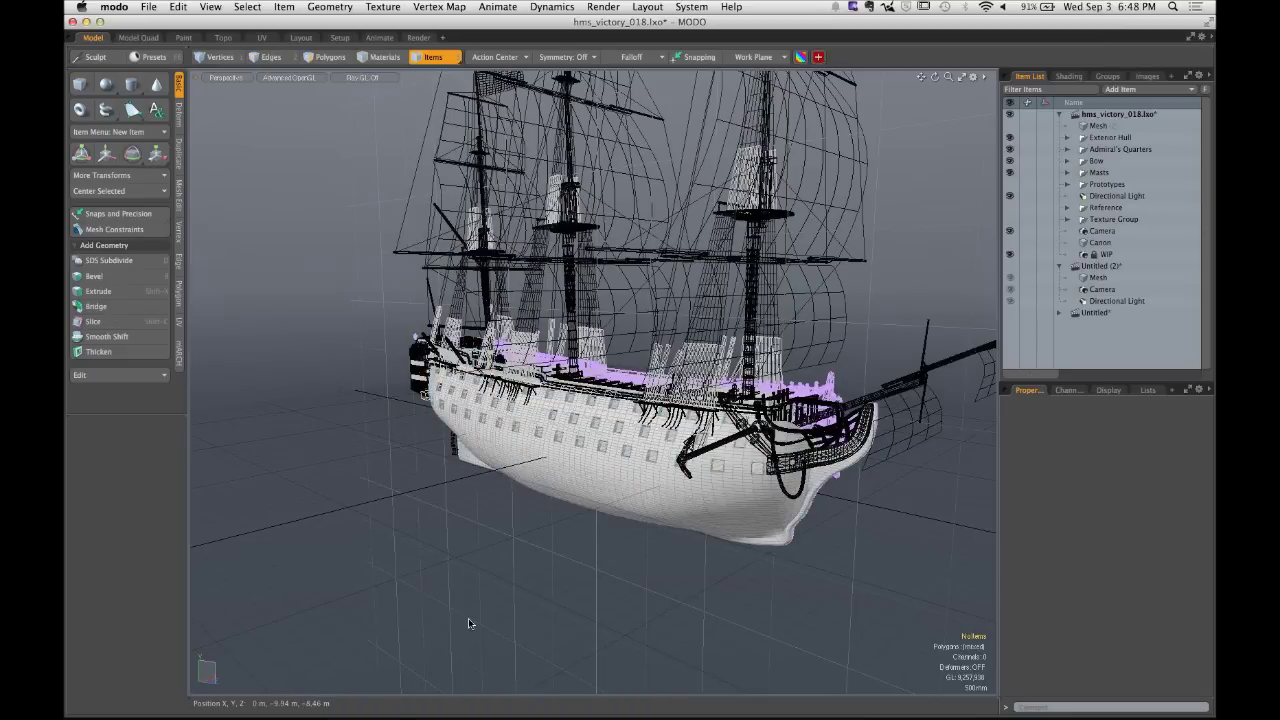
pyautogui.keyDown('alt'); pyautogui.moveTo(440, 429); pyautogui.dragTo(522, 449); pyautogui.keyUp('alt')
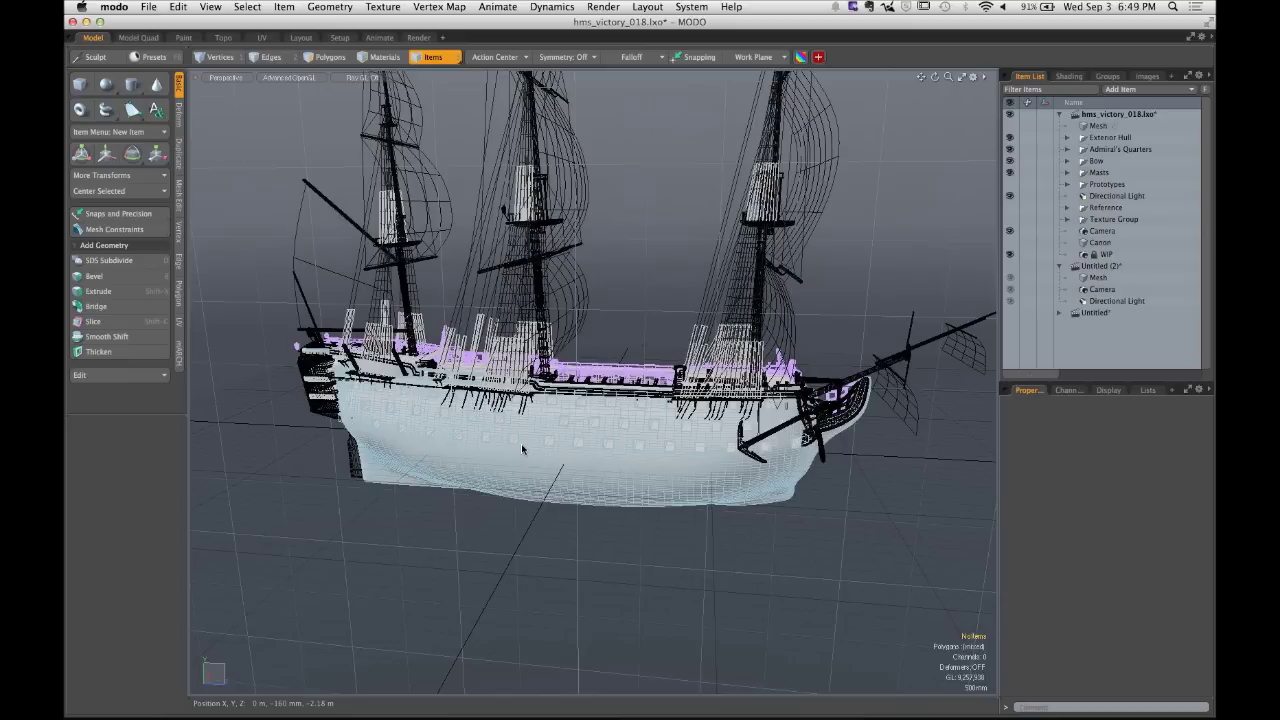
pyautogui.keyDown('ctrl'); pyautogui.keyDown('alt'); pyautogui.moveTo(521, 443); pyautogui.dragTo(673, 392); pyautogui.keyUp('alt'); pyautogui.keyUp('ctrl')
pyautogui.moveTo(673, 392)
pyautogui.keyDown('alt'); pyautogui.keyDown('shift'); pyautogui.mouseDown()
pyautogui.moveTo(651, 405)
pyautogui.moveTo(686, 366)
pyautogui.moveTo(660, 397)
pyautogui.mouseUp(); pyautogui.keyUp('shift'); pyautogui.keyUp('alt')
pyautogui.moveTo(660, 397)
pyautogui.keyDown('alt'); pyautogui.keyDown('shift'); pyautogui.mouseDown()
pyautogui.moveTo(686, 421)
pyautogui.moveTo(651, 409)
pyautogui.mouseUp(); pyautogui.keyUp('shift'); pyautogui.keyUp('alt')
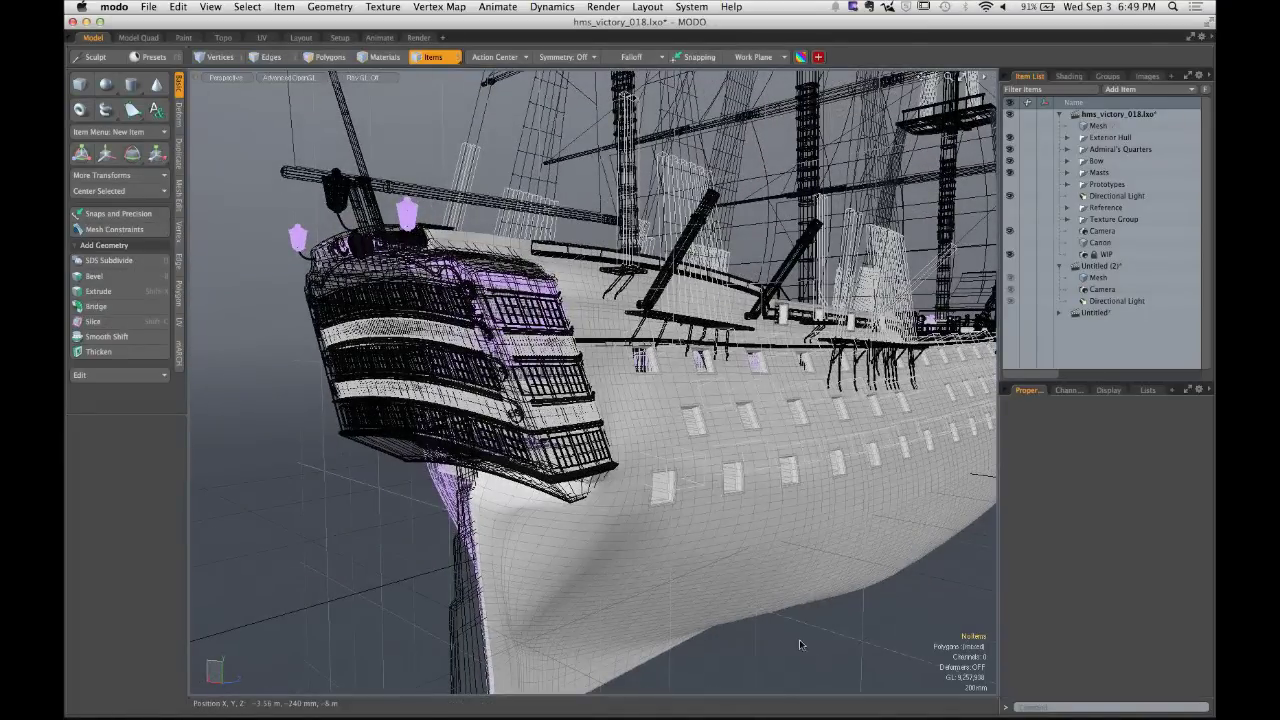
# Preview the ship's stern with RayGL in the viewport and turn RayGL off again.
pyautogui.click(370, 78)
pyautogui.click(398, 100)
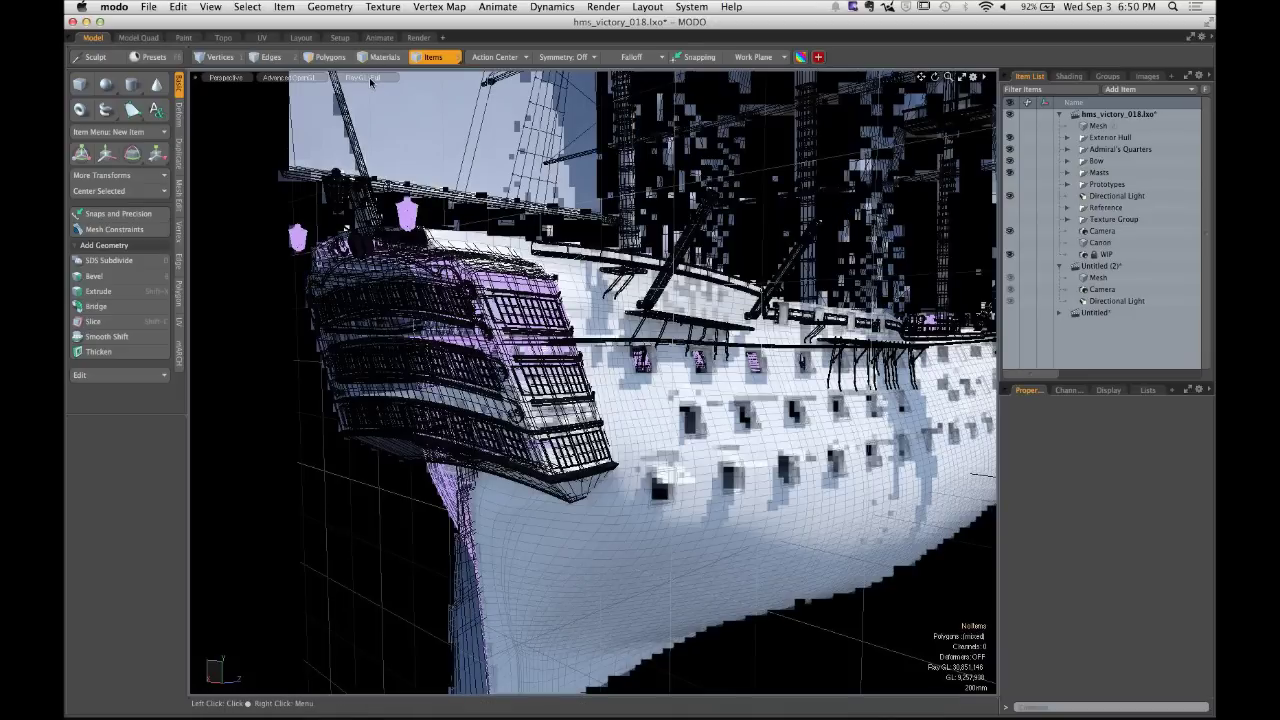
pyautogui.click(368, 78)
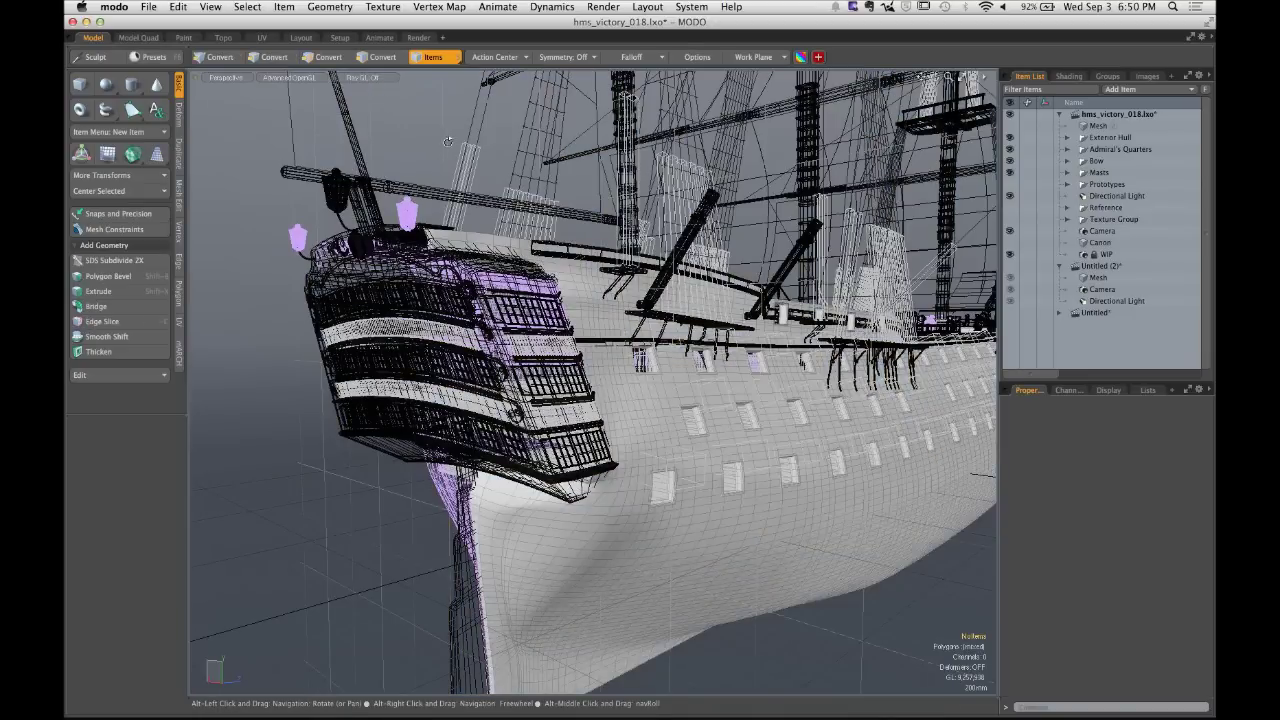
# Set the 3D viewport's Replicators display option to All.
pyautogui.keyDown('alt'); pyautogui.moveTo(449, 143); pyautogui.dragTo(464, 222); pyautogui.keyUp('alt')
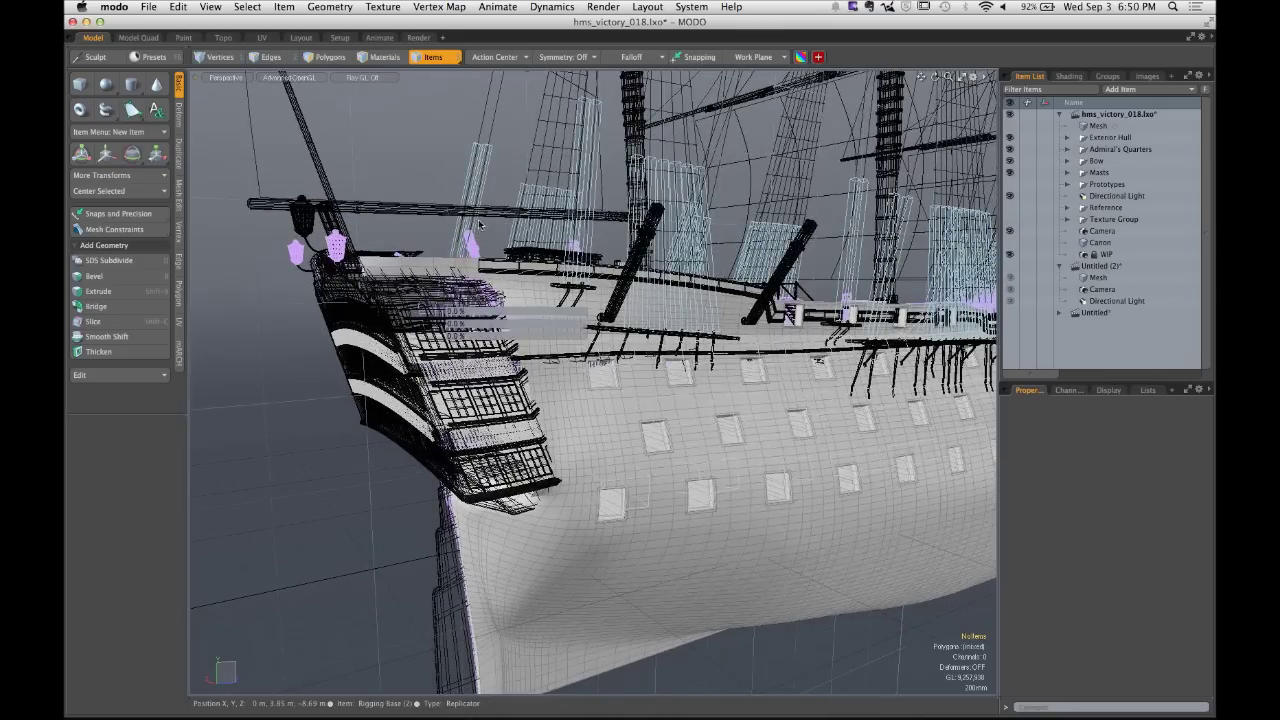
pyautogui.press('o')
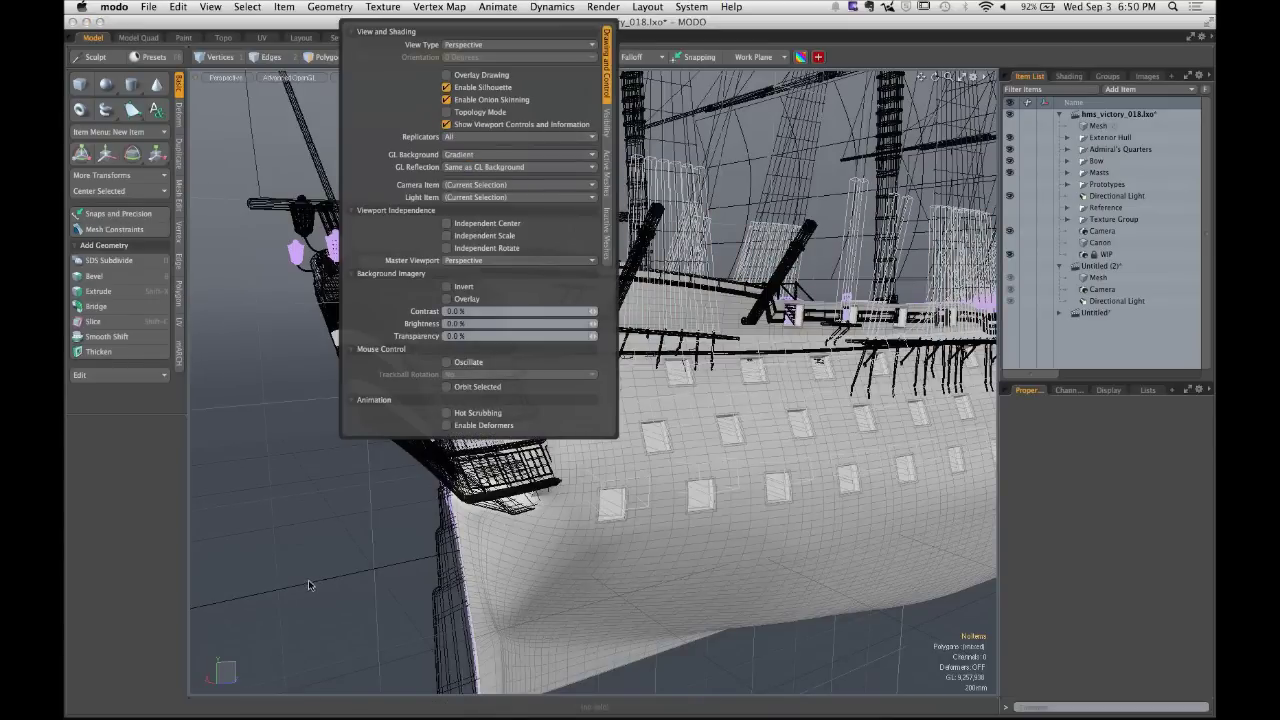
pyautogui.click(358, 562)
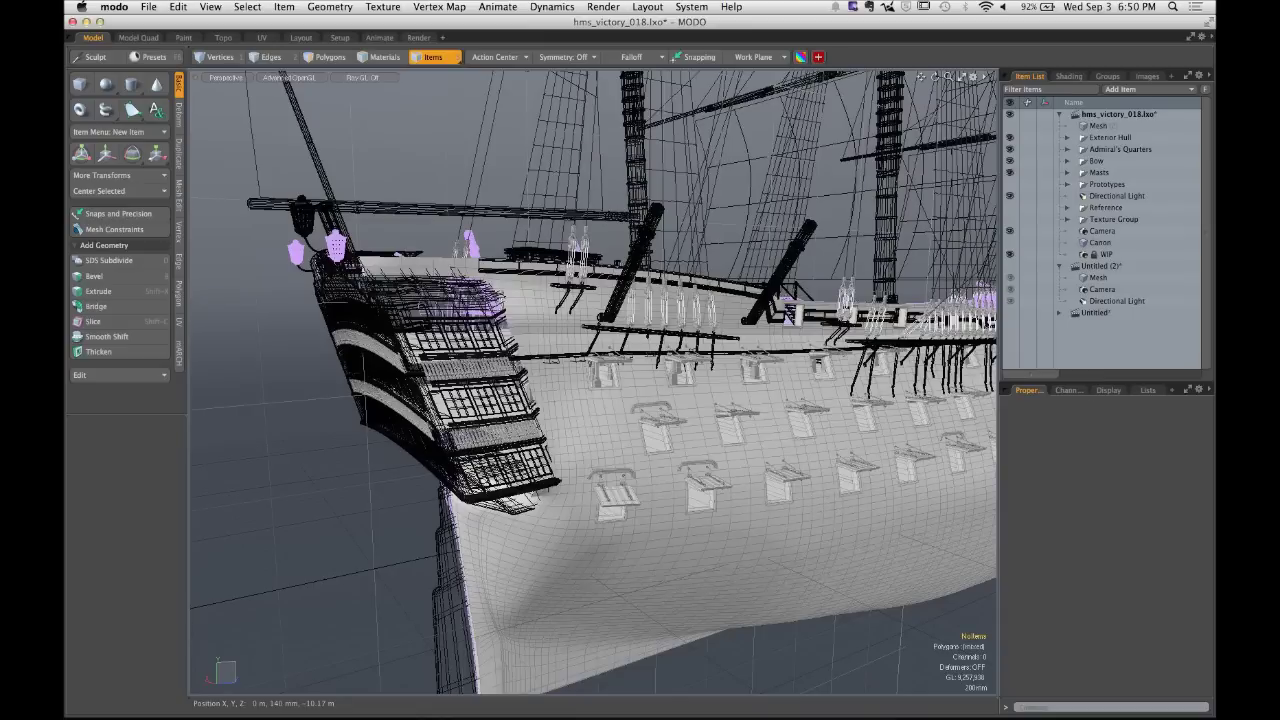
pyautogui.click(1125, 138)
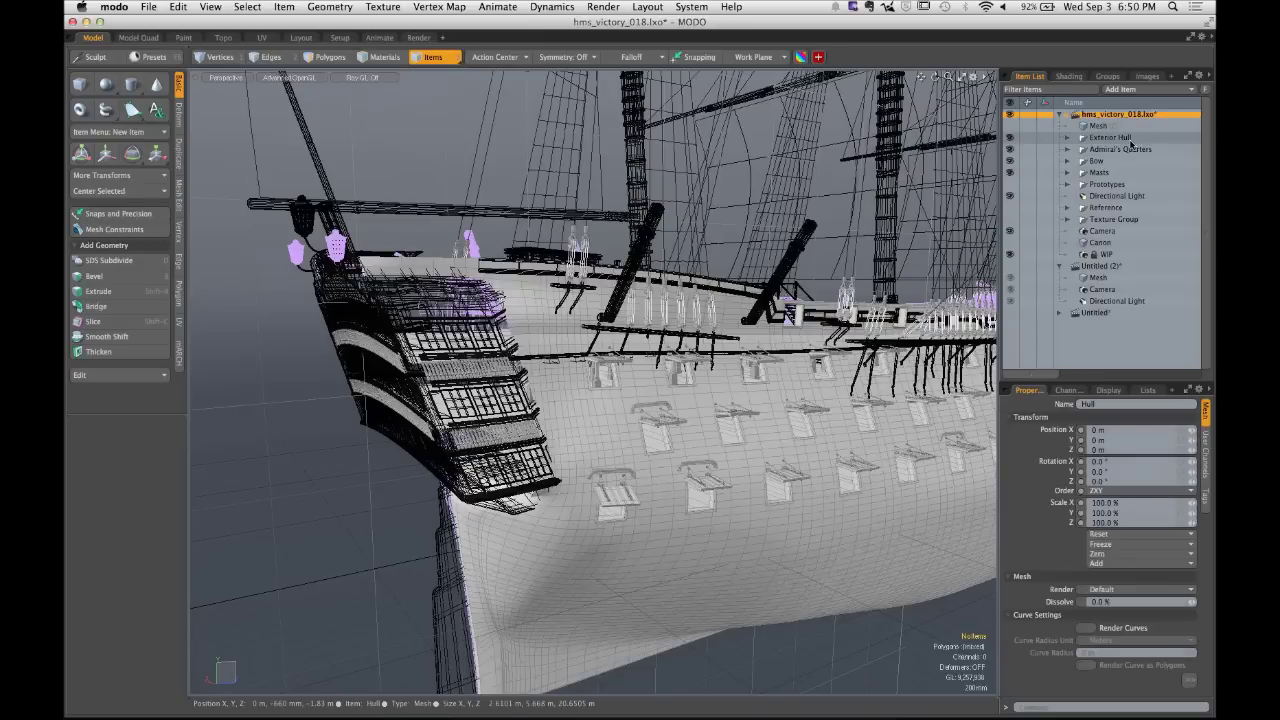
pyautogui.click(1131, 141)
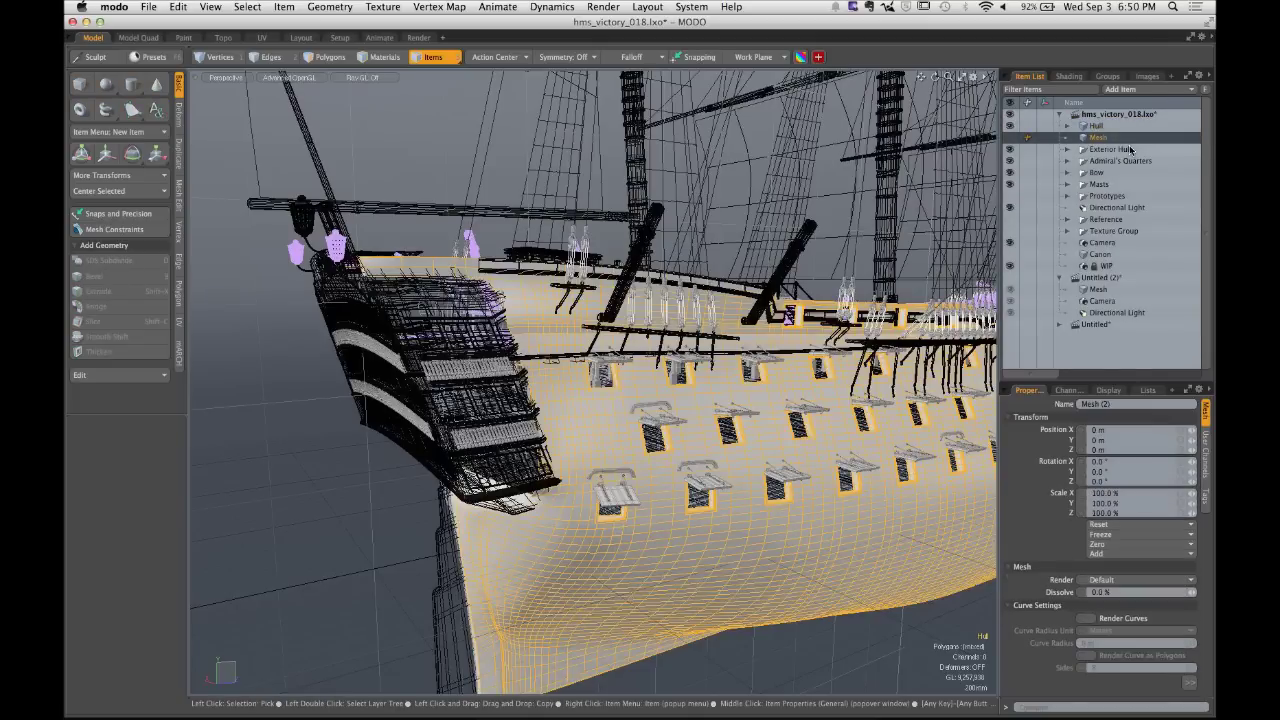
pyautogui.press('super+z')
# Select the Exterior Hull, Admiral's Quarters, Bow and Masts groups, examine the gun ports and decks, and clear the selection.
pyautogui.moveTo(1121, 181); pyautogui.dragTo(1121, 165)
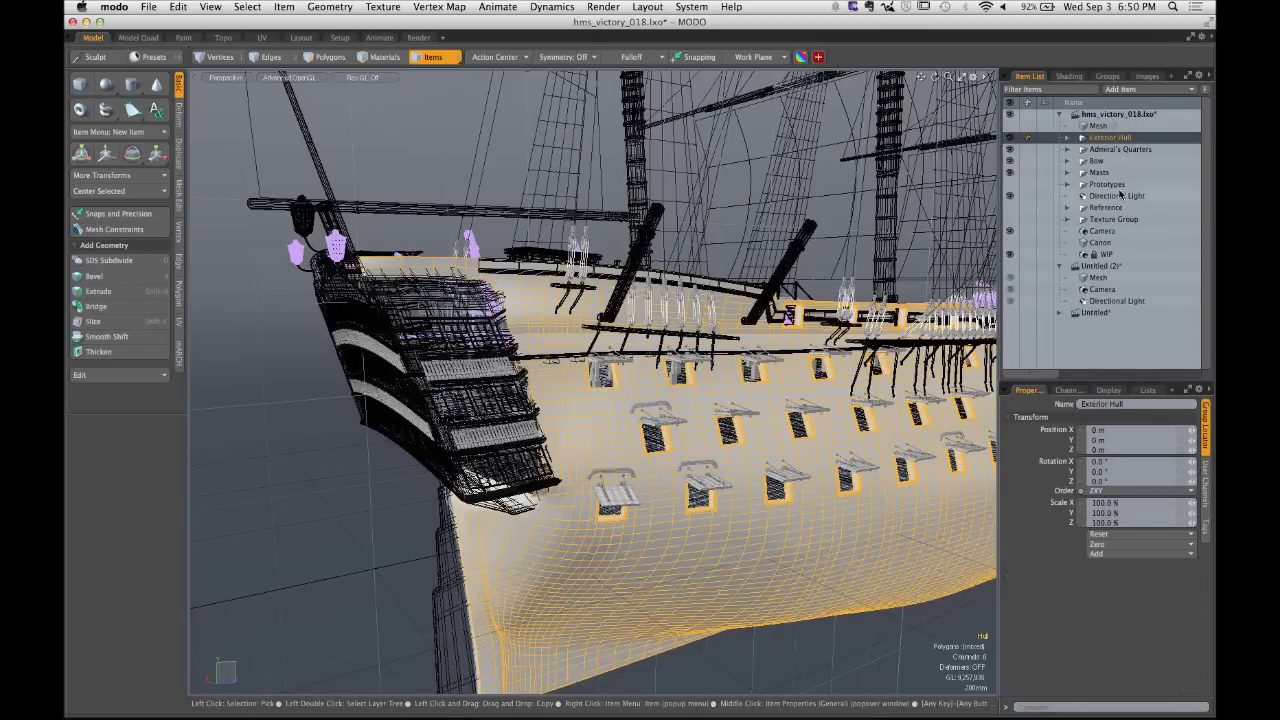
pyautogui.keyDown('shift'); pyautogui.click(1100, 172); pyautogui.keyUp('shift')
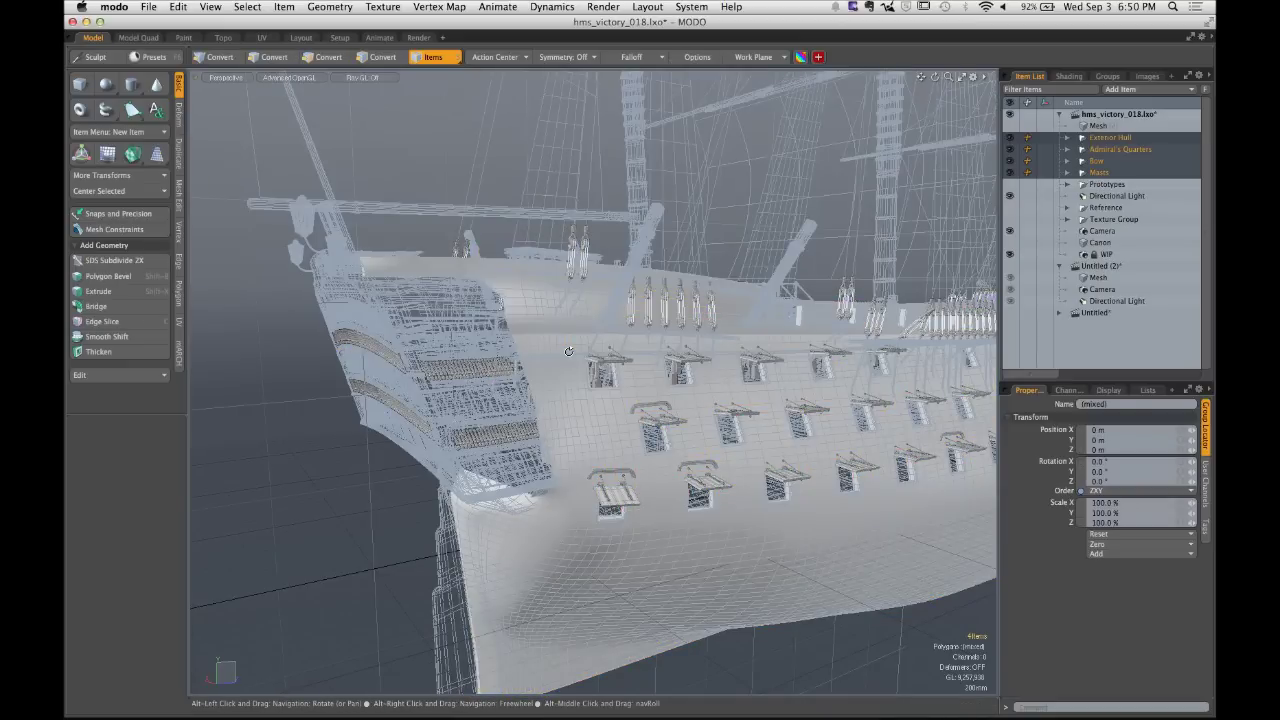
pyautogui.keyDown('alt'); pyautogui.moveTo(568, 351); pyautogui.dragTo(706, 398); pyautogui.keyUp('alt')
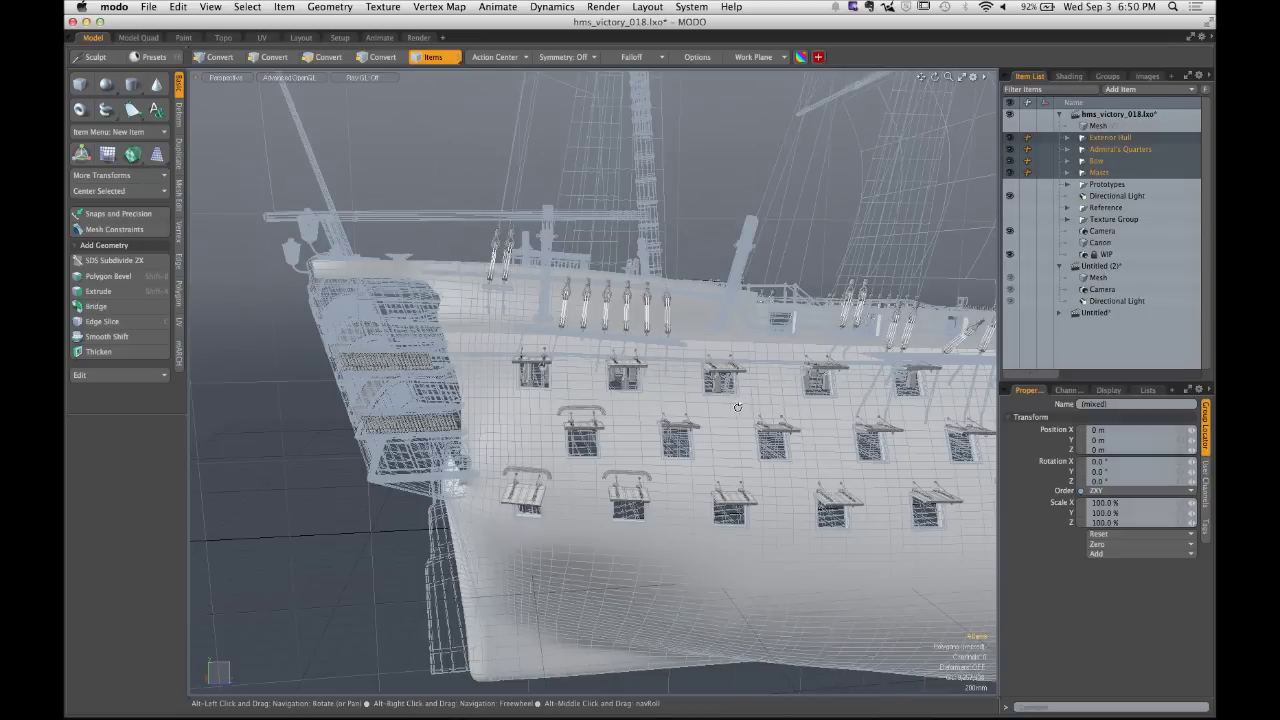
pyautogui.keyDown('alt'); pyautogui.moveTo(738, 408); pyautogui.dragTo(695, 405); pyautogui.keyUp('alt')
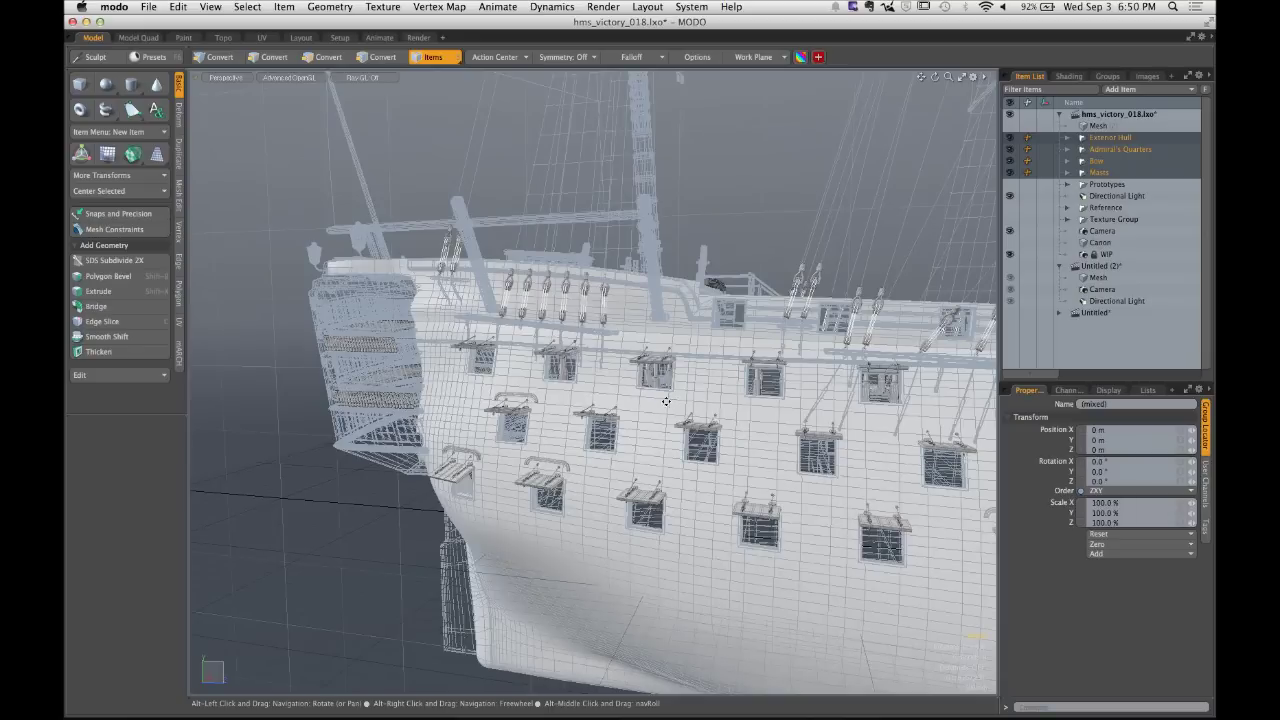
pyautogui.keyDown('alt'); pyautogui.moveTo(636, 398); pyautogui.dragTo(632, 400); pyautogui.keyUp('alt')
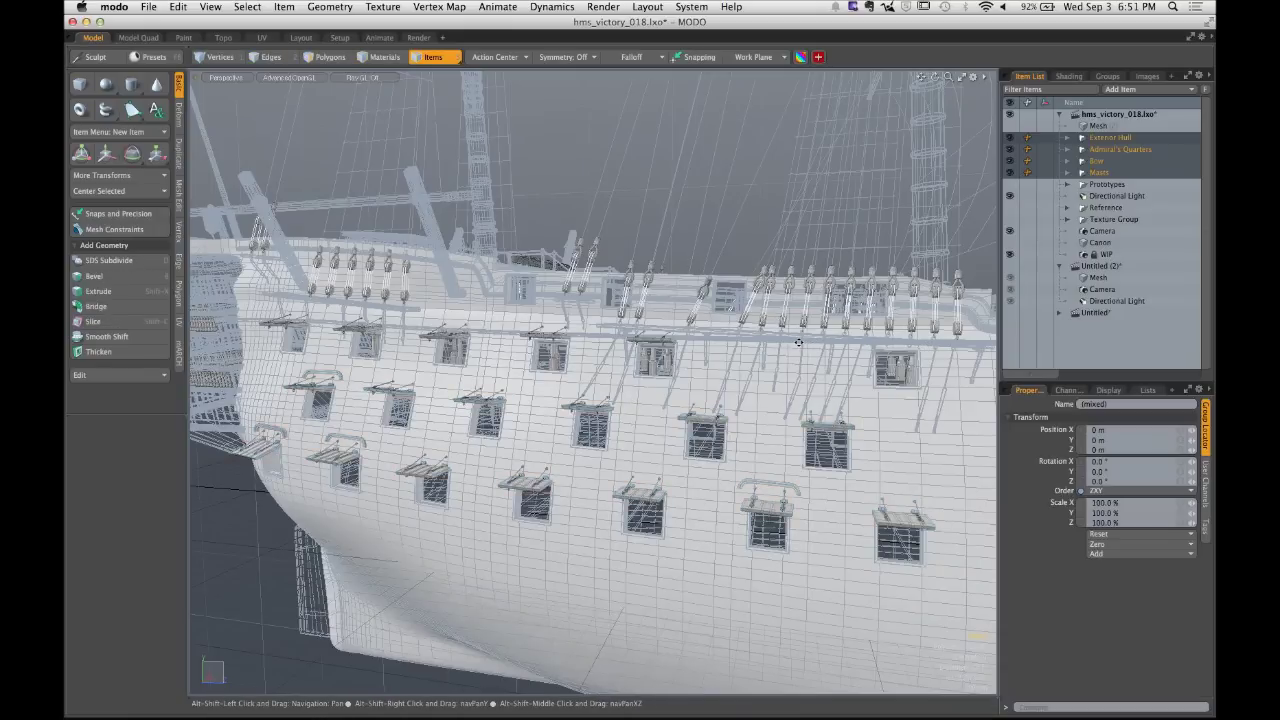
pyautogui.keyDown('alt'); pyautogui.keyDown('shift'); pyautogui.moveTo(797, 343); pyautogui.dragTo(613, 346); pyautogui.keyUp('shift'); pyautogui.keyUp('alt')
pyautogui.keyDown('alt'); pyautogui.keyDown('shift'); pyautogui.moveTo(801, 372); pyautogui.dragTo(813, 257); pyautogui.keyUp('shift'); pyautogui.keyUp('alt')
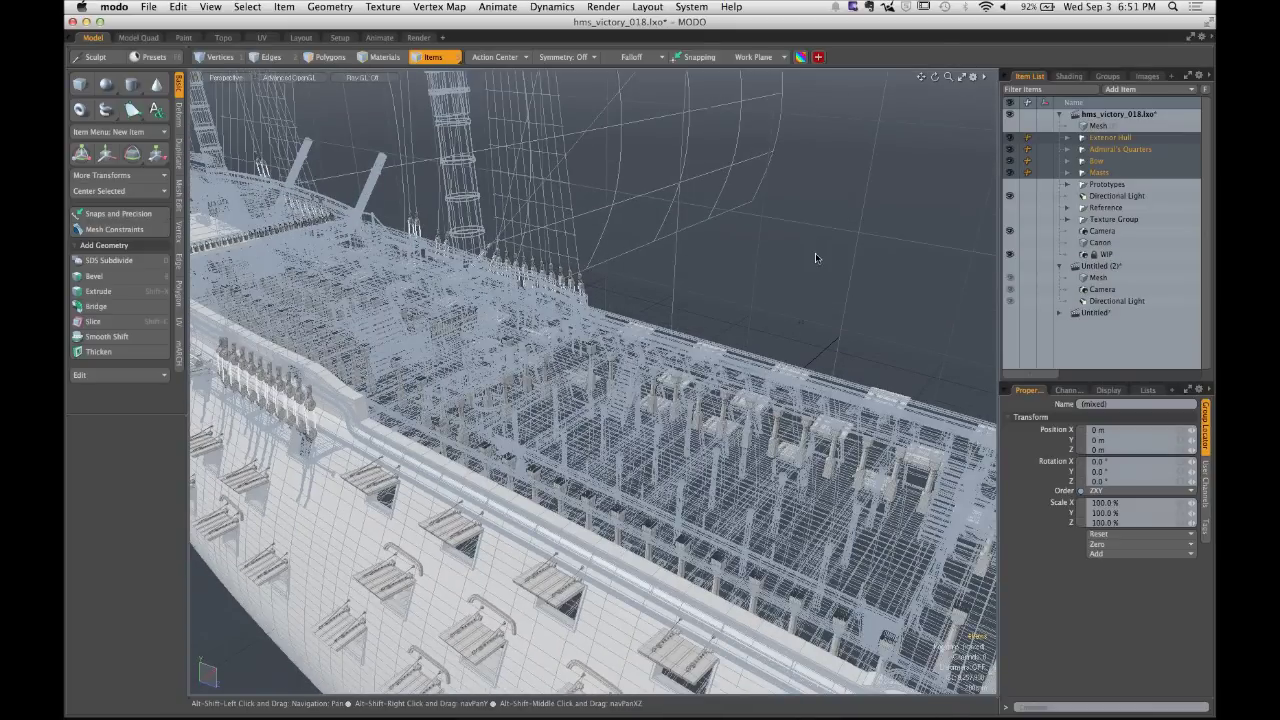
pyautogui.click(815, 258)
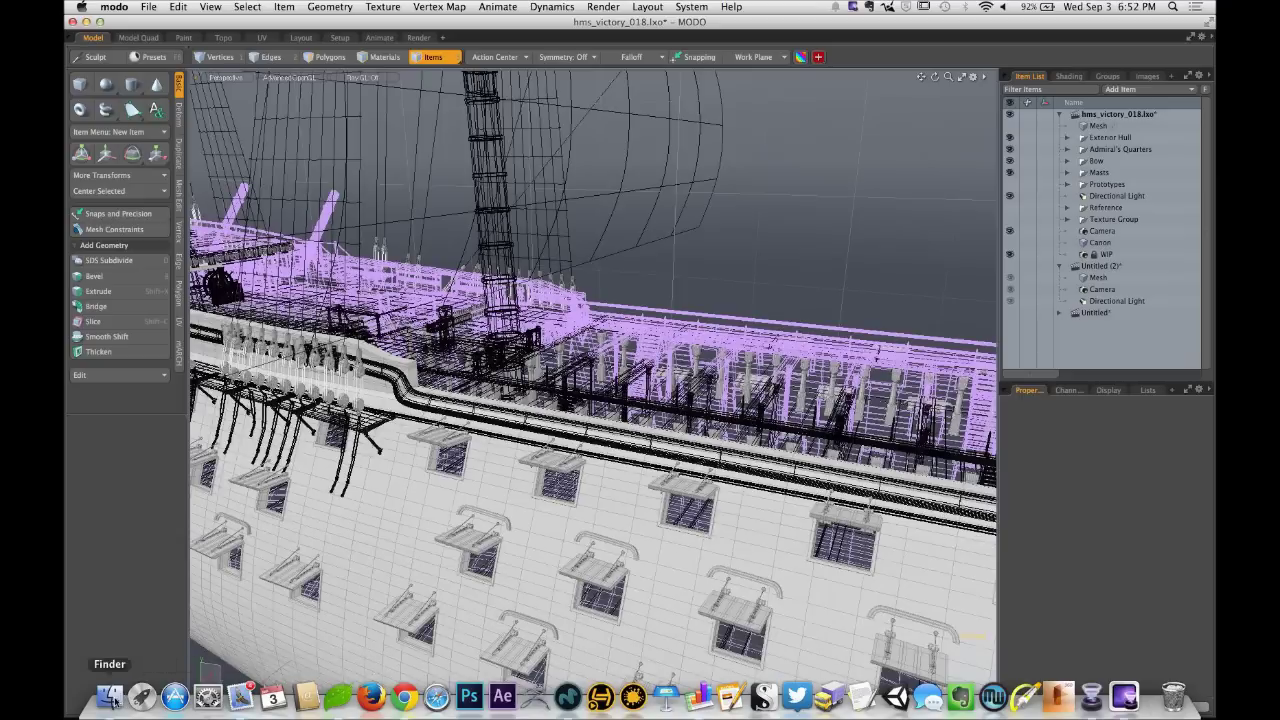
# Switch to Finder and open the RENDERS folder of HMS_VICTORY, inside MODELS in the 3D STUFF folder.
pyautogui.click(112, 697)
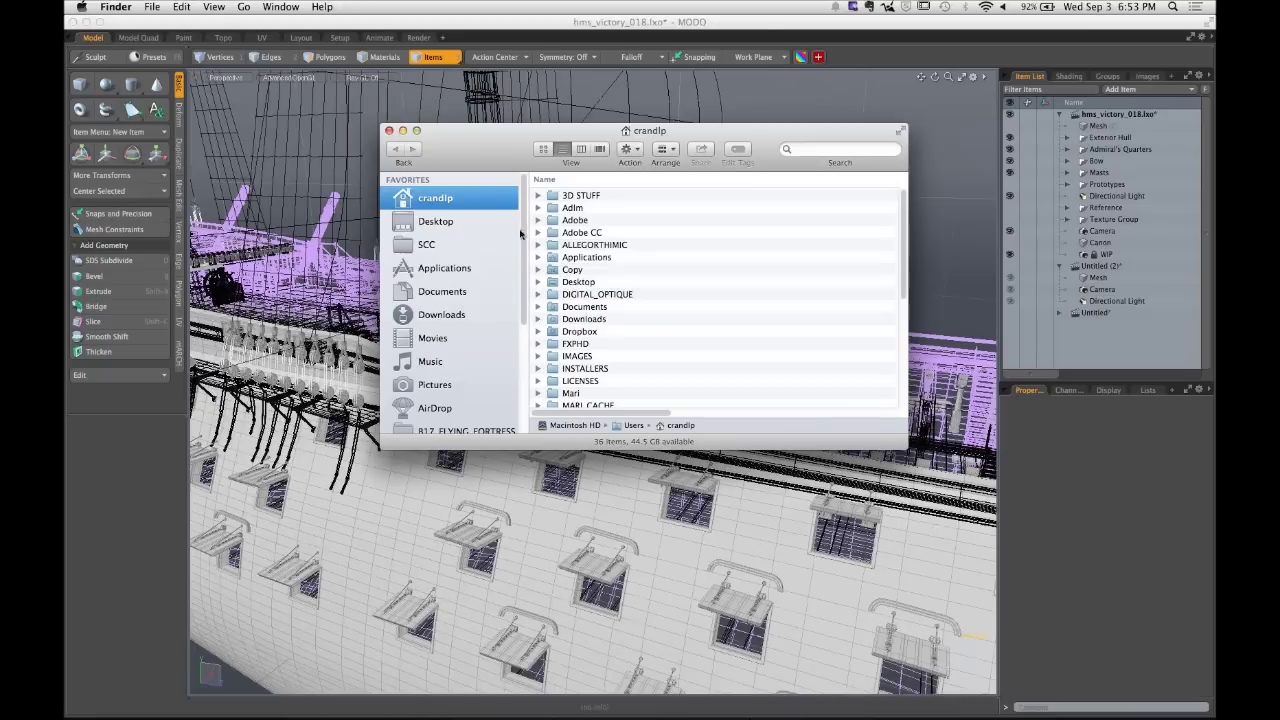
pyautogui.doubleClick(587, 197)
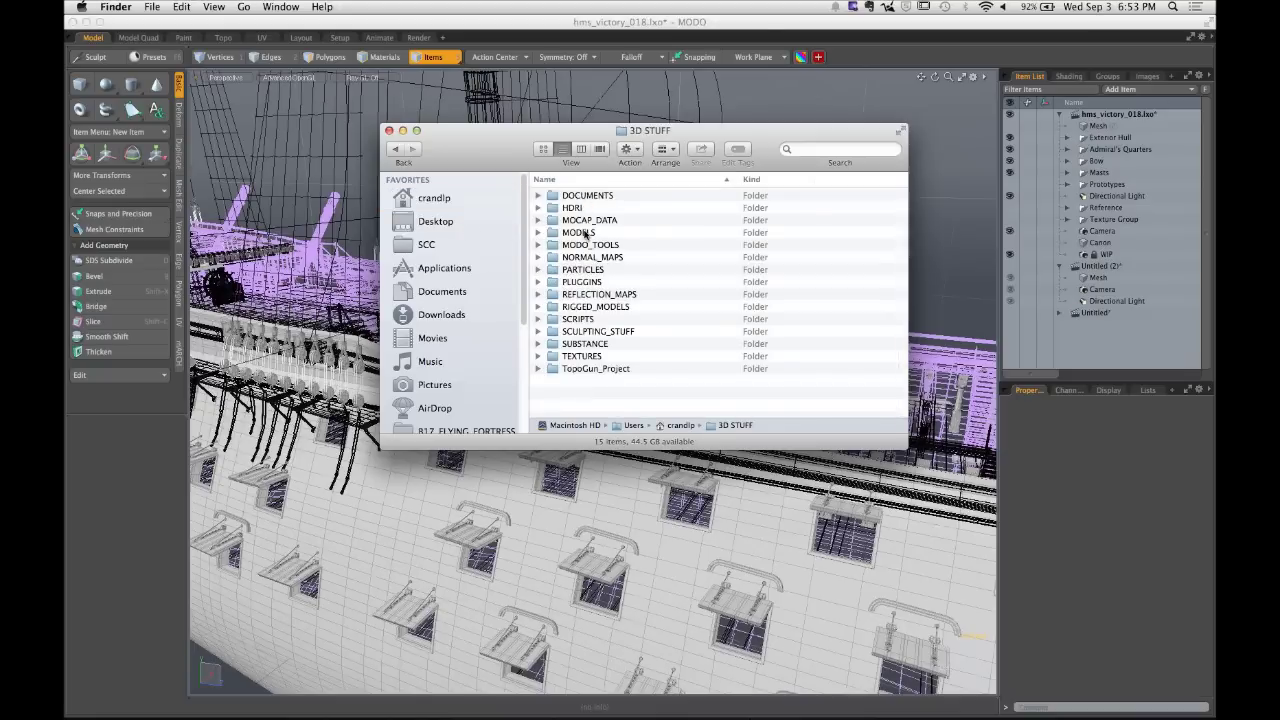
pyautogui.doubleClick(585, 232)
pyautogui.scroll(-5, 593, 262)
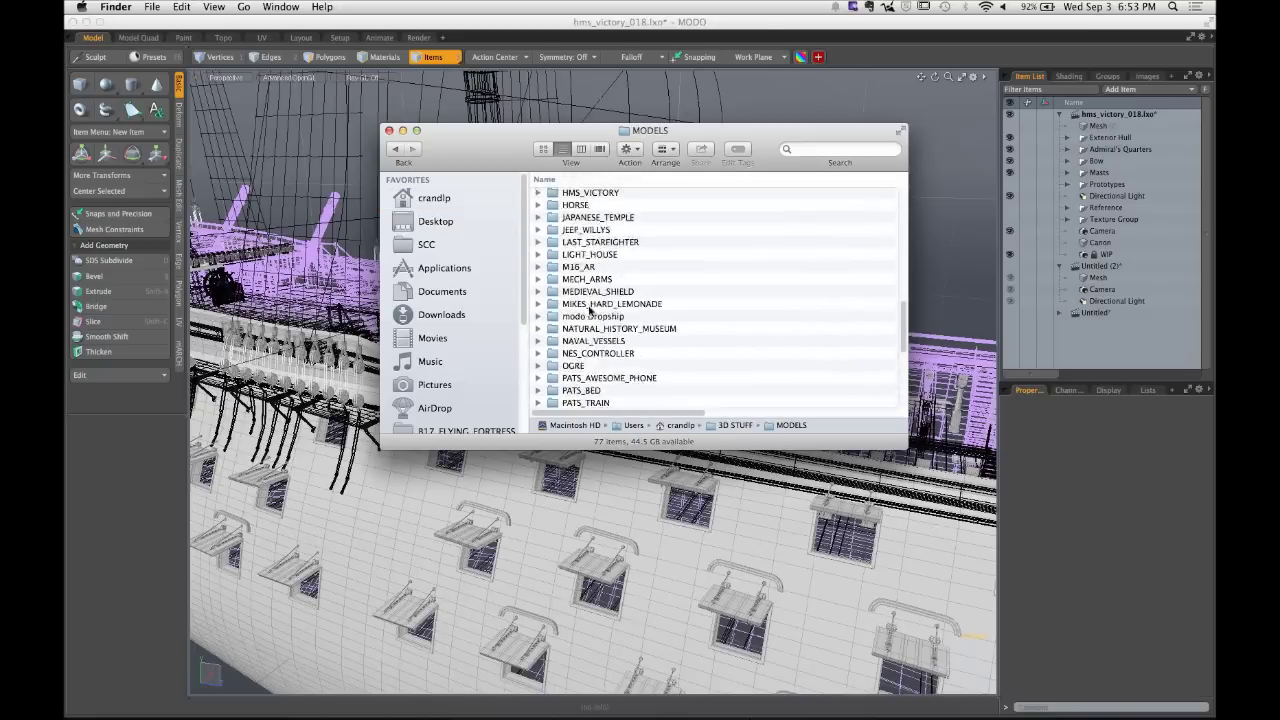
pyautogui.scroll(6, 590, 300)
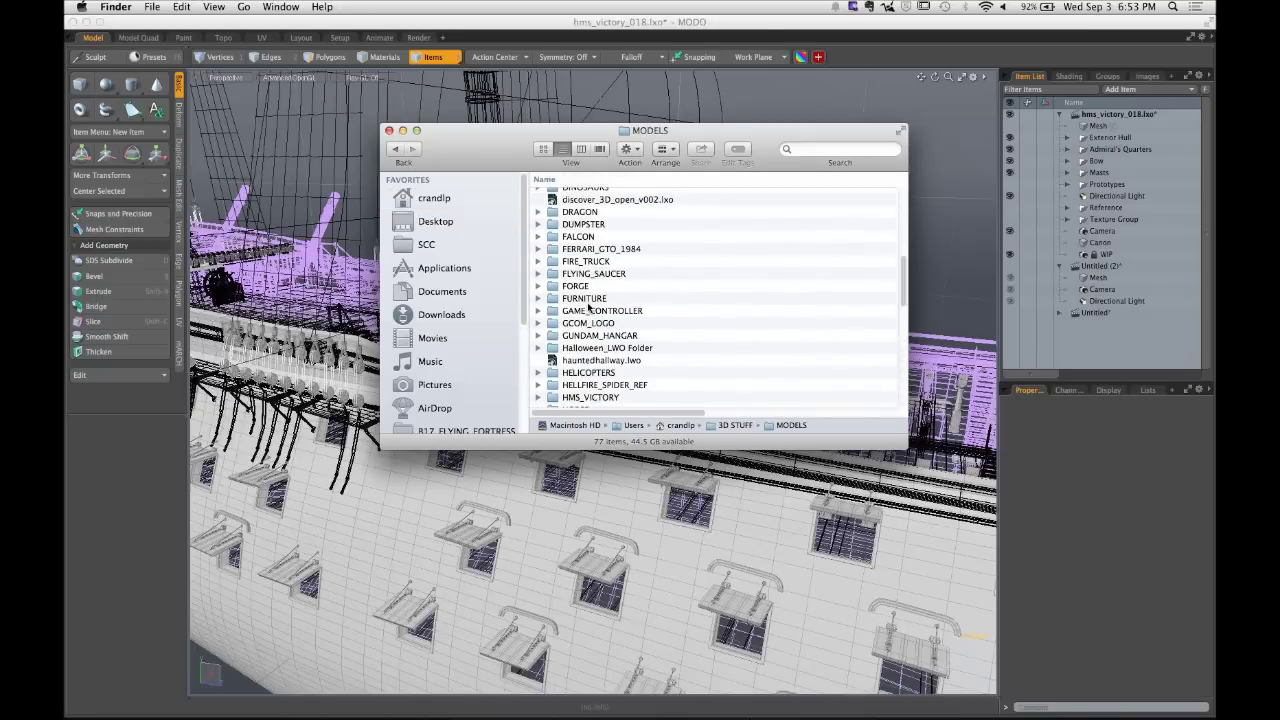
pyautogui.scroll(-1, 608, 316)
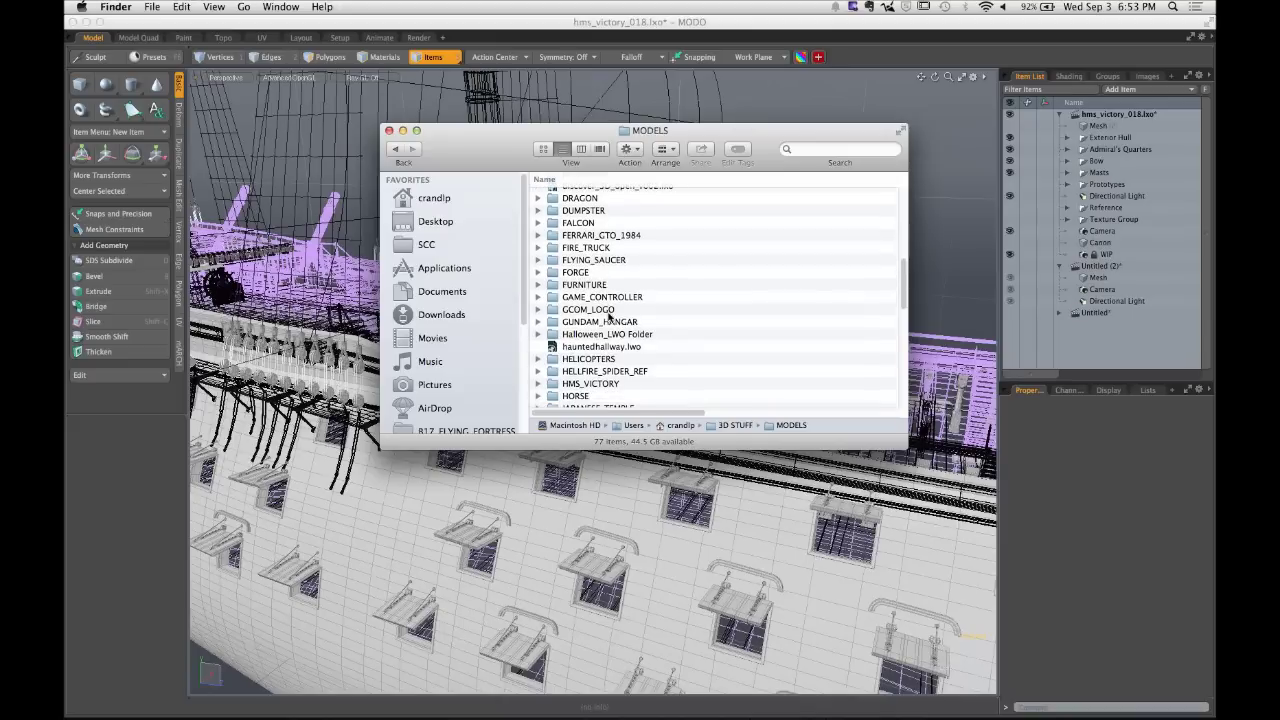
pyautogui.doubleClick(600, 388)
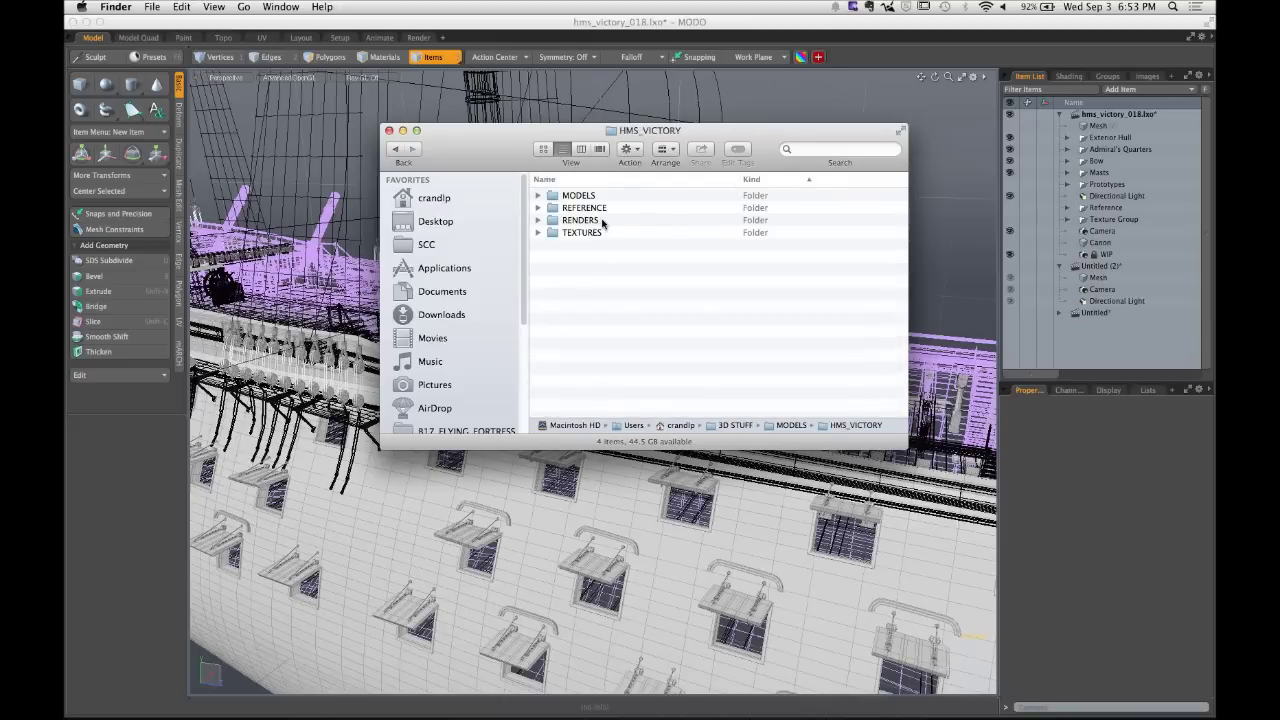
pyautogui.doubleClick(600, 222)
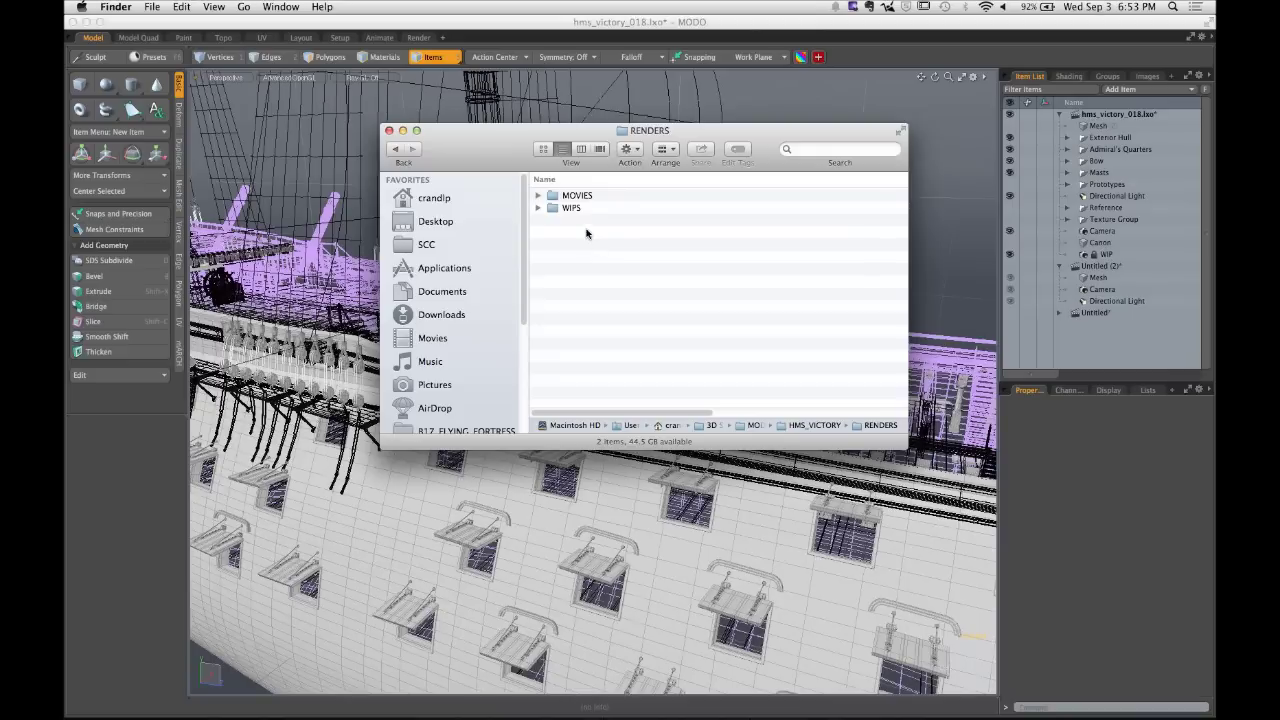
# Expand the WIPS folder and enlarge the Finder window so the render files are listed.
pyautogui.click(538, 207)
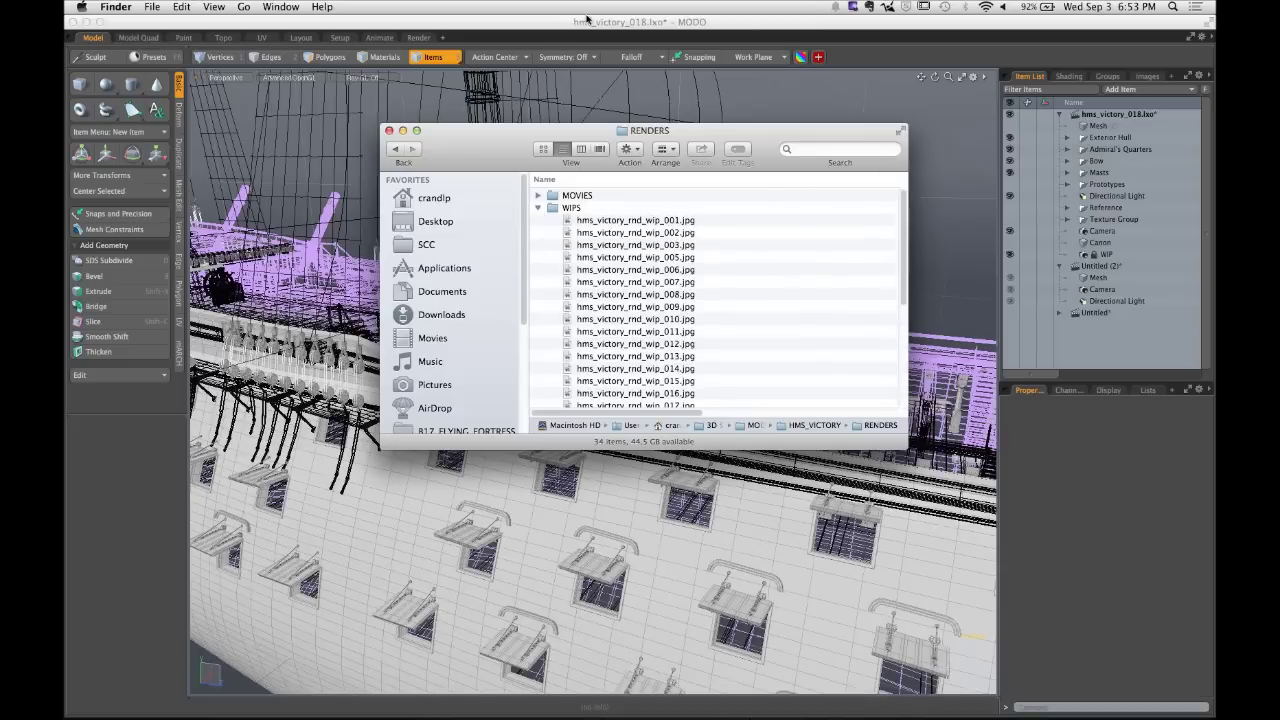
pyautogui.moveTo(506, 140); pyautogui.dragTo(438, 77)
pyautogui.moveTo(836, 390); pyautogui.dragTo(993, 610)
# Preview the renders hms_victory_rnd_wip_032.JPG, 031 and 030 one after another and close the preview.
pyautogui.click(604, 540)
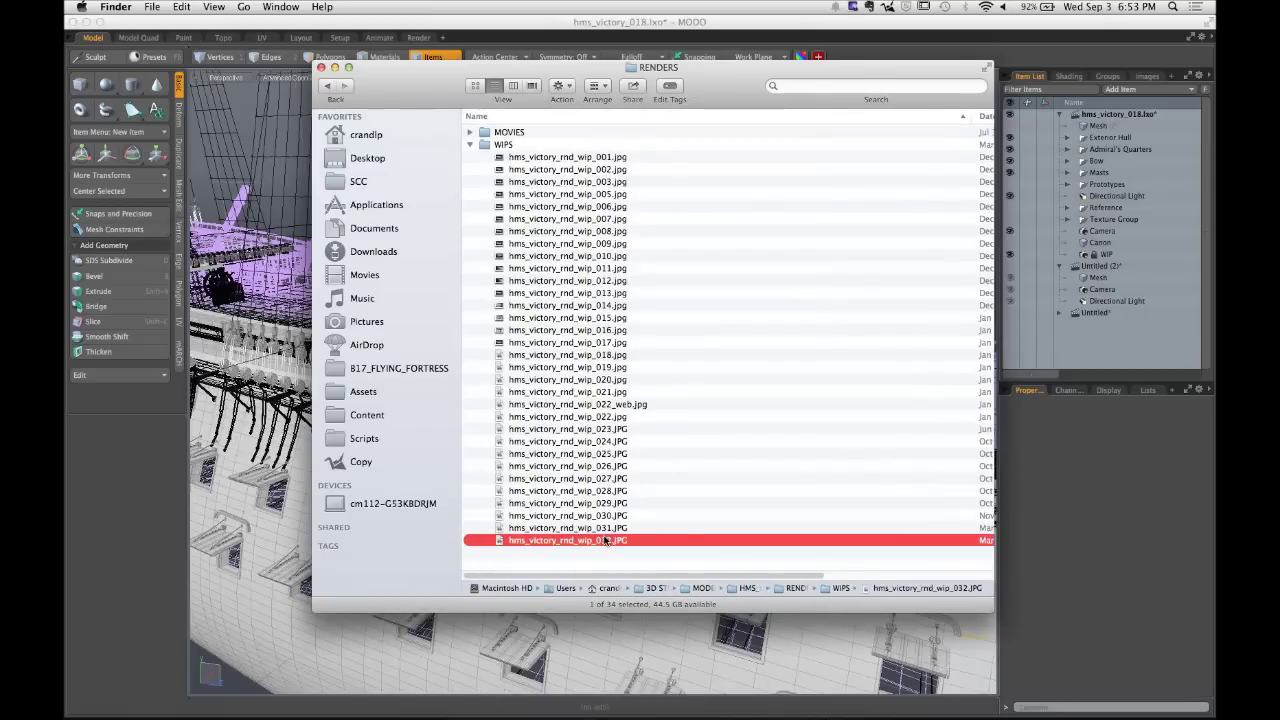
pyautogui.press('space')
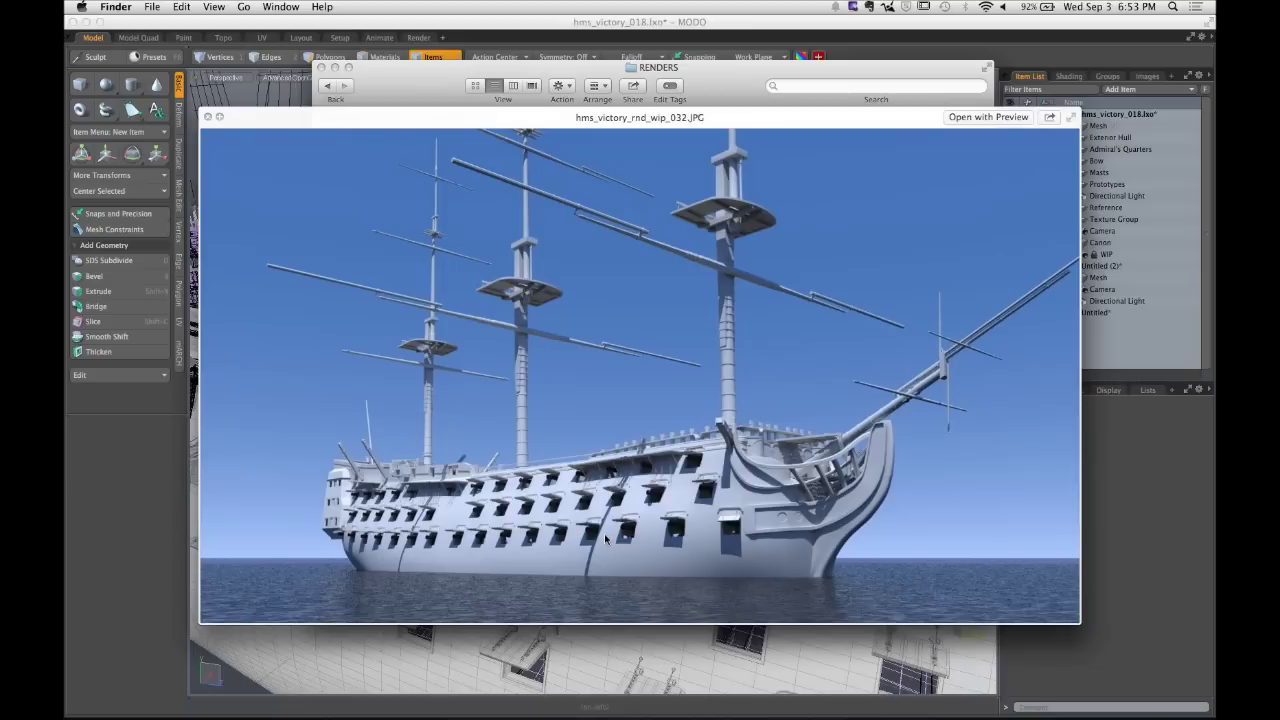
pyautogui.press('space')
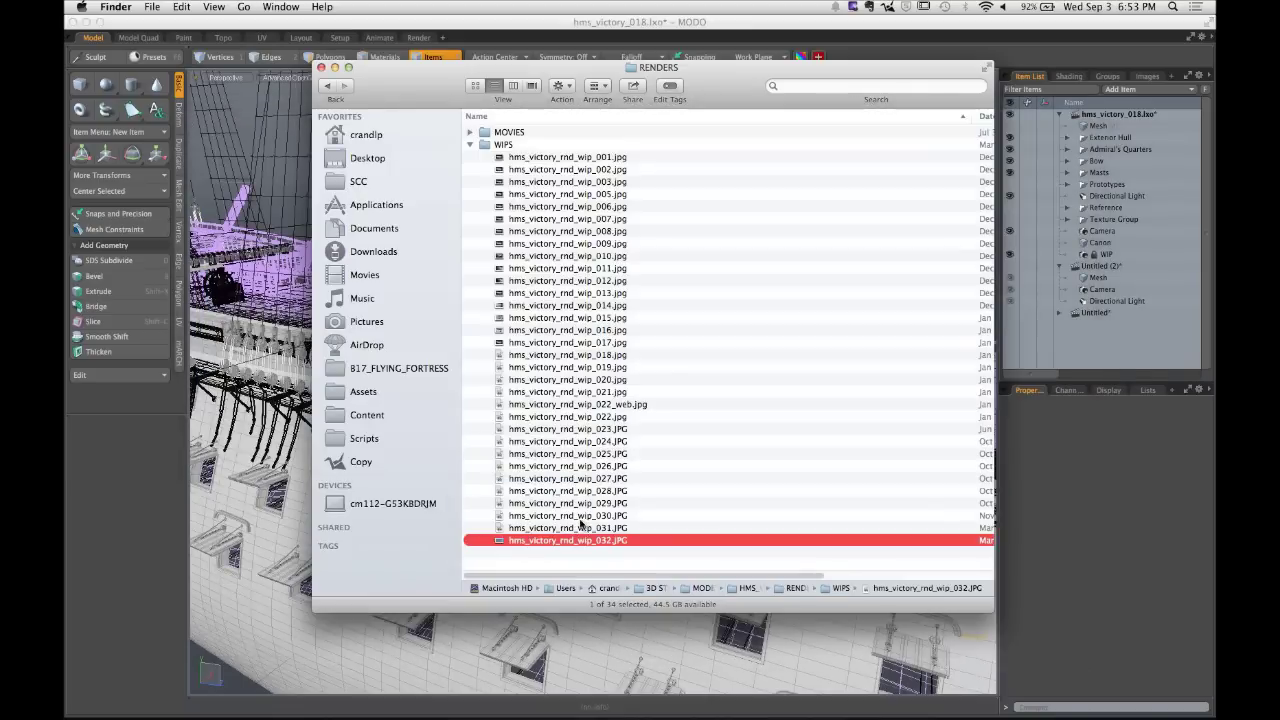
pyautogui.click(583, 528)
pyautogui.press('space')
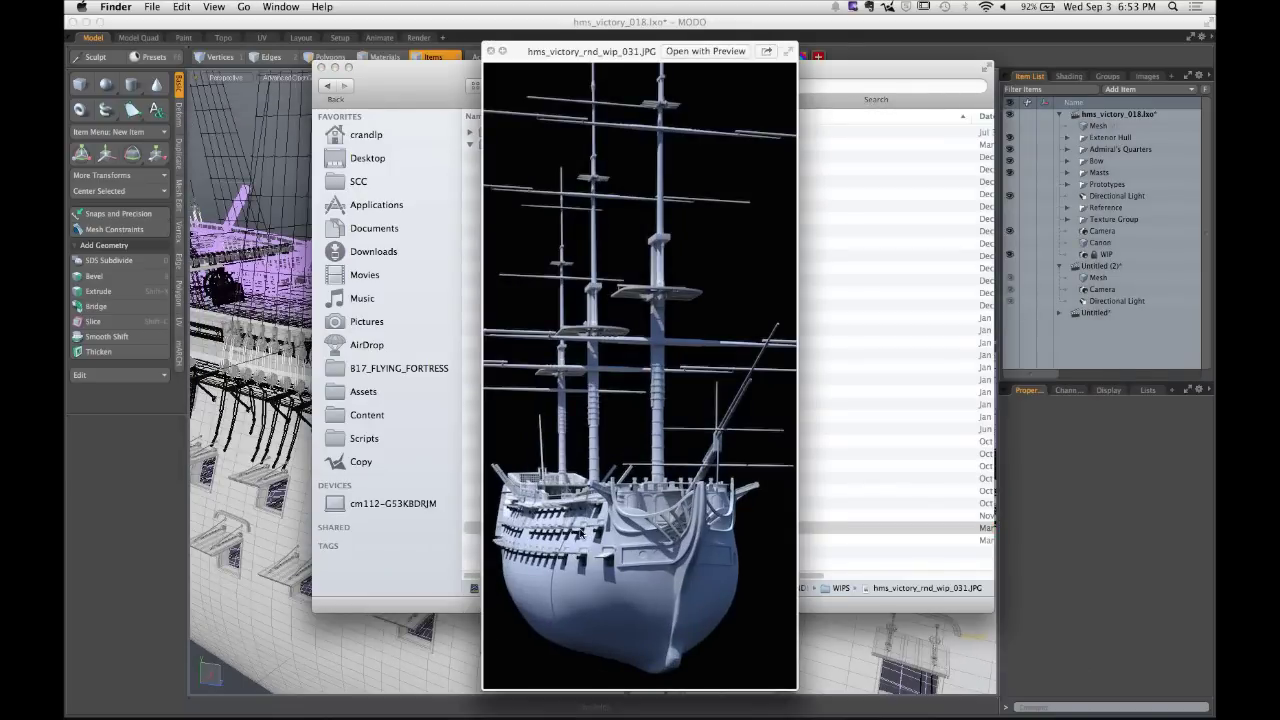
pyautogui.press('Up')
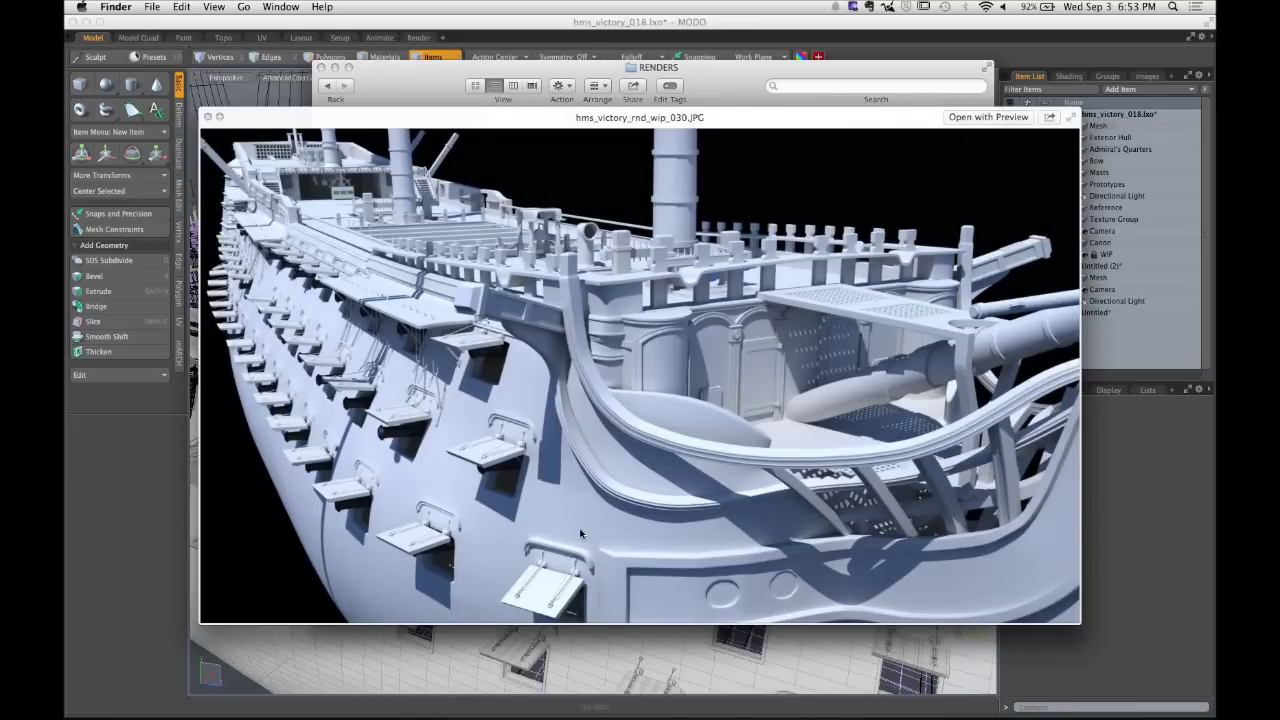
pyautogui.press('space')
pyautogui.press('space')
pyautogui.press('space')
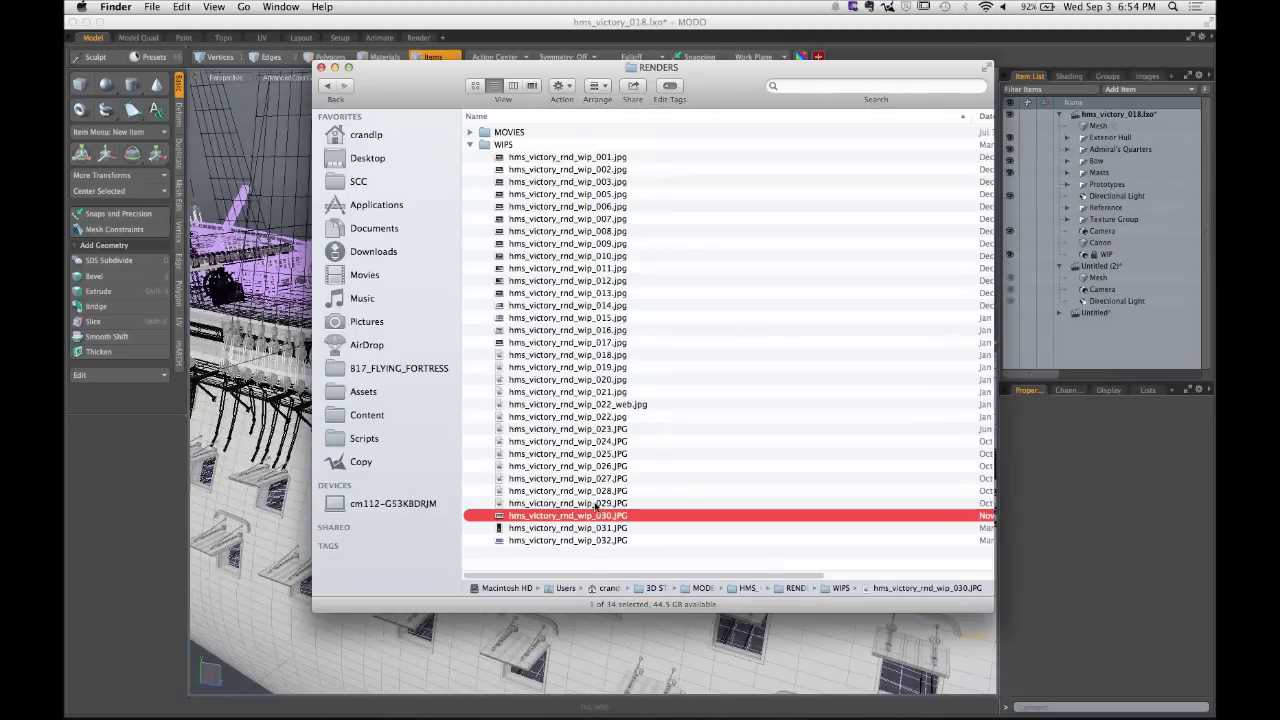
# Preview the renders from hms_victory_rnd_wip_029.JPG back to hms_victory_rnd_wip_027.JPG and close the preview.
pyautogui.click(596, 505)
pyautogui.press('space')
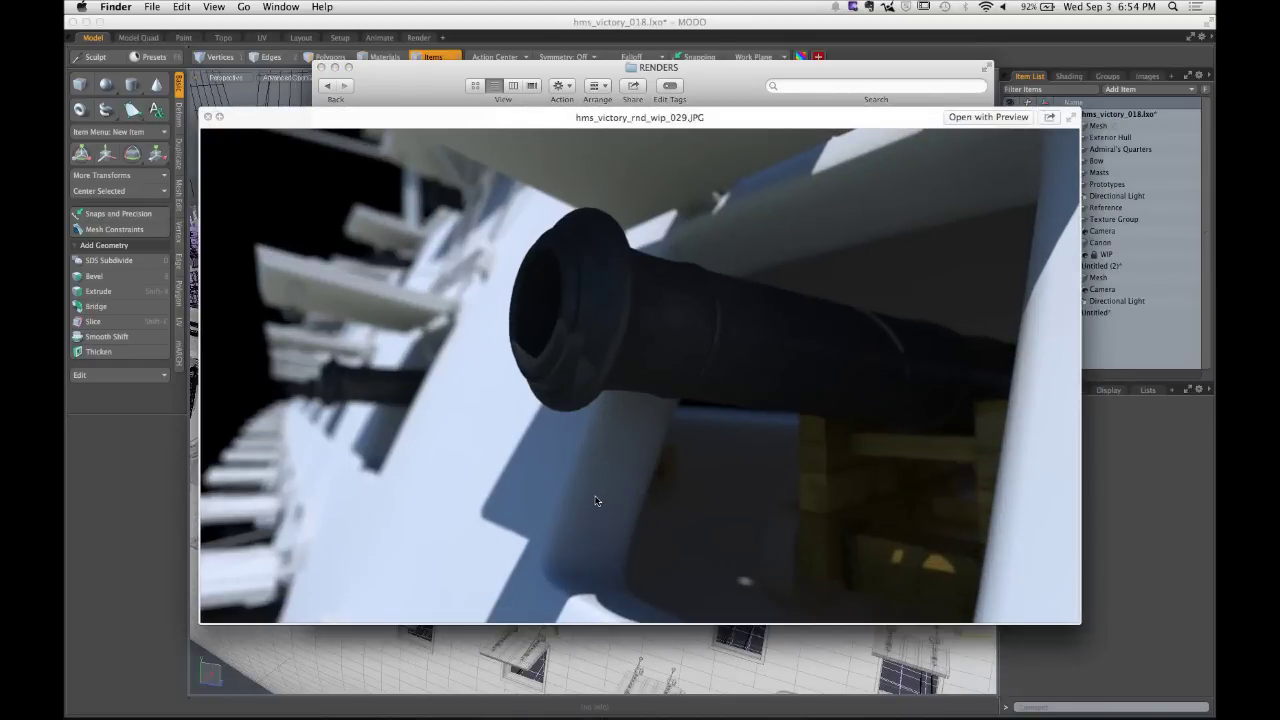
pyautogui.press('Up')
pyautogui.press('Up')
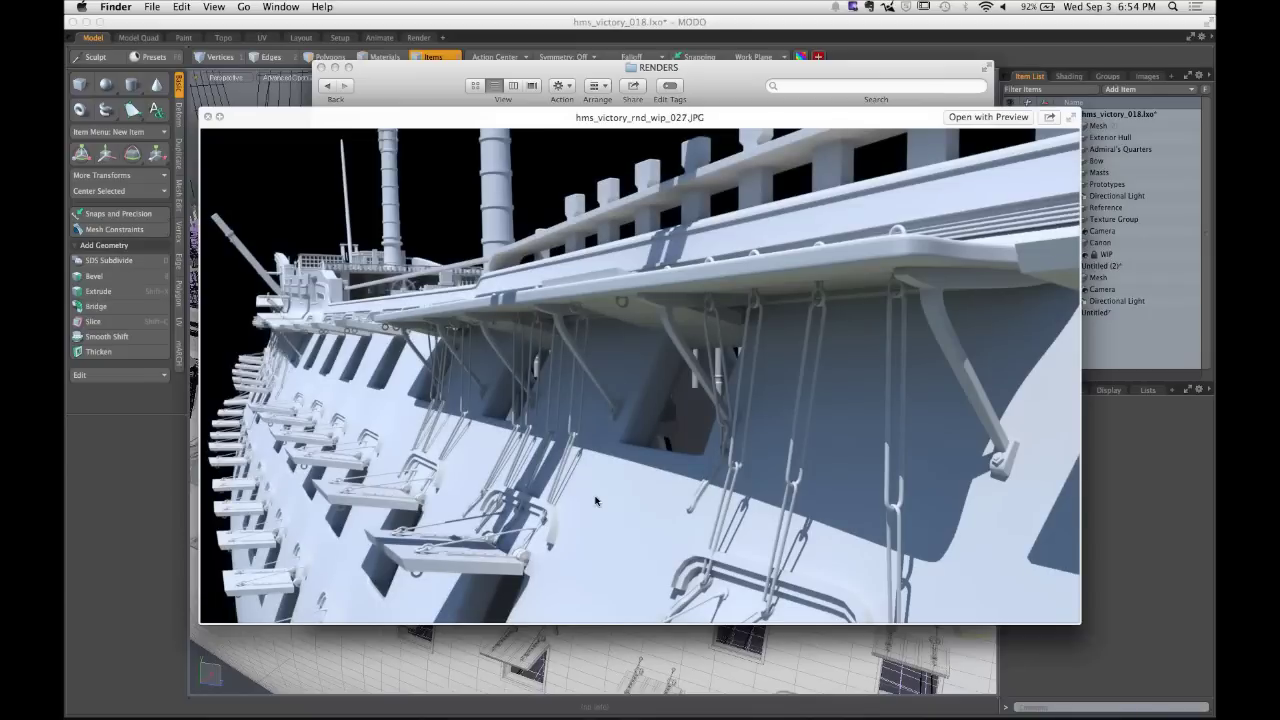
pyautogui.press('space')
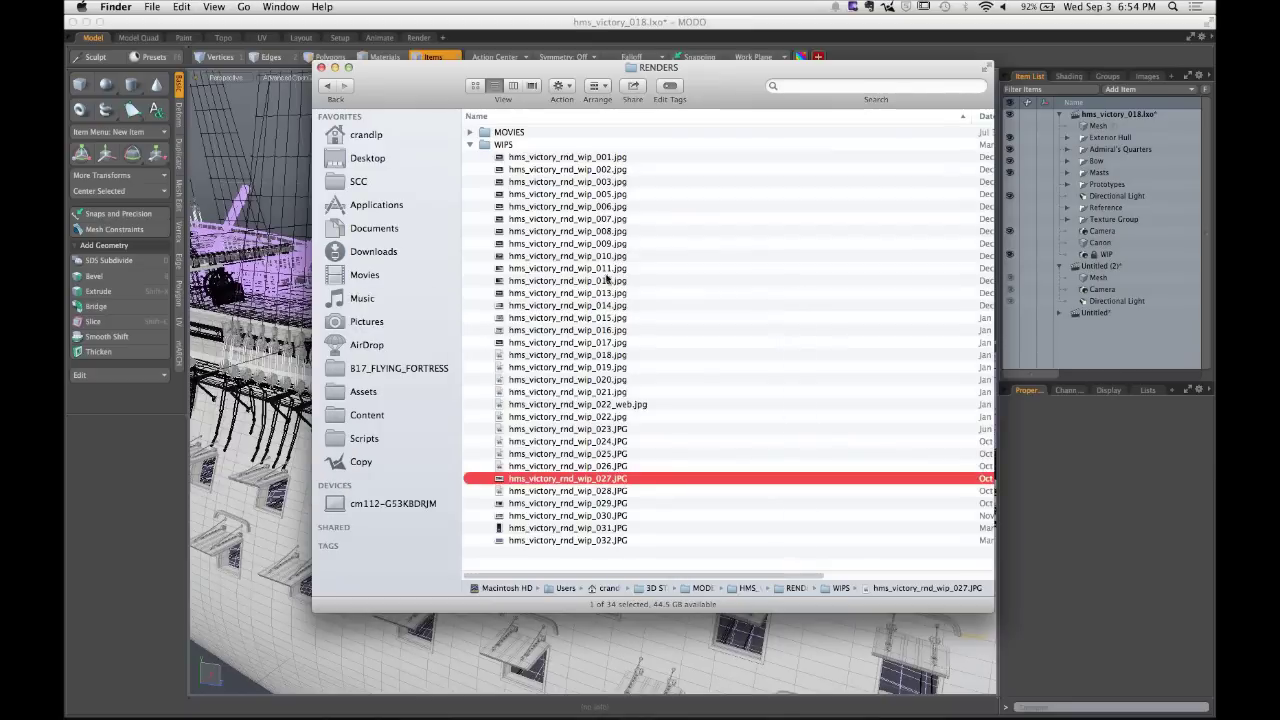
# Collapse the WIPS folder, expand the MOVIES folder and preview hms_victory_test.mov.
pyautogui.click(470, 145)
pyautogui.click(470, 132)
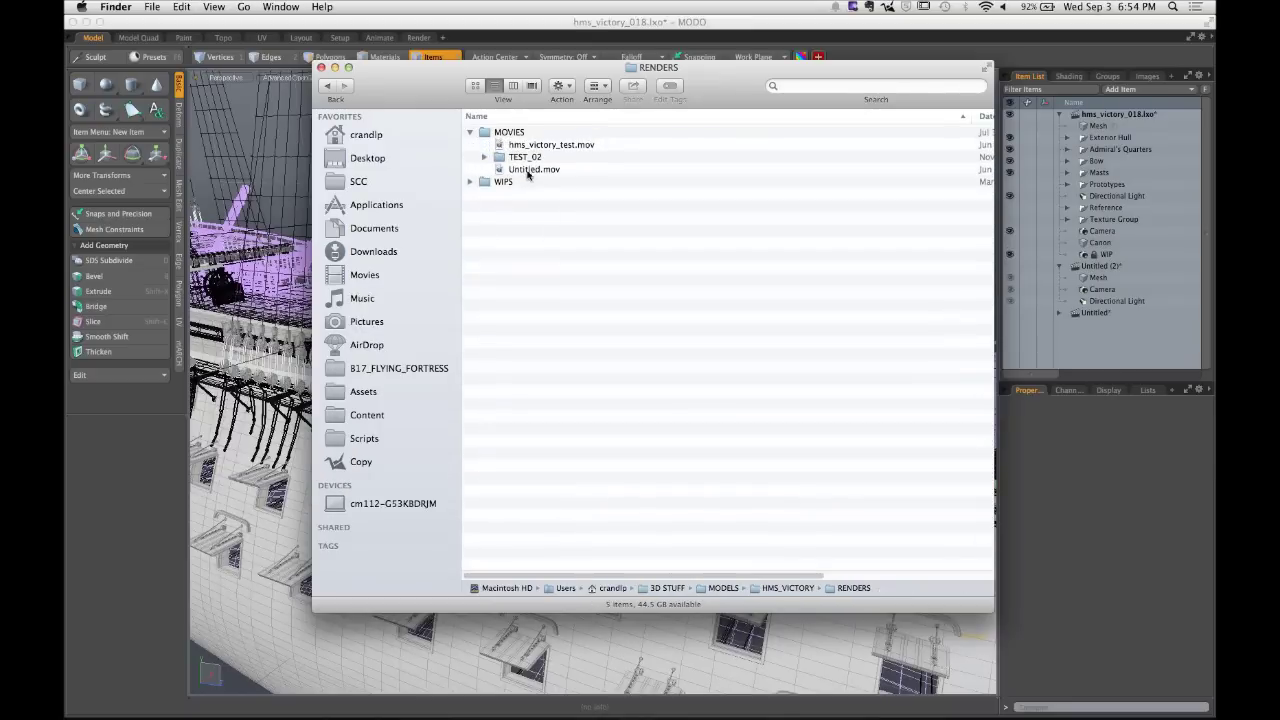
pyautogui.click(573, 146)
pyautogui.press('space')
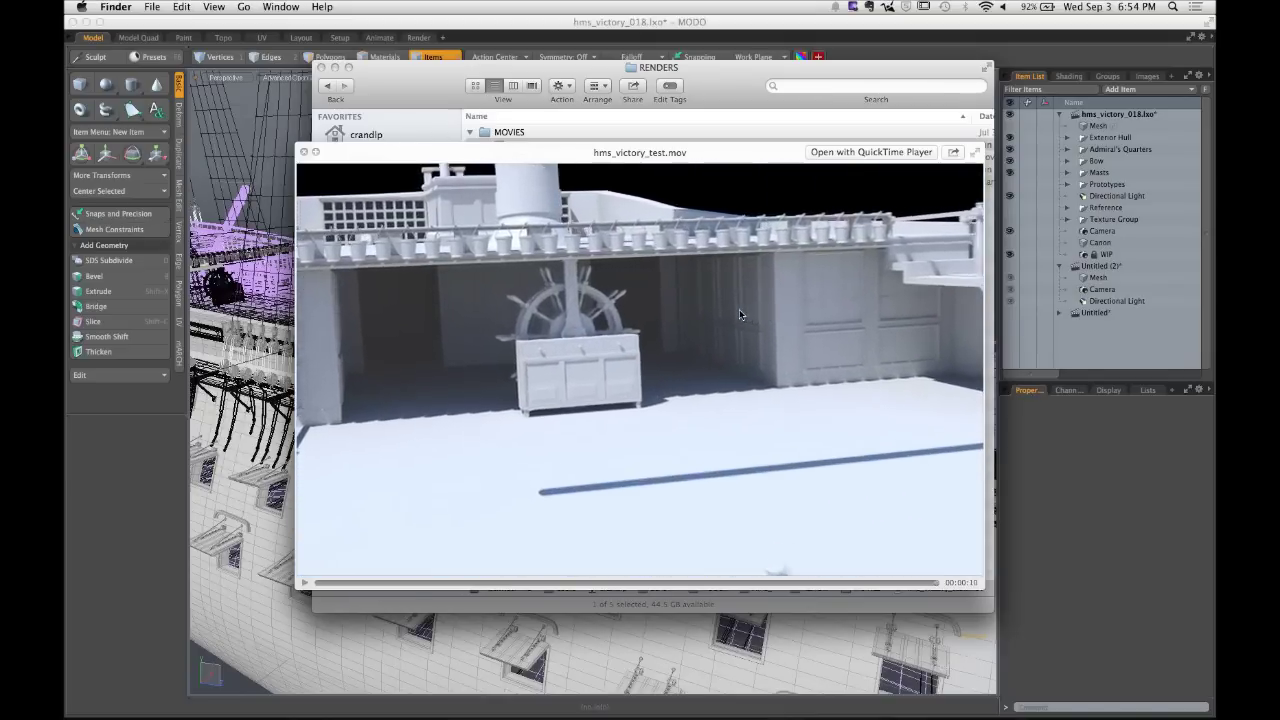
pyautogui.press('space')
# Briefly preview Untitled.mov, and hms_victory_test_02.mov from the TEST_02 folder.
pyautogui.click(523, 170)
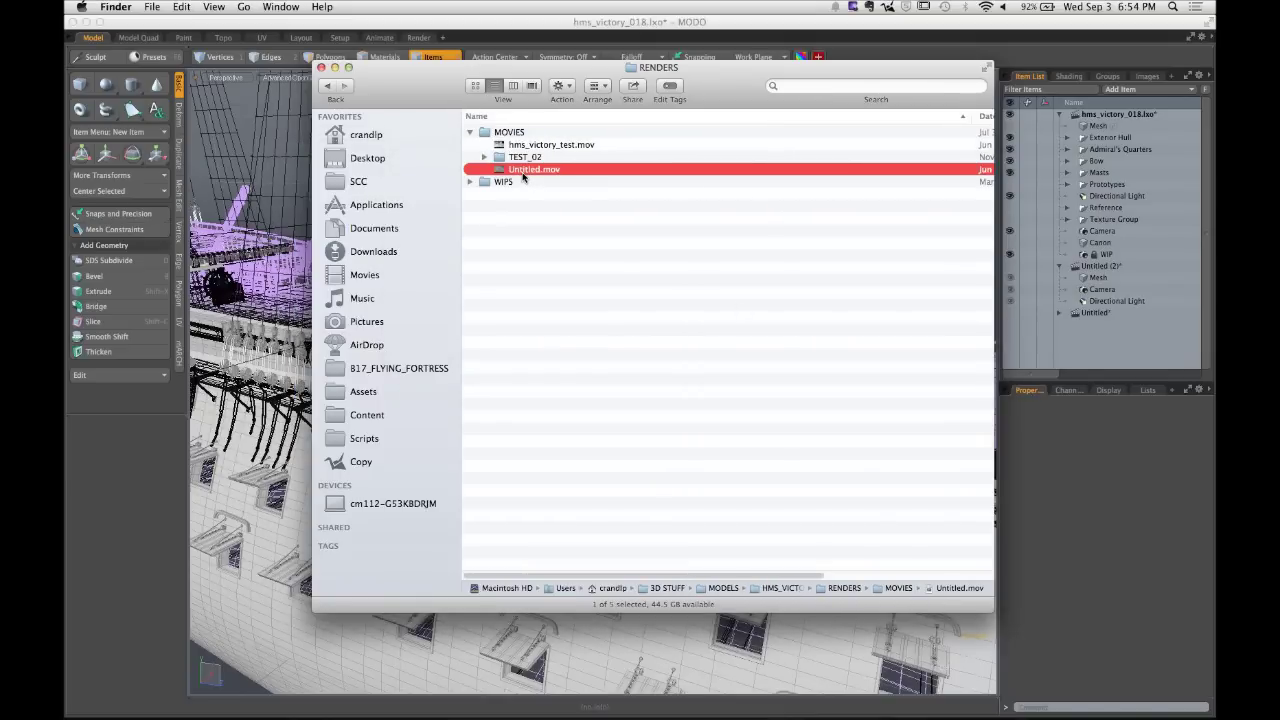
pyautogui.press('space')
pyautogui.press('space')
pyautogui.click(484, 157)
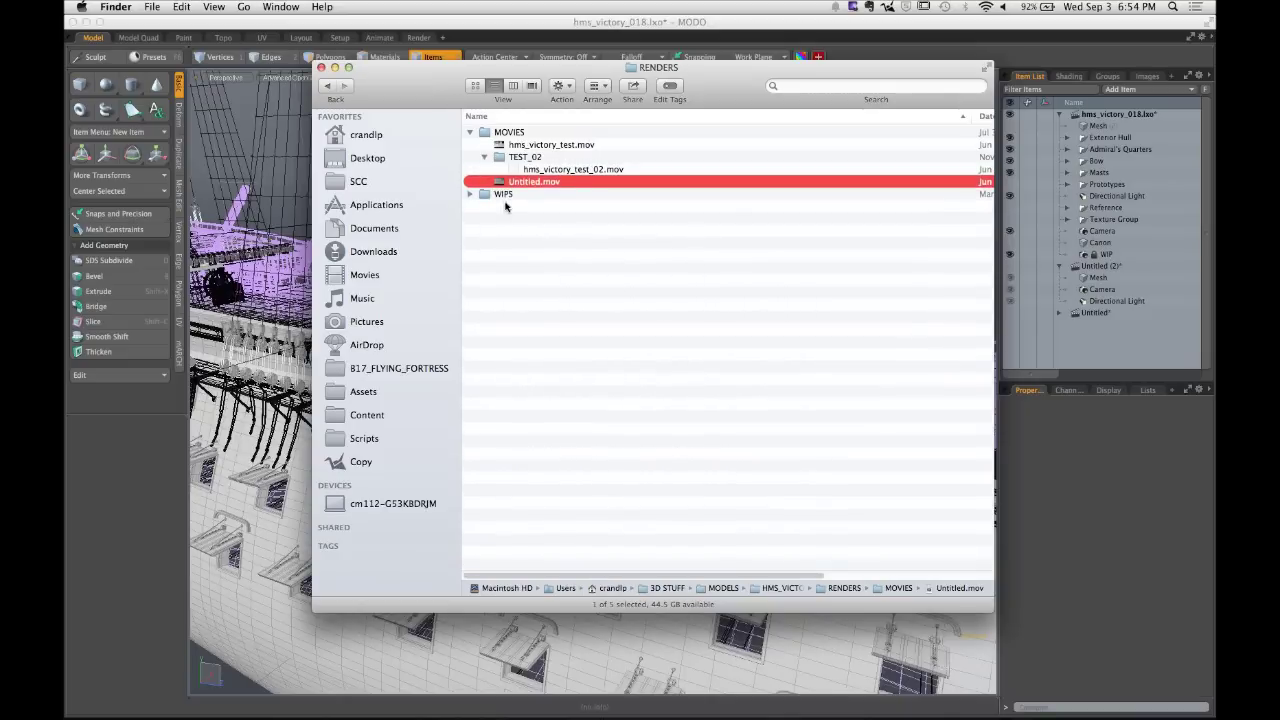
pyautogui.click(572, 169)
pyautogui.press('space')
pyautogui.press('space')
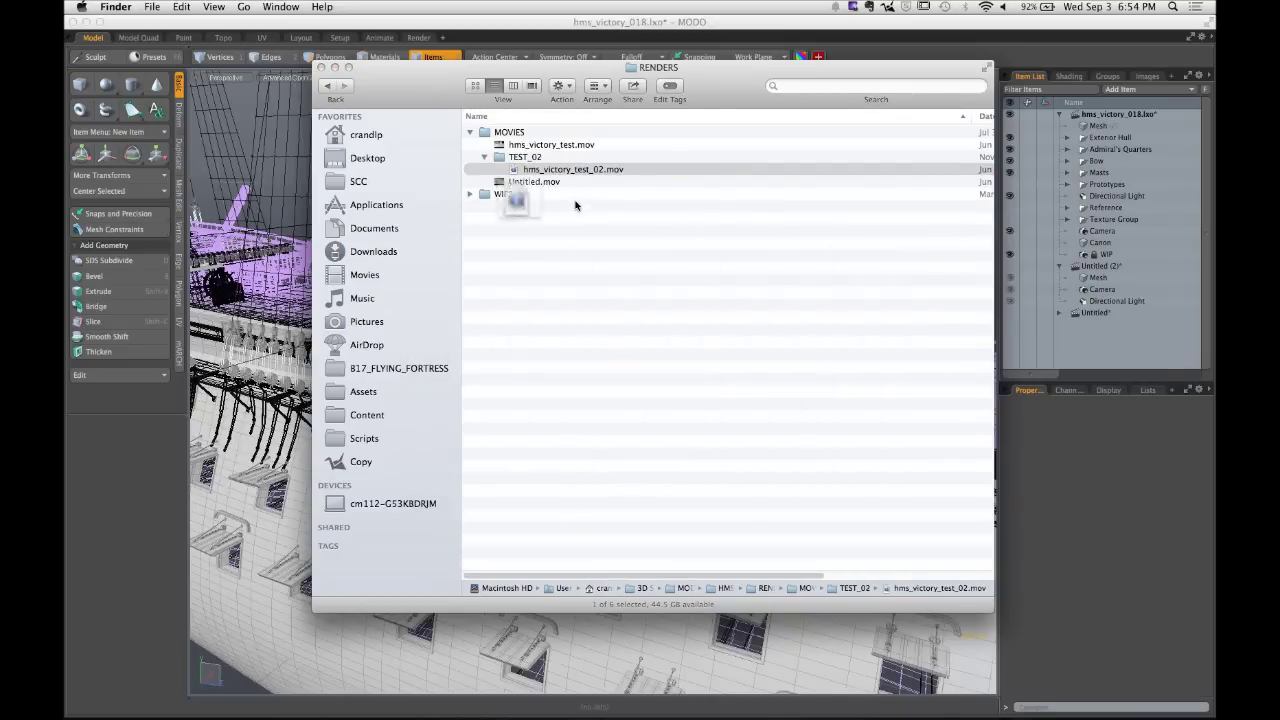
# Collapse the MOVIES folder, close the Finder window and return to the HMS Victory scene in MODO.
pyautogui.click(560, 240)
pyautogui.click(470, 132)
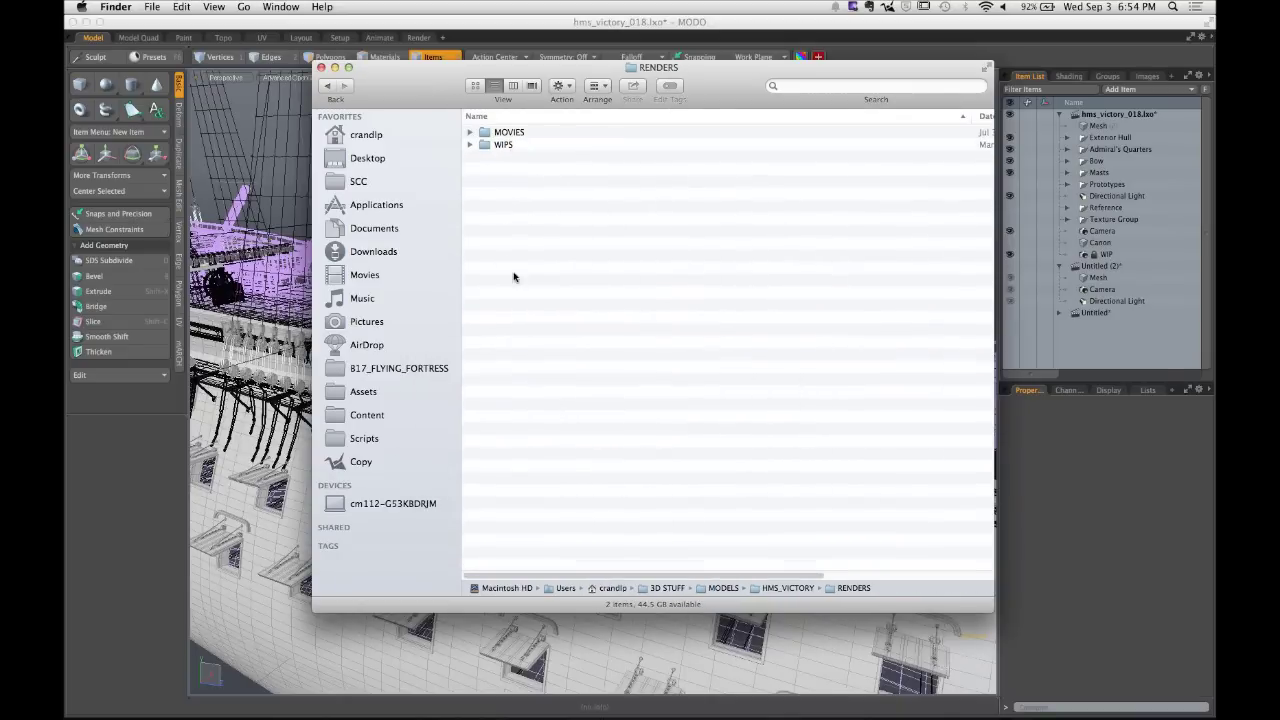
pyautogui.click(321, 67)
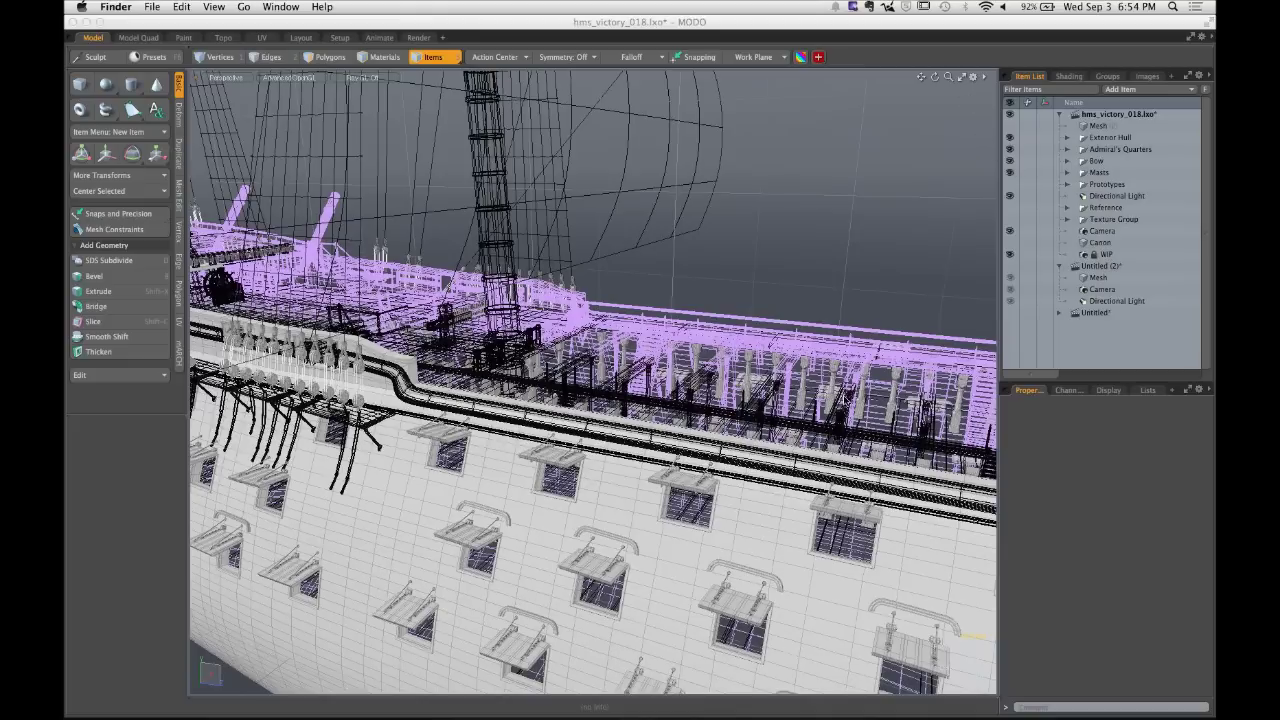
pyautogui.click(868, 424)
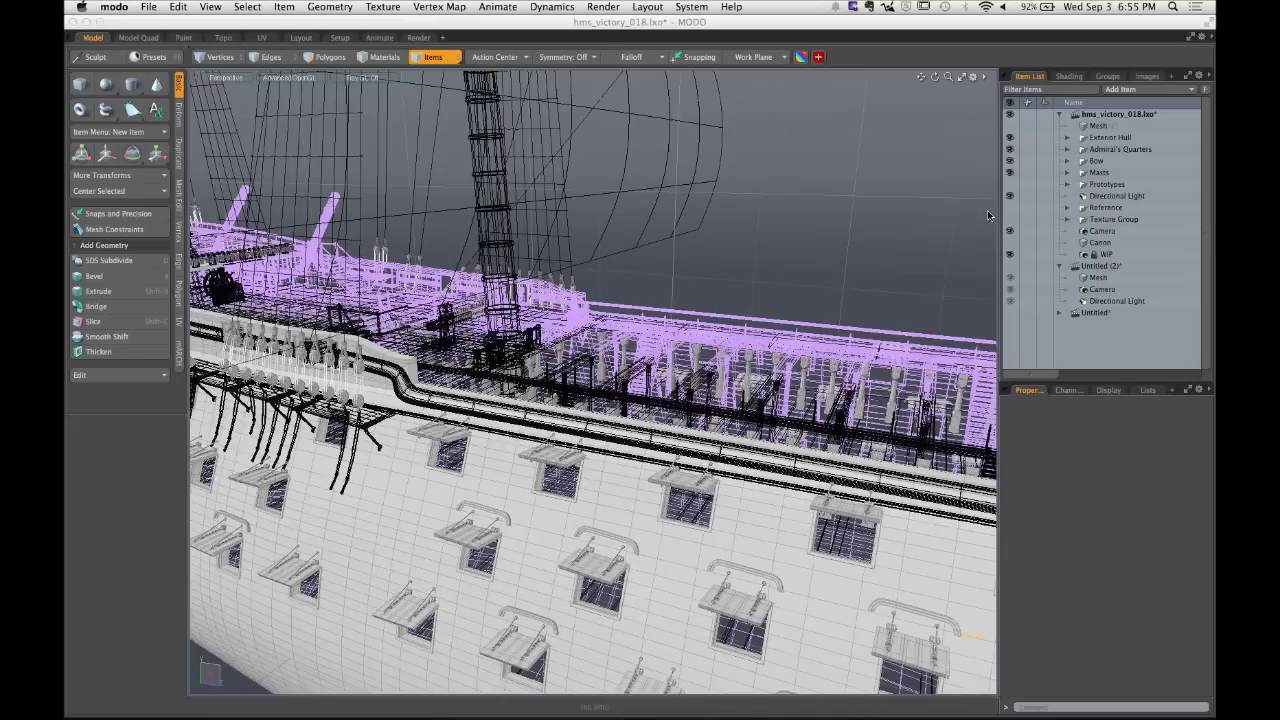
# Hide the Admiral's Quarters and Masts groups, plus the Canon Doors and Canon Doors Top replicators inside the Exterior Hull group.
pyautogui.moveTo(1010, 160); pyautogui.dragTo(1010, 155)
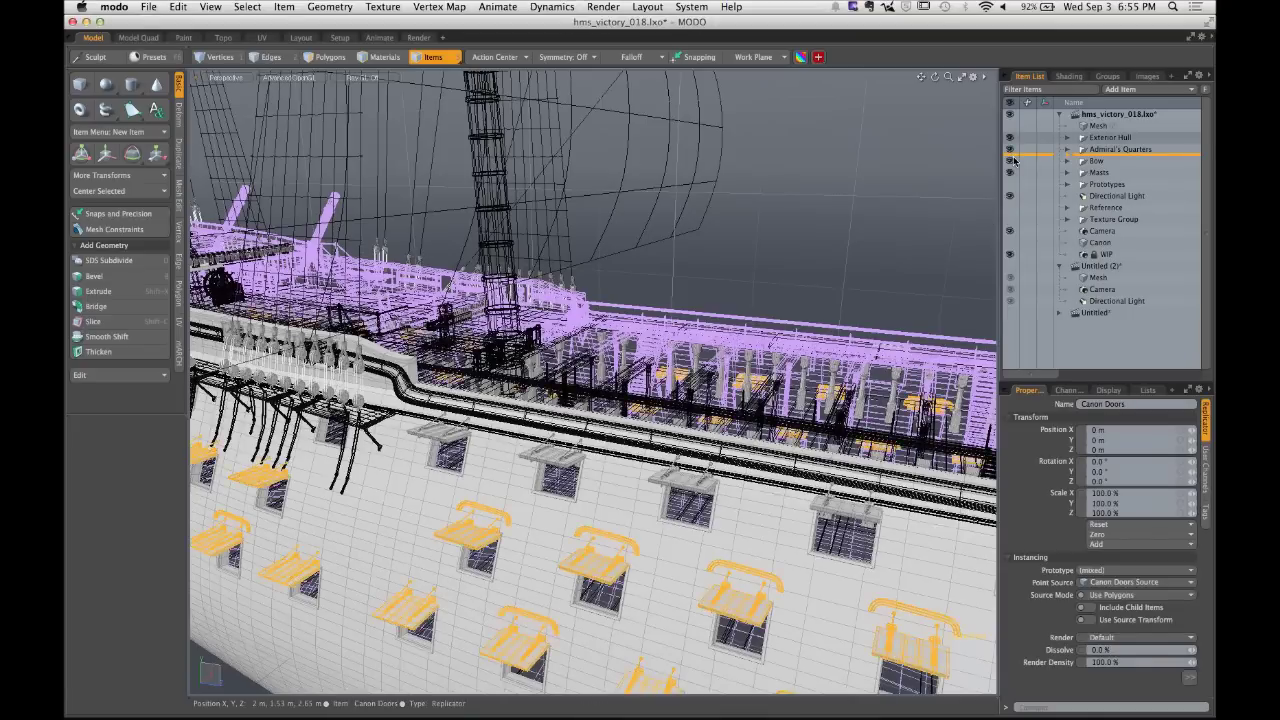
pyautogui.click(1009, 172)
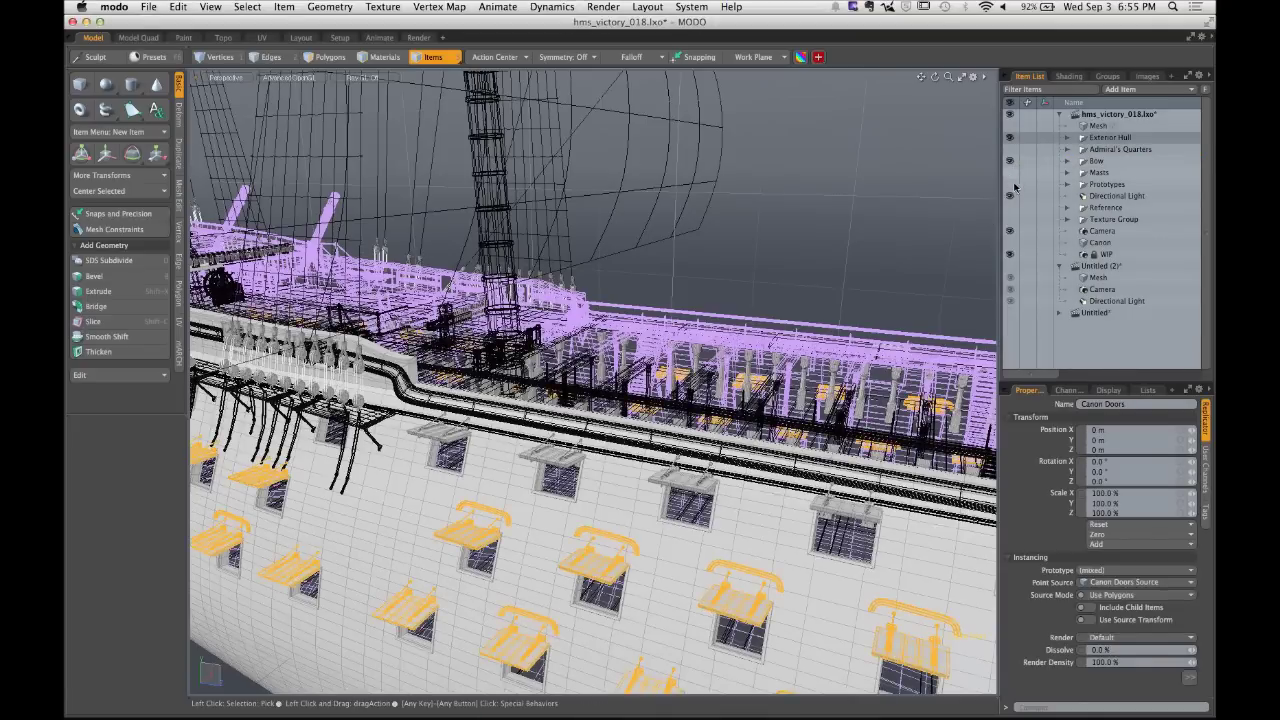
pyautogui.click(1067, 137)
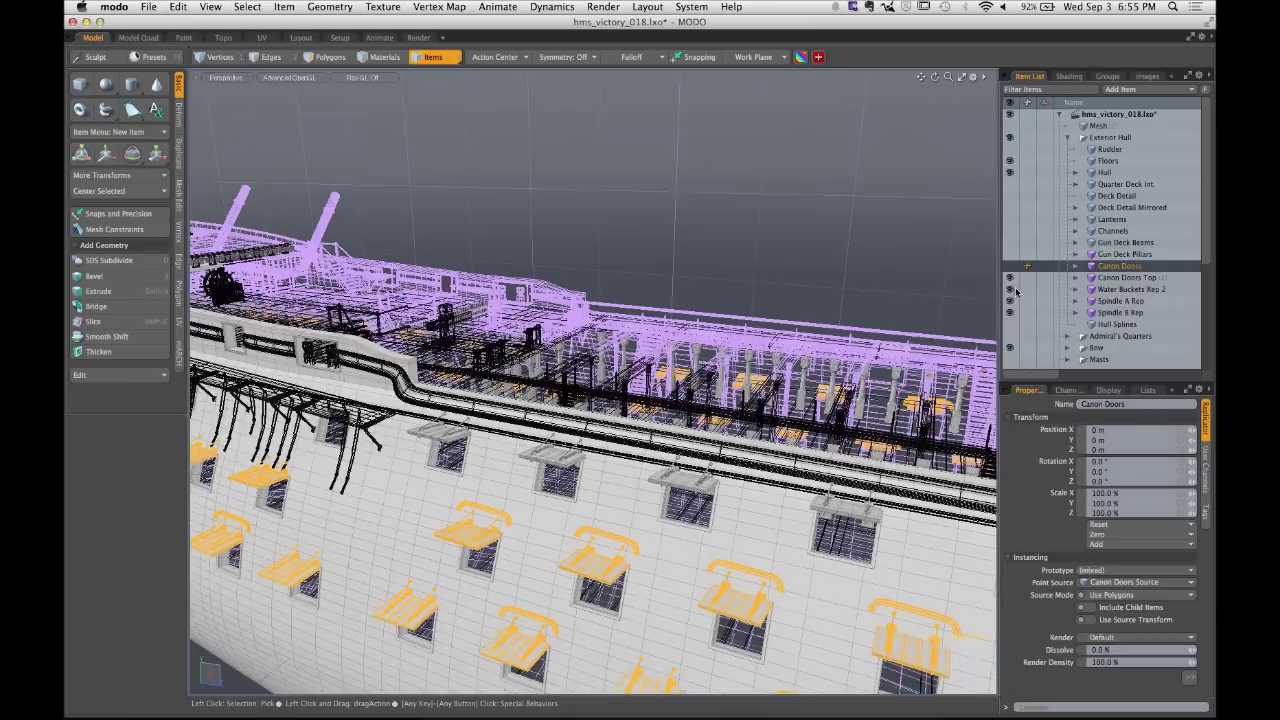
pyautogui.moveTo(1010, 266); pyautogui.dragTo(1010, 278)
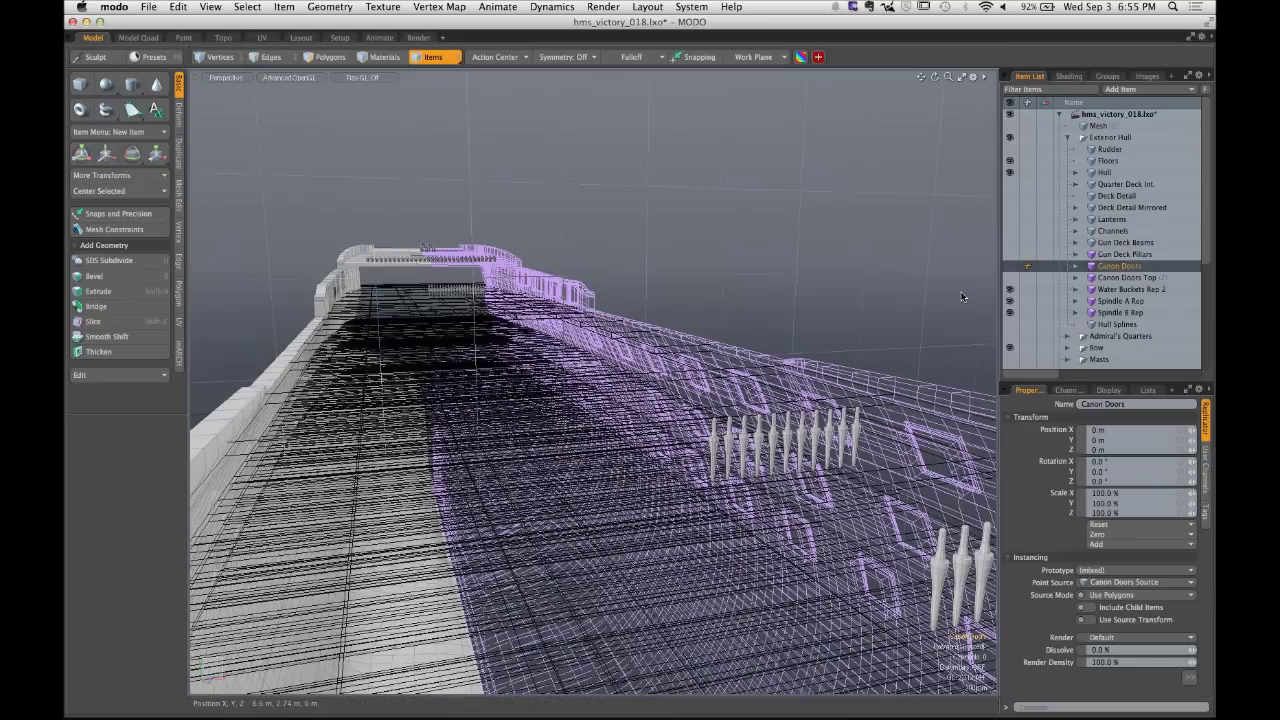
# Change how replicators are displayed in the perspective view's options and clear the Canon Doors selection.
pyautogui.press('o')
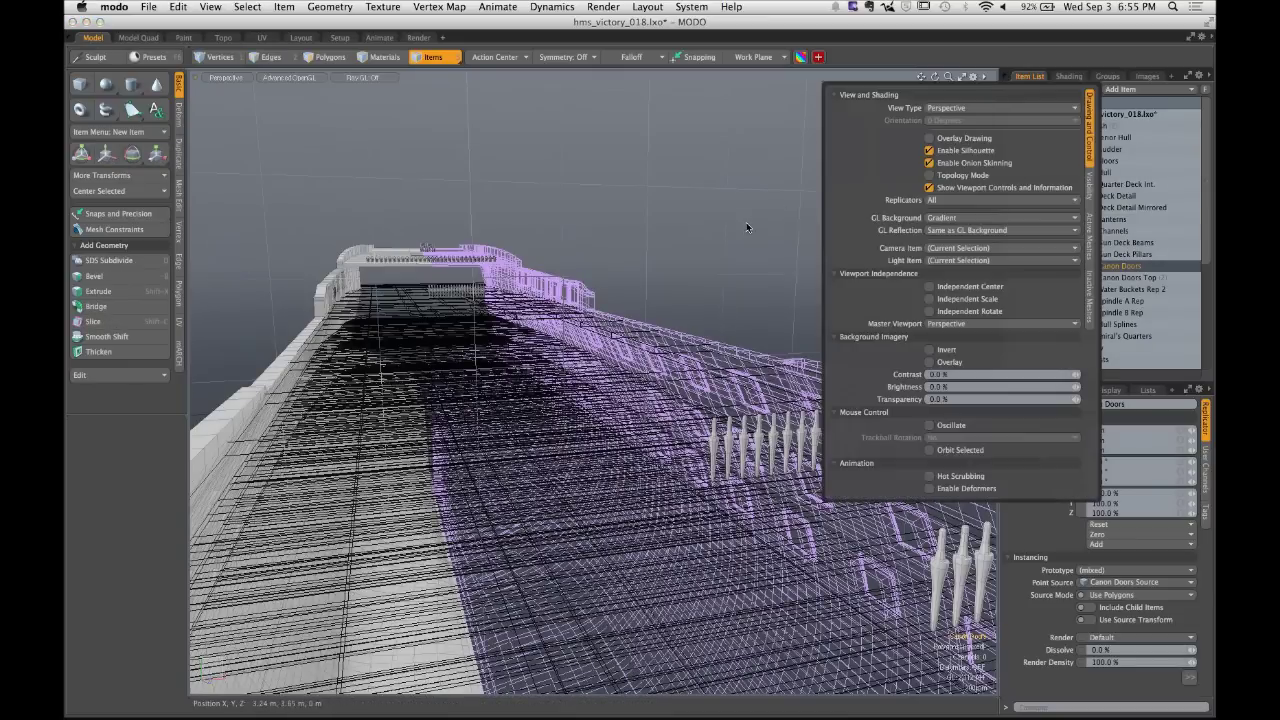
pyautogui.click(942, 200)
pyautogui.click(942, 200)
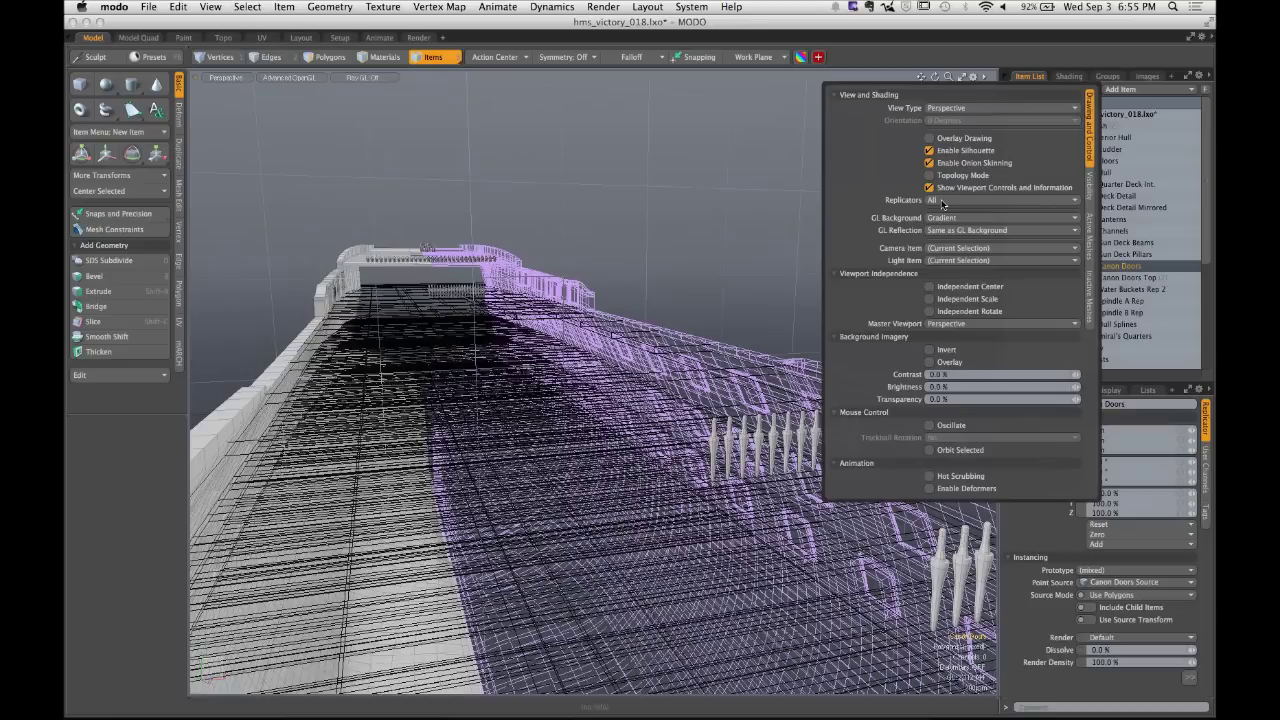
pyautogui.click(942, 200)
pyautogui.click(942, 177)
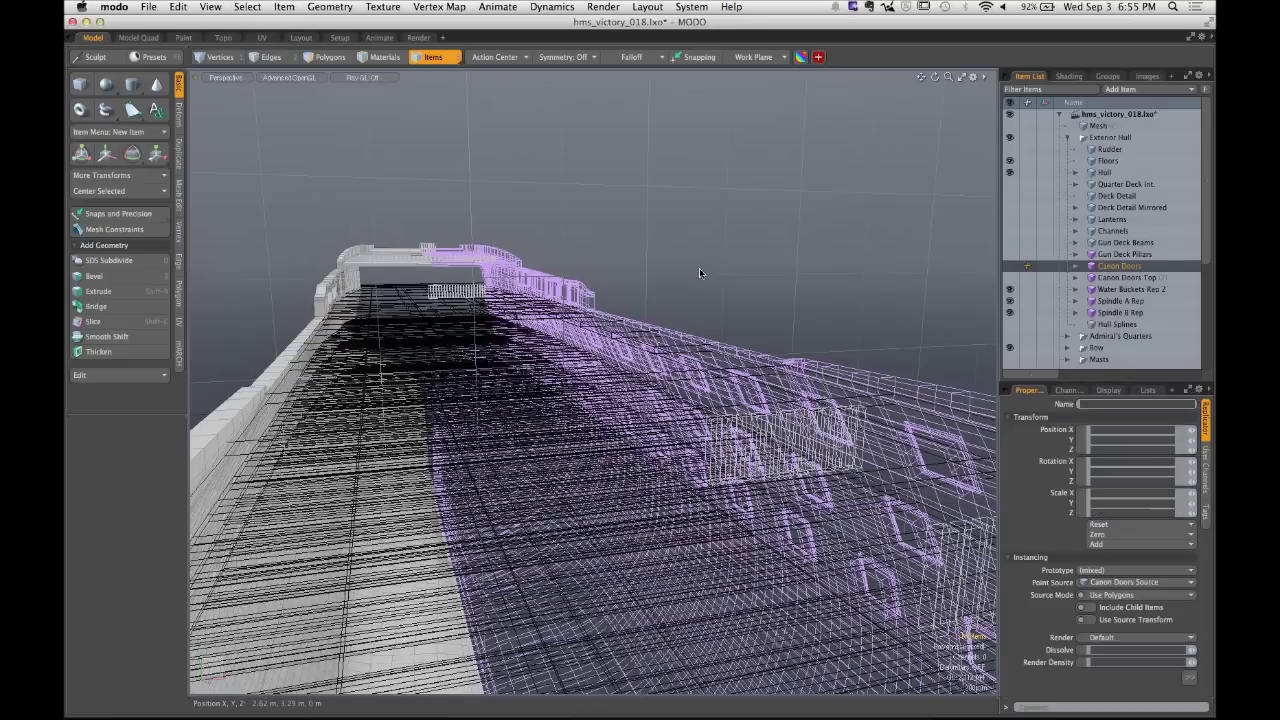
pyautogui.click(699, 271)
# Orbit to the ship's bow, collapse the Exterior Hull group and select the Bowsprit mesh inside the Bow group.
pyautogui.keyDown('alt'); pyautogui.moveTo(699, 271); pyautogui.dragTo(790, 462); pyautogui.keyUp('alt')
pyautogui.scroll(10, 747, 448)
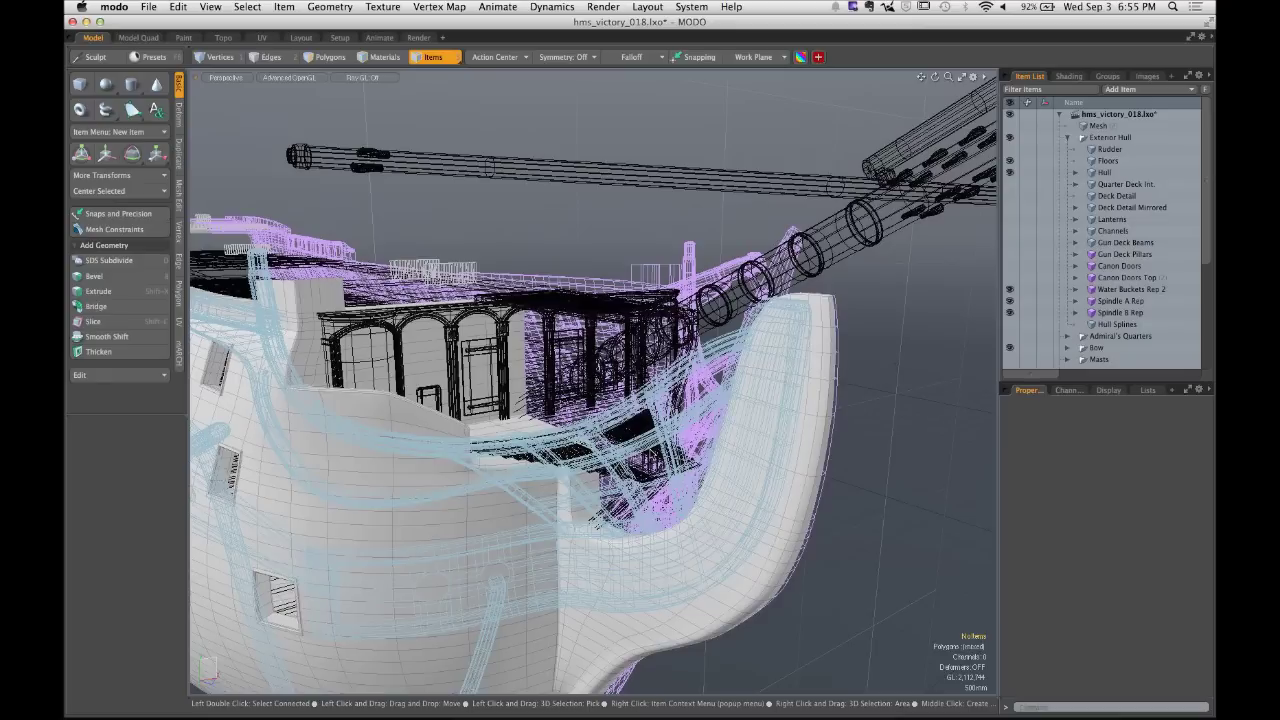
pyautogui.click(1067, 137)
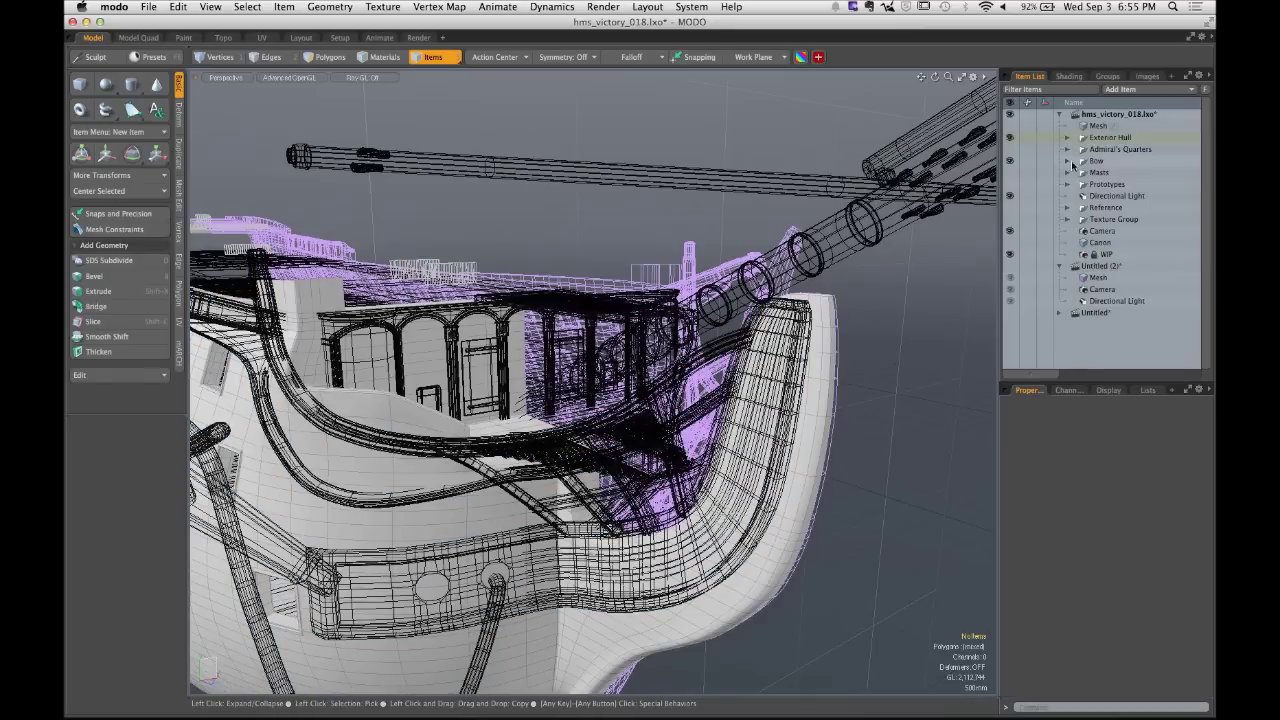
pyautogui.click(1069, 163)
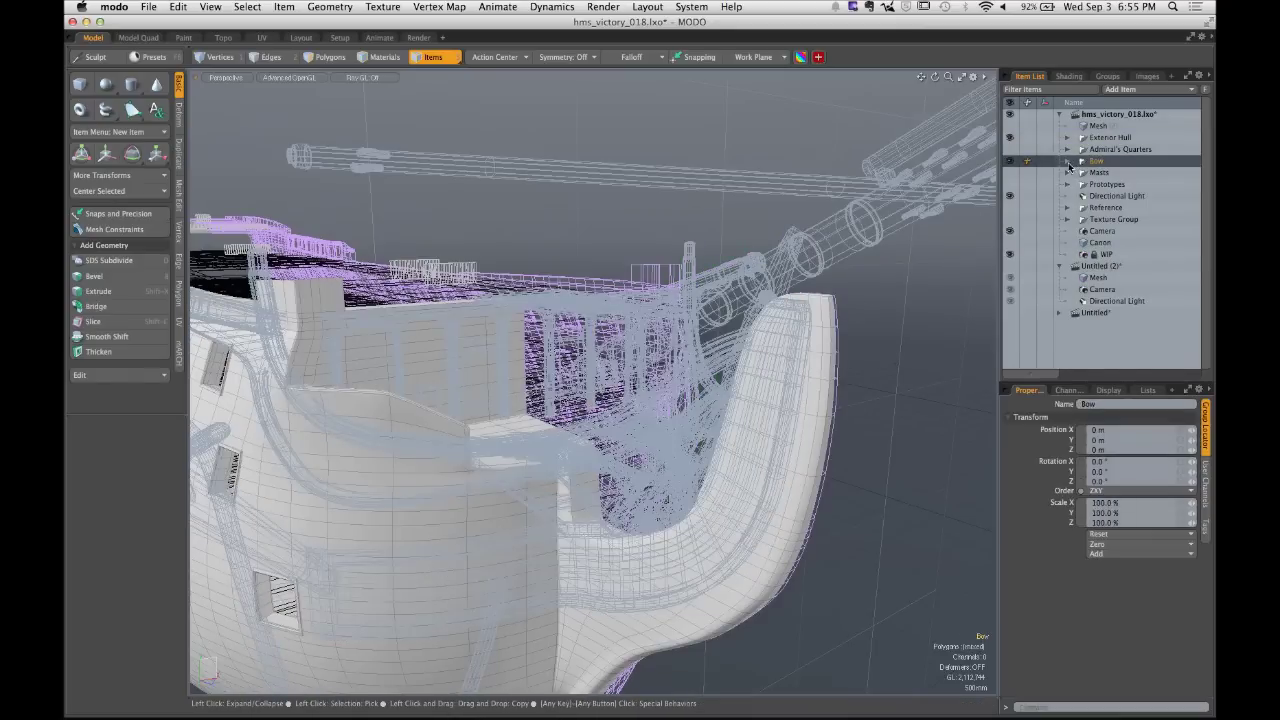
pyautogui.click(1068, 162)
pyautogui.click(1112, 172)
pyautogui.keyDown('alt'); pyautogui.moveTo(725, 354); pyautogui.dragTo(854, 297); pyautogui.keyUp('alt')
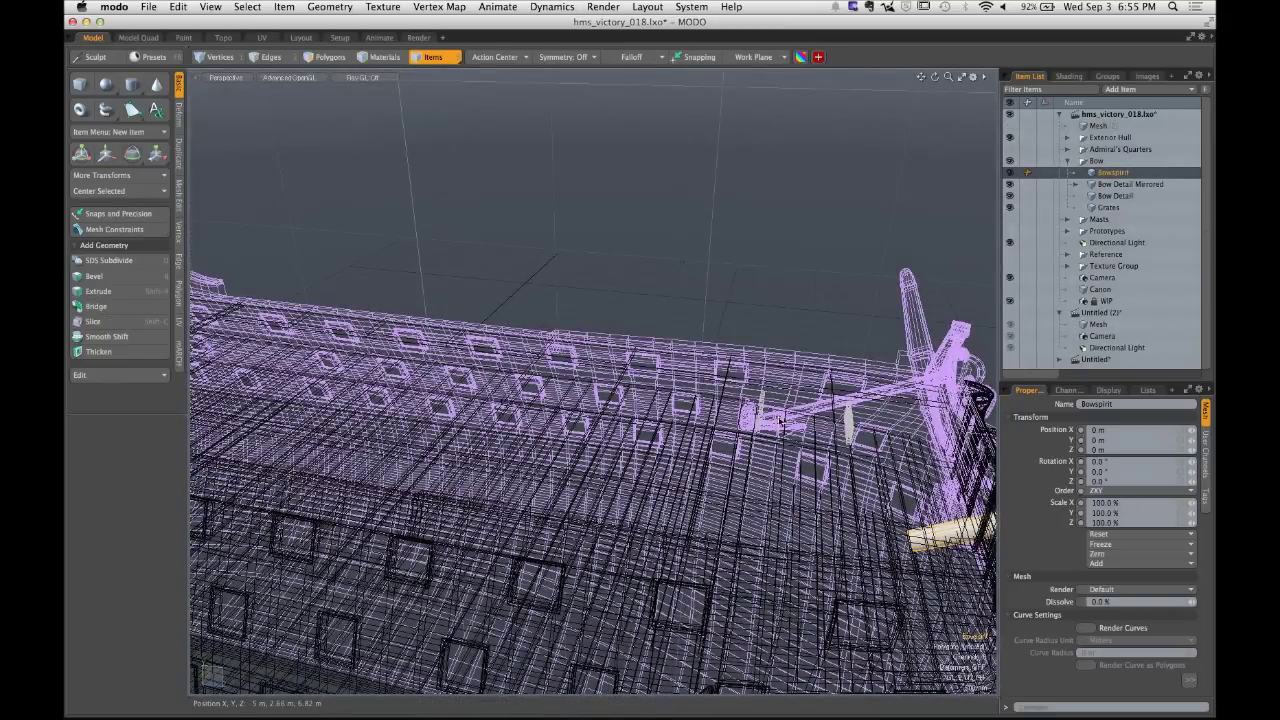
# Select the Floors mesh, switch to polygon selection with two deck polygons picked, and examine the bow.
pyautogui.click(793, 398)
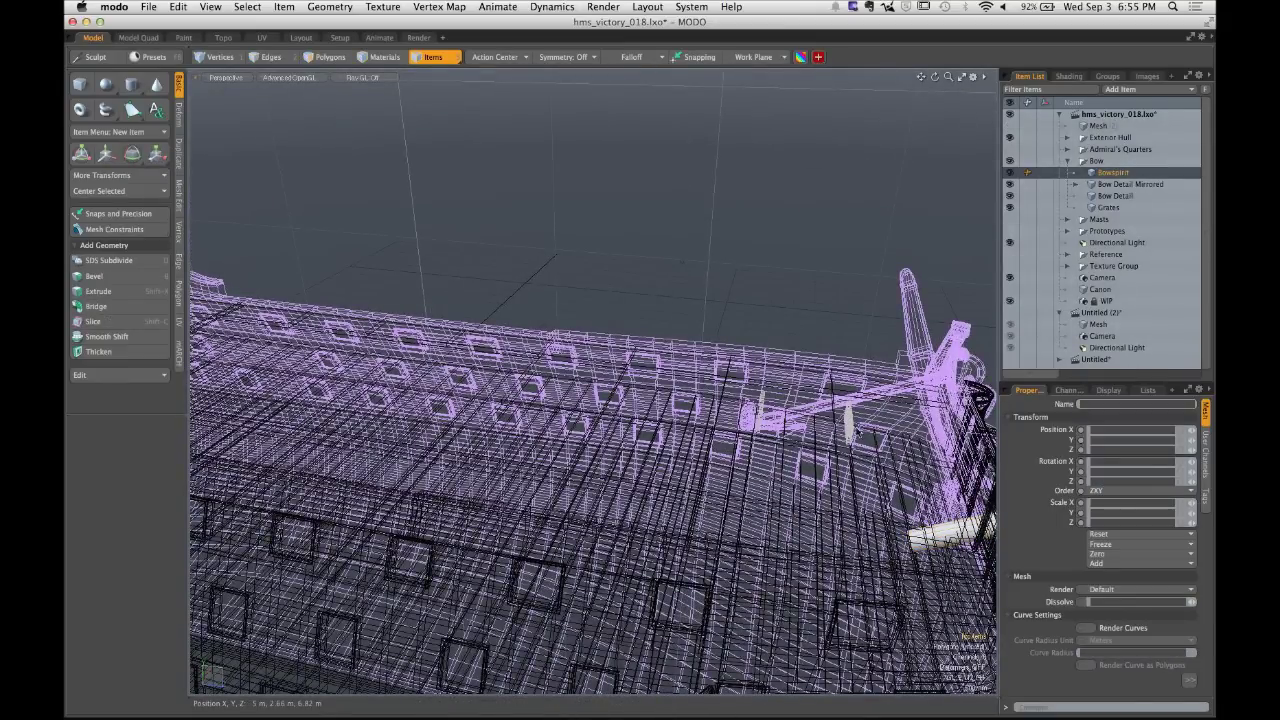
pyautogui.click(903, 337)
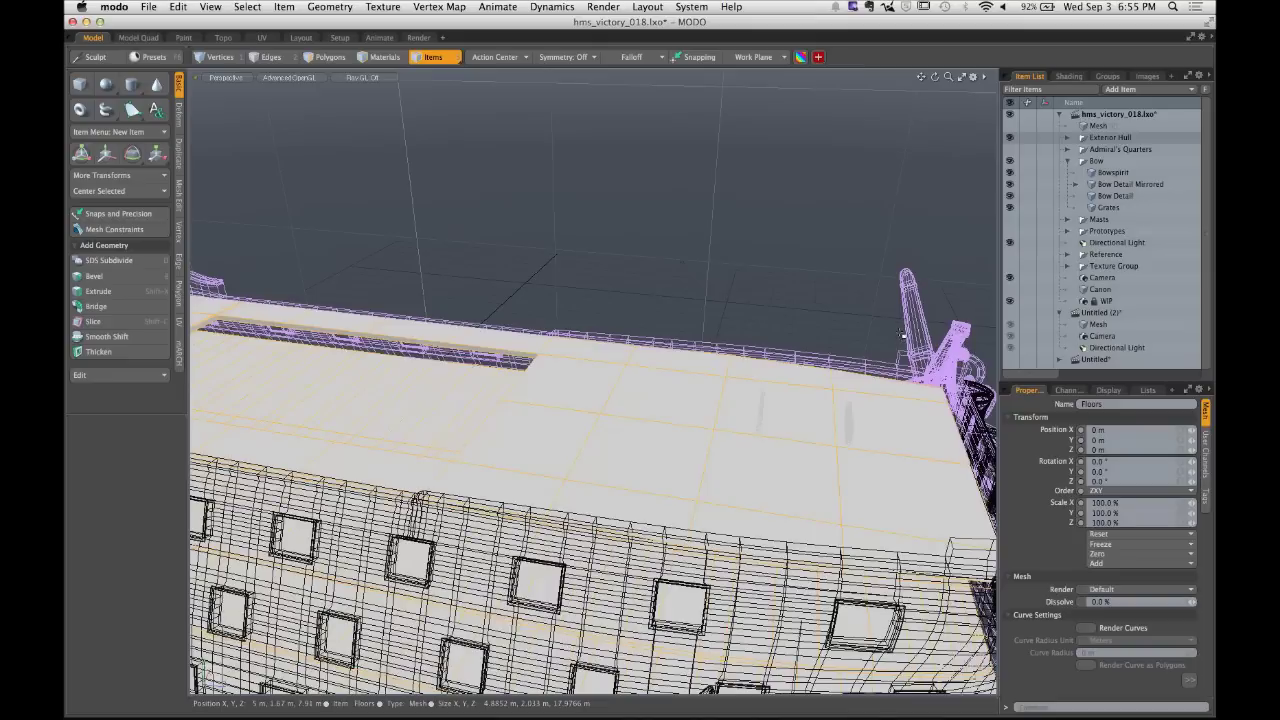
pyautogui.press('3')
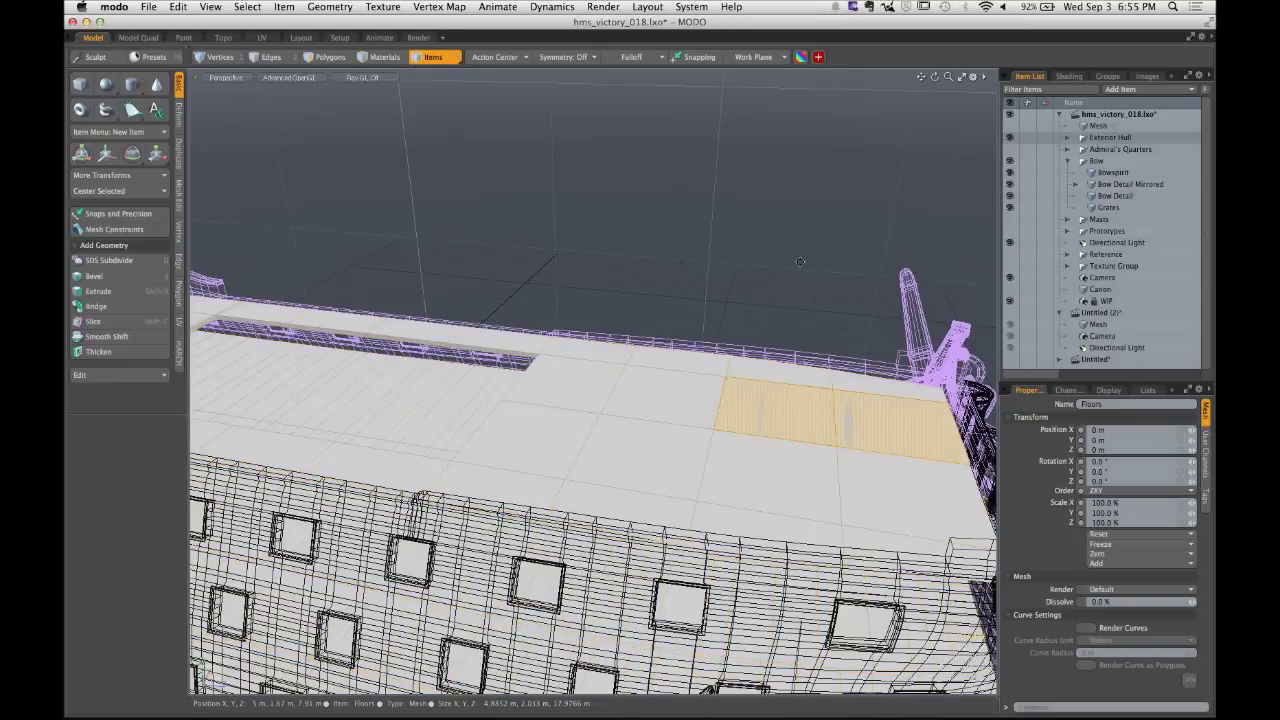
pyautogui.keyDown('alt'); pyautogui.moveTo(834, 271); pyautogui.dragTo(790, 291); pyautogui.keyUp('alt')
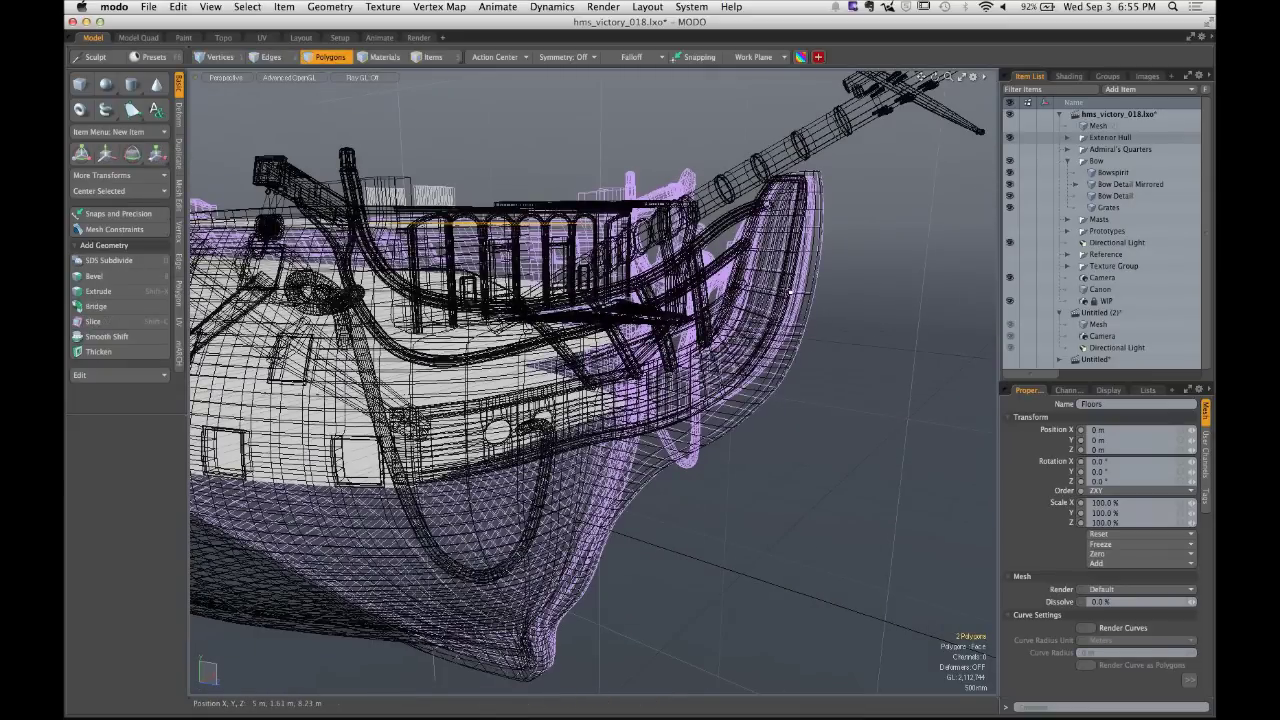
# Close the hms_victory_018.lxo scene without saving its changes.
pyautogui.click(1060, 114)
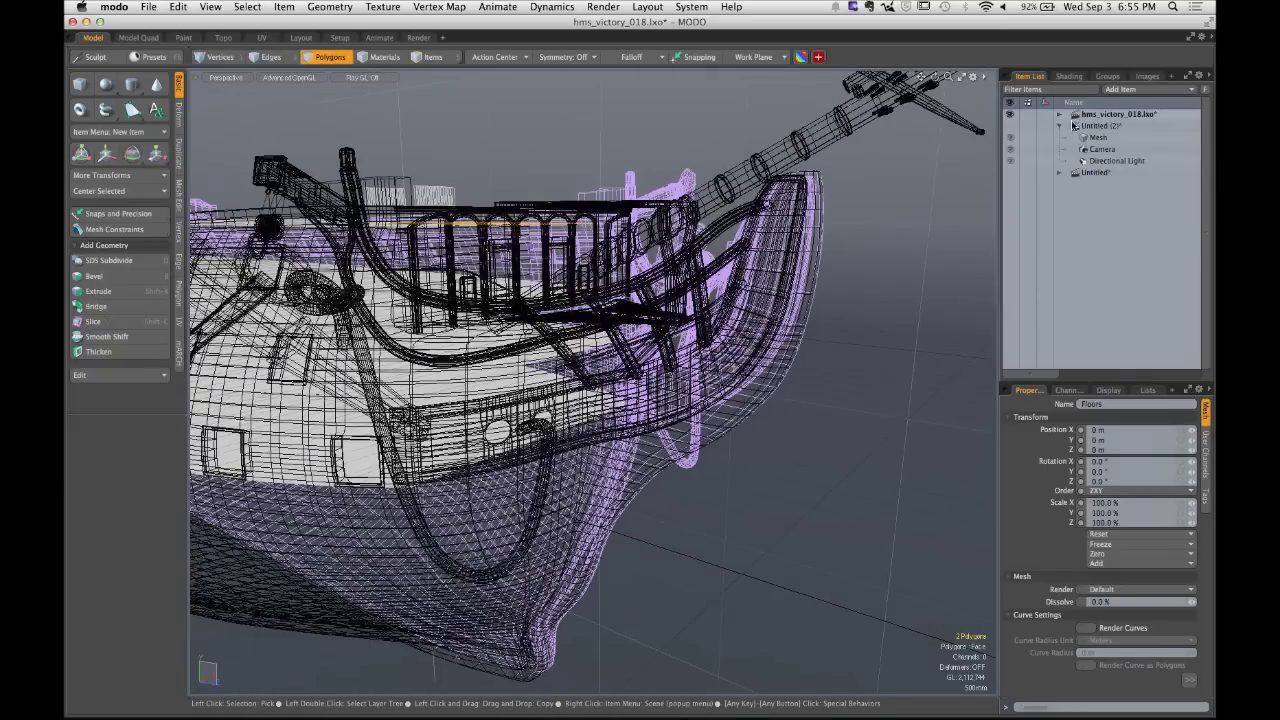
pyautogui.rightClick(1076, 118)
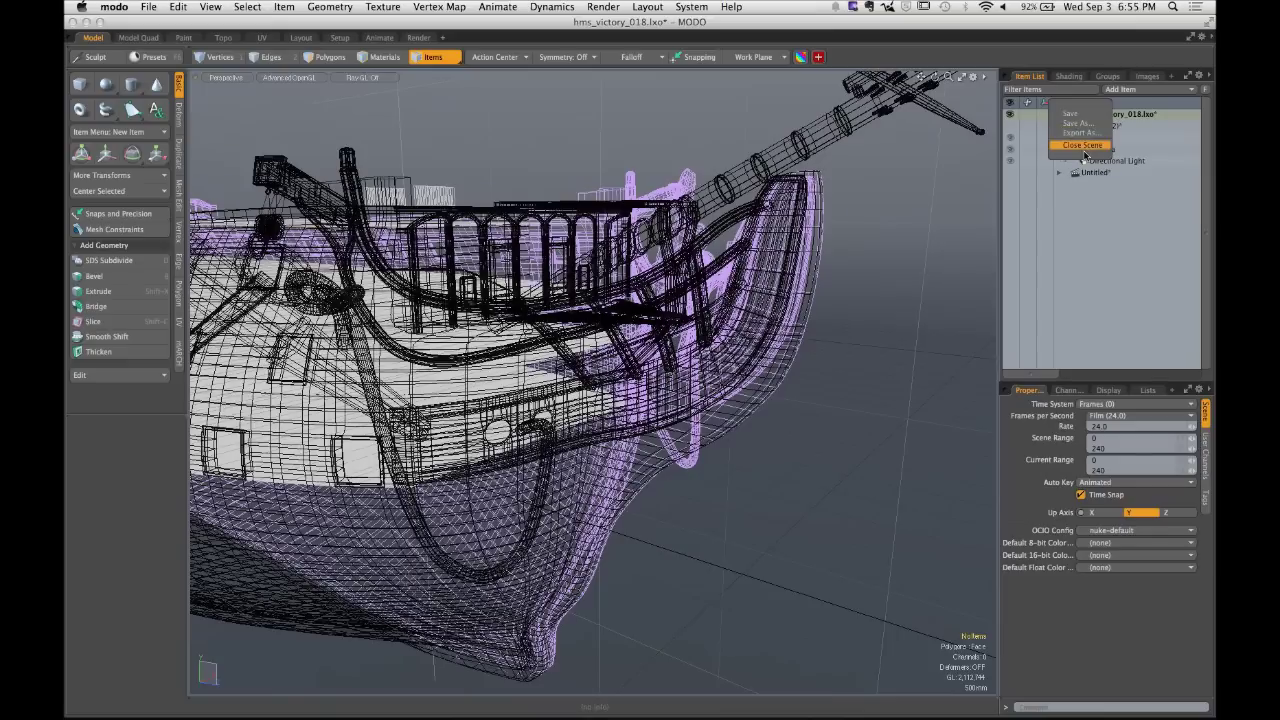
pyautogui.click(1083, 147)
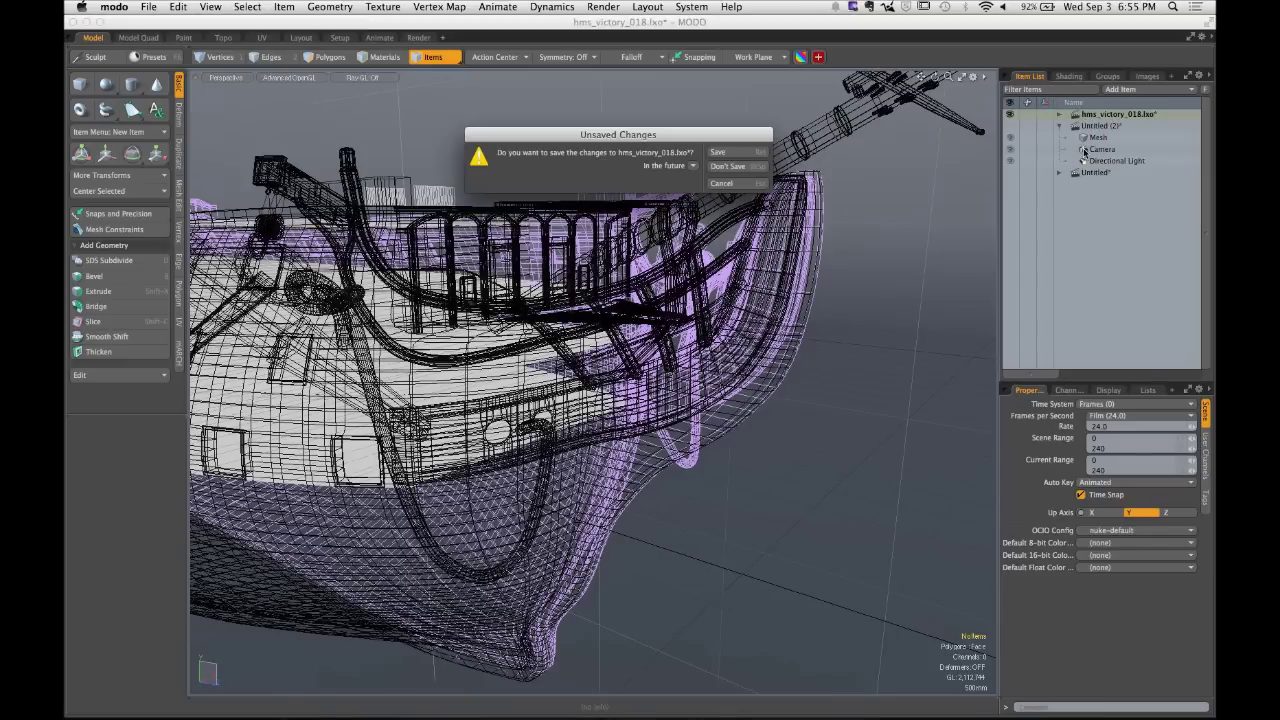
pyautogui.click(737, 168)
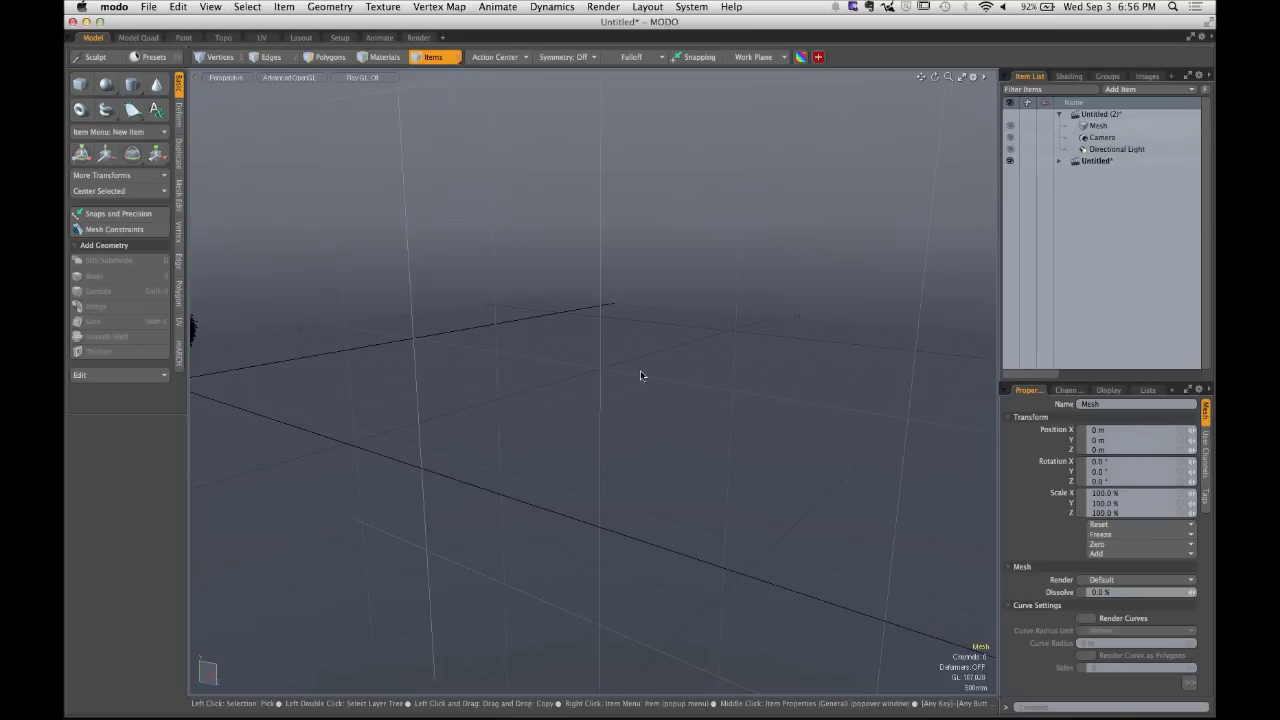
# View the teapot mesh in the Untitled (2) scene and clear the item selection.
pyautogui.keyDown('alt'); pyautogui.moveTo(528, 387); pyautogui.dragTo(680, 383); pyautogui.keyUp('alt')
pyautogui.click(780, 400)
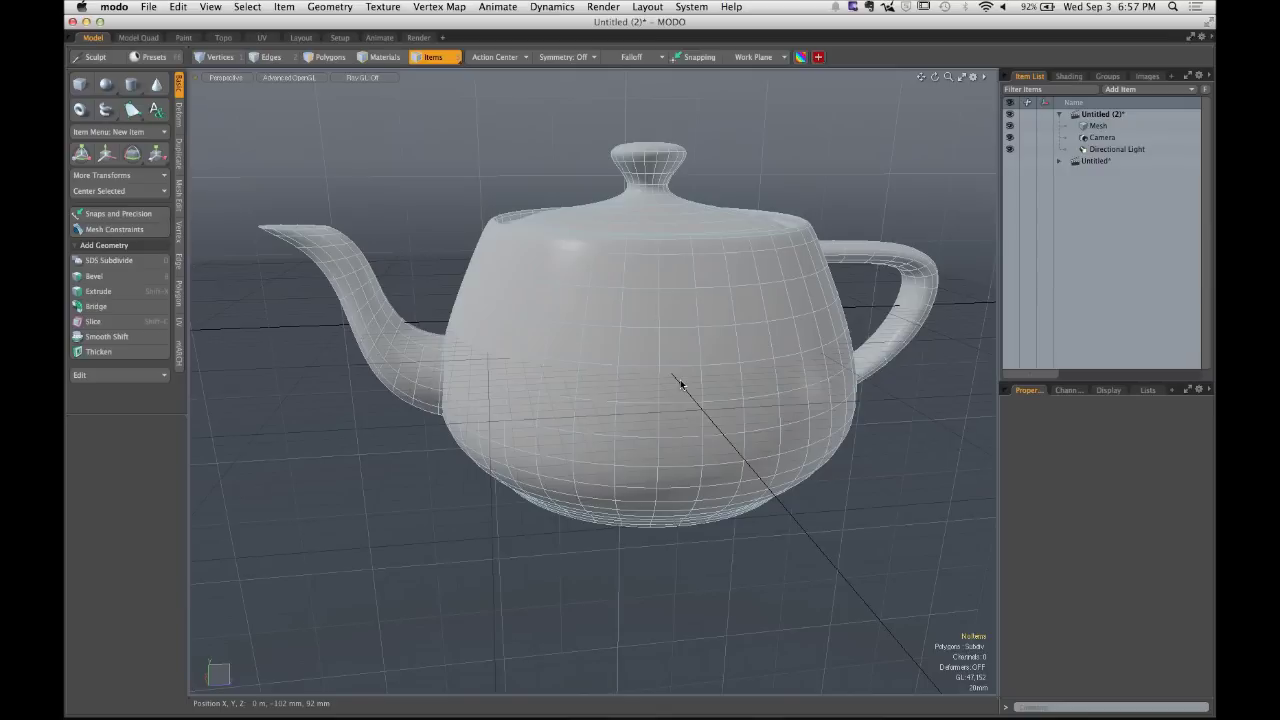
pyautogui.click(450, 160)
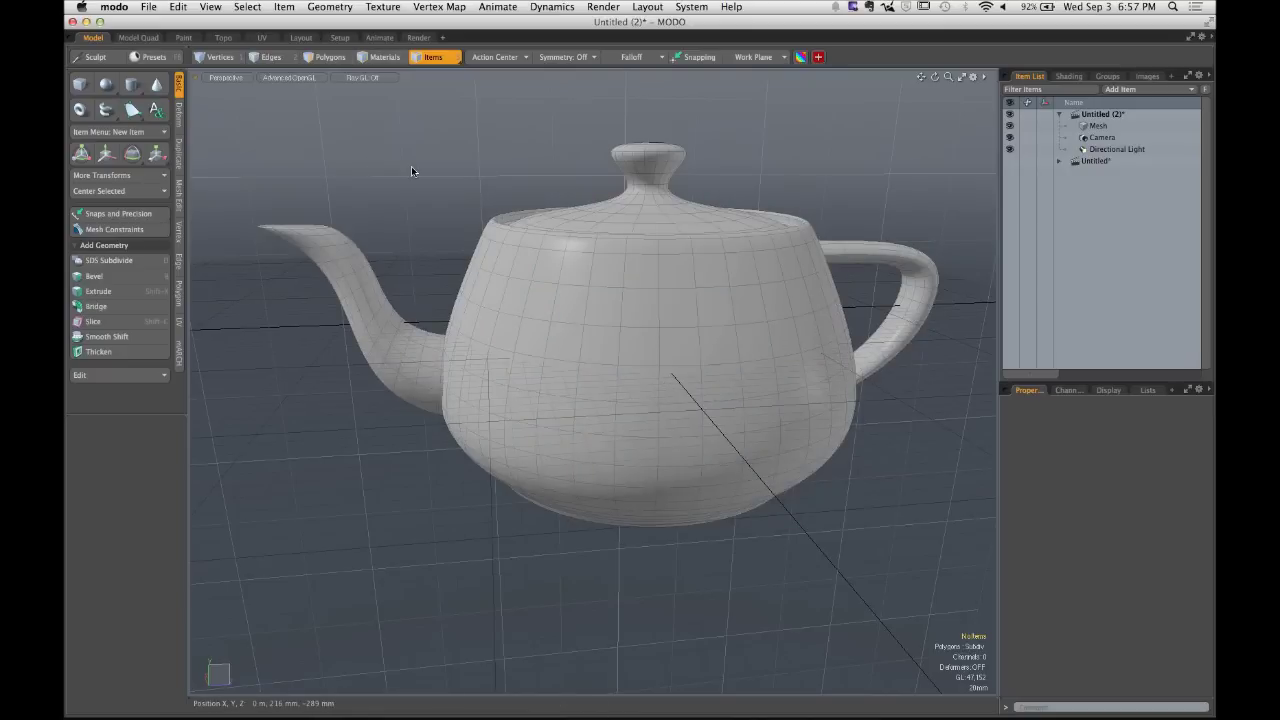
pyautogui.press('ctrl')
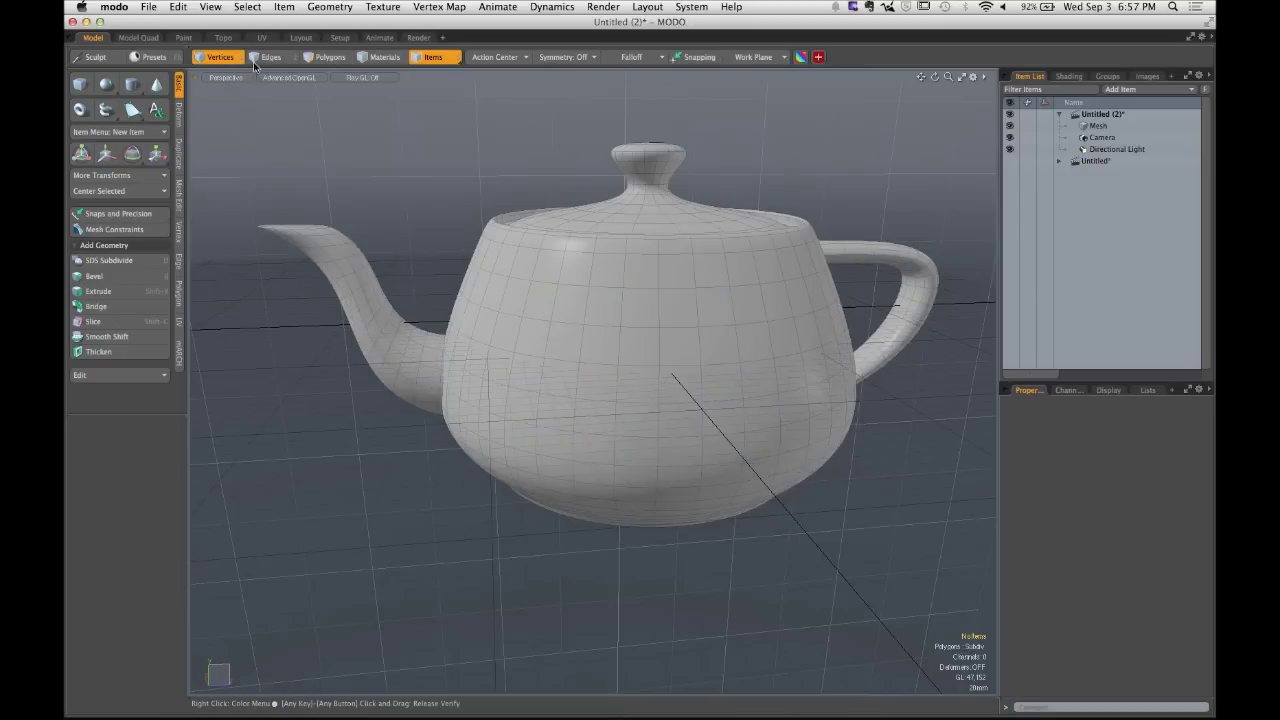
# Switch the component selection mode between edges, polygons and vertices, finishing in Polygons mode.
pyautogui.click(270, 57)
pyautogui.click(330, 57)
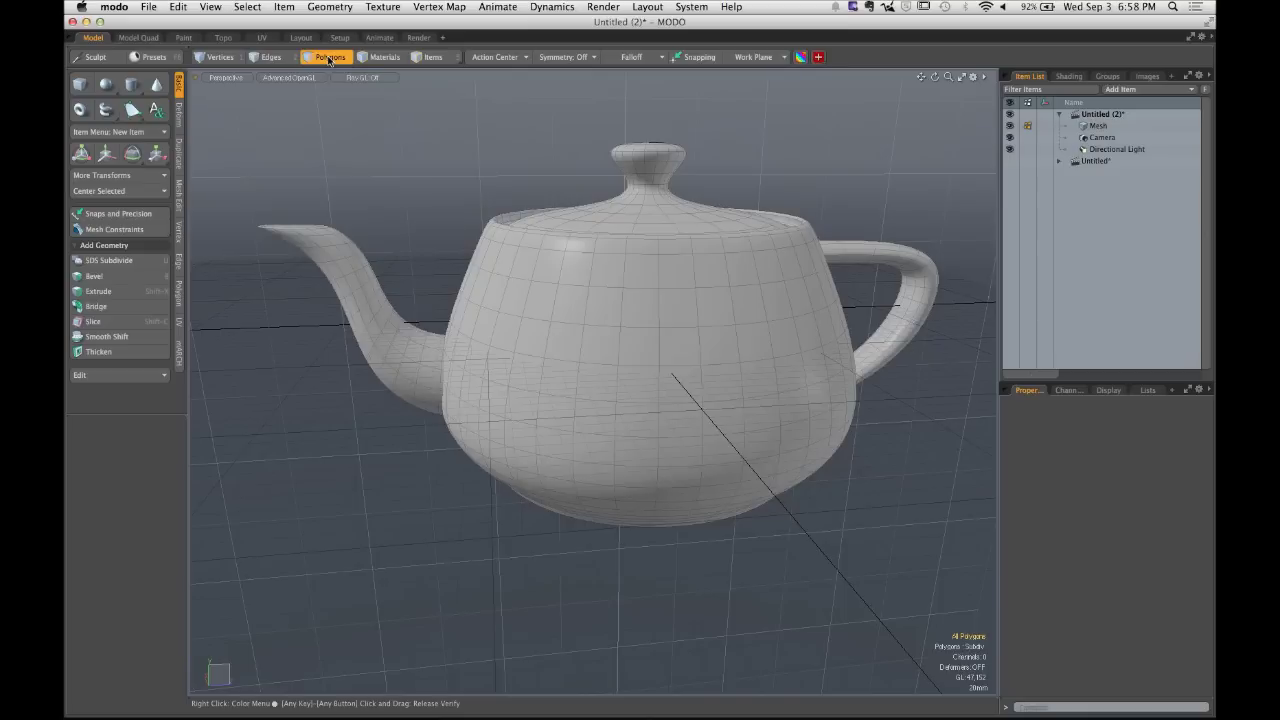
pyautogui.press('1')
pyautogui.press('2')
pyautogui.press('3')
# Cycle repeatedly through the vertex, edge and polygon selection modes, then set the selection mode back to Polygons.
pyautogui.press('space')
pyautogui.press('space')
pyautogui.press('space')
pyautogui.press('space')
pyautogui.press('space')
pyautogui.press('space')
pyautogui.press('space')
pyautogui.press('space')
pyautogui.press('space')
pyautogui.press('space')
pyautogui.press('space')
pyautogui.press('space')
pyautogui.press('space')
pyautogui.press('space')
pyautogui.press('space')
pyautogui.press('space')
pyautogui.press('space')
pyautogui.press('space')
pyautogui.press('space')
pyautogui.press('space')
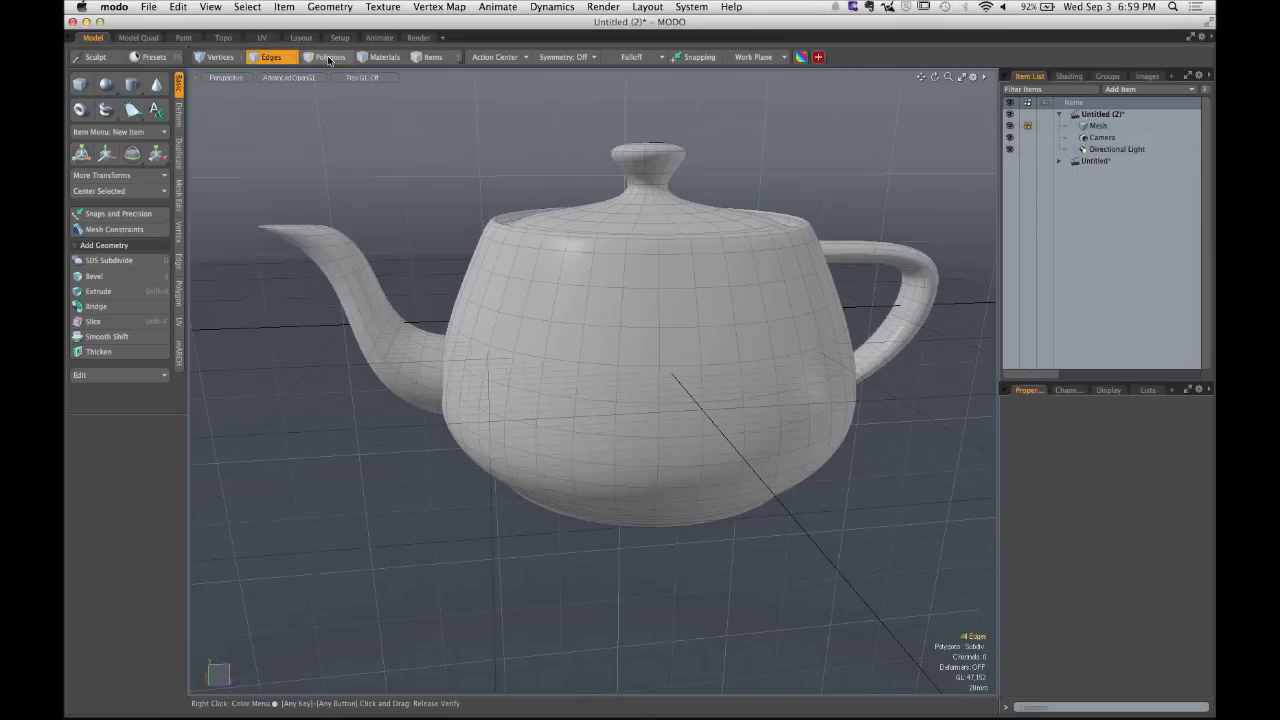
pyautogui.press('space')
pyautogui.press('space')
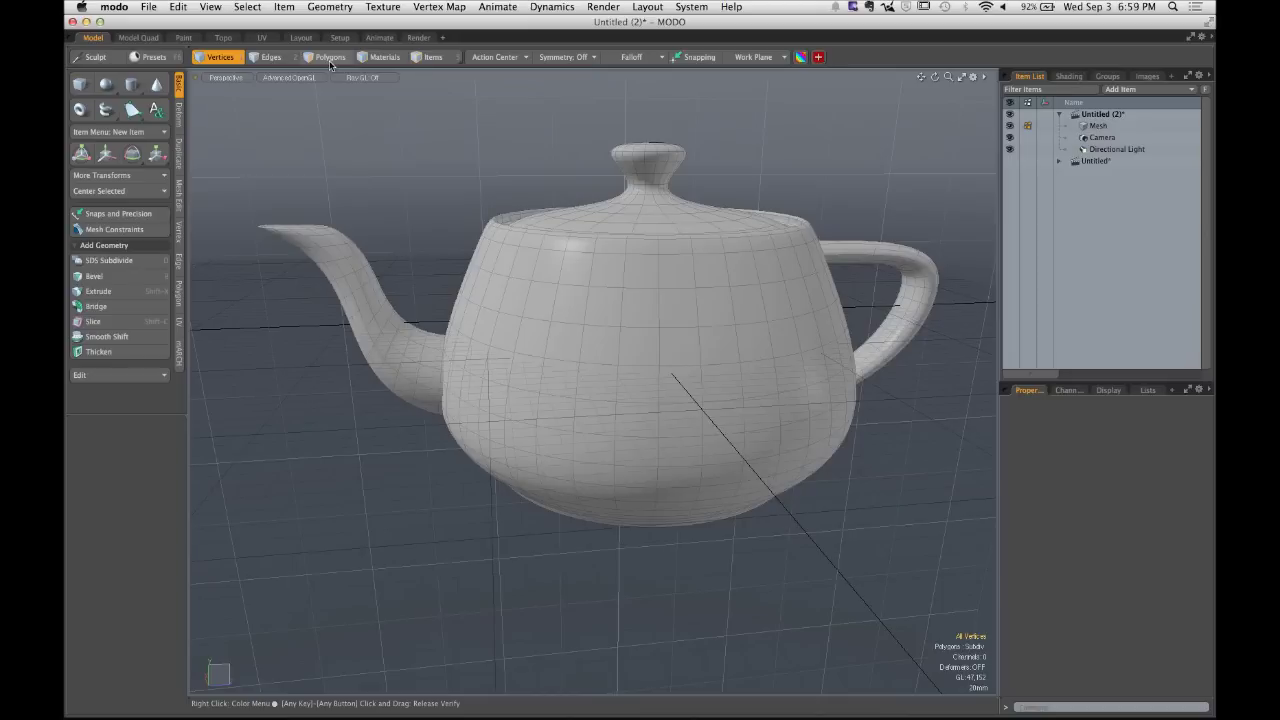
pyautogui.click(333, 58)
pyautogui.press('ctrl')
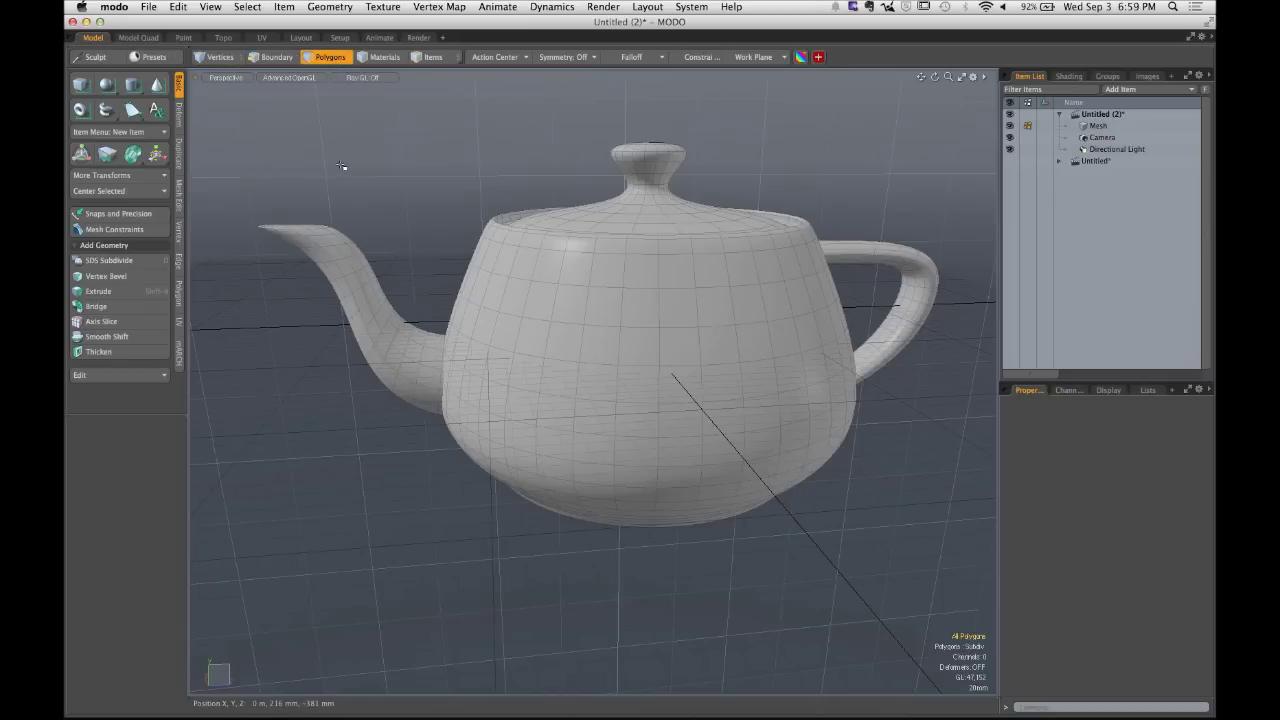
# Turn on Show Vertices for the active meshes in the perspective viewport while viewing the lid knob up close.
pyautogui.keyDown('alt'); pyautogui.moveTo(342, 165); pyautogui.dragTo(618, 267); pyautogui.keyUp('alt')
pyautogui.scroll(5, 743, 346)
pyautogui.scroll(-3, 618, 267)
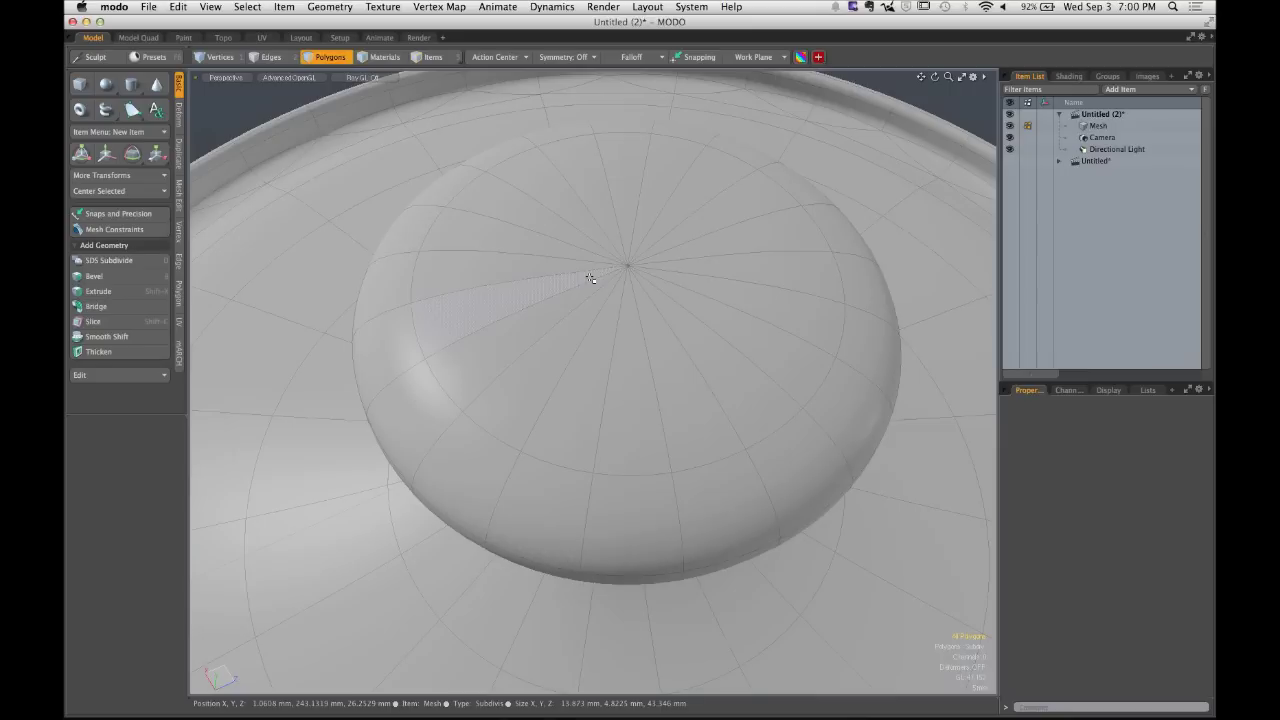
pyautogui.press('o')
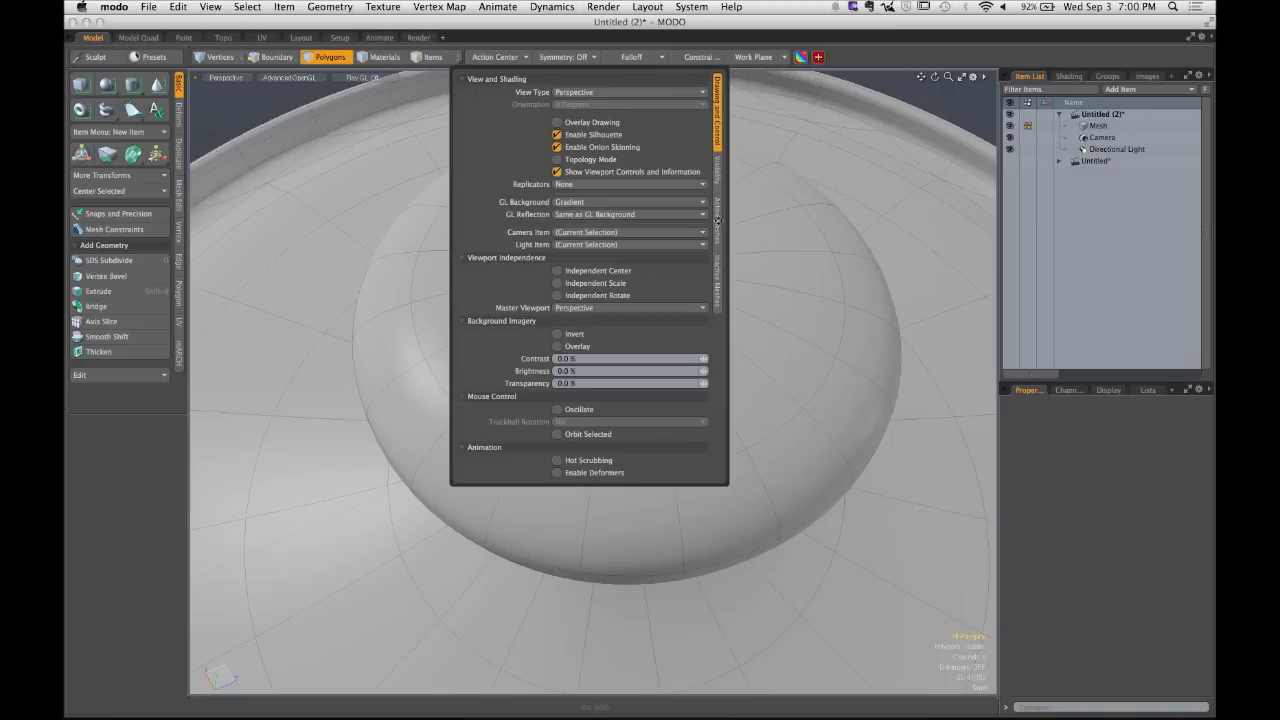
pyautogui.click(716, 209)
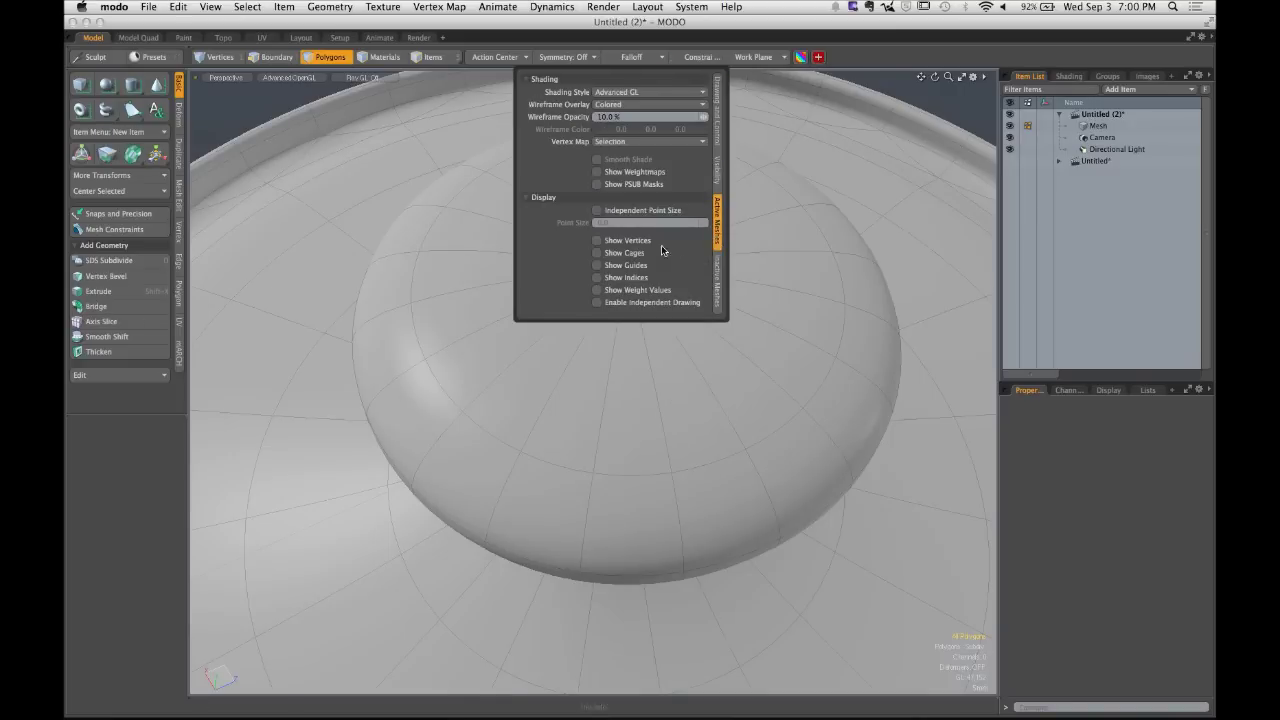
pyautogui.click(597, 241)
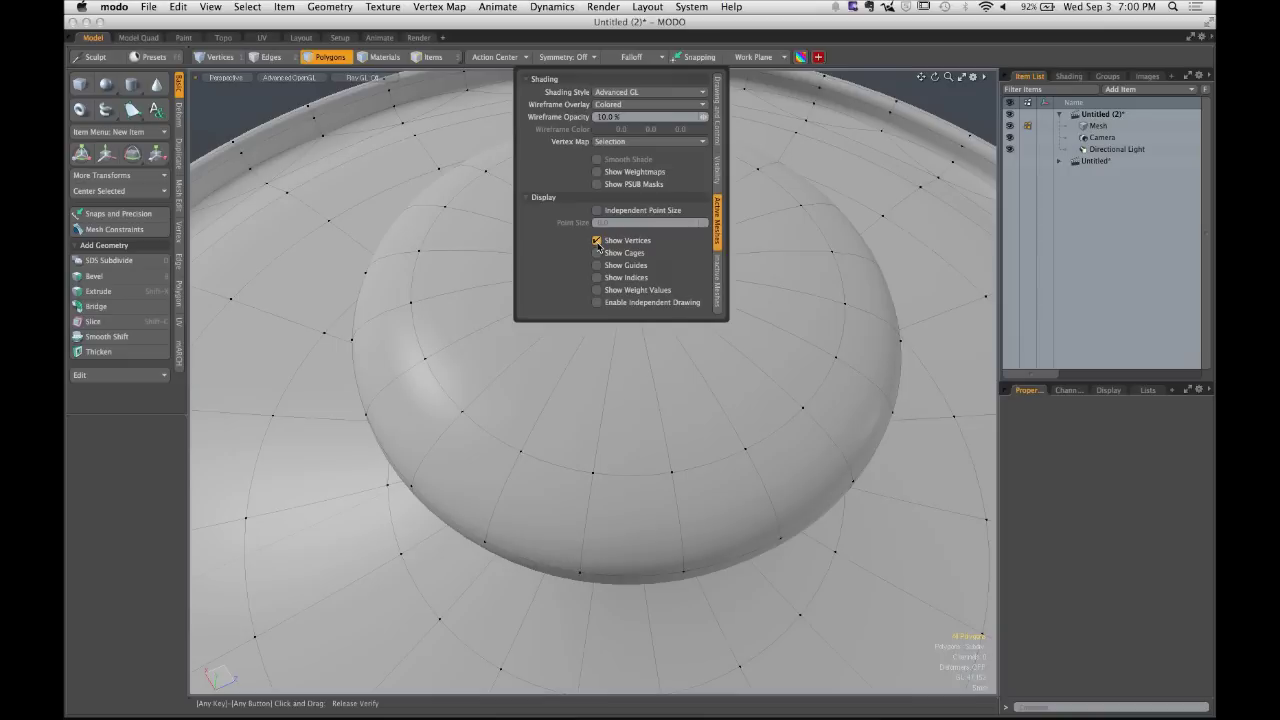
pyautogui.press('ctrl')
pyautogui.press('ctrl')
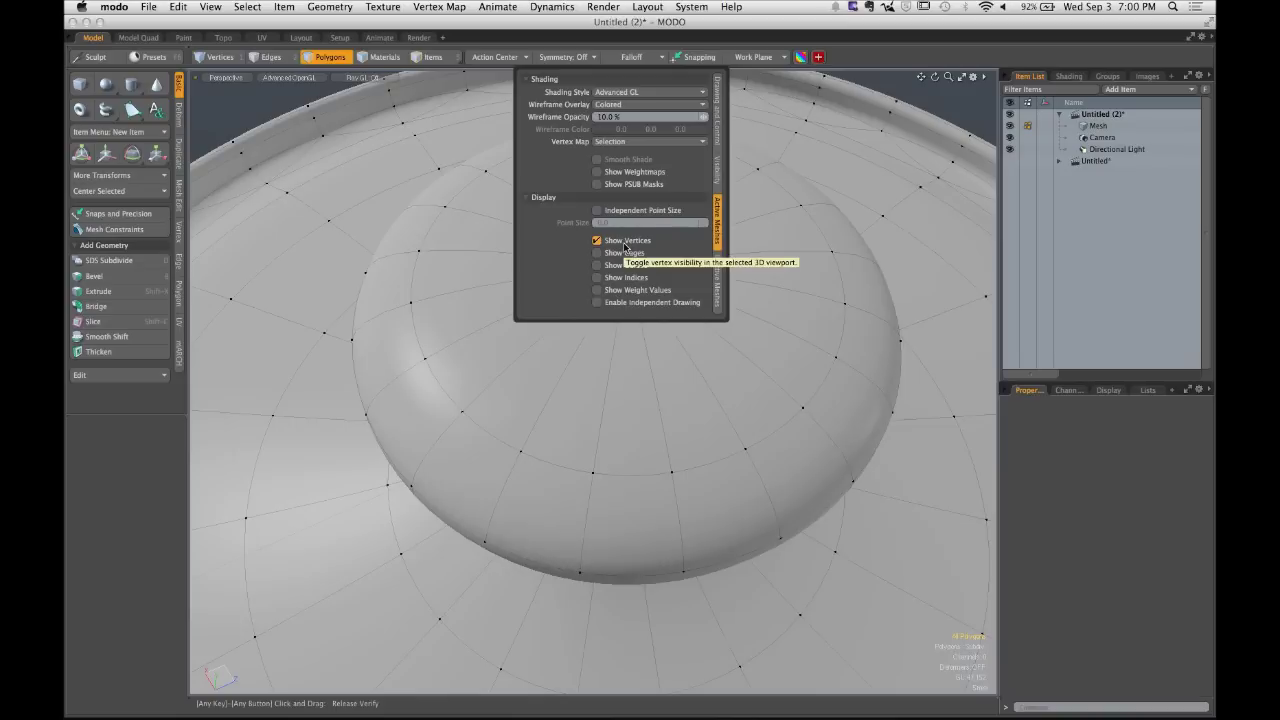
# Enable Independent Point Size for the active meshes and raise the point size to 9.54.
pyautogui.click(642, 211)
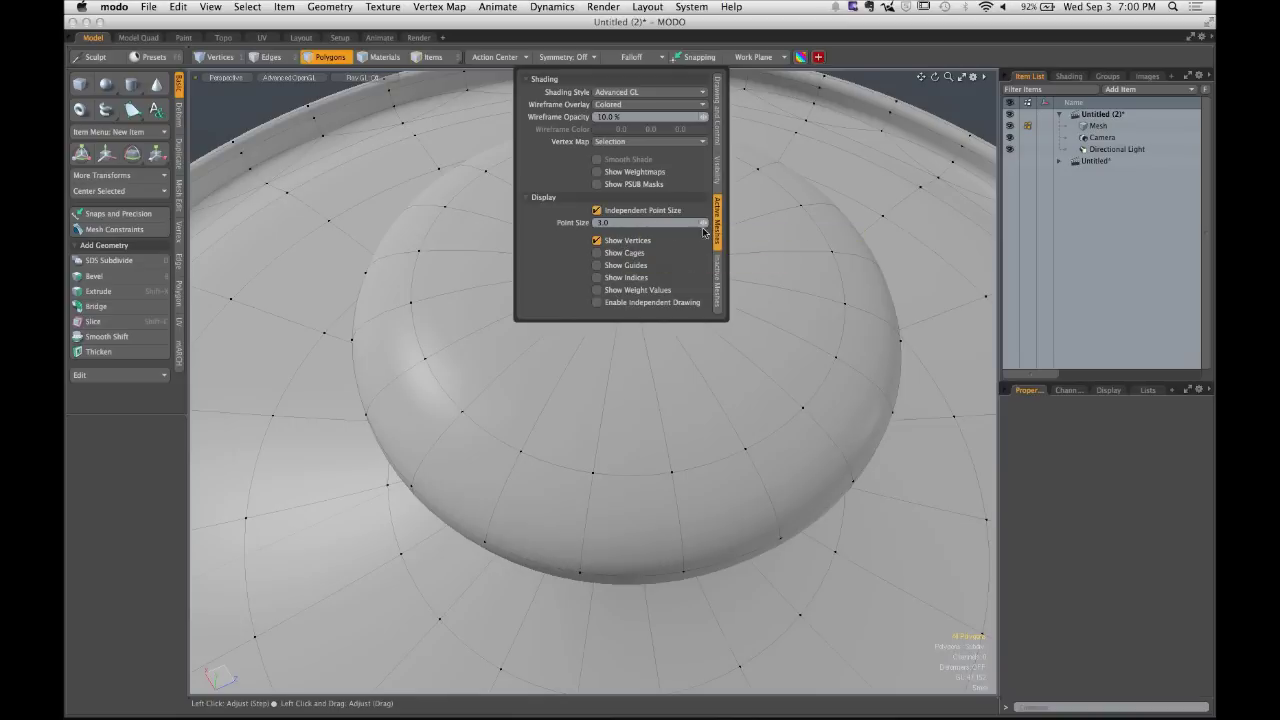
pyautogui.moveTo(703, 224)
pyautogui.mouseDown()
pyautogui.moveTo(760, 224)
pyautogui.moveTo(704, 226)
pyautogui.mouseUp()
pyautogui.press('ctrl')
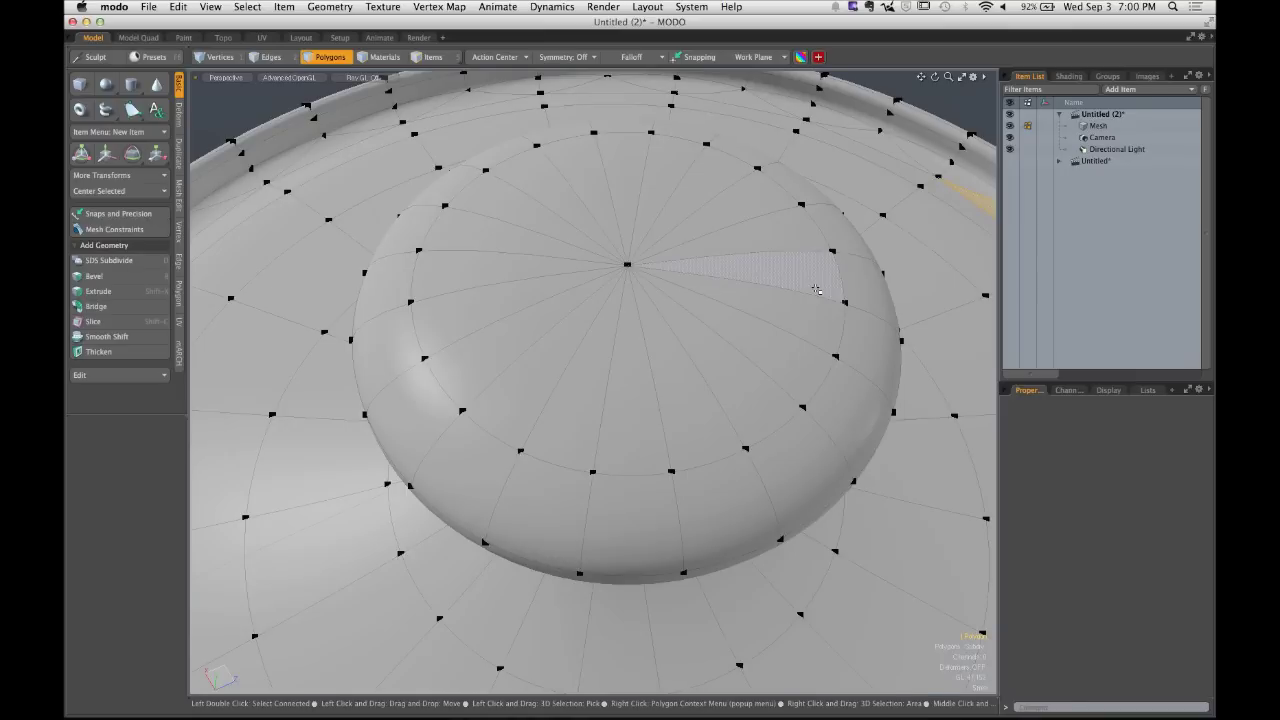
# Select the knob's centre vertex and a vertex on the surrounding ring, then select the edge joining them in Edges mode.
pyautogui.keyDown('alt'); pyautogui.moveTo(816, 289); pyautogui.dragTo(728, 258); pyautogui.keyUp('alt')
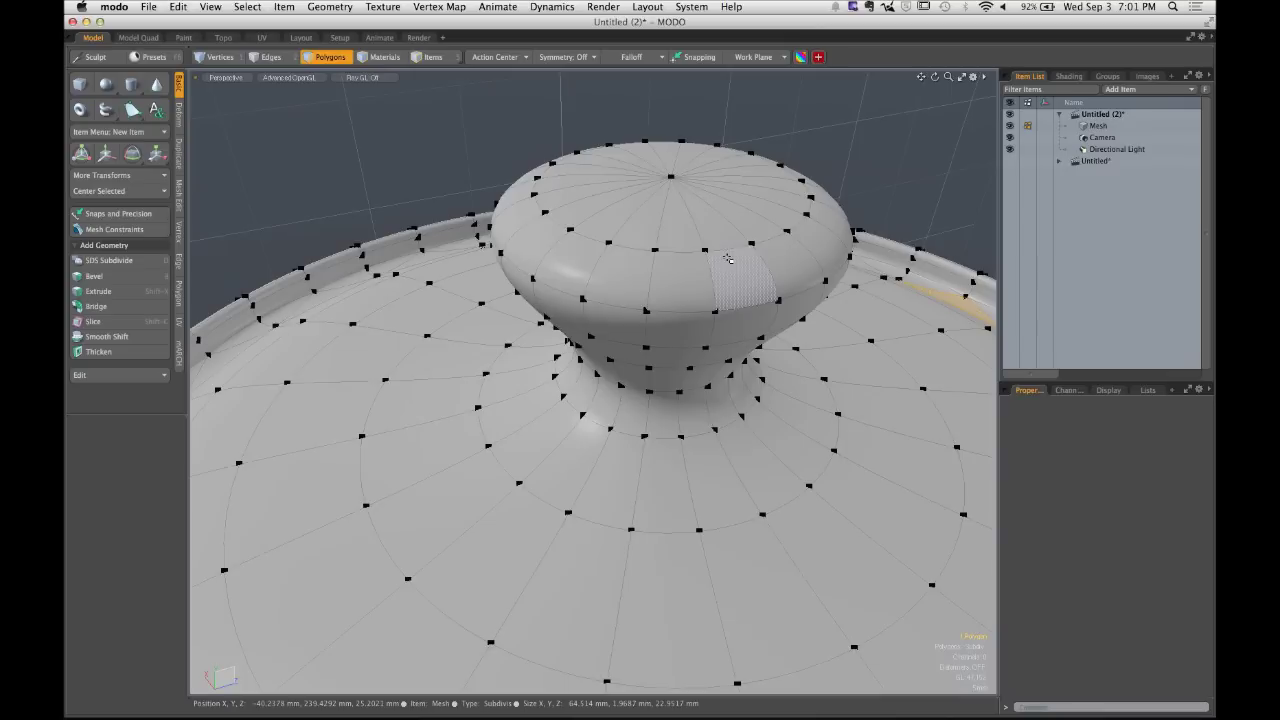
pyautogui.keyDown('alt'); pyautogui.moveTo(681, 174); pyautogui.dragTo(709, 309); pyautogui.keyUp('alt')
pyautogui.press('1')
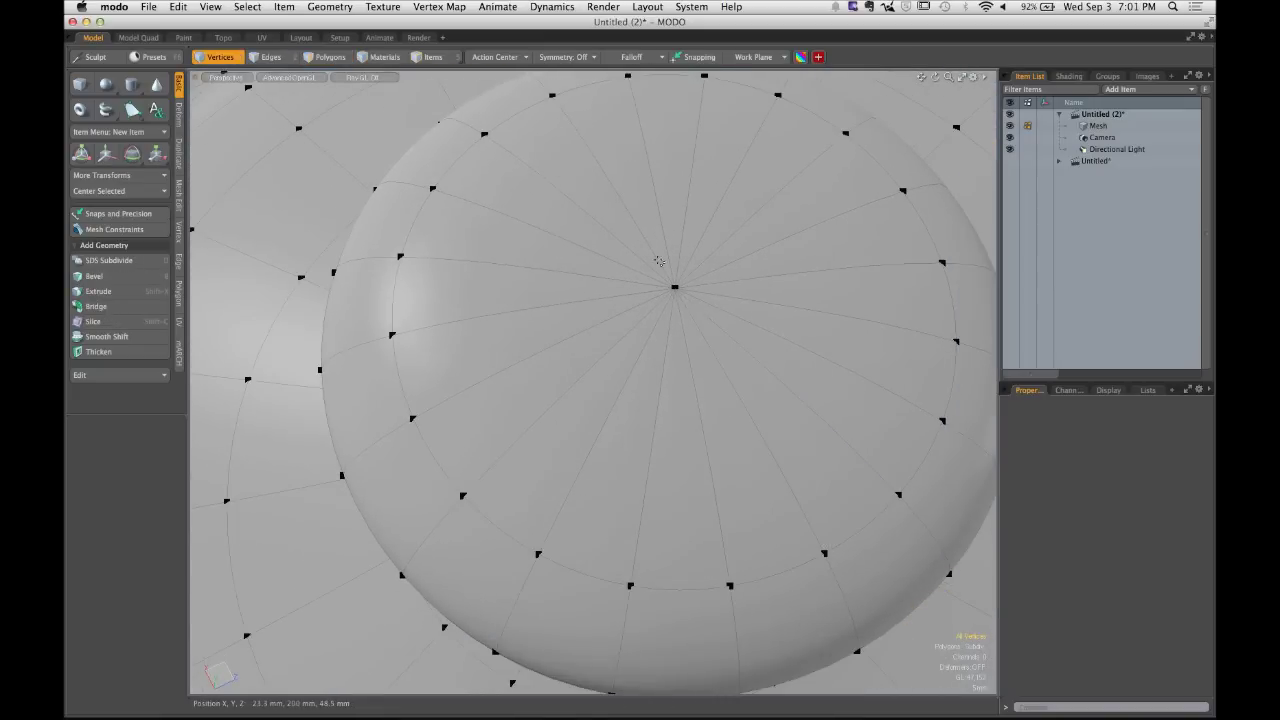
pyautogui.moveTo(654, 254); pyautogui.dragTo(678, 468)
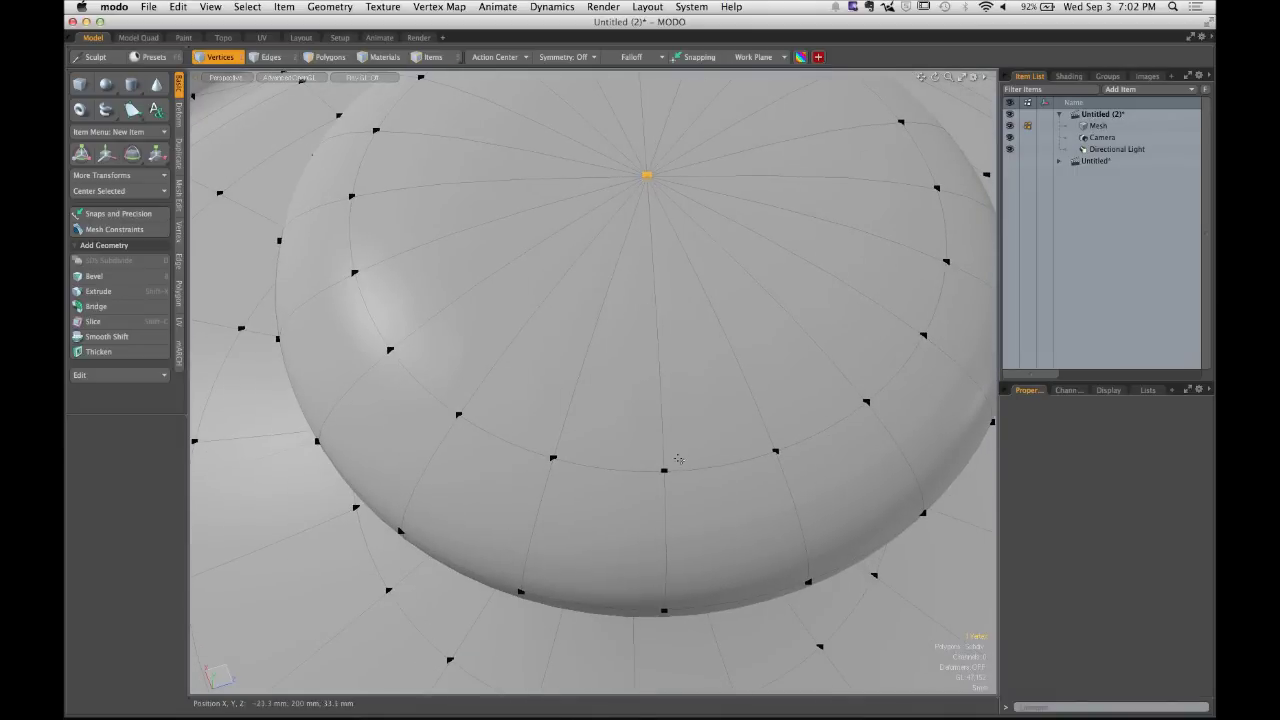
pyautogui.keyDown('shift'); pyautogui.click(668, 470); pyautogui.keyUp('shift')
pyautogui.press('2')
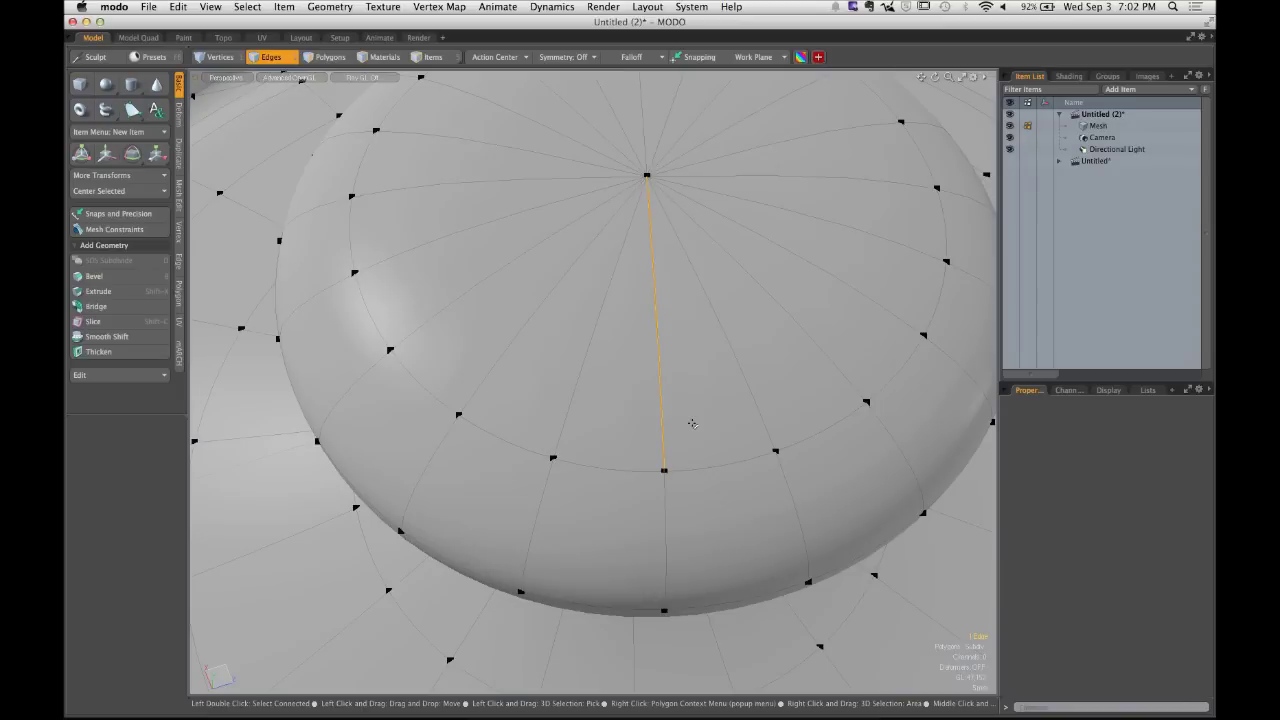
# In Polygons mode, select a triangular polygon on top of the knob, then select the four-sided polygon just below it.
pyautogui.press('3')
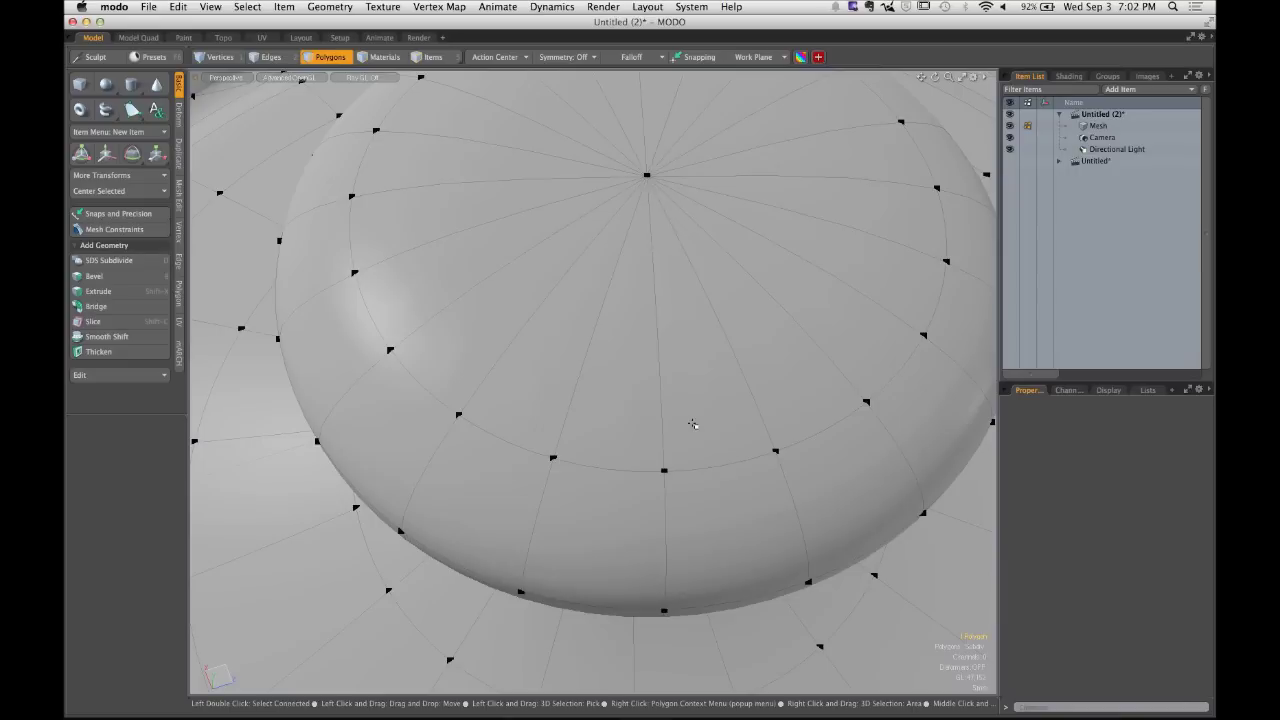
pyautogui.click(638, 445)
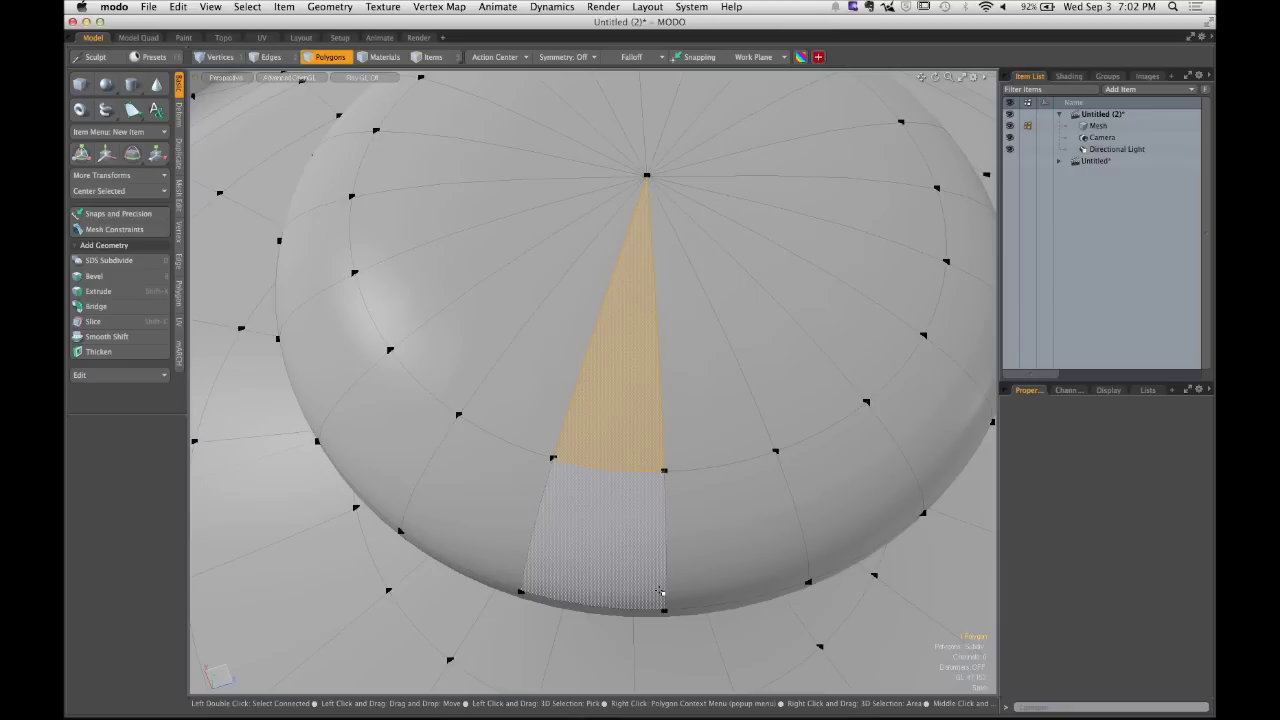
pyautogui.keyDown('alt'); pyautogui.moveTo(659, 574); pyautogui.dragTo(663, 391); pyautogui.keyUp('alt')
pyautogui.click(651, 388)
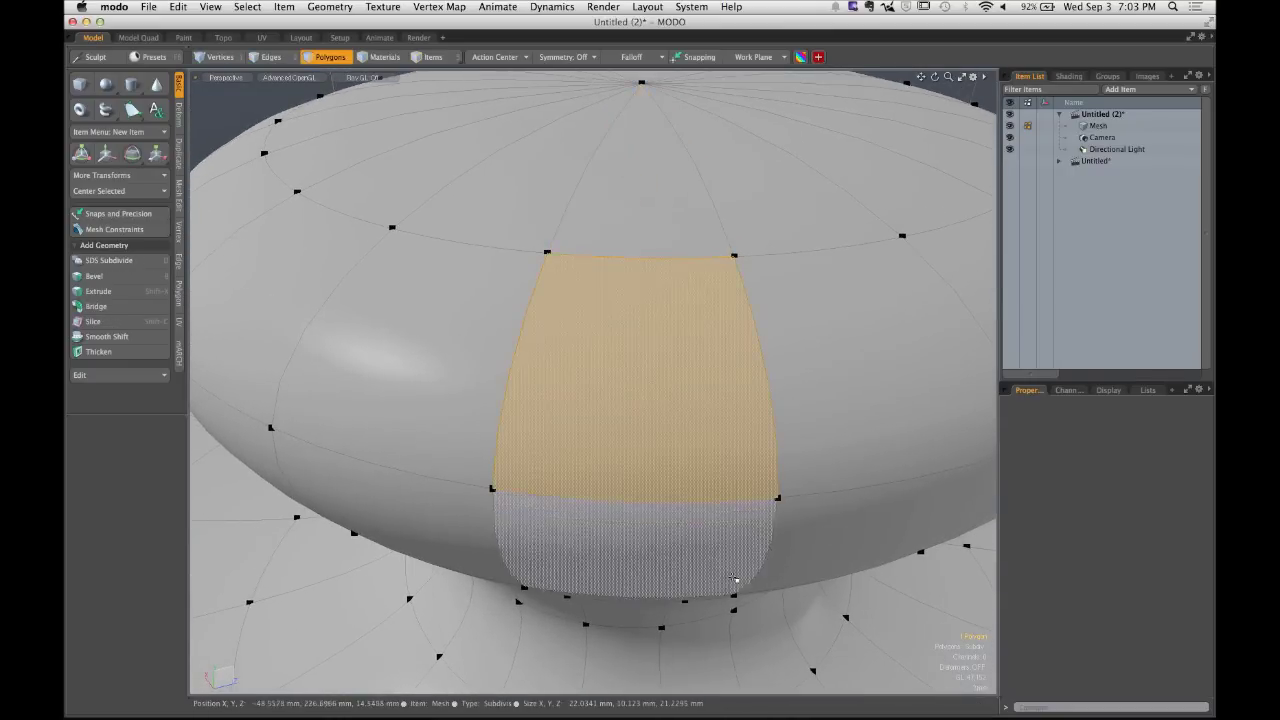
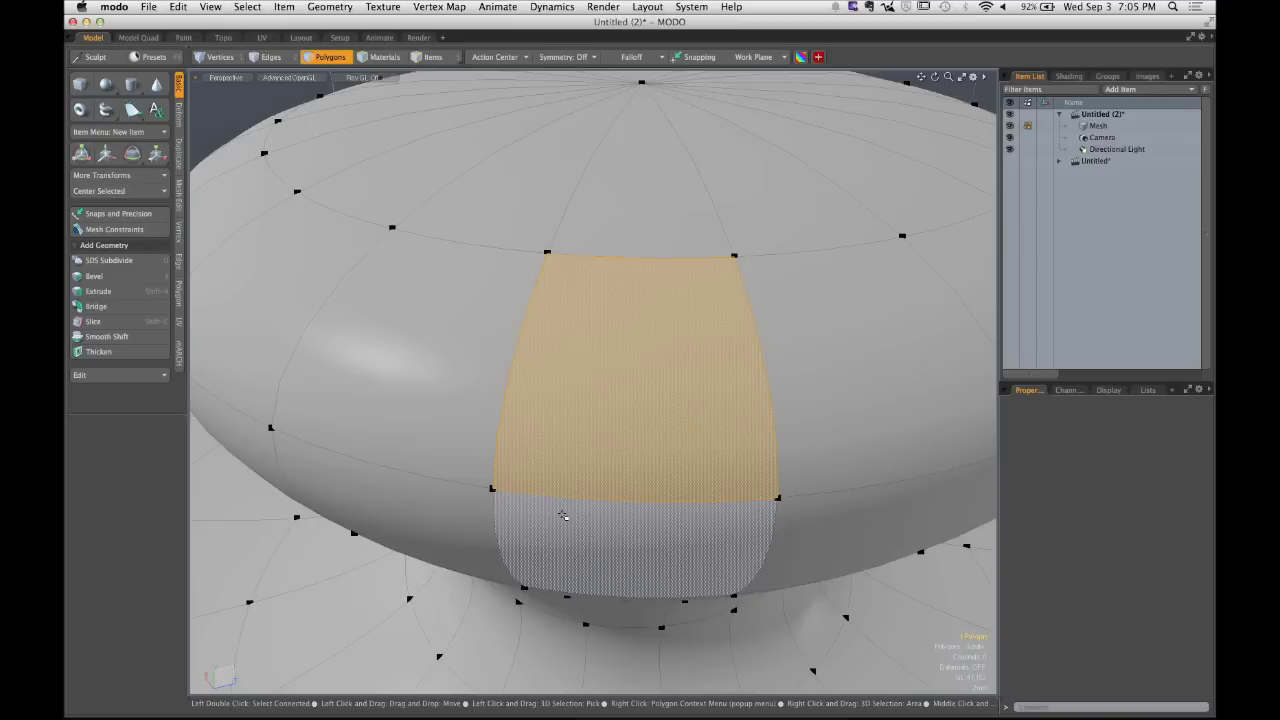
# Turn off Show Vertices for the active meshes with the whole teapot in view.
pyautogui.scroll(-5, 640, 300)
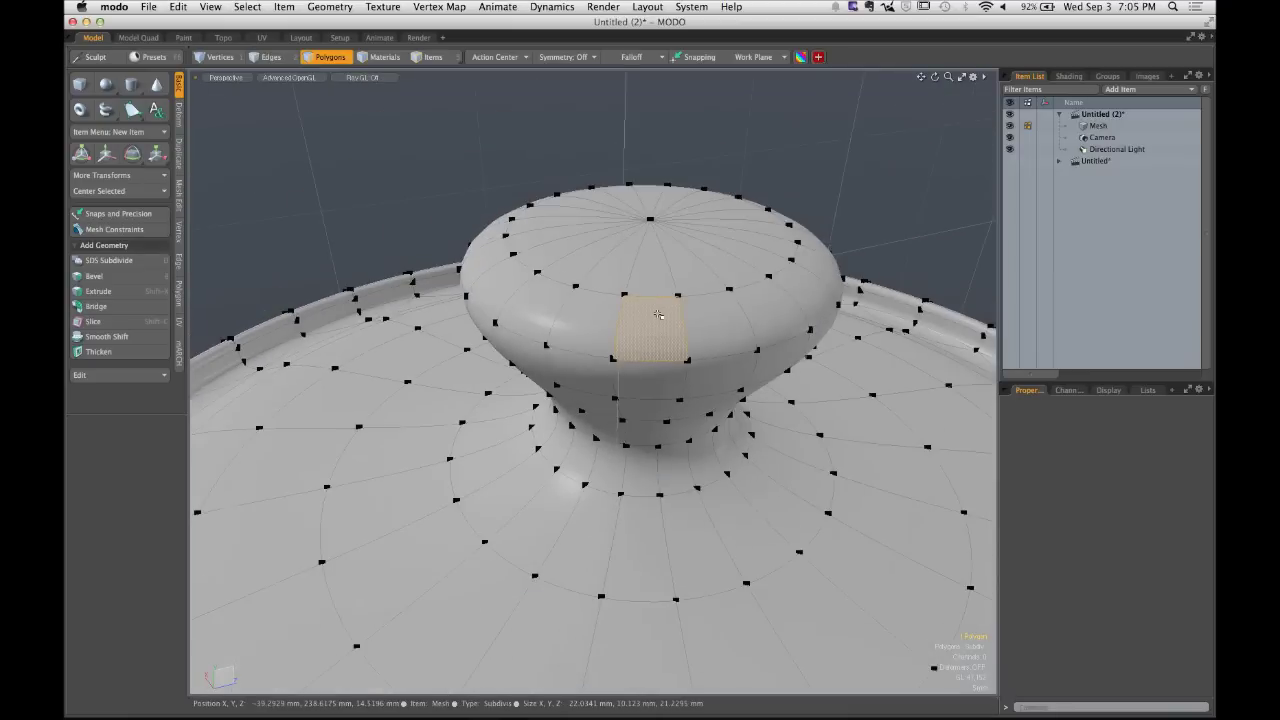
pyautogui.scroll(-6, 686, 371)
pyautogui.moveTo(686, 371)
pyautogui.keyDown('alt'); pyautogui.mouseDown()
pyautogui.moveTo(693, 464)
pyautogui.moveTo(607, 380)
pyautogui.mouseUp(); pyautogui.keyUp('alt')
pyautogui.press('o')
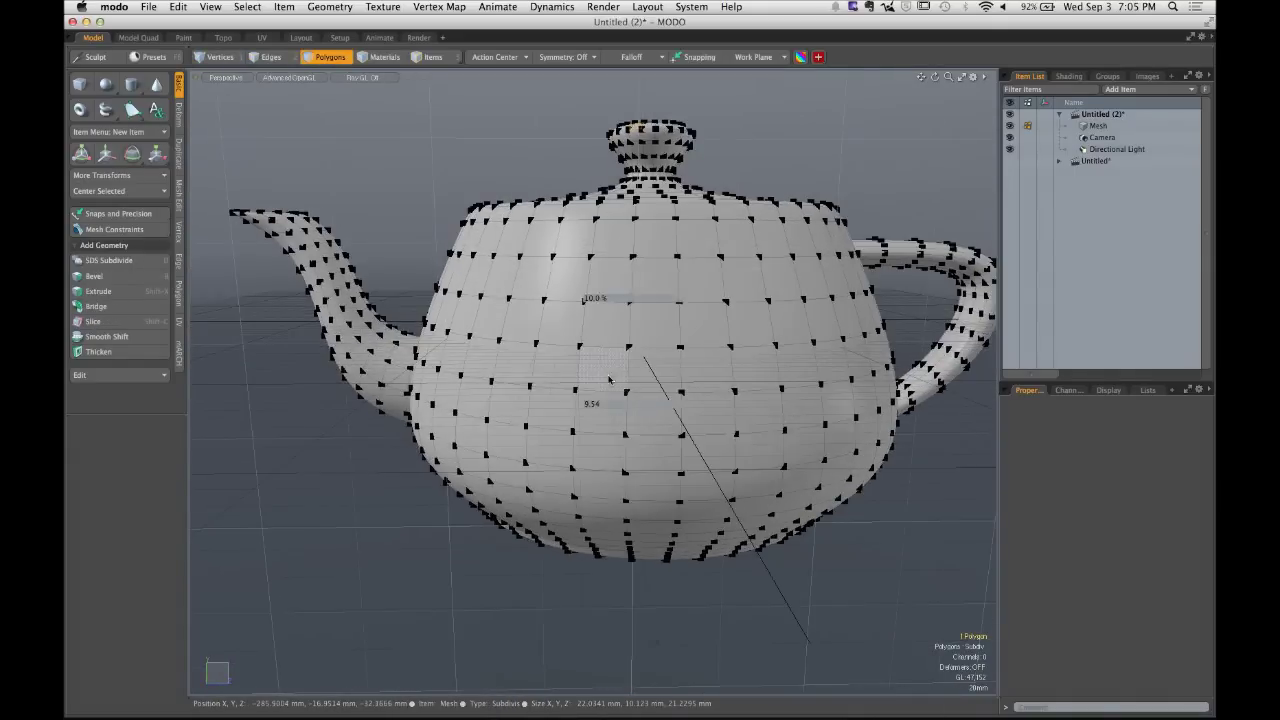
pyautogui.click(584, 421)
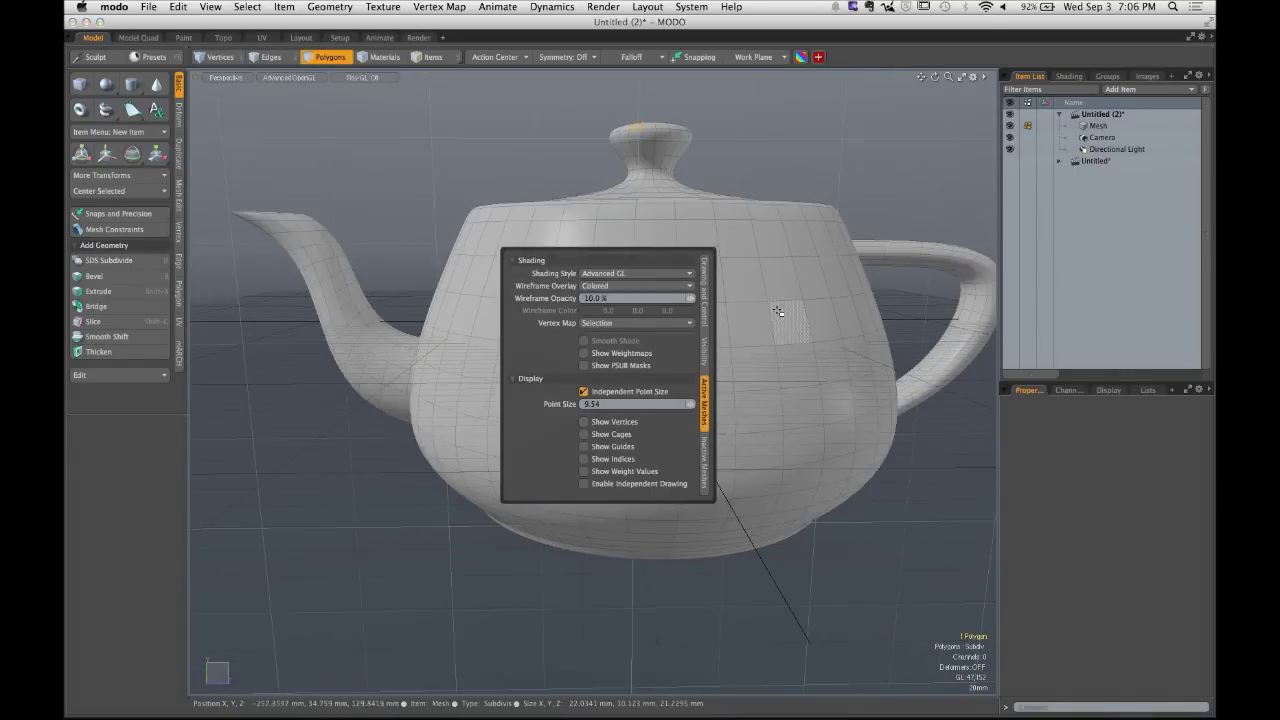
# Paint-select a block of polygons across the upper front of the teapot body, then clear the selection.
pyautogui.keyDown('alt'); pyautogui.moveTo(796, 131); pyautogui.dragTo(646, 278); pyautogui.keyUp('alt')
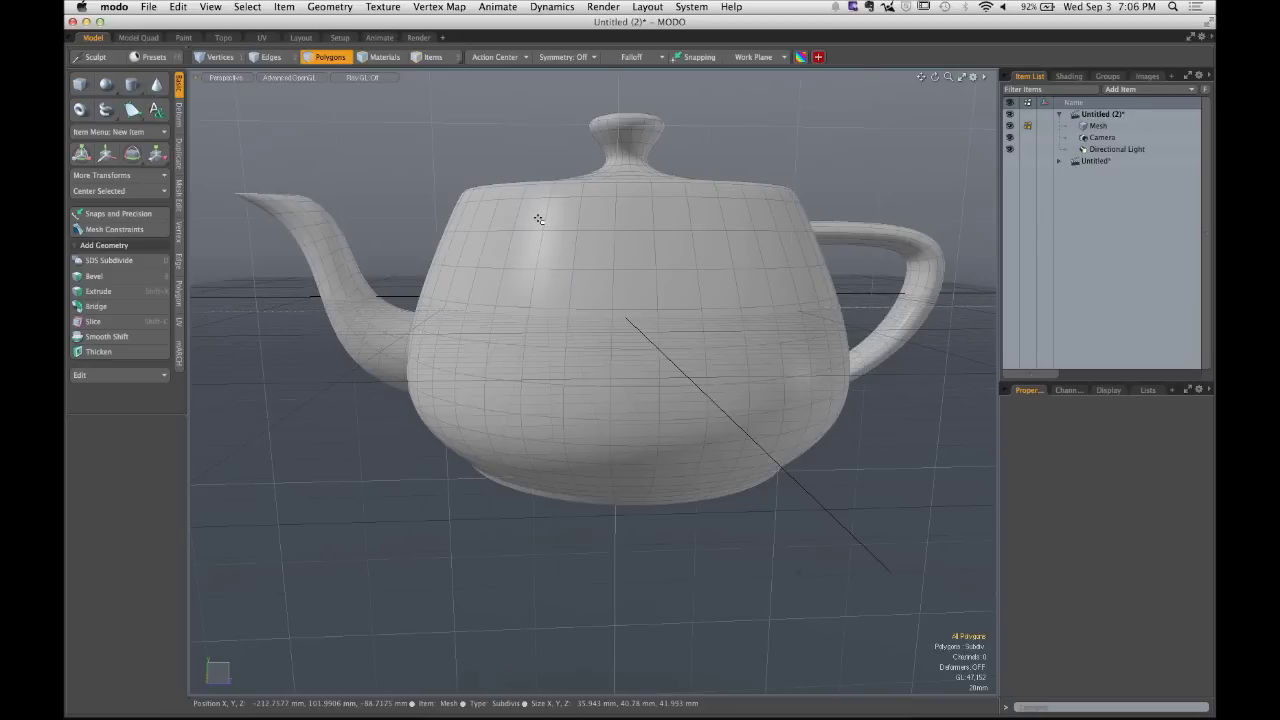
pyautogui.moveTo(534, 217)
pyautogui.mouseDown()
pyautogui.moveTo(788, 220)
pyautogui.moveTo(790, 255)
pyautogui.moveTo(528, 256)
pyautogui.moveTo(538, 298)
pyautogui.moveTo(804, 290)
pyautogui.mouseUp()
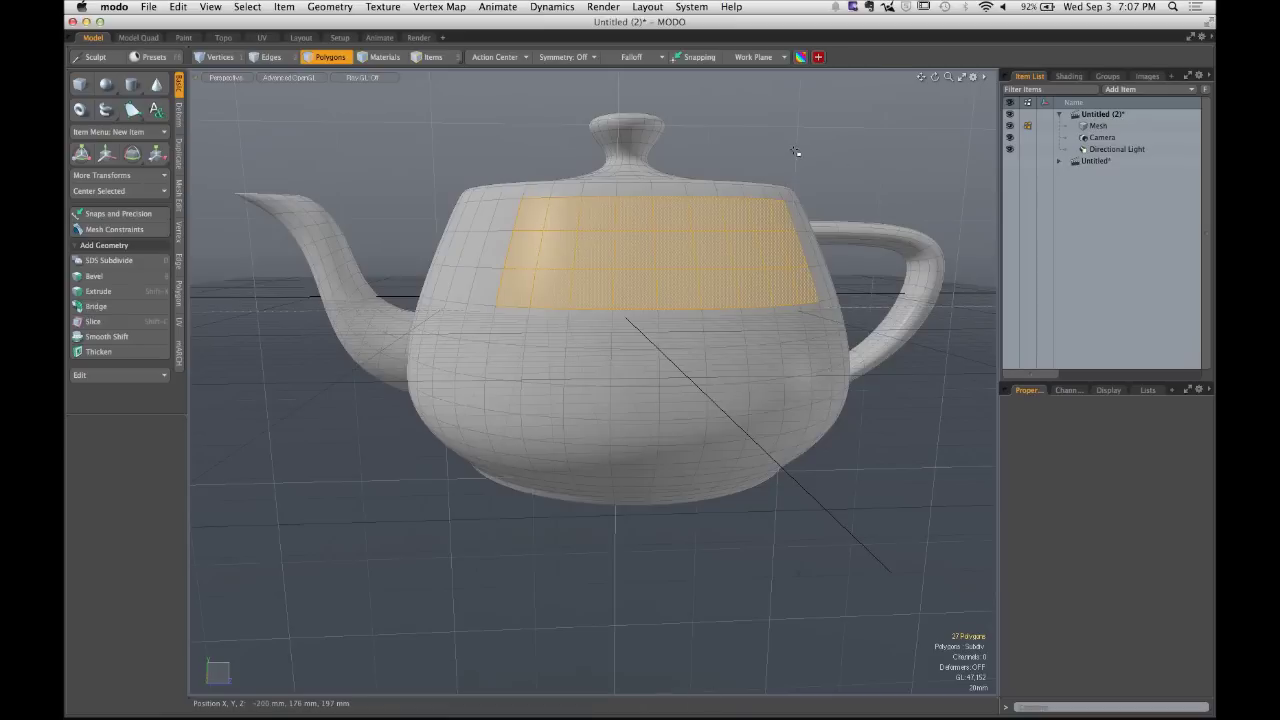
pyautogui.click(736, 152)
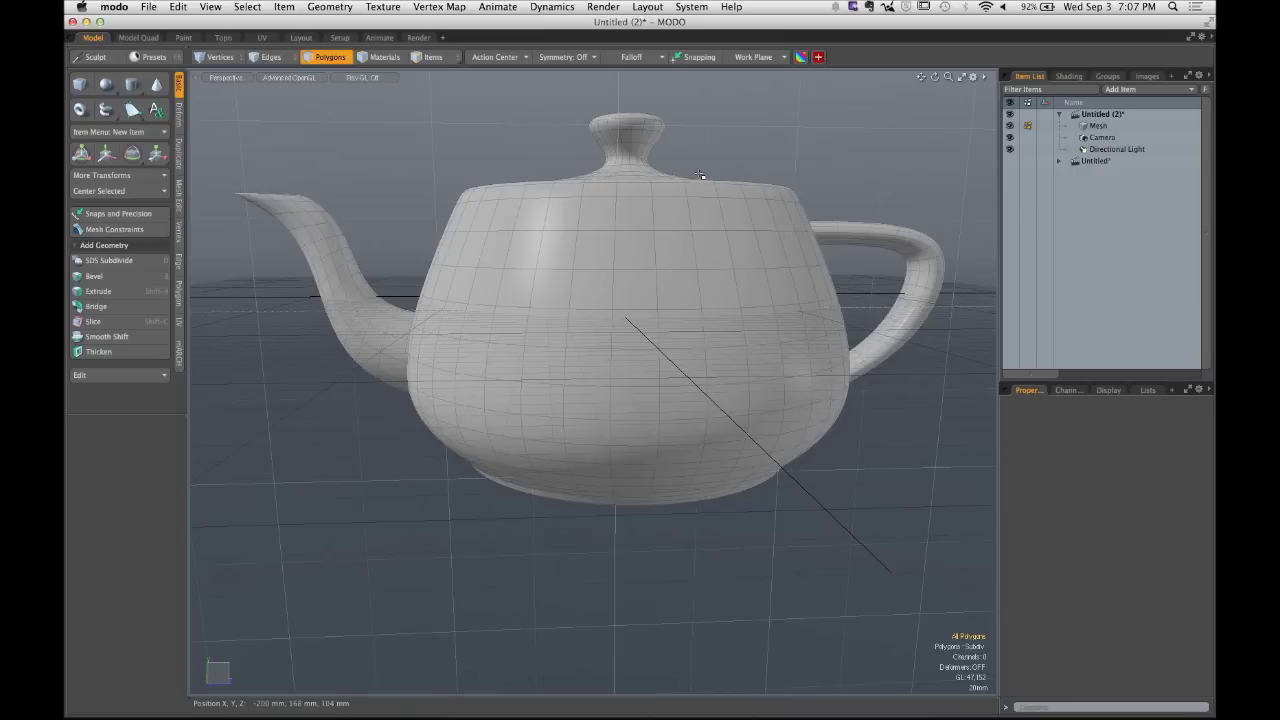
# Paint-select a large block of polygons on the teapot body's side and deselect the stray polygon at its upper corner.
pyautogui.moveTo(509, 214)
pyautogui.mouseDown()
pyautogui.moveTo(755, 214)
pyautogui.moveTo(800, 265)
pyautogui.moveTo(814, 351)
pyautogui.moveTo(780, 400)
pyautogui.moveTo(472, 396)
pyautogui.moveTo(478, 305)
pyautogui.moveTo(498, 291)
pyautogui.moveTo(518, 220)
pyautogui.moveTo(554, 266)
pyautogui.moveTo(636, 250)
pyautogui.moveTo(705, 345)
pyautogui.moveTo(759, 283)
pyautogui.moveTo(797, 354)
pyautogui.moveTo(749, 251)
pyautogui.moveTo(492, 252)
pyautogui.moveTo(500, 240)
pyautogui.moveTo(570, 286)
pyautogui.mouseUp()
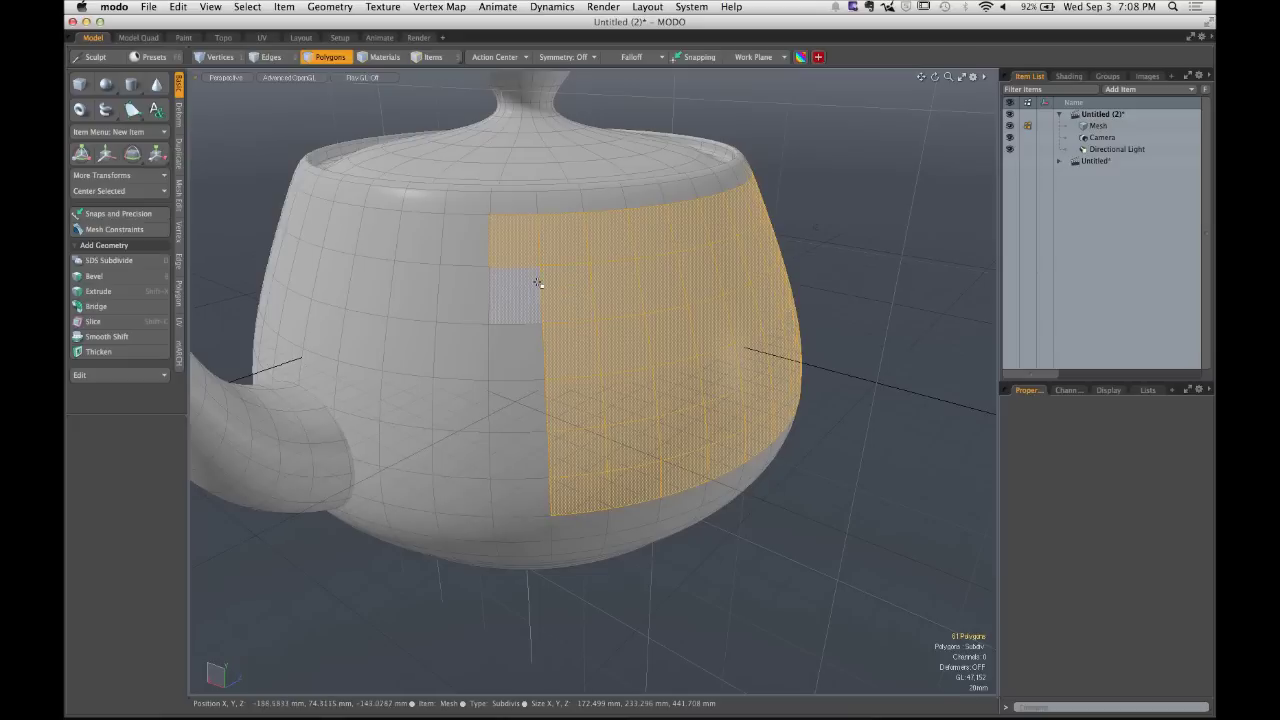
pyautogui.press('ctrl')
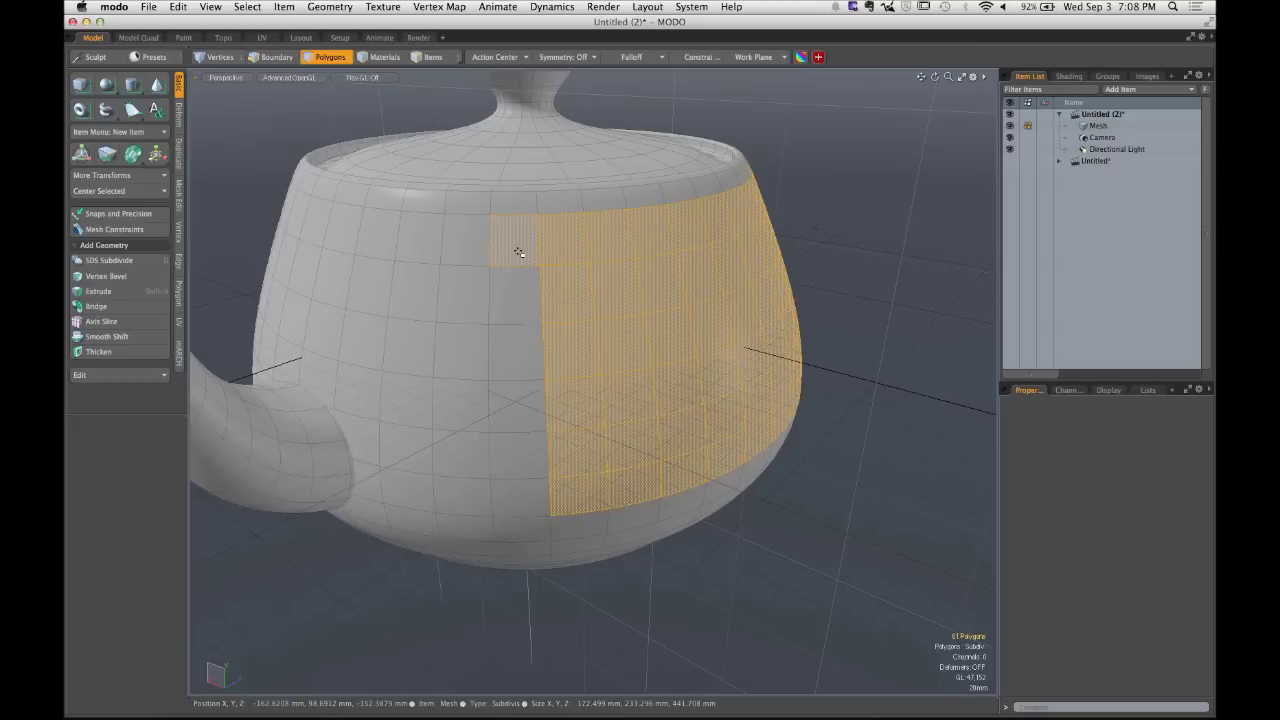
pyautogui.keyDown('ctrl'); pyautogui.click(519, 255); pyautogui.keyUp('ctrl')
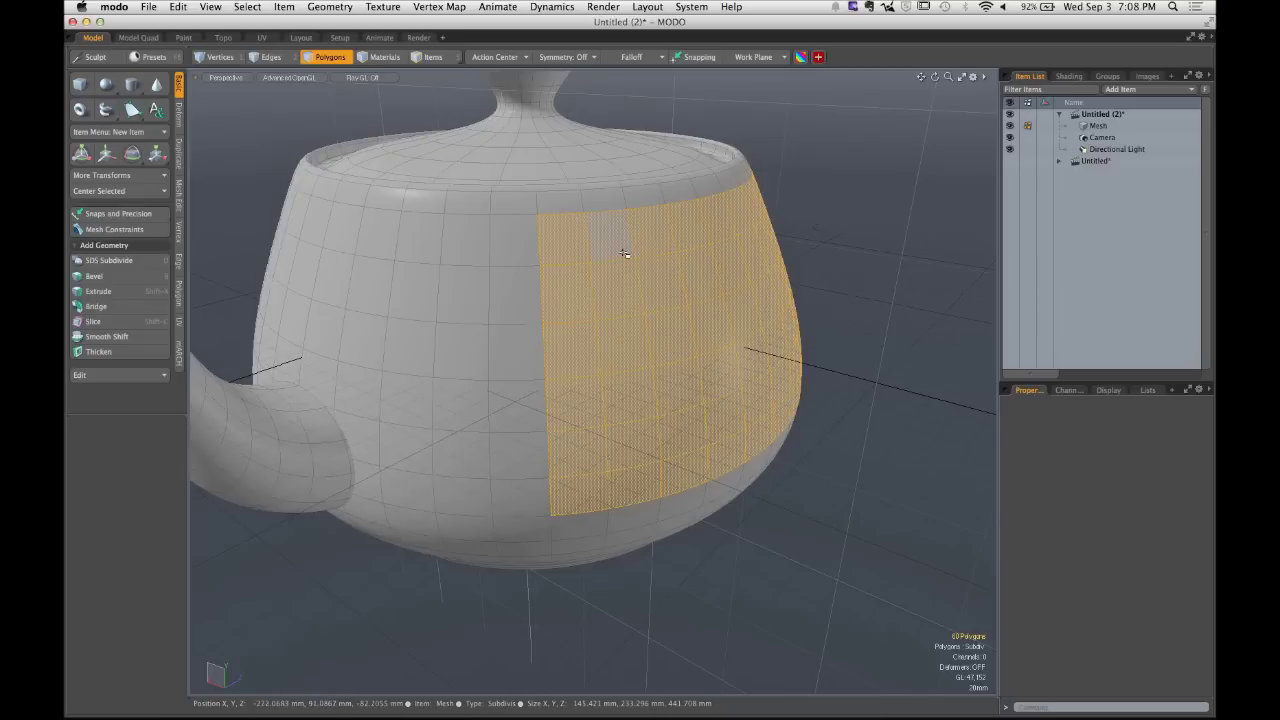
# Add the adjoining column of polygons to the body selection, then deselect the interior polygons to leave a rectangular frame.
pyautogui.moveTo(497, 238)
pyautogui.keyDown('shift'); pyautogui.mouseDown()
pyautogui.moveTo(516, 508)
pyautogui.moveTo(623, 400)
pyautogui.moveTo(583, 361)
pyautogui.mouseUp(); pyautogui.keyUp('shift')
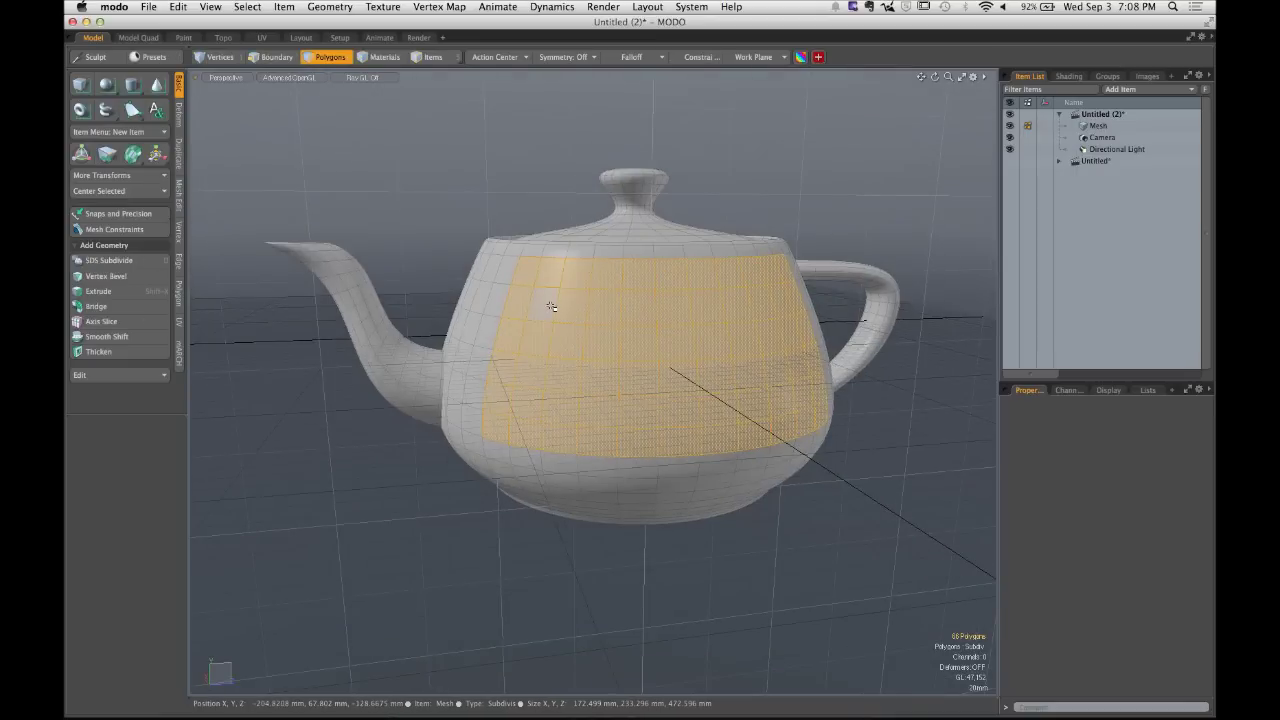
pyautogui.moveTo(540, 303)
pyautogui.keyDown('ctrl'); pyautogui.mouseDown()
pyautogui.moveTo(785, 308)
pyautogui.moveTo(803, 400)
pyautogui.moveTo(538, 410)
pyautogui.moveTo(544, 334)
pyautogui.moveTo(683, 340)
pyautogui.moveTo(787, 357)
pyautogui.moveTo(662, 377)
pyautogui.moveTo(561, 373)
pyautogui.mouseUp(); pyautogui.keyUp('ctrl')
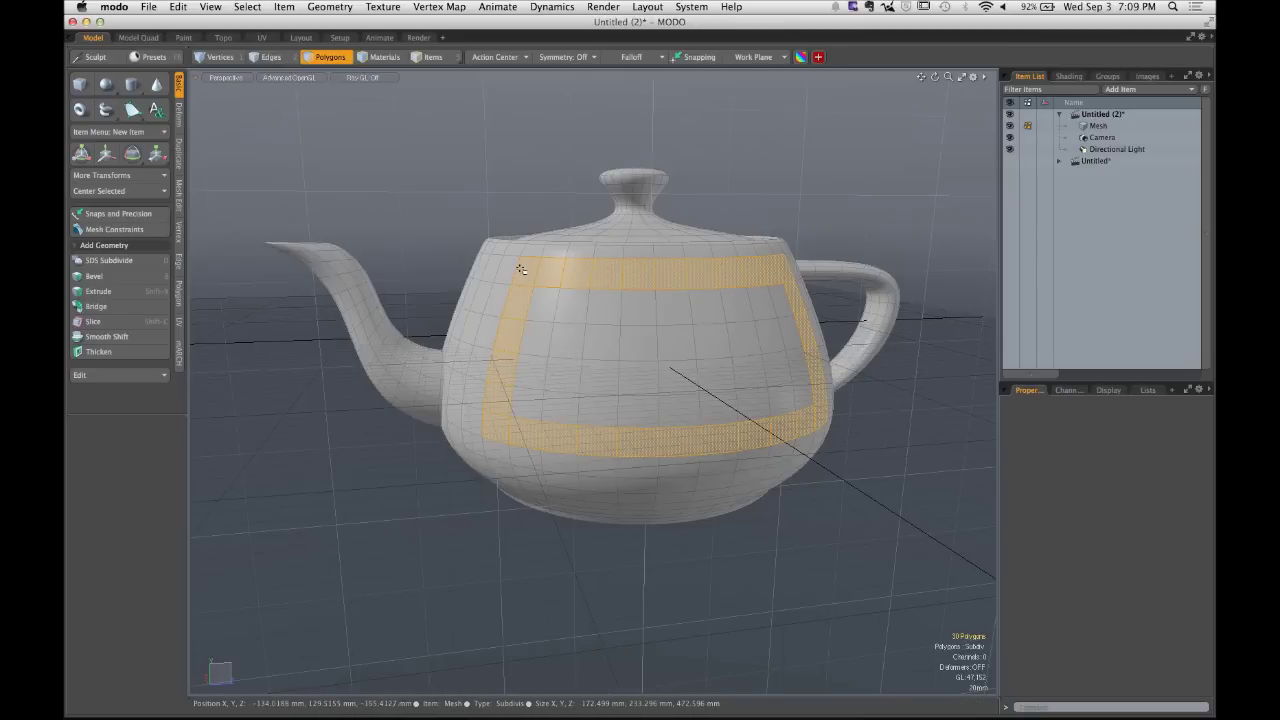
# Paint-select polygons on the upper part of the spout, then expand the selection to the entire connected spout.
pyautogui.moveTo(560, 302)
pyautogui.keyDown('alt'); pyautogui.mouseDown()
pyautogui.moveTo(549, 327)
pyautogui.moveTo(654, 340)
pyautogui.moveTo(589, 338)
pyautogui.moveTo(614, 350)
pyautogui.moveTo(560, 331)
pyautogui.moveTo(581, 271)
pyautogui.moveTo(553, 290)
pyautogui.moveTo(575, 300)
pyautogui.mouseUp(); pyautogui.keyUp('alt')
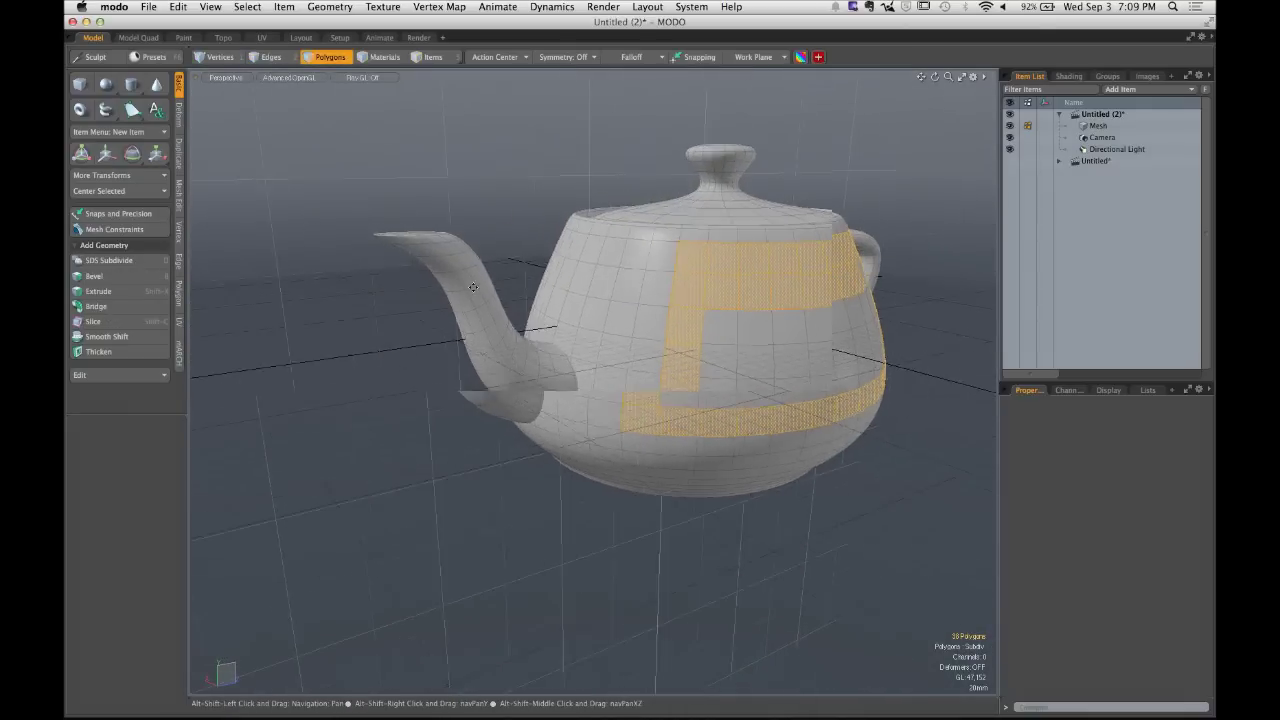
pyautogui.keyDown('alt'); pyautogui.scroll(5, 598, 306); pyautogui.keyUp('alt')
pyautogui.scroll(-5, 598, 306)
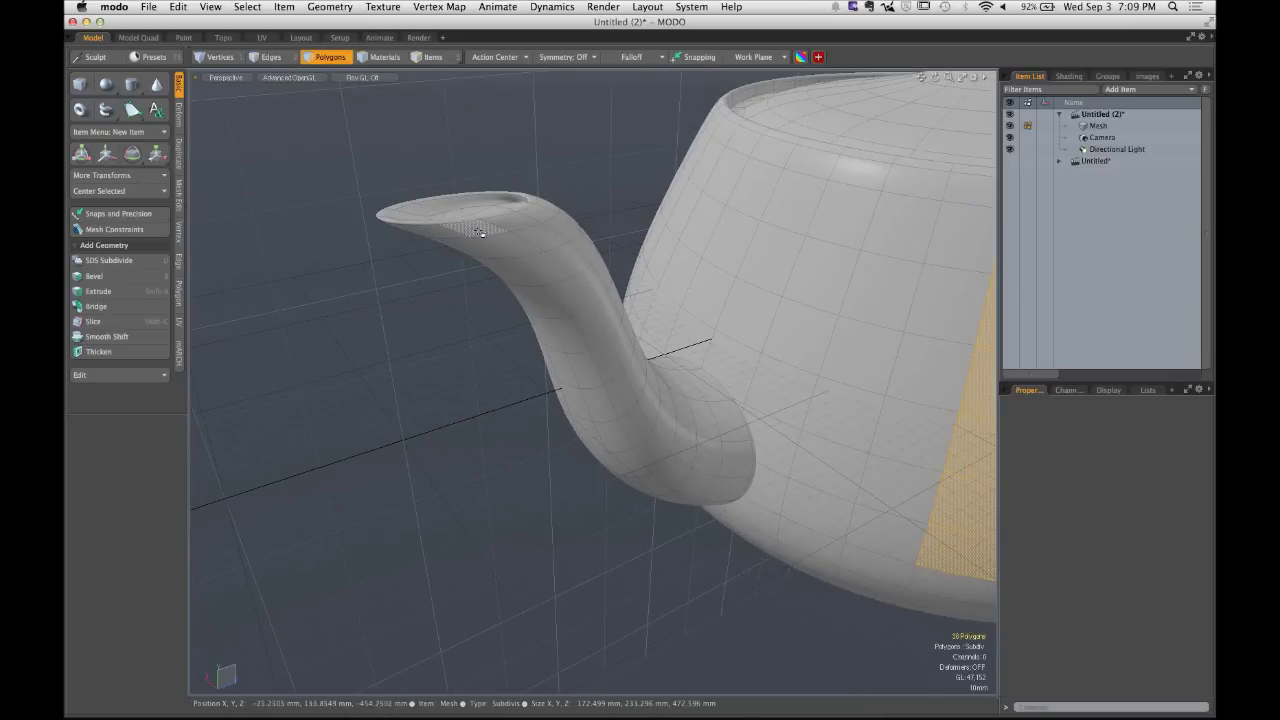
pyautogui.moveTo(540, 214)
pyautogui.mouseDown()
pyautogui.moveTo(500, 234)
pyautogui.moveTo(571, 306)
pyautogui.moveTo(612, 324)
pyautogui.moveTo(514, 308)
pyautogui.moveTo(474, 212)
pyautogui.moveTo(422, 220)
pyautogui.moveTo(490, 213)
pyautogui.mouseUp()
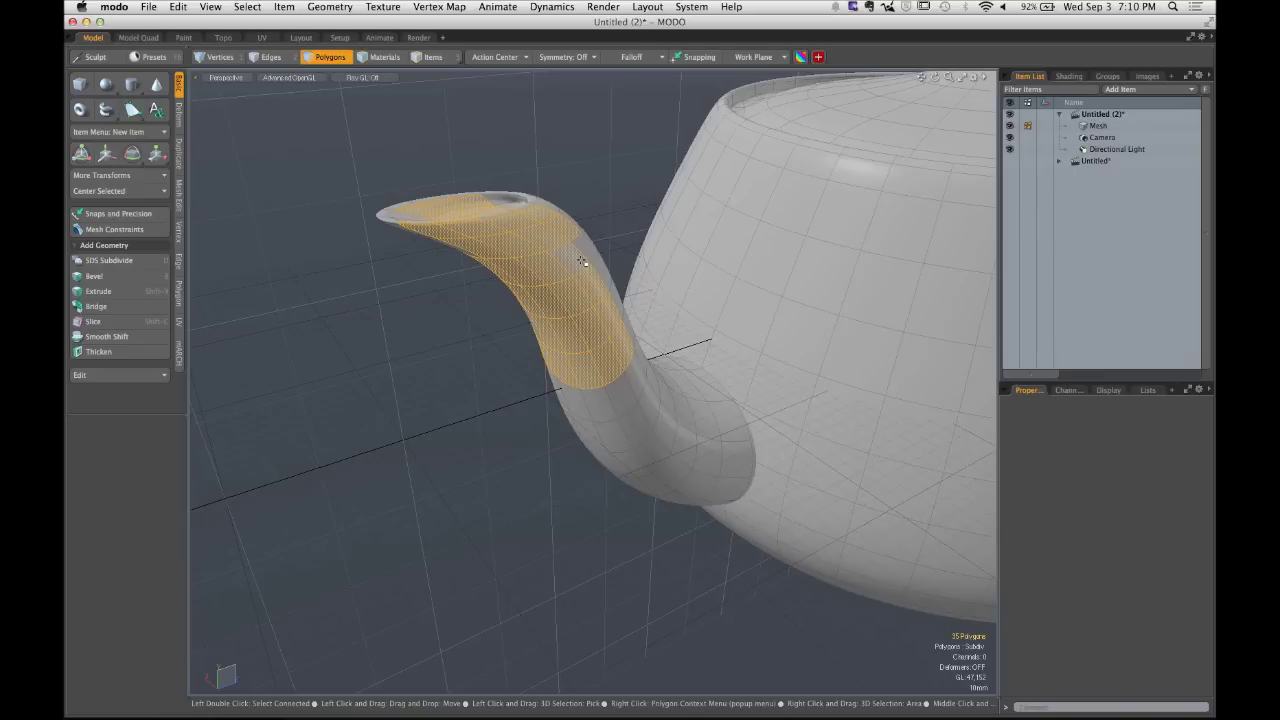
pyautogui.doubleClick(580, 266)
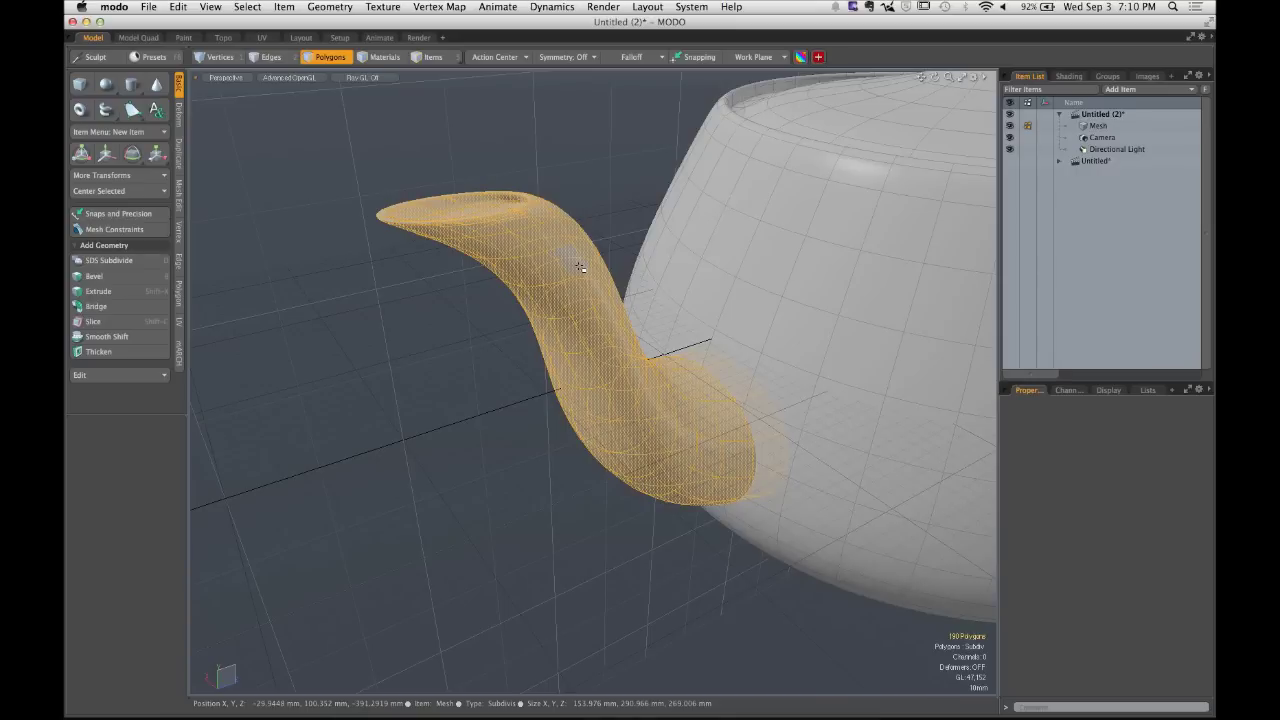
pyautogui.scroll(-10, 593, 262)
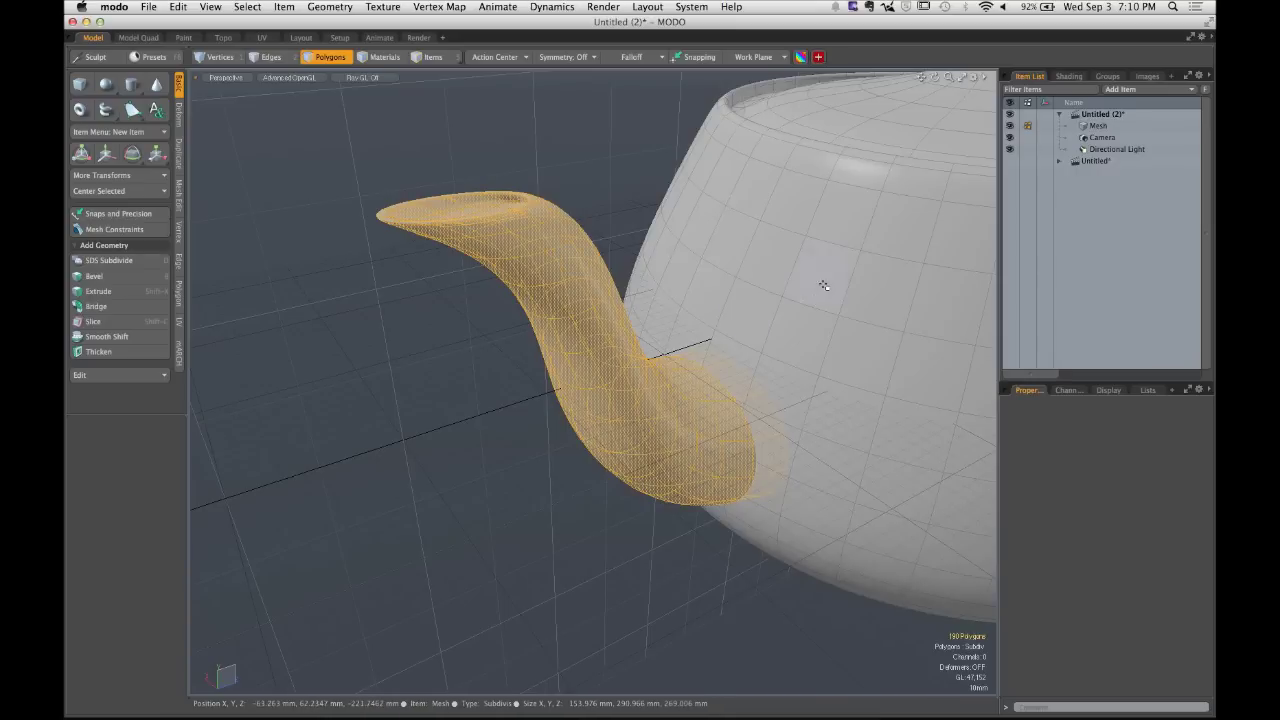
# Add the entire connected teapot body and the connected handle to the spout selection.
pyautogui.keyDown('alt'); pyautogui.moveTo(590, 306); pyautogui.dragTo(647, 346); pyautogui.keyUp('alt')
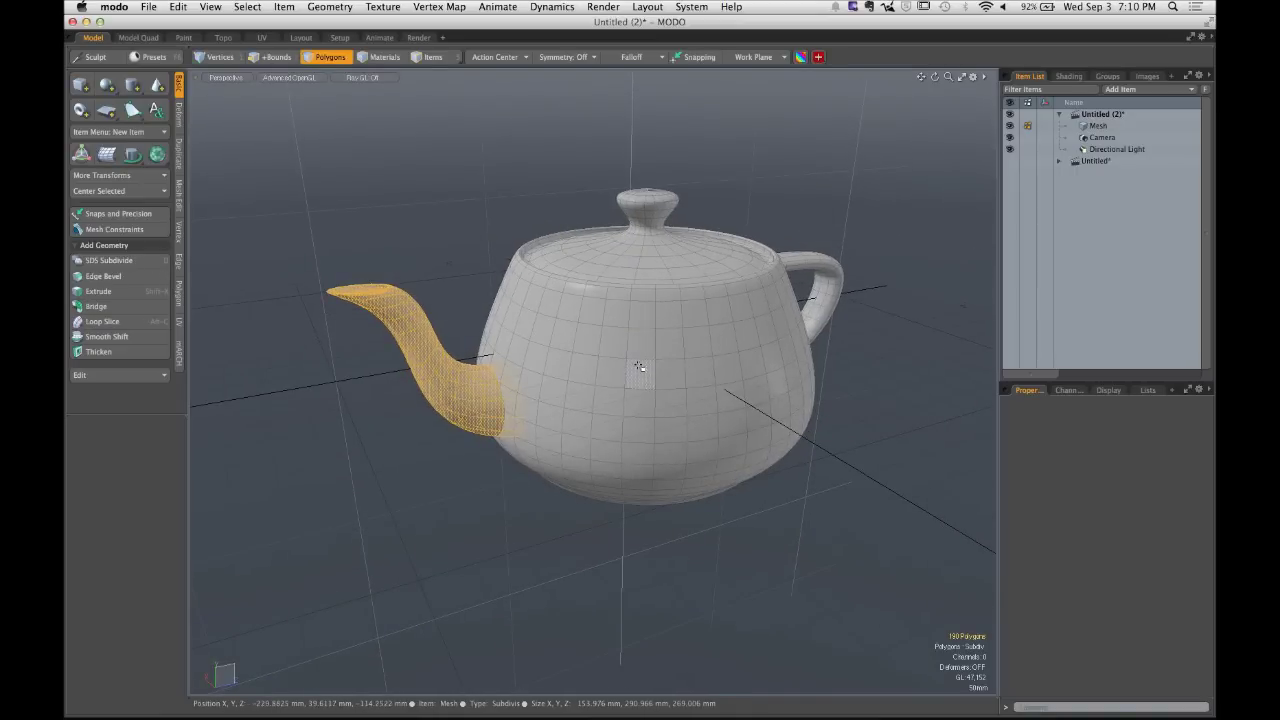
pyautogui.keyDown('shift'); pyautogui.doubleClick(640, 345); pyautogui.keyUp('shift')
pyautogui.keyDown('alt'); pyautogui.keyDown('shift'); pyautogui.moveTo(640, 345); pyautogui.dragTo(366, 342); pyautogui.keyUp('shift'); pyautogui.keyUp('alt')
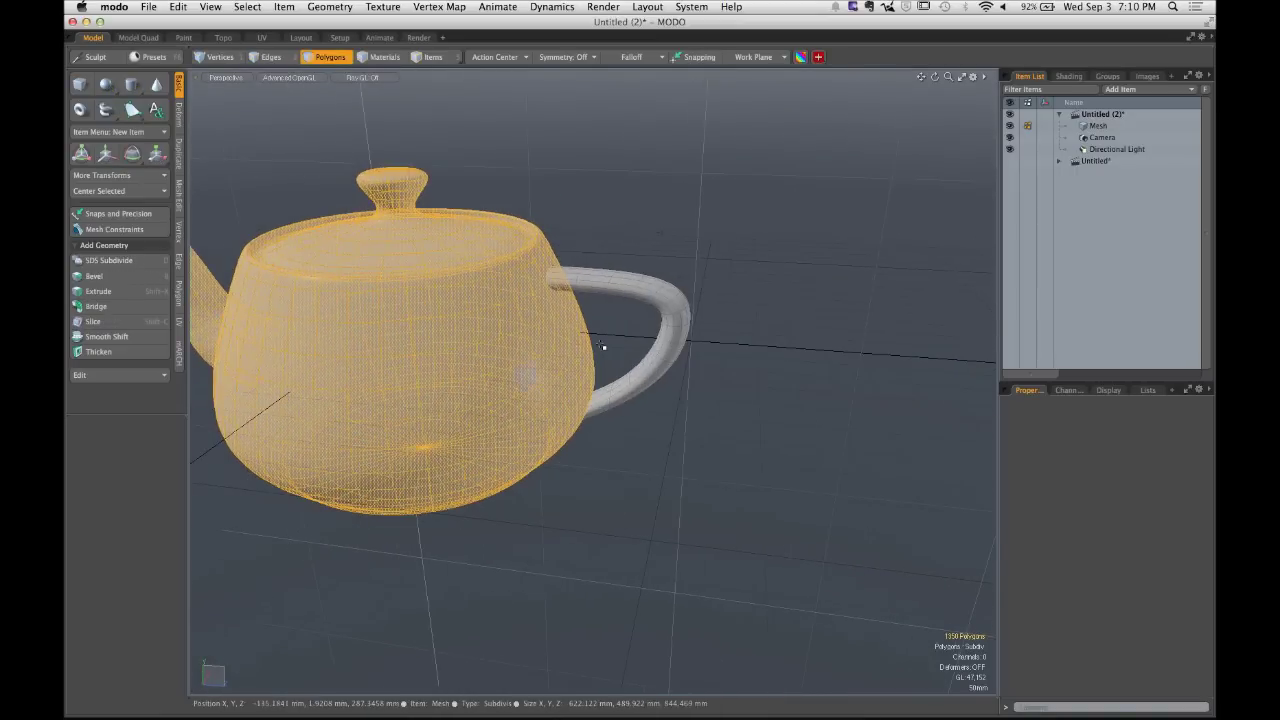
pyautogui.keyDown('shift'); pyautogui.doubleClick(678, 324); pyautogui.keyUp('shift')
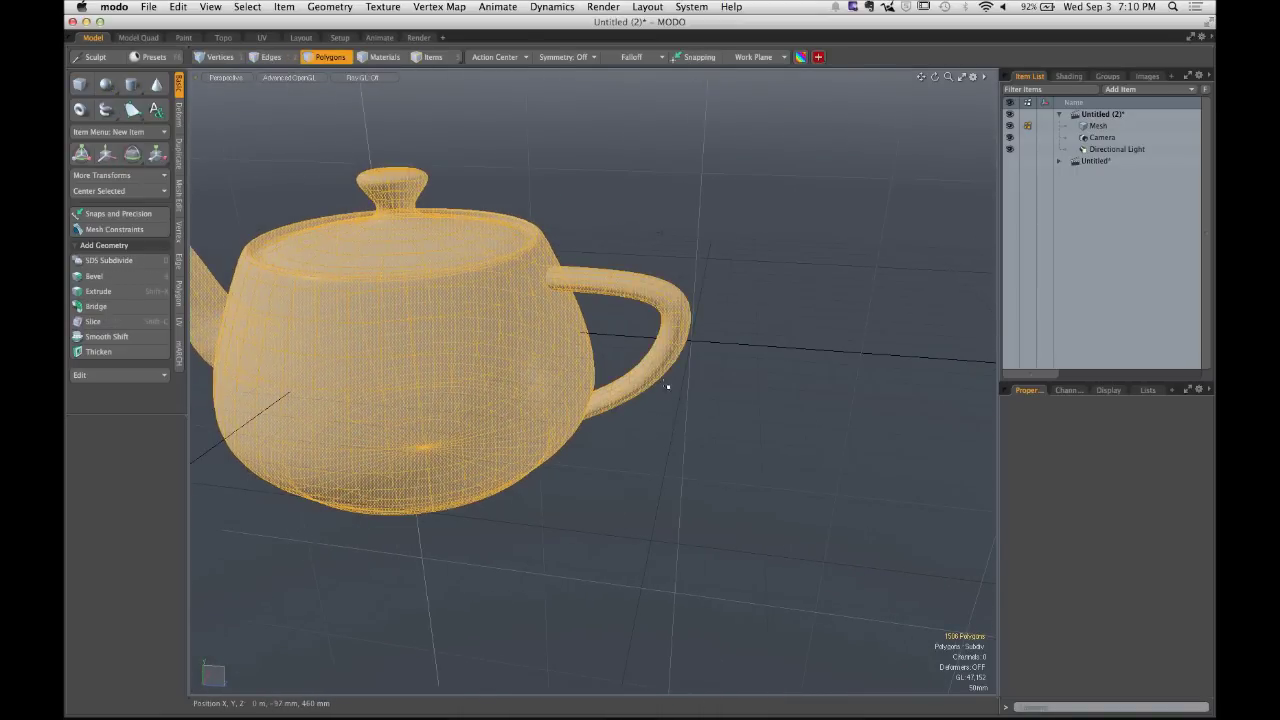
# Remove the whole connected teapot body from the selection, then clear the remaining spout and handle selection.
pyautogui.keyDown('ctrl'); pyautogui.doubleClick(428, 334); pyautogui.keyUp('ctrl')
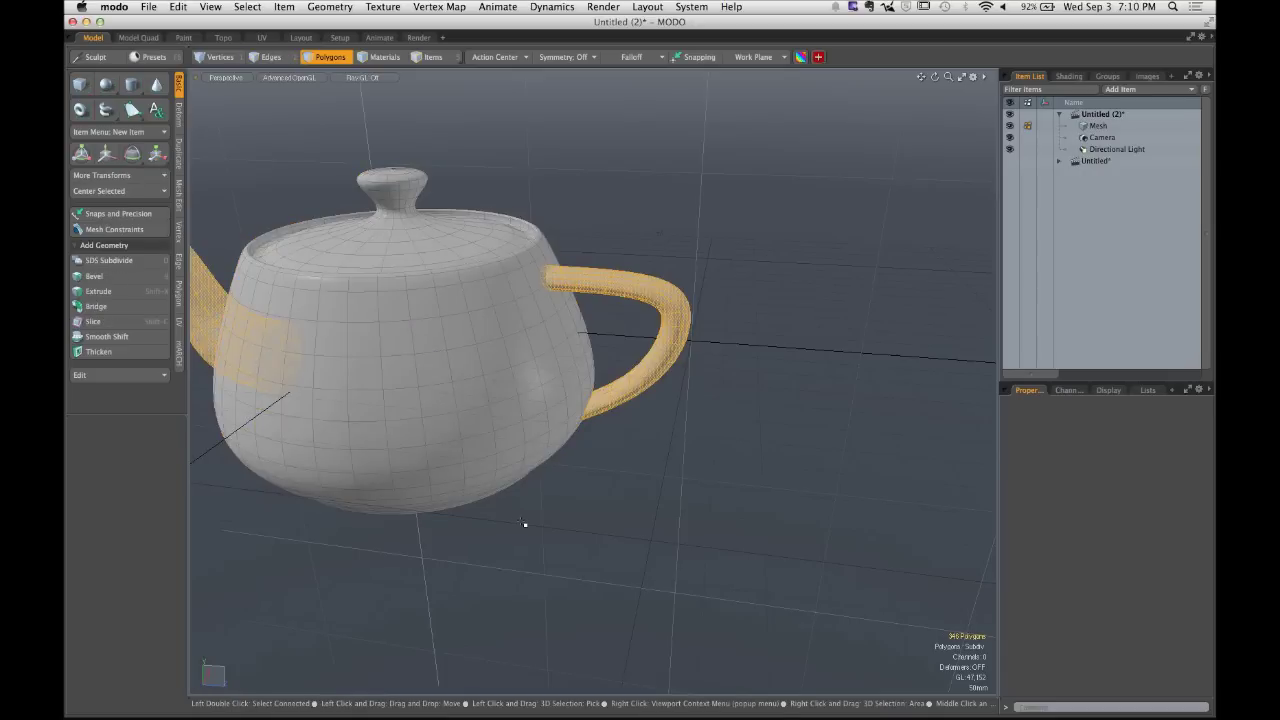
pyautogui.keyDown('alt'); pyautogui.moveTo(524, 524); pyautogui.dragTo(717, 151); pyautogui.keyUp('alt')
pyautogui.click(725, 148)
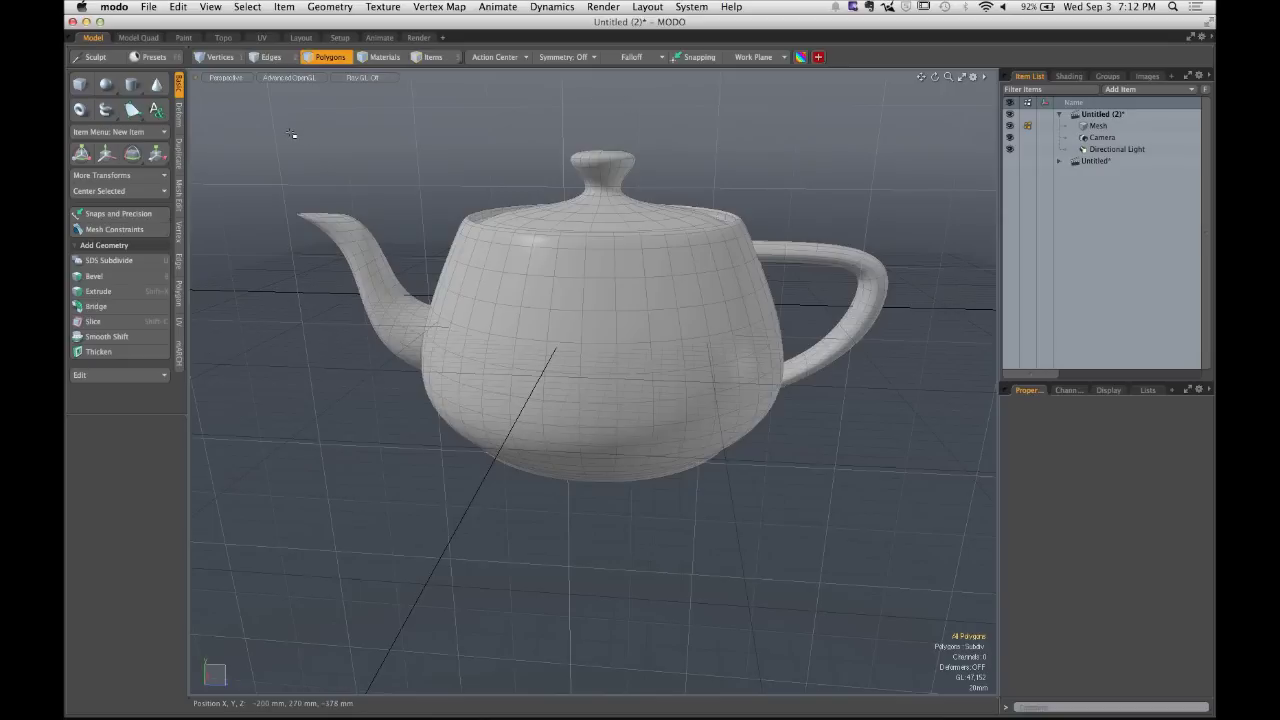
# Area-select the teapot's visible polygons with a rectangle around the whole model, then view the available lasso styles.
pyautogui.moveTo(256, 108); pyautogui.dragTo(934, 576, button='right')
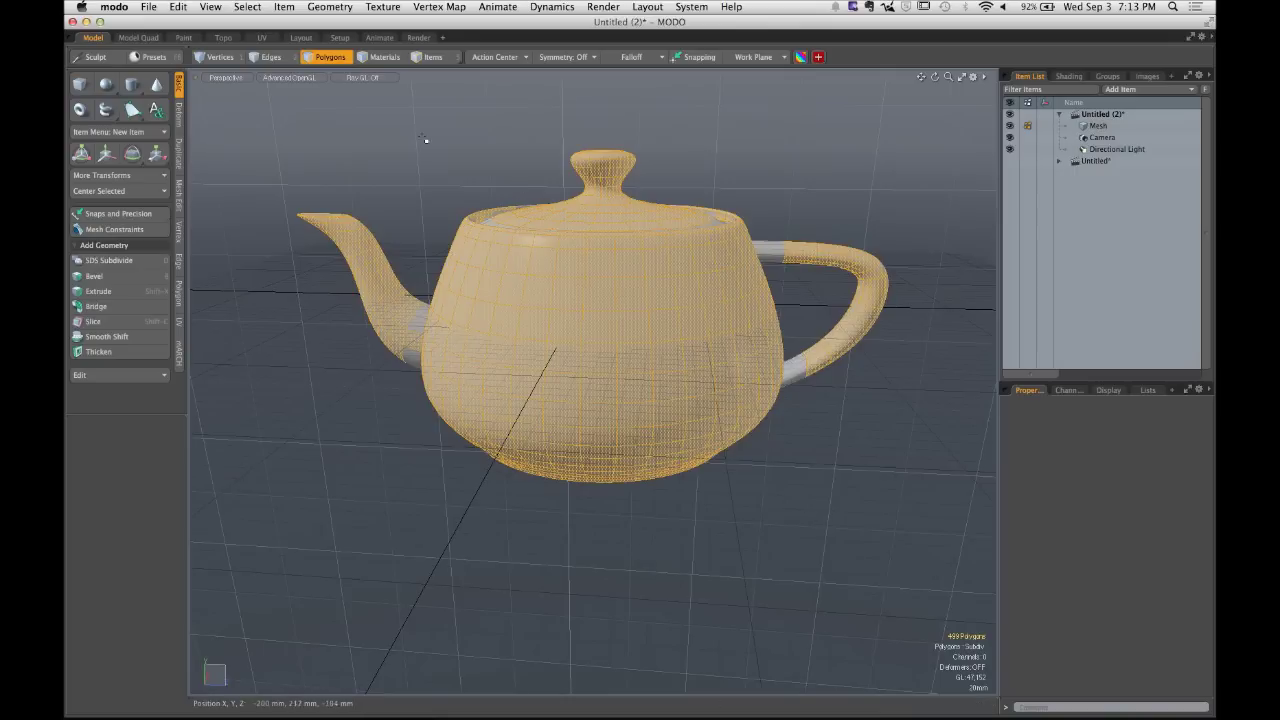
pyautogui.click(248, 7)
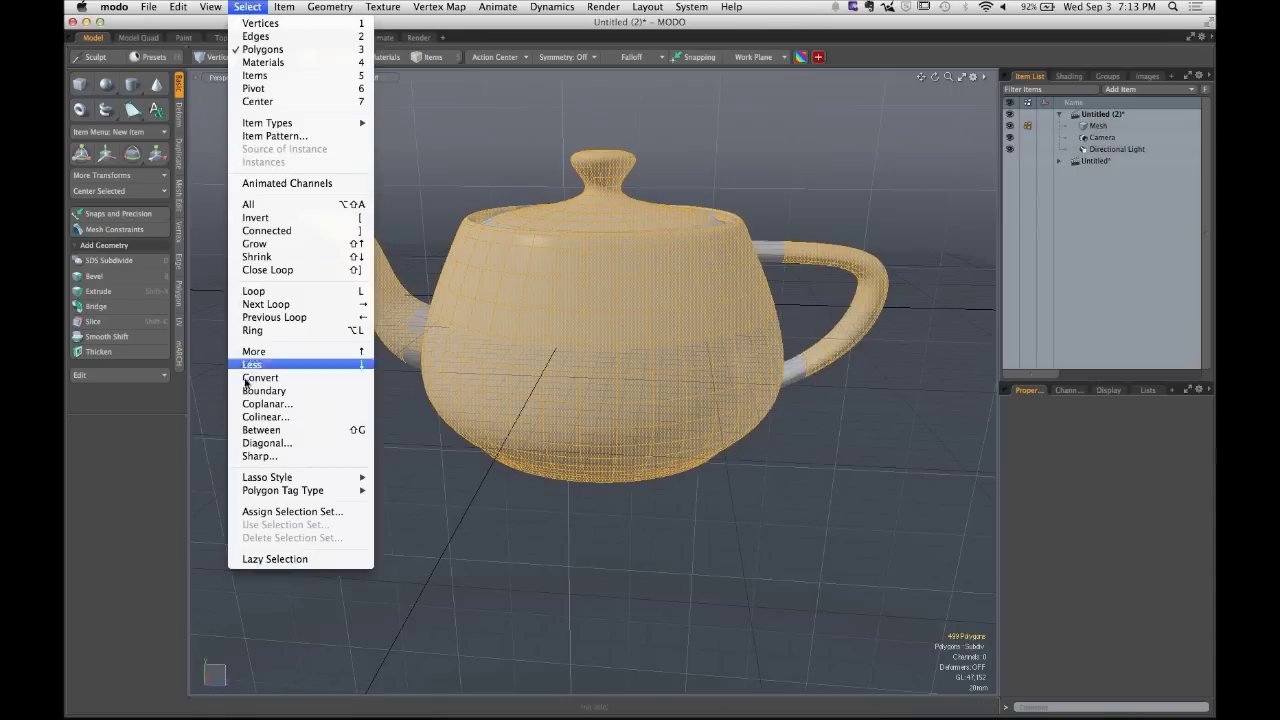
pyautogui.moveTo(283, 481)
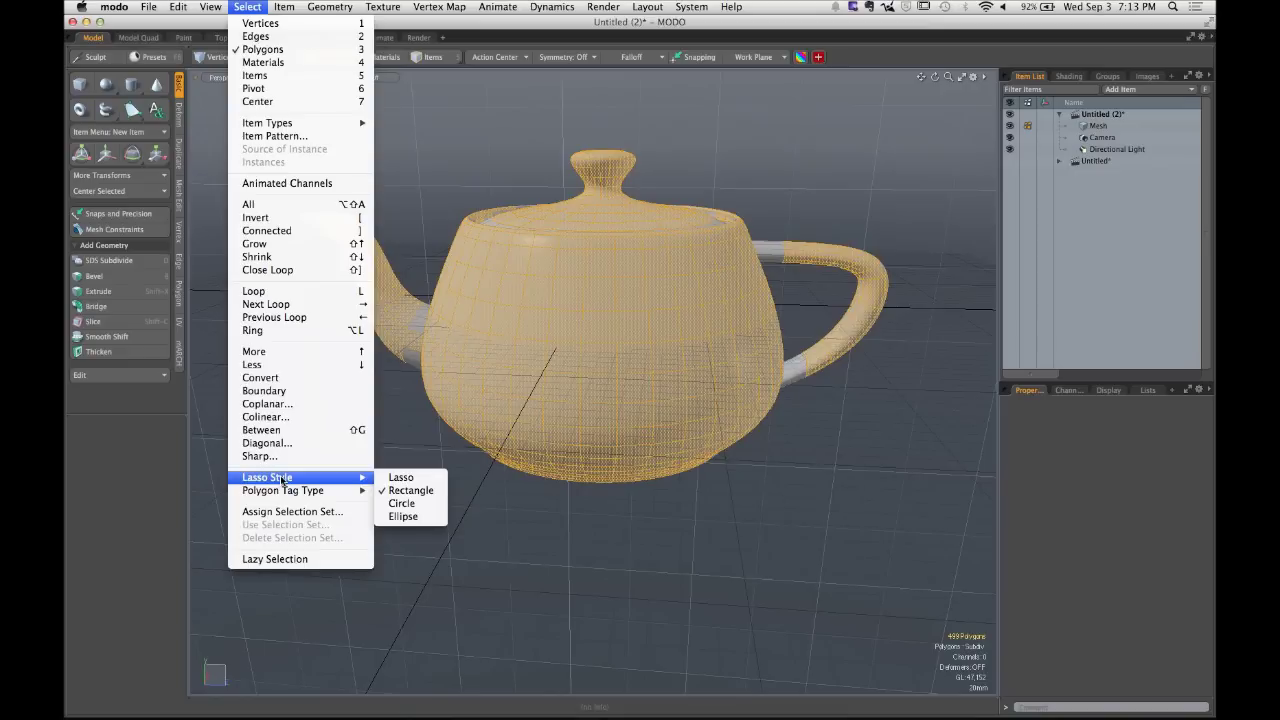
pyautogui.click(520, 334)
# Clear the selection, then area-select only the camera-facing polygons of the whole teapot again and inspect the result.
pyautogui.click(232, 84)
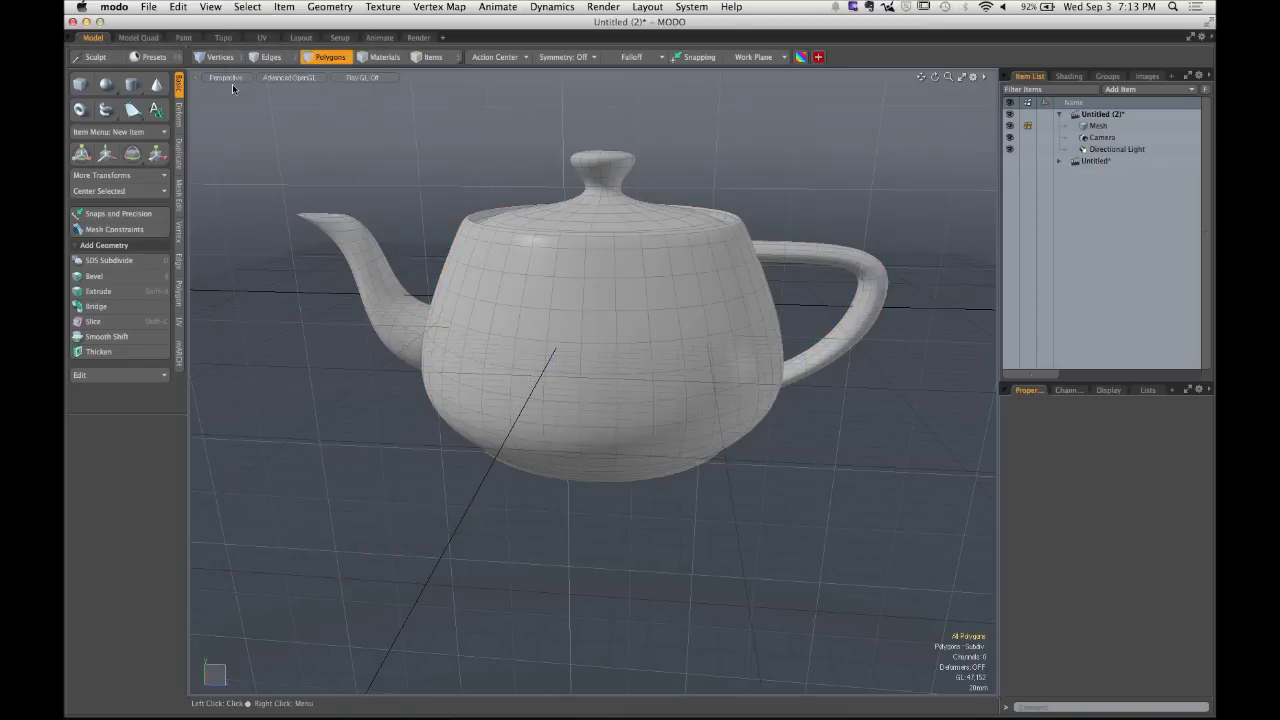
pyautogui.moveTo(229, 90); pyautogui.dragTo(968, 577)
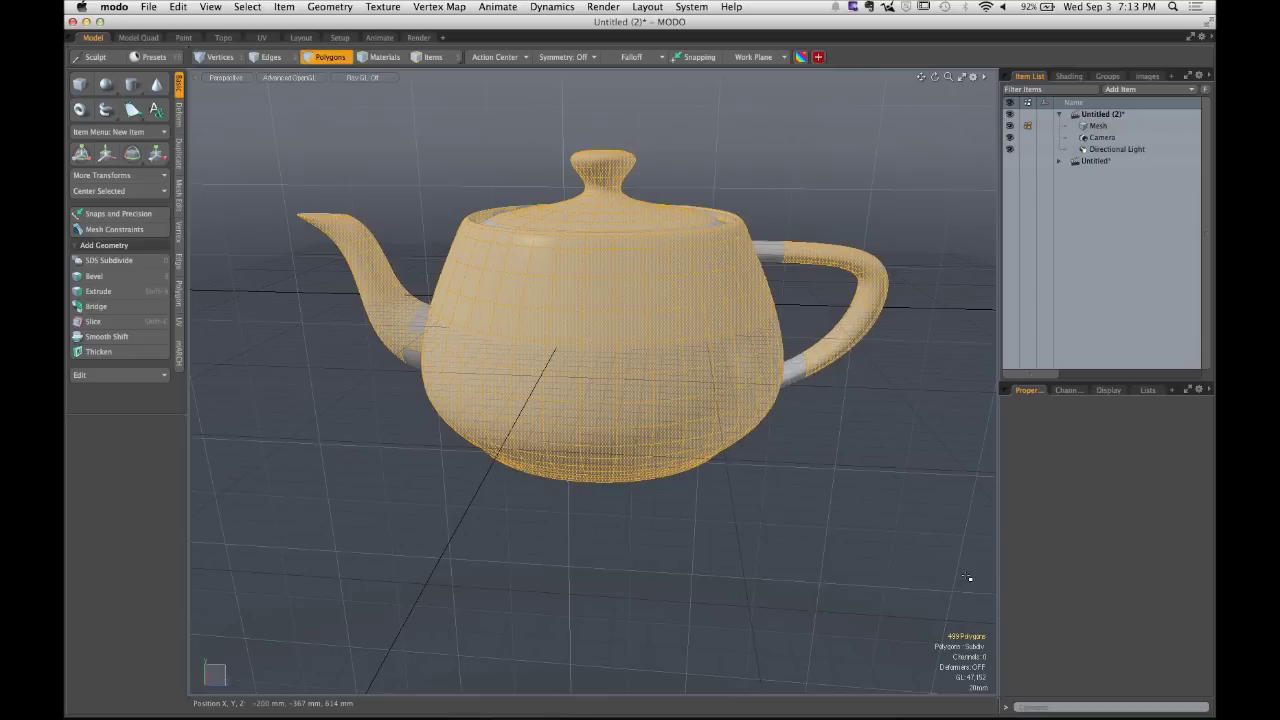
pyautogui.keyDown('alt'); pyautogui.moveTo(972, 485); pyautogui.dragTo(638, 236); pyautogui.keyUp('alt')
pyautogui.keyDown('alt'); pyautogui.moveTo(708, 285); pyautogui.dragTo(1019, 302); pyautogui.keyUp('alt')
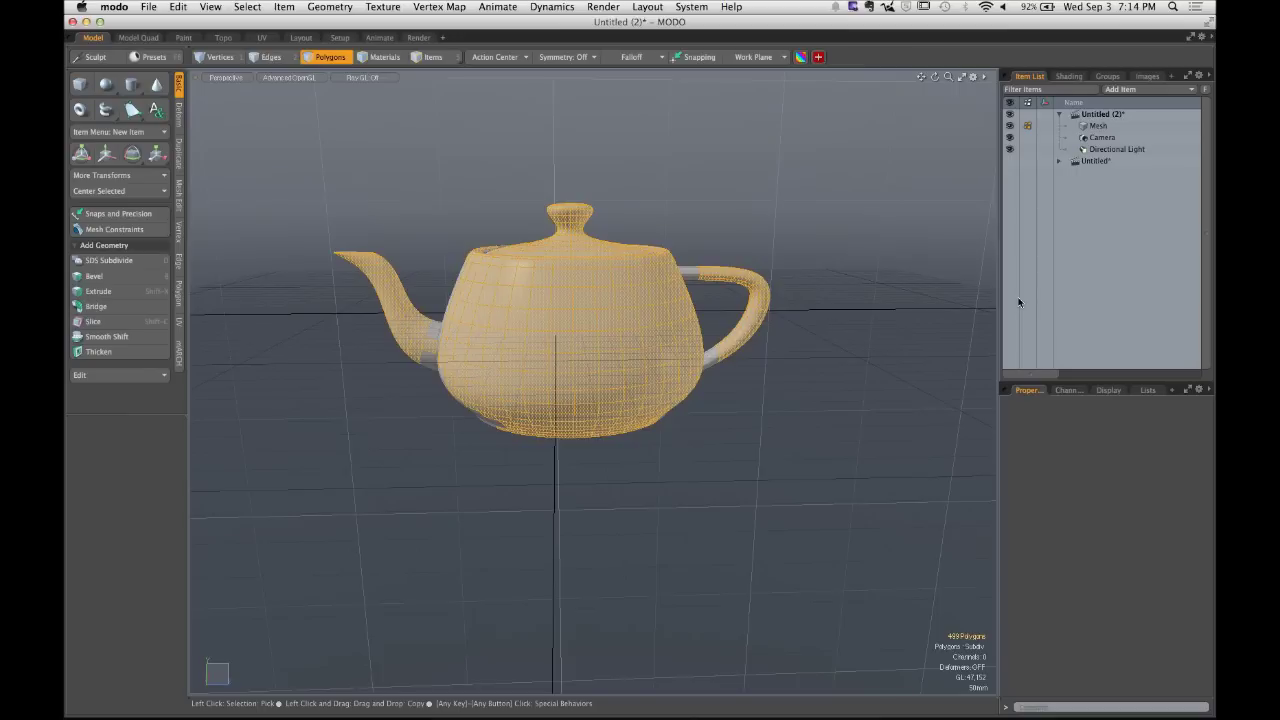
# Clear the selection and area-select through the whole teapot so that hidden polygons are included.
pyautogui.click(470, 147)
pyautogui.moveTo(259, 127); pyautogui.dragTo(876, 522)
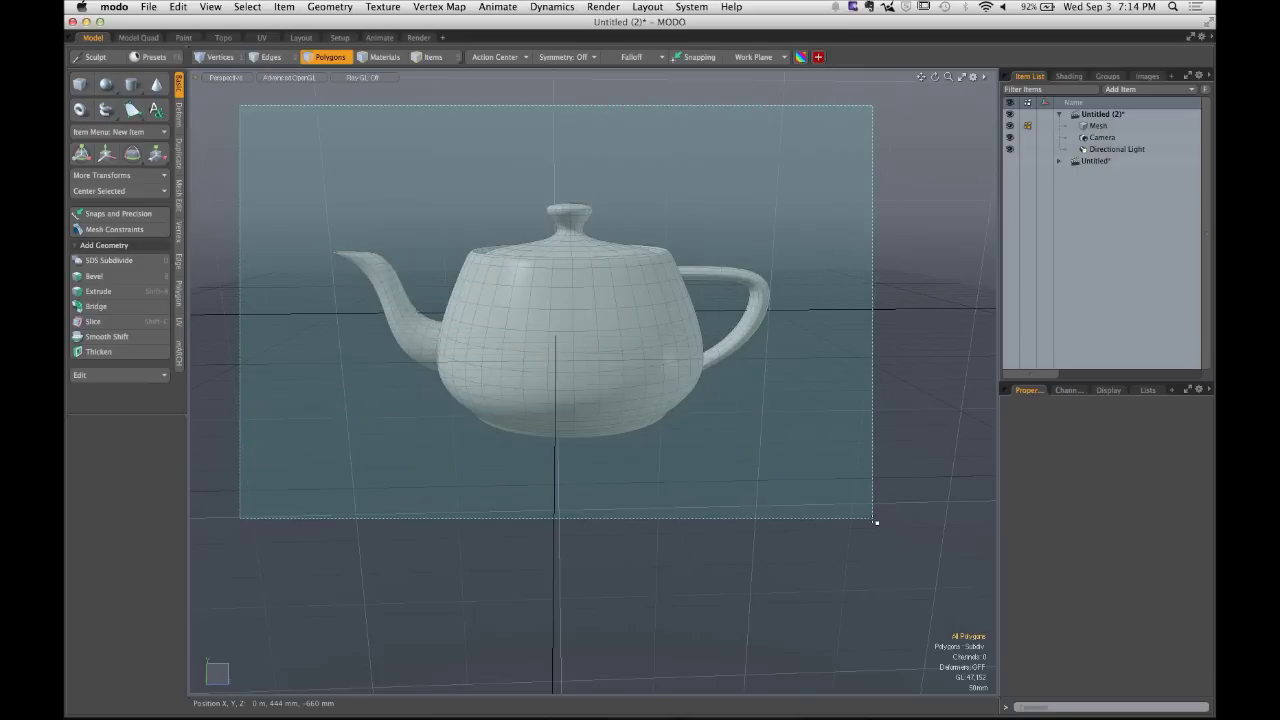
pyautogui.moveTo(876, 522); pyautogui.dragTo(876, 522)
pyautogui.keyDown('alt'); pyautogui.moveTo(876, 522); pyautogui.dragTo(792, 442); pyautogui.keyUp('alt')
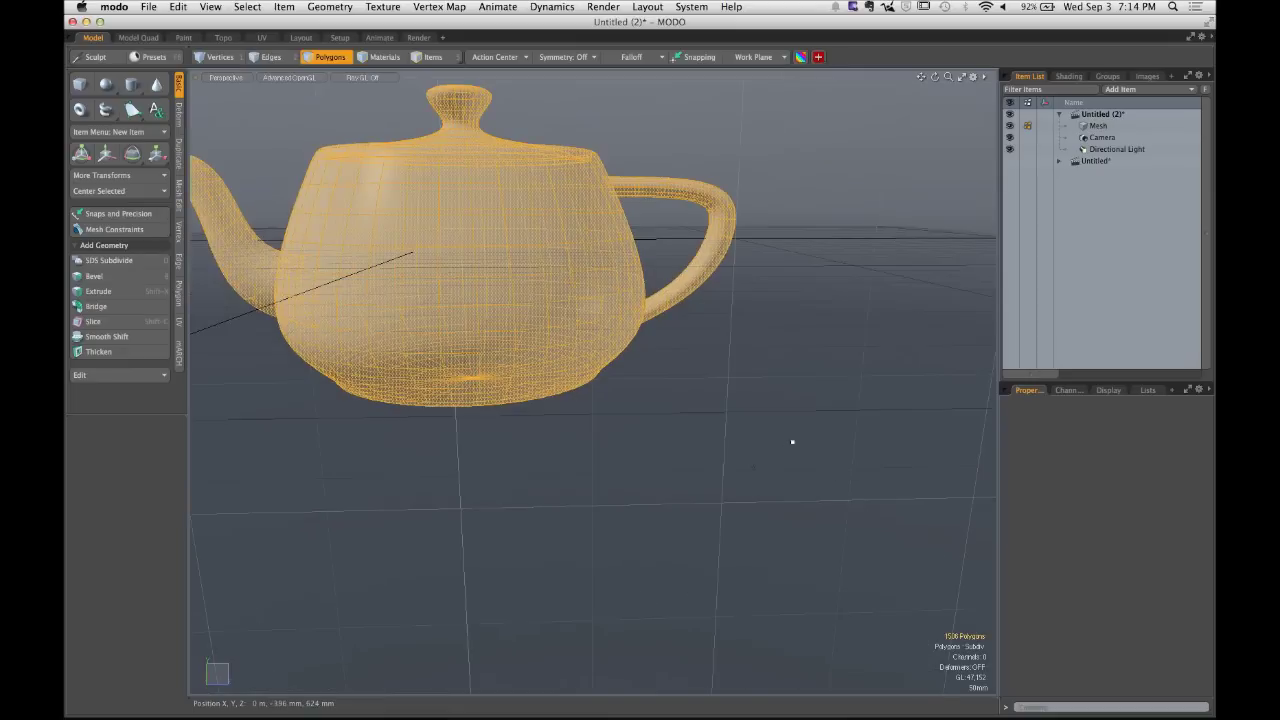
pyautogui.keyDown('alt'); pyautogui.moveTo(776, 378); pyautogui.dragTo(704, 244); pyautogui.keyUp('alt')
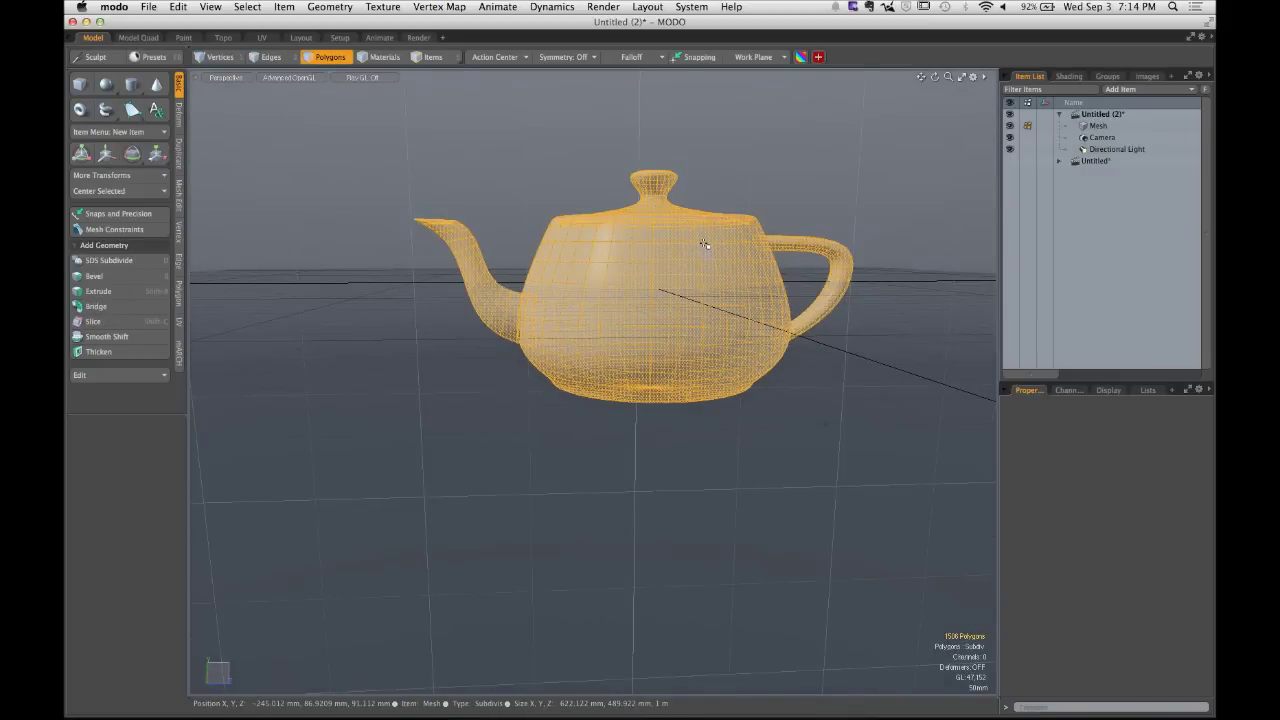
# Area-select a block of polygons in the middle of the body's front, then area-select through the entire teapot.
pyautogui.click(723, 137)
pyautogui.keyDown('alt'); pyautogui.keyDown('shift'); pyautogui.moveTo(676, 290); pyautogui.dragTo(590, 266); pyautogui.keyUp('shift'); pyautogui.keyUp('alt')
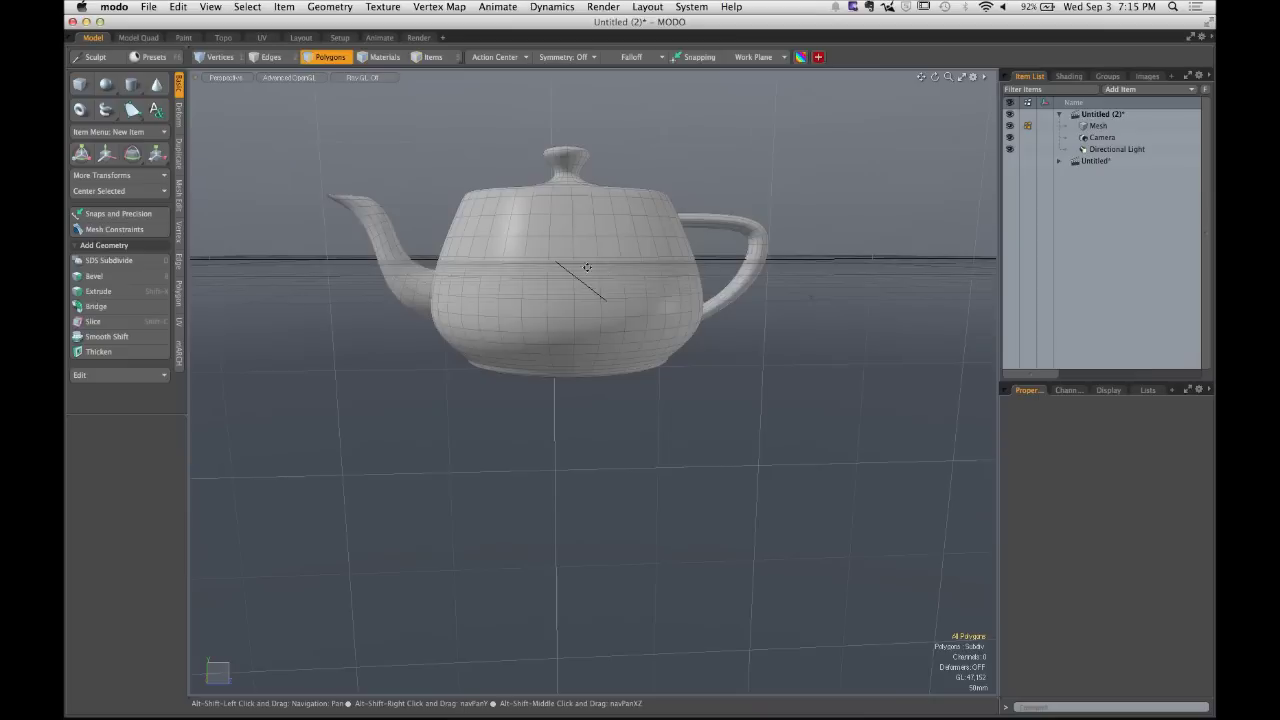
pyautogui.moveTo(507, 215); pyautogui.dragTo(638, 338, button='right')
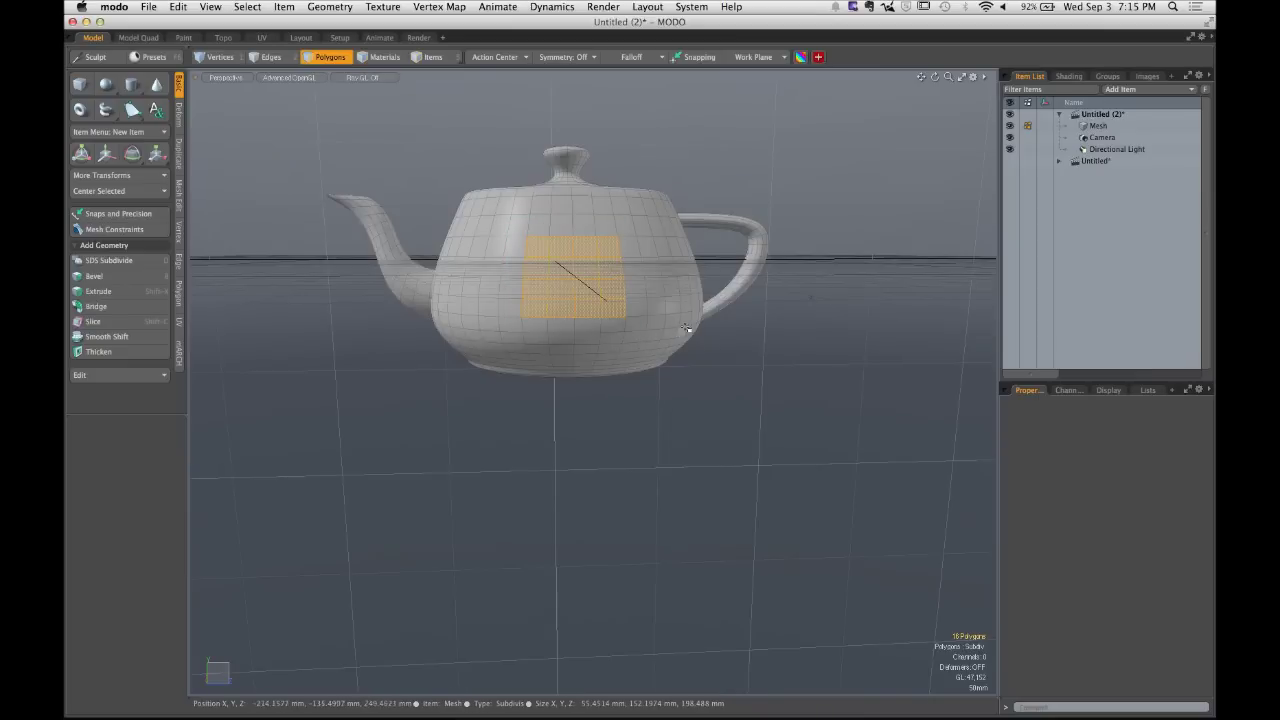
pyautogui.keyDown('alt'); pyautogui.moveTo(638, 338); pyautogui.dragTo(784, 220); pyautogui.keyUp('alt')
pyautogui.moveTo(274, 103); pyautogui.dragTo(900, 491, button='right')
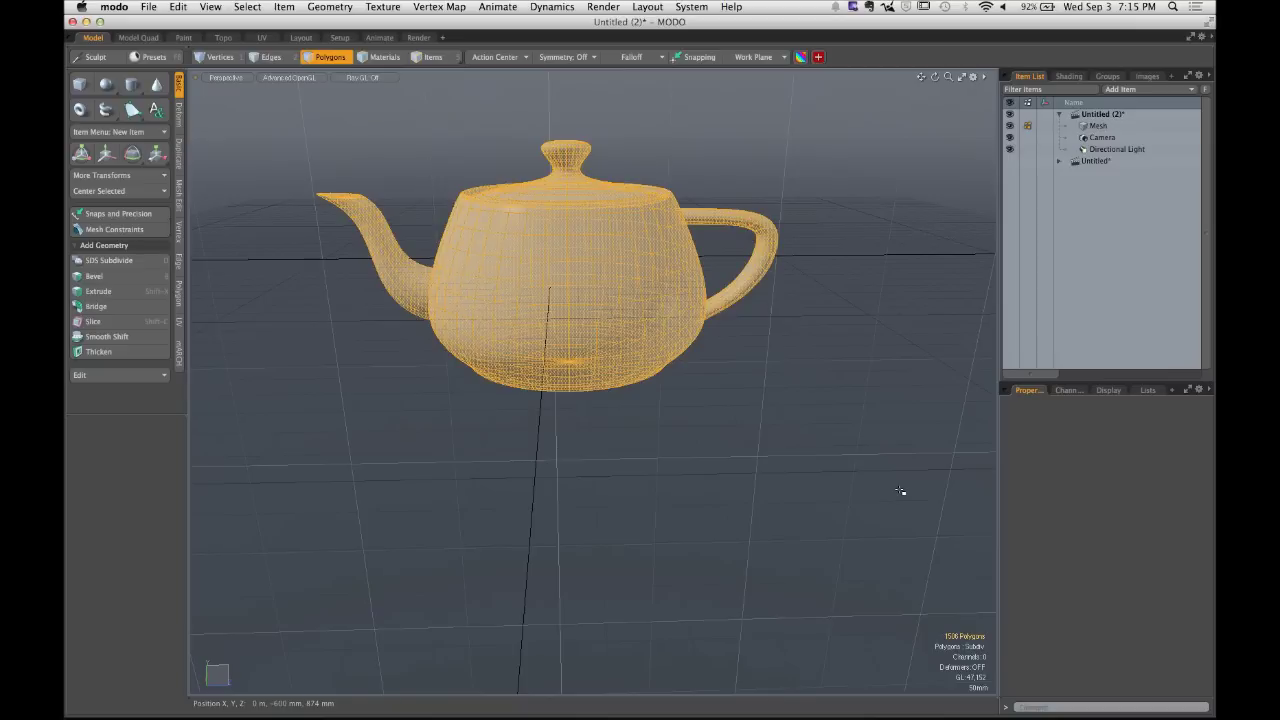
# Switch to Finder, open the break timer movie from the STREAMING_ASSETS folder inside SCC, and play it.
pyautogui.moveTo(436, 700)
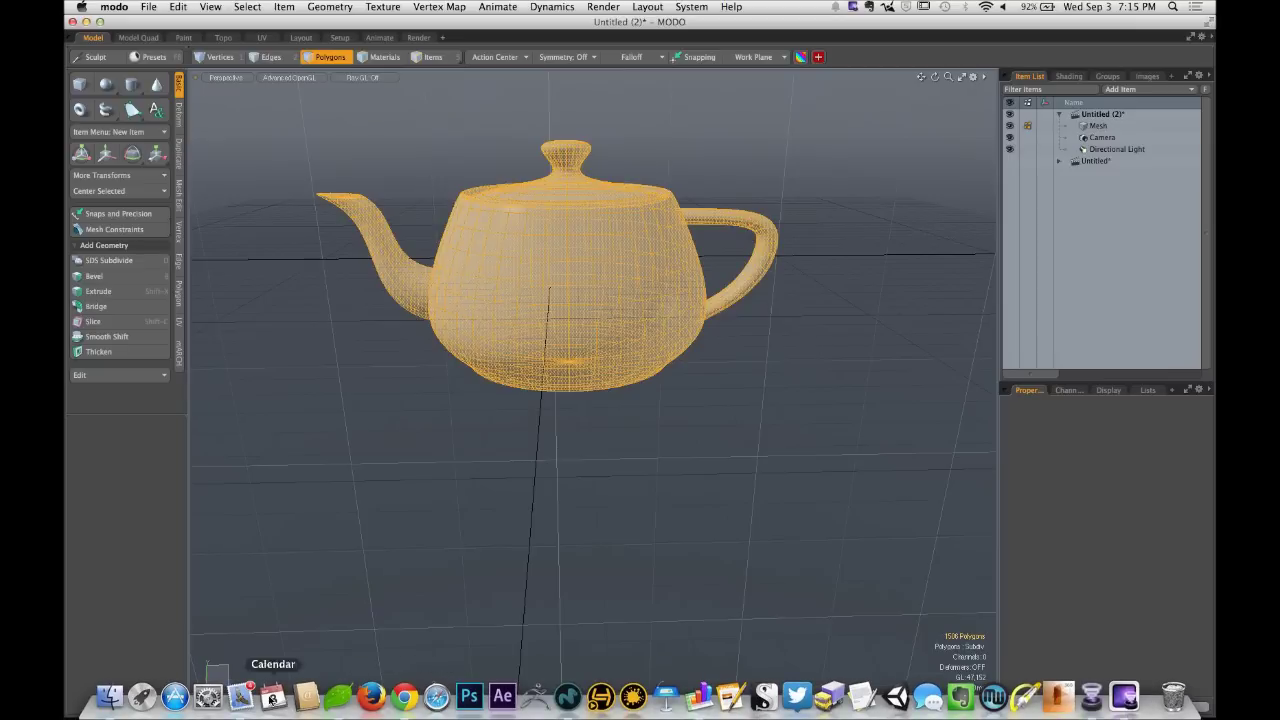
pyautogui.click(110, 697)
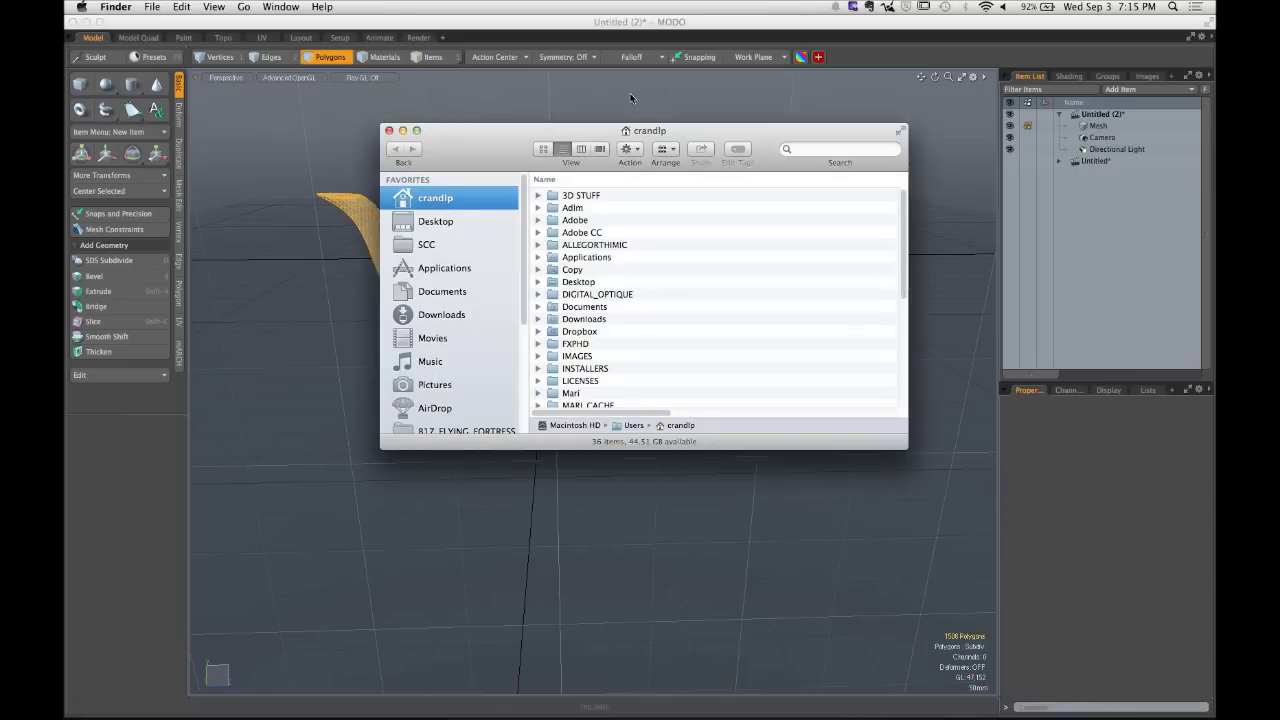
pyautogui.click(434, 246)
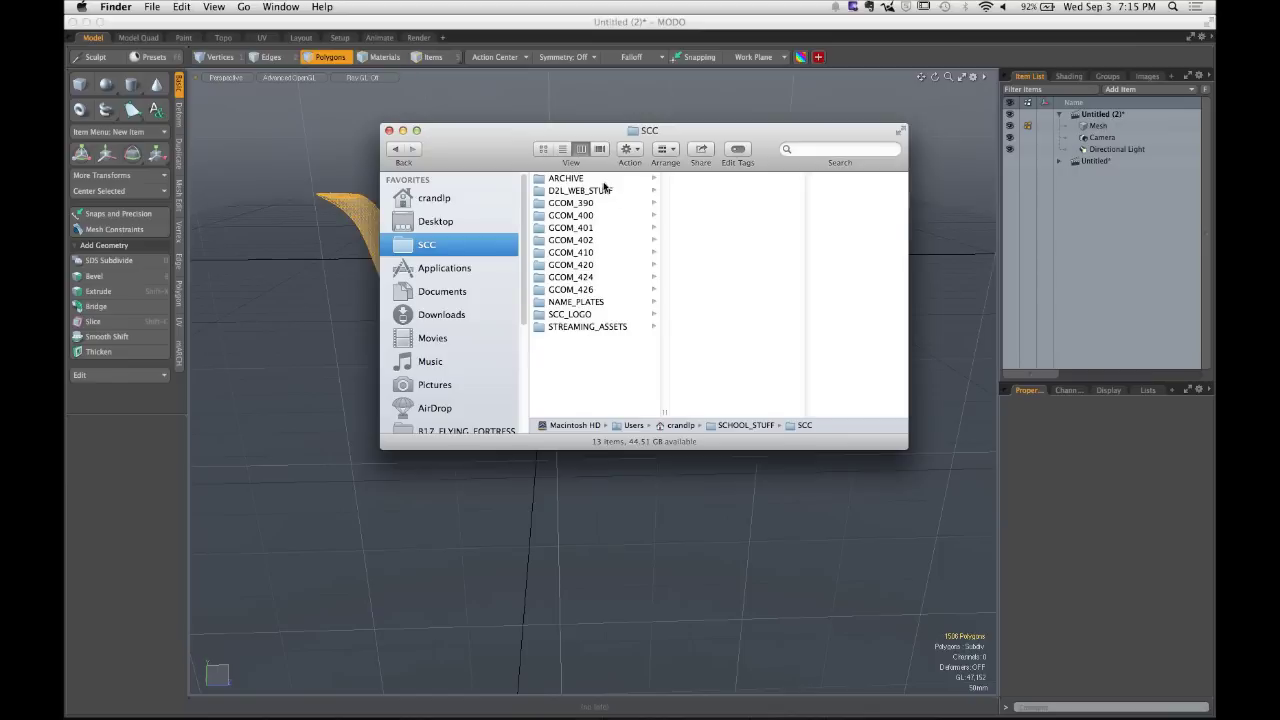
pyautogui.click(603, 181)
pyautogui.click(597, 330)
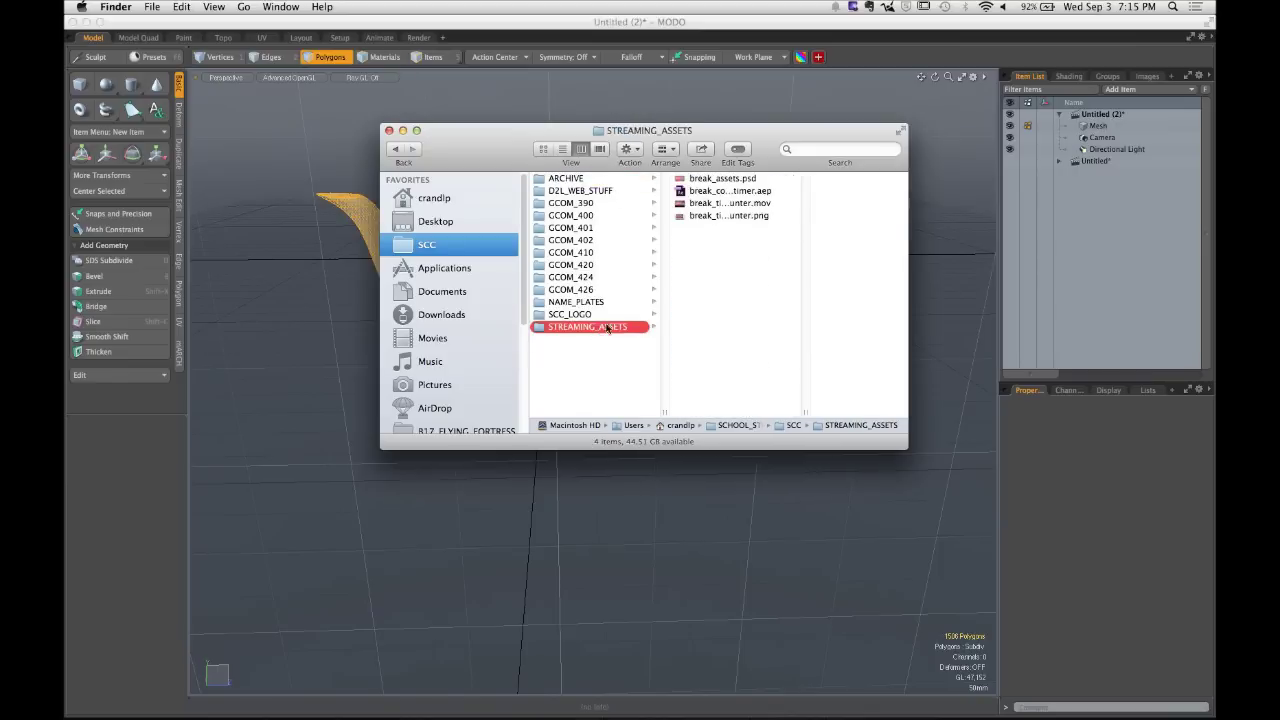
pyautogui.click(737, 207)
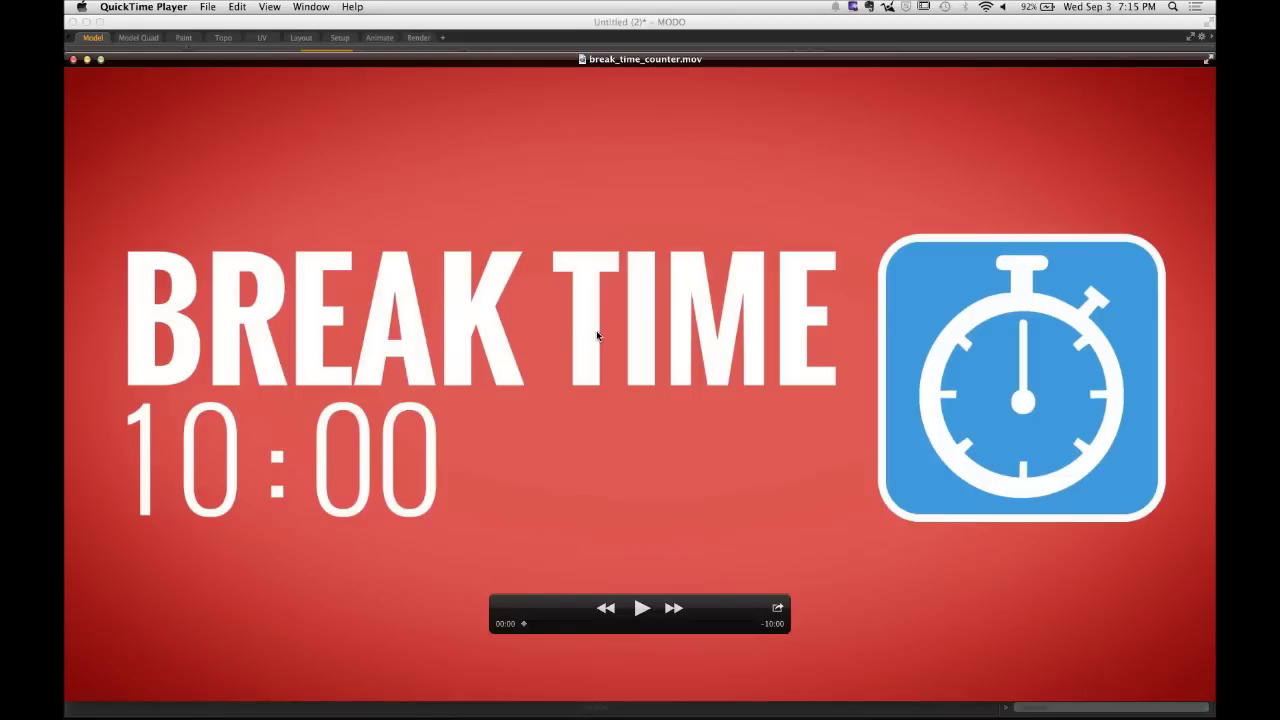
pyautogui.click(641, 610)
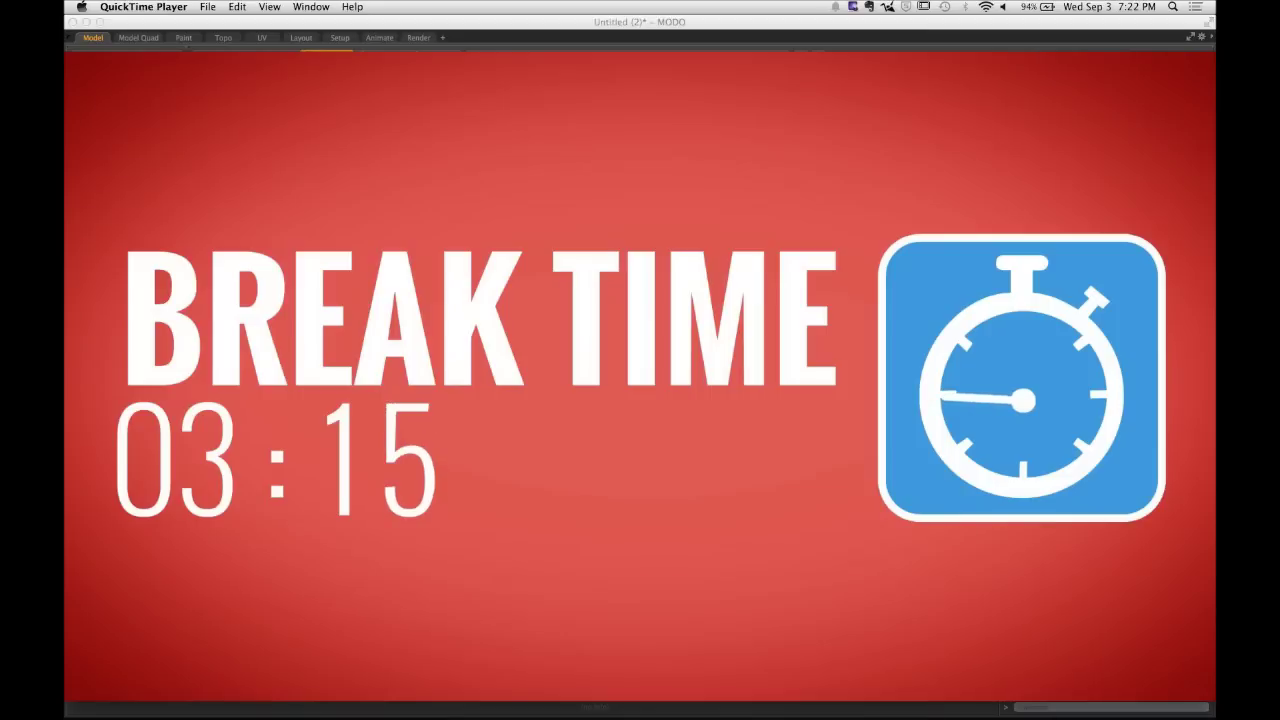
# Close the break_time_counter.mov movie and the Finder window to return to the teapot scene.
pyautogui.moveTo(649, 699)
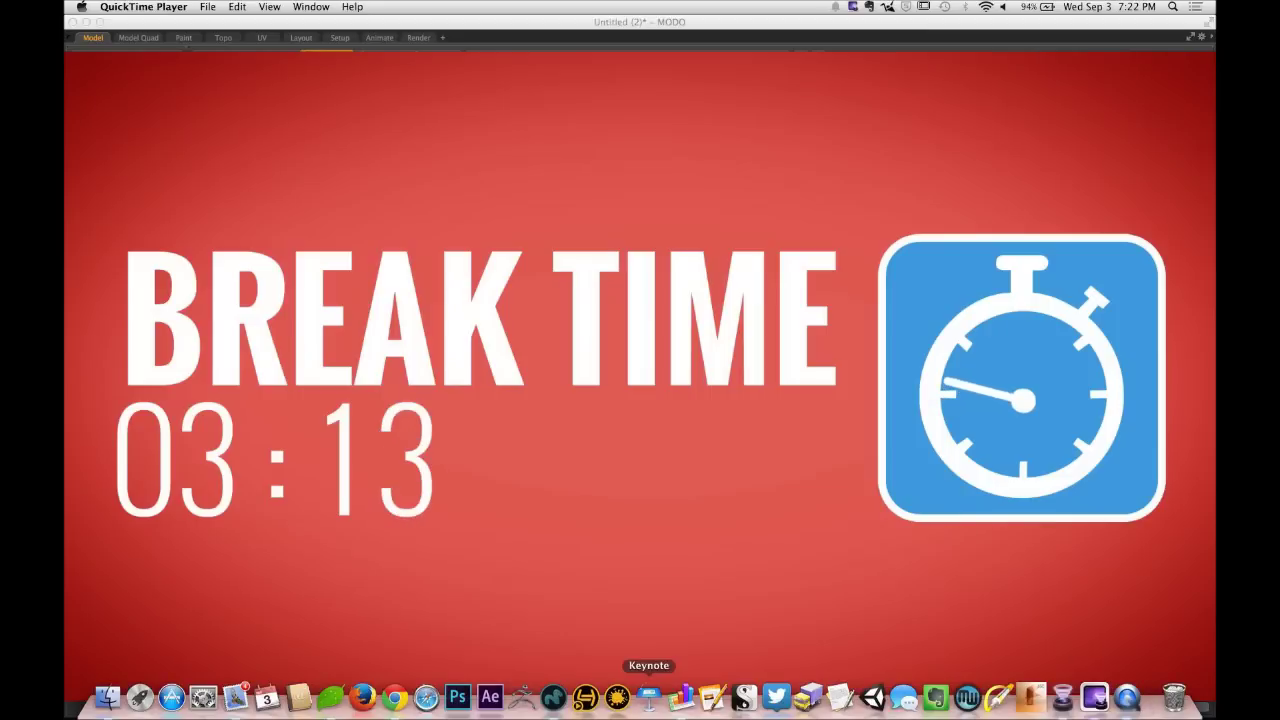
pyautogui.moveTo(633, 659)
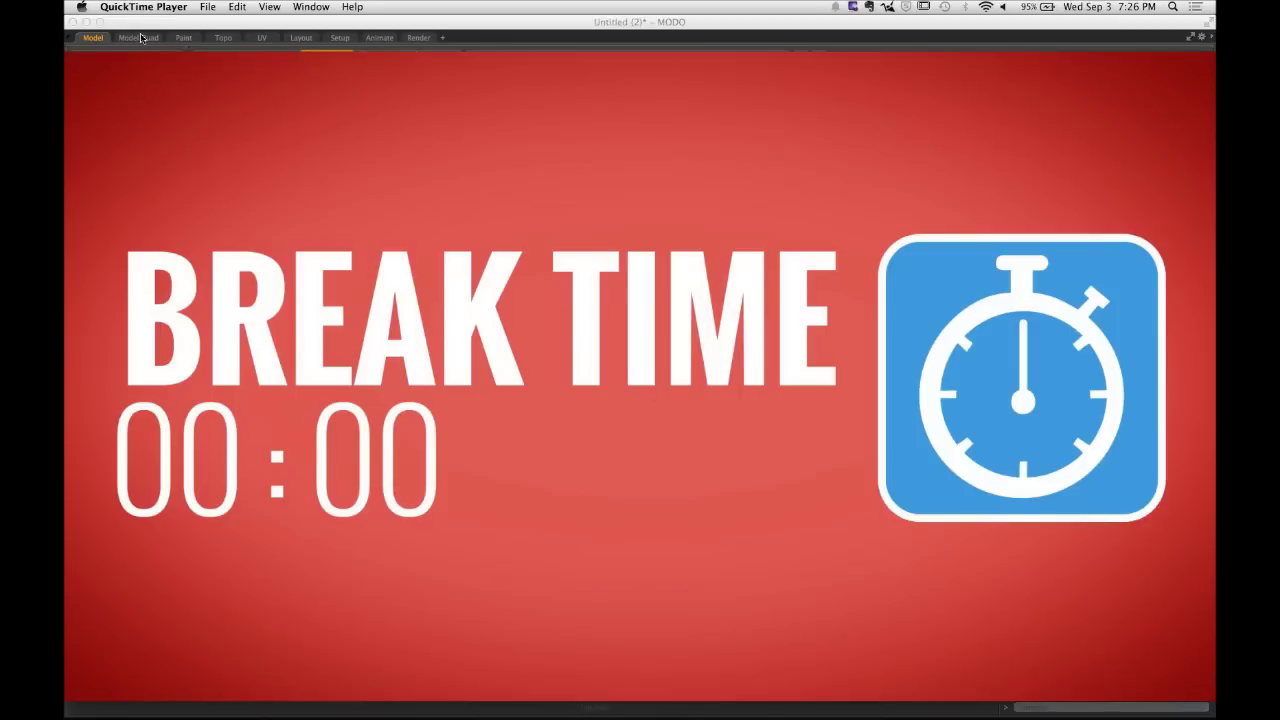
pyautogui.moveTo(89, 74); pyautogui.dragTo(135, 103)
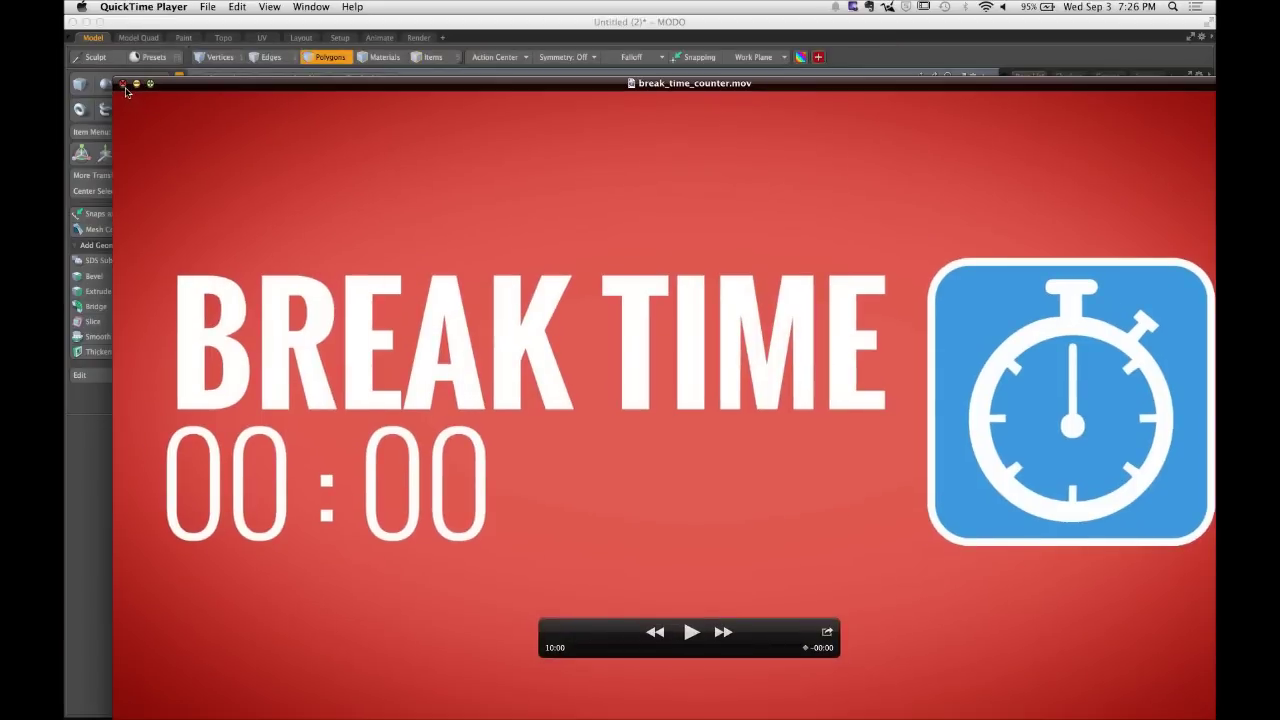
pyautogui.click(123, 85)
pyautogui.click(389, 131)
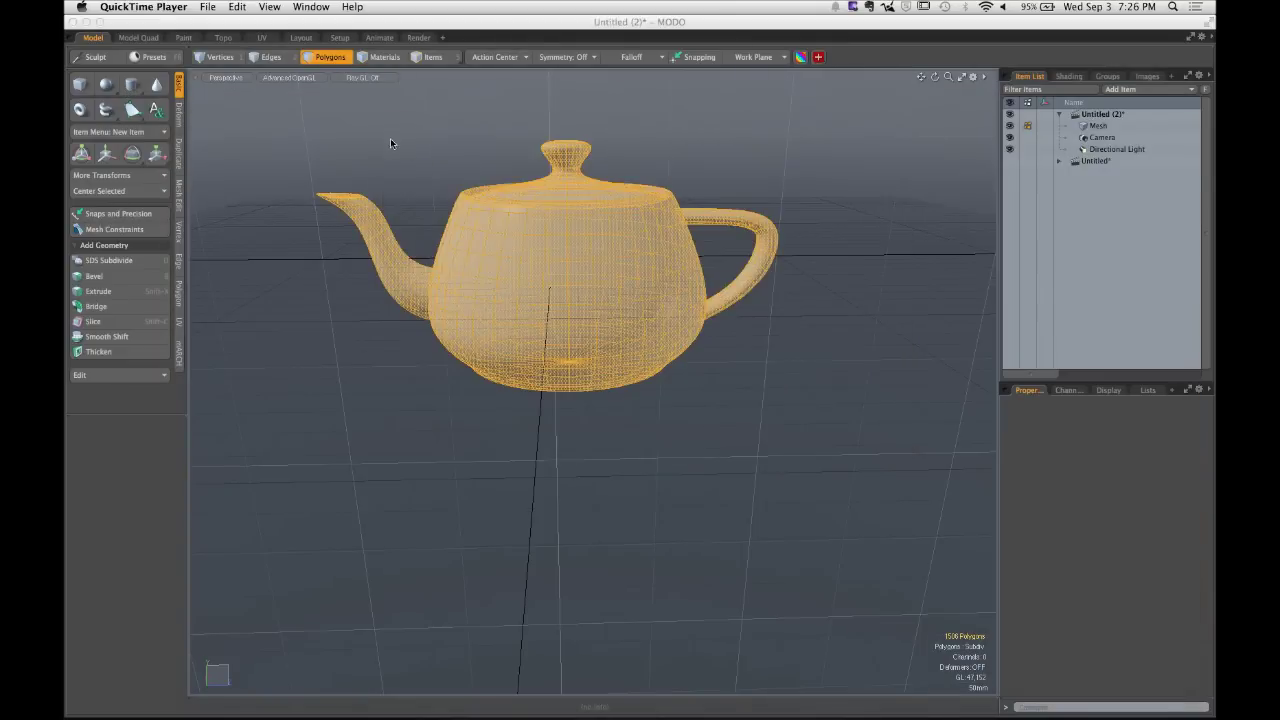
# Clear the teapot selection, then select the entire connected spout.
pyautogui.click(456, 138)
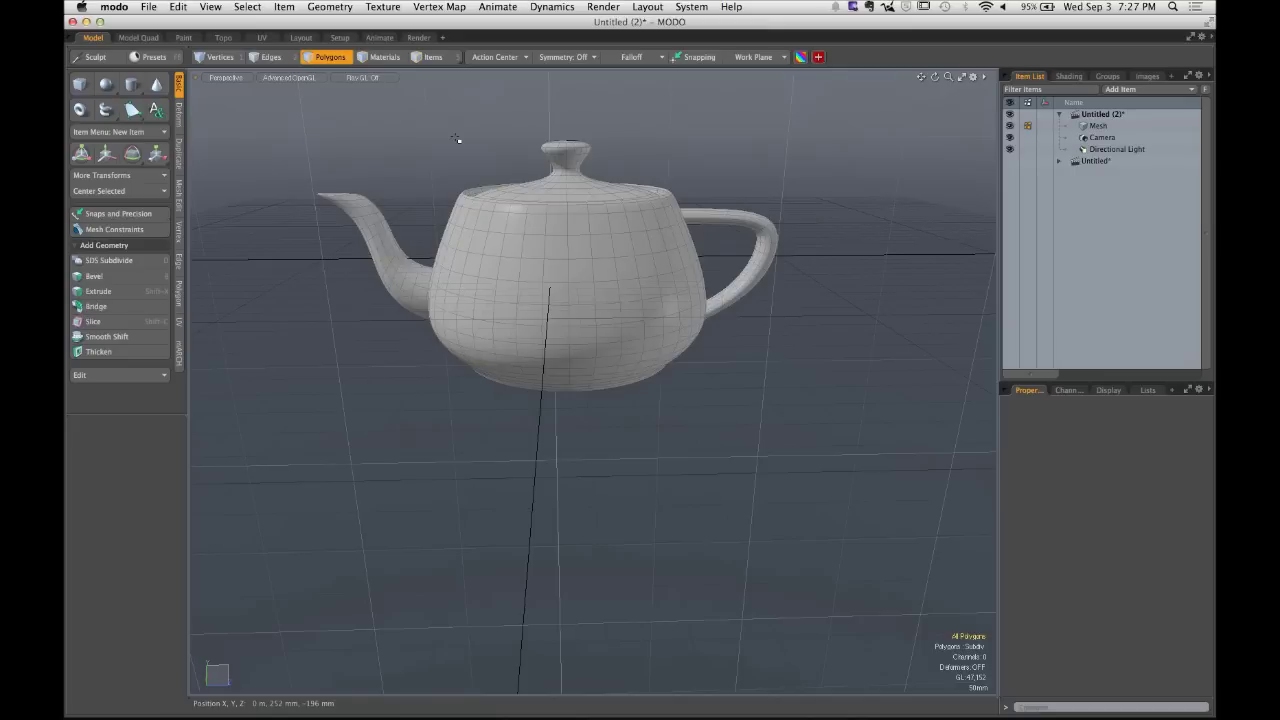
pyautogui.doubleClick(389, 248)
pyautogui.keyDown('alt'); pyautogui.moveTo(357, 306); pyautogui.dragTo(697, 302); pyautogui.keyUp('alt')
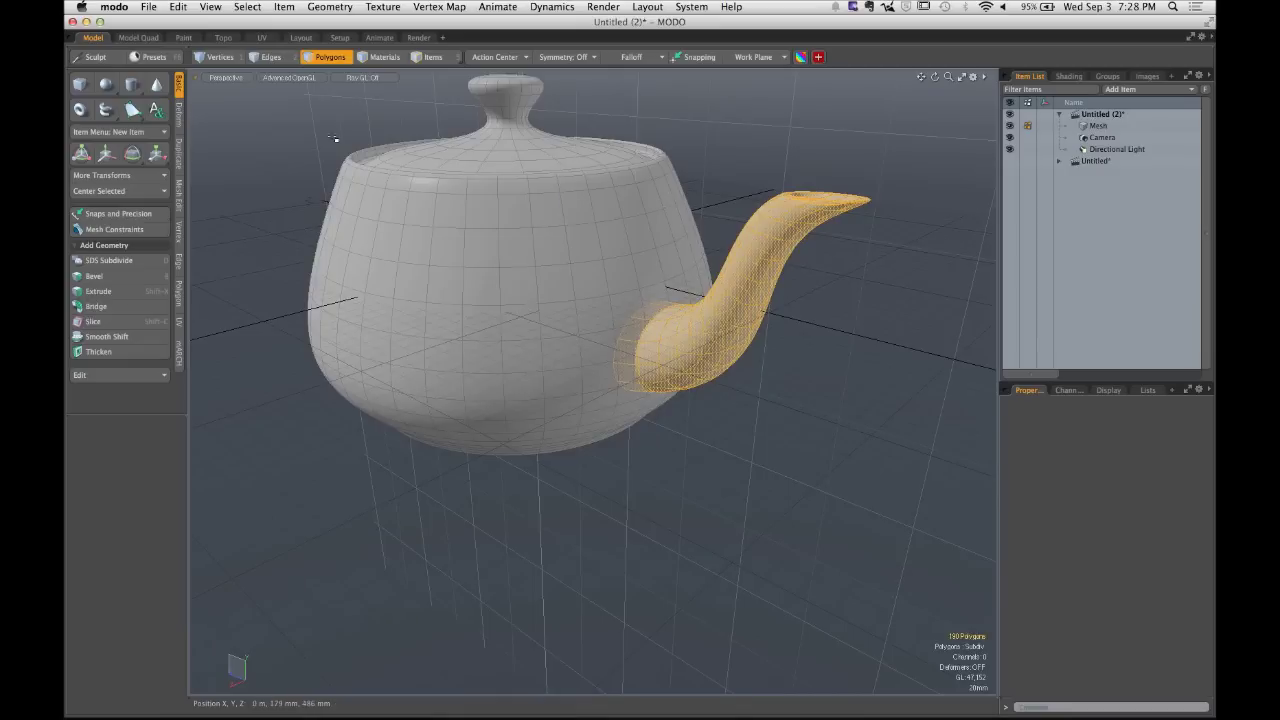
# Try moving the selected spout -15.5 mm along the Z axis with the Move tool, then undo the move.
pyautogui.press('ctrl')
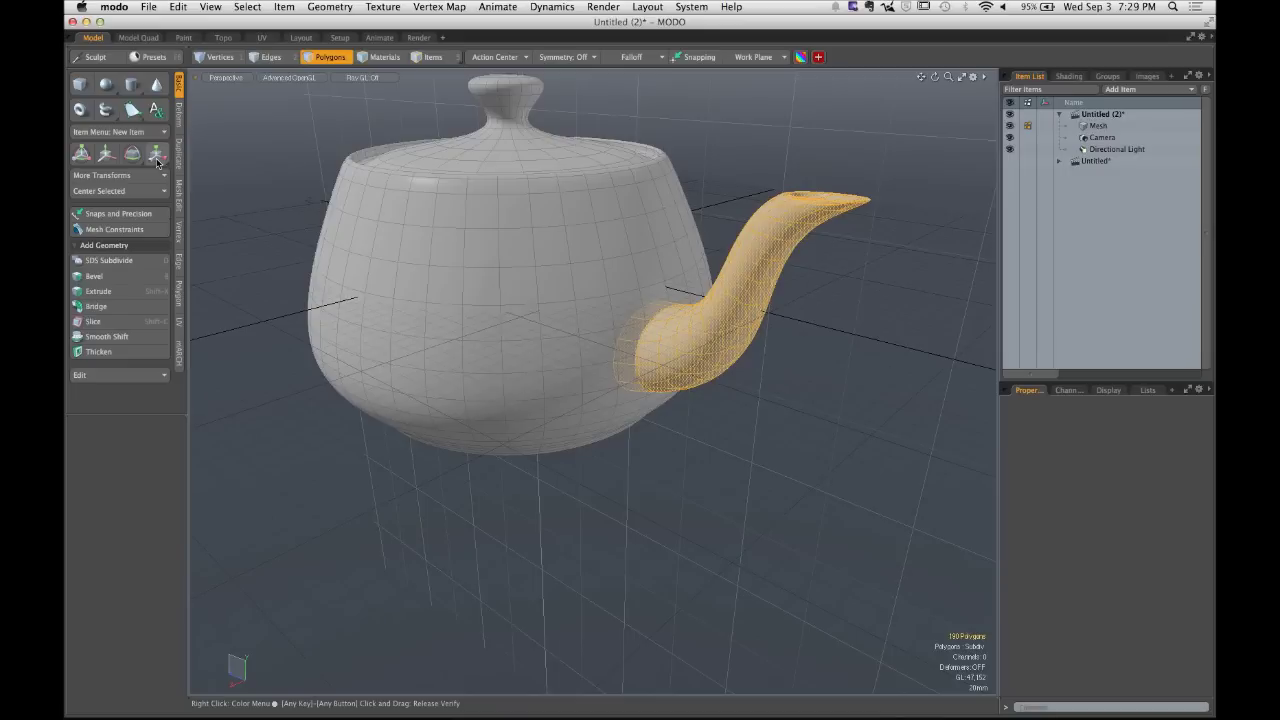
pyautogui.click(106, 155)
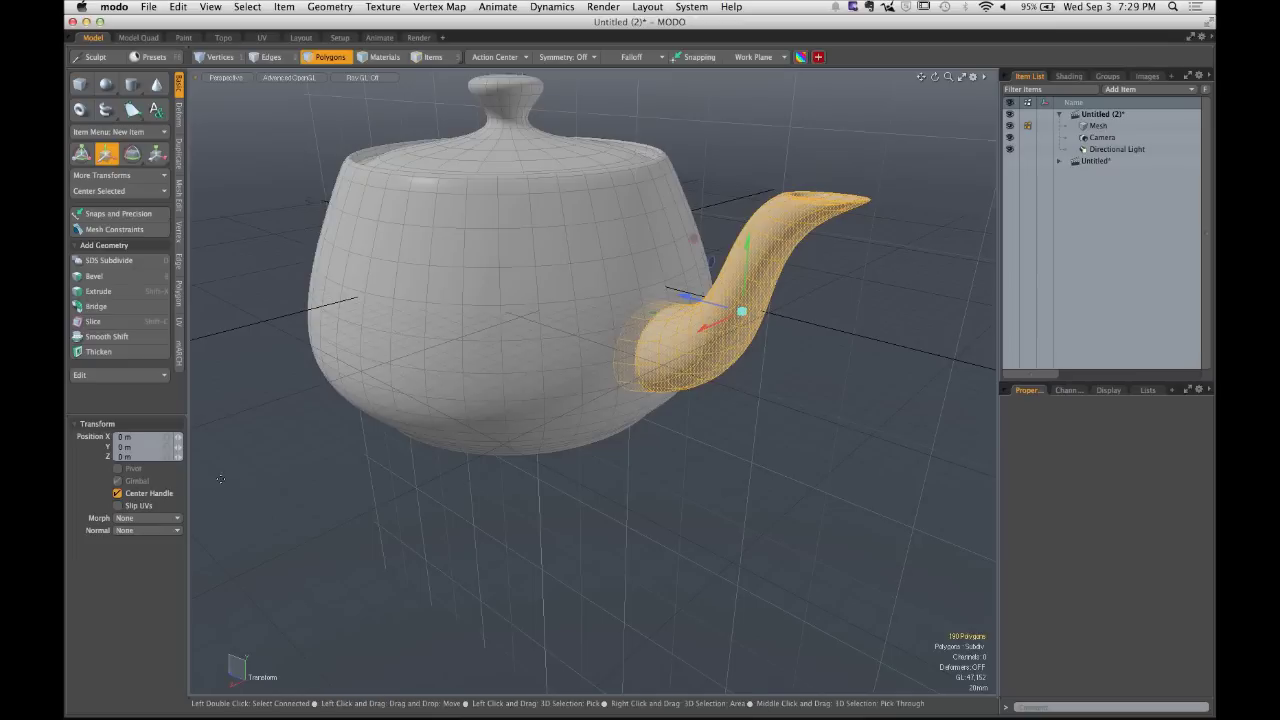
pyautogui.press('ctrl')
pyautogui.keyDown('ctrl'); pyautogui.scroll(10, 703, 328); pyautogui.keyUp('ctrl')
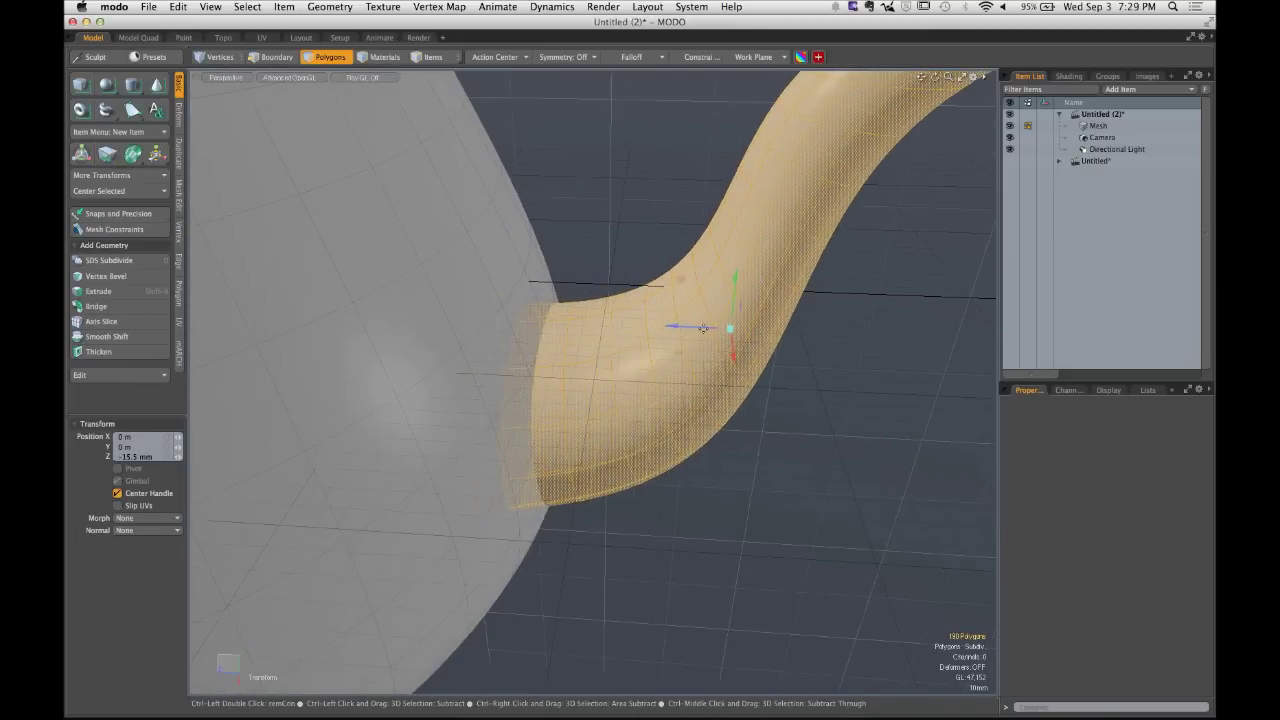
pyautogui.hotkey('ctrl', 'z')
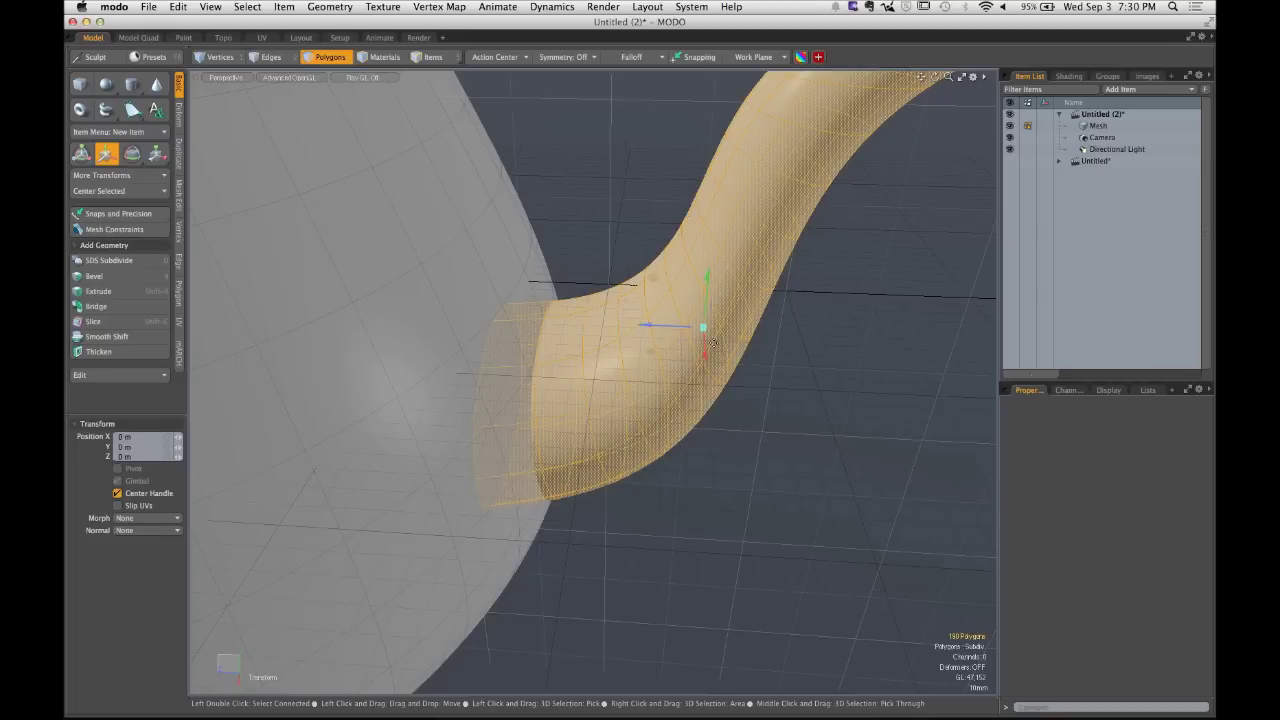
# Shift the selected spout about -2 mm along the X axis with the Move tool and undo the extra adjustment.
pyautogui.moveTo(686, 334)
pyautogui.keyDown('alt'); pyautogui.mouseDown()
pyautogui.moveTo(682, 312)
pyautogui.moveTo(698, 337)
pyautogui.mouseUp(); pyautogui.keyUp('alt')
pyautogui.press('ctrl')
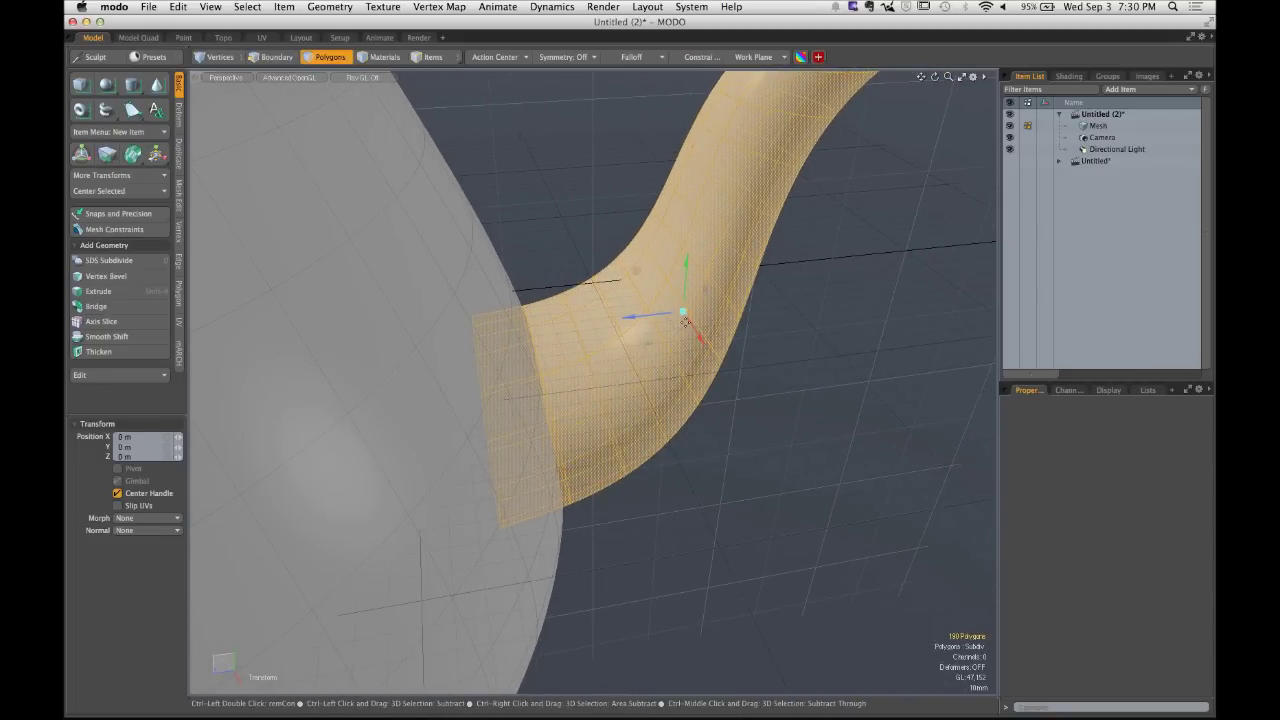
pyautogui.press('w')
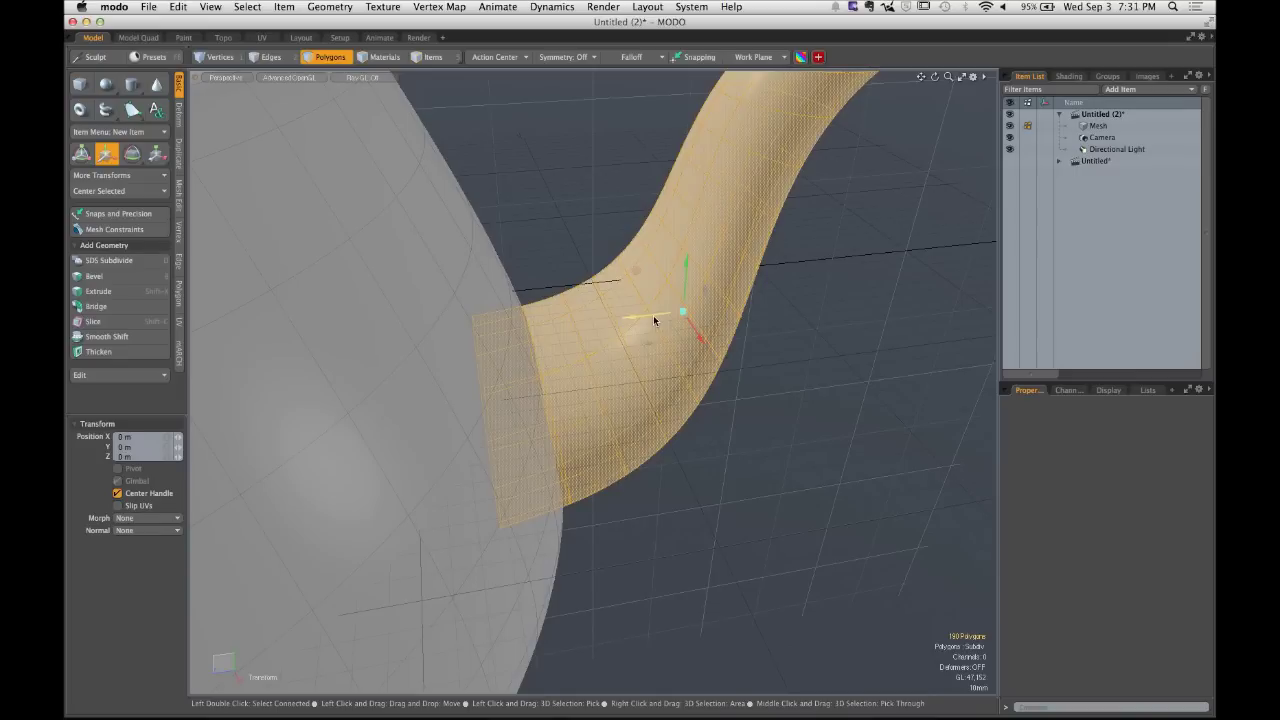
pyautogui.moveTo(700, 342); pyautogui.dragTo(519, 388)
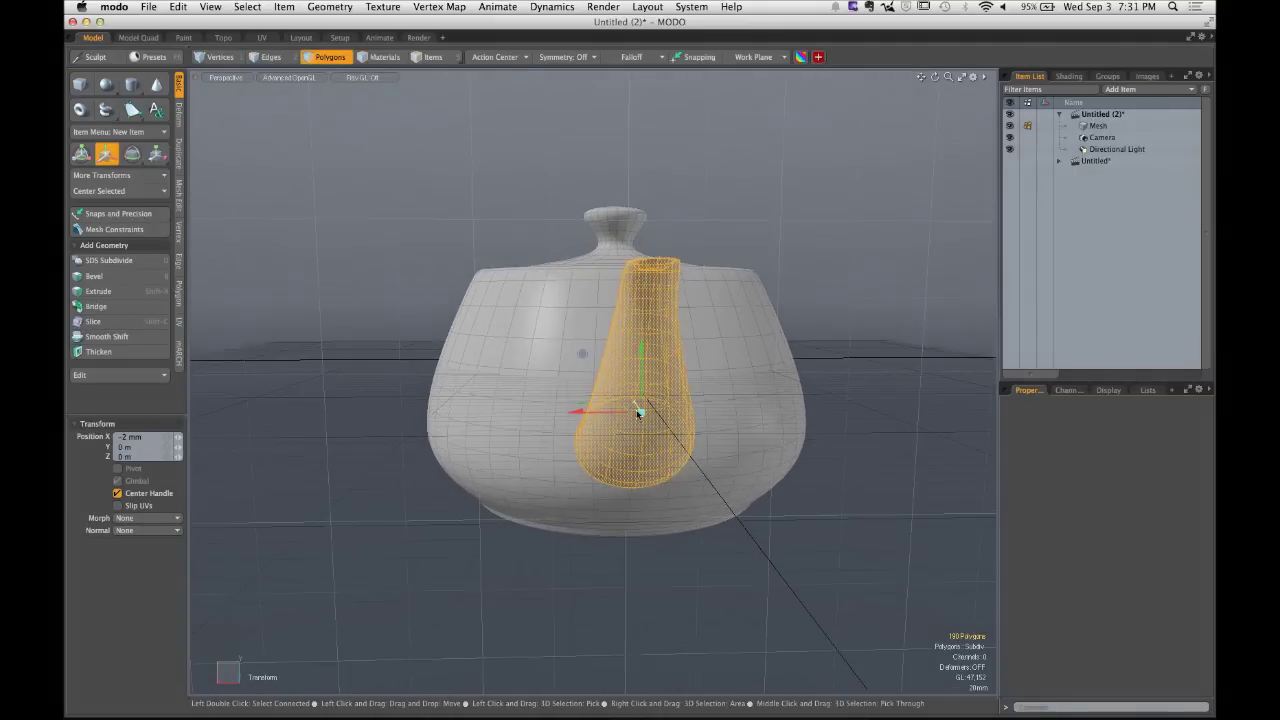
pyautogui.moveTo(640, 400)
pyautogui.mouseDown()
pyautogui.moveTo(623, 386)
pyautogui.moveTo(646, 417)
pyautogui.moveTo(623, 384)
pyautogui.moveTo(632, 398)
pyautogui.mouseUp()
pyautogui.press('super+z')
# Raise the selected spout about 82 mm along the Y axis with the Move tool.
pyautogui.keyDown('alt'); pyautogui.moveTo(517, 360); pyautogui.dragTo(600, 362); pyautogui.keyUp('alt')
pyautogui.press('w')
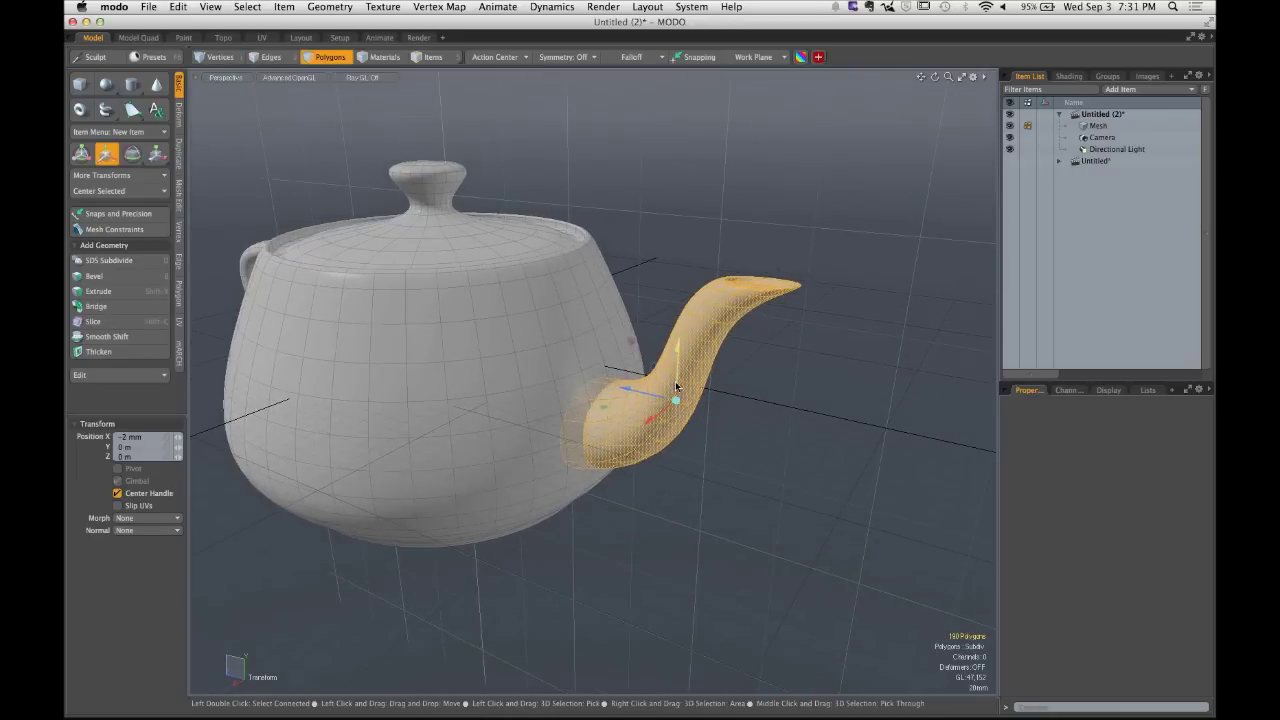
pyautogui.moveTo(675, 378); pyautogui.dragTo(681, 320)
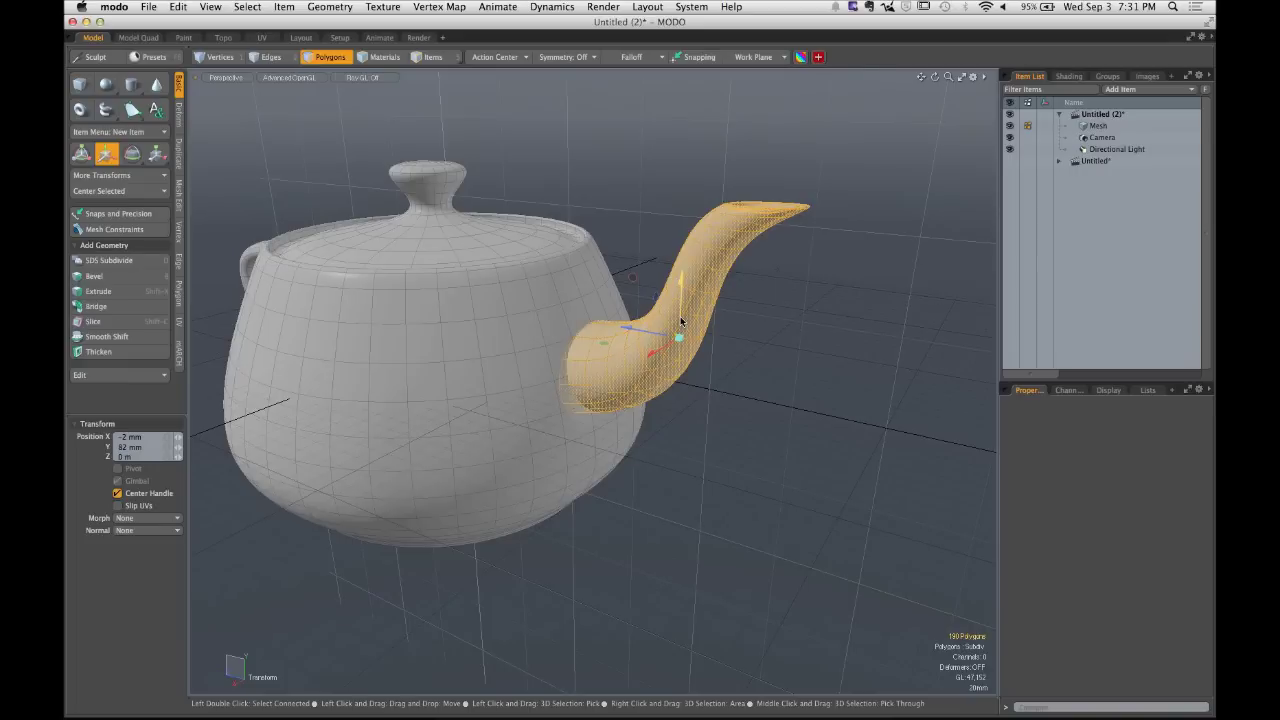
# Try moving the spout in the XY plane by about -7.5 mm in X and 2.5 mm in Y, then undo the moves and drop the tool.
pyautogui.press('ctrl')
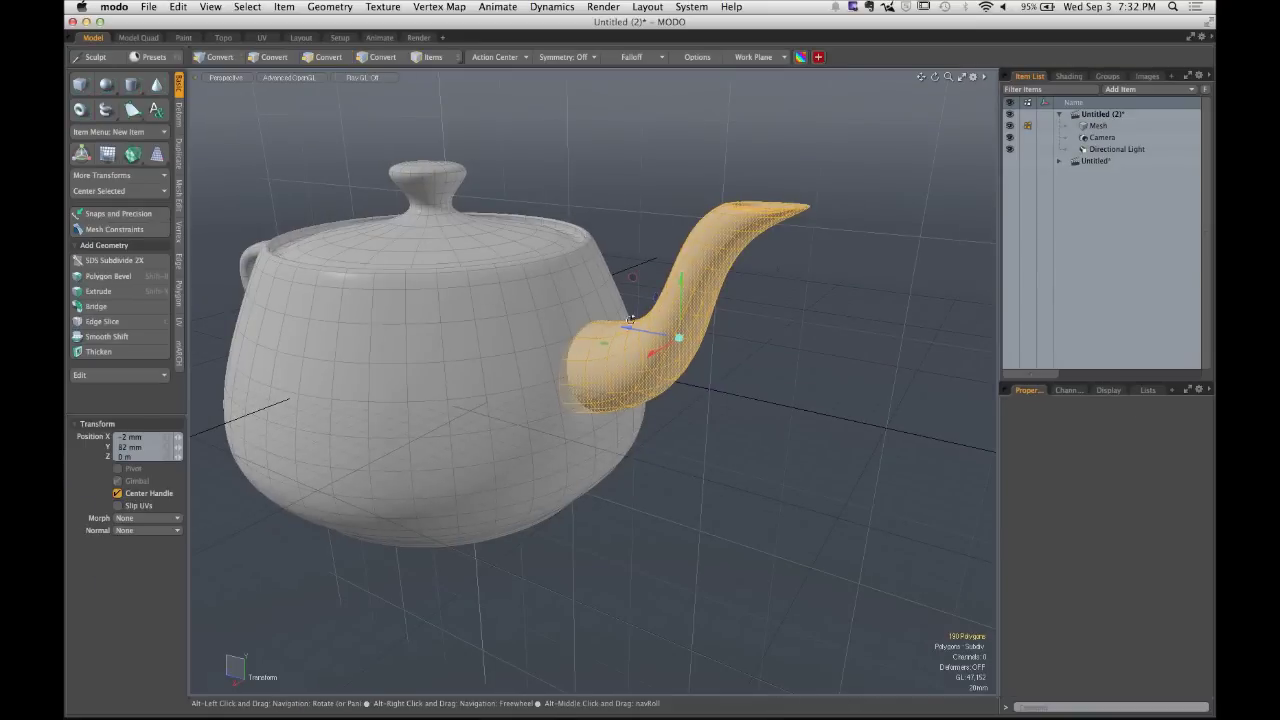
pyautogui.keyDown('alt'); pyautogui.moveTo(672, 330); pyautogui.dragTo(608, 322); pyautogui.keyUp('alt')
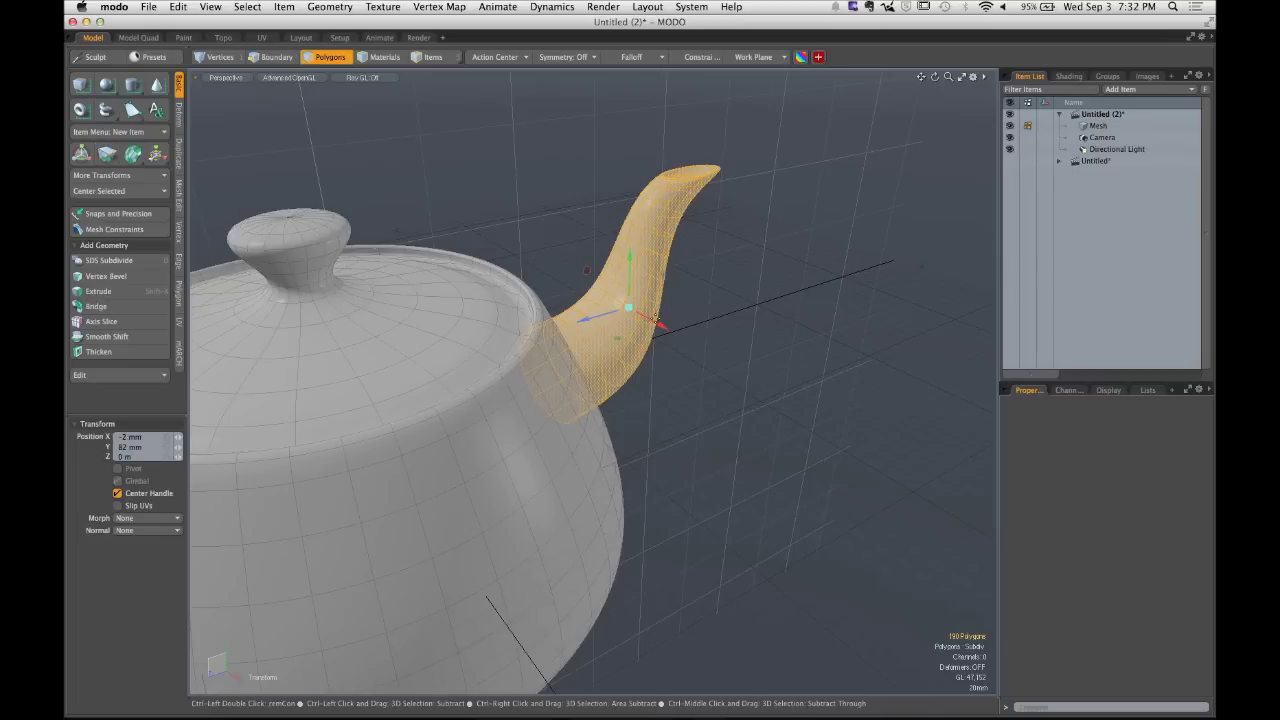
pyautogui.keyDown('ctrl'); pyautogui.keyDown('alt'); pyautogui.moveTo(668, 384); pyautogui.dragTo(676, 330); pyautogui.keyUp('alt'); pyautogui.keyUp('ctrl')
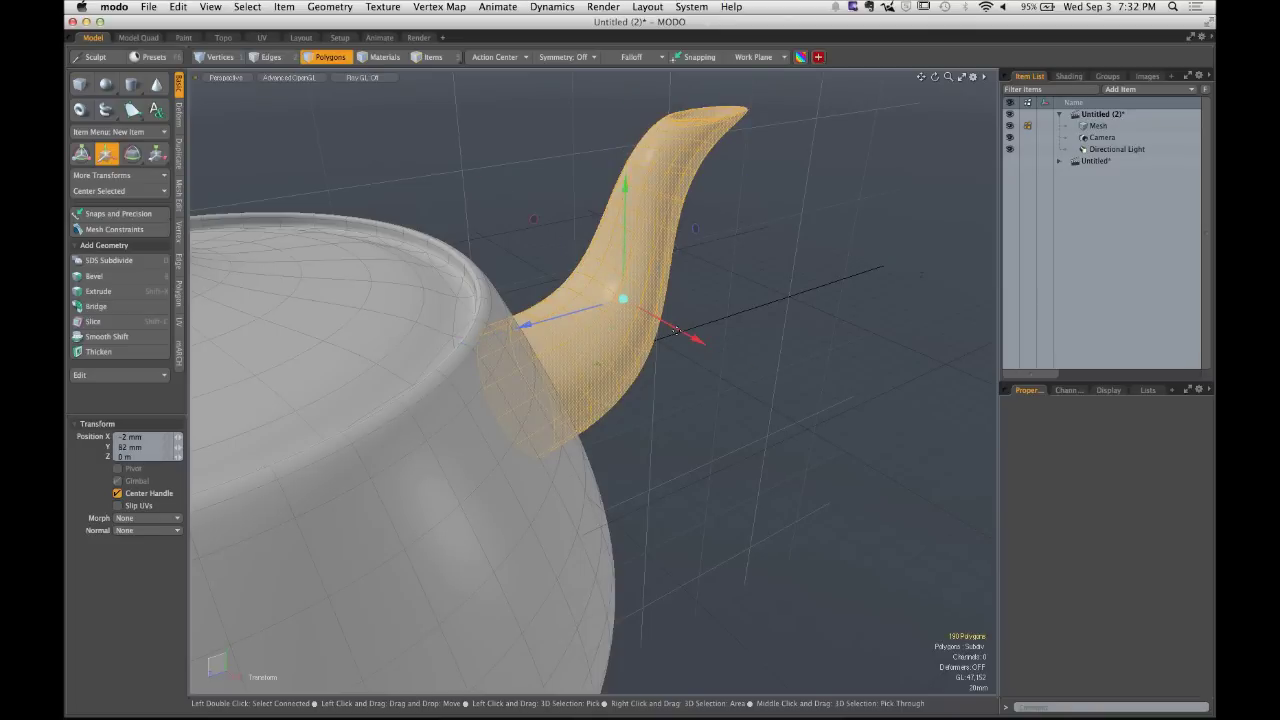
pyautogui.keyDown('ctrl'); pyautogui.keyDown('alt'); pyautogui.moveTo(676, 330); pyautogui.dragTo(720, 365); pyautogui.keyUp('alt'); pyautogui.keyUp('ctrl')
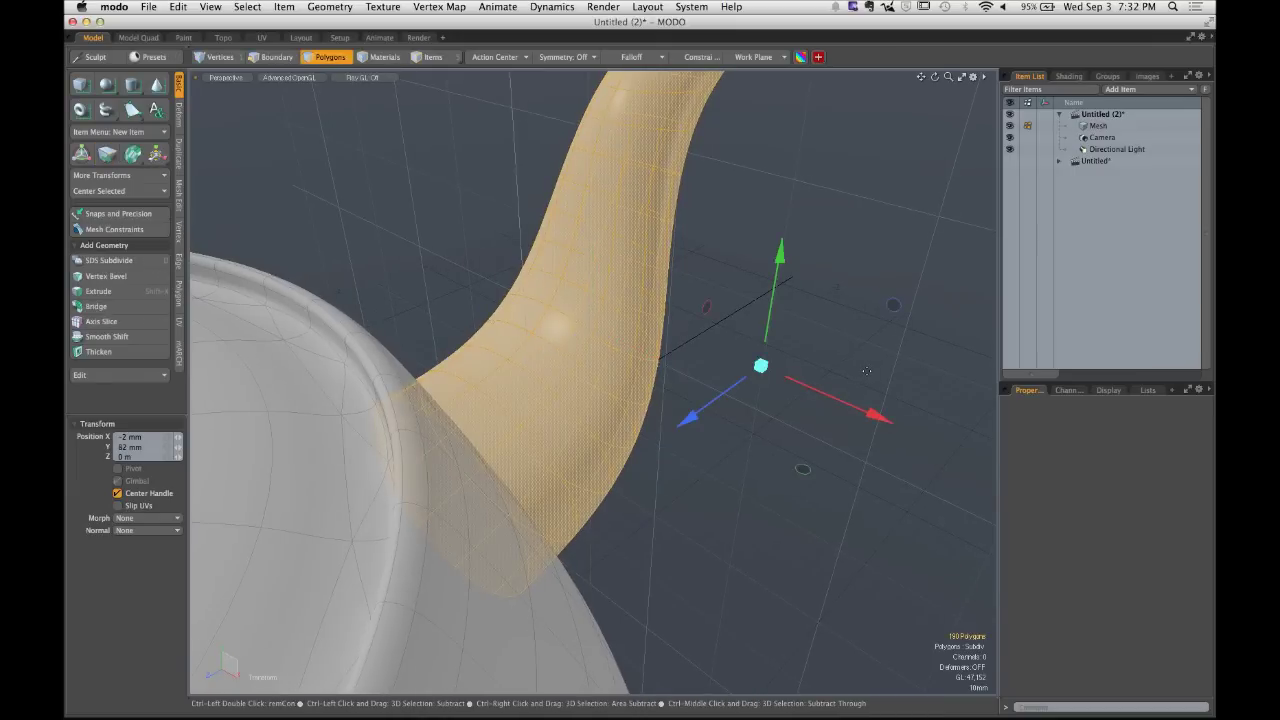
pyautogui.press('w')
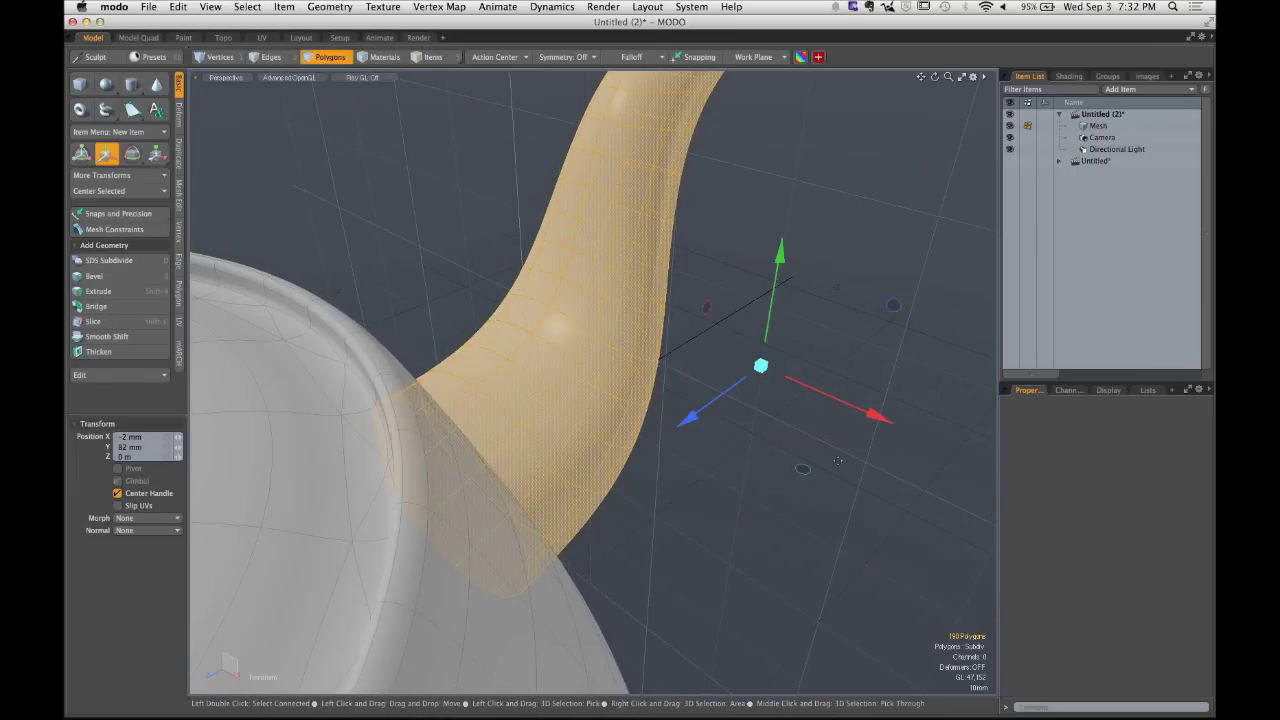
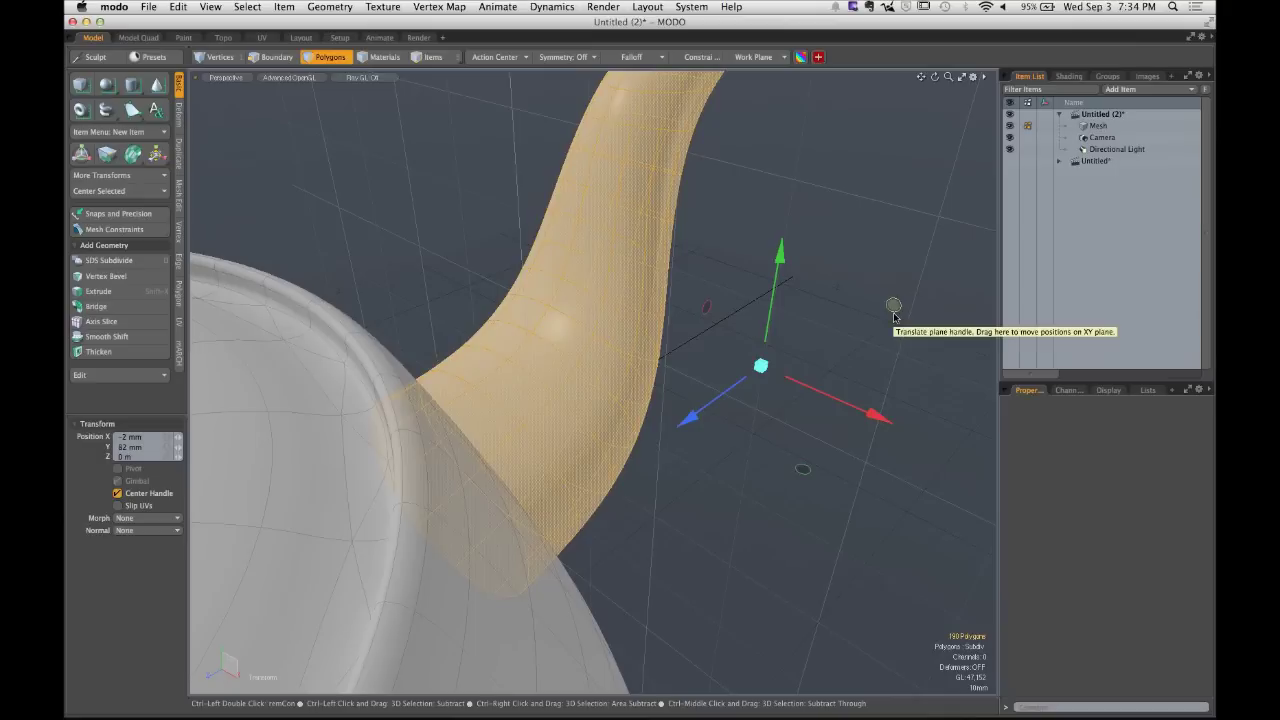
pyautogui.moveTo(893, 305)
pyautogui.mouseDown()
pyautogui.moveTo(737, 411)
pyautogui.moveTo(560, 100)
pyautogui.moveTo(711, 374)
pyautogui.moveTo(809, 194)
pyautogui.moveTo(840, 543)
pyautogui.moveTo(734, 163)
pyautogui.moveTo(857, 594)
pyautogui.moveTo(811, 231)
pyautogui.moveTo(628, 289)
pyautogui.moveTo(780, 620)
pyautogui.moveTo(874, 304)
pyautogui.mouseUp()
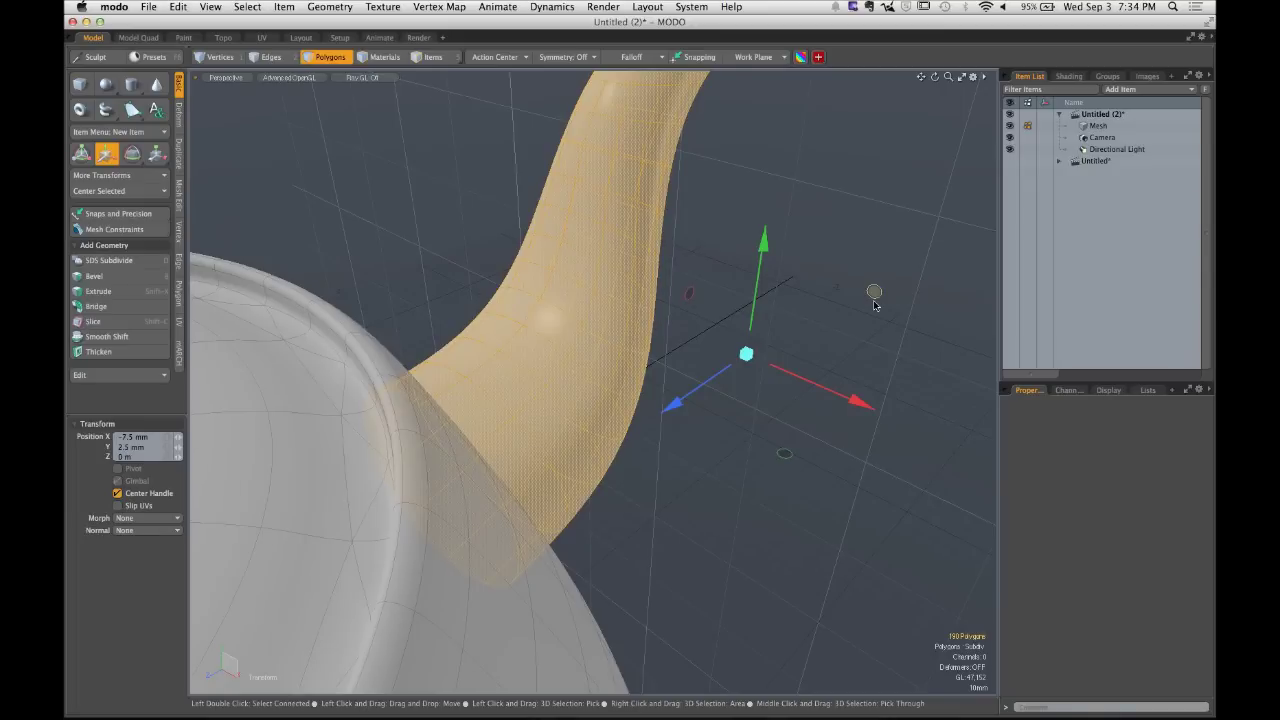
pyautogui.moveTo(874, 304)
pyautogui.mouseDown()
pyautogui.moveTo(874, 293)
pyautogui.moveTo(891, 303)
pyautogui.mouseUp()
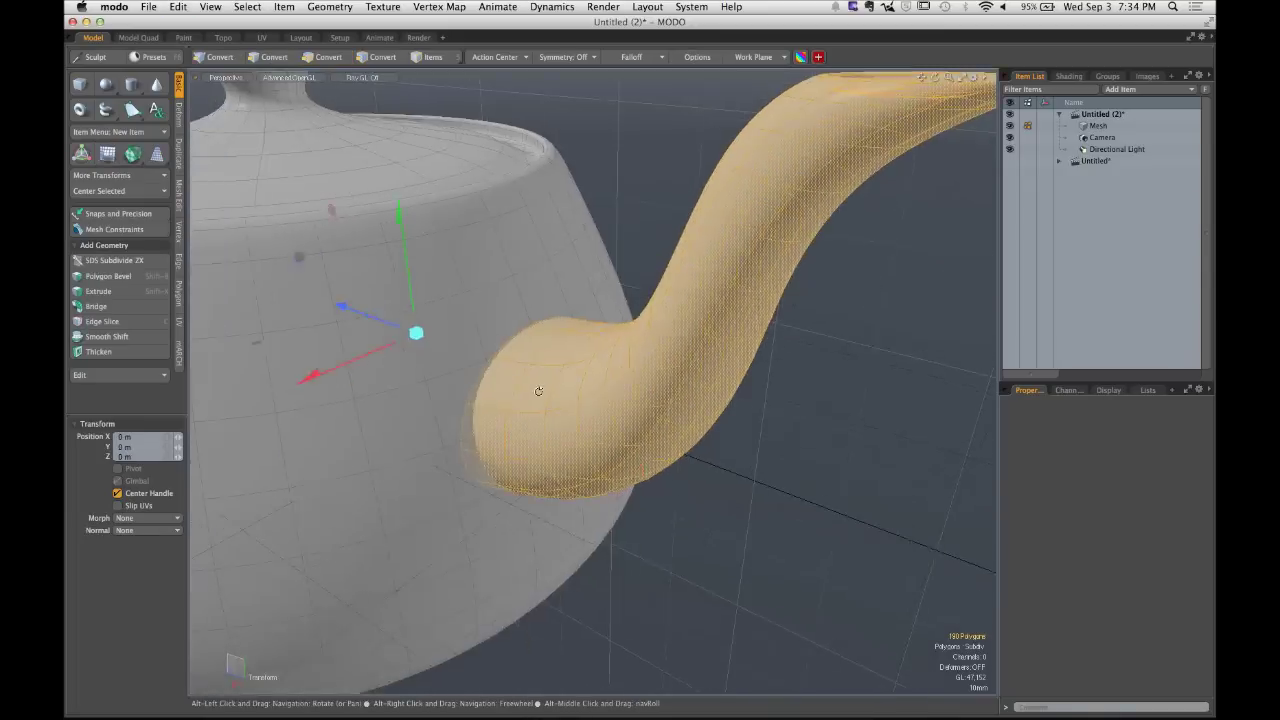
pyautogui.keyDown('ctrl'); pyautogui.keyDown('alt'); pyautogui.moveTo(560, 420); pyautogui.dragTo(558, 399); pyautogui.keyUp('alt'); pyautogui.keyUp('ctrl')
pyautogui.press('space')
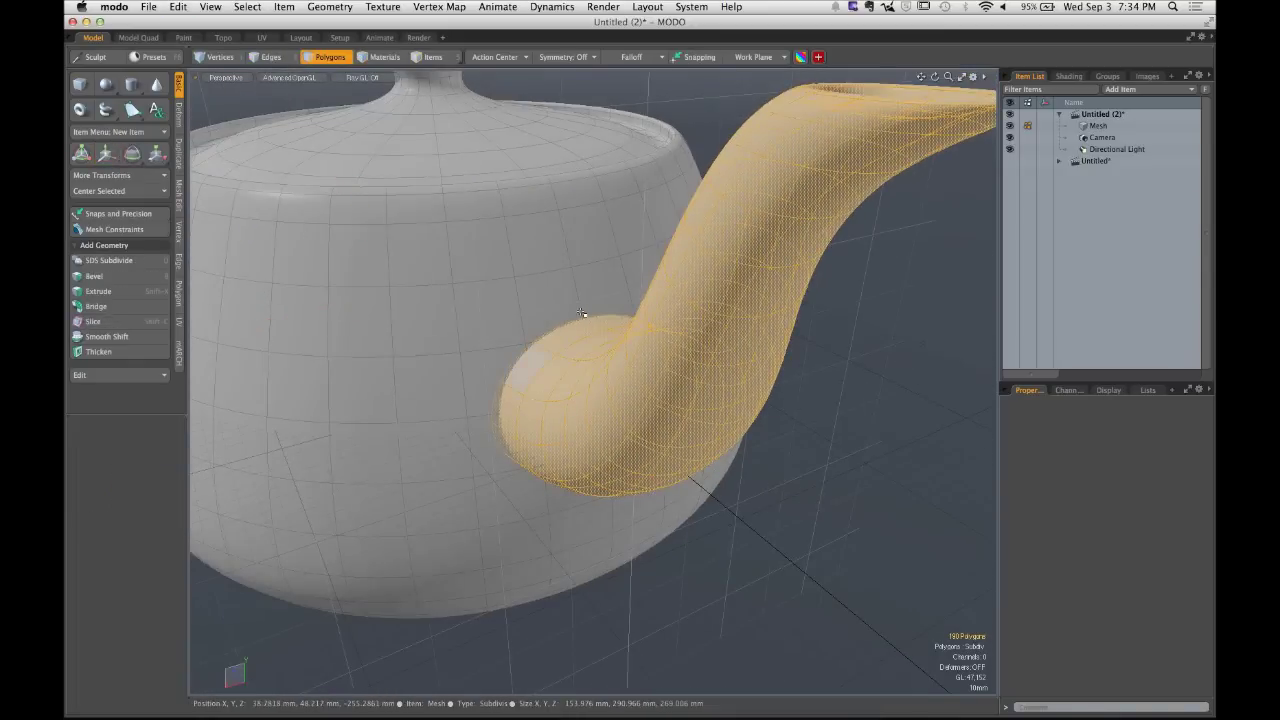
# Move the selected spout about -86 mm along the X axis, then set its Position X to 0.
pyautogui.click(104, 157)
pyautogui.keyDown('alt'); pyautogui.moveTo(809, 391); pyautogui.dragTo(605, 378); pyautogui.keyUp('alt')
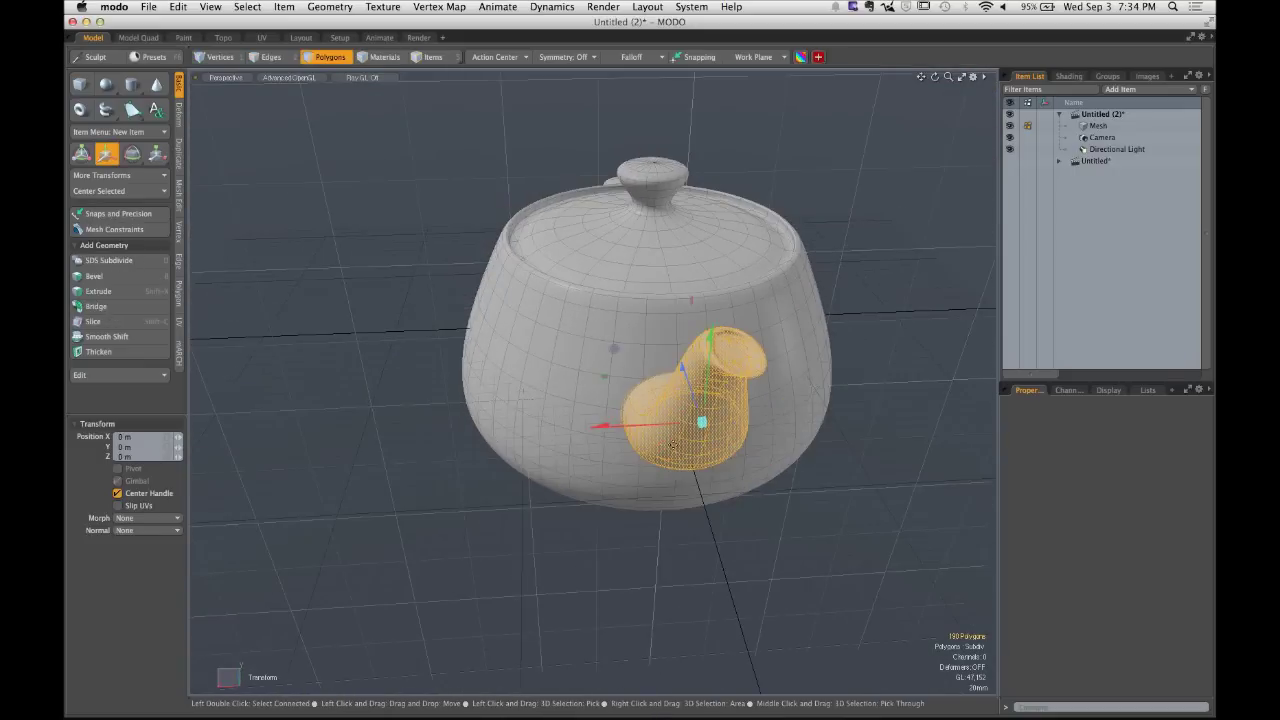
pyautogui.moveTo(694, 434); pyautogui.dragTo(778, 418)
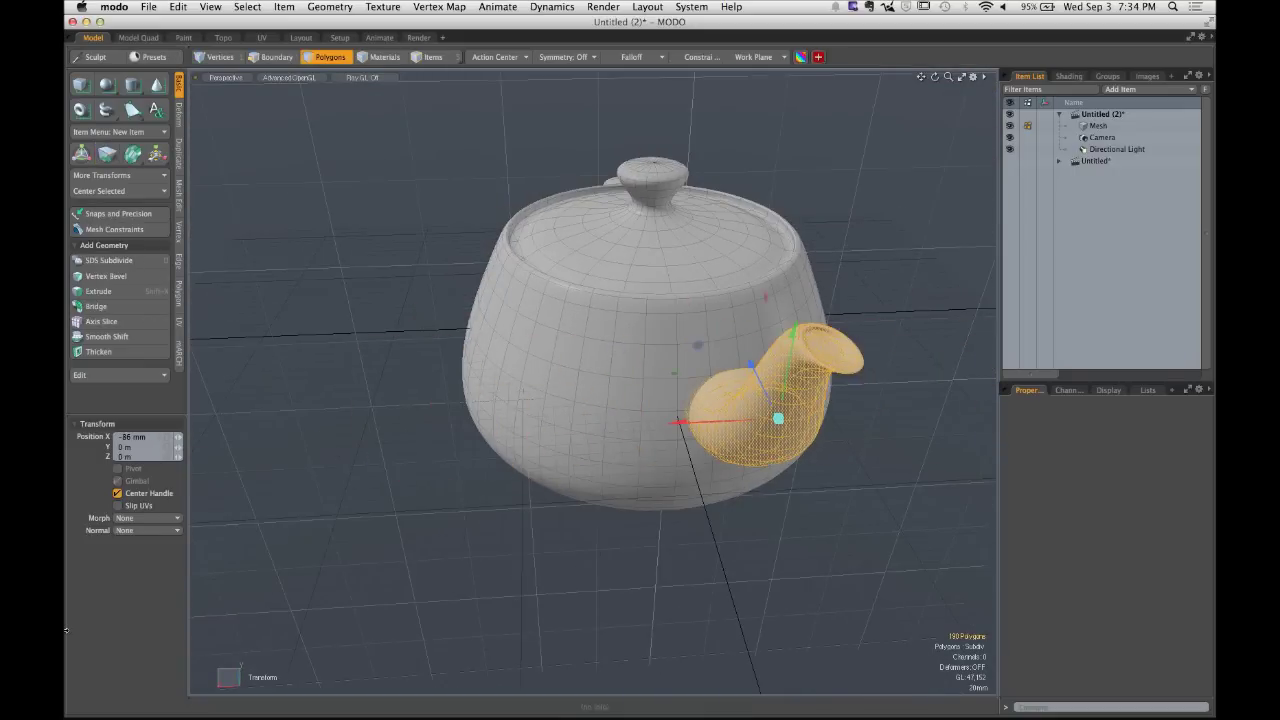
pyautogui.click(128, 437)
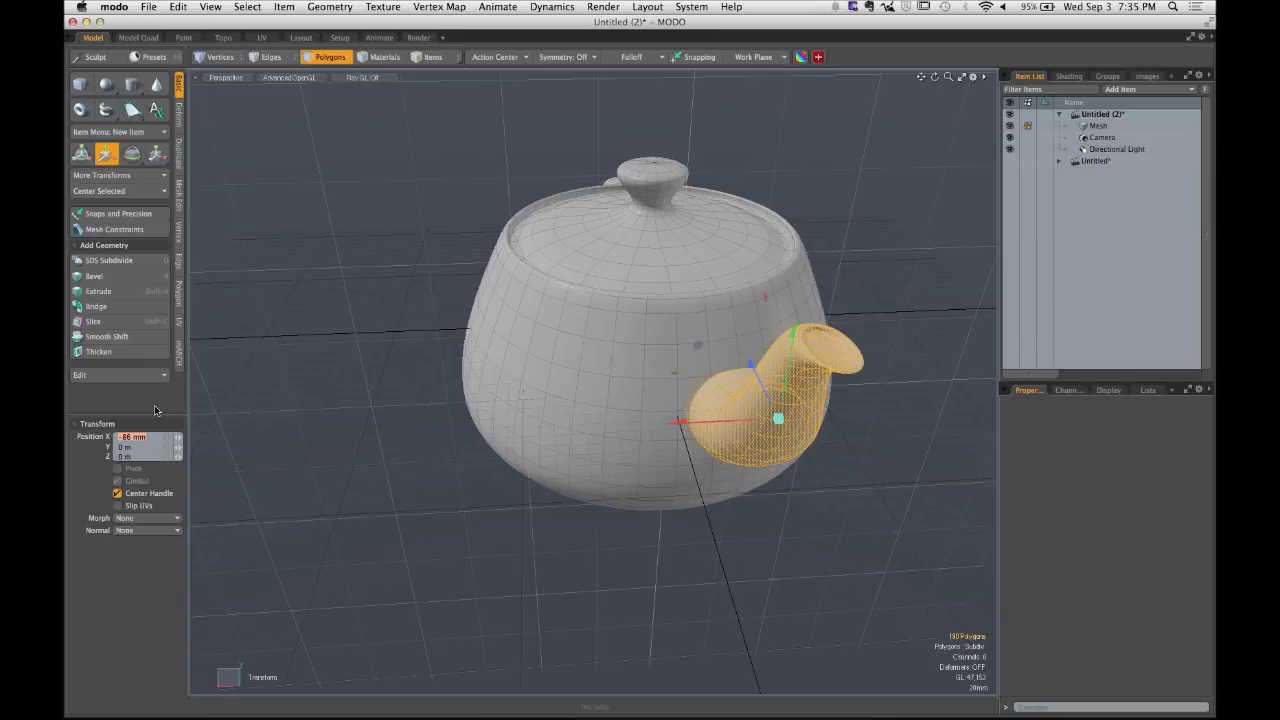
pyautogui.press('BackSpace')
pyautogui.write('0')
pyautogui.press('Return')
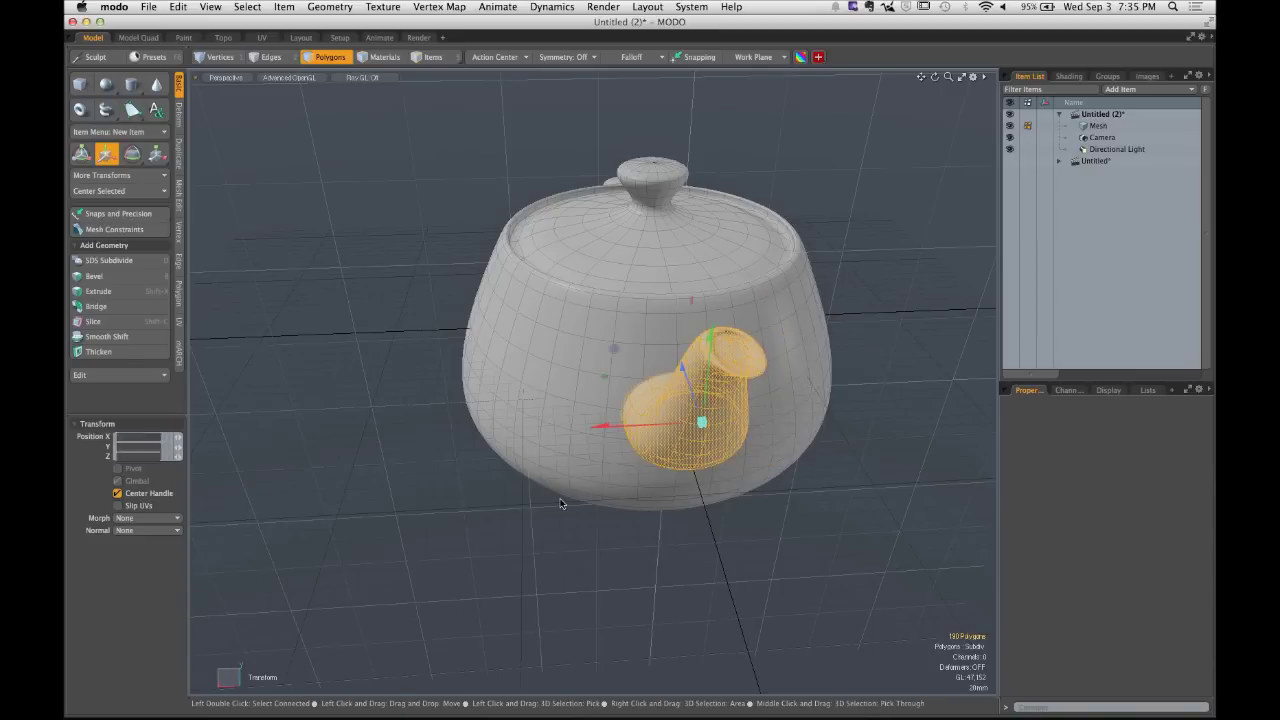
# Toggle the Move tool off and on several times with the spout selected, leaving the tool dropped.
pyautogui.press('space')
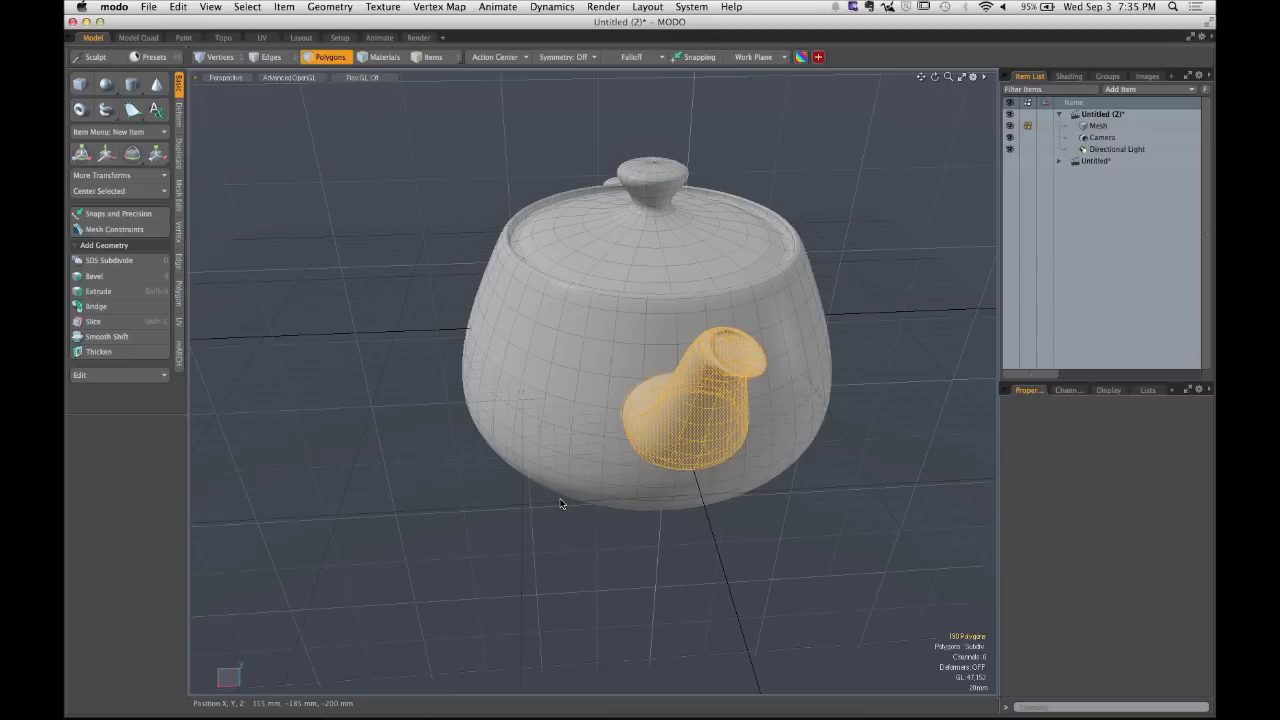
pyautogui.press('w')
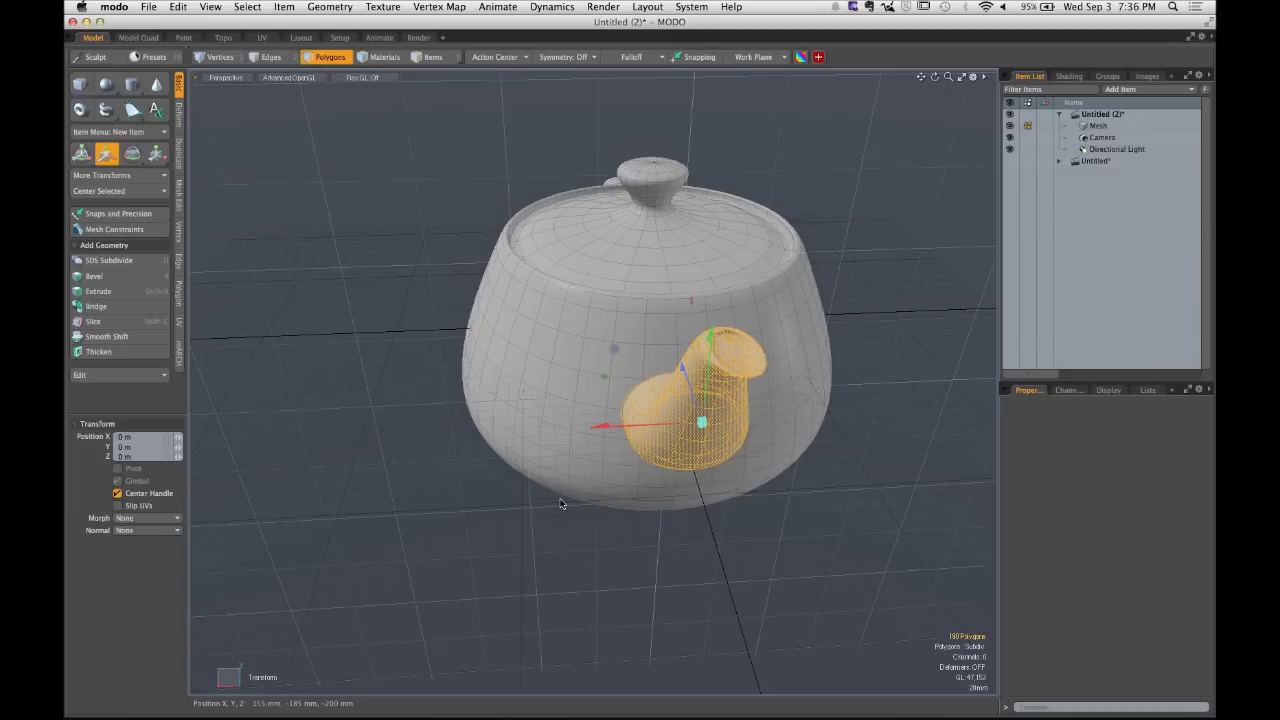
pyautogui.click(107, 158)
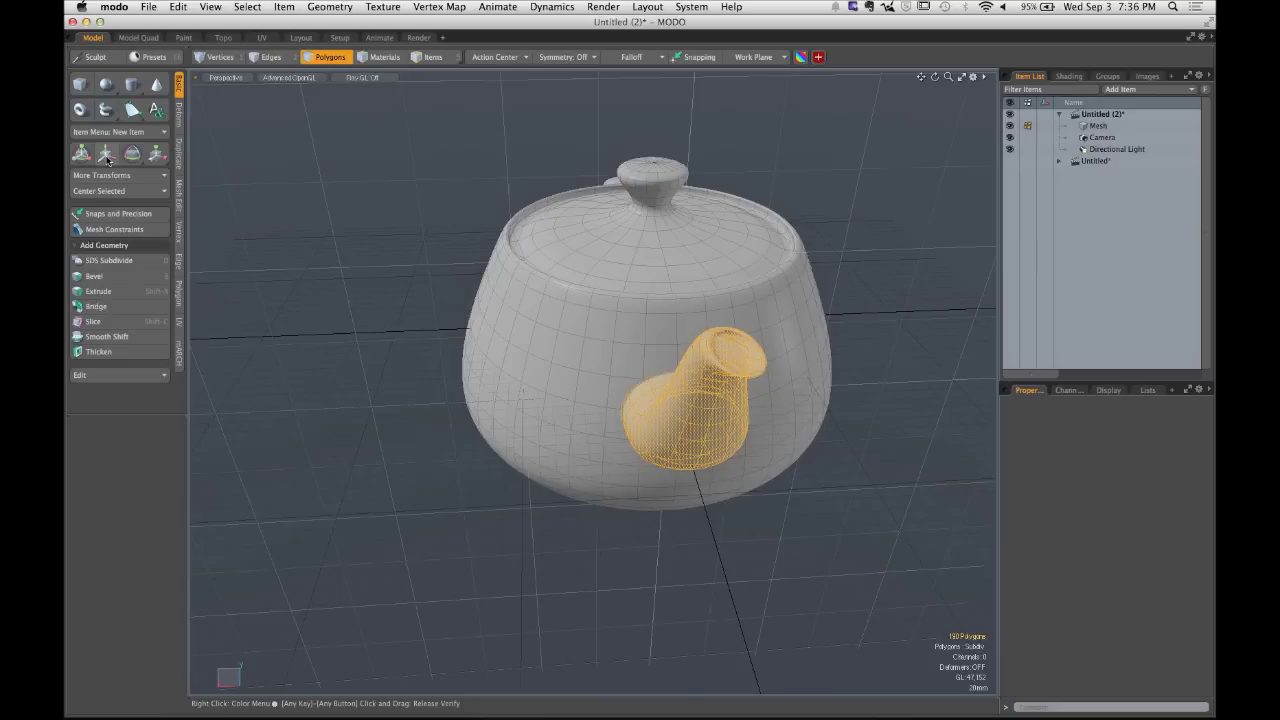
pyautogui.click(107, 158)
pyautogui.click(107, 158)
pyautogui.click(107, 158)
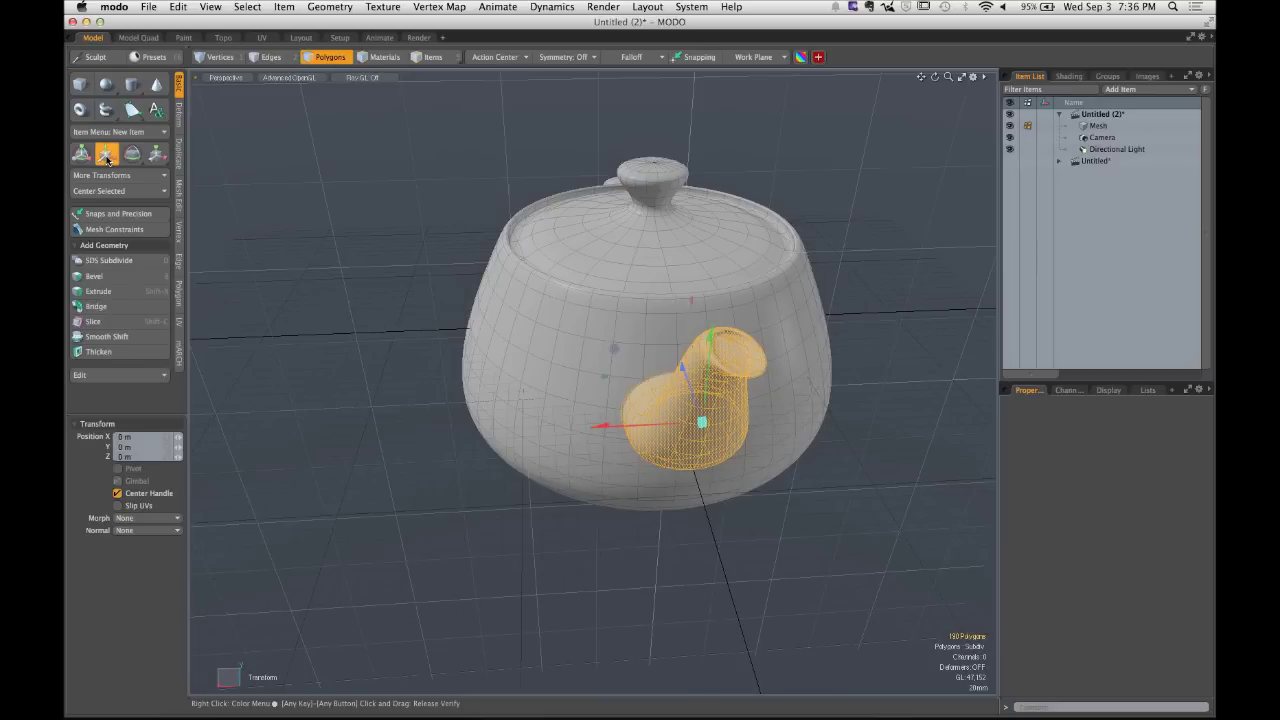
pyautogui.click(107, 158)
pyautogui.click(107, 158)
pyautogui.click(106, 155)
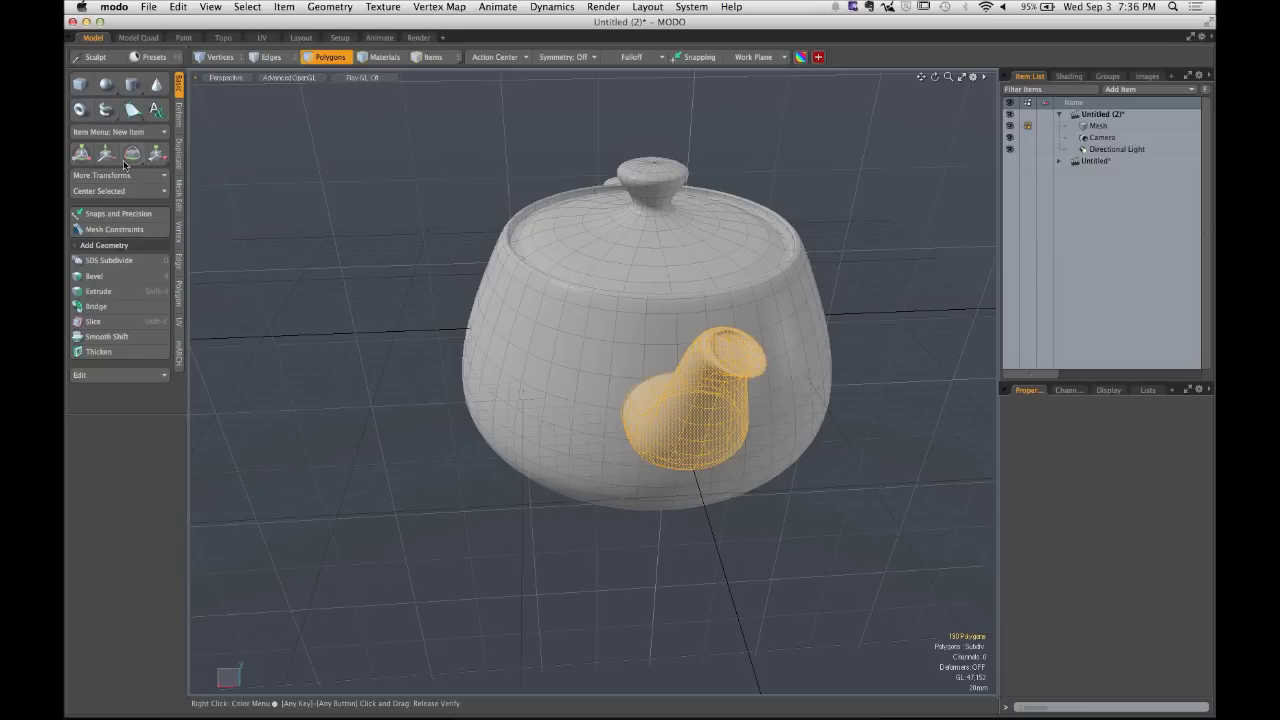
# Try rotating the selected spout freehand with the Rotate tool, then undo the rotation.
pyautogui.click(132, 153)
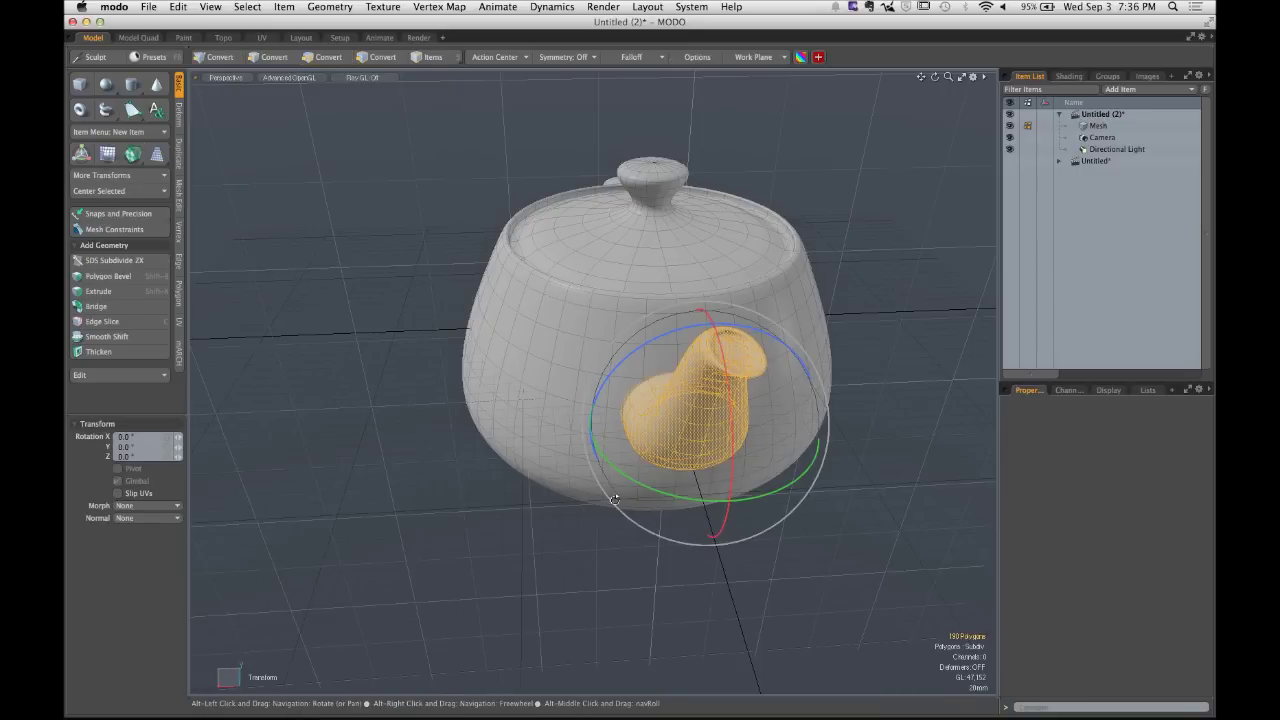
pyautogui.keyDown('alt'); pyautogui.moveTo(610, 556); pyautogui.dragTo(670, 455); pyautogui.keyUp('alt')
pyautogui.moveTo(805, 430); pyautogui.dragTo(655, 455)
pyautogui.press('super+z')
pyautogui.press('super+z')
pyautogui.press('super+z')
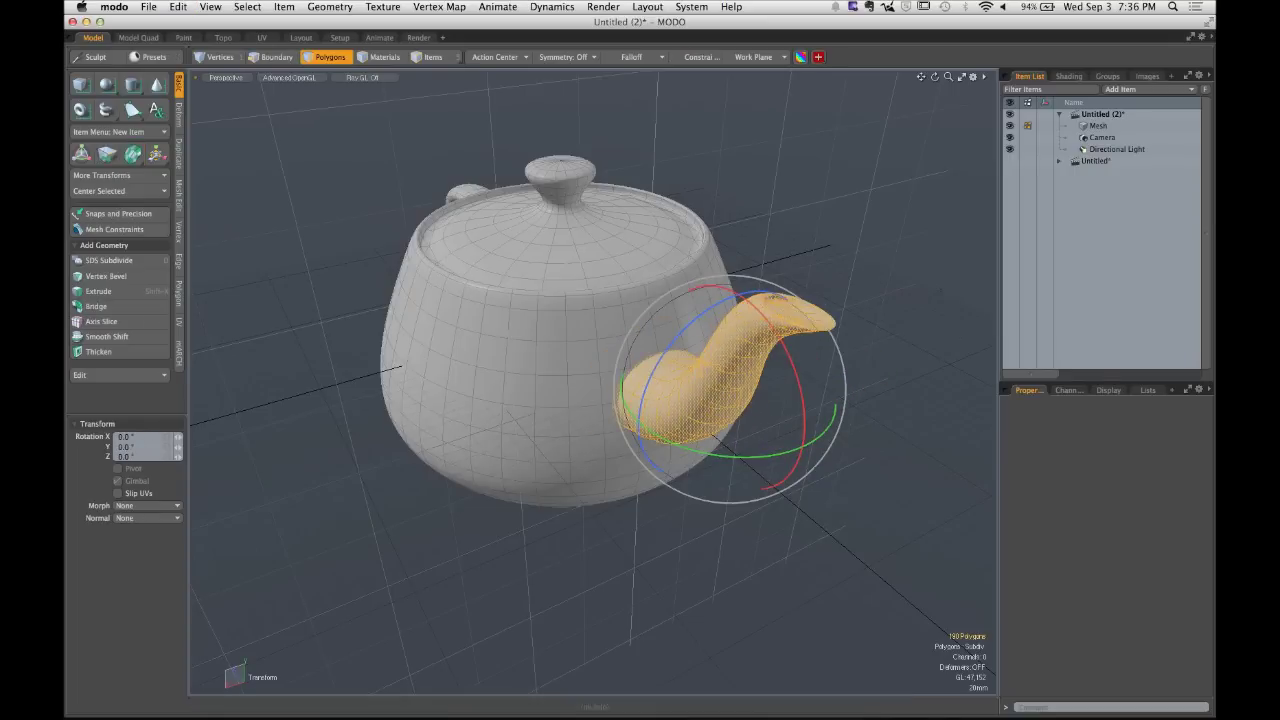
# Rotate the selected spout numerically by 90° about the Y axis, then undo the rotation.
pyautogui.press('e')
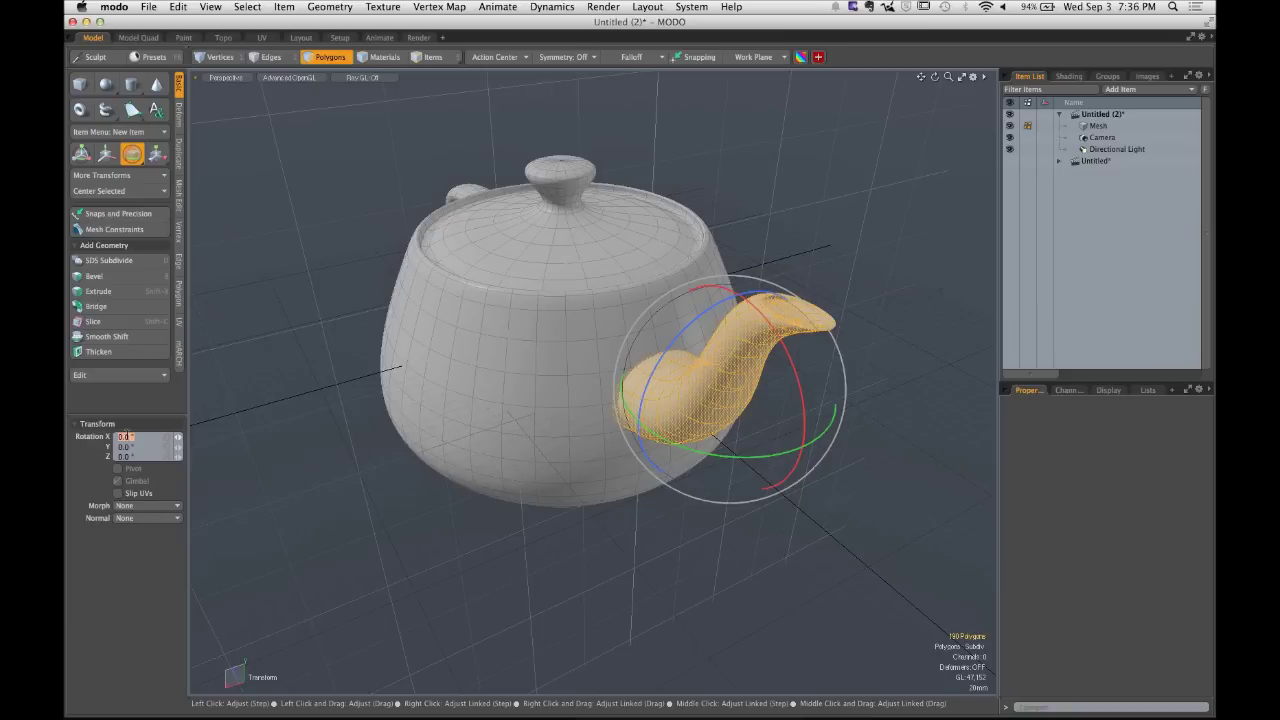
pyautogui.press('ctrl')
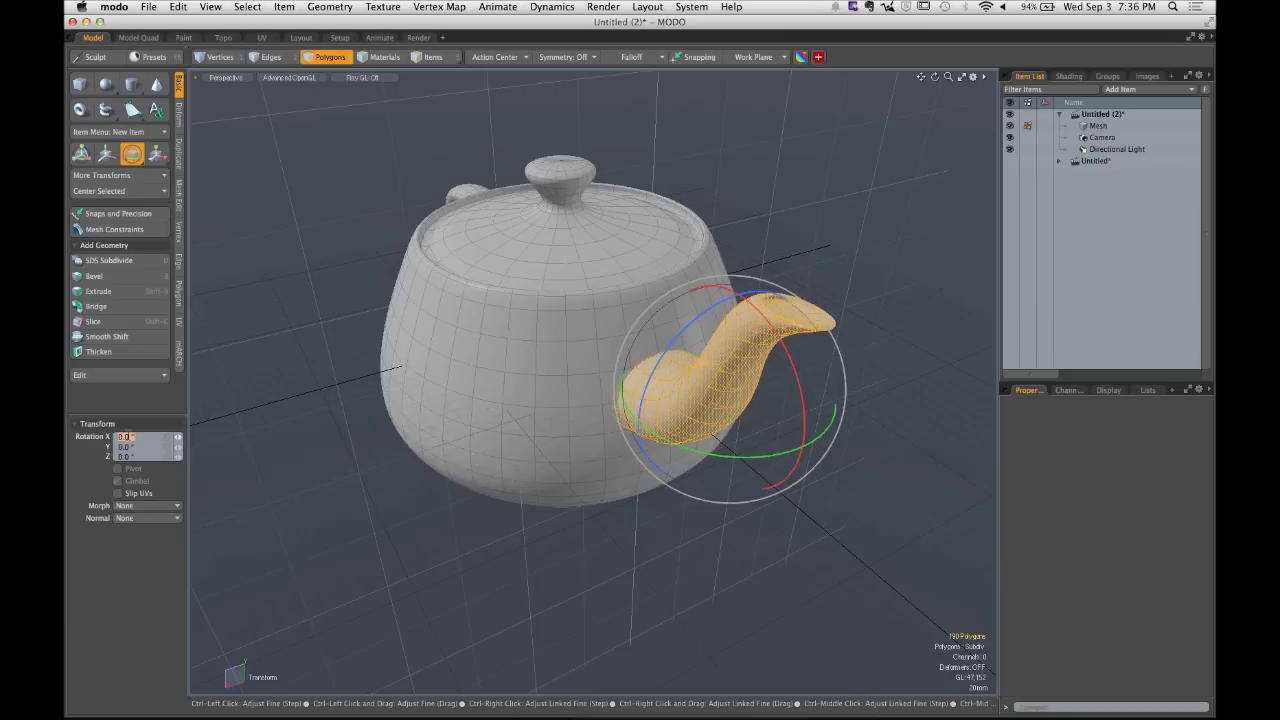
pyautogui.click(137, 447)
pyautogui.write('90')
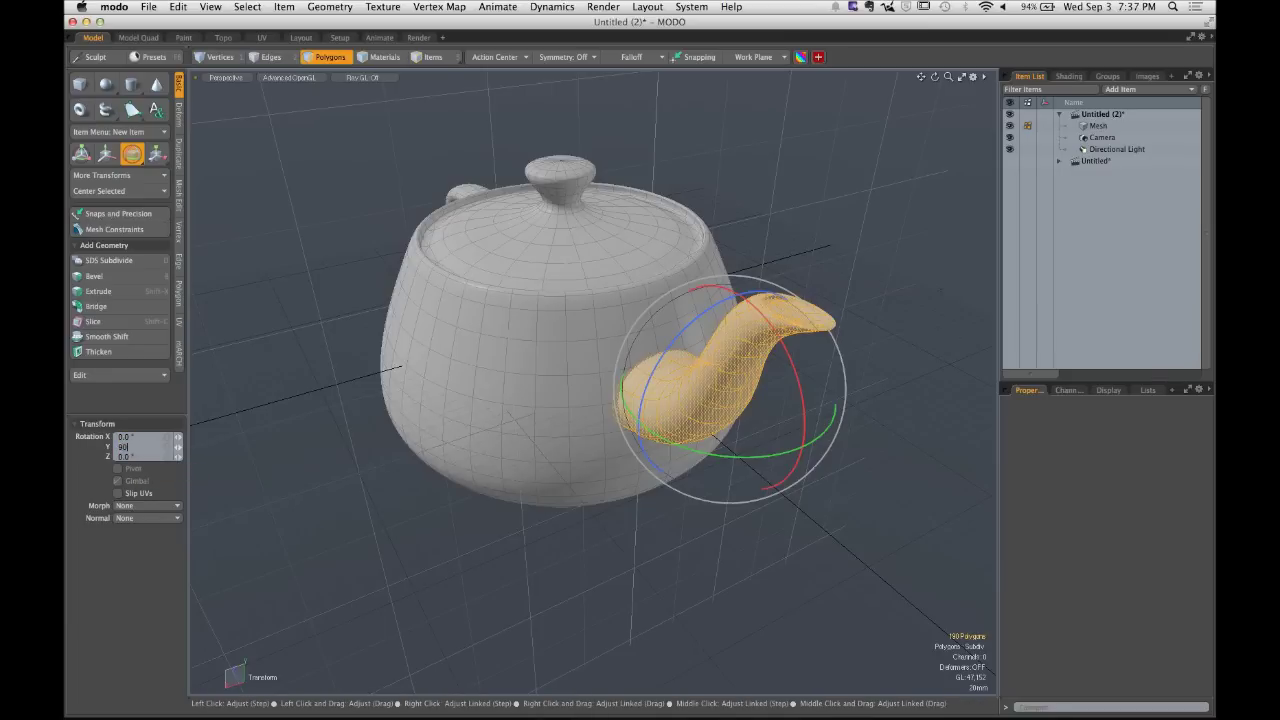
pyautogui.press('Return')
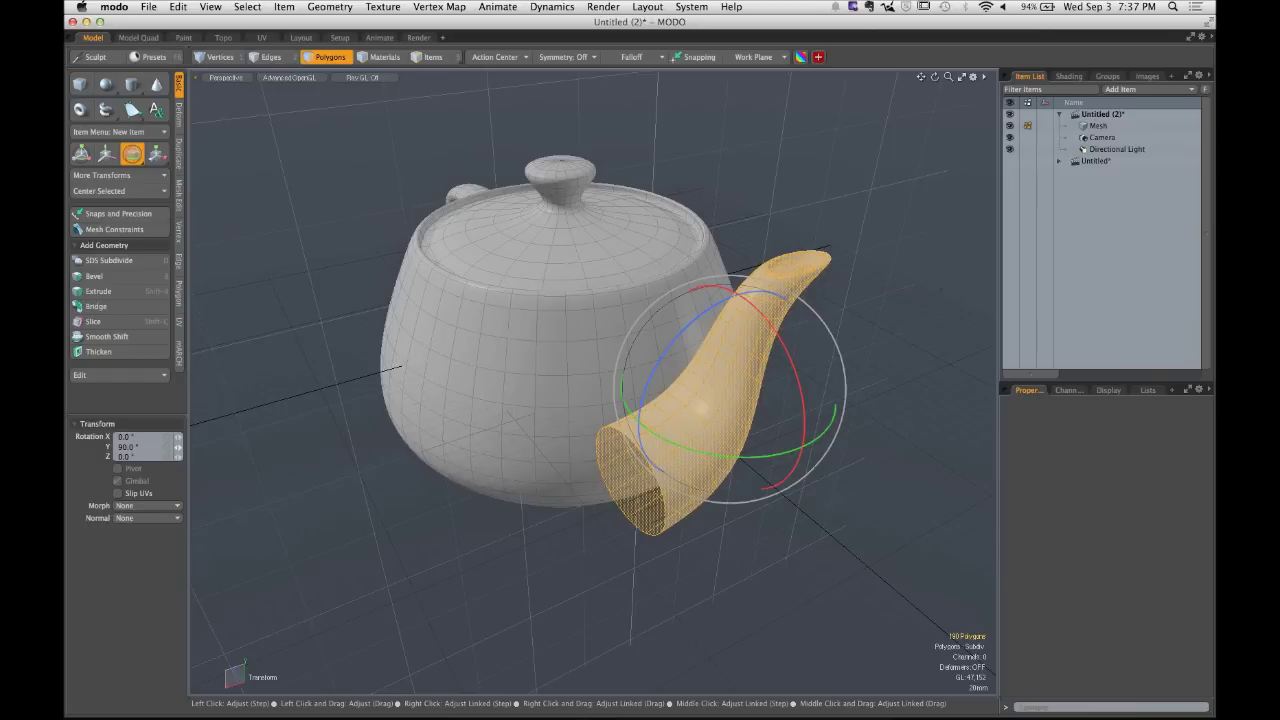
pyautogui.press('super+z')
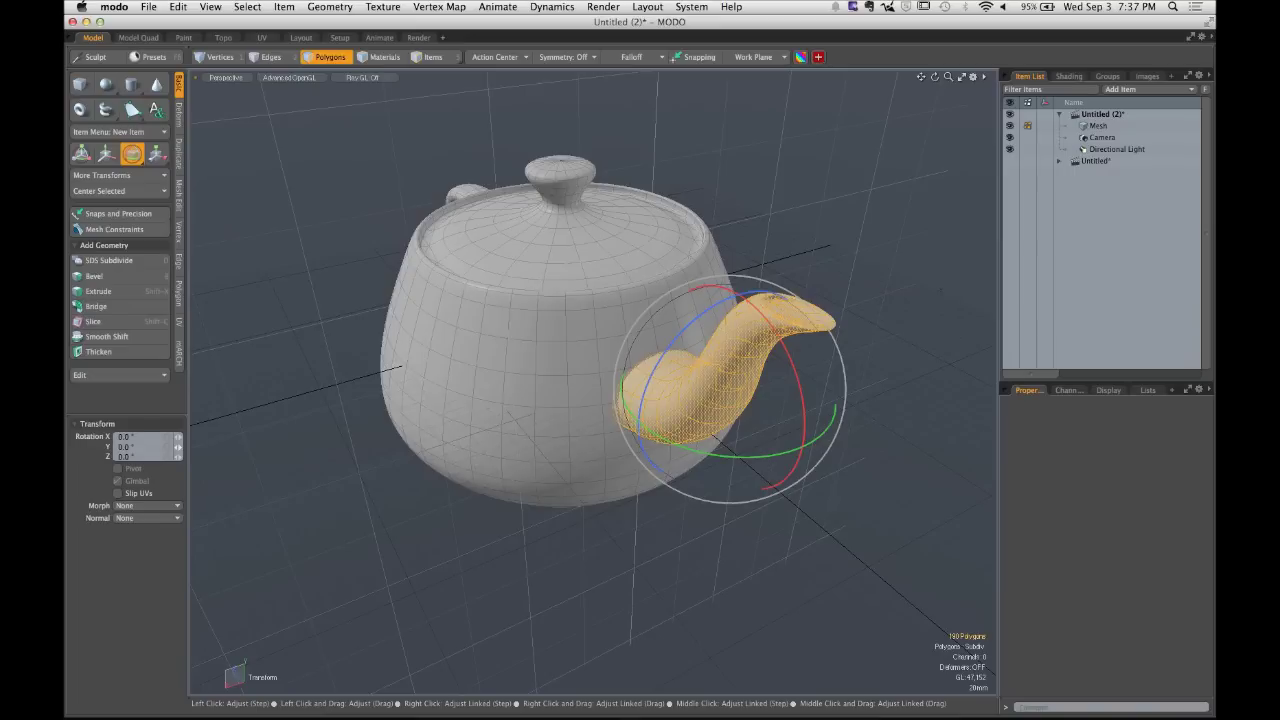
# Rotate the selected spout 45° about the Y axis in constrained increments, and drop the Rotate tool.
pyautogui.press('ctrl')
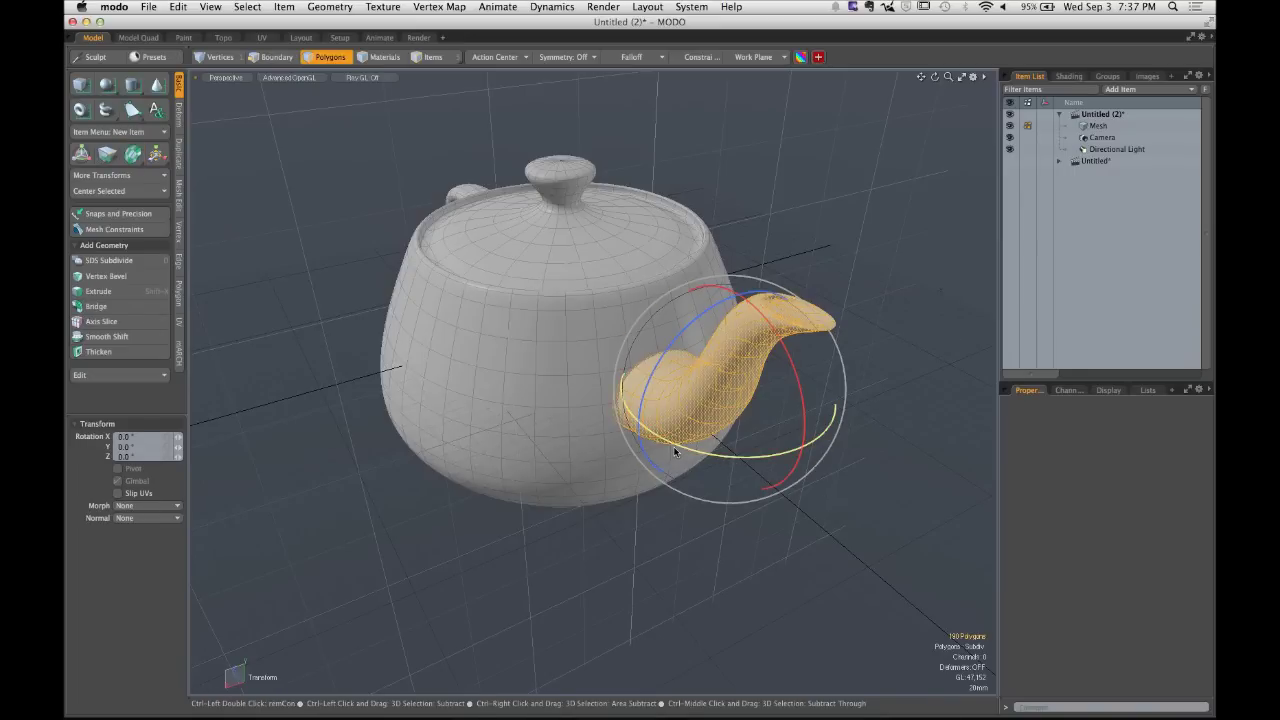
pyautogui.keyDown('ctrl'); pyautogui.moveTo(673, 452); pyautogui.dragTo(762, 471); pyautogui.keyUp('ctrl')
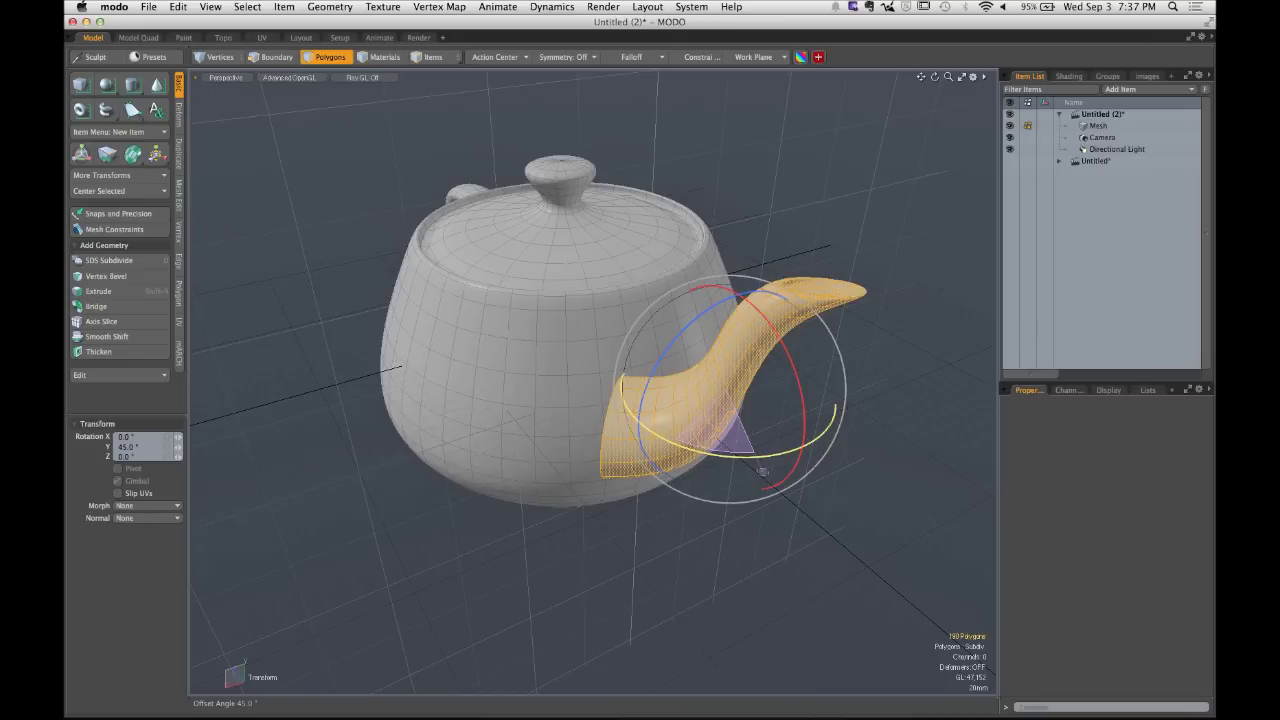
pyautogui.keyDown('ctrl'); pyautogui.moveTo(762, 471); pyautogui.dragTo(762, 471); pyautogui.keyUp('ctrl')
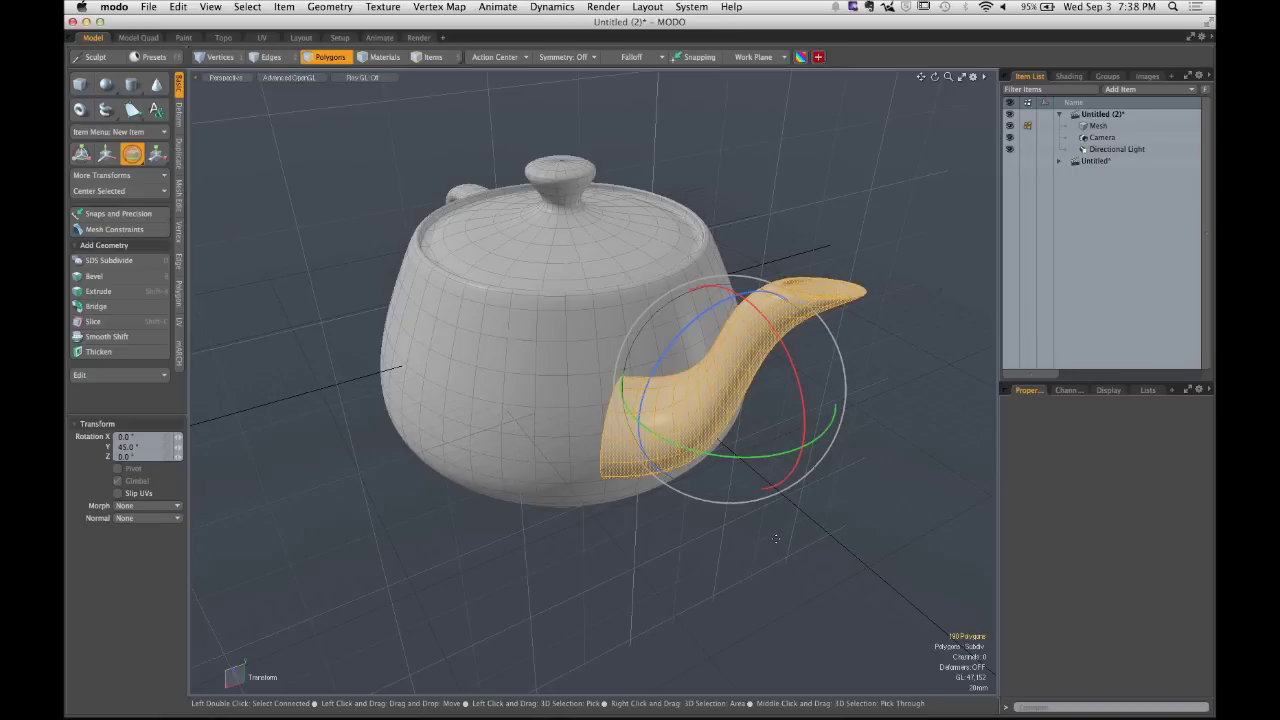
pyautogui.press('space')
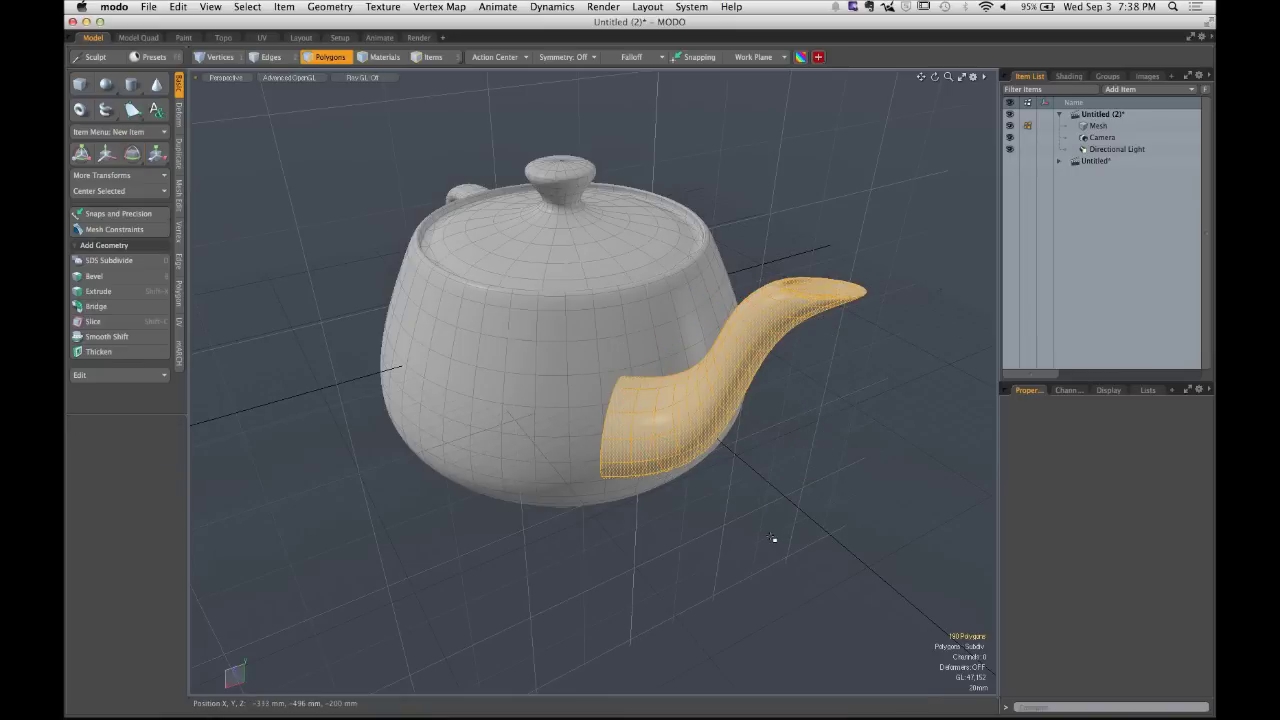
pyautogui.keyDown('alt'); pyautogui.moveTo(774, 536); pyautogui.dragTo(639, 456); pyautogui.keyUp('alt')
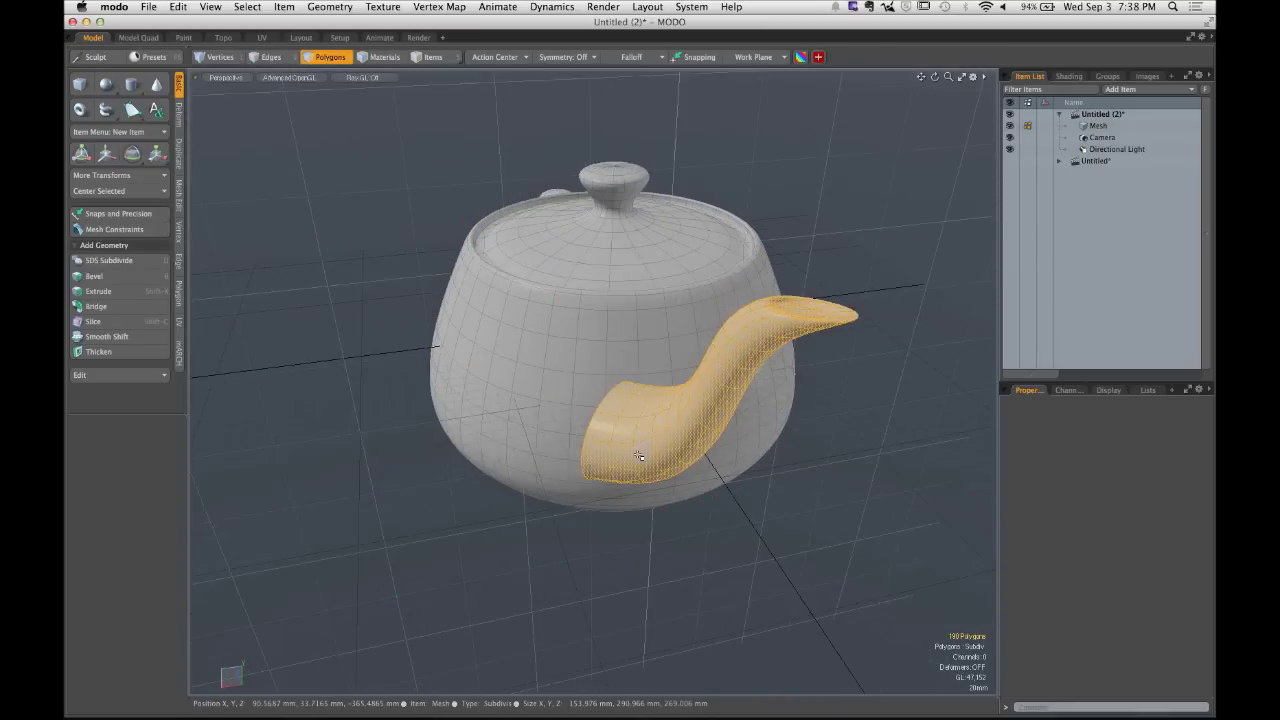
# Rotate the selected spout freehand about several axes with the Rotate tool, and drop the tool.
pyautogui.press('e')
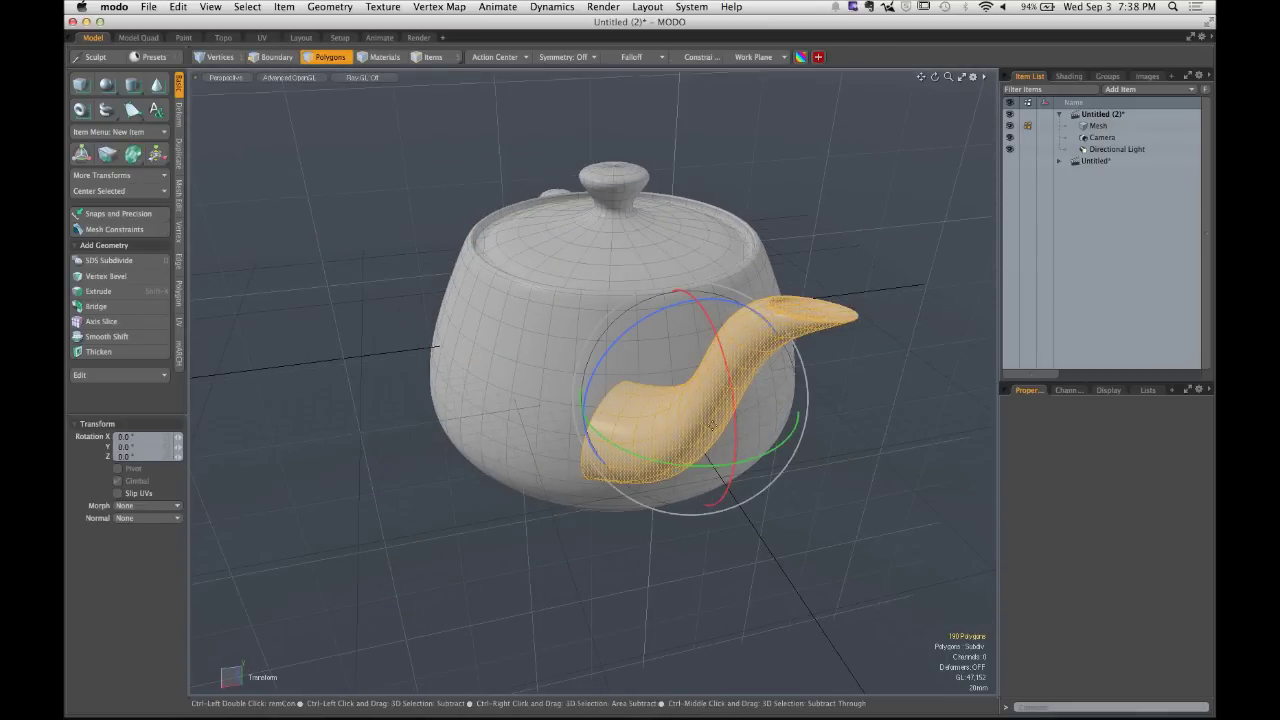
pyautogui.moveTo(734, 388)
pyautogui.mouseDown()
pyautogui.moveTo(738, 450)
pyautogui.moveTo(730, 345)
pyautogui.moveTo(719, 372)
pyautogui.mouseUp()
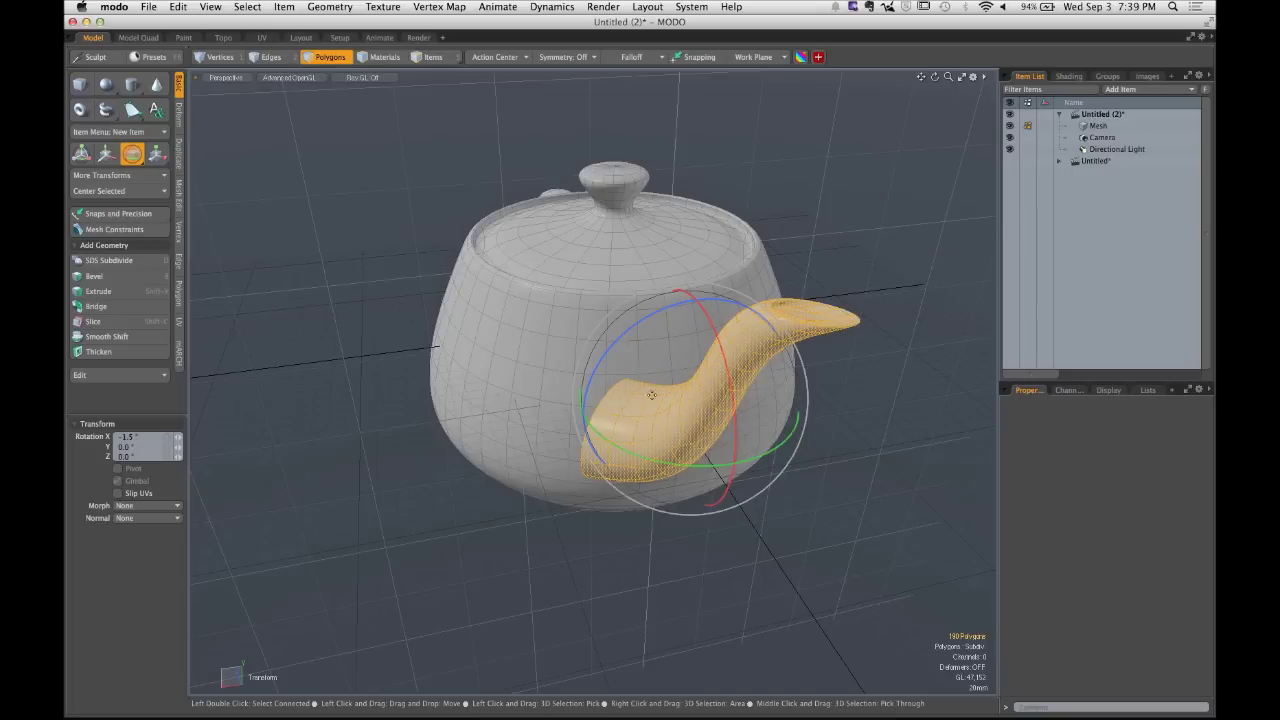
pyautogui.moveTo(652, 393); pyautogui.dragTo(722, 397)
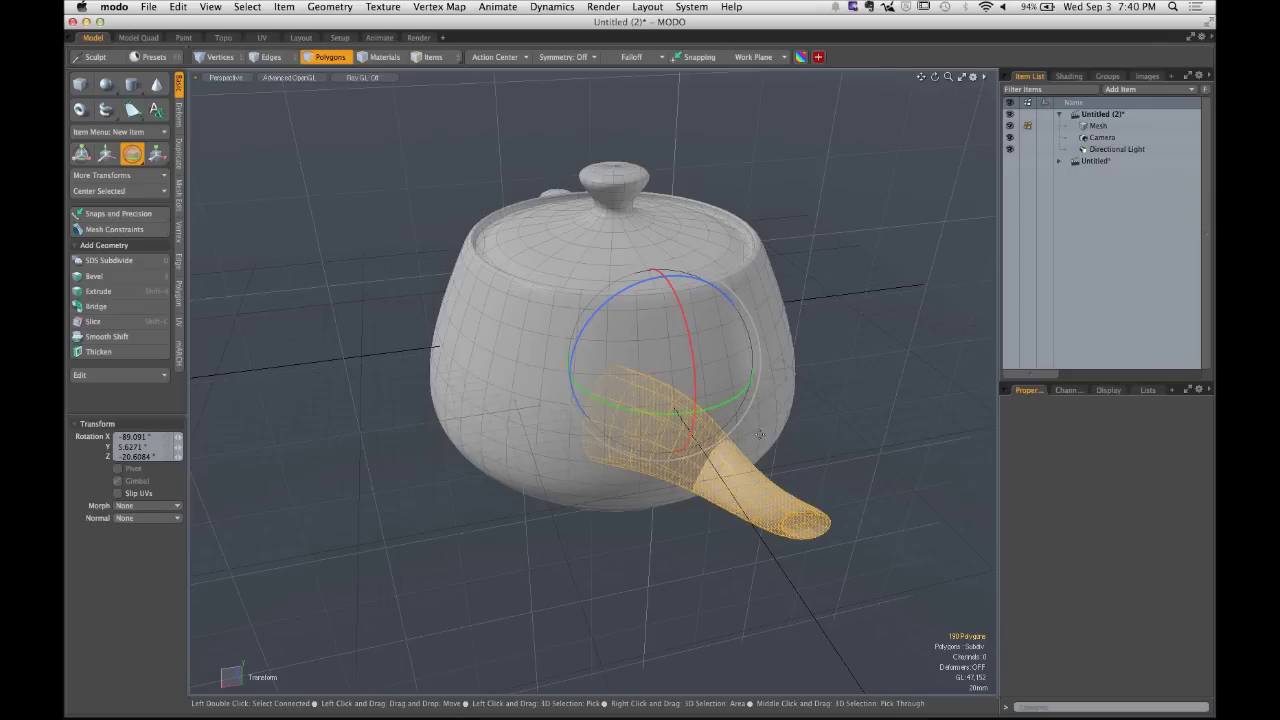
pyautogui.keyDown('ctrl'); pyautogui.keyDown('alt'); pyautogui.moveTo(768, 372); pyautogui.dragTo(565, 393); pyautogui.keyUp('alt'); pyautogui.keyUp('ctrl')
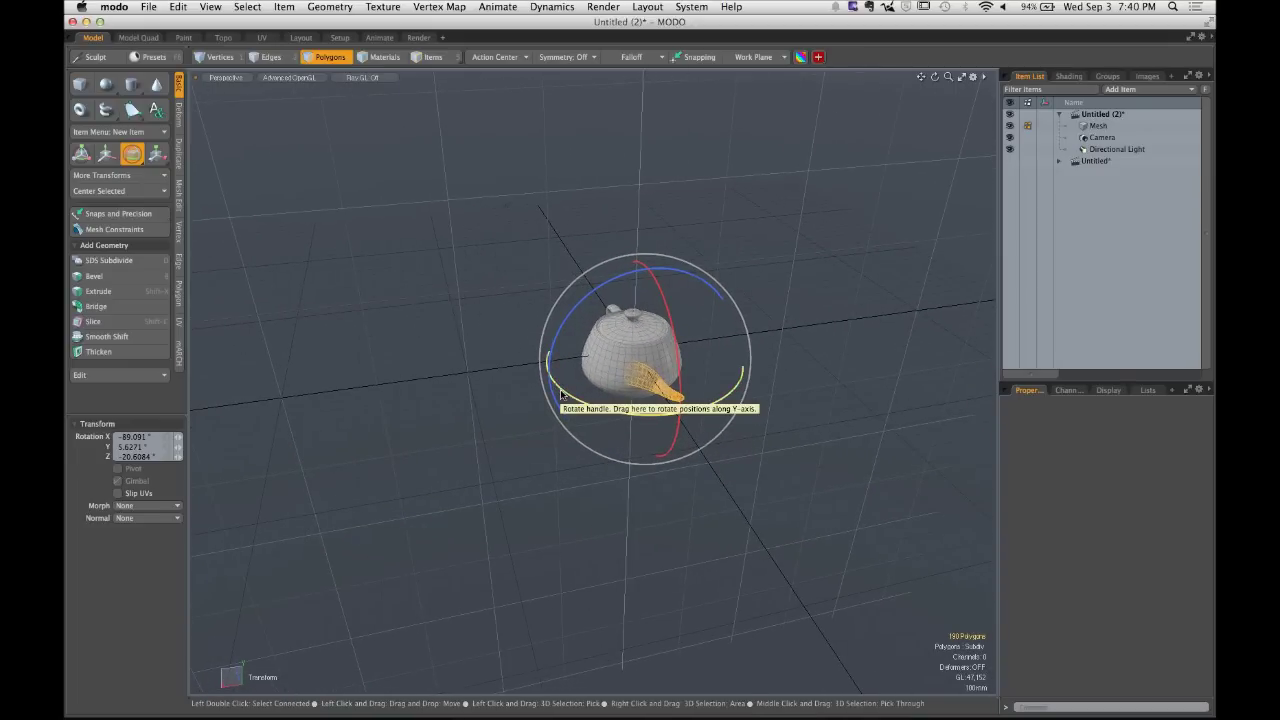
pyautogui.keyDown('alt'); pyautogui.moveTo(803, 331); pyautogui.dragTo(563, 304); pyautogui.keyUp('alt')
pyautogui.keyDown('alt'); pyautogui.moveTo(474, 281); pyautogui.dragTo(610, 313); pyautogui.keyUp('alt')
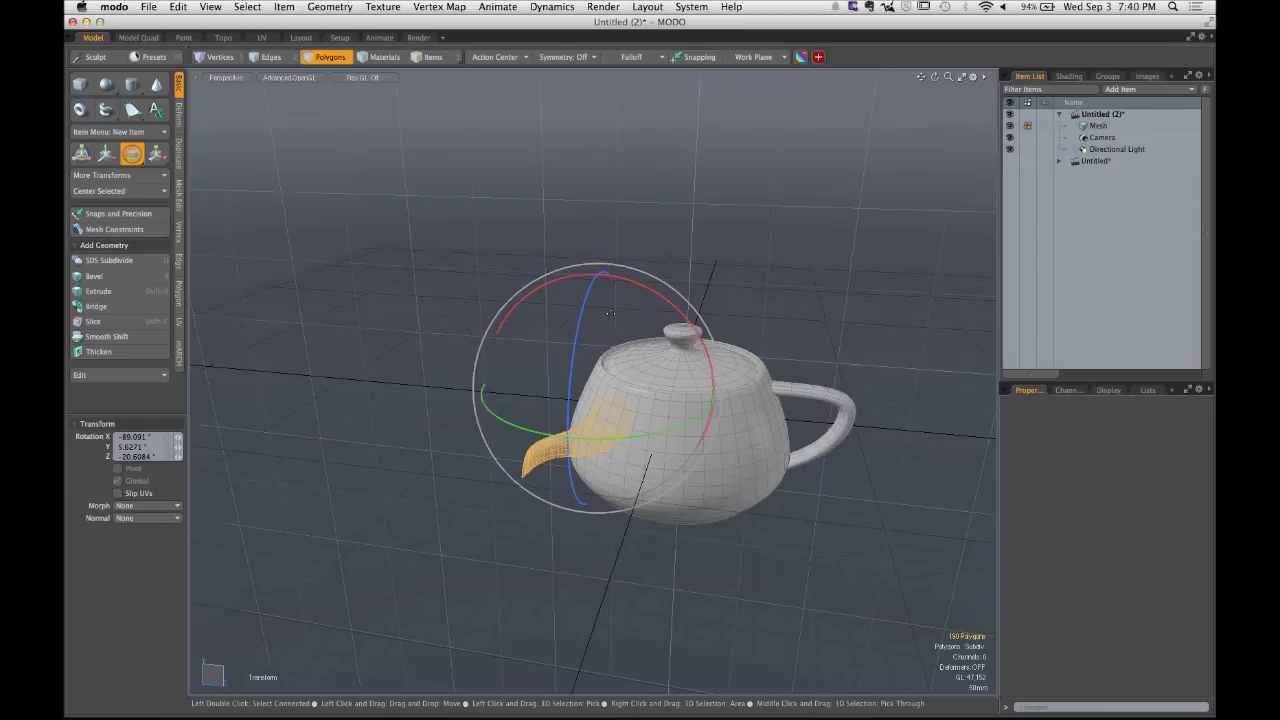
pyautogui.moveTo(639, 279); pyautogui.dragTo(704, 174)
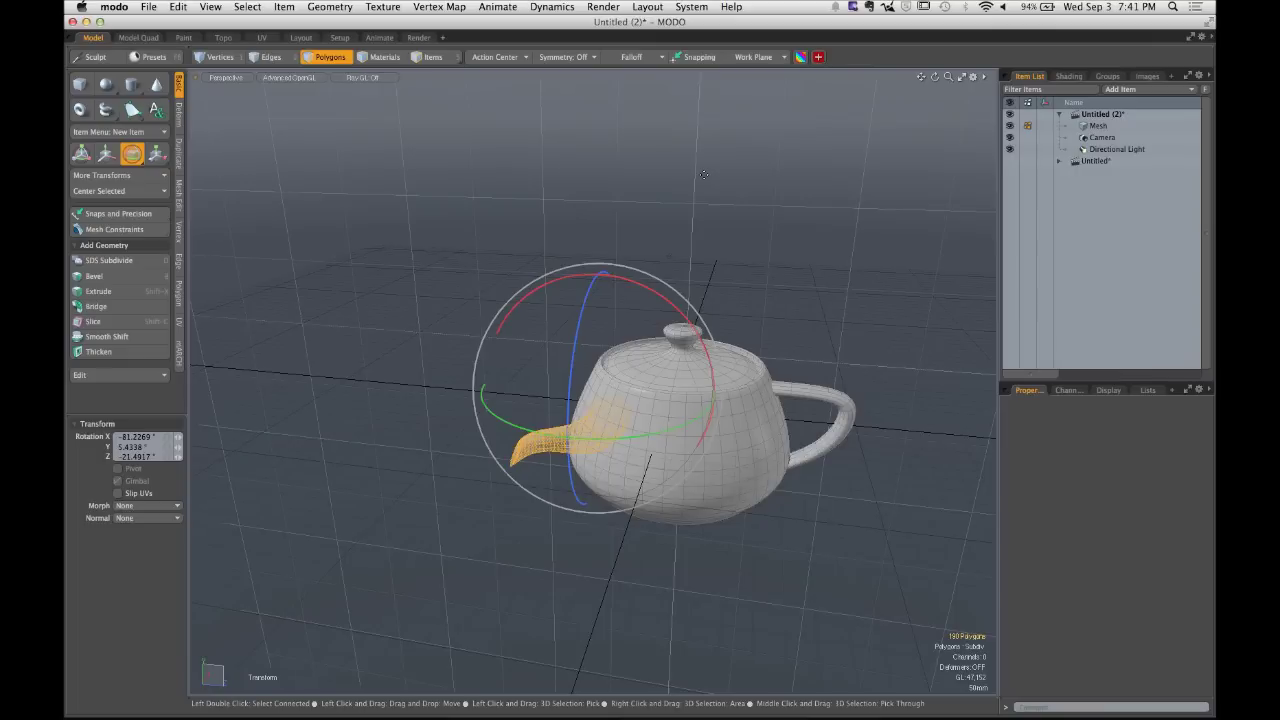
pyautogui.click(129, 163)
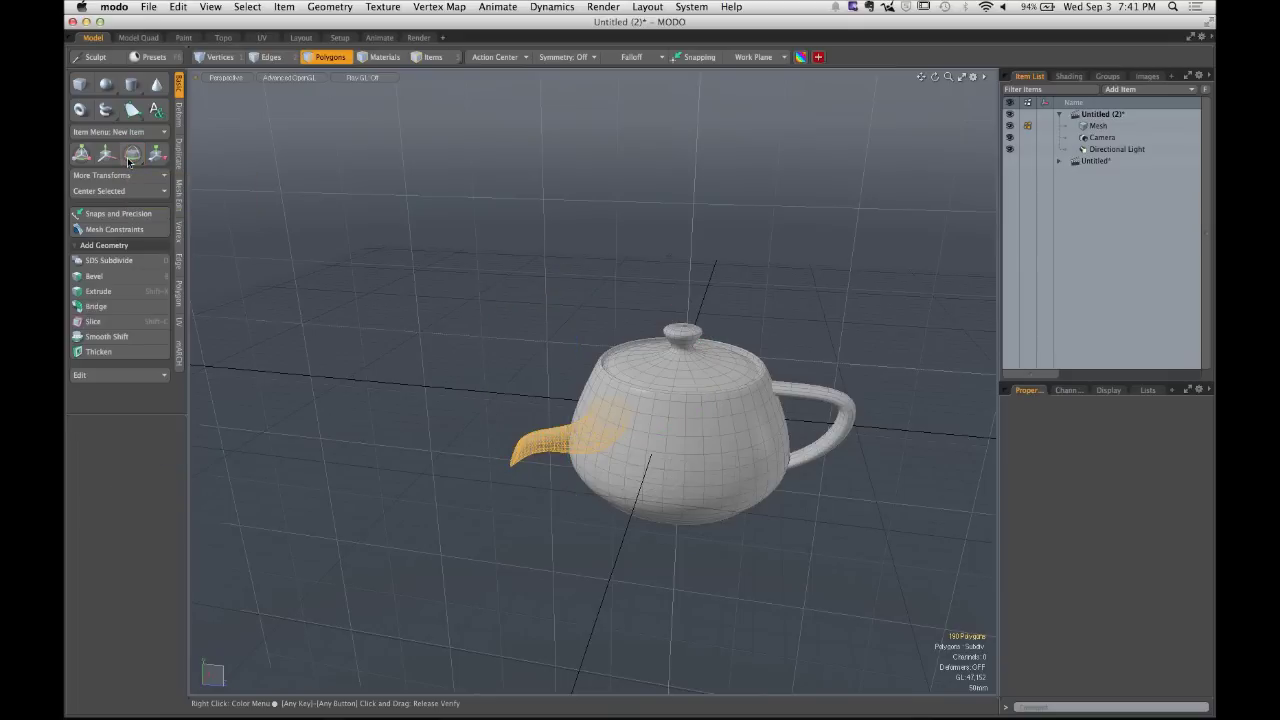
# Undo the spout's transforms back to its original place on the teapot body.
pyautogui.press('ctrl')
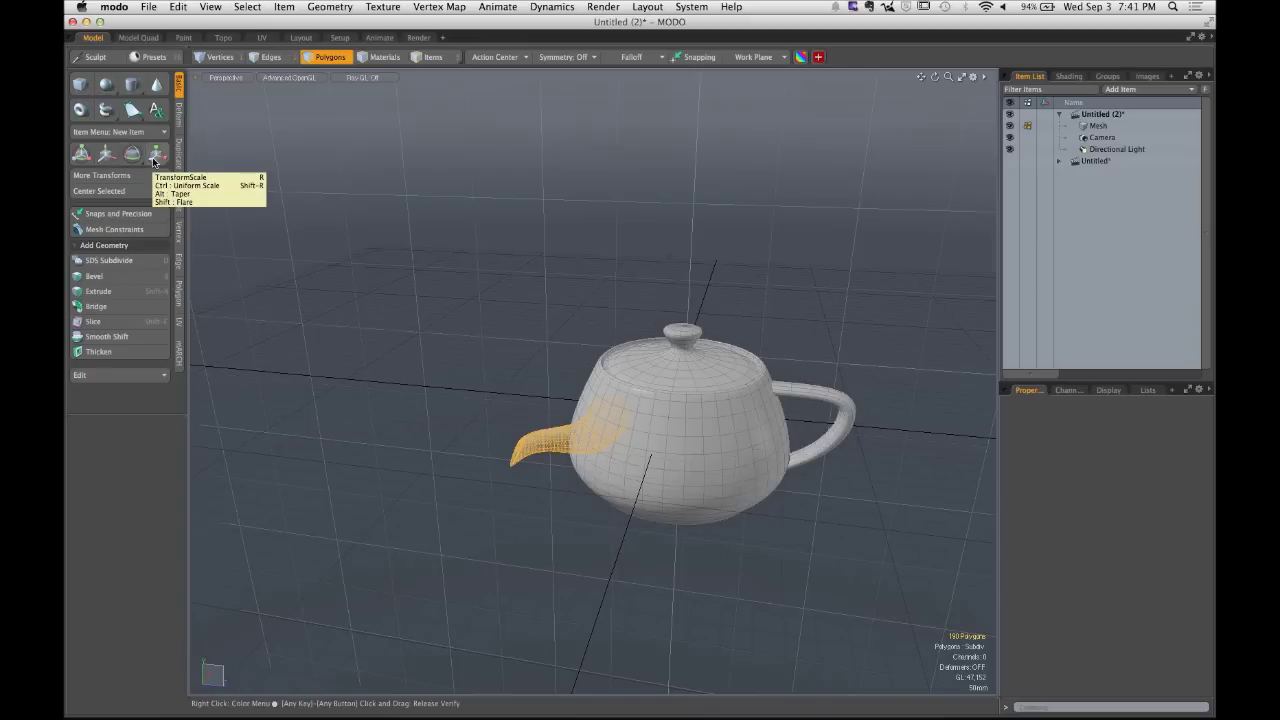
pyautogui.press('ctrl')
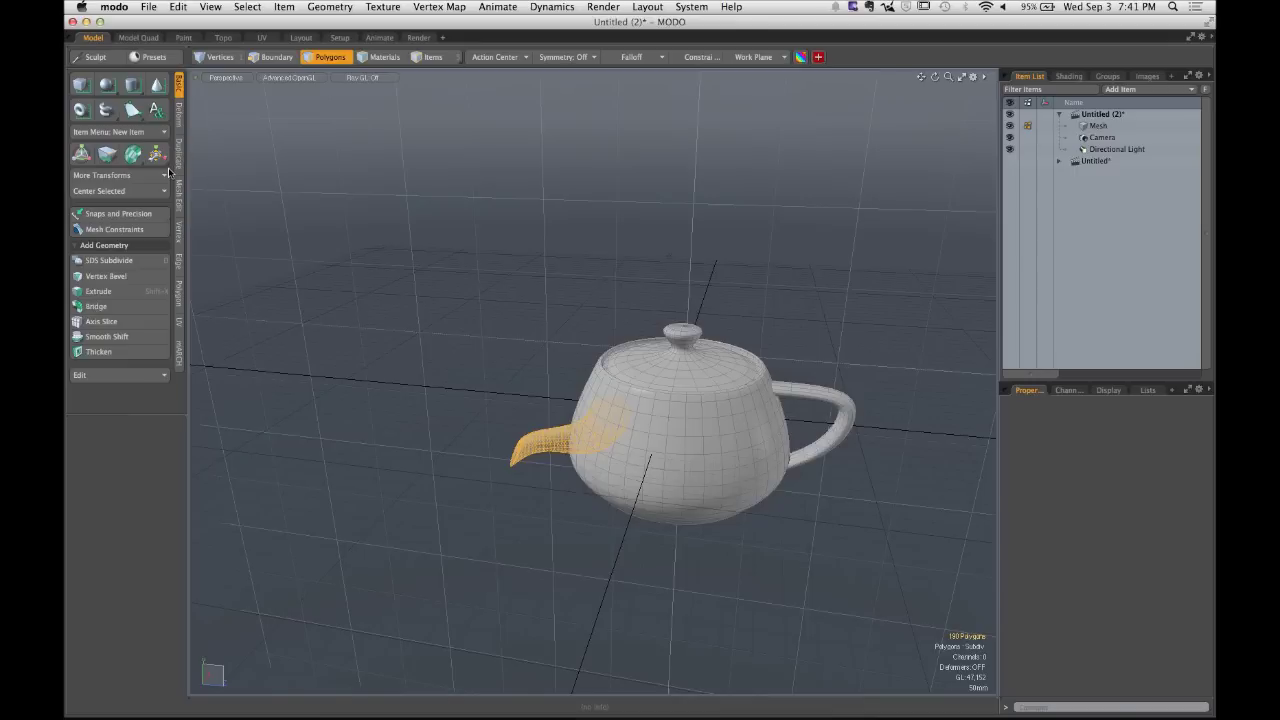
pyautogui.press('e')
pyautogui.moveTo(363, 246); pyautogui.dragTo(528, 356)
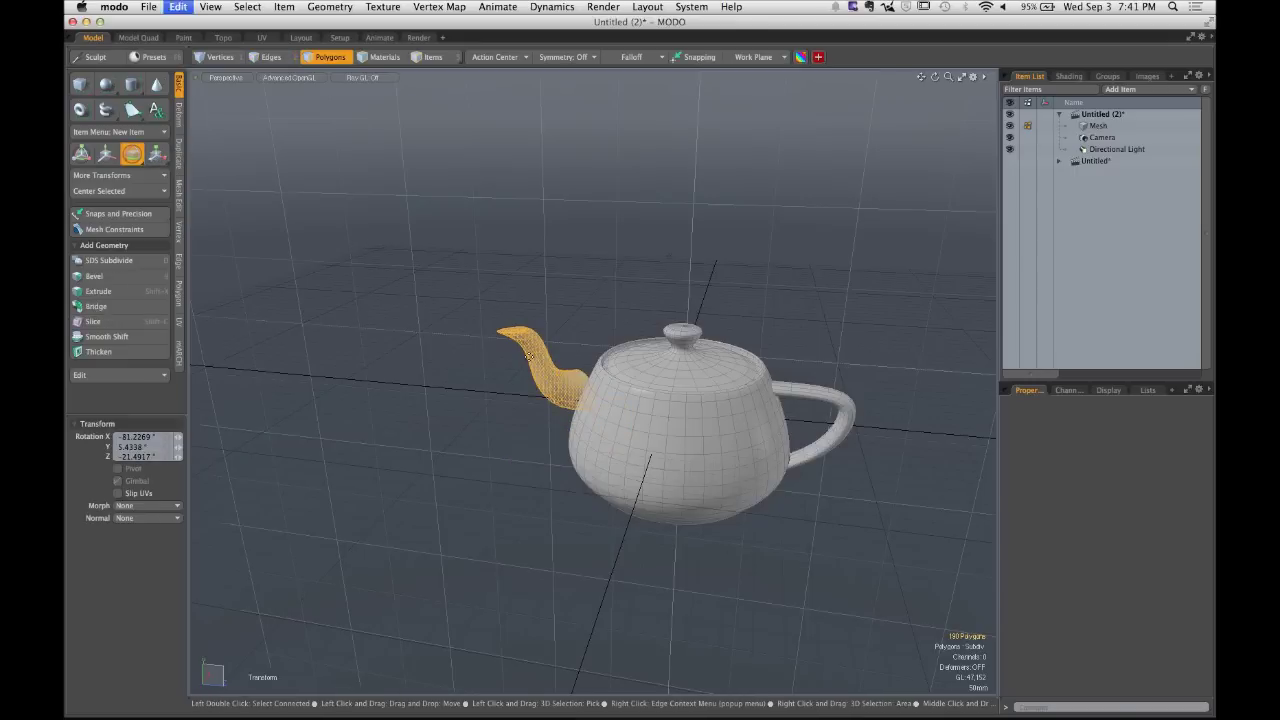
pyautogui.press('super+z')
pyautogui.press('super+z')
# Scale the selected spout unevenly with the Scale tool to about 276.5% in X, 144% in Y and 130.5% in Z.
pyautogui.press('alt')
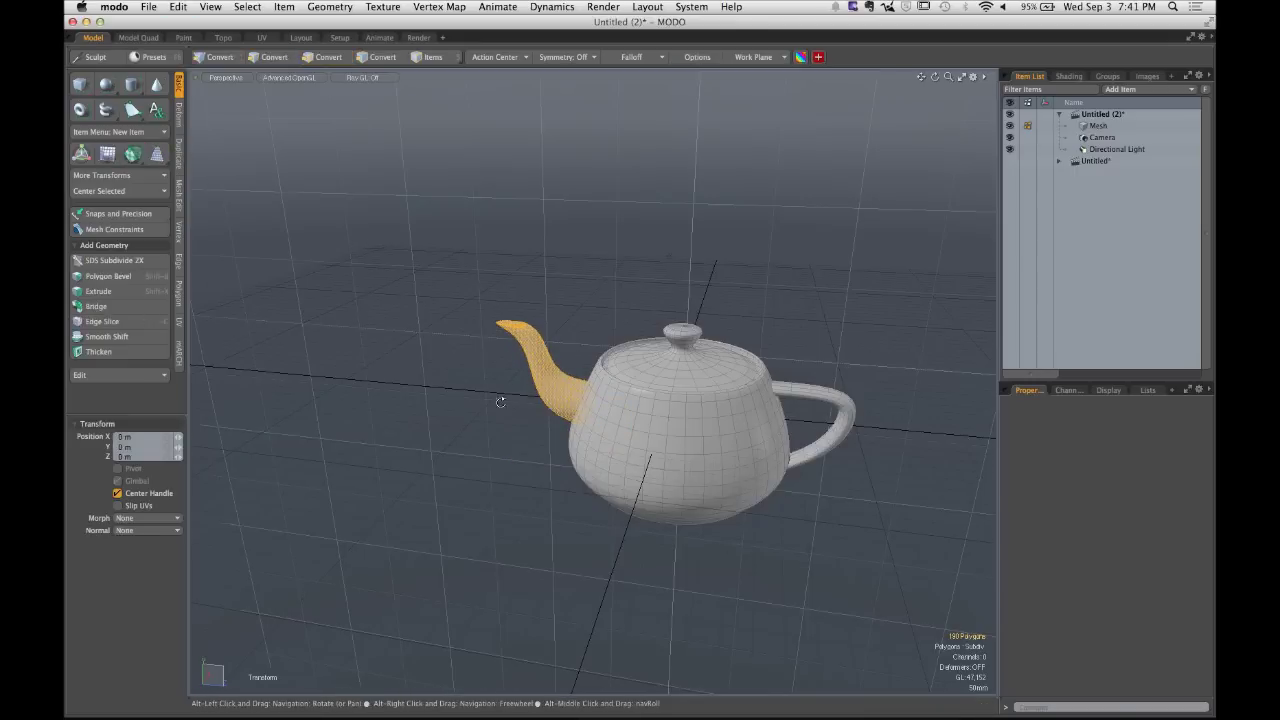
pyautogui.keyDown('alt'); pyautogui.moveTo(501, 401); pyautogui.dragTo(497, 281); pyautogui.keyUp('alt')
pyautogui.scroll(5, 766, 380)
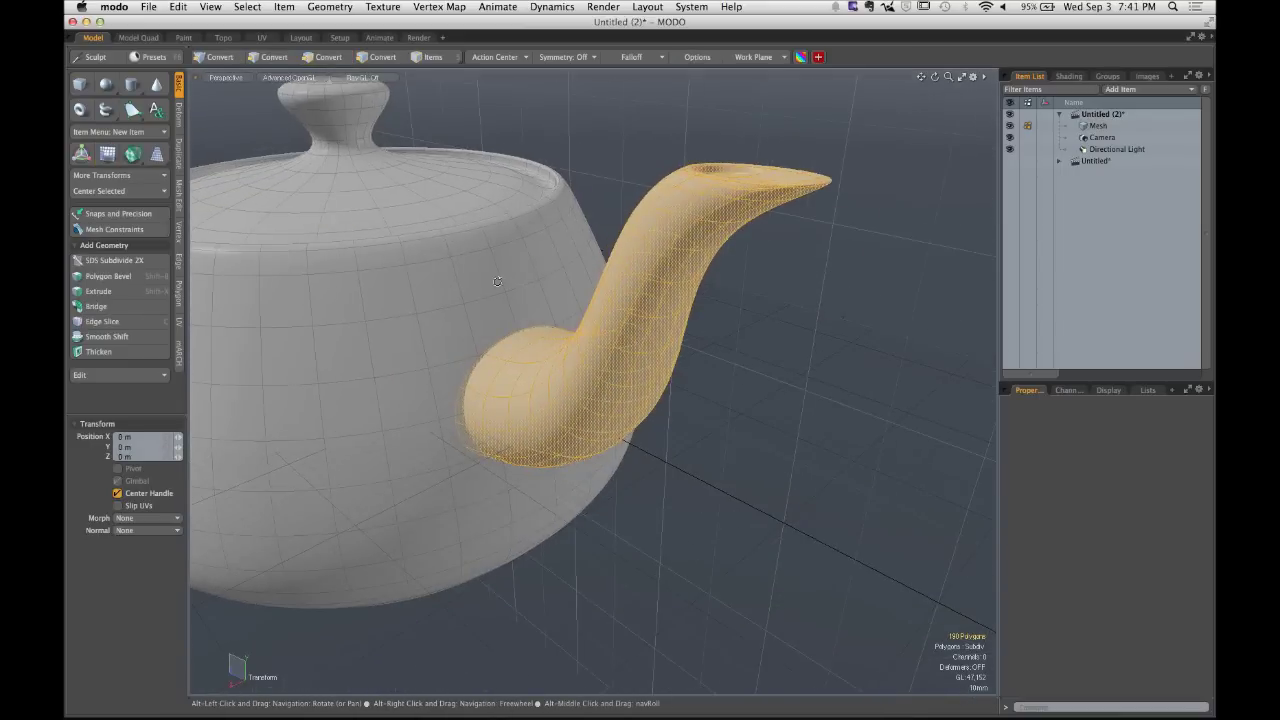
pyautogui.press('r')
pyautogui.scroll(2, 652, 381)
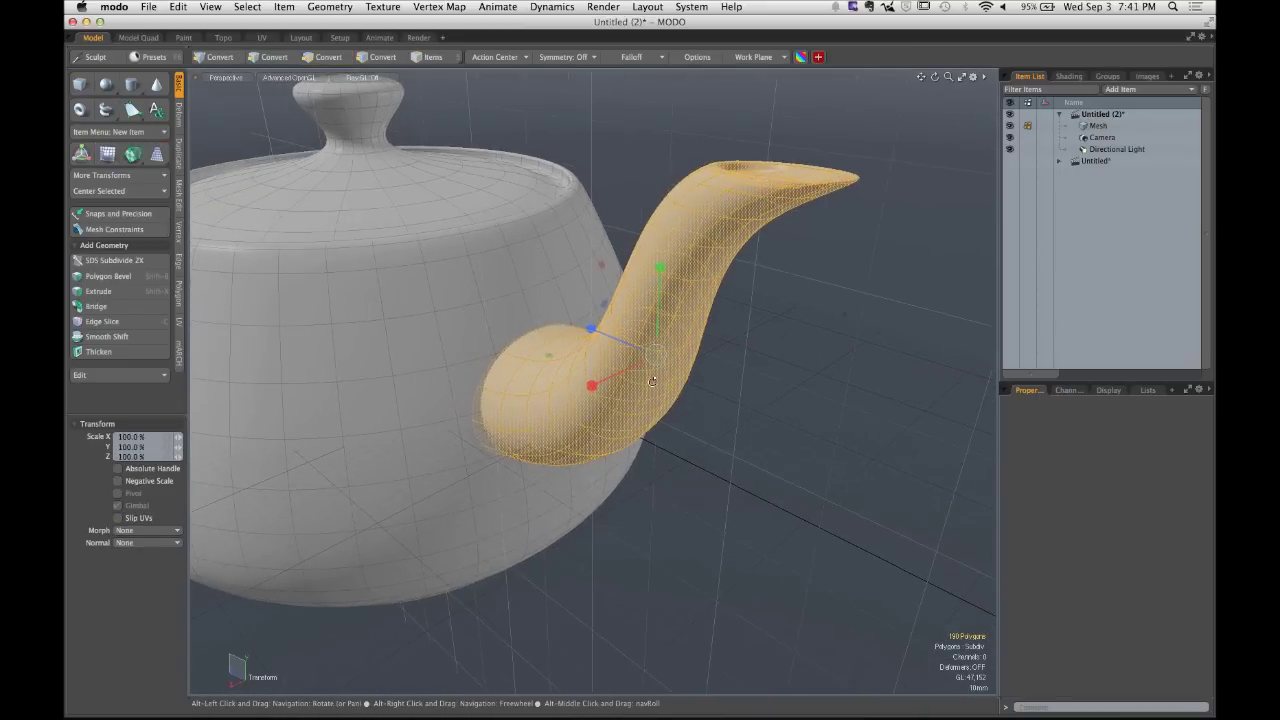
pyautogui.keyDown('alt'); pyautogui.moveTo(652, 381); pyautogui.dragTo(837, 378); pyautogui.keyUp('alt')
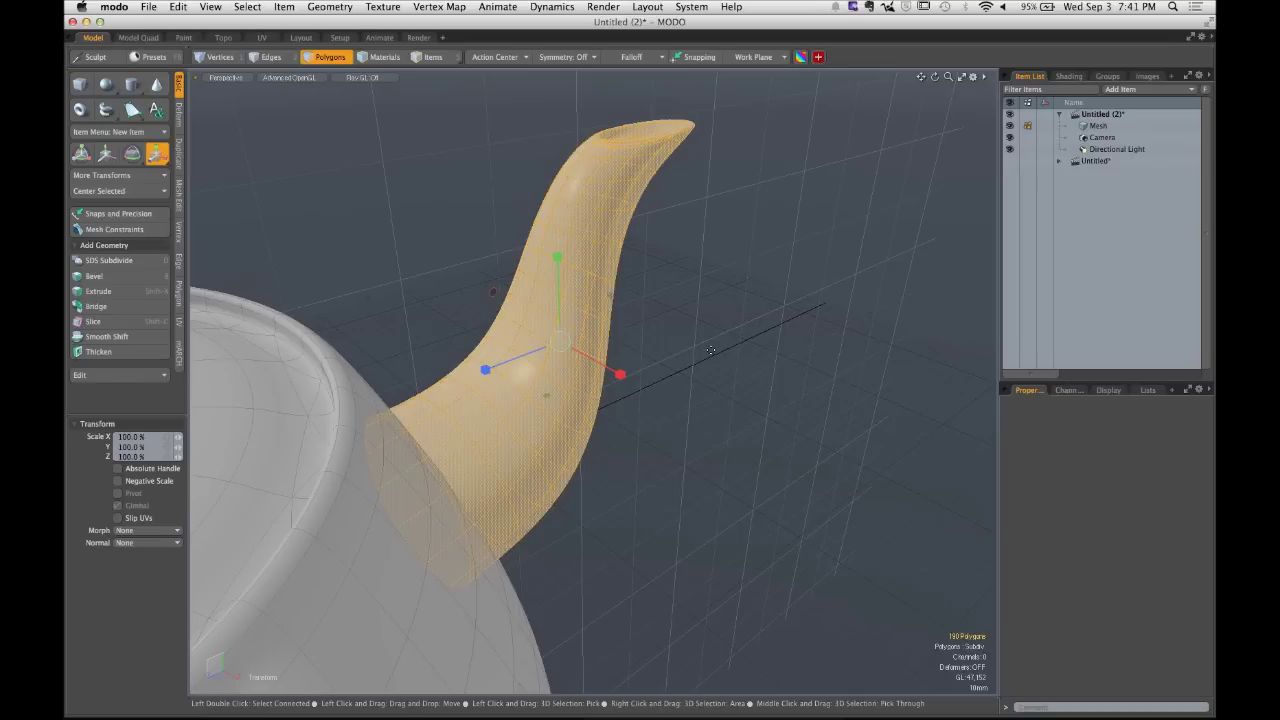
pyautogui.moveTo(620, 374); pyautogui.dragTo(719, 429)
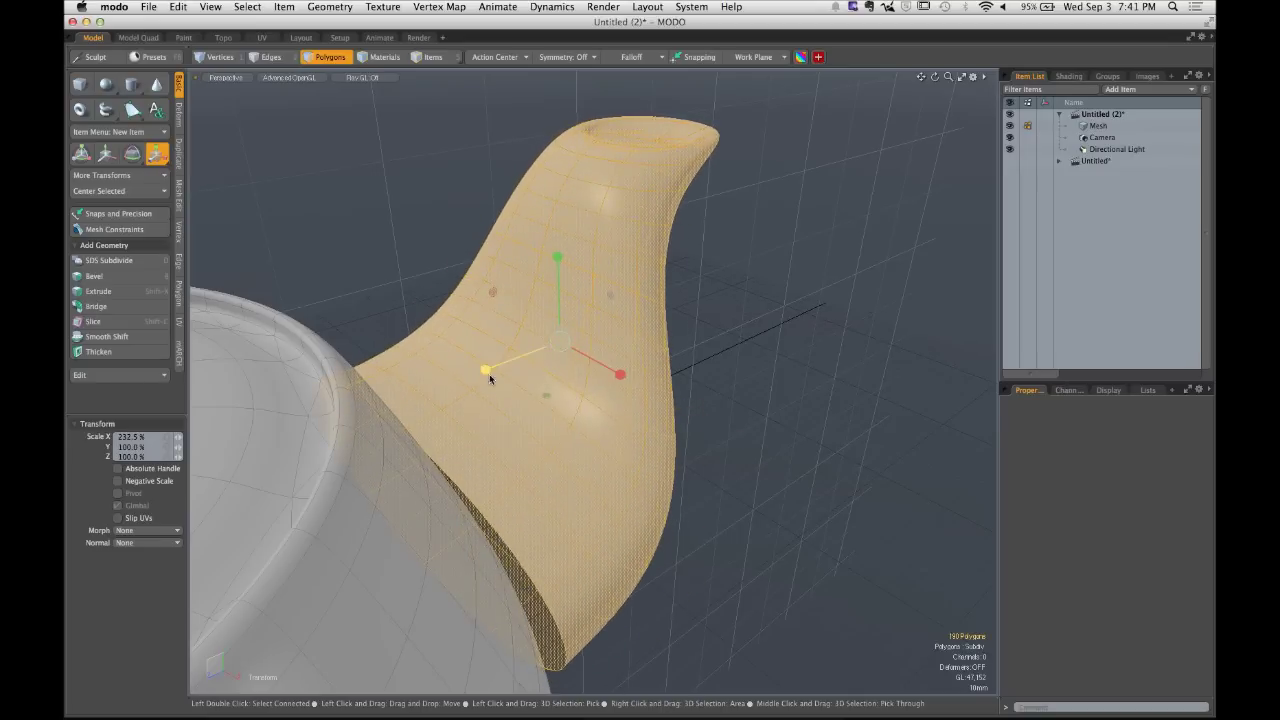
pyautogui.moveTo(490, 378); pyautogui.dragTo(458, 375)
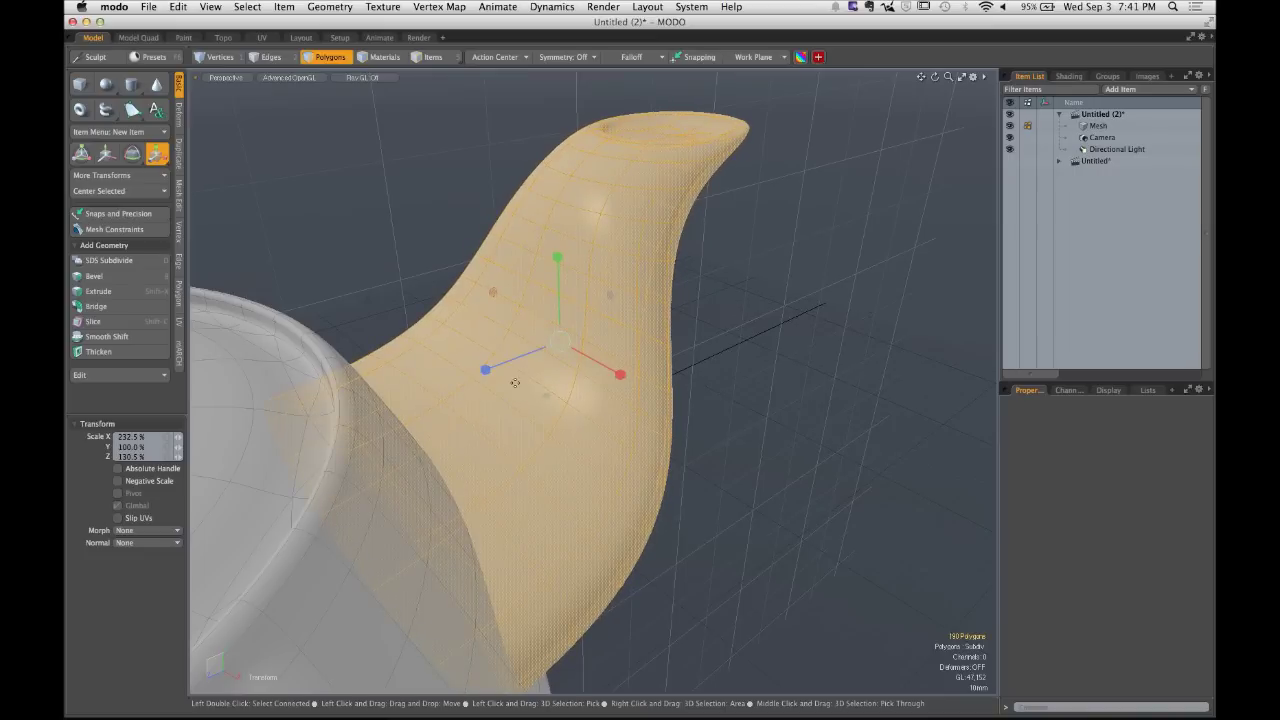
pyautogui.keyDown('alt'); pyautogui.moveTo(609, 392); pyautogui.dragTo(615, 299); pyautogui.keyUp('alt')
# Undo the uneven scaling of the spout and drop the Scale tool, keeping the spout selected.
pyautogui.press('r')
pyautogui.keyDown('alt'); pyautogui.moveTo(738, 341); pyautogui.dragTo(617, 374); pyautogui.keyUp('alt')
pyautogui.scroll(-5, 580, 336)
pyautogui.press('3')
pyautogui.doubleClick(617, 374)
pyautogui.press('r')
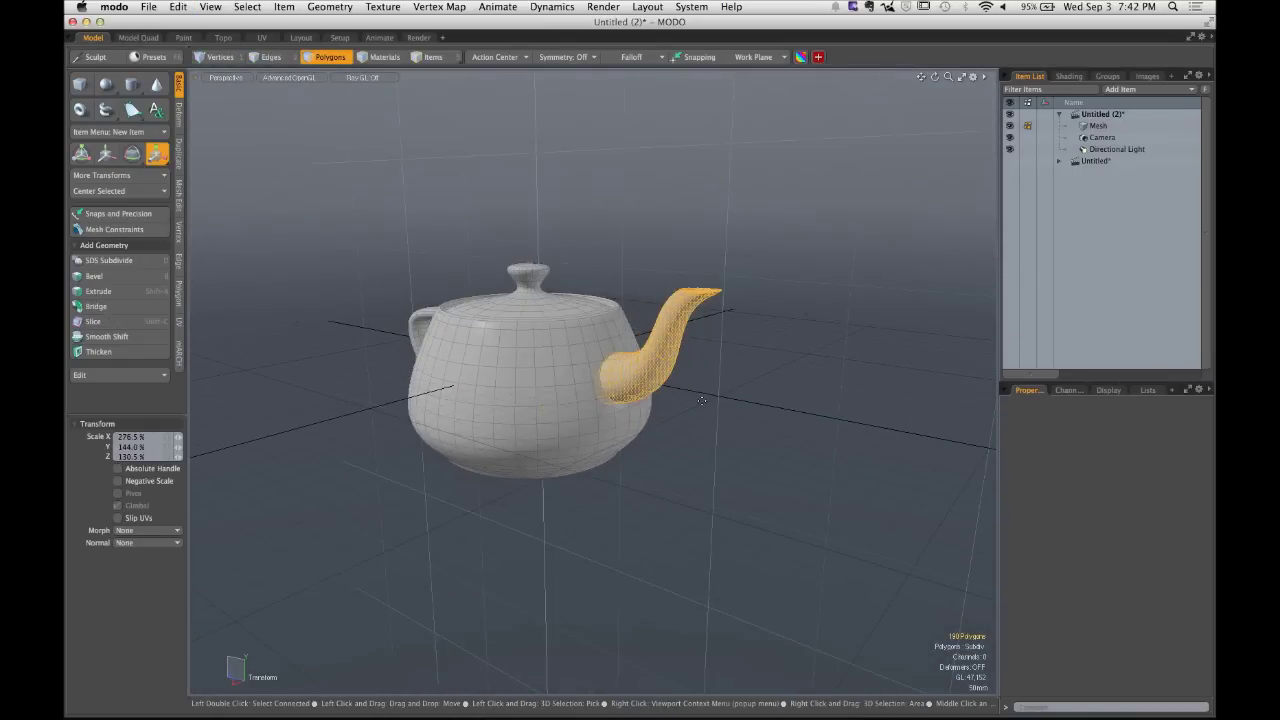
pyautogui.press('space')
pyautogui.keyDown('alt'); pyautogui.moveTo(702, 400); pyautogui.dragTo(657, 374); pyautogui.keyUp('alt')
pyautogui.scroll(5, 657, 374)
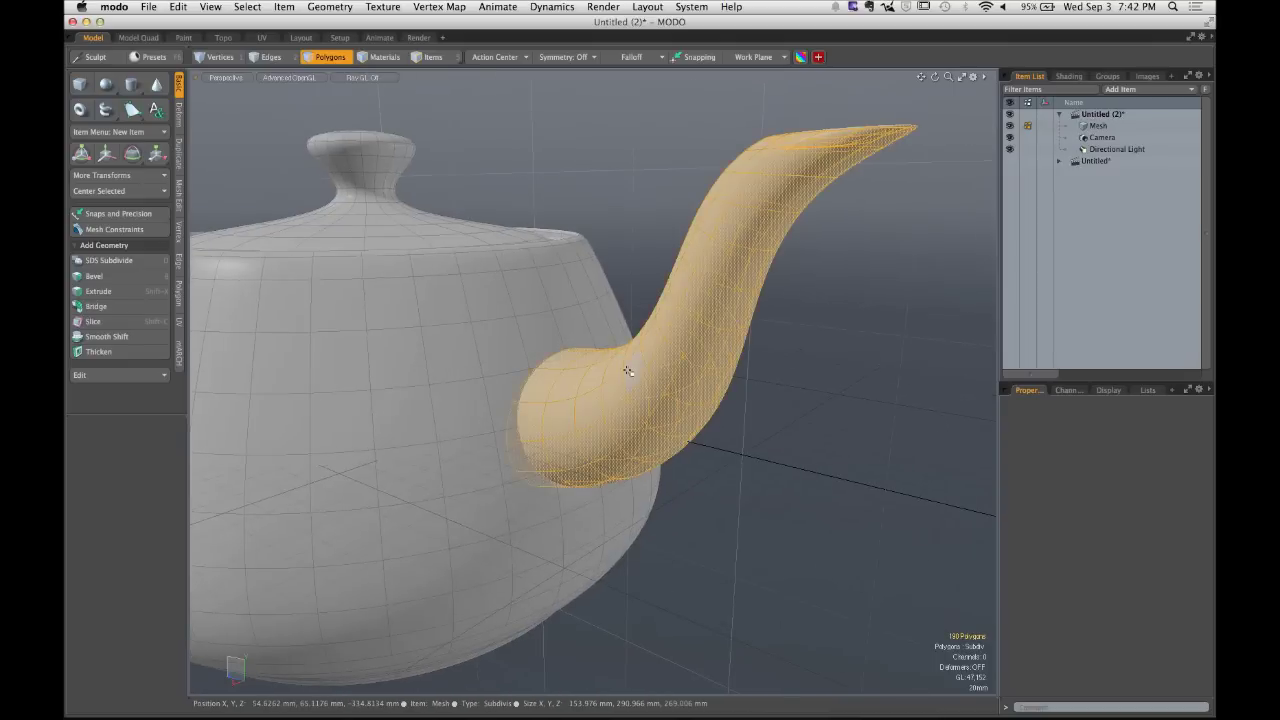
# Try scaling the spout uniformly from the tool's centre to about 28% and 75.5%, then undo the scaling.
pyautogui.press('r')
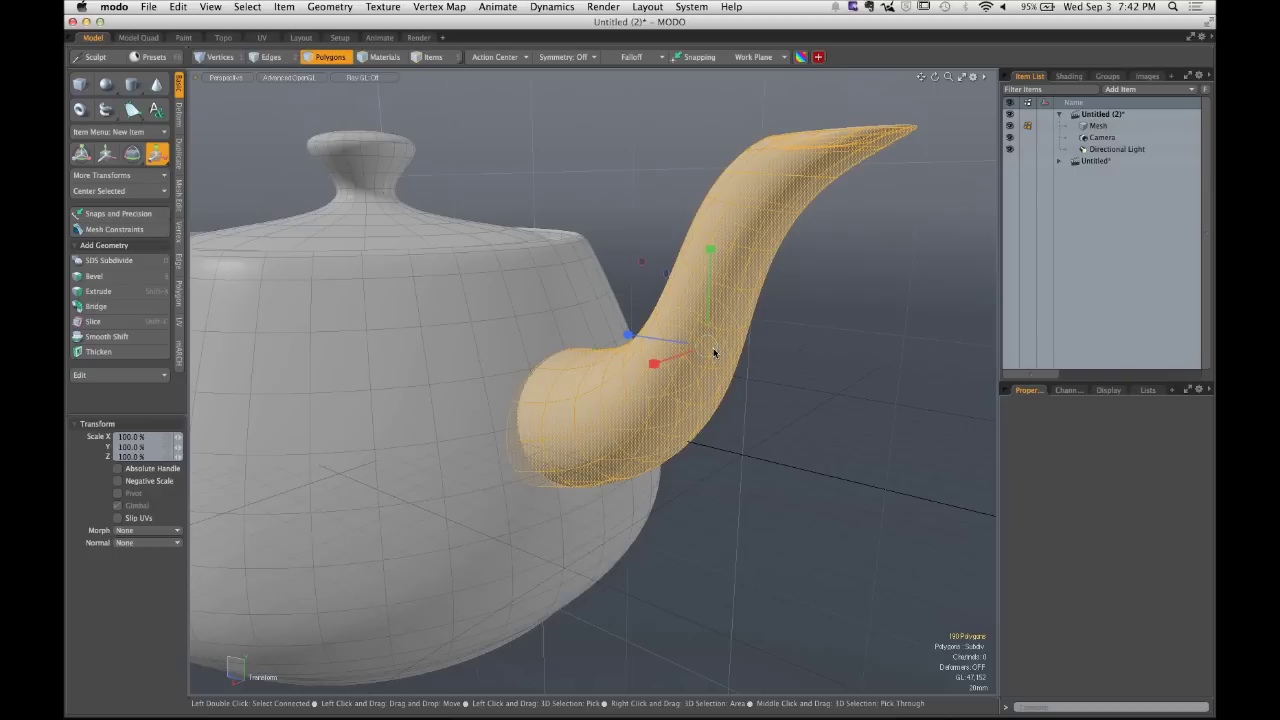
pyautogui.moveTo(715, 354); pyautogui.dragTo(656, 354)
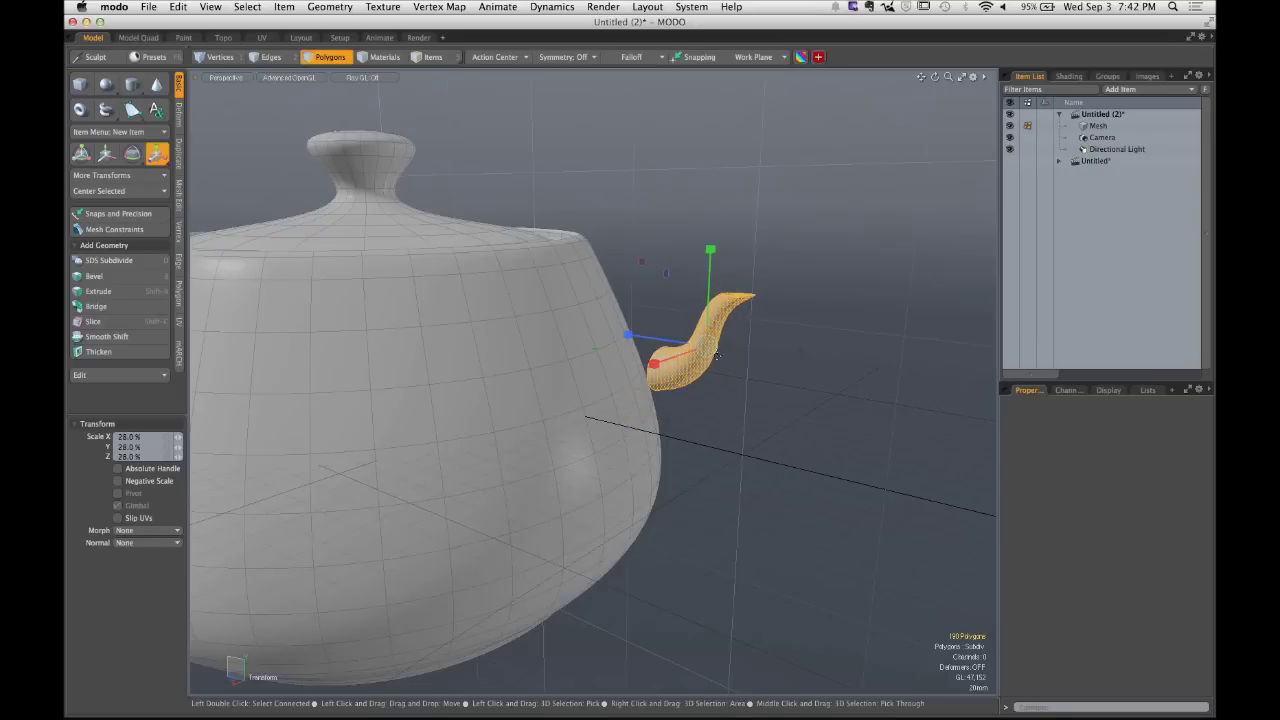
pyautogui.moveTo(717, 356); pyautogui.dragTo(855, 356)
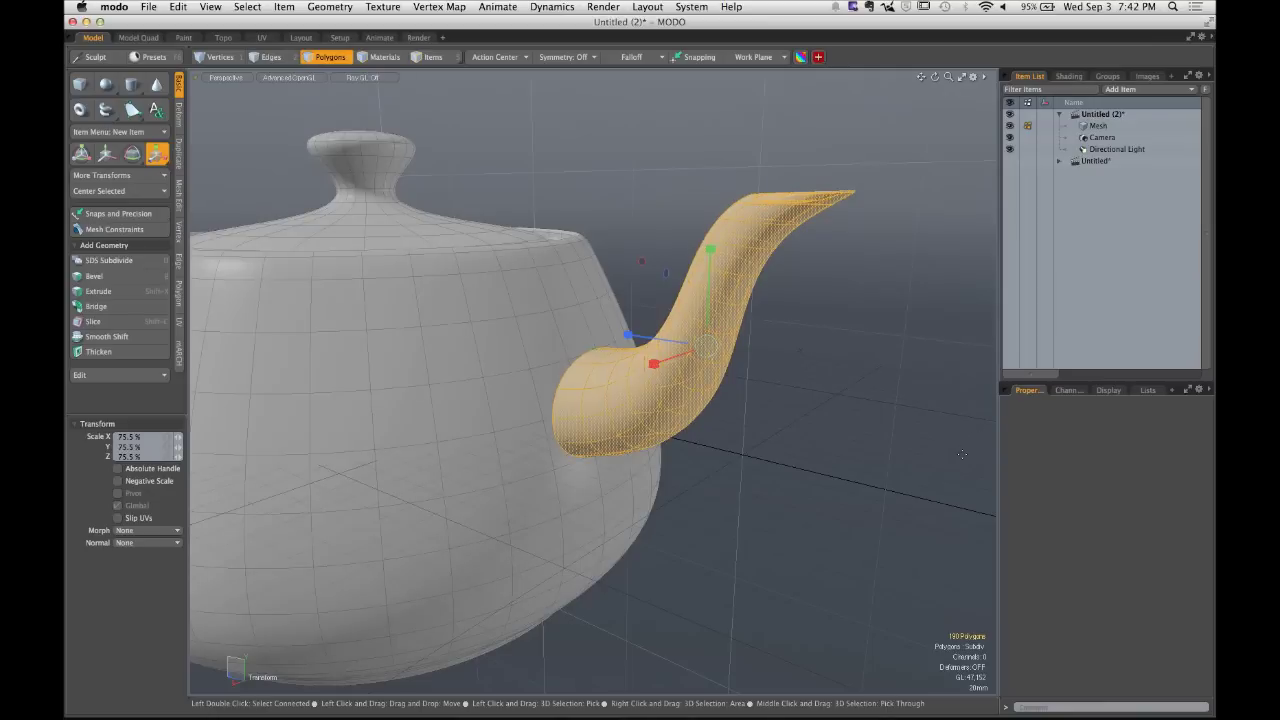
pyautogui.press('super+z')
pyautogui.press('super+shift+z')
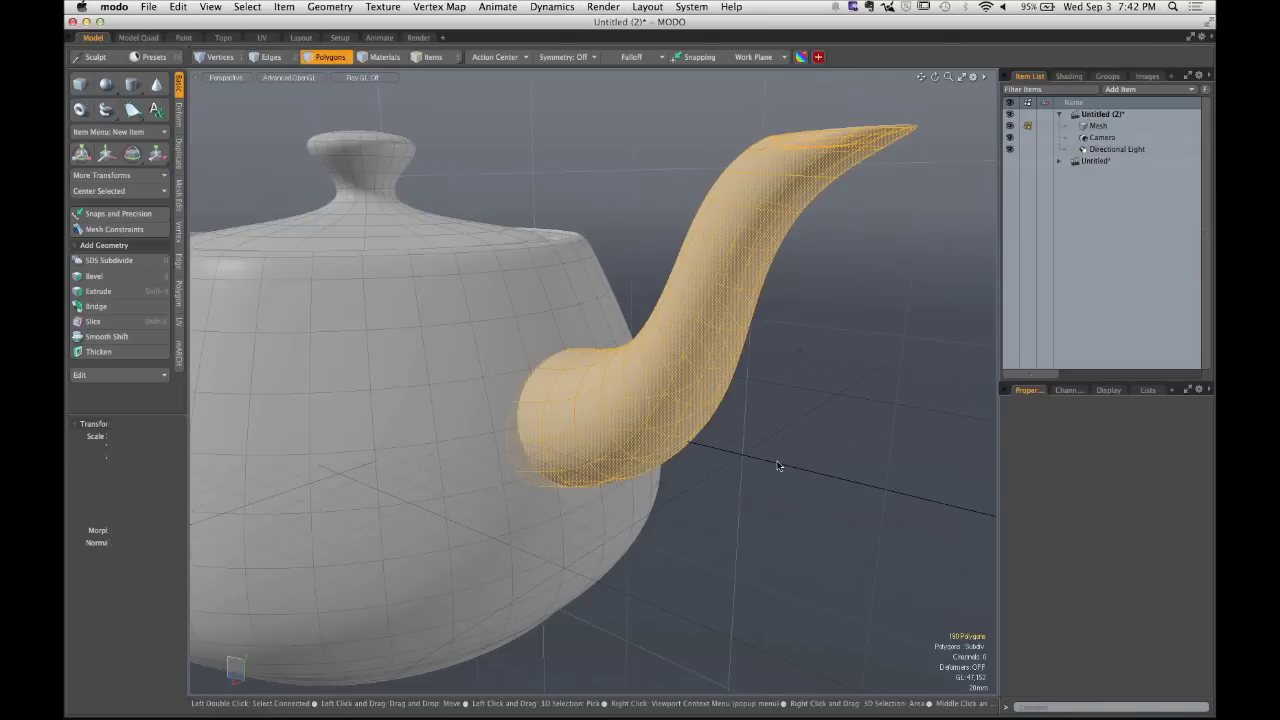
# Deselect the spout and select all polygons of the teapot with an area selection.
pyautogui.click(778, 465)
pyautogui.keyDown('alt'); pyautogui.moveTo(778, 465); pyautogui.dragTo(690, 488); pyautogui.keyUp('alt')
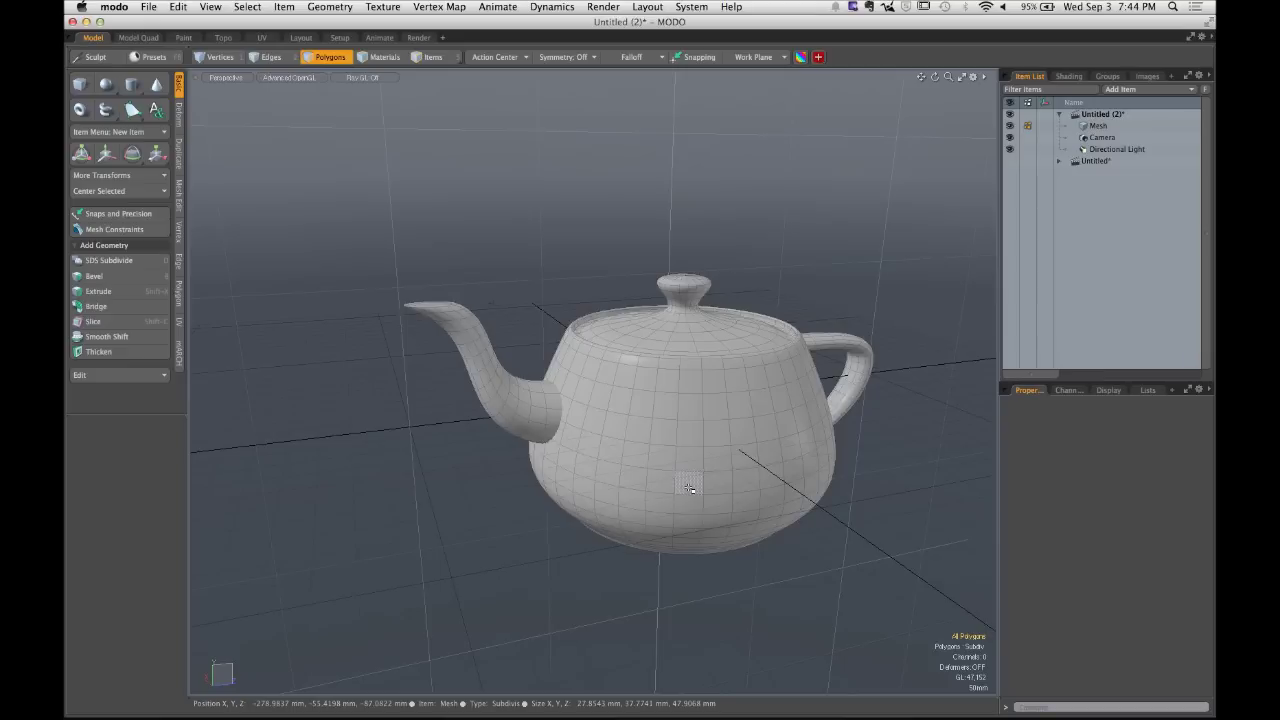
pyautogui.keyDown('alt'); pyautogui.moveTo(689, 487); pyautogui.dragTo(657, 401); pyautogui.keyUp('alt')
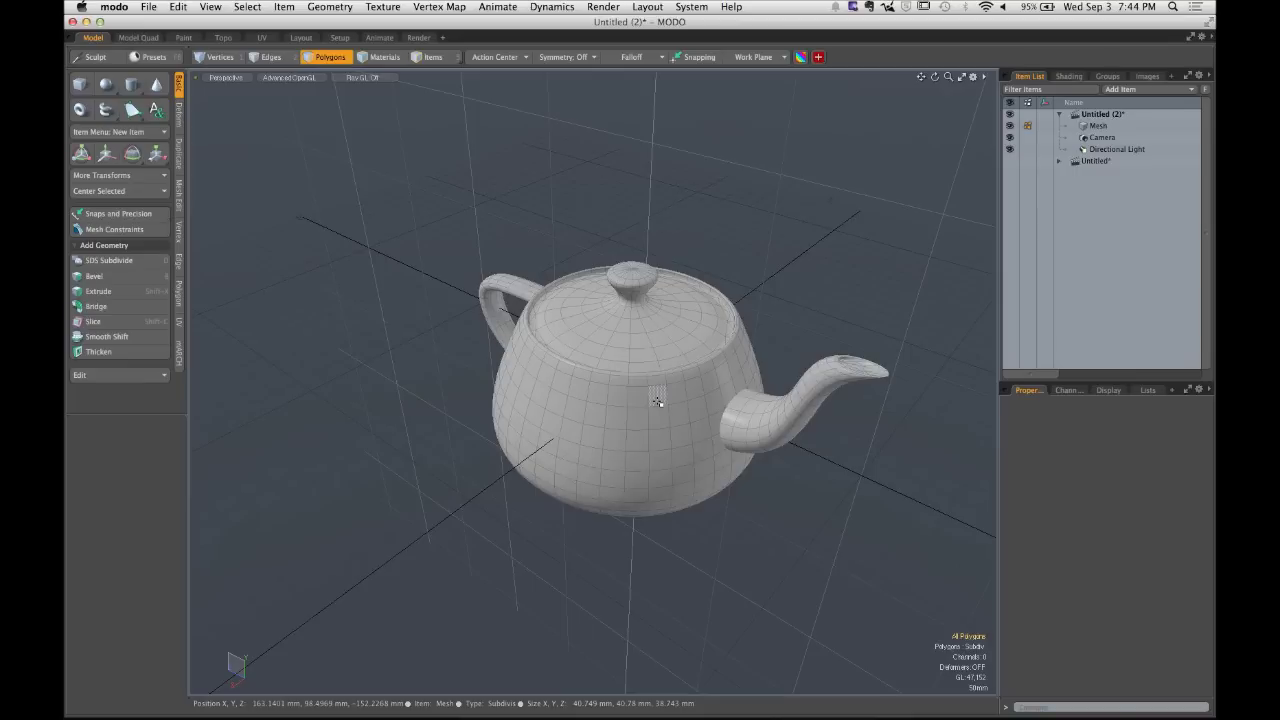
pyautogui.moveTo(377, 193); pyautogui.dragTo(958, 640, button='right')
pyautogui.keyDown('alt'); pyautogui.moveTo(783, 503); pyautogui.dragTo(778, 475); pyautogui.keyUp('alt')
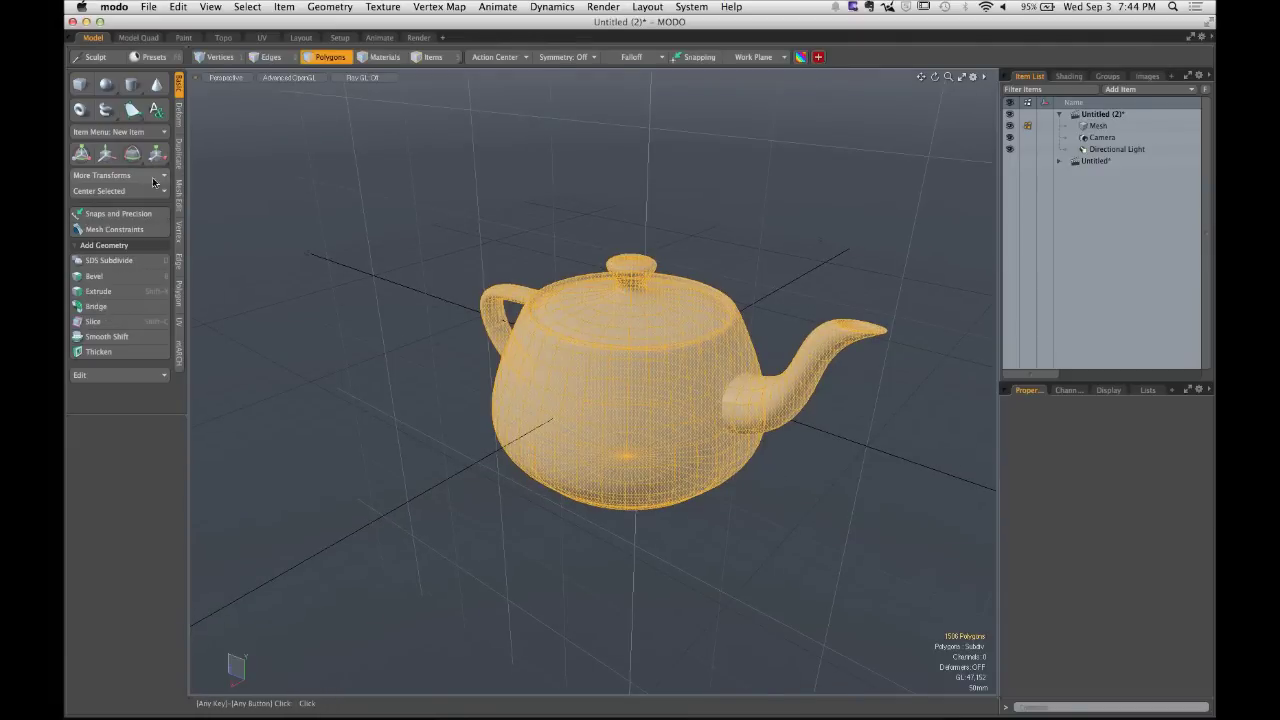
# Try moving the whole teapot freehand with the Move tool, including about 482 mm along X, and undo the moves.
pyautogui.click(110, 152)
pyautogui.moveTo(602, 398); pyautogui.dragTo(438, 355)
pyautogui.scroll(-5, 521, 415)
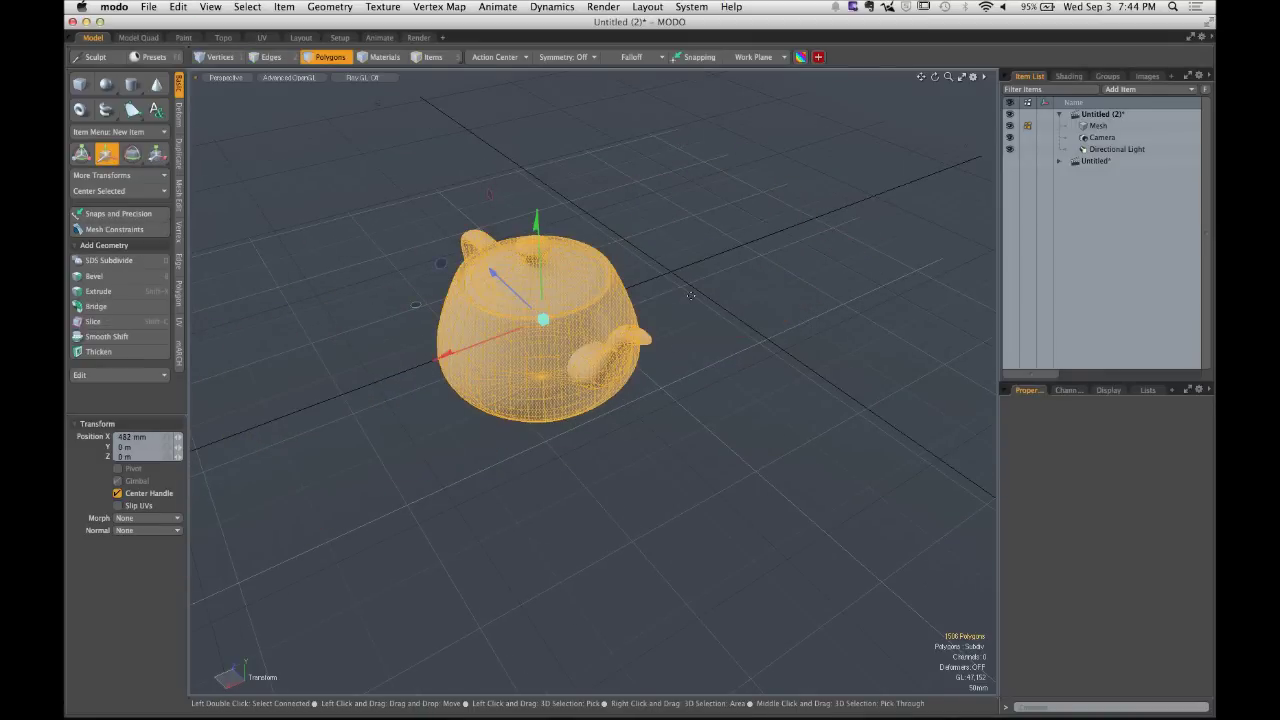
pyautogui.press('space')
pyautogui.keyDown('alt'); pyautogui.moveTo(664, 272); pyautogui.dragTo(687, 303); pyautogui.keyUp('alt')
pyautogui.press('super+z')
pyautogui.press('super+z')
pyautogui.press('super+z')
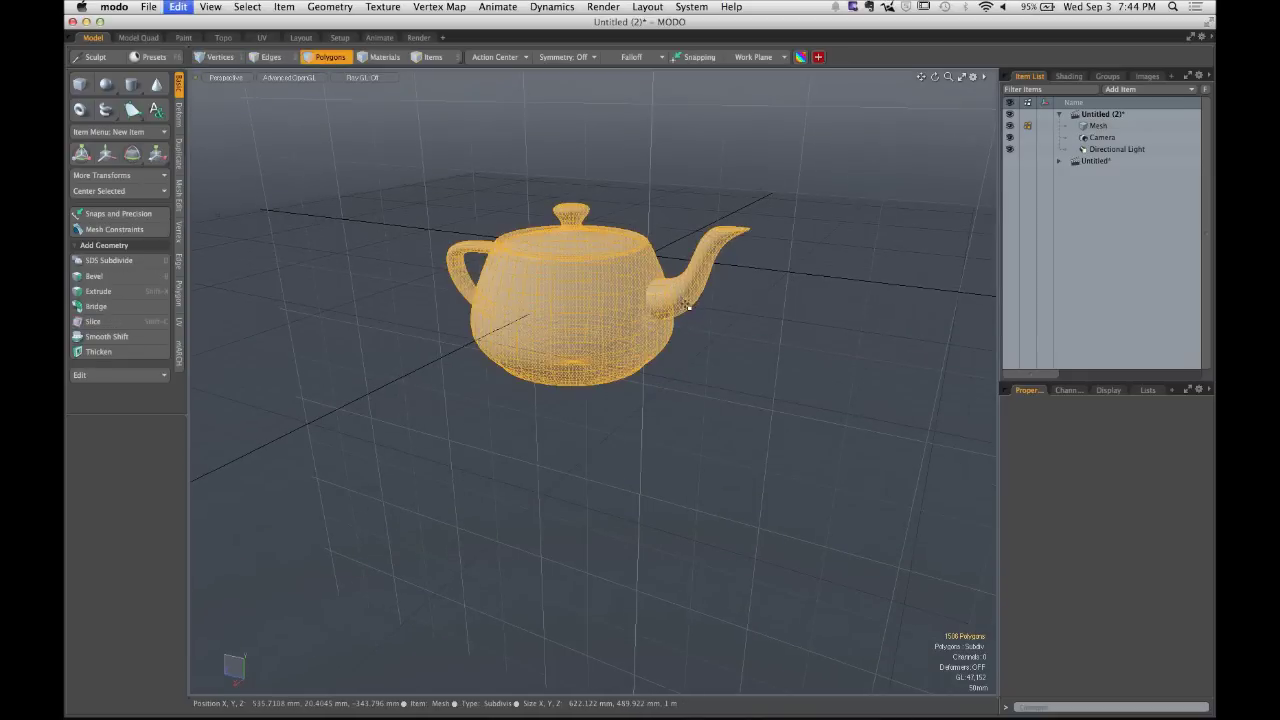
pyautogui.press('super+z')
pyautogui.press('super+z')
pyautogui.press('super+z')
pyautogui.press('super+z')
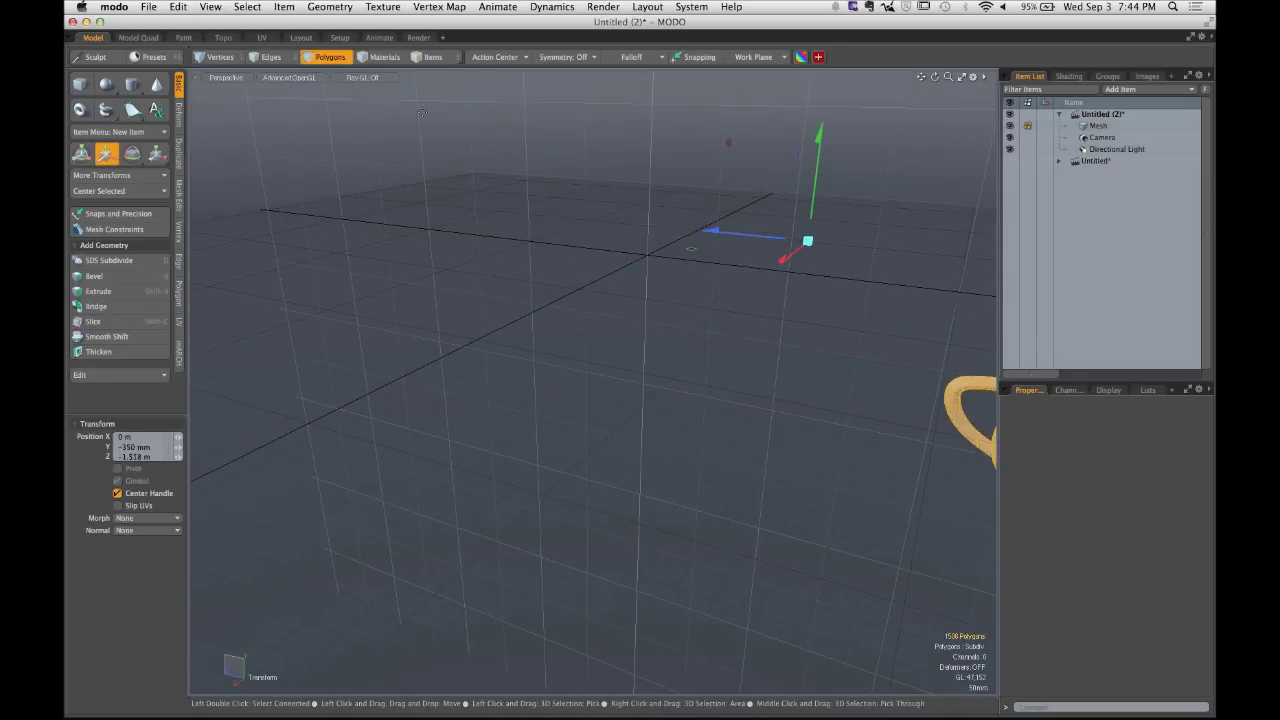
pyautogui.moveTo(411, 116); pyautogui.dragTo(840, 400, button='right')
# Move the whole teapot about -150 mm along X, drop the Move tool and deselect everything.
pyautogui.keyDown('alt'); pyautogui.moveTo(811, 286); pyautogui.dragTo(774, 306); pyautogui.keyUp('alt')
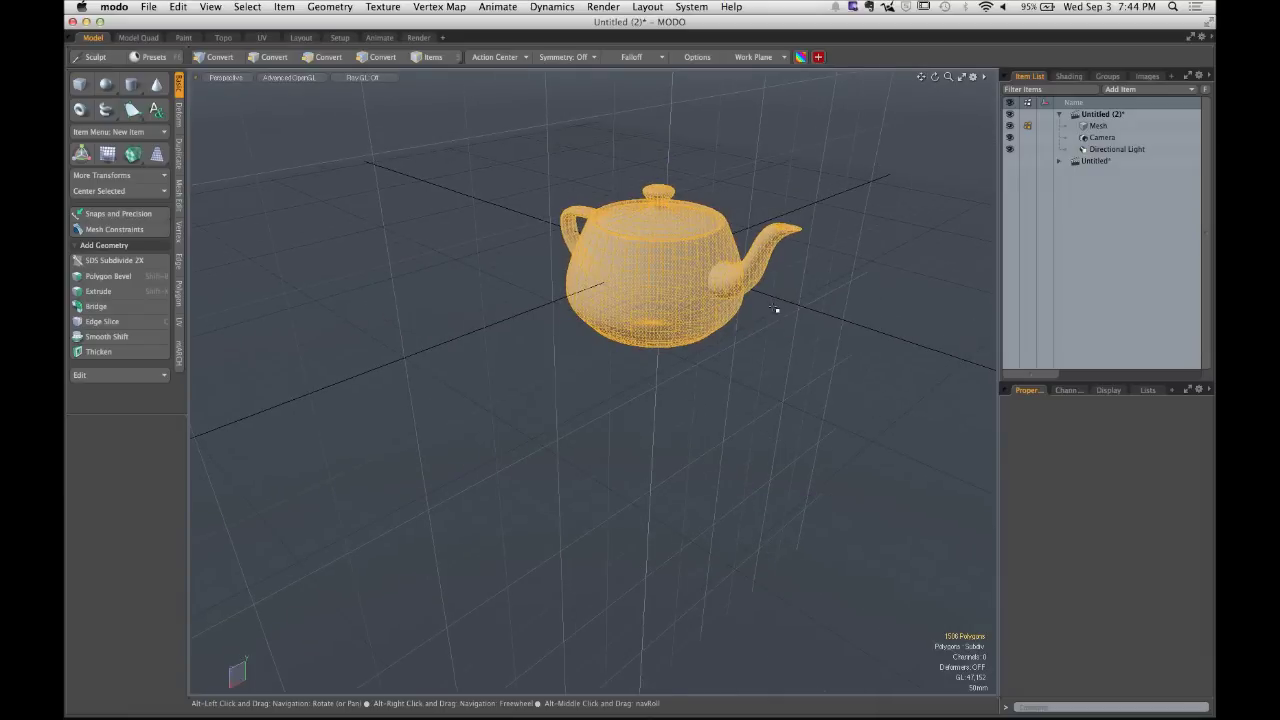
pyautogui.press('w')
pyautogui.moveTo(622, 278)
pyautogui.mouseDown()
pyautogui.moveTo(300, 340)
pyautogui.moveTo(640, 268)
pyautogui.moveTo(784, 213)
pyautogui.moveTo(477, 331)
pyautogui.moveTo(630, 273)
pyautogui.mouseUp()
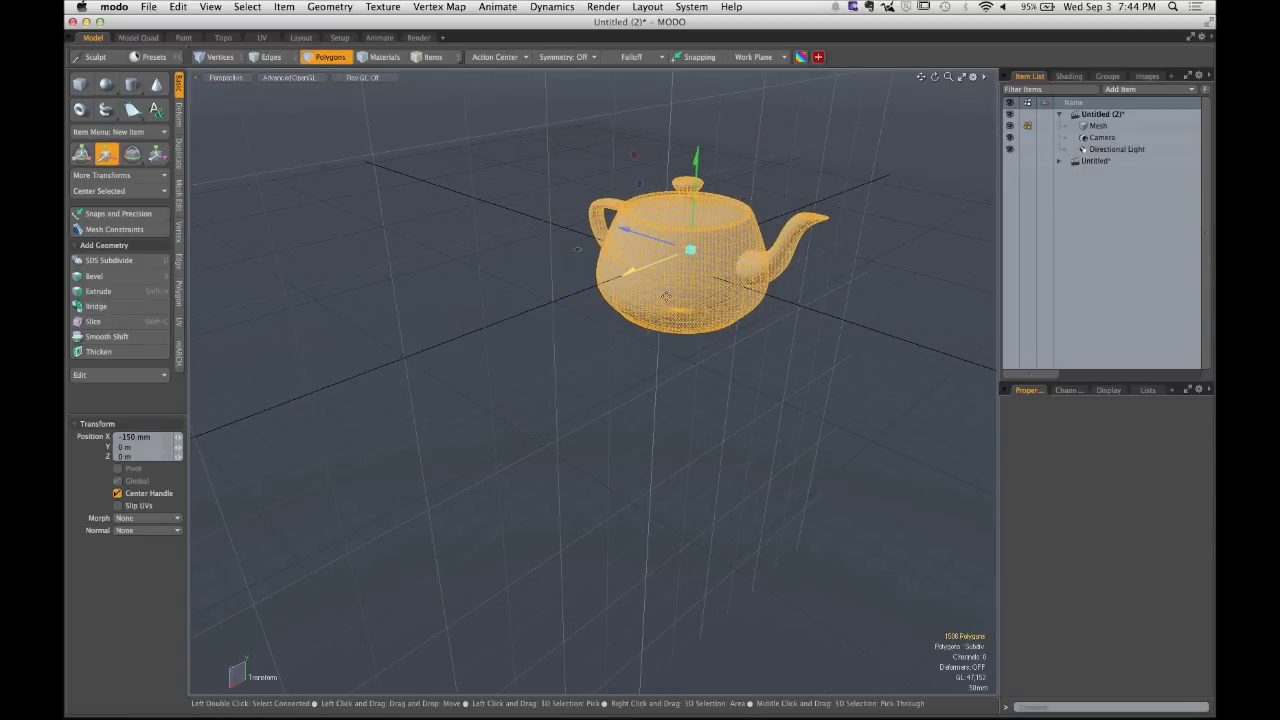
pyautogui.press('space')
pyautogui.click(740, 391)
pyautogui.press('a')
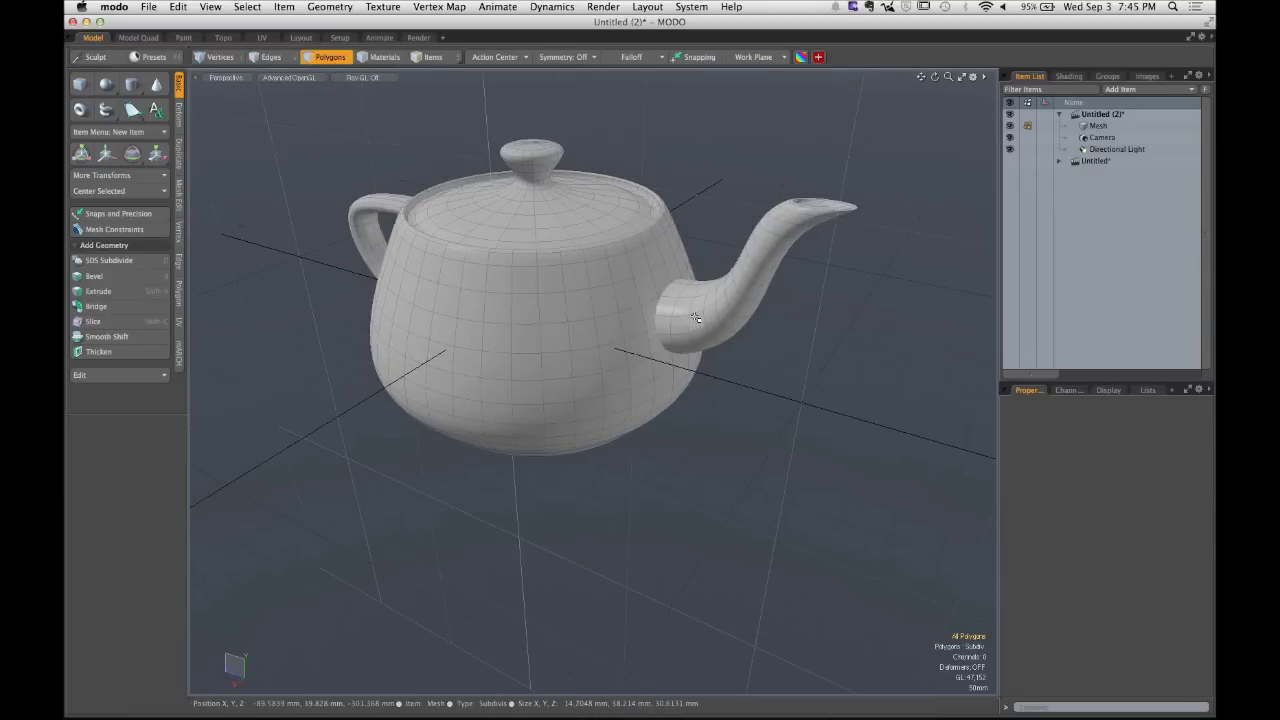
# Select the connected polygons of the spout, move them freehand in front of the teapot body, then drop the tool and deselect.
pyautogui.doubleClick(699, 334)
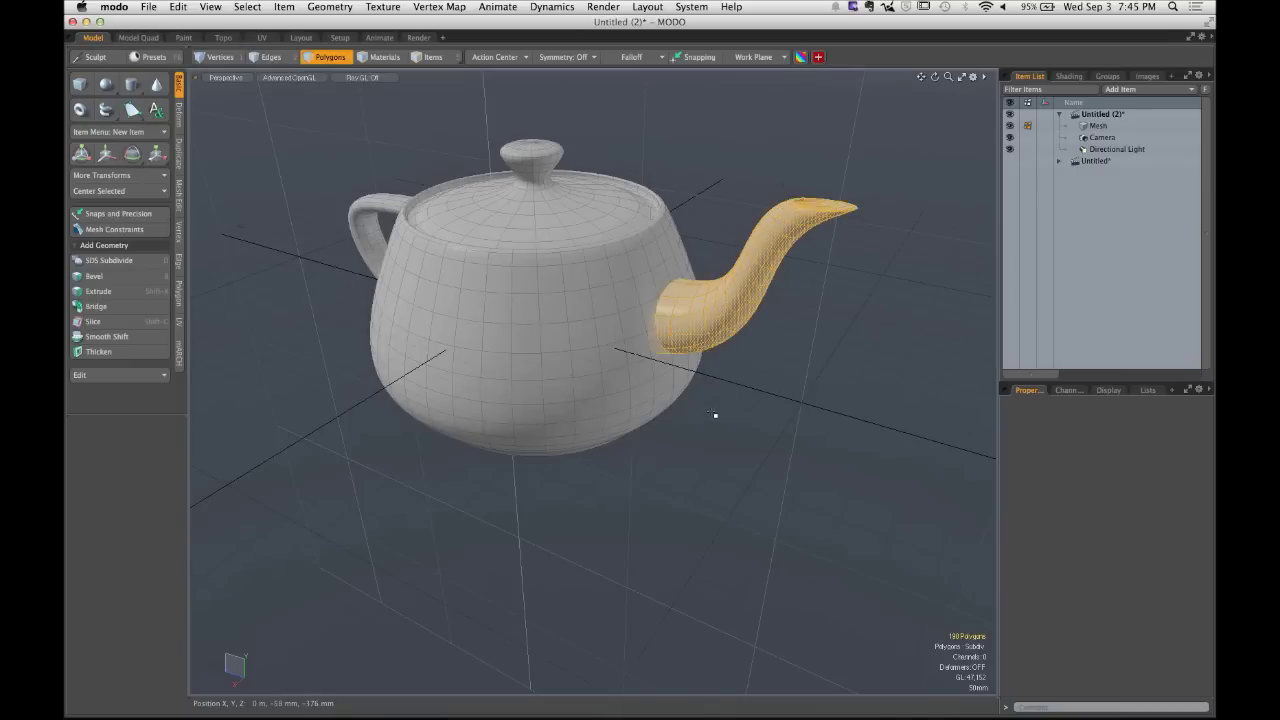
pyautogui.press('w')
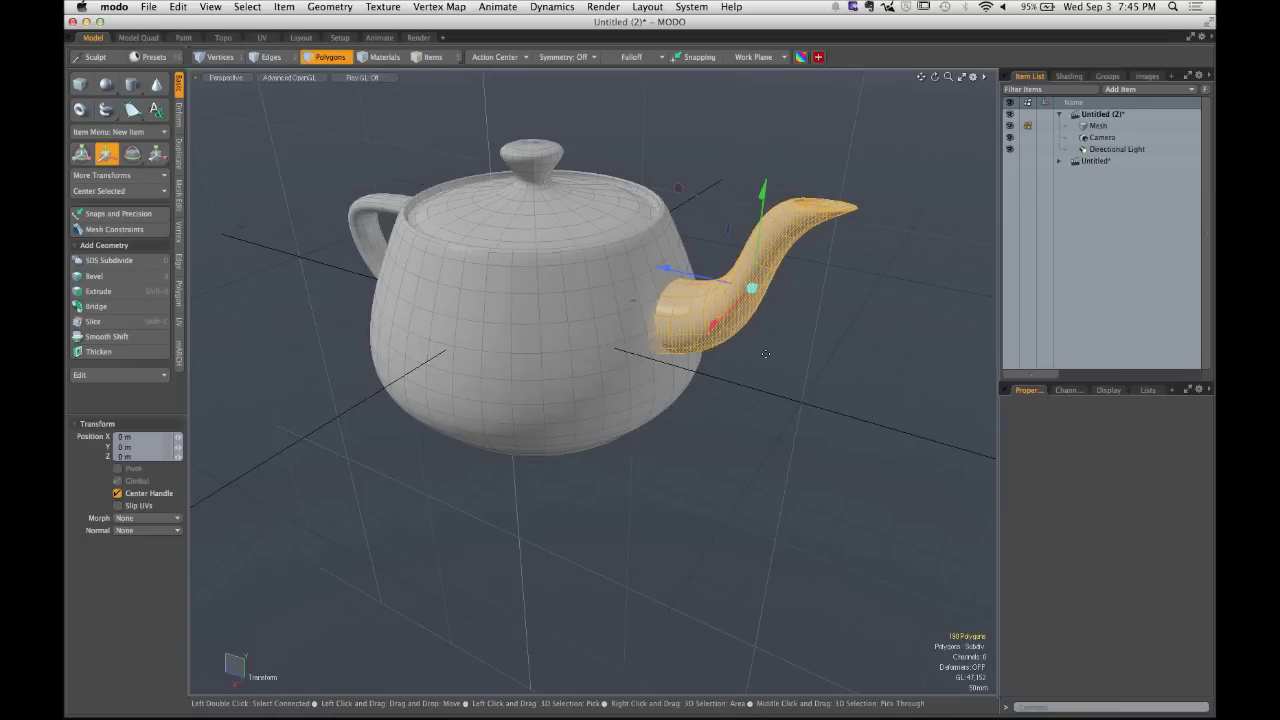
pyautogui.moveTo(730, 313); pyautogui.dragTo(530, 505)
pyautogui.press('q')
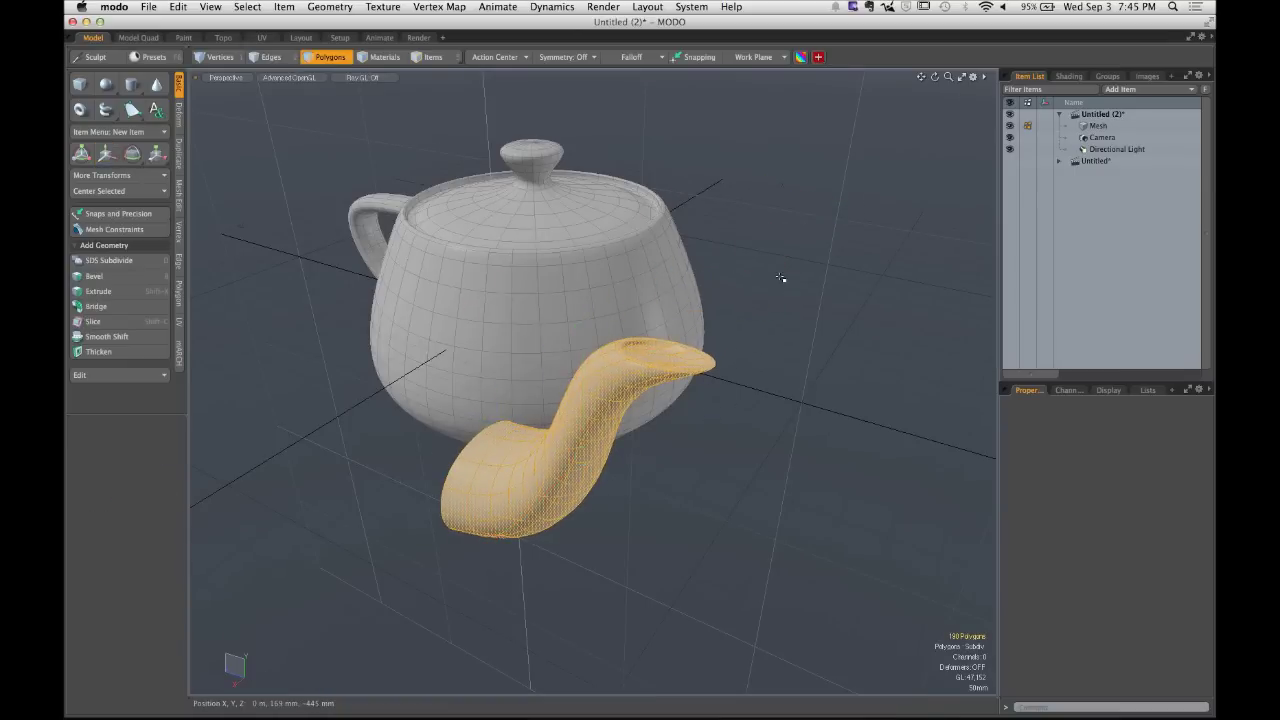
pyautogui.click(783, 280)
pyautogui.keyDown('alt'); pyautogui.moveTo(783, 280); pyautogui.dragTo(687, 343); pyautogui.keyUp('alt')
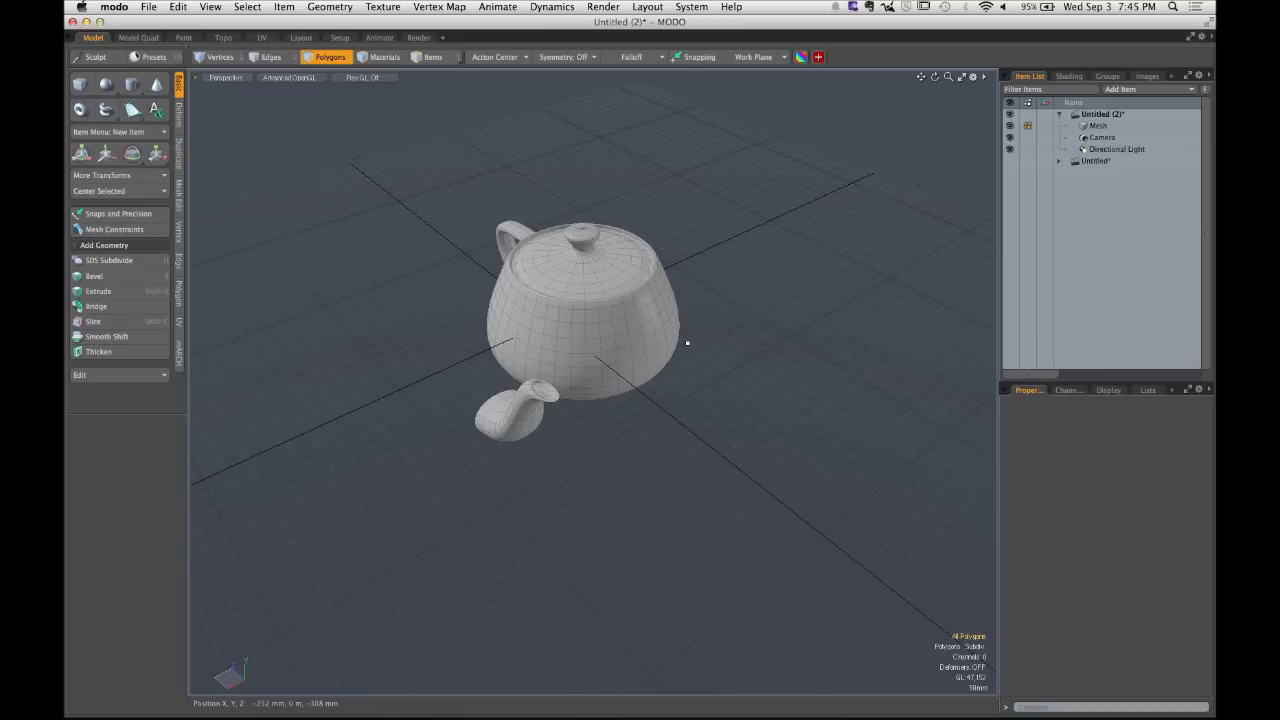
# Try moving the whole teapot freehand and scaling it uniformly to 165%, then undo the scaling and drop the tool.
pyautogui.press('w')
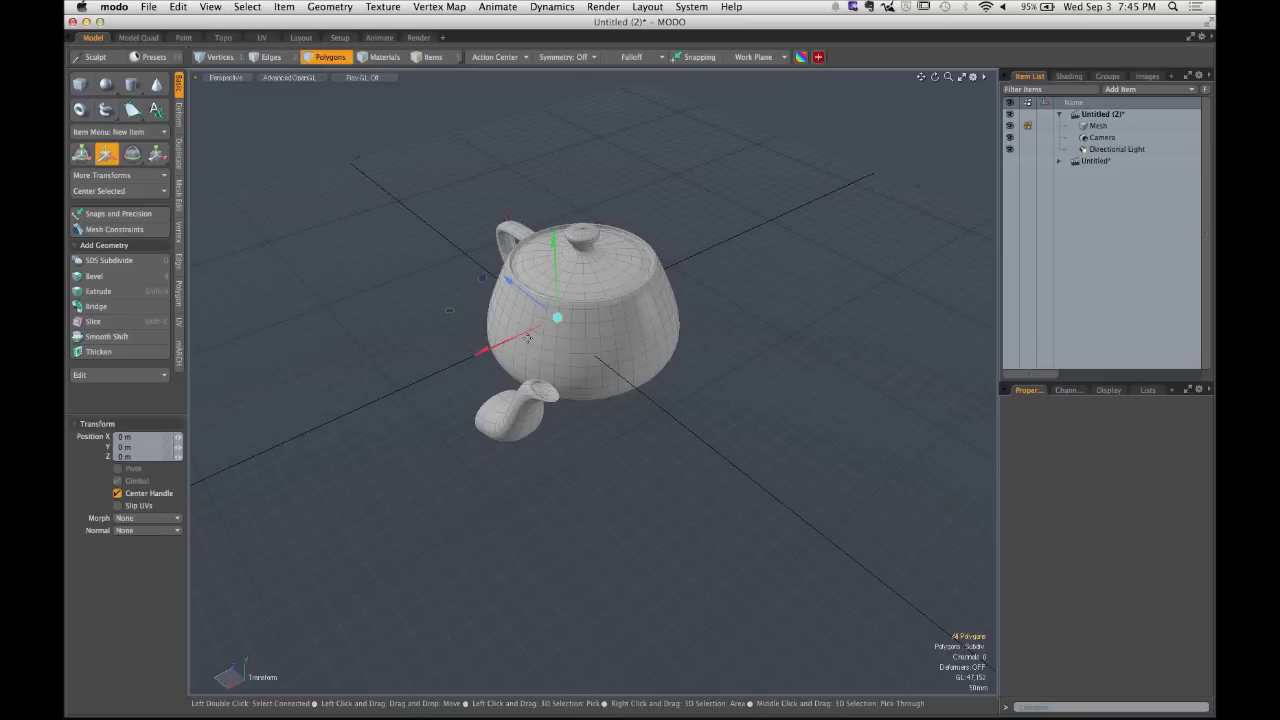
pyautogui.moveTo(528, 342); pyautogui.dragTo(623, 345)
pyautogui.press('r')
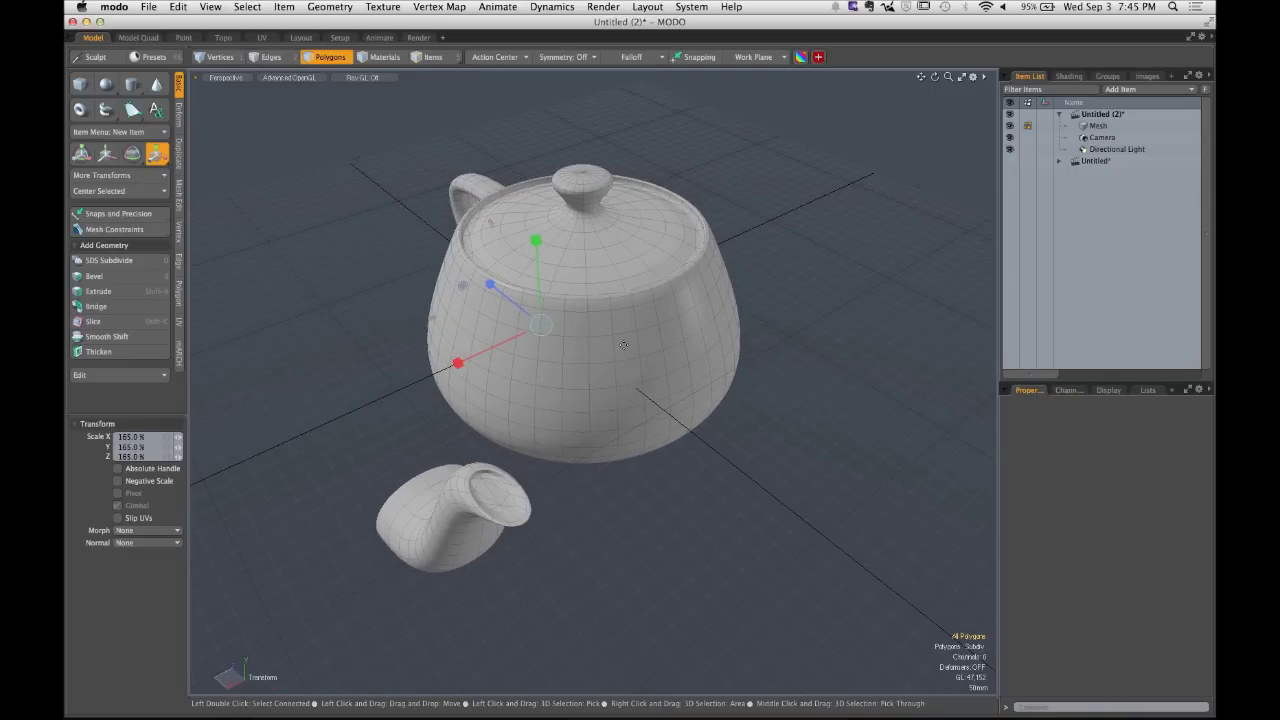
pyautogui.press('super+z')
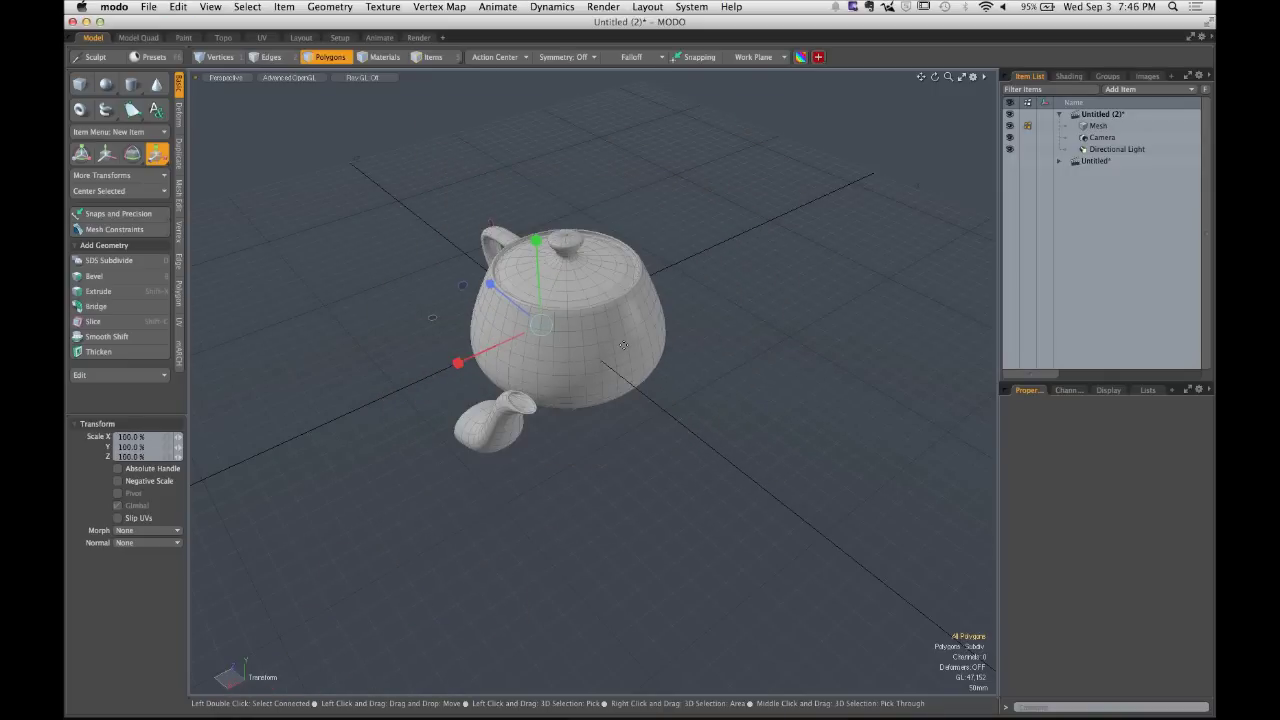
pyautogui.press('space')
# Select the connected polygons of the detached spout, move them back against the front of the teapot body, then drop the tool and deselect.
pyautogui.keyDown('alt'); pyautogui.moveTo(557, 474); pyautogui.dragTo(538, 414); pyautogui.keyUp('alt')
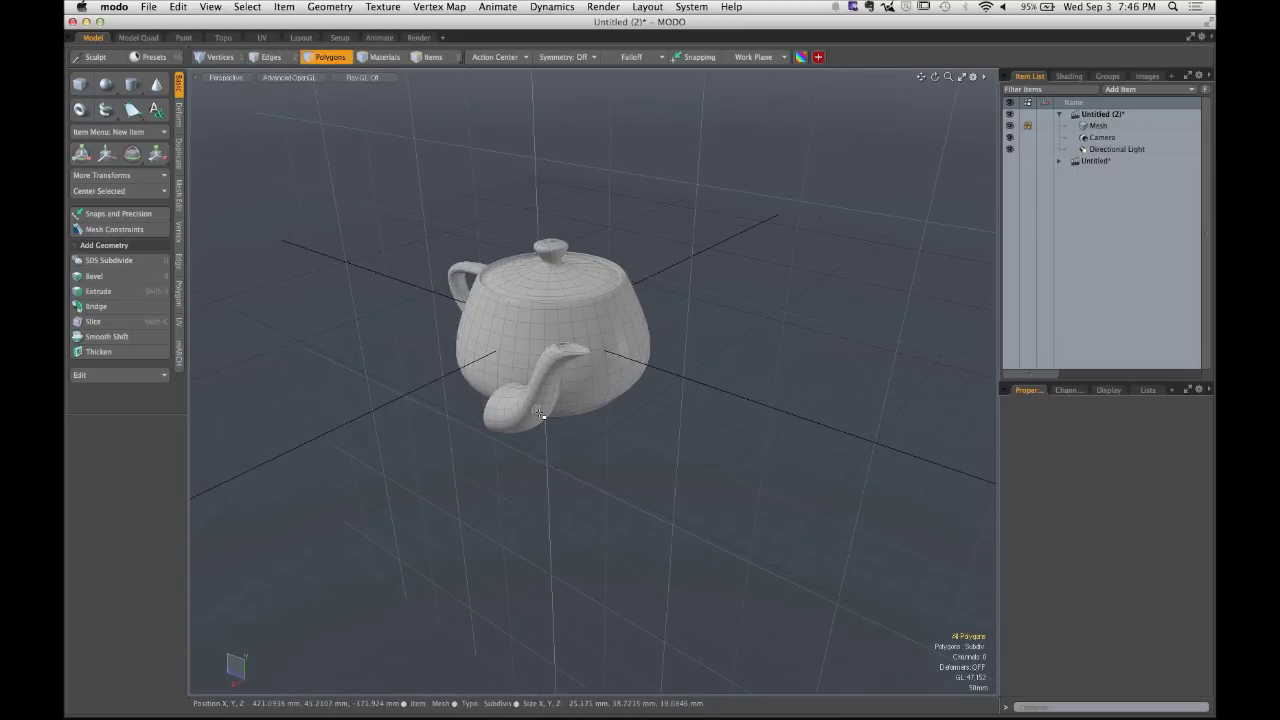
pyautogui.doubleClick(538, 414)
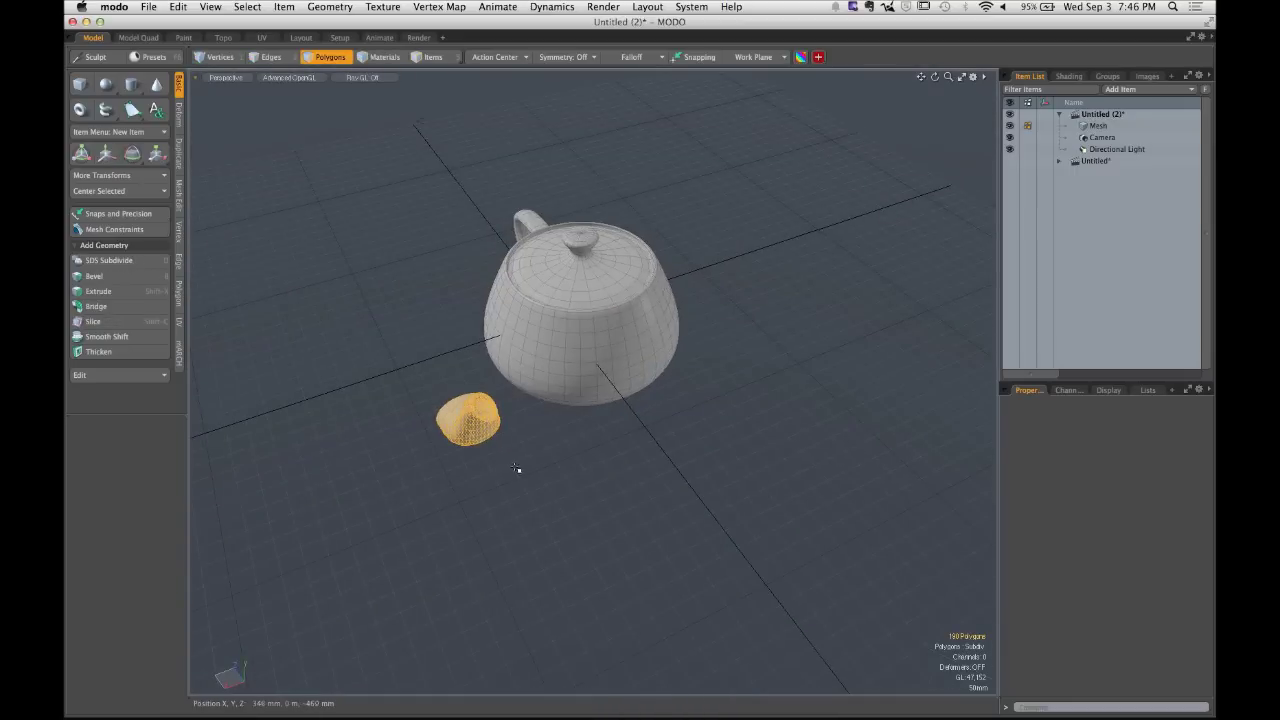
pyautogui.press('w')
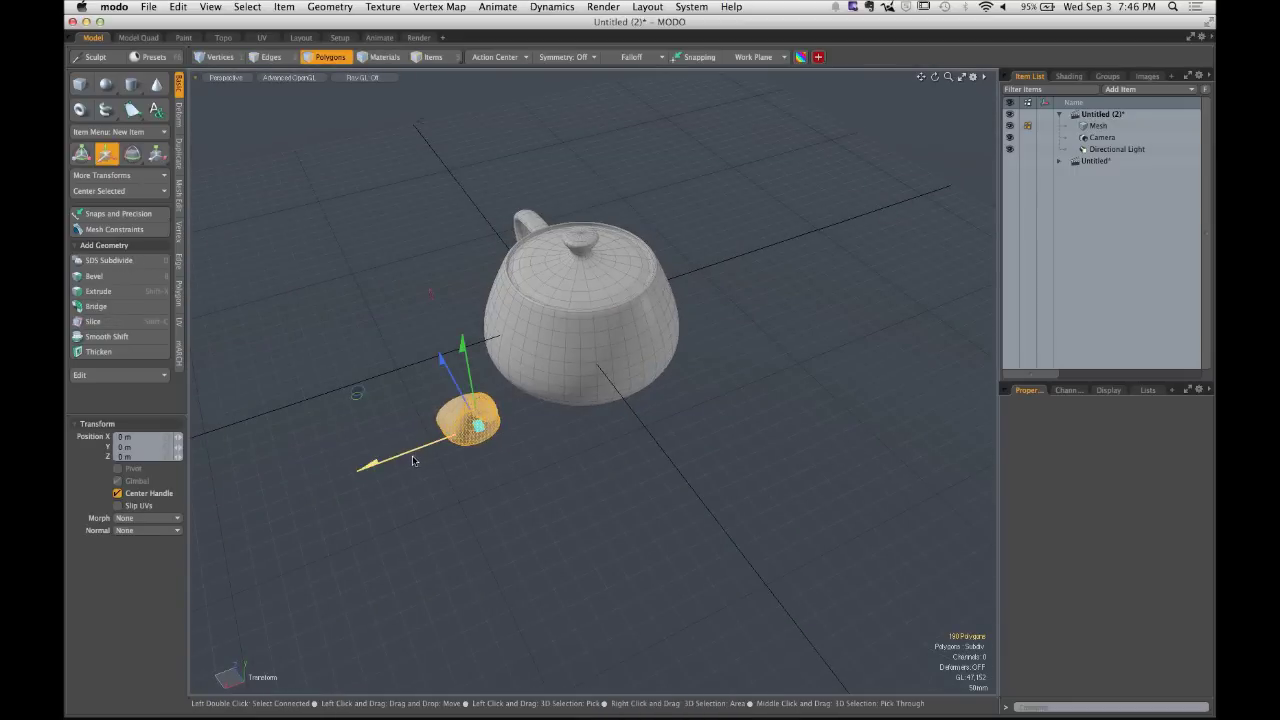
pyautogui.moveTo(414, 460); pyautogui.dragTo(700, 406)
pyautogui.press('space')
pyautogui.click(706, 423)
pyautogui.press('3')
# Move the whole teapot freehand along the X axis, well away from the world origin, and drop the Move tool.
pyautogui.press('w')
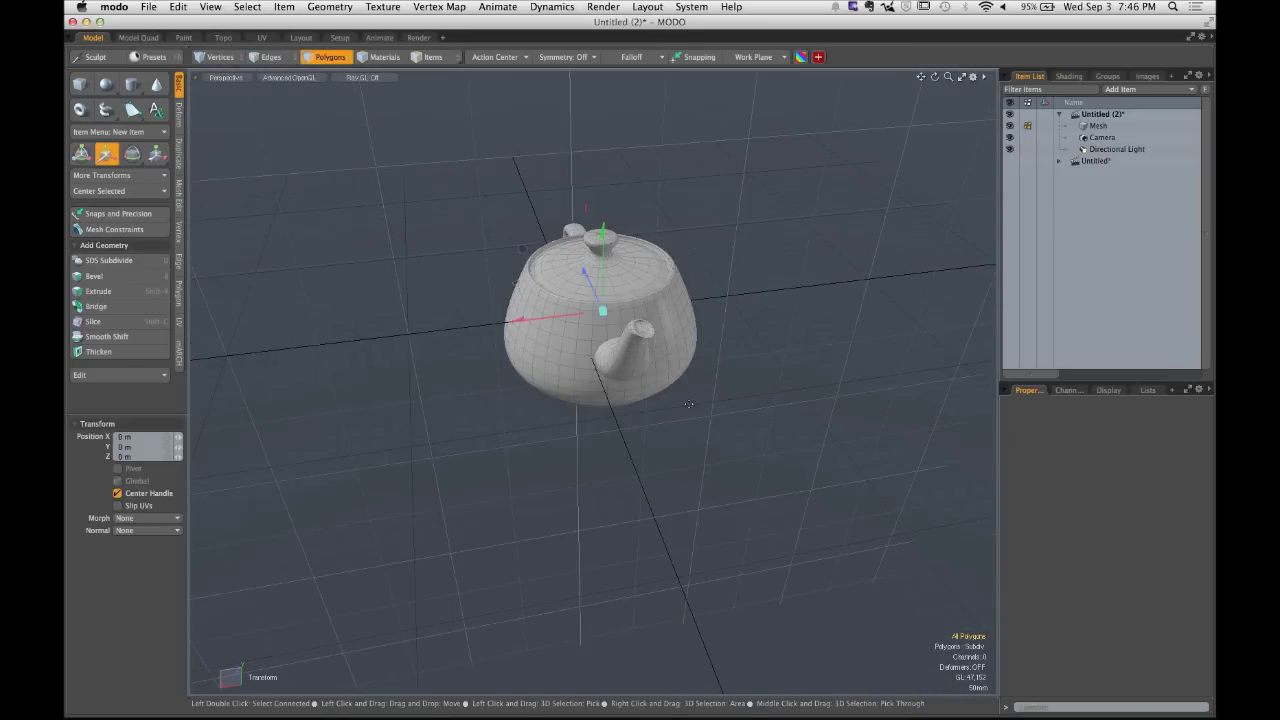
pyautogui.keyDown('alt'); pyautogui.scroll(-3, 570, 325); pyautogui.keyUp('alt')
pyautogui.keyDown('alt'); pyautogui.moveTo(570, 325); pyautogui.dragTo(356, 426); pyautogui.keyUp('alt')
pyautogui.press('space')
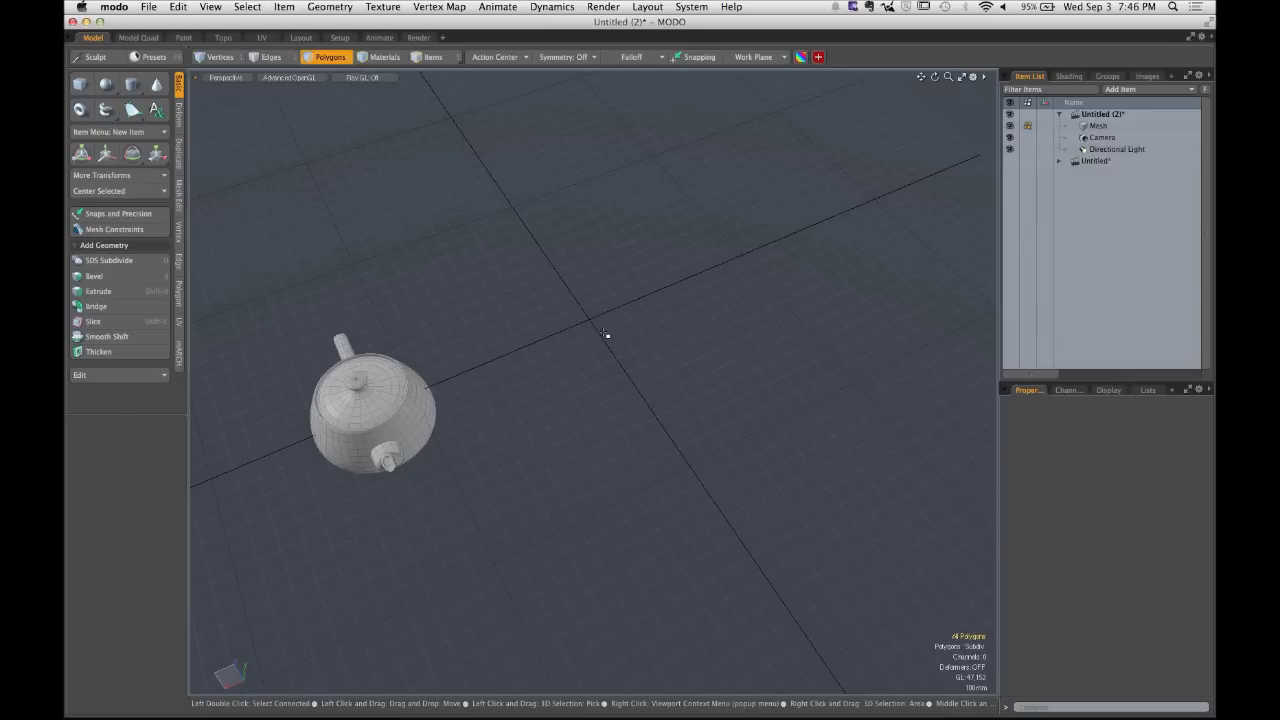
# Center the whole teapot on the world origin along the Z and X axes with Center Selected ZX.
pyautogui.press('ctrl')
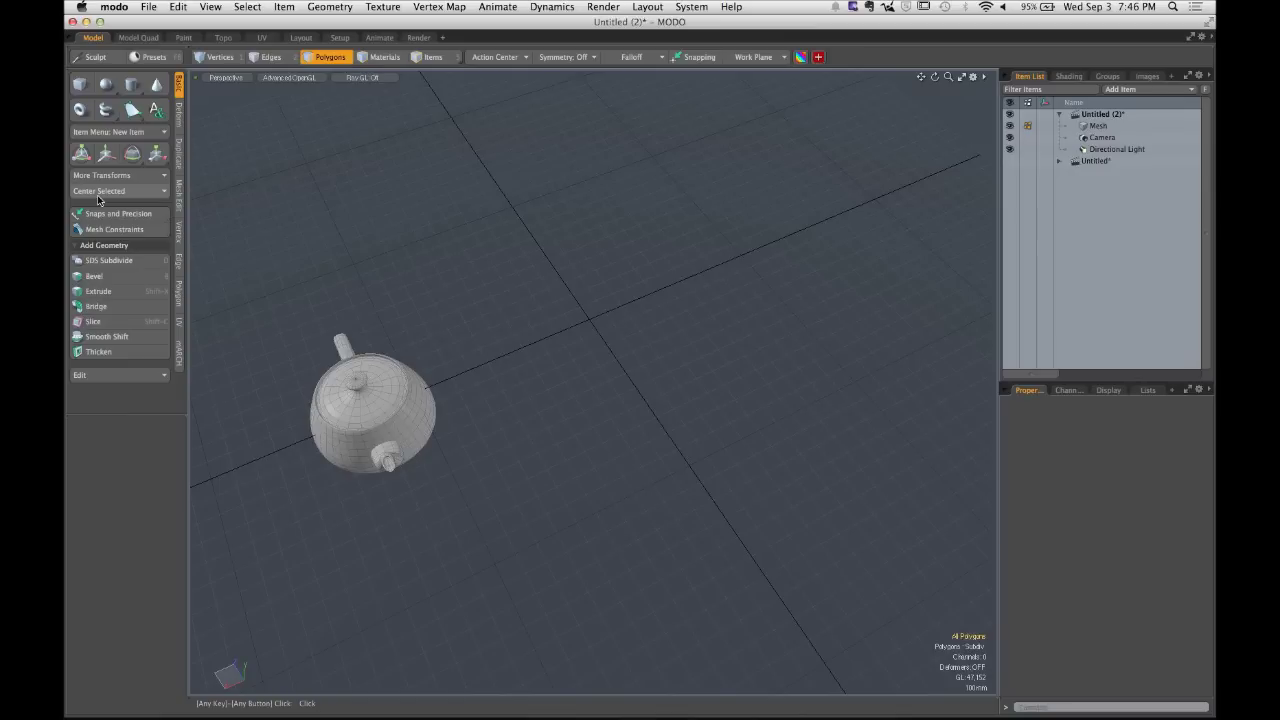
pyautogui.click(98, 197)
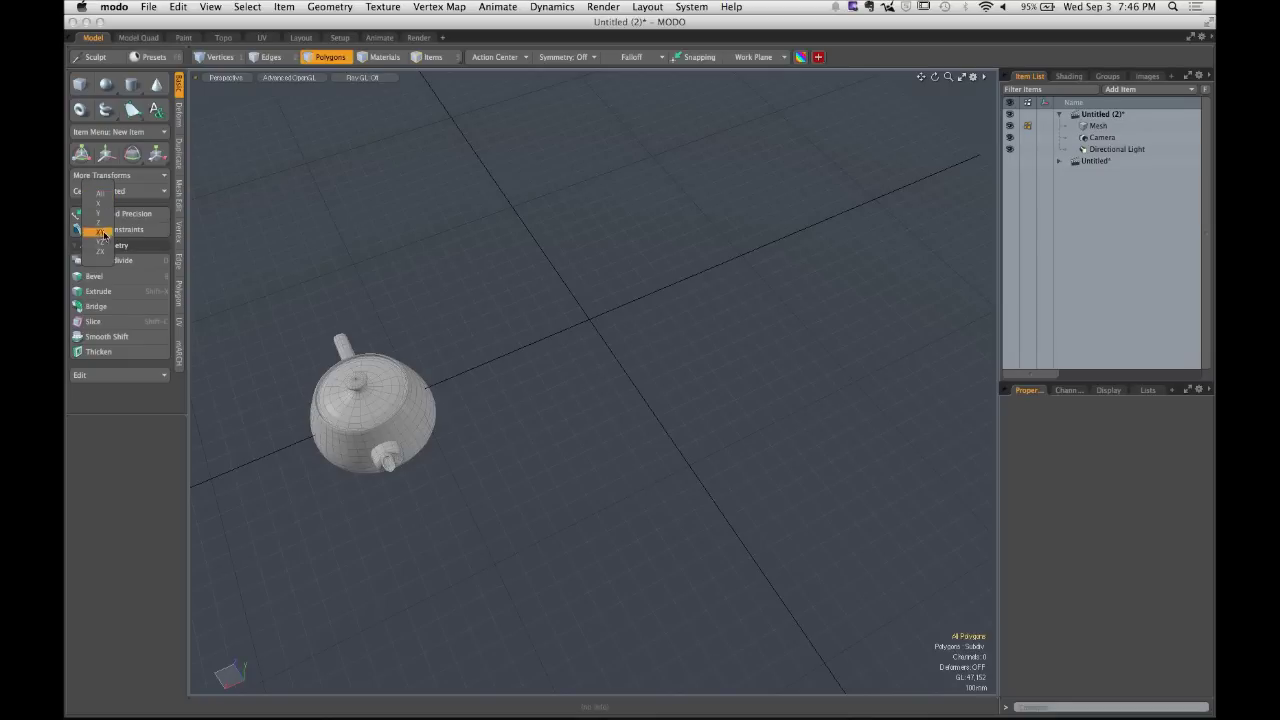
pyautogui.press('ctrl')
pyautogui.click(103, 256)
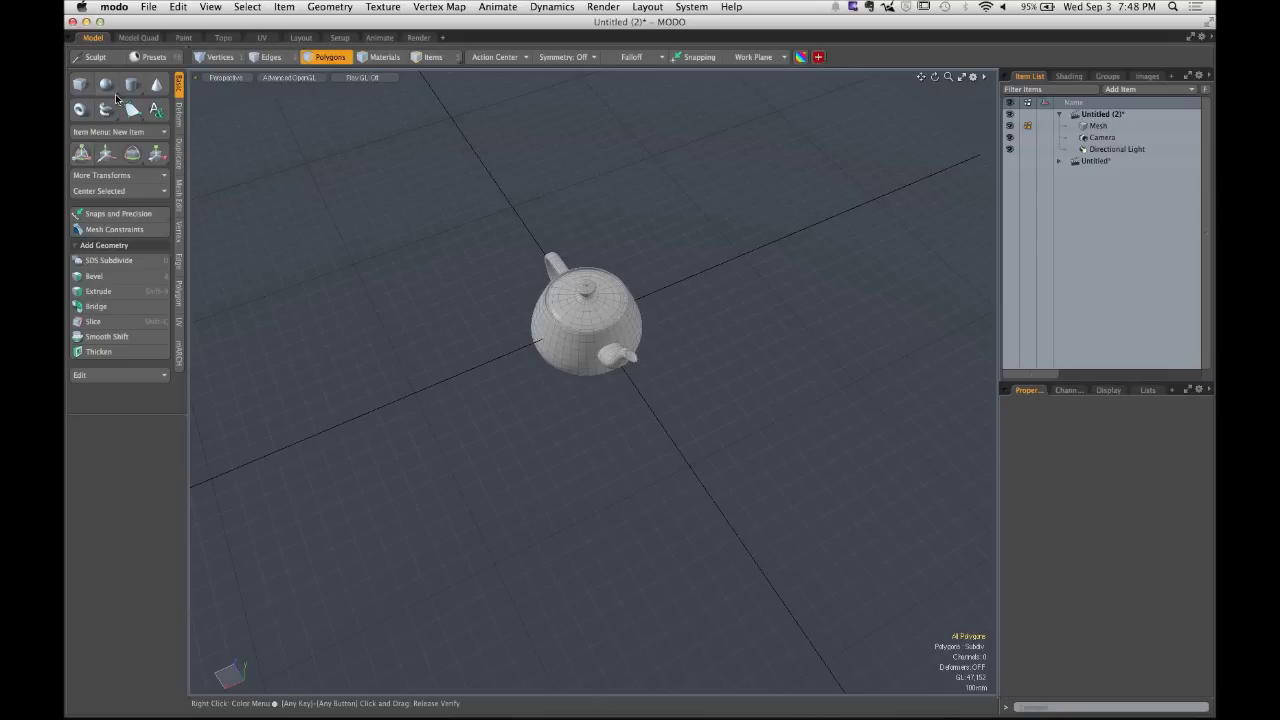
# Save the scene to the Desktop as pats_crazy_teapot_v001.lxo in the Luxology Scene format.
pyautogui.click(148, 8)
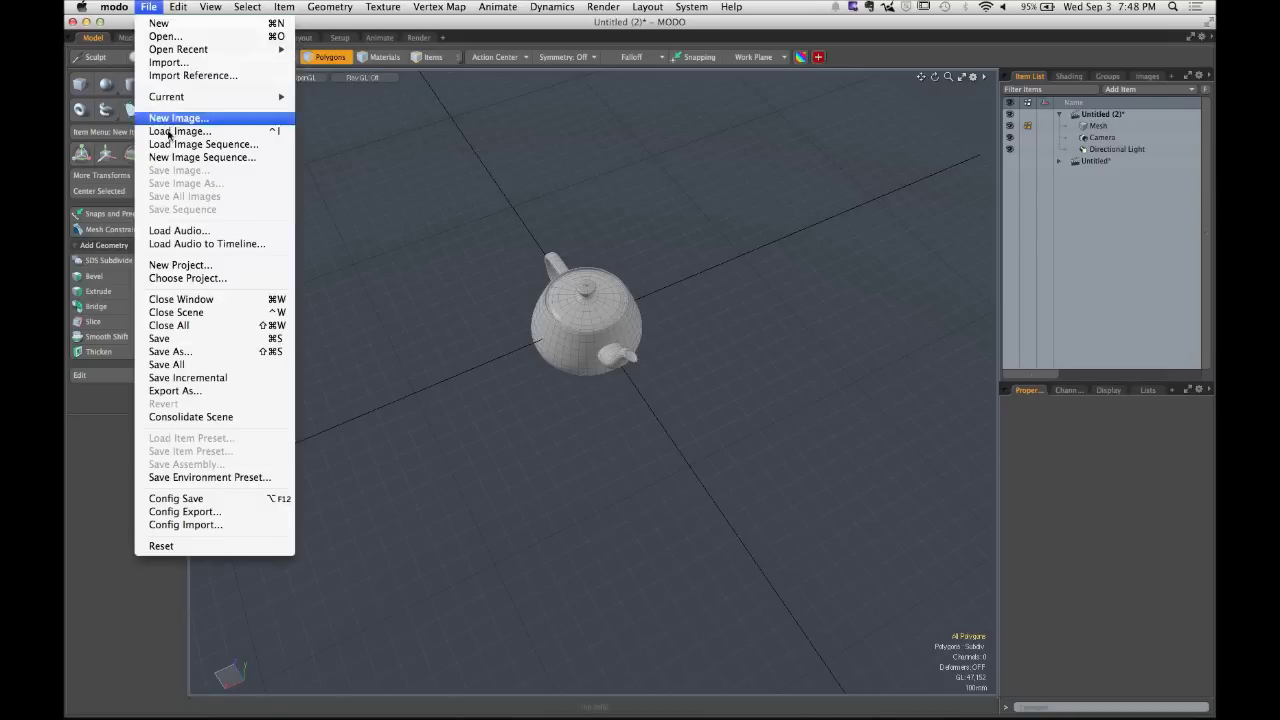
pyautogui.click(189, 343)
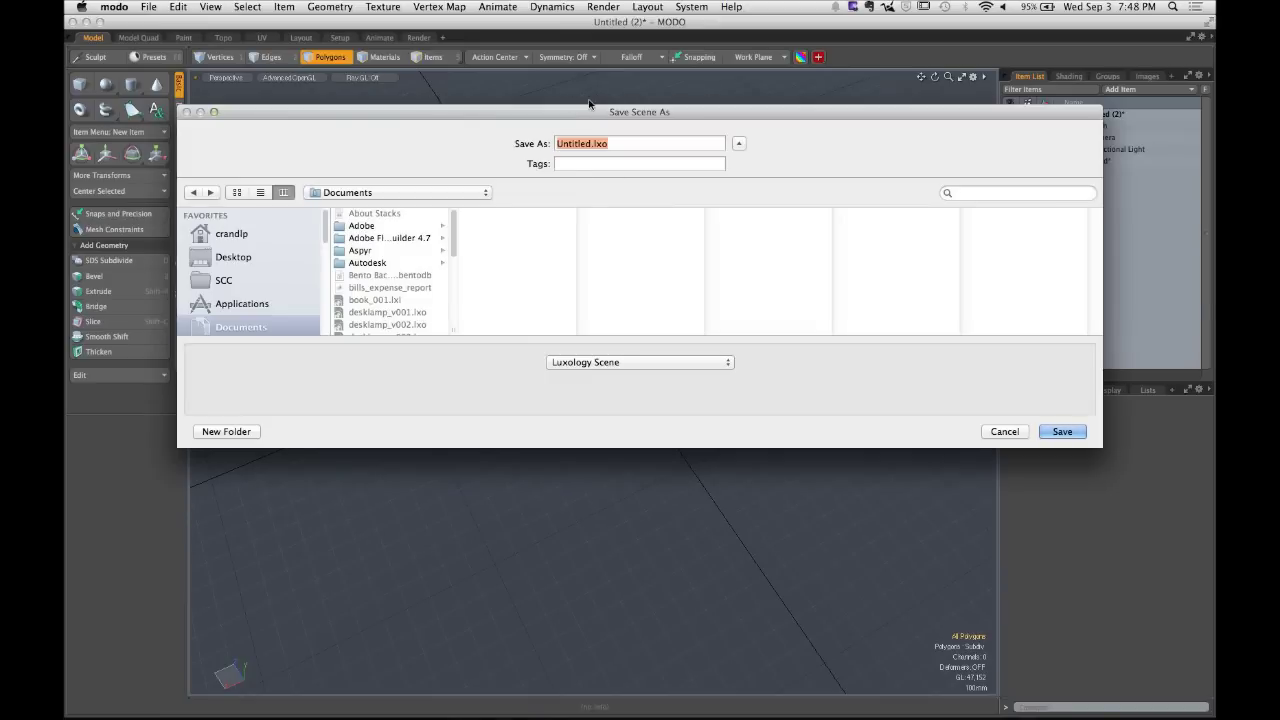
pyautogui.press('Left')
pyautogui.press('Delete')
pyautogui.press('Delete')
pyautogui.press('Delete')
pyautogui.press('Delete')
pyautogui.press('Delete')
pyautogui.press('Delete')
pyautogui.press('Delete')
pyautogui.press('Delete')
pyautogui.write('pats_crazy_teapot_v001')
pyautogui.press('super+d')
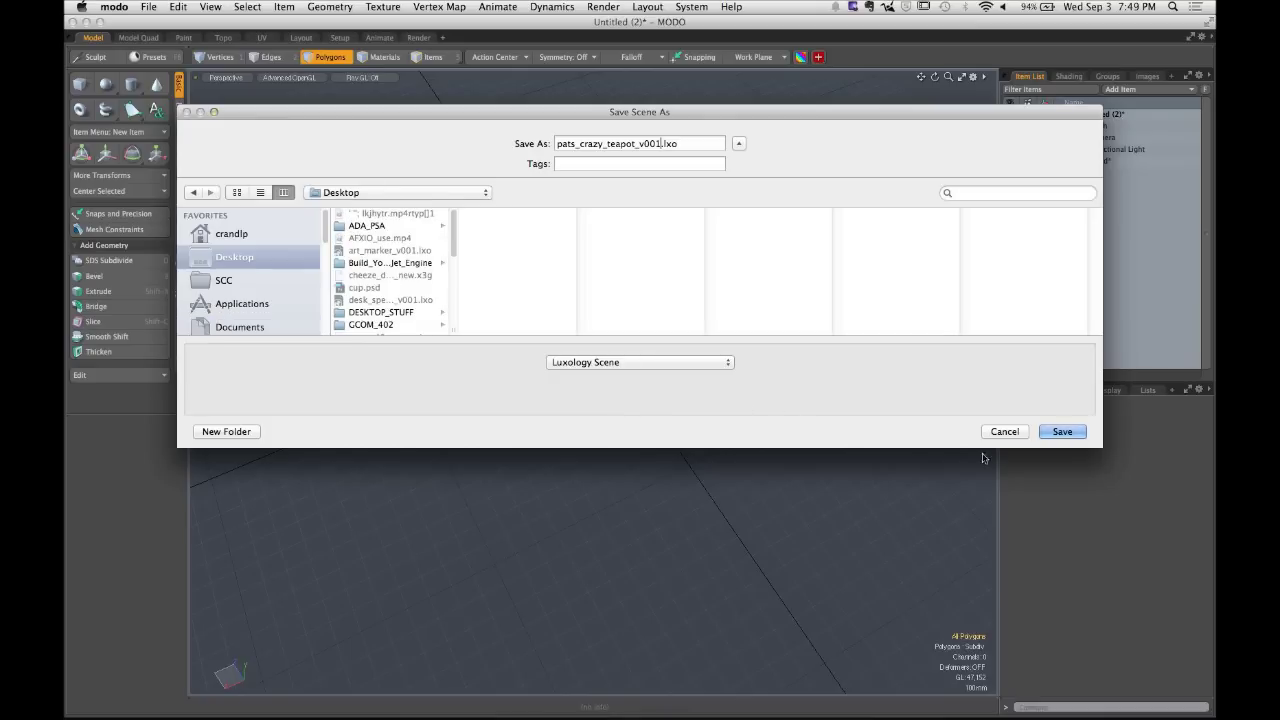
pyautogui.click(1062, 431)
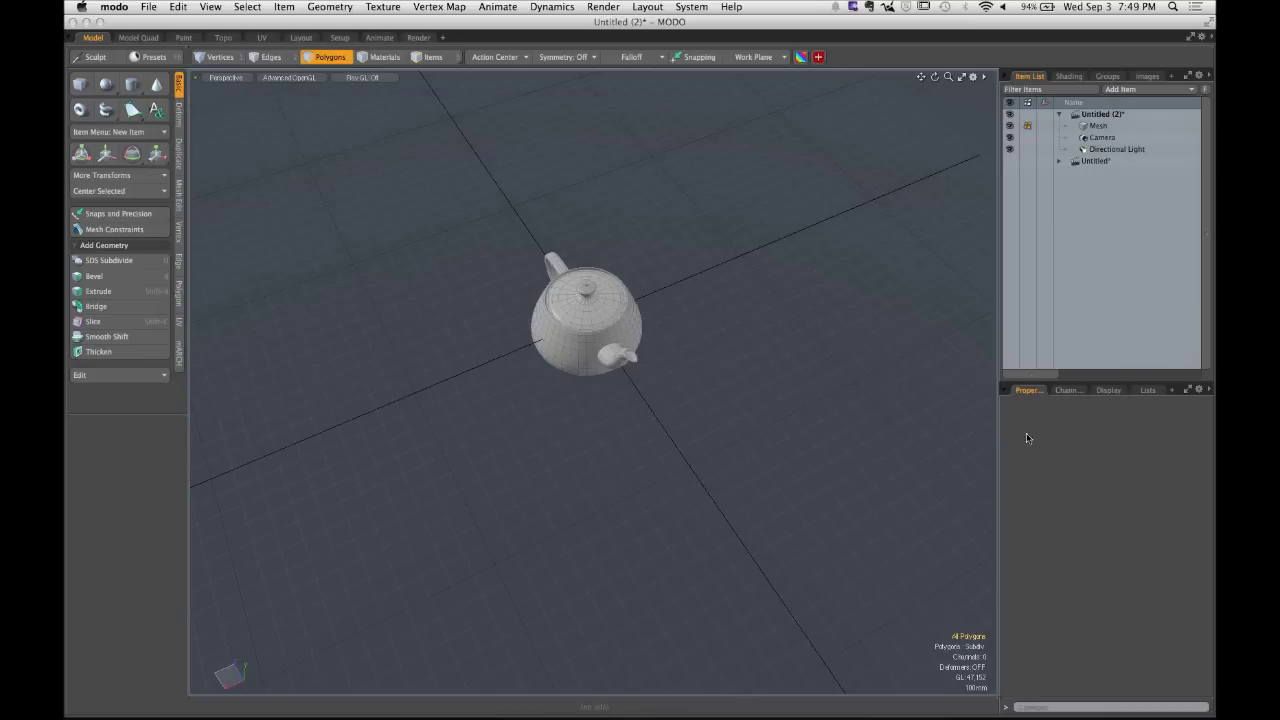
# Hide MODO and Google Chrome to expose the desktop, and move the Desktop Presenter window off the saved scene file's icon.
pyautogui.click(113, 7)
pyautogui.click(137, 82)
pyautogui.click(118, 7)
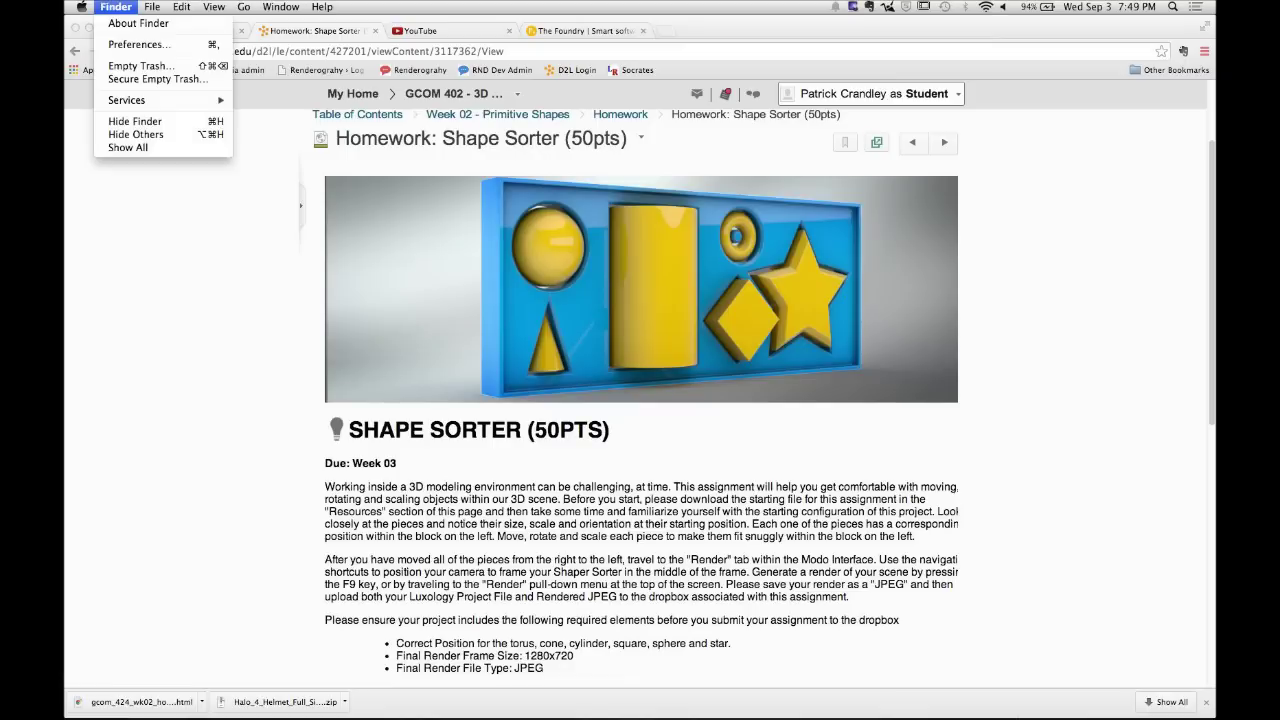
pyautogui.click(130, 248)
pyautogui.click(119, 7)
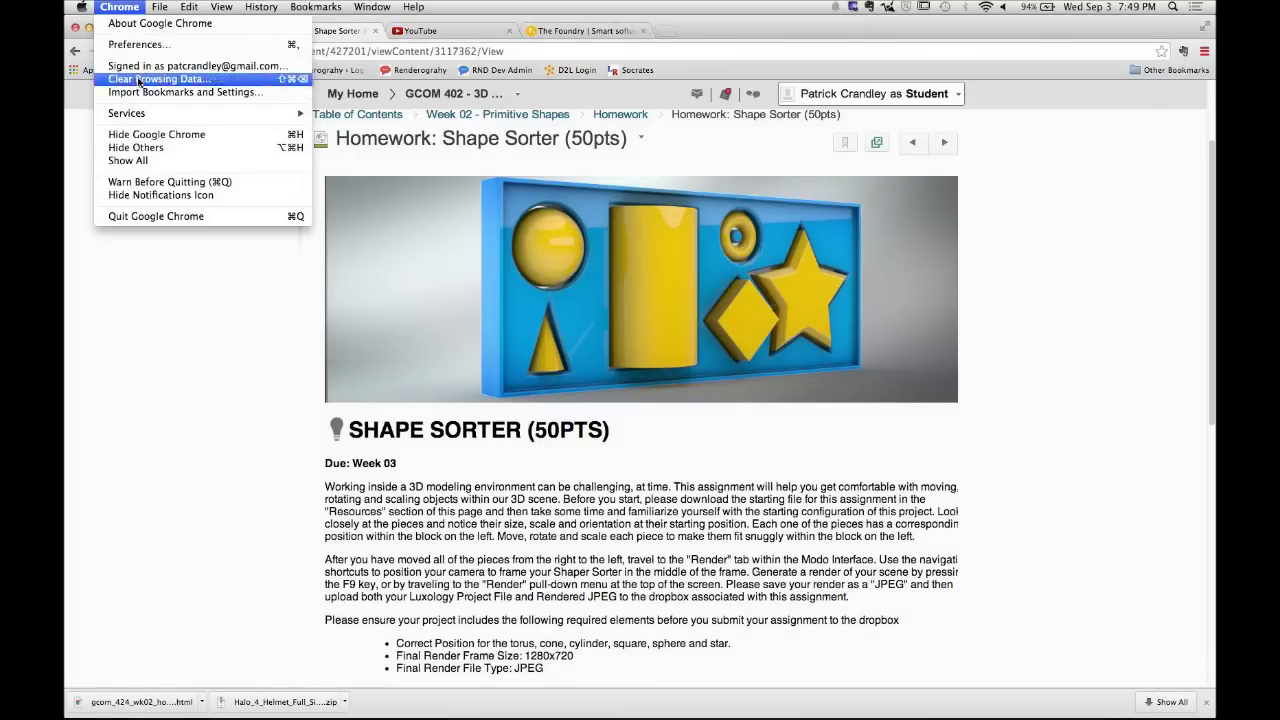
pyautogui.click(130, 140)
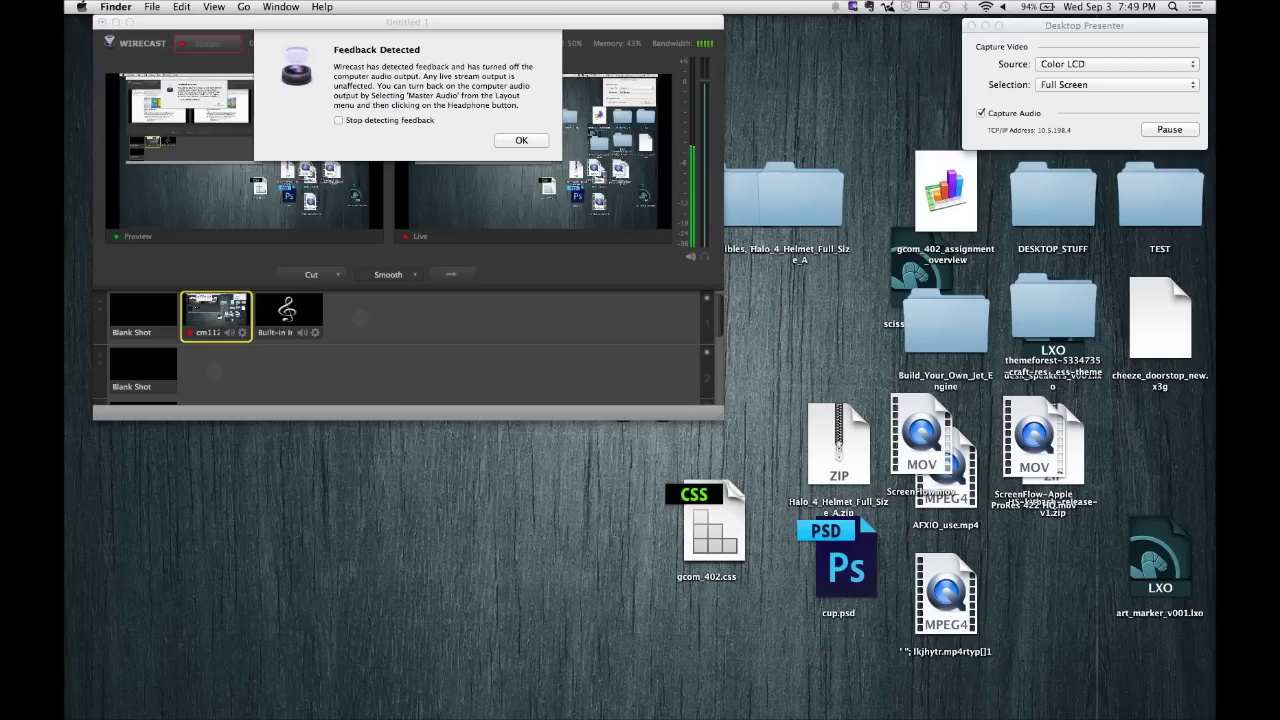
pyautogui.moveTo(1096, 30); pyautogui.dragTo(661, 129)
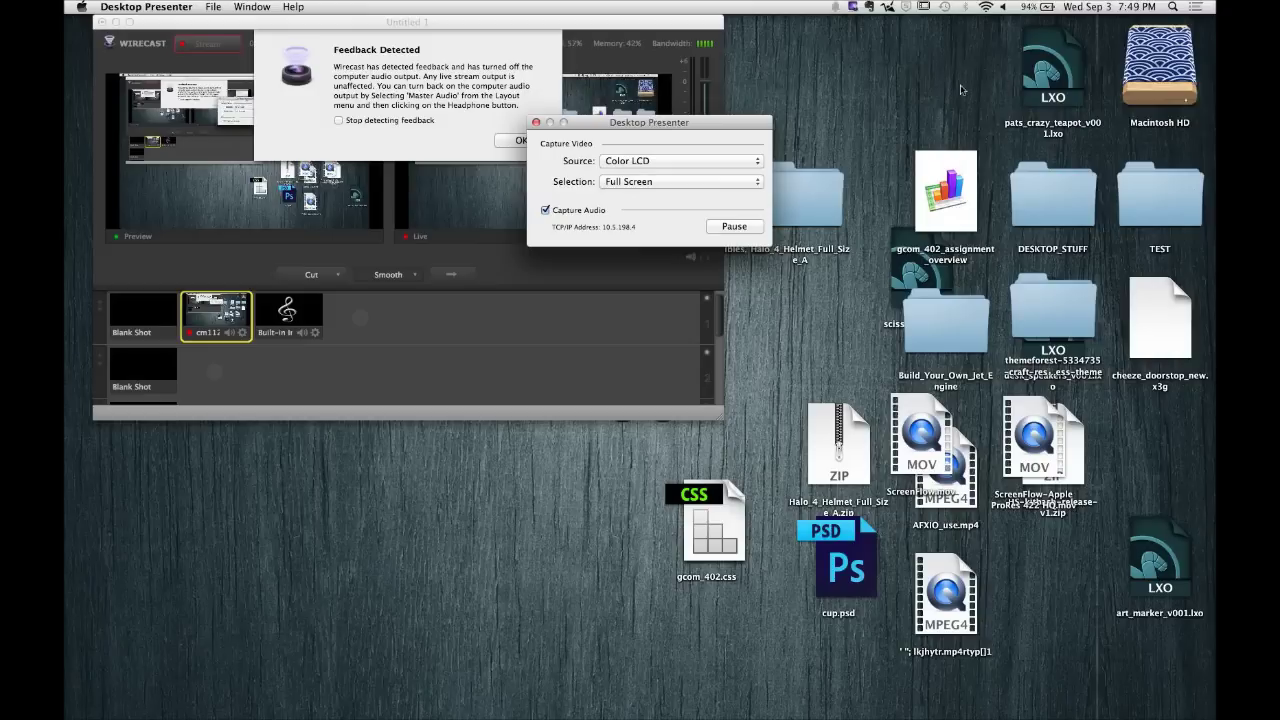
# Open the file information for pats_crazy_teapot_v001.lxo on the desktop, check its kind and size, and close it.
pyautogui.click(1068, 95)
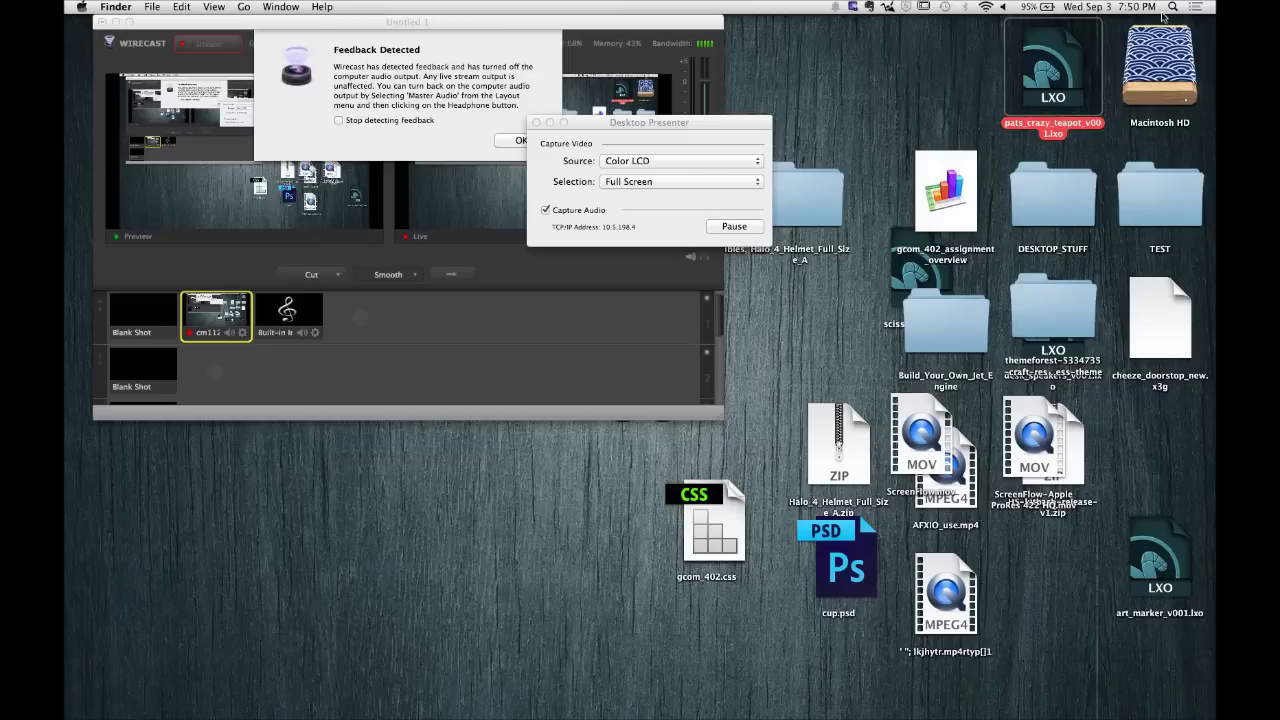
pyautogui.press('super+n')
pyautogui.press('super+i')
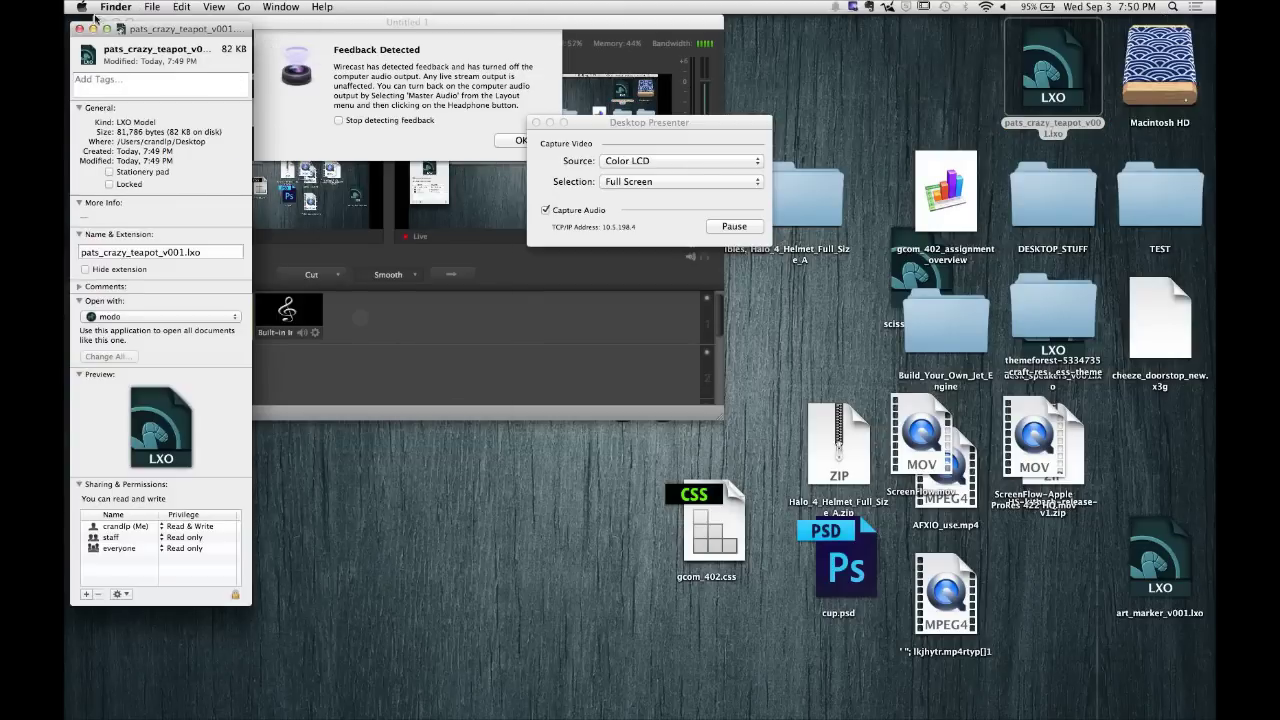
pyautogui.click(362, 41)
pyautogui.click(76, 96)
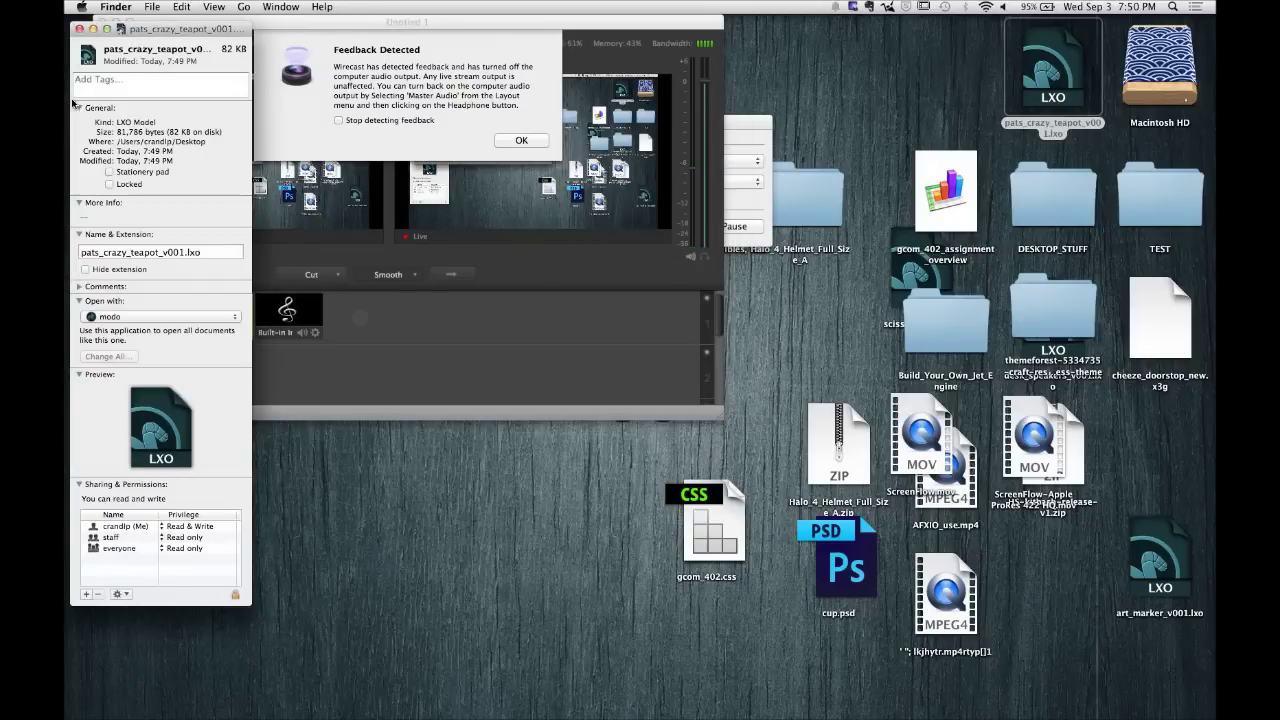
pyautogui.click(79, 28)
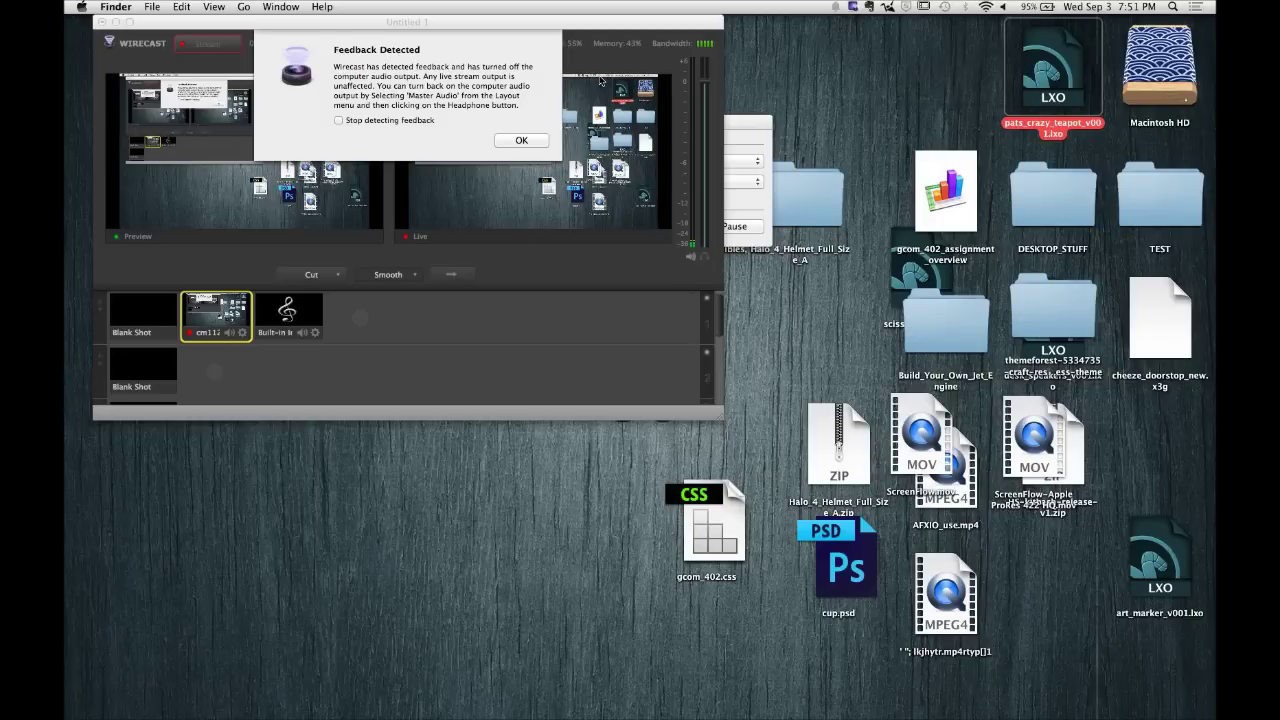
# Dismiss the Wirecast feedback alert and open the MODELS folder inside 3D STUFF in a new Finder window.
pyautogui.click(321, 70)
pyautogui.click(537, 141)
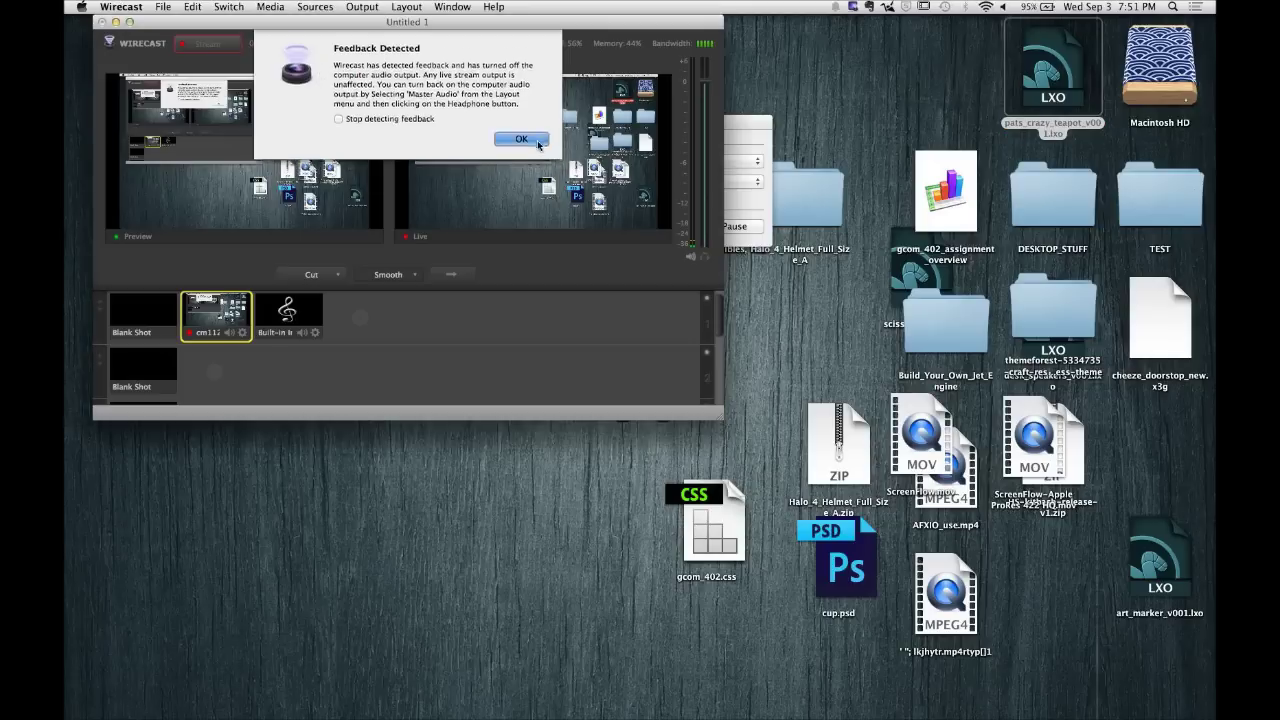
pyautogui.moveTo(273, 714)
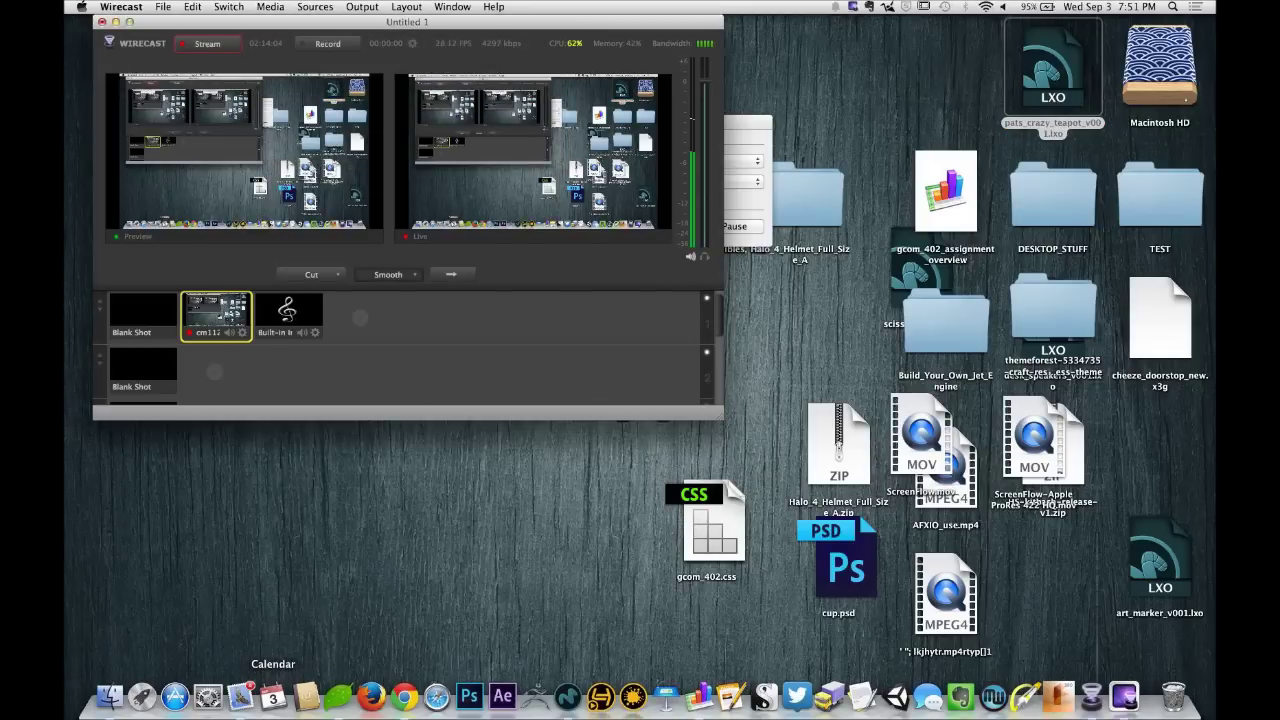
pyautogui.click(110, 697)
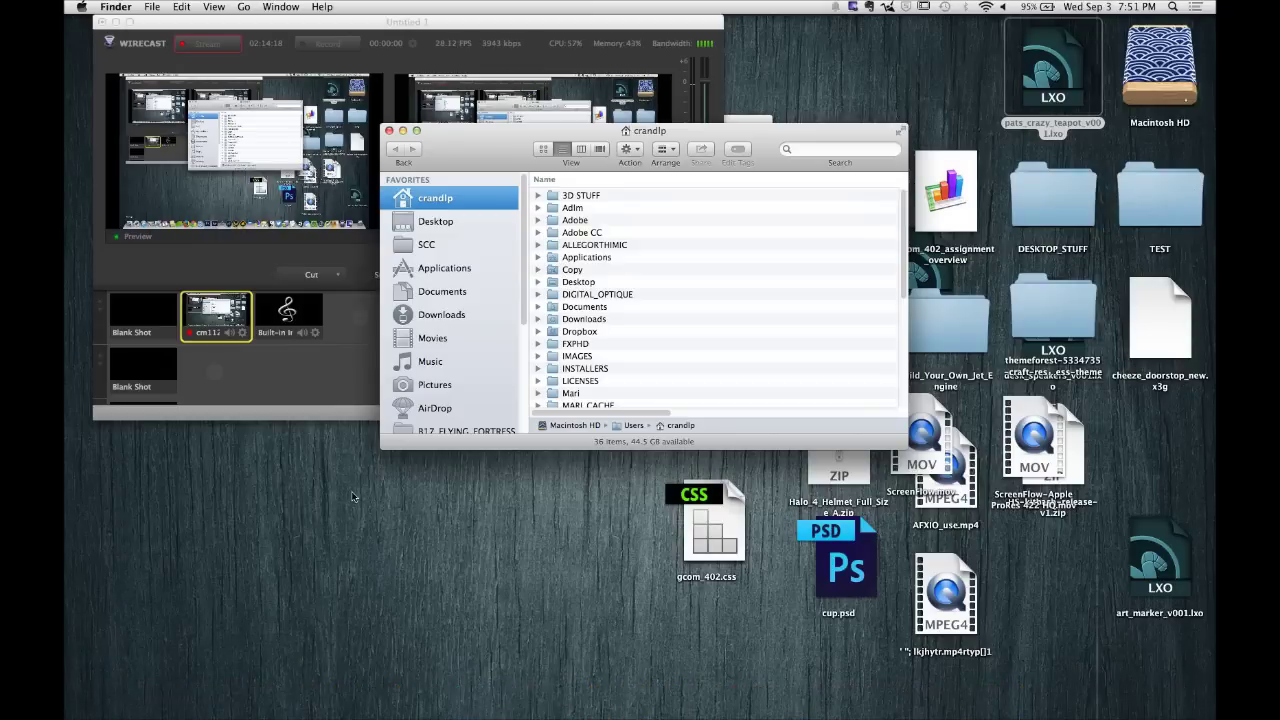
pyautogui.doubleClick(579, 196)
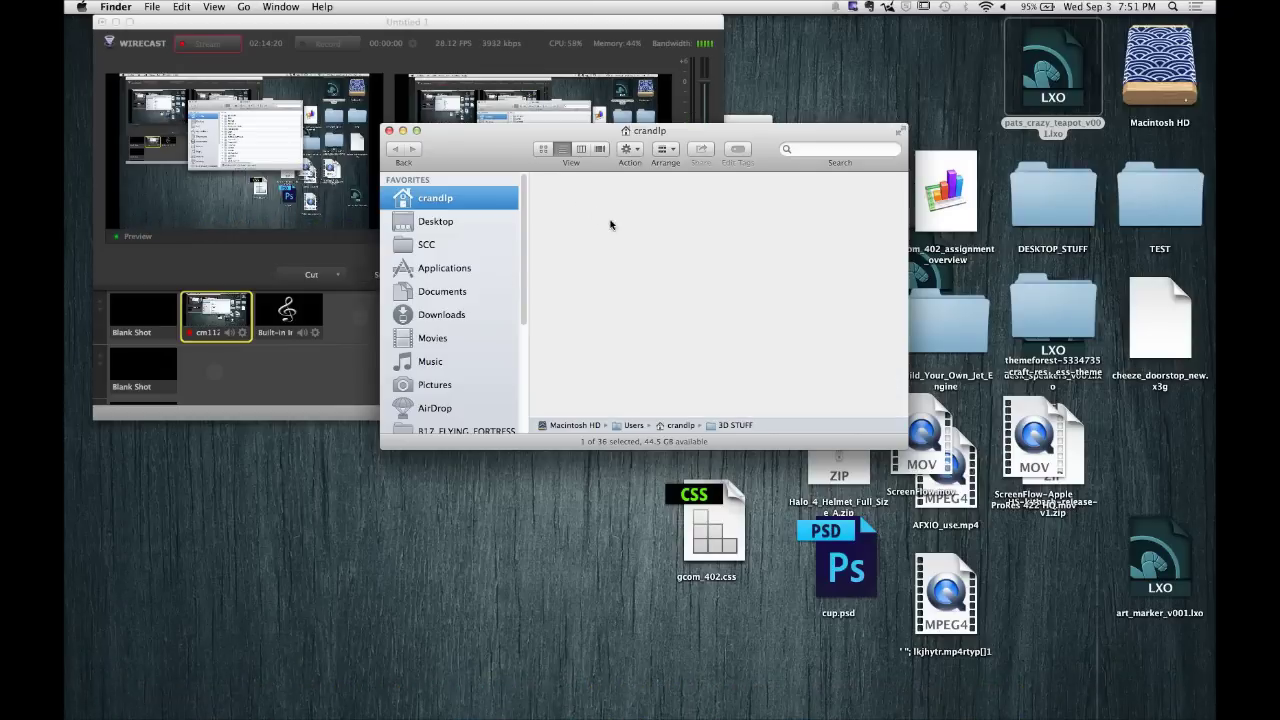
pyautogui.doubleClick(590, 232)
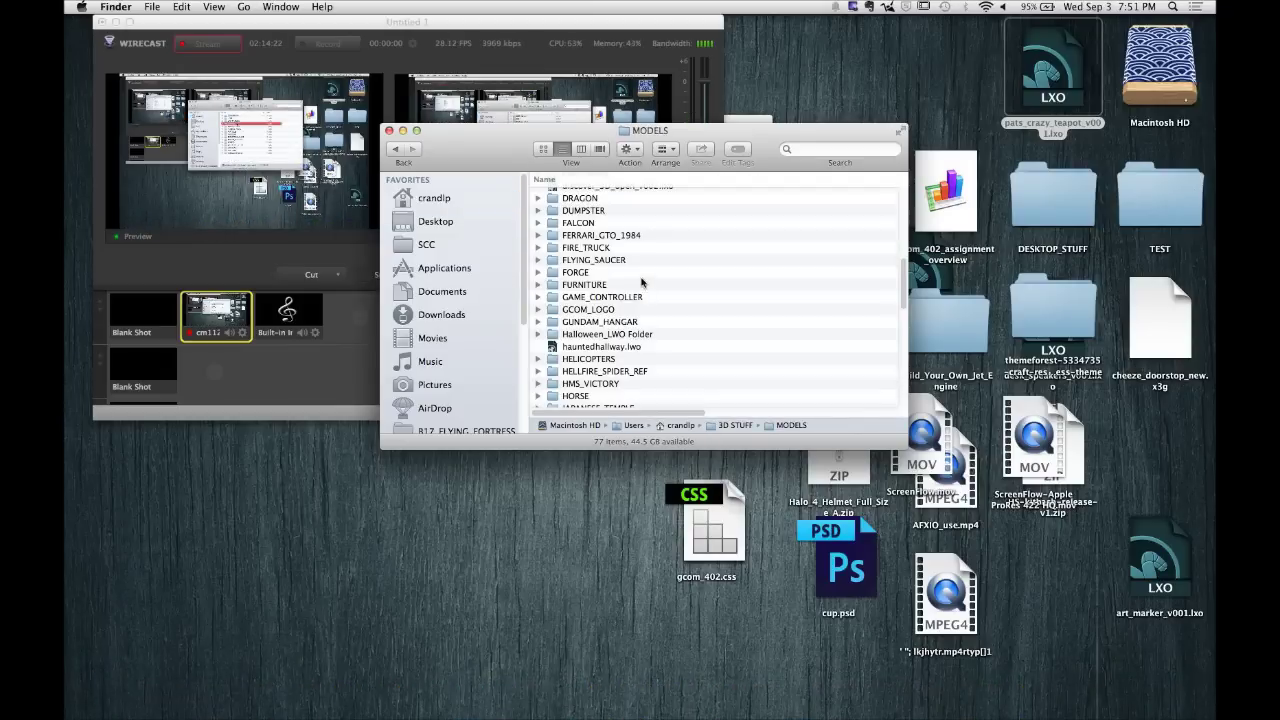
# Enlarge the Finder window and open the PATS_TRAIN folder to view its versioned project files.
pyautogui.moveTo(479, 166); pyautogui.dragTo(412, 105)
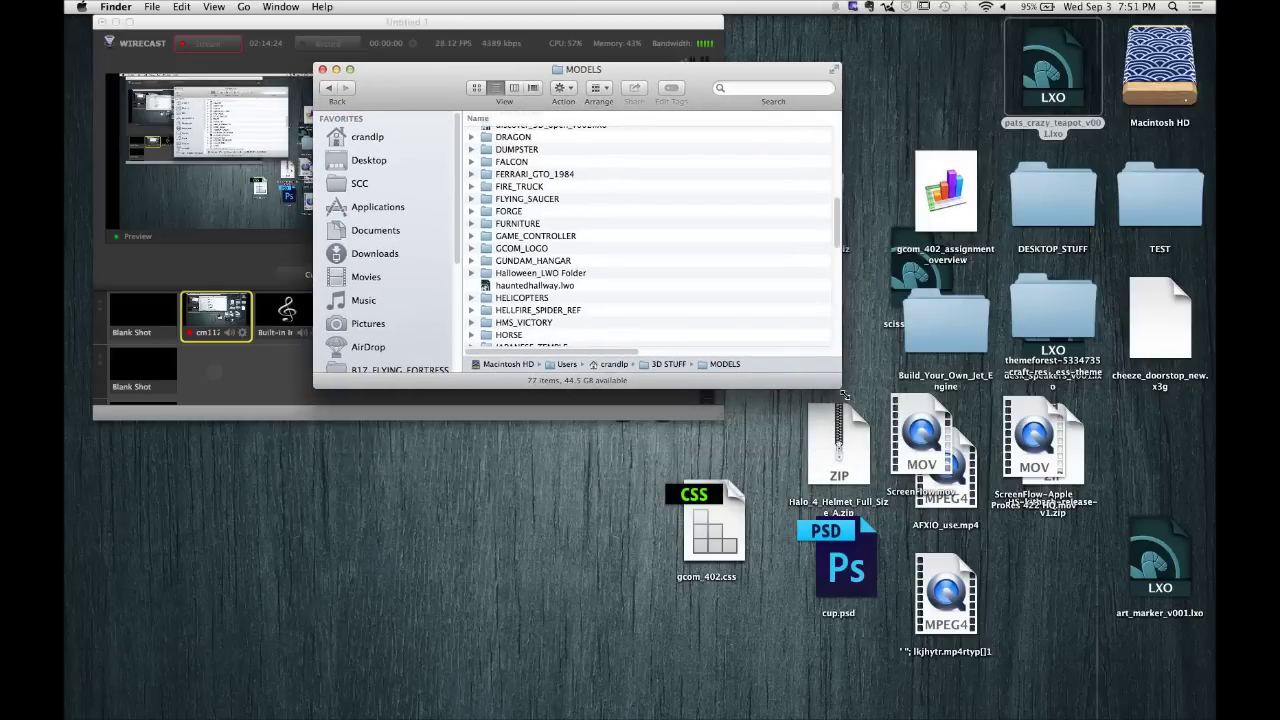
pyautogui.moveTo(841, 389); pyautogui.dragTo(1135, 699)
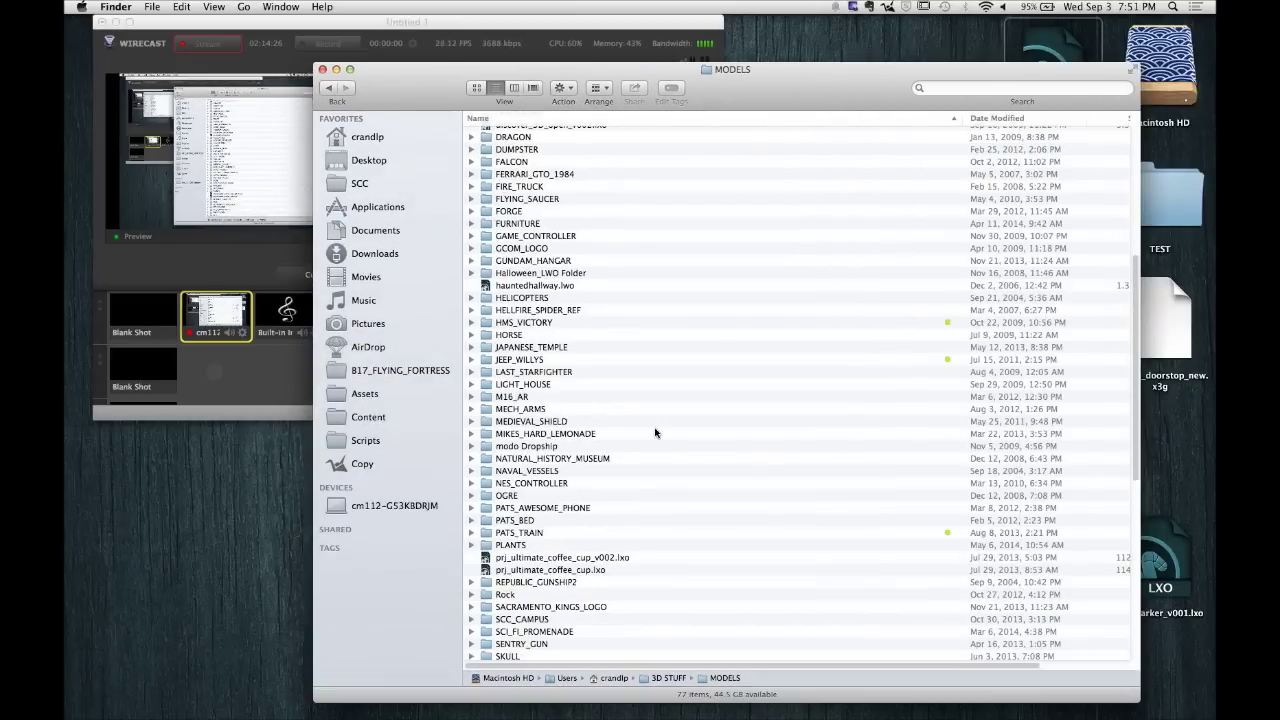
pyautogui.scroll(-5, 590, 530)
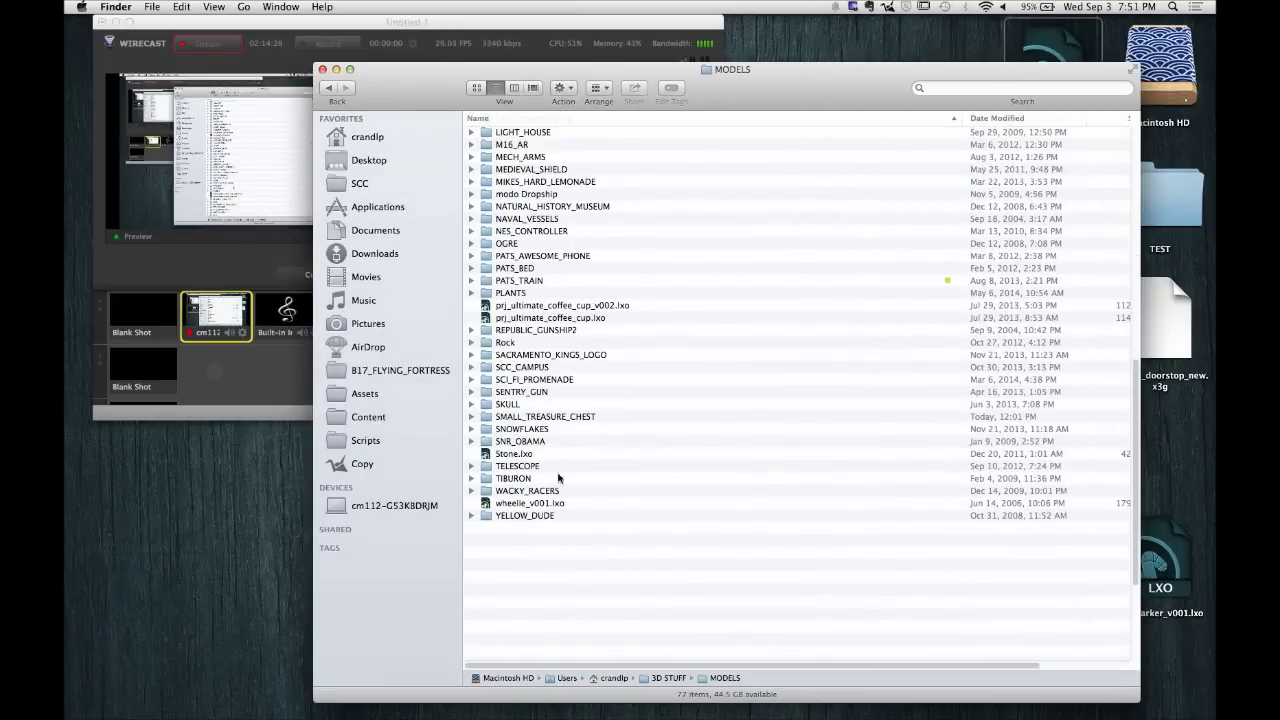
pyautogui.doubleClick(536, 282)
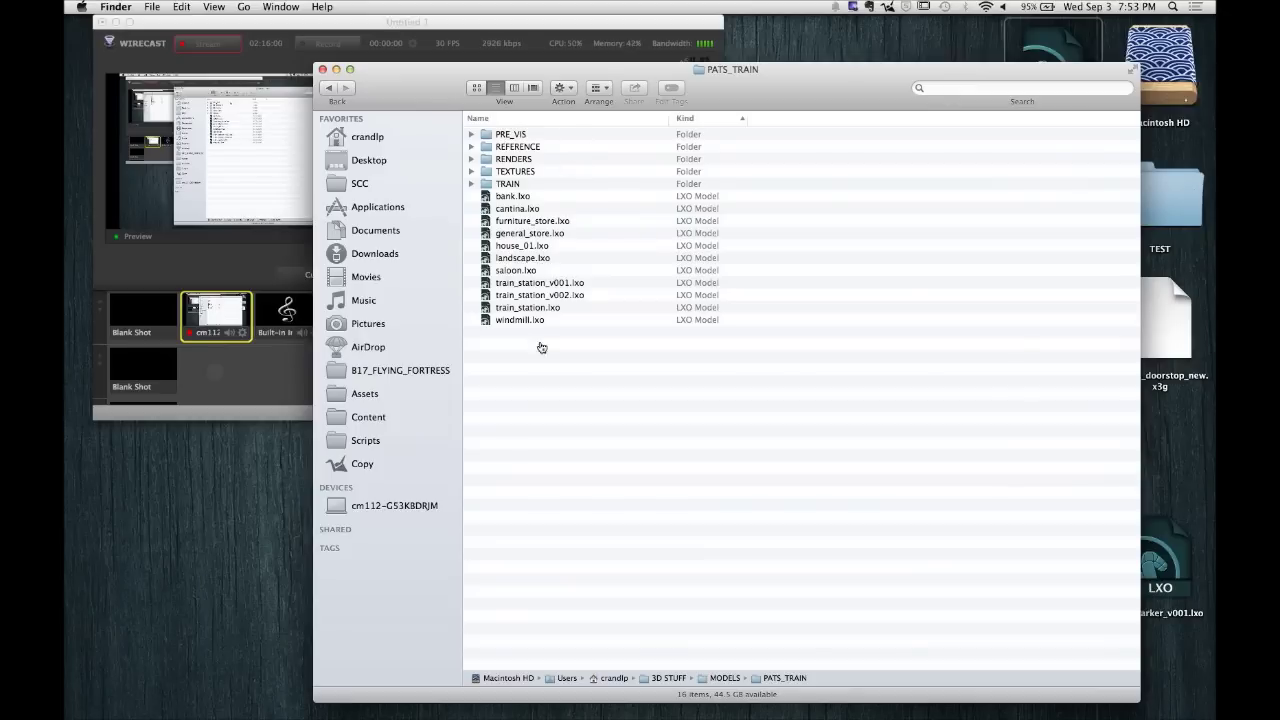
# Switch back to MODO with the saved teapot scene and change to the Render layout.
pyautogui.press('super+Tab')
pyautogui.click(689, 386)
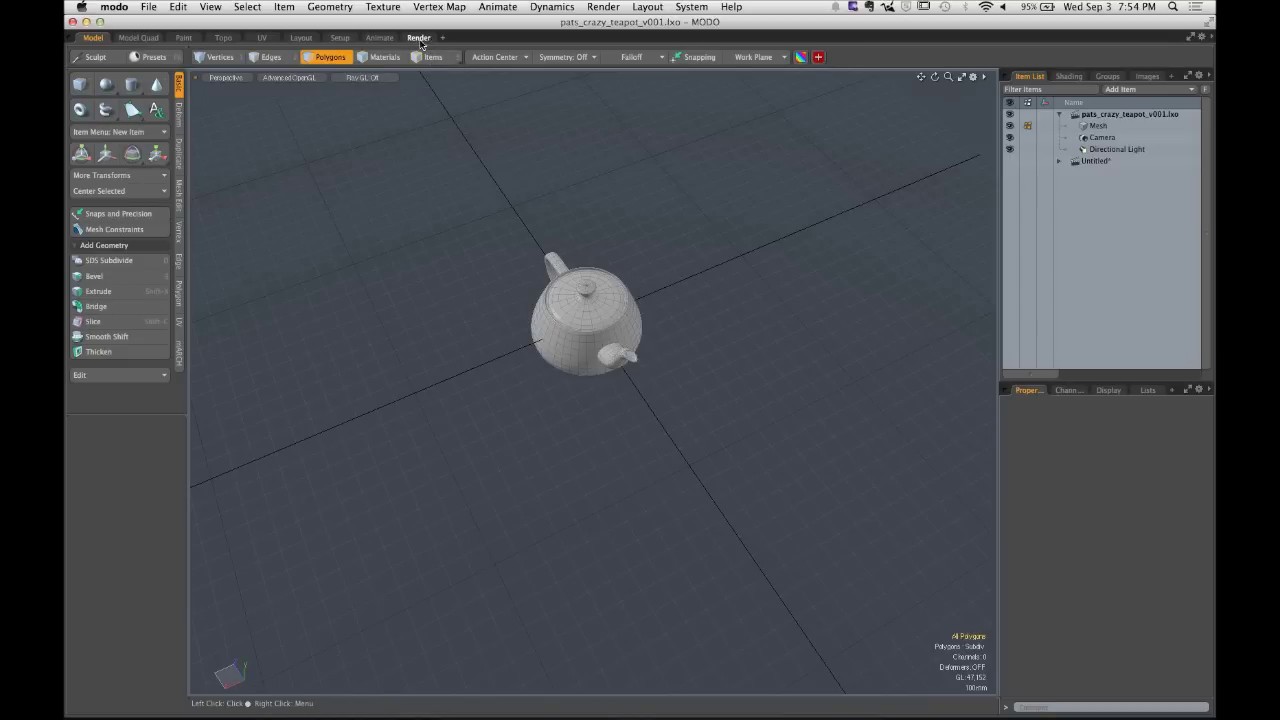
pyautogui.press('ctrl')
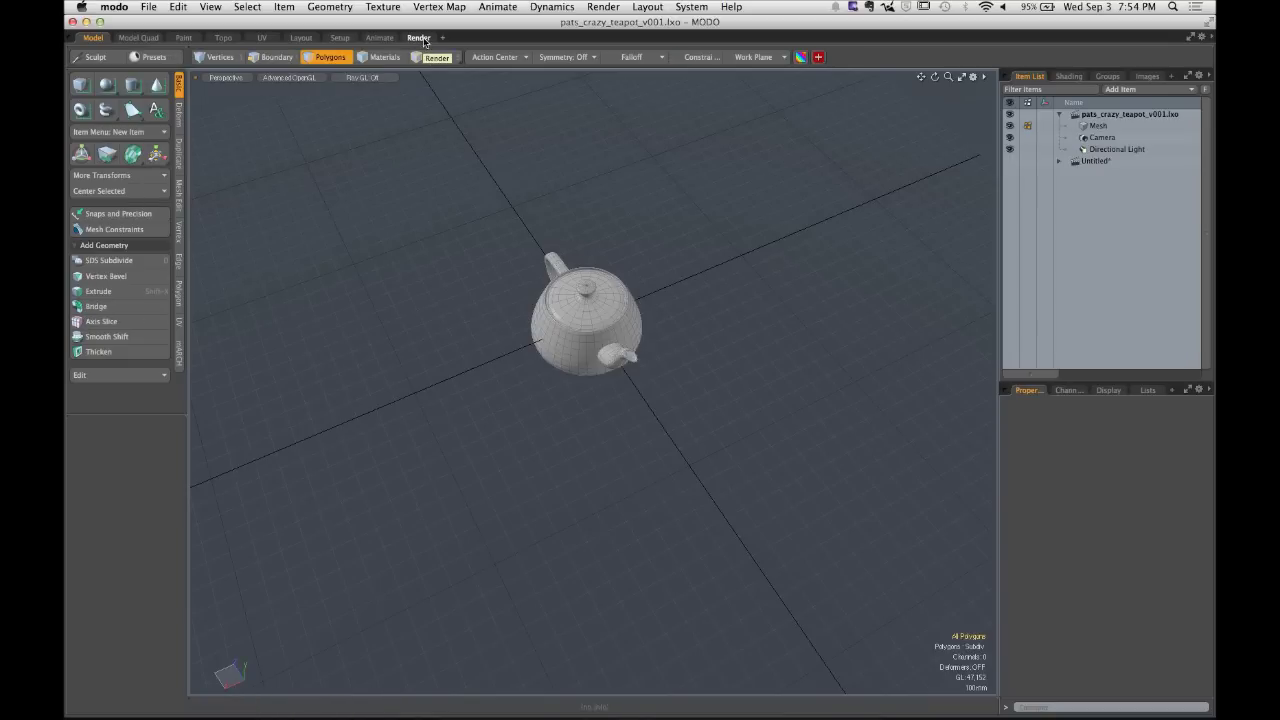
pyautogui.click(425, 42)
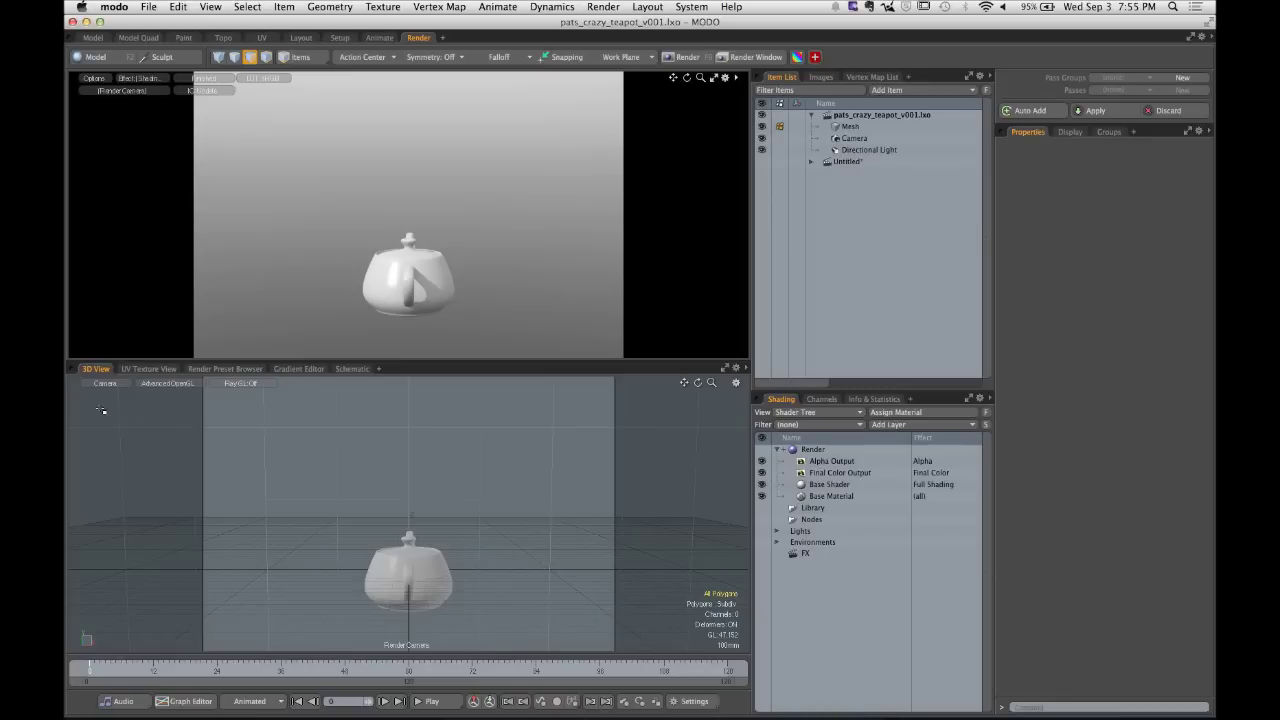
# Orbit and zoom the camera view to frame the teapot large from the side, with spout and handle both visible.
pyautogui.press('x')
pyautogui.press('x')
pyautogui.press('x')
pyautogui.press('x')
pyautogui.keyDown('alt'); pyautogui.moveTo(363, 489); pyautogui.dragTo(449, 528); pyautogui.keyUp('alt')
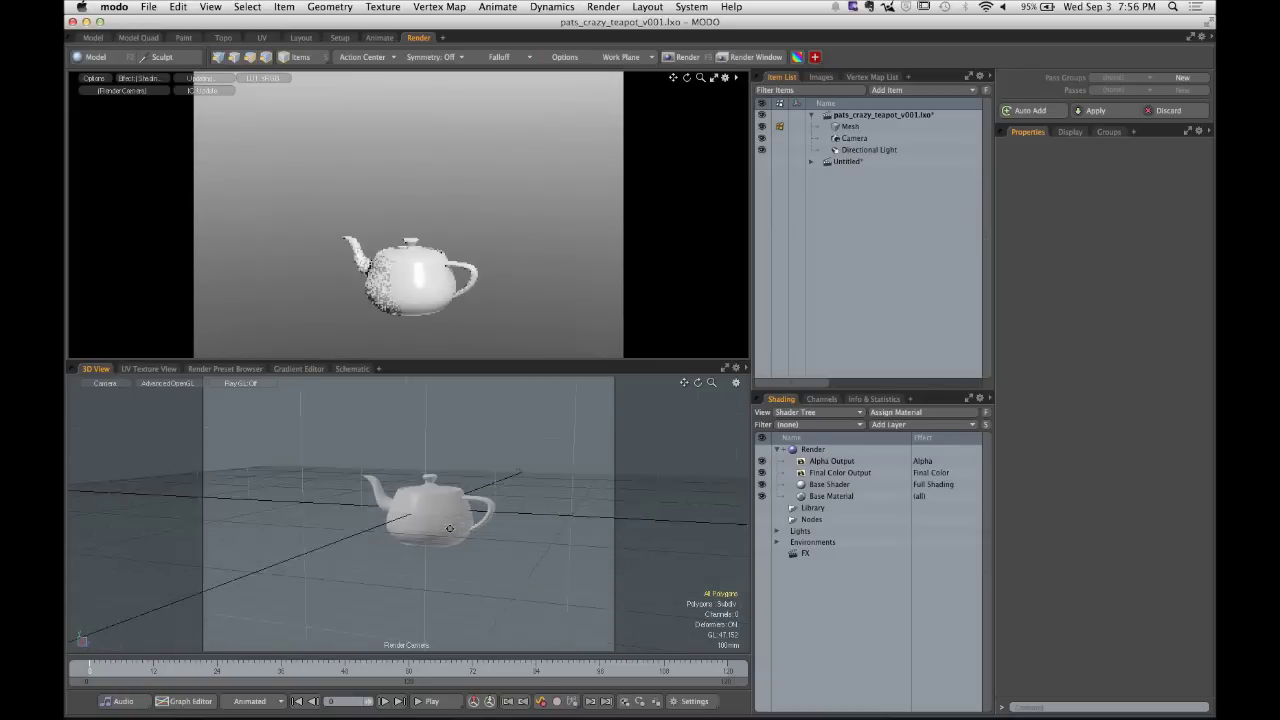
pyautogui.scroll(10, 449, 528)
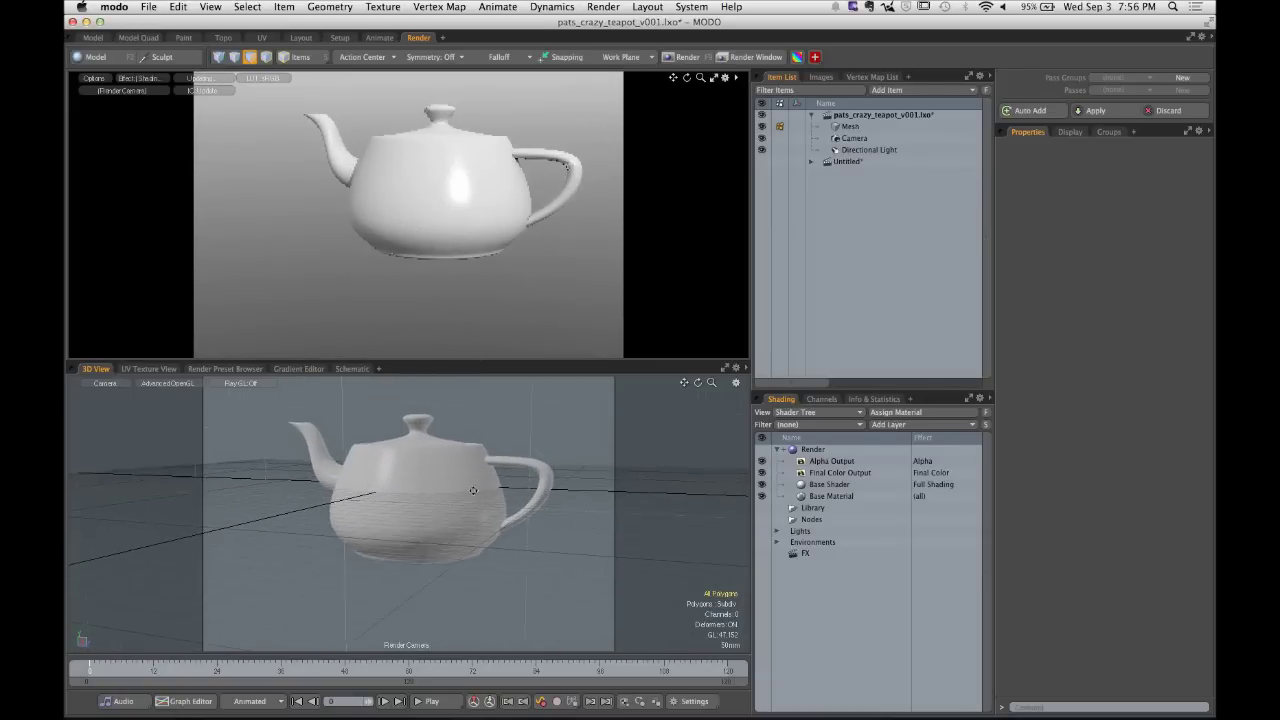
pyautogui.scroll(6, 473, 490)
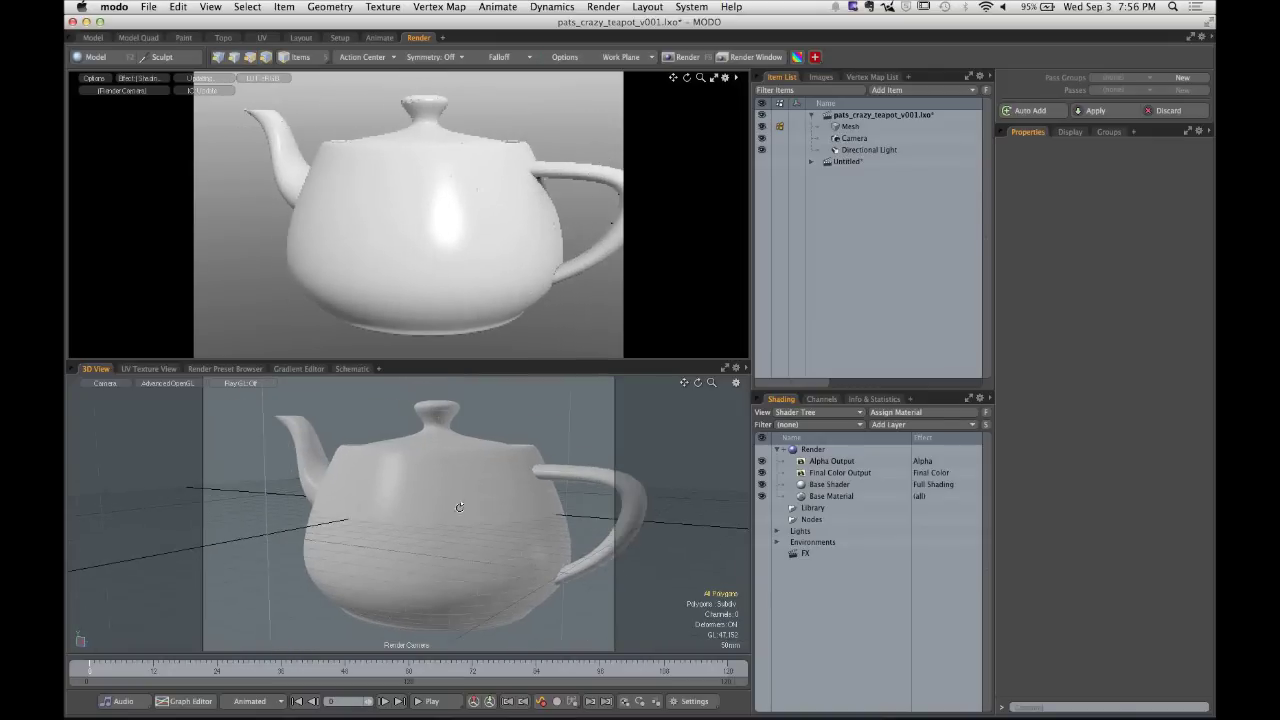
pyautogui.keyDown('alt'); pyautogui.moveTo(459, 507); pyautogui.dragTo(440, 507); pyautogui.keyUp('alt')
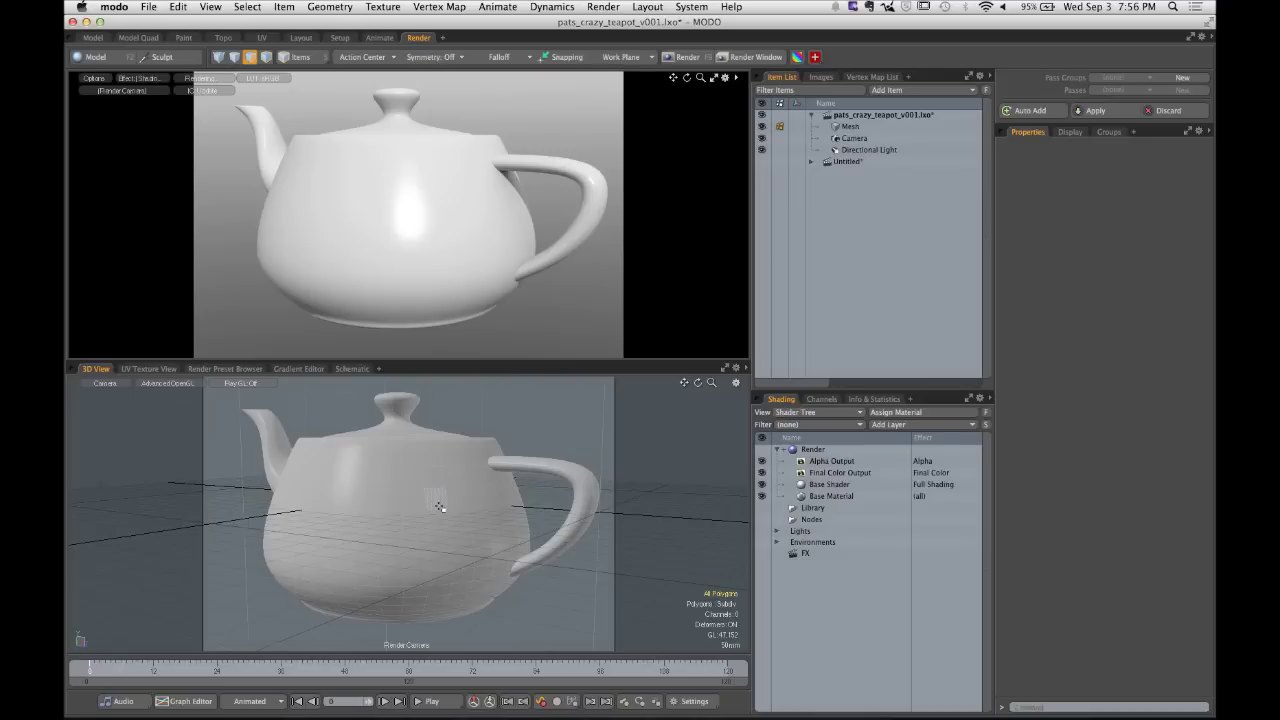
# Switch the 3D viewport from the camera to Perspective, check its item visibility options, and show the teapot and camera together.
pyautogui.click(110, 383)
pyautogui.click(112, 375)
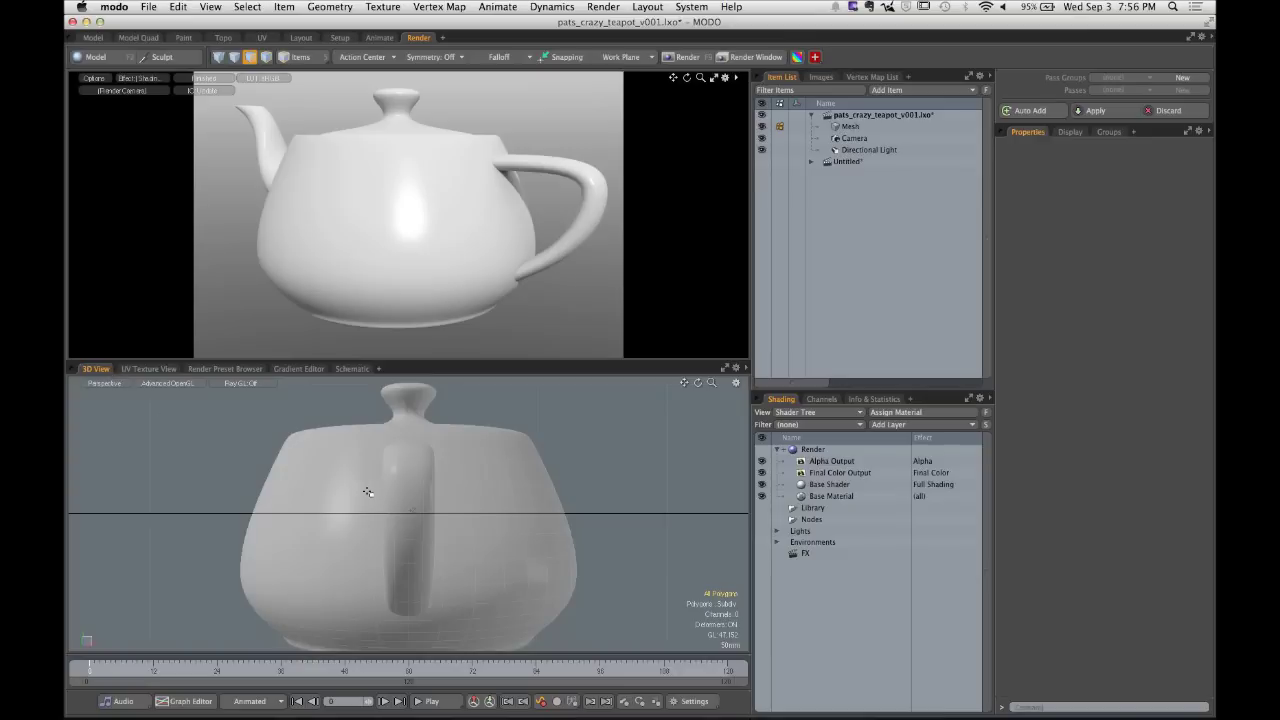
pyautogui.keyDown('alt'); pyautogui.moveTo(391, 500); pyautogui.dragTo(420, 508); pyautogui.keyUp('alt')
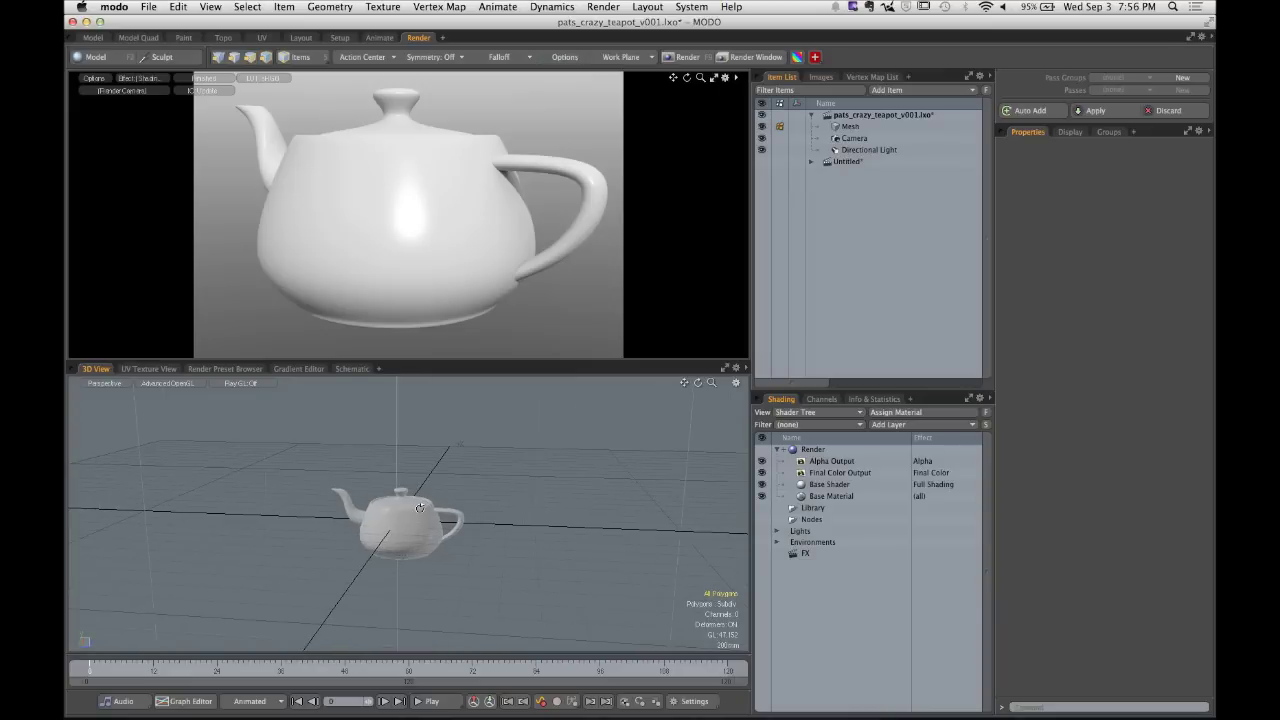
pyautogui.press('3')
pyautogui.press('o')
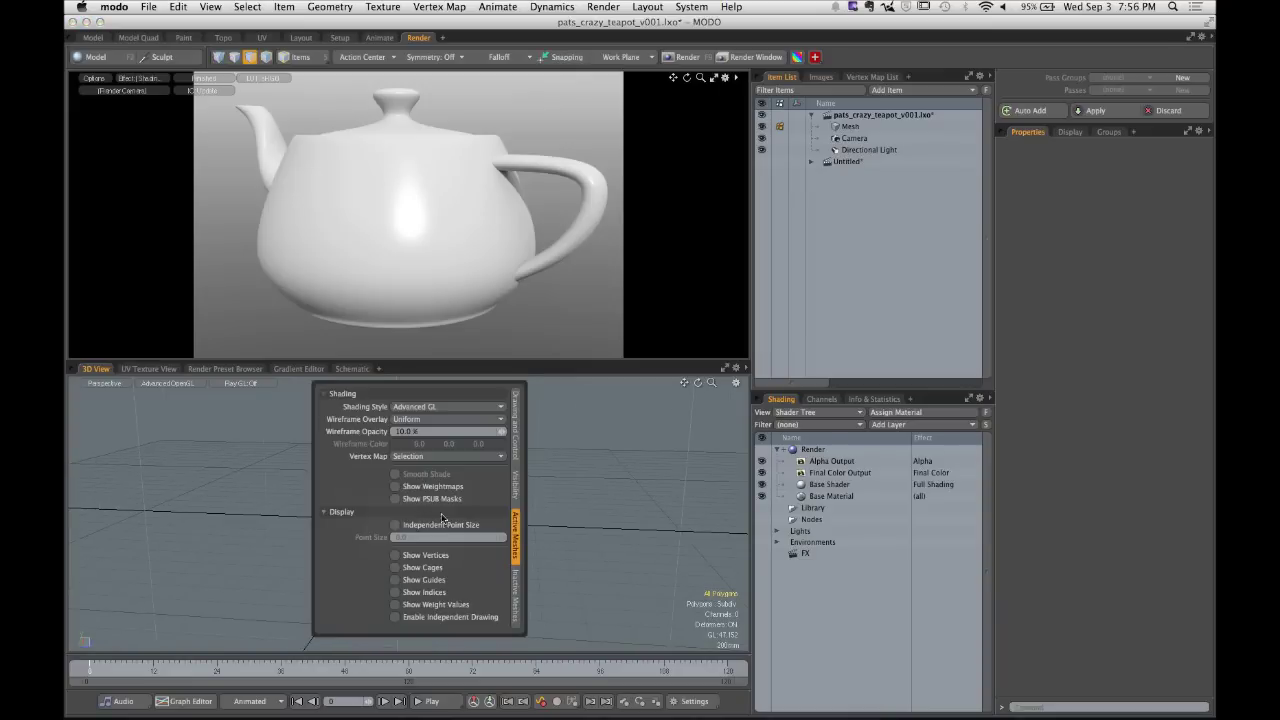
pyautogui.click(515, 487)
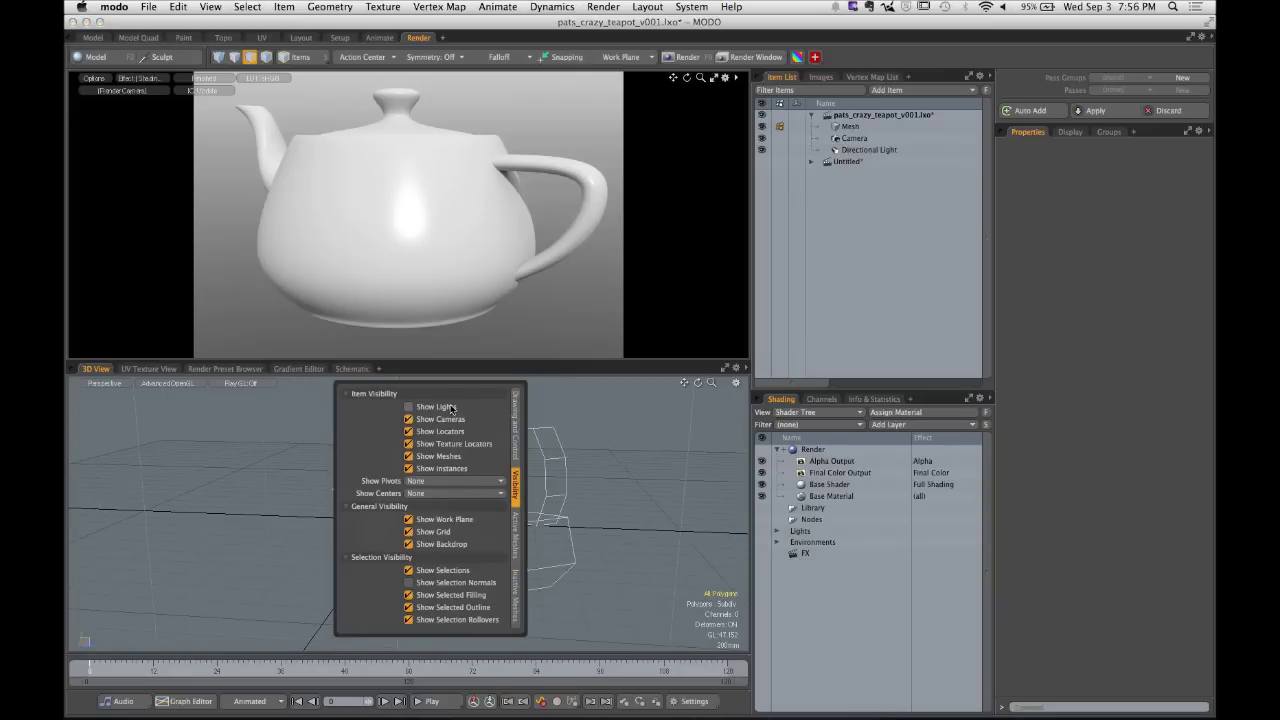
pyautogui.scroll(-5, 582, 453)
pyautogui.keyDown('alt'); pyautogui.moveTo(570, 475); pyautogui.dragTo(541, 410); pyautogui.keyUp('alt')
pyautogui.press('3')
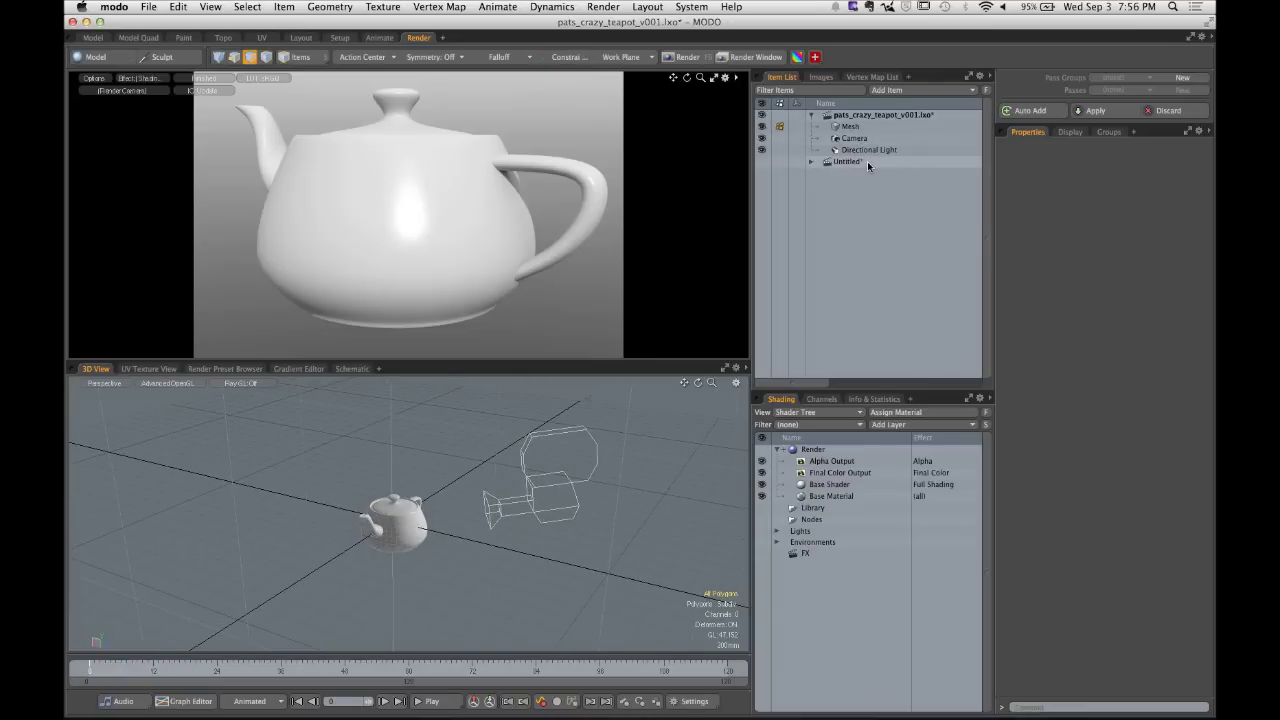
pyautogui.keyDown('alt'); pyautogui.moveTo(482, 442); pyautogui.dragTo(514, 483); pyautogui.keyUp('alt')
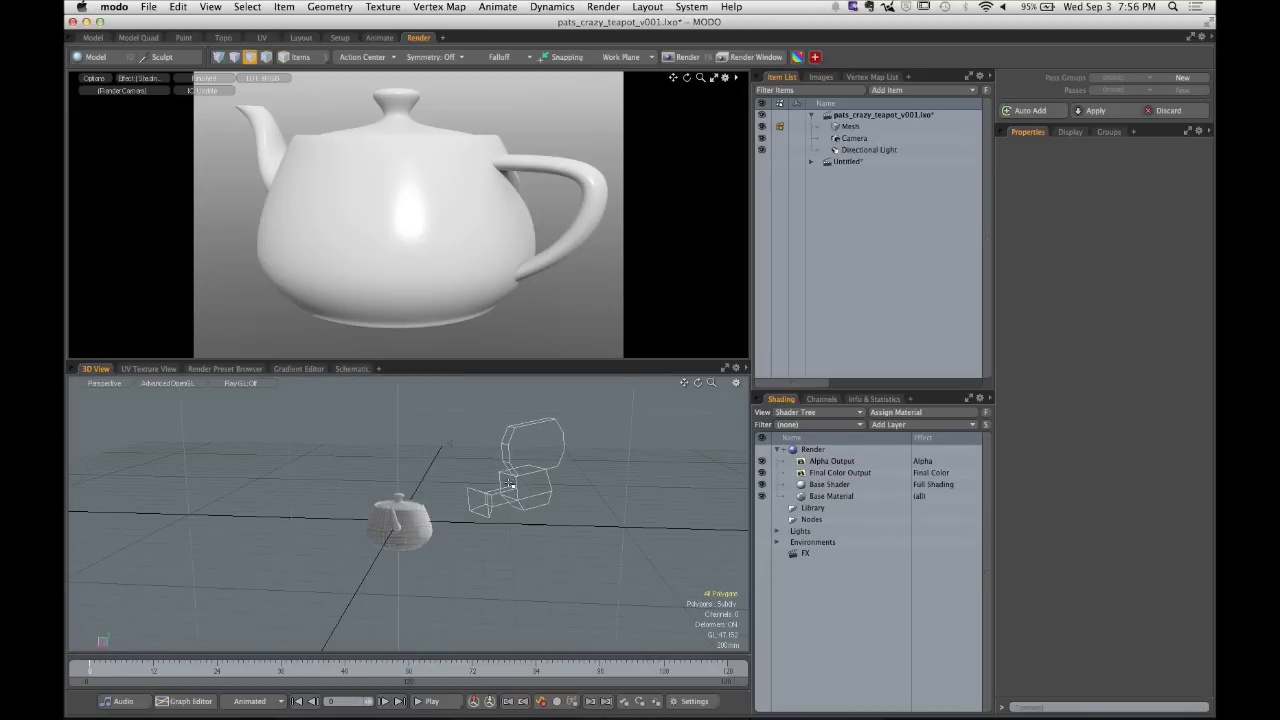
# Try adjusting the selected camera with the Transform tool, undo the change, and deselect the camera.
pyautogui.click(517, 483)
pyautogui.press('y')
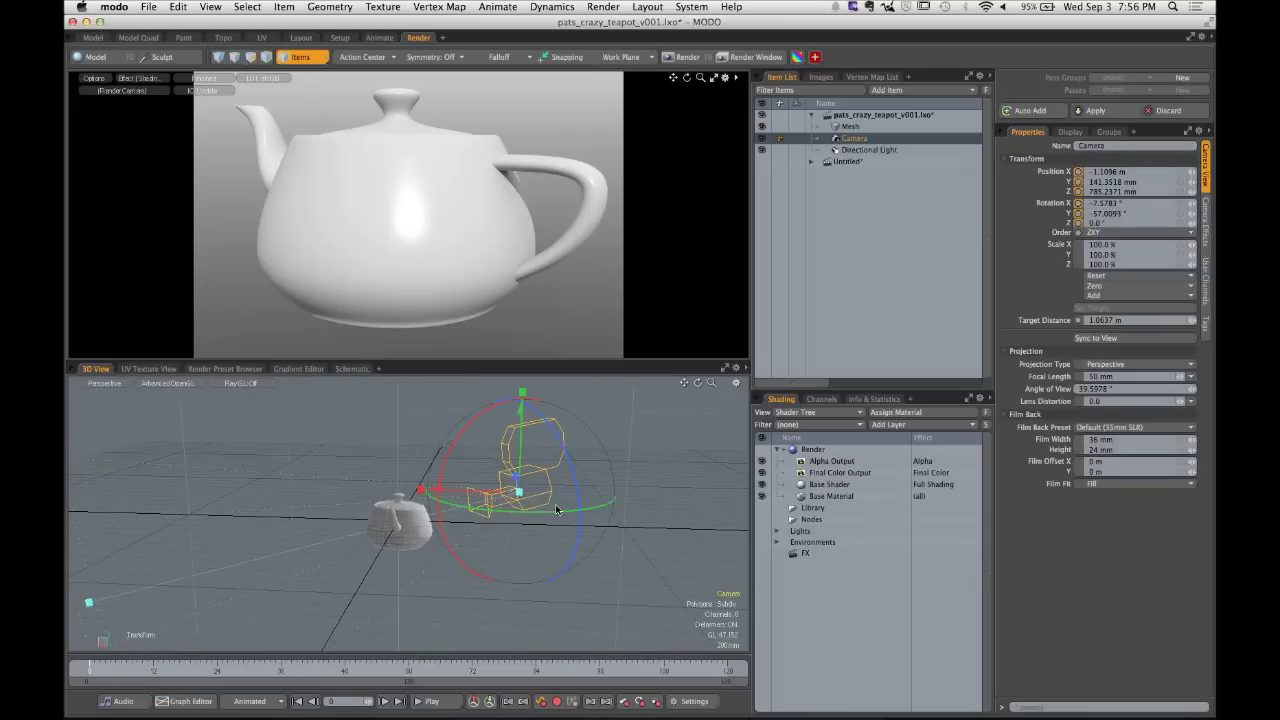
pyautogui.keyDown('alt'); pyautogui.moveTo(523, 493); pyautogui.dragTo(511, 491); pyautogui.keyUp('alt')
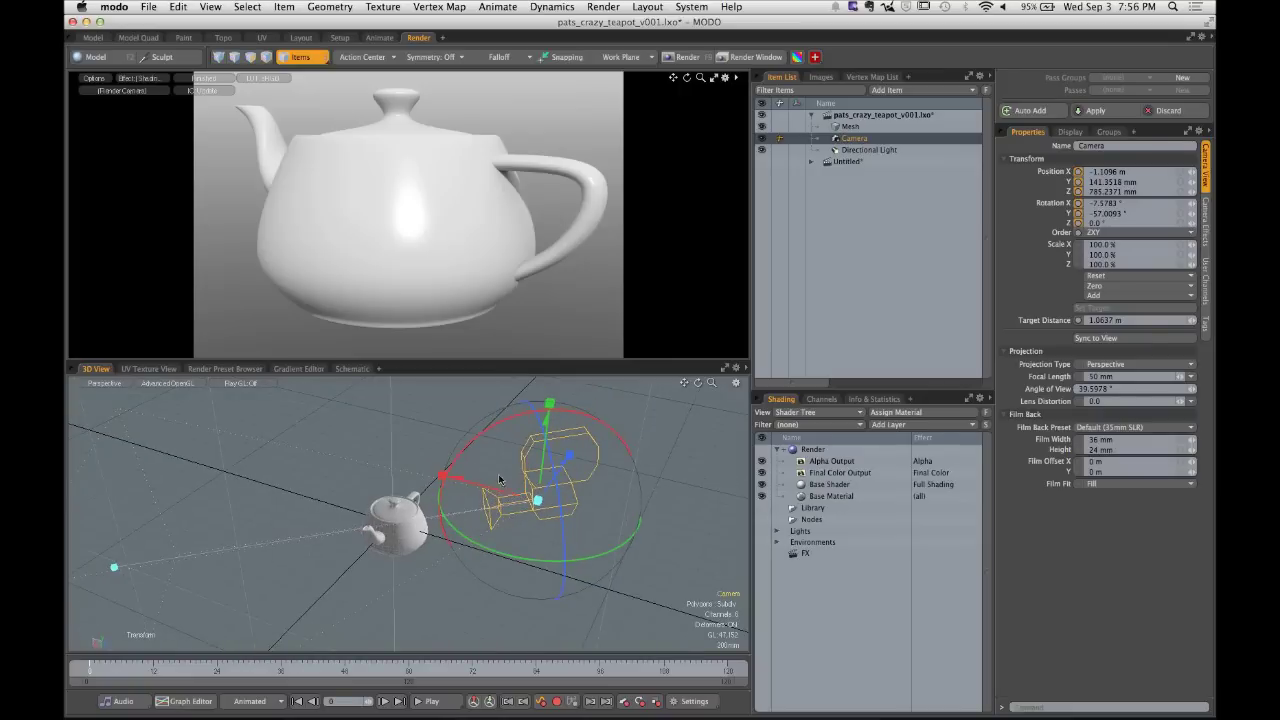
pyautogui.moveTo(496, 439); pyautogui.dragTo(476, 456)
pyautogui.press('super+z')
pyautogui.click(441, 413)
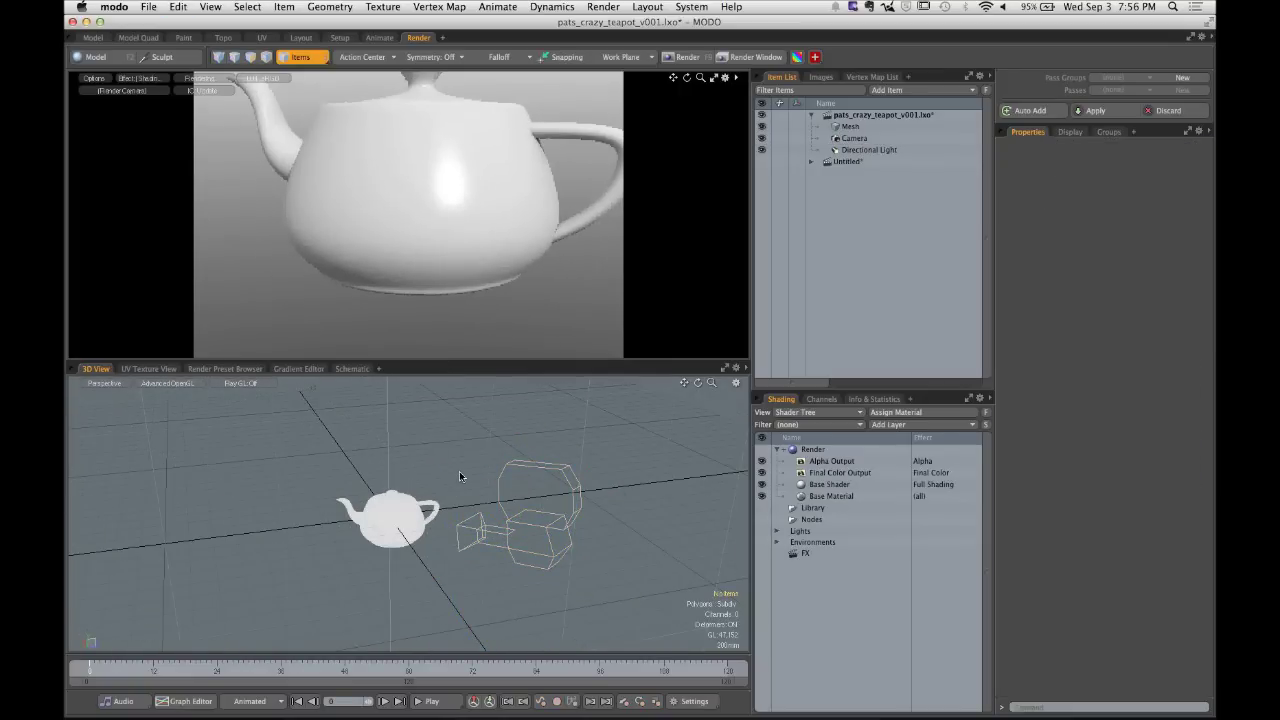
# Orbit and zoom the camera in the render preview until the whole teapot, including spout and handle, fits the frame.
pyautogui.keyDown('alt'); pyautogui.moveTo(451, 495); pyautogui.dragTo(476, 489); pyautogui.keyUp('alt')
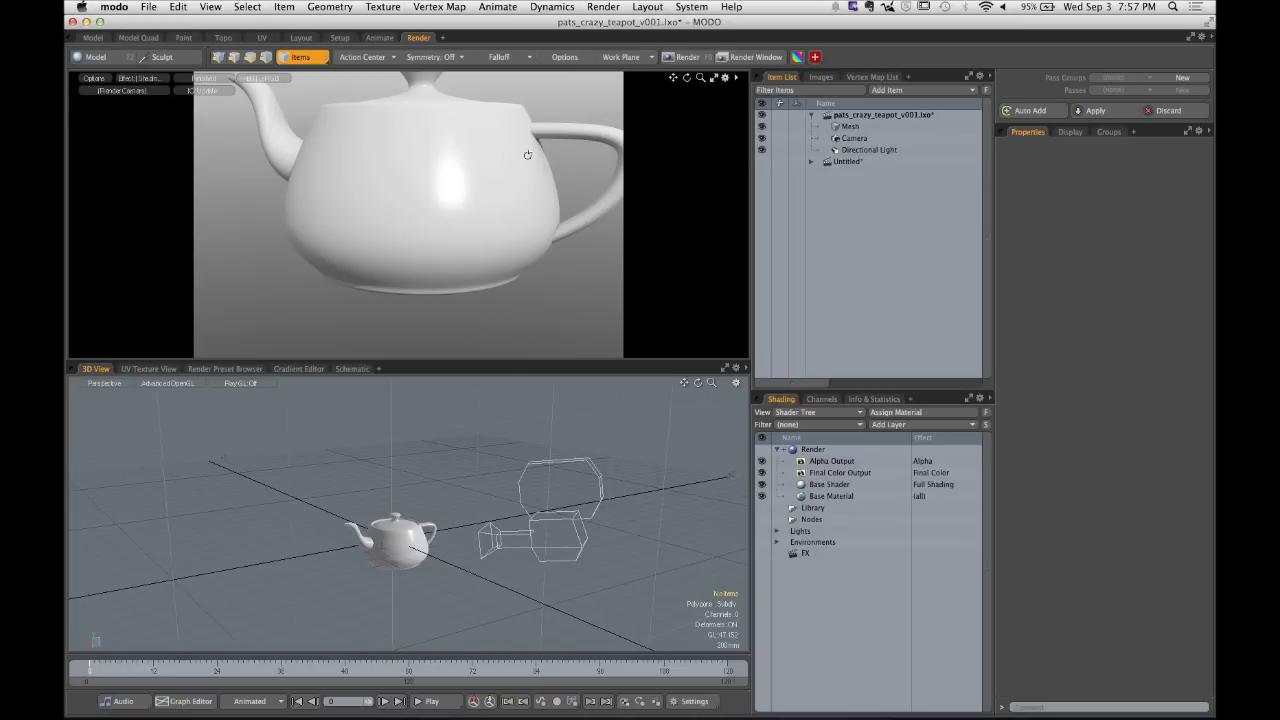
pyautogui.scroll(2, 510, 177)
pyautogui.scroll(3, 505, 185)
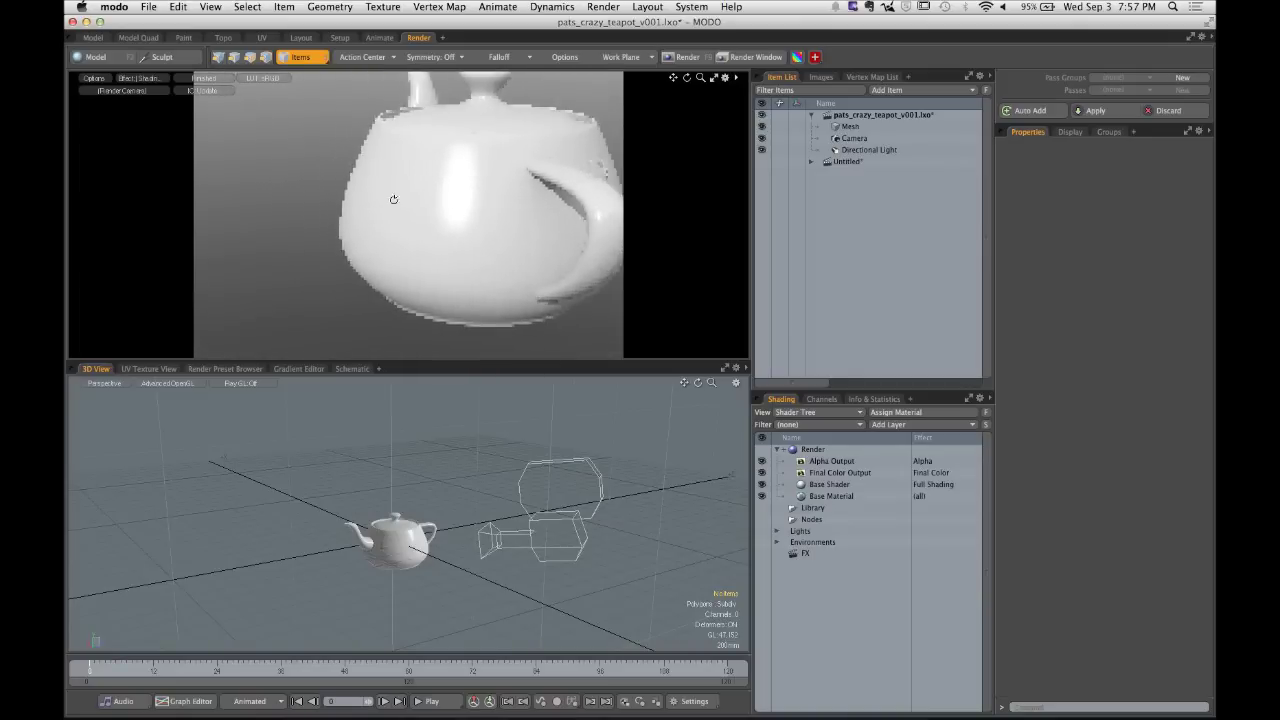
pyautogui.keyDown('alt'); pyautogui.moveTo(473, 203); pyautogui.dragTo(680, 194); pyautogui.keyUp('alt')
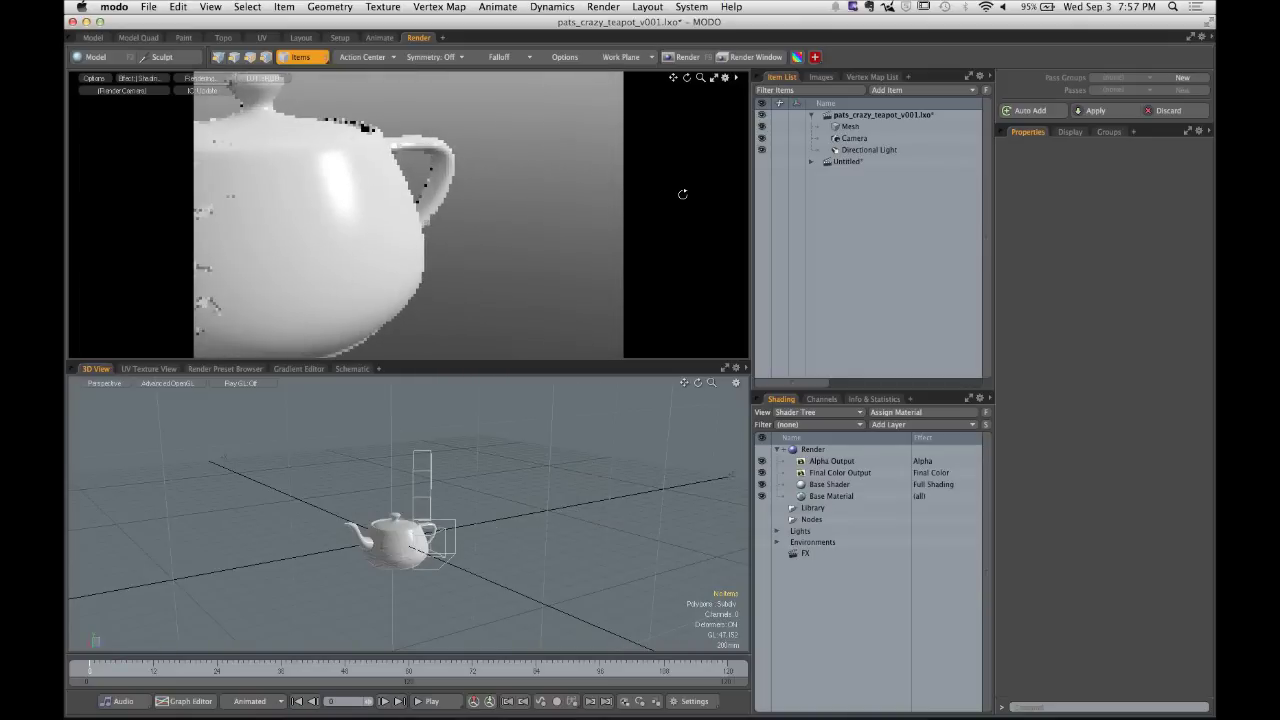
pyautogui.scroll(2, 446, 223)
pyautogui.keyDown('alt'); pyautogui.moveTo(479, 213); pyautogui.dragTo(339, 213); pyautogui.keyUp('alt')
pyautogui.scroll(4, 340, 214)
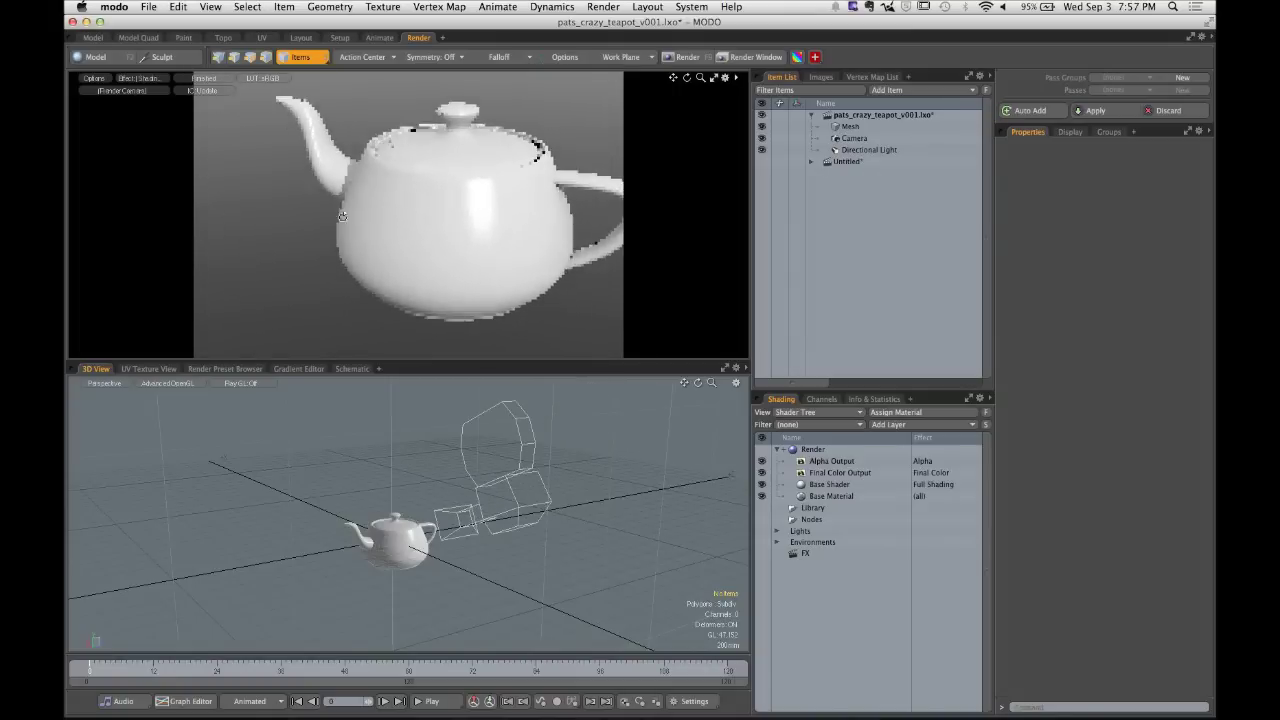
pyautogui.keyDown('alt'); pyautogui.moveTo(342, 215); pyautogui.dragTo(414, 217); pyautogui.keyUp('alt')
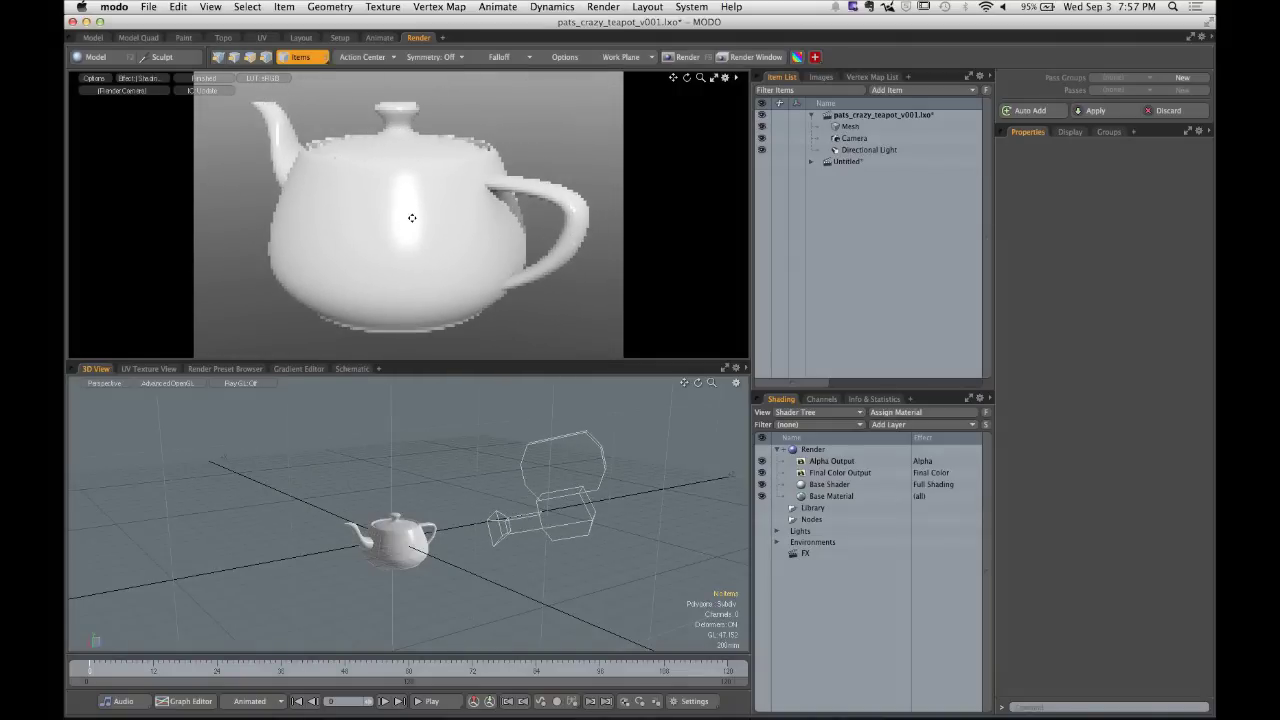
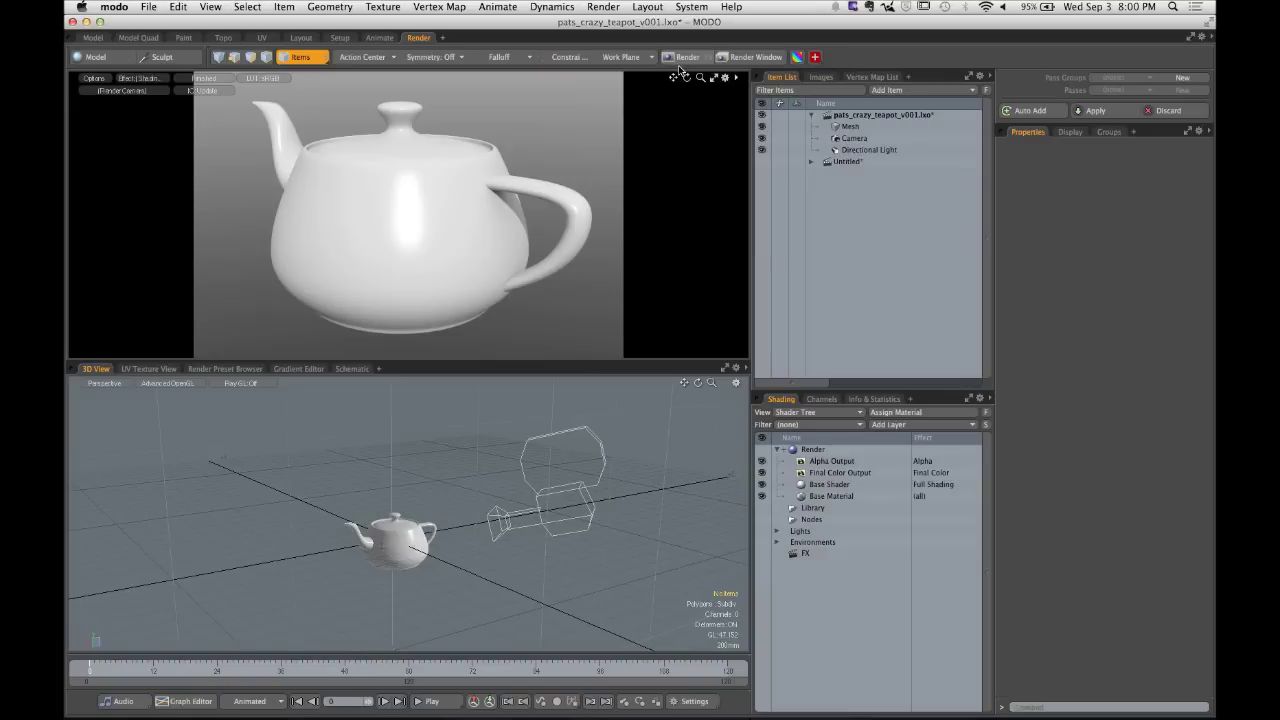
# Render the teapot scene and close the render window.
pyautogui.click(680, 58)
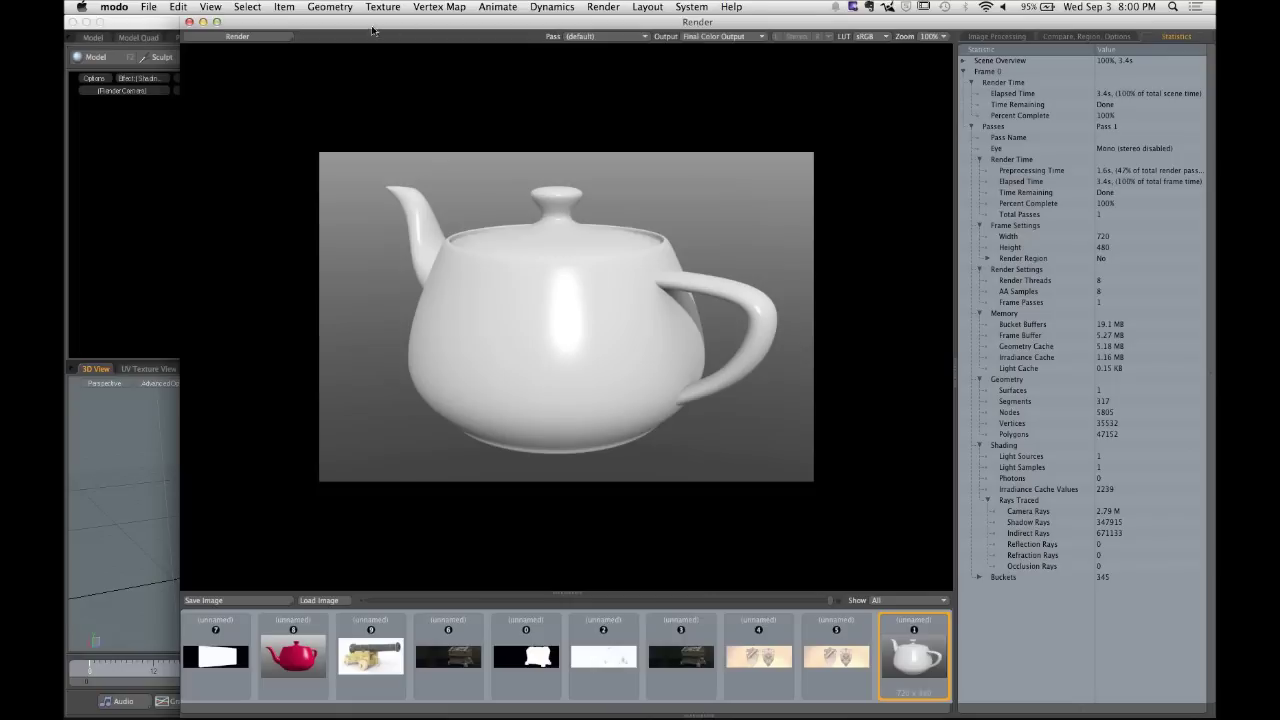
pyautogui.click(189, 21)
# Open the scene canon_v002.lxo from the CANON folder inside MODELS.
pyautogui.click(148, 7)
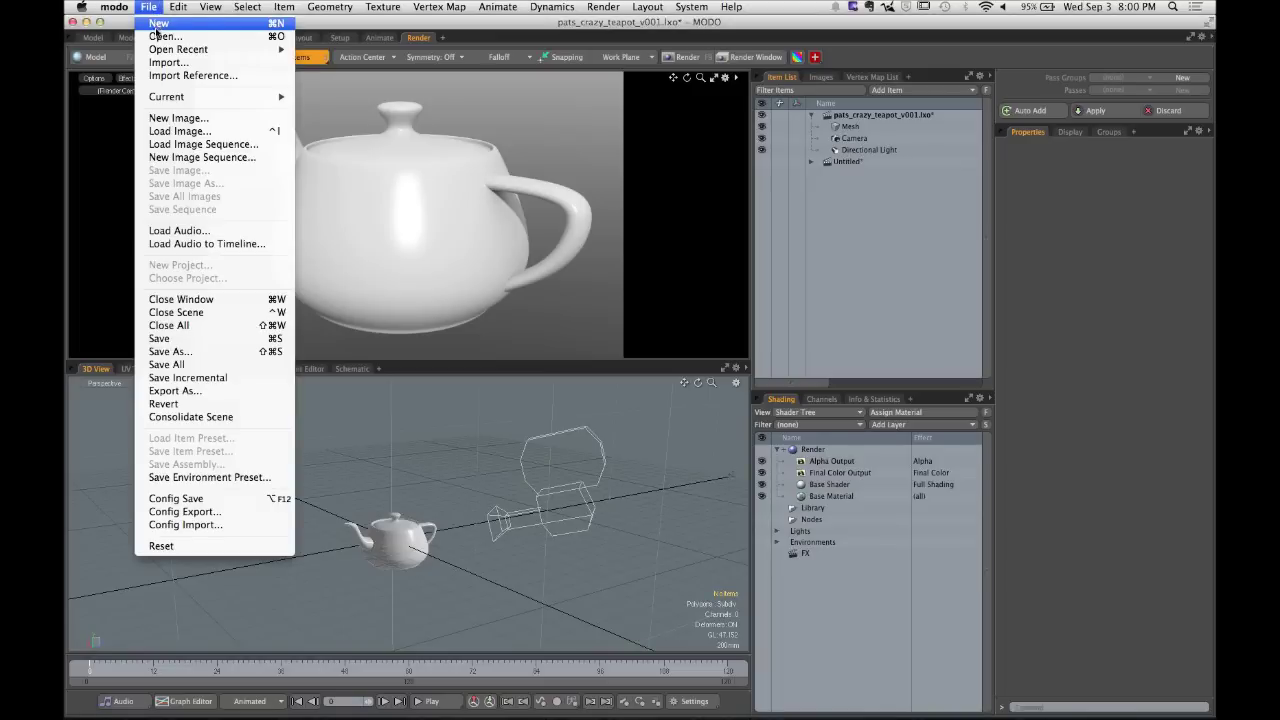
pyautogui.click(283, 33)
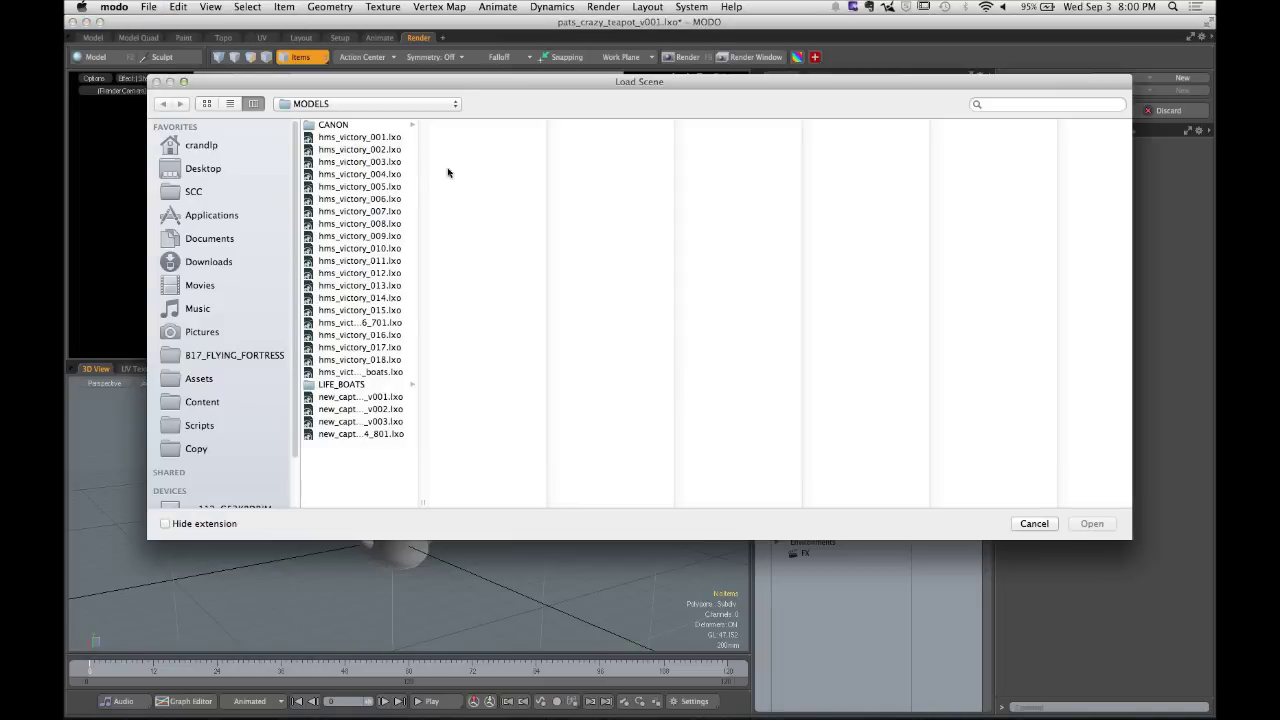
pyautogui.click(392, 125)
pyautogui.click(462, 137)
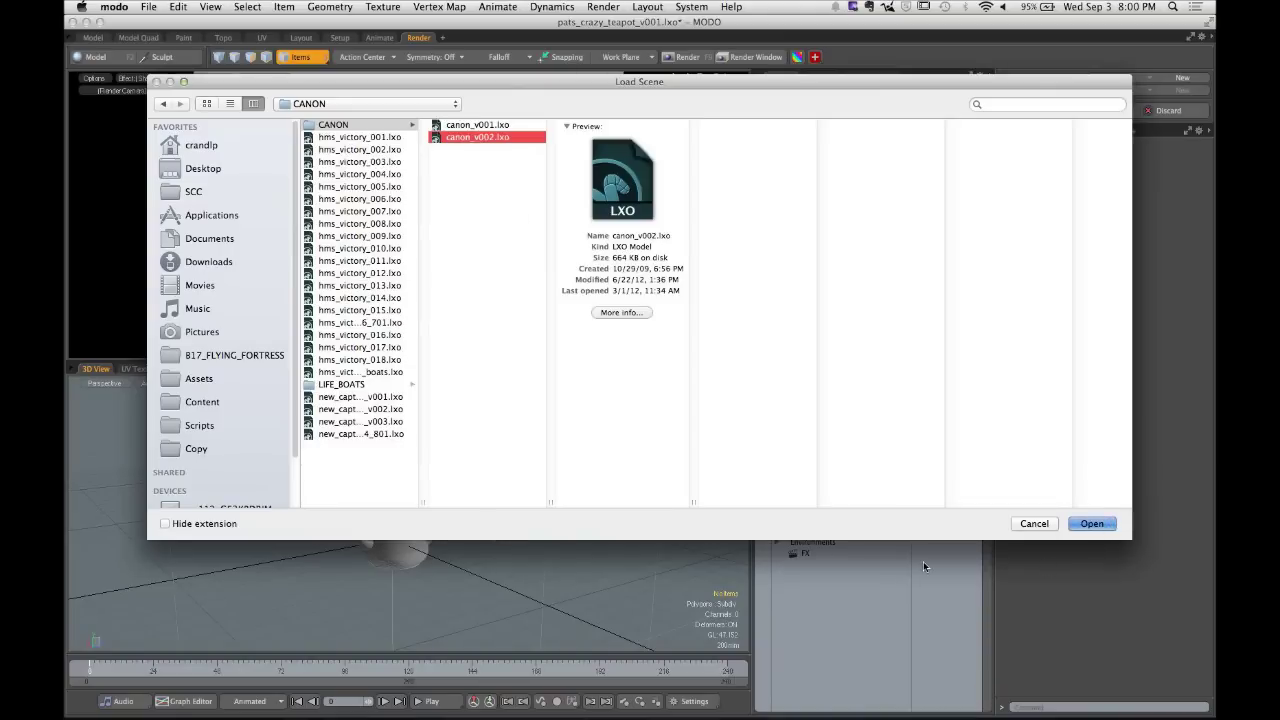
pyautogui.press('Return')
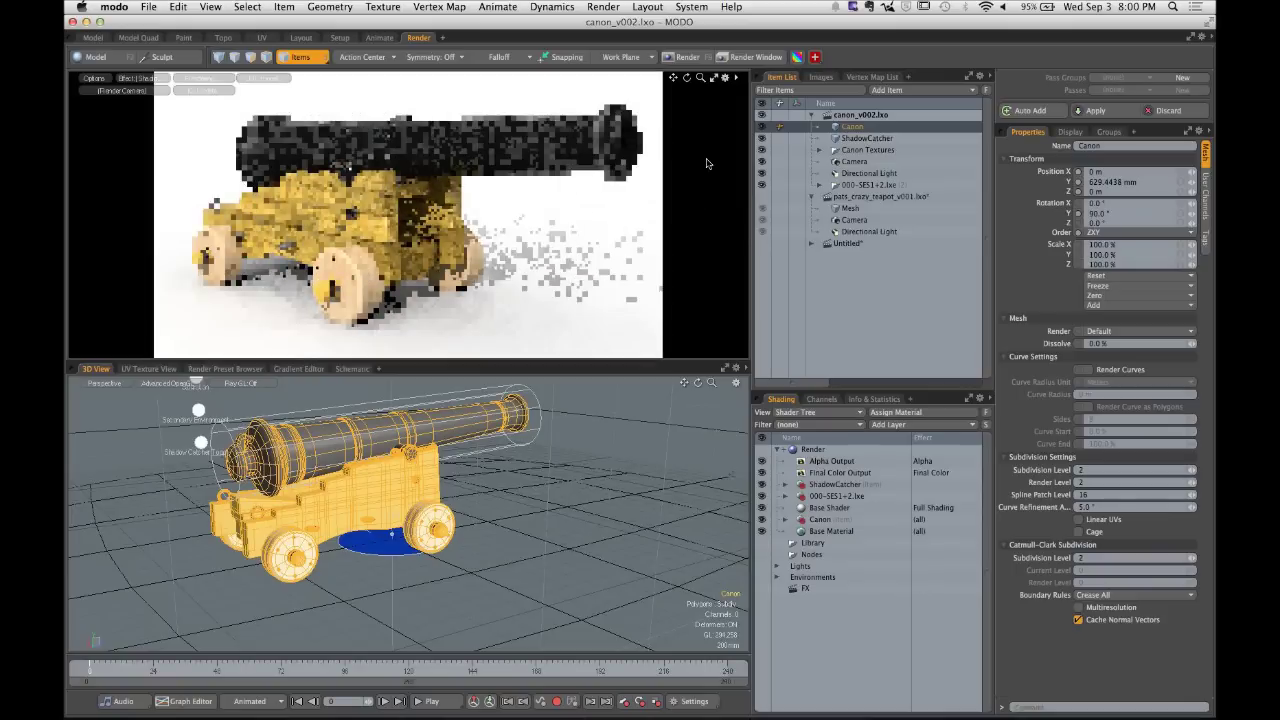
# Render the cannon scene and examine the render window's comparison, region and image processing settings.
pyautogui.click(686, 57)
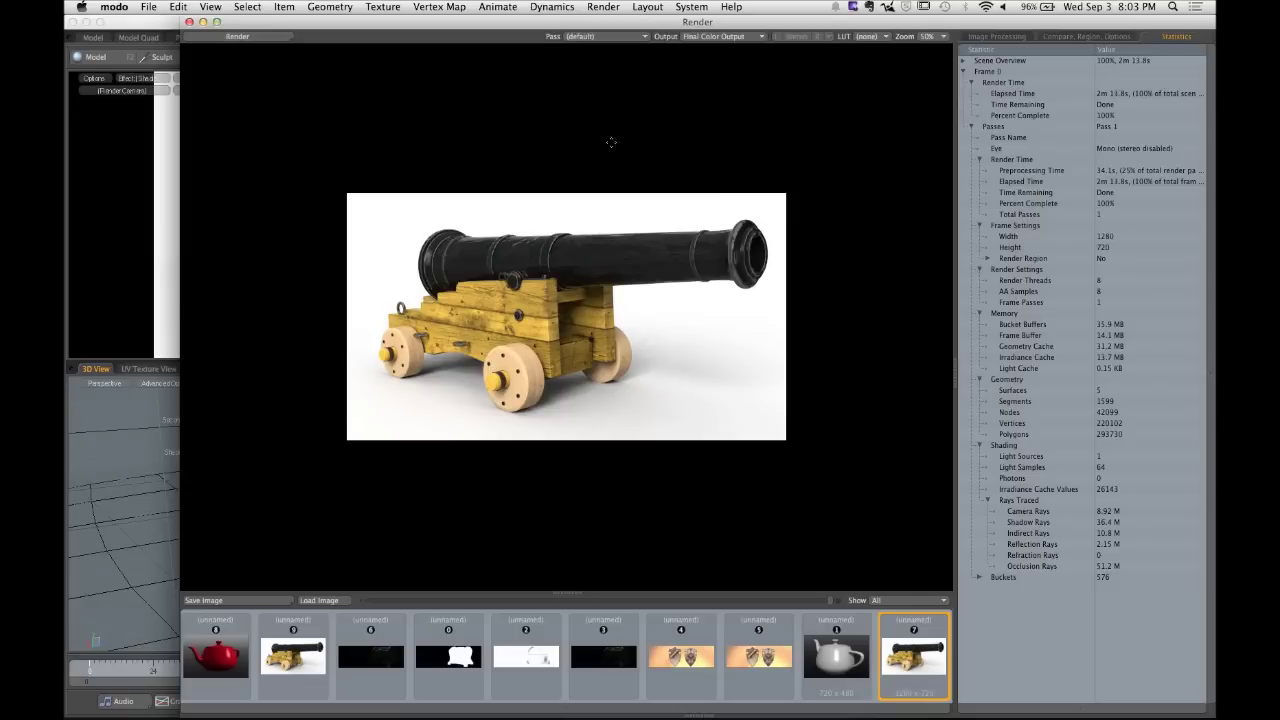
pyautogui.moveTo(1145, 23); pyautogui.dragTo(1088, 27)
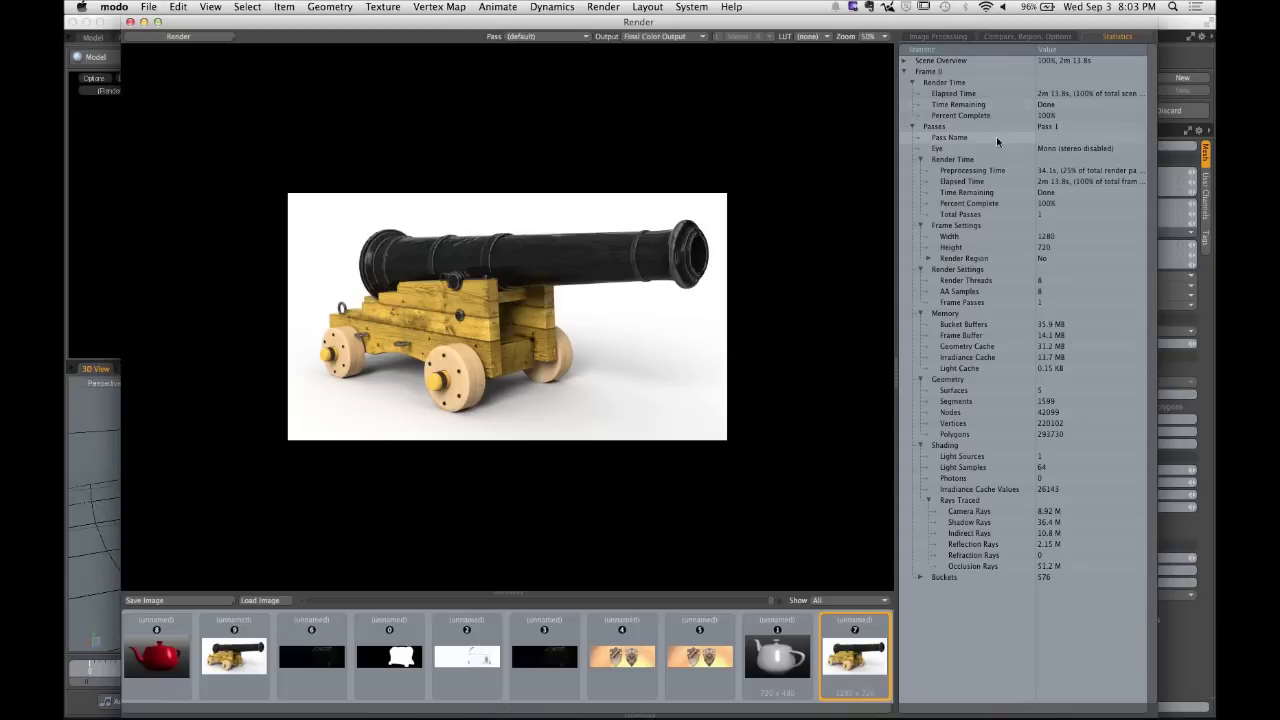
pyautogui.click(1003, 38)
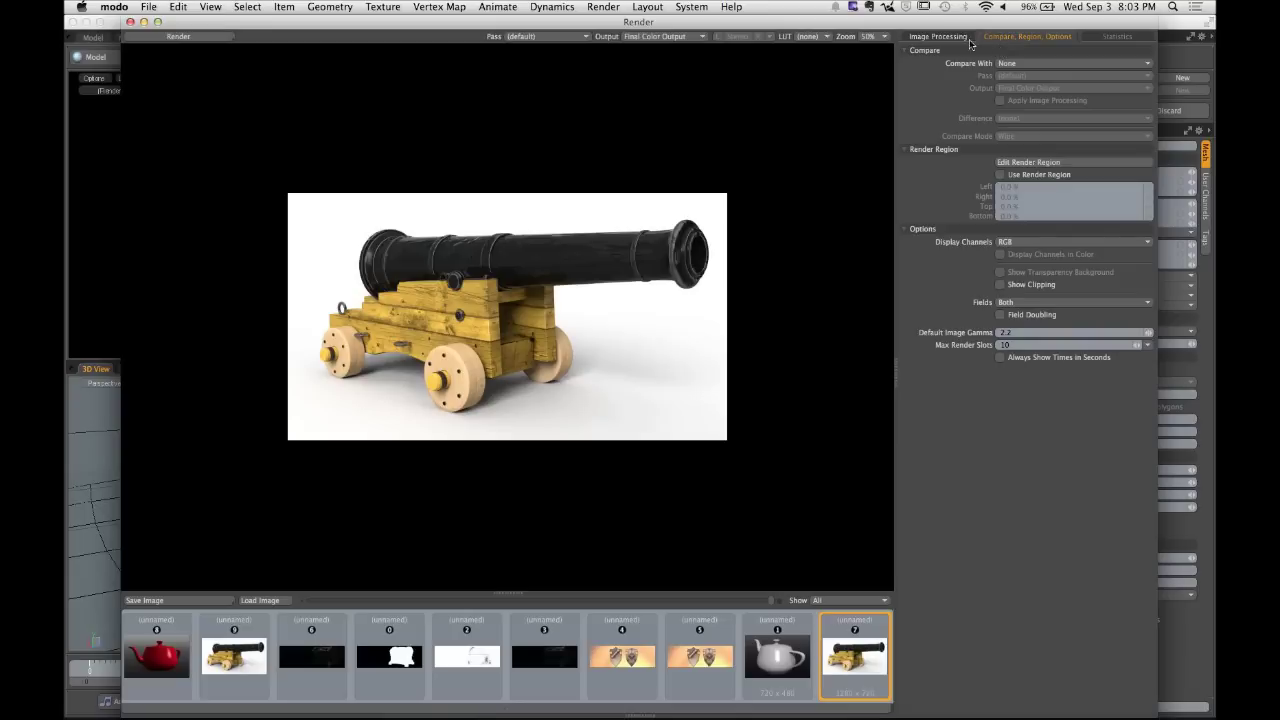
pyautogui.click(962, 38)
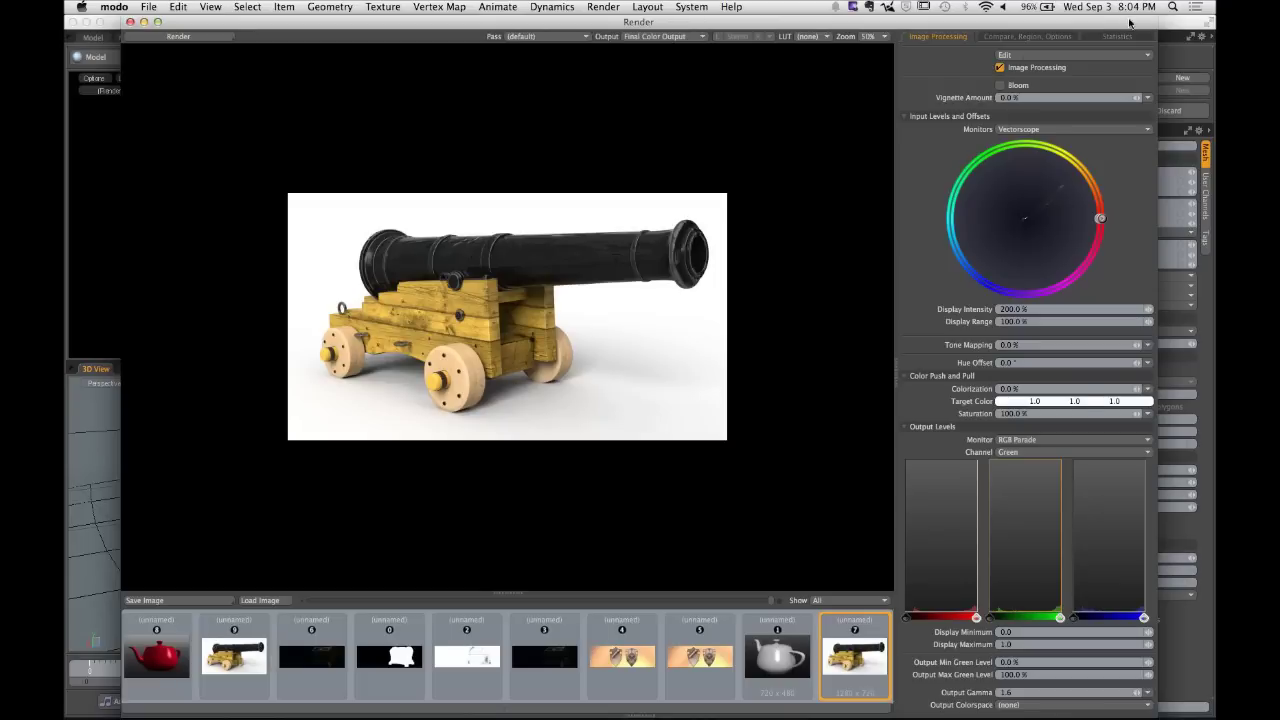
# Minimize the render window, collapse the Render group in the Shader Tree, and inspect the Render item's frame width setting.
pyautogui.press('super+m')
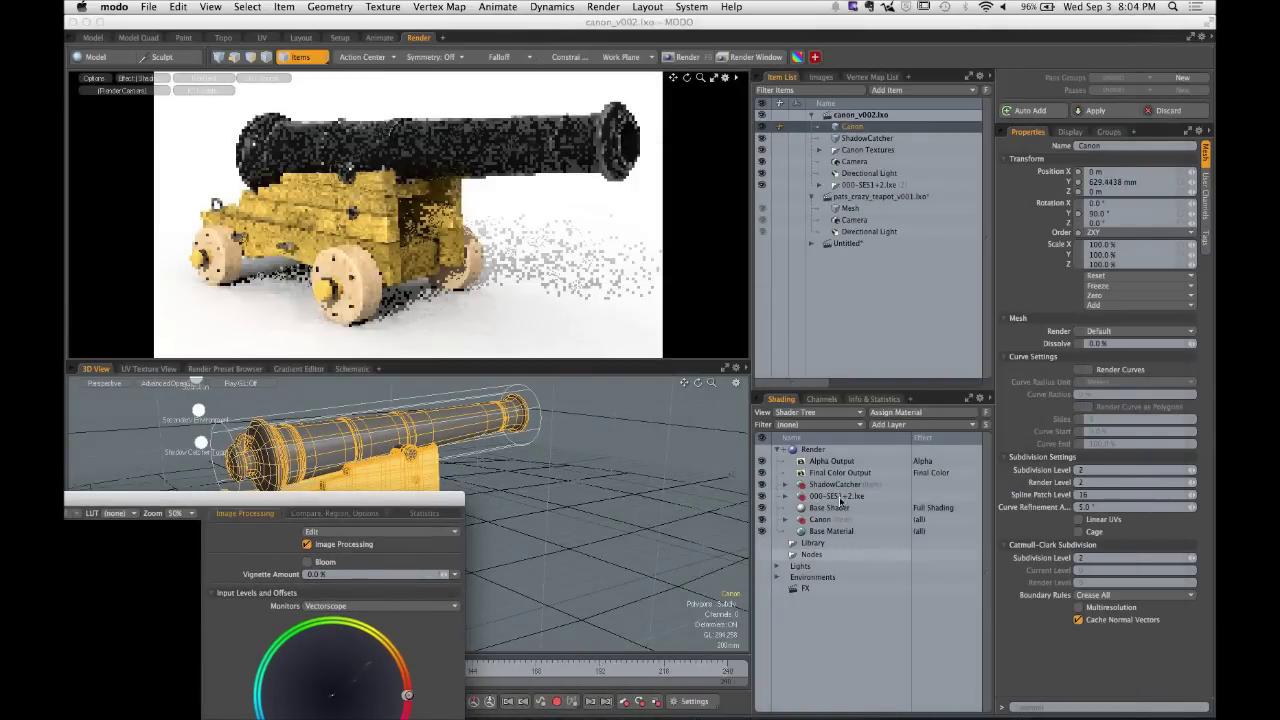
pyautogui.click(778, 451)
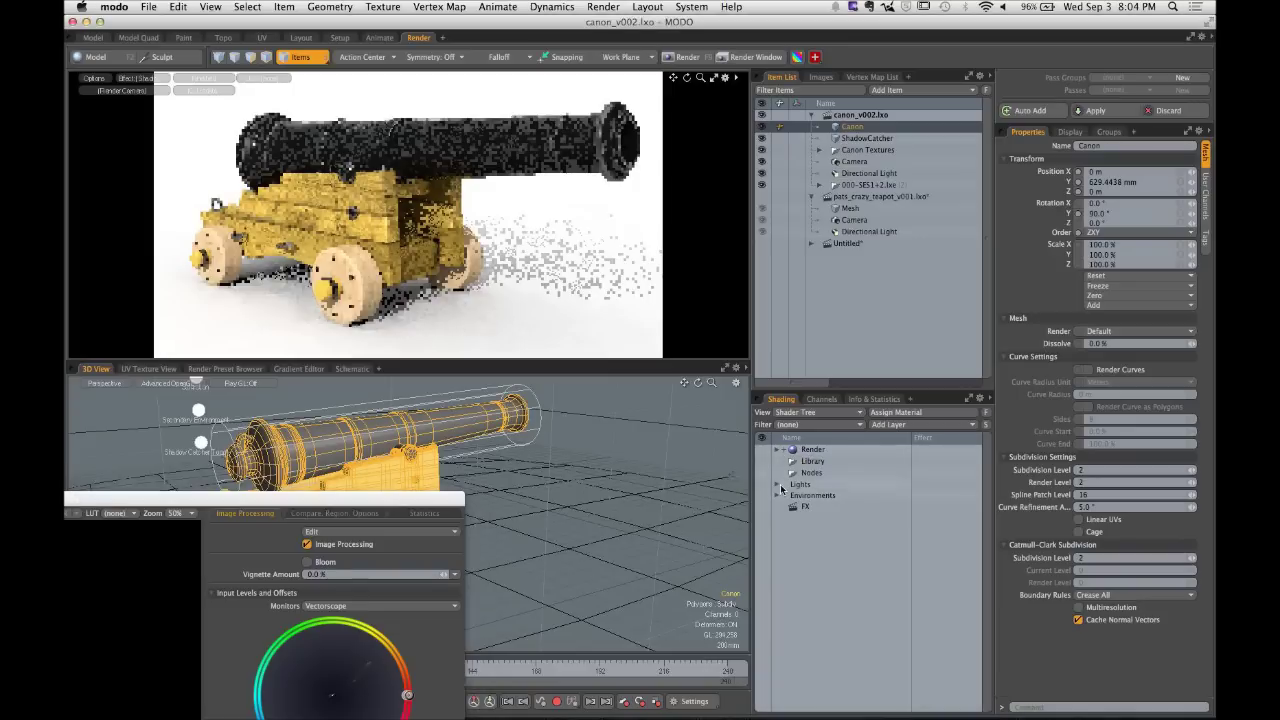
pyautogui.click(820, 451)
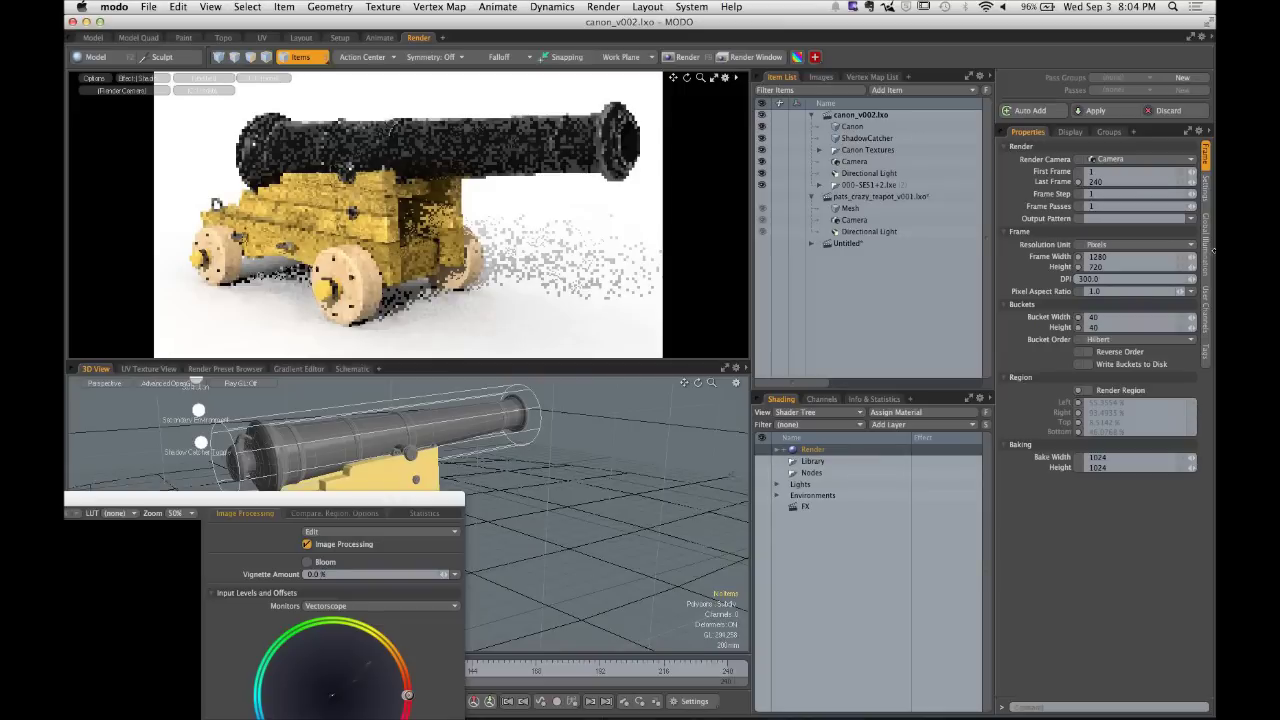
pyautogui.click(1096, 259)
pyautogui.press('Return')
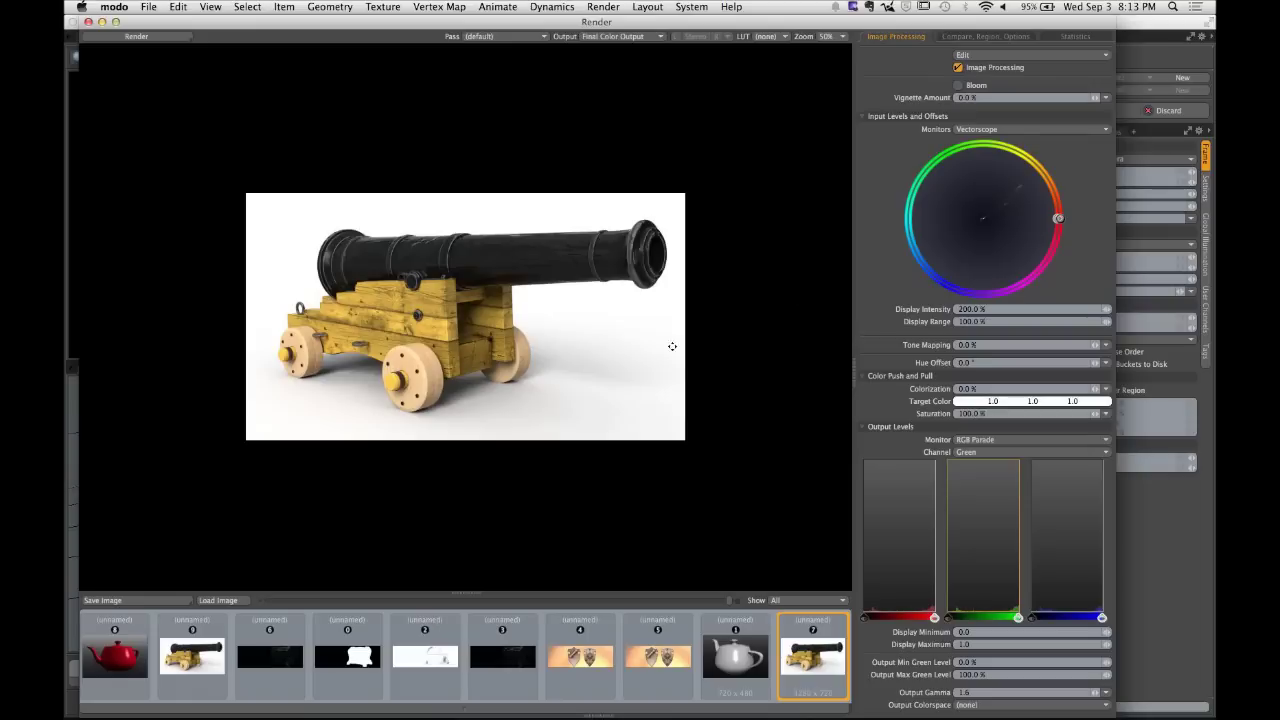
# Save the cannon render as a JPEG image named Untitled.JPG in the WEBSITE_STUFF folder.
pyautogui.click(167, 603)
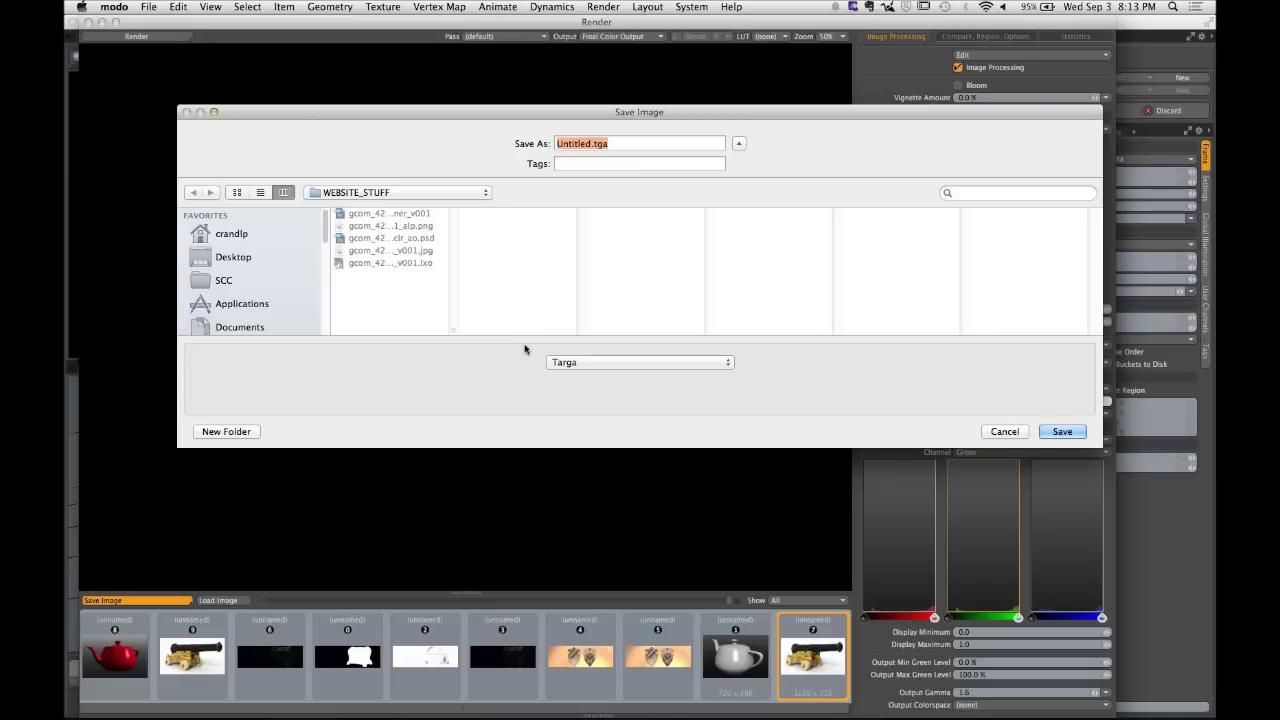
pyautogui.click(660, 362)
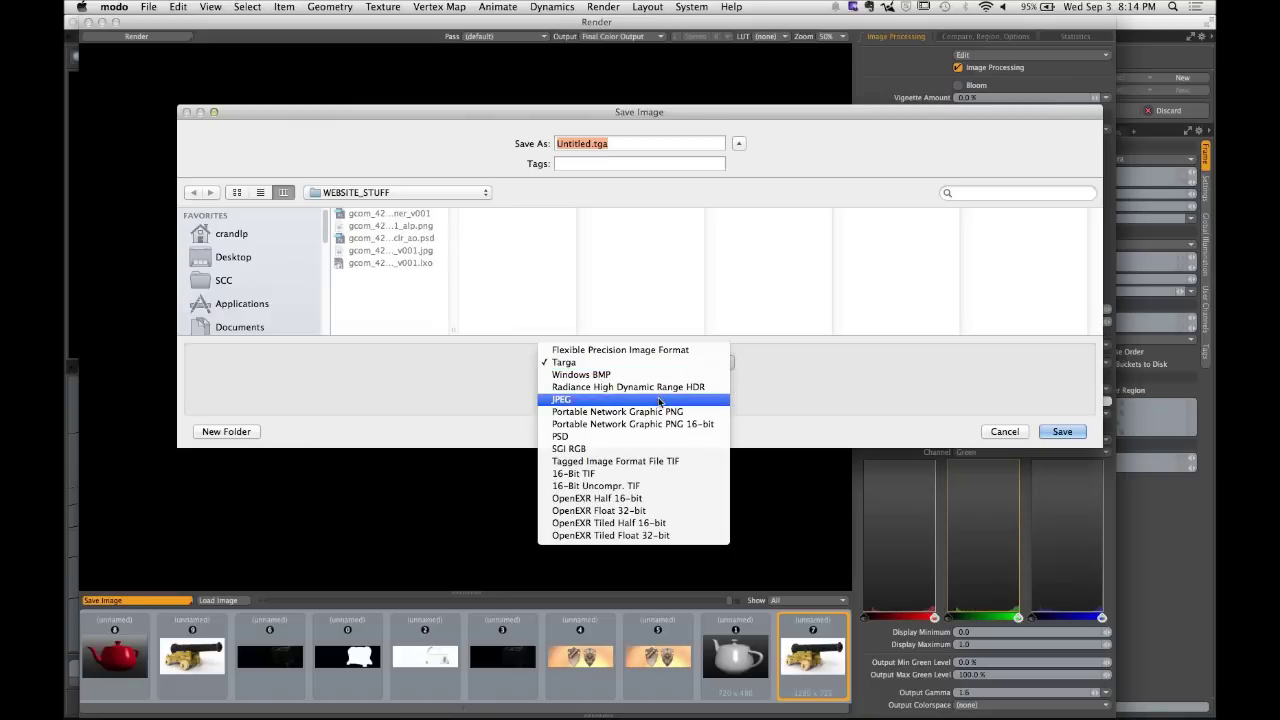
pyautogui.click(659, 400)
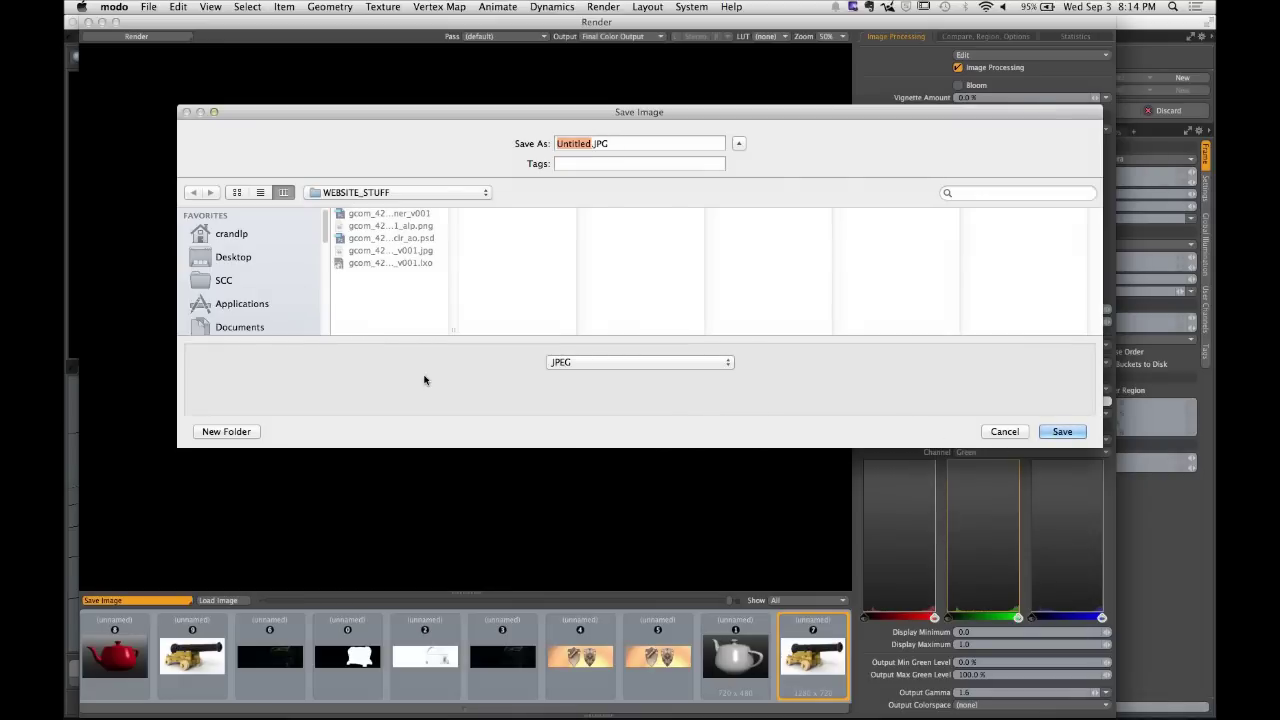
pyautogui.click(1046, 434)
# Switch to Finder, preview shot_01_previs_web.jpg from the RENDERS folder inside PATS_TRAIN, and return to modo.
pyautogui.click(110, 706)
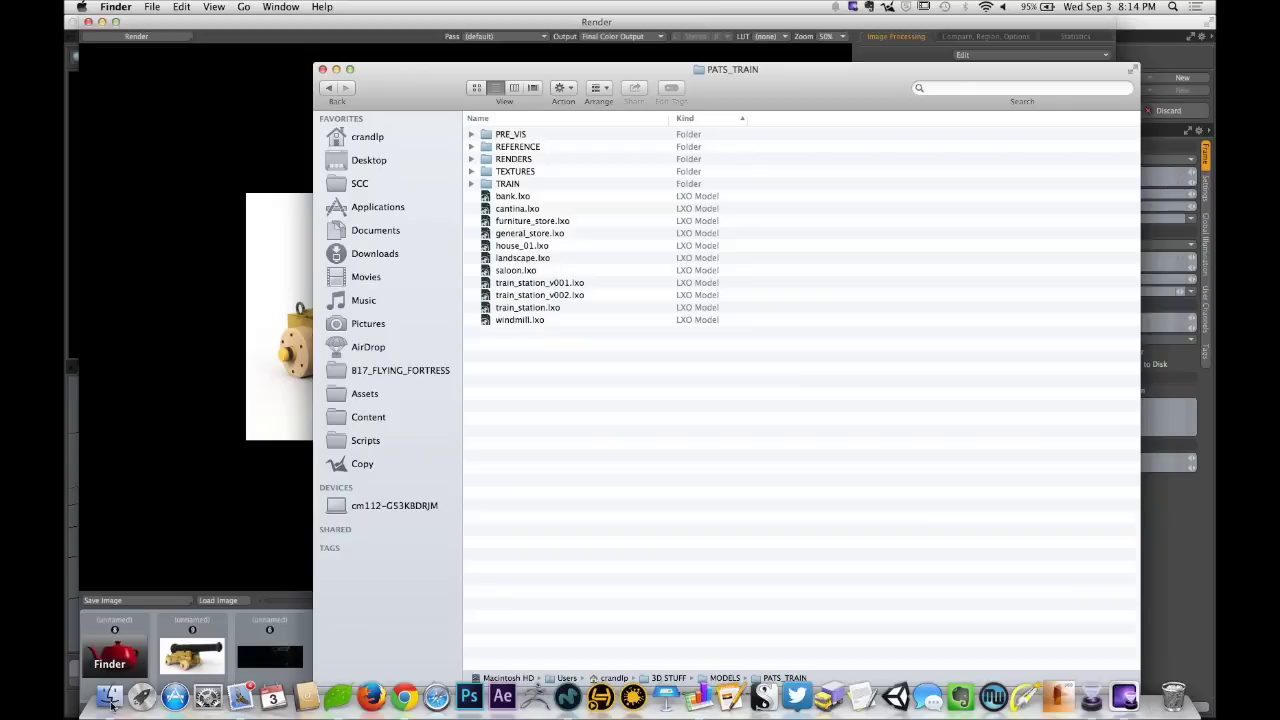
pyautogui.doubleClick(500, 184)
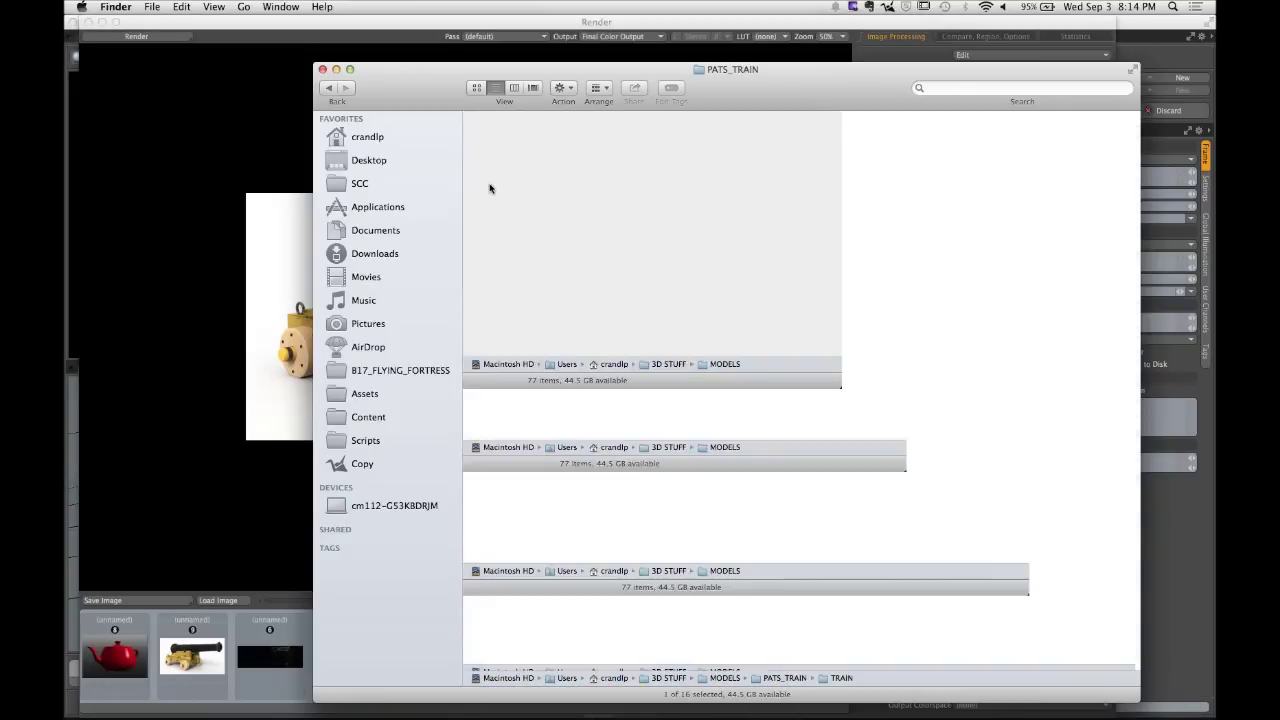
pyautogui.click(328, 88)
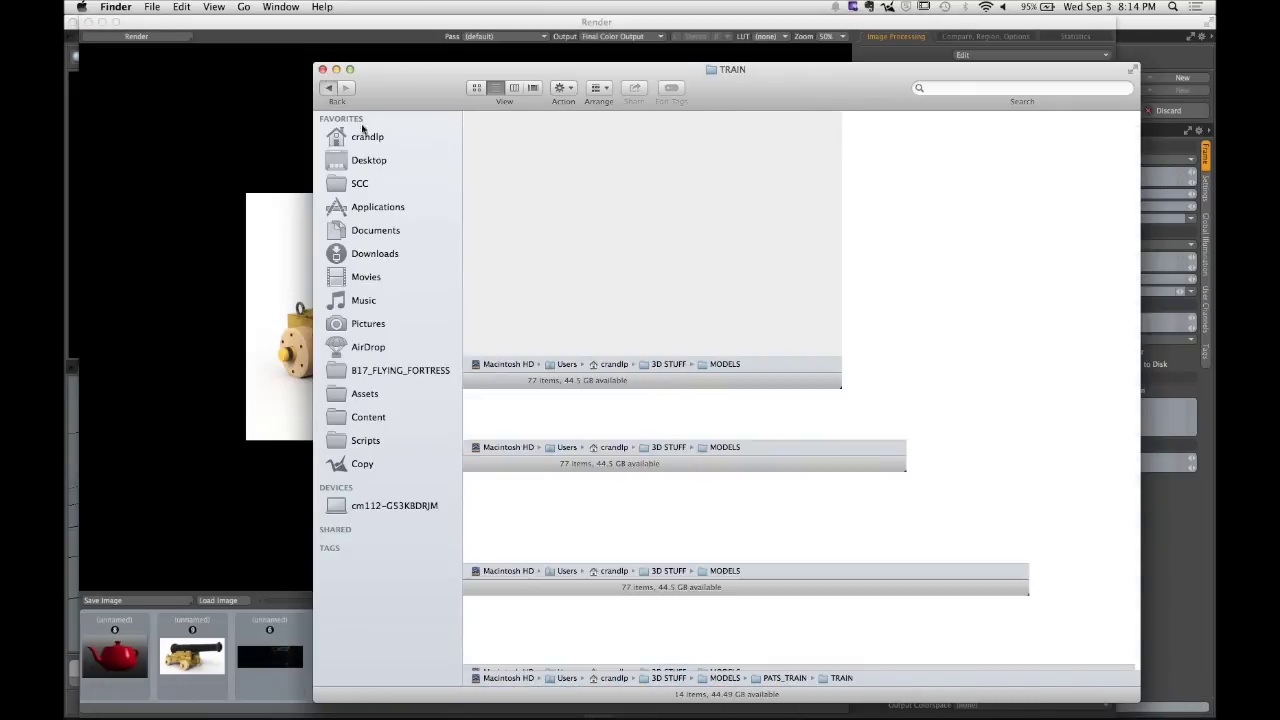
pyautogui.click(528, 163)
pyautogui.doubleClick(528, 163)
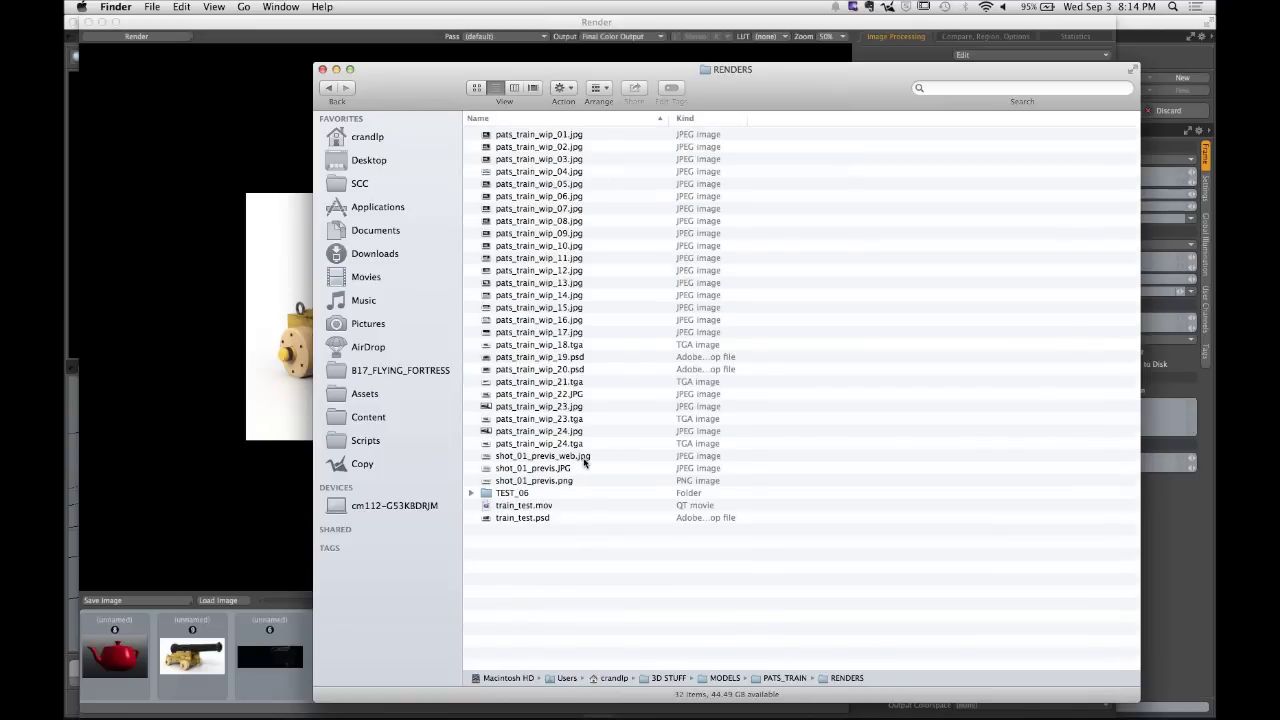
pyautogui.click(584, 457)
pyautogui.press('space')
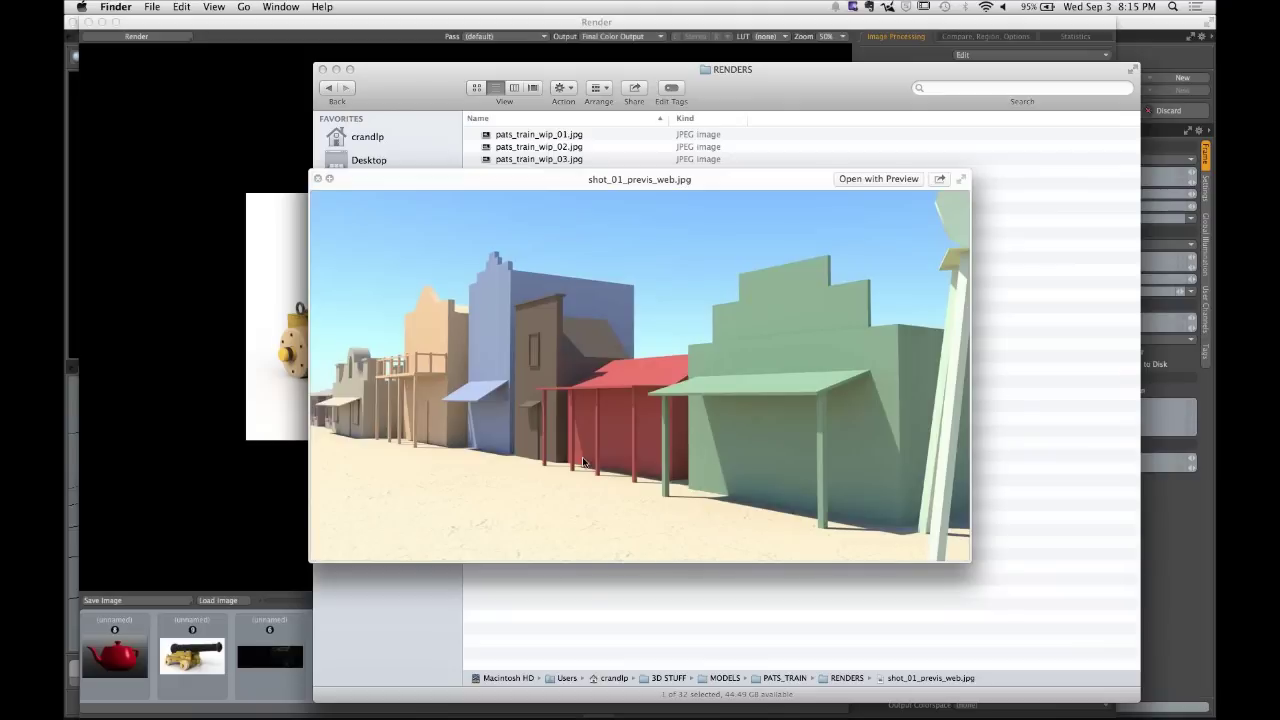
pyautogui.press('super+Tab')
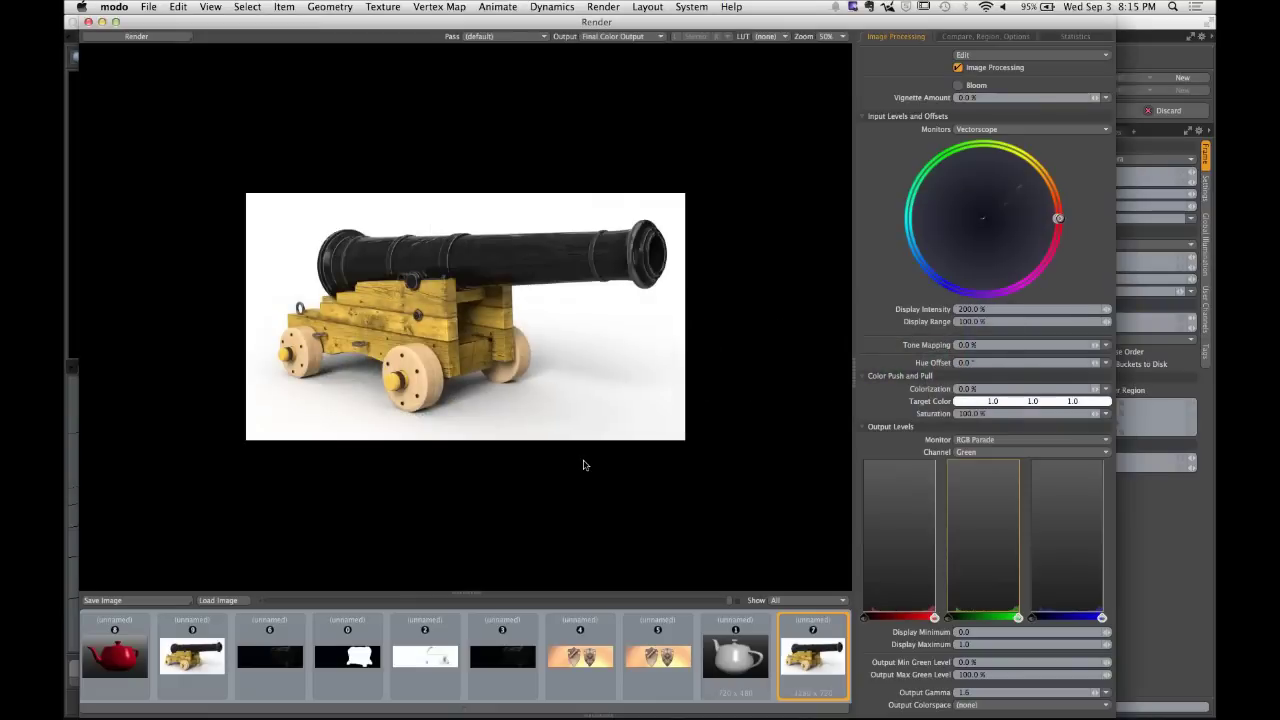
# Close the render window and inspect the frame width and height settings of the Render item.
pyautogui.click(88, 21)
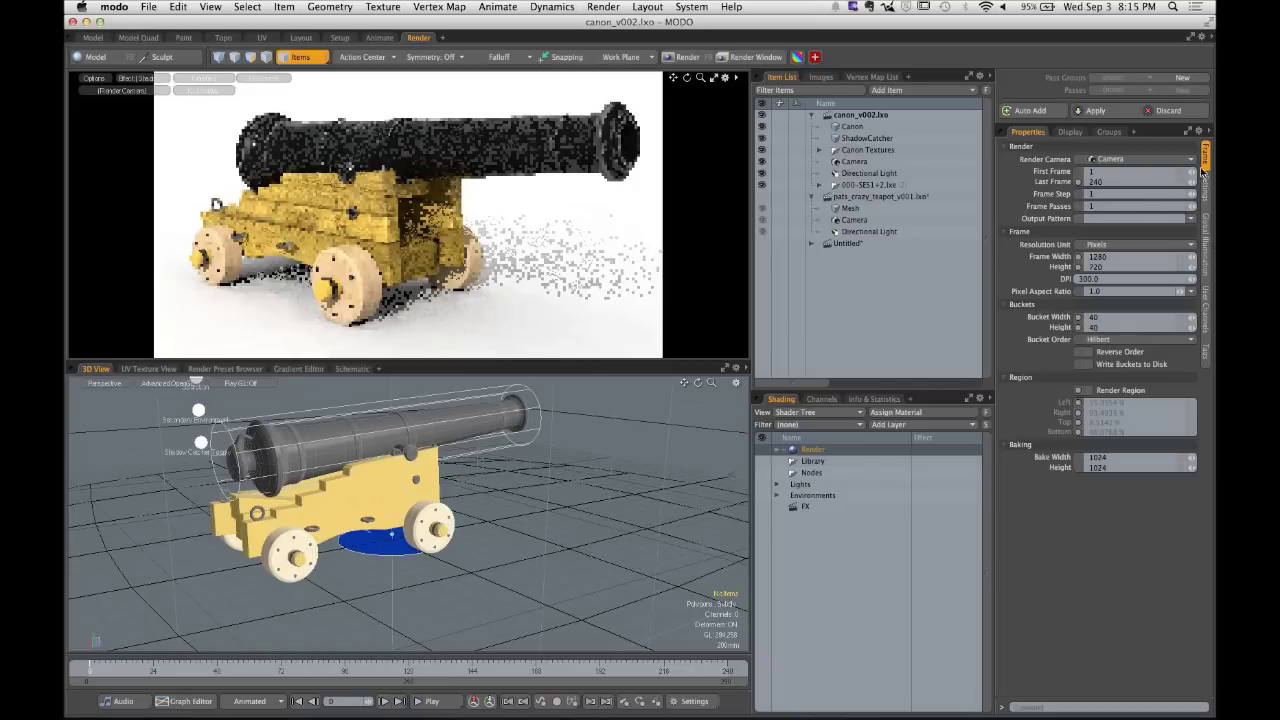
pyautogui.click(1098, 257)
pyautogui.press('Tab')
# Switch to Chrome and review the Shape Sorter homework page down to its Shape Sorter Starting Scene download link.
pyautogui.click(403, 700)
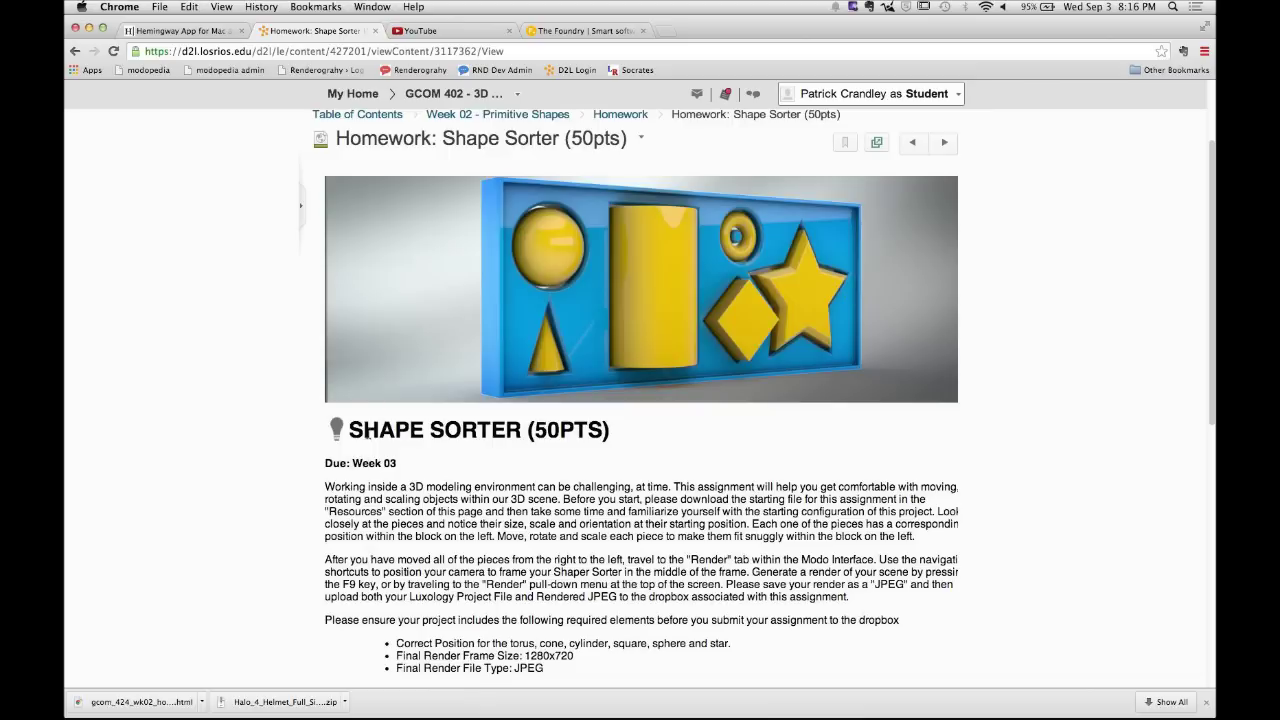
pyautogui.scroll(-5, 364, 459)
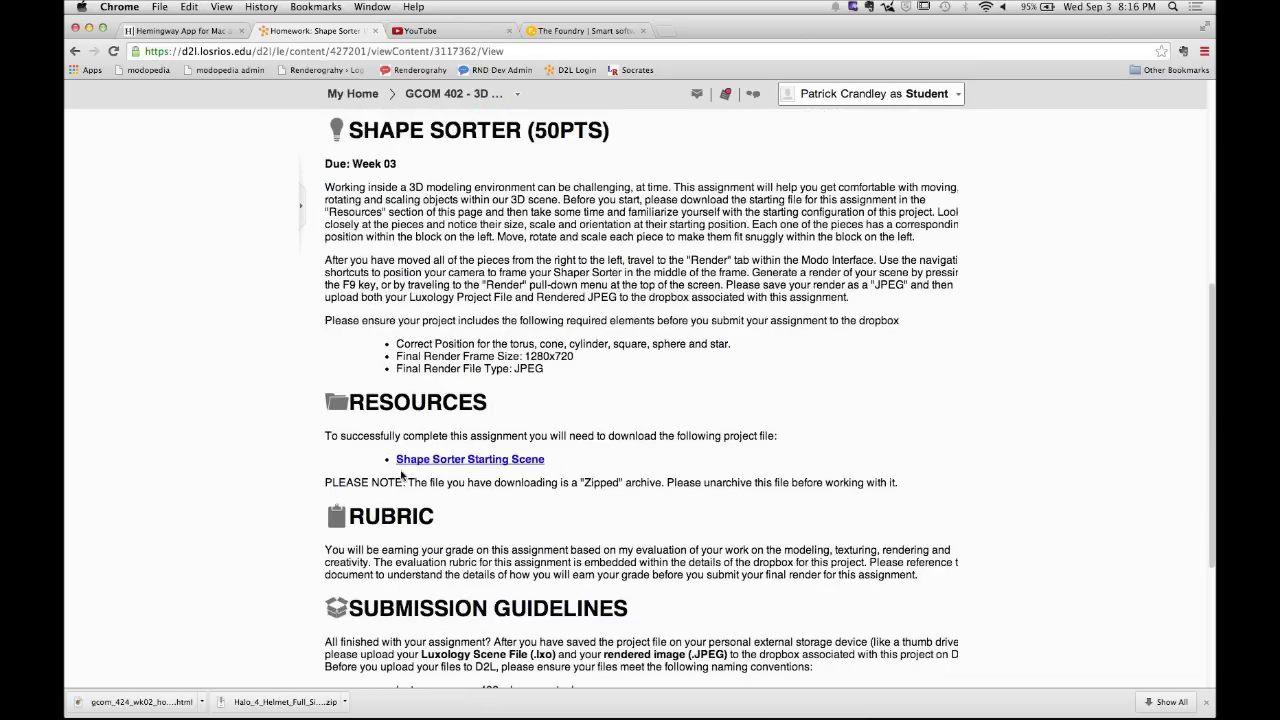
pyautogui.click(502, 464)
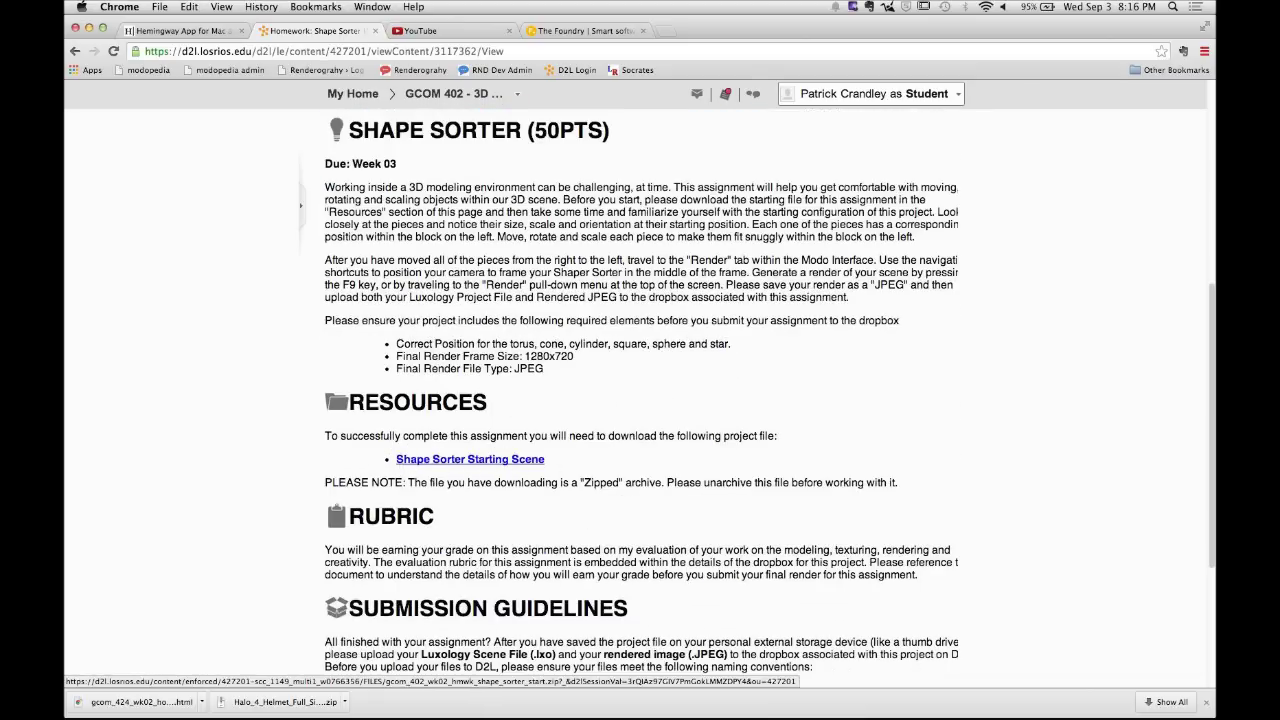
# Switch to modo, open the recent scene gcom_402_wk02_hmwk_shape_sorter_start.lxo, and maximize the render preview viewport.
pyautogui.moveTo(437, 698)
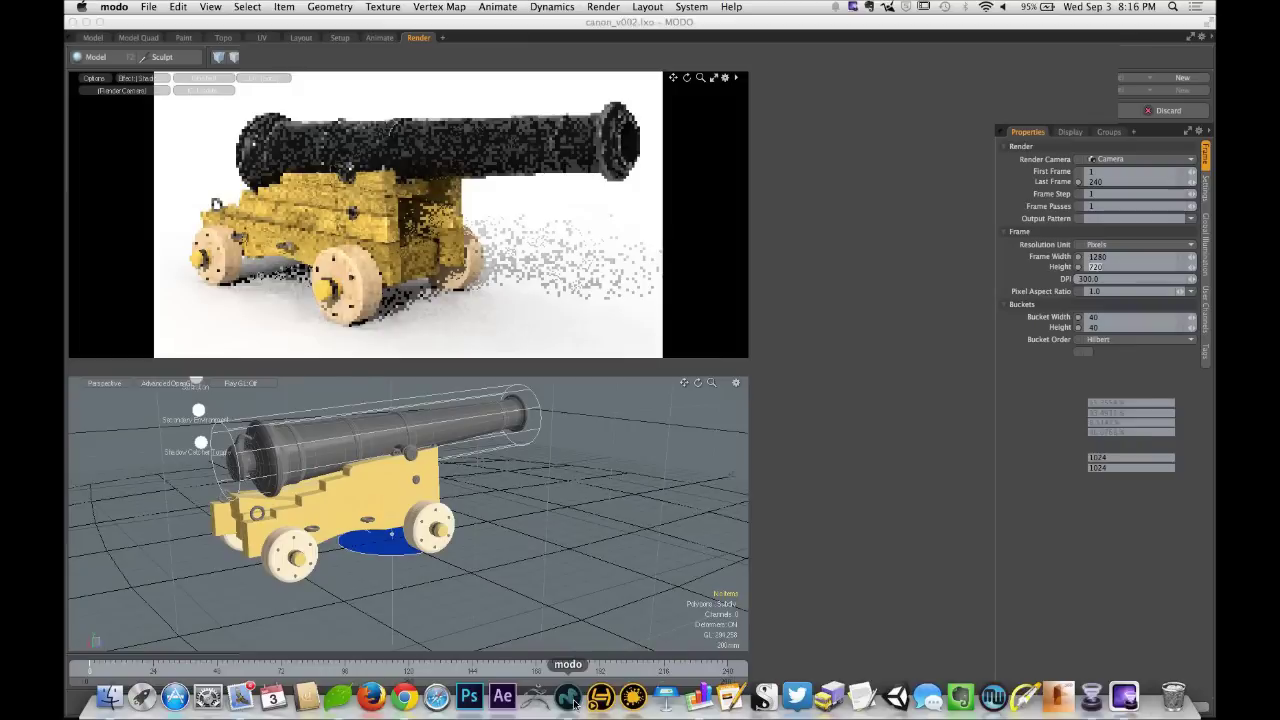
pyautogui.click(602, 698)
pyautogui.click(148, 7)
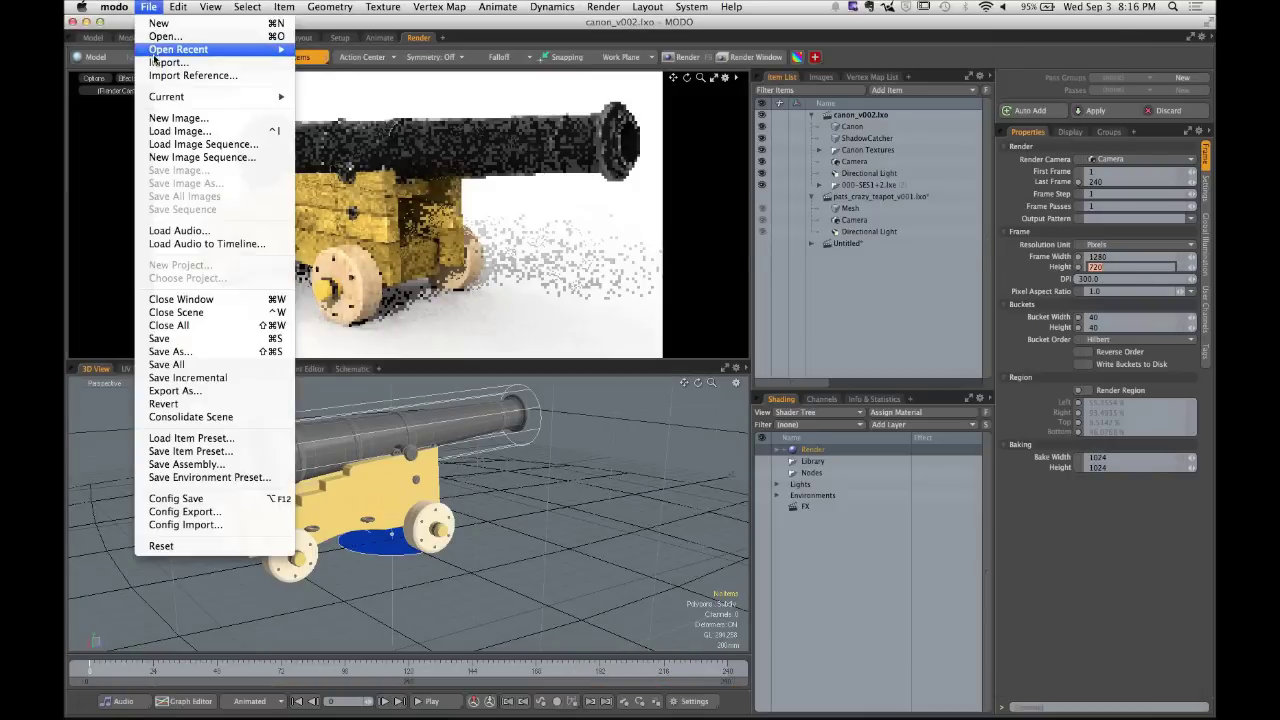
pyautogui.moveTo(168, 50)
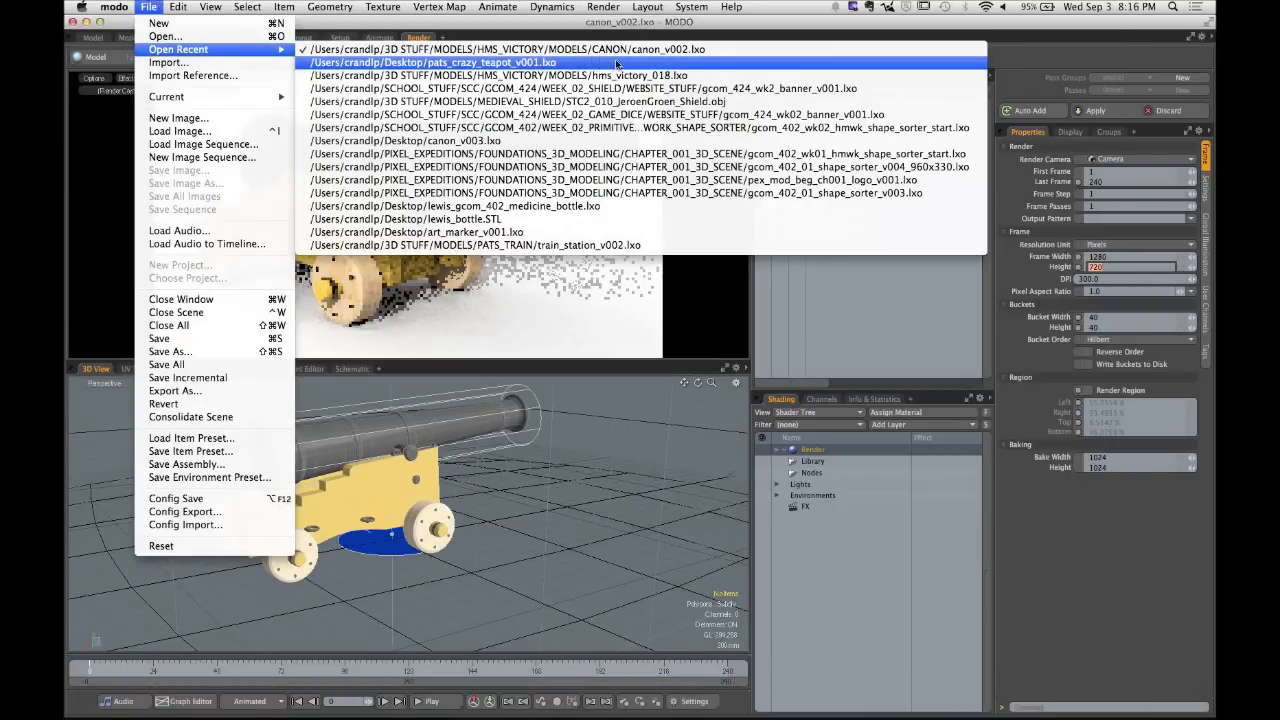
pyautogui.click(752, 128)
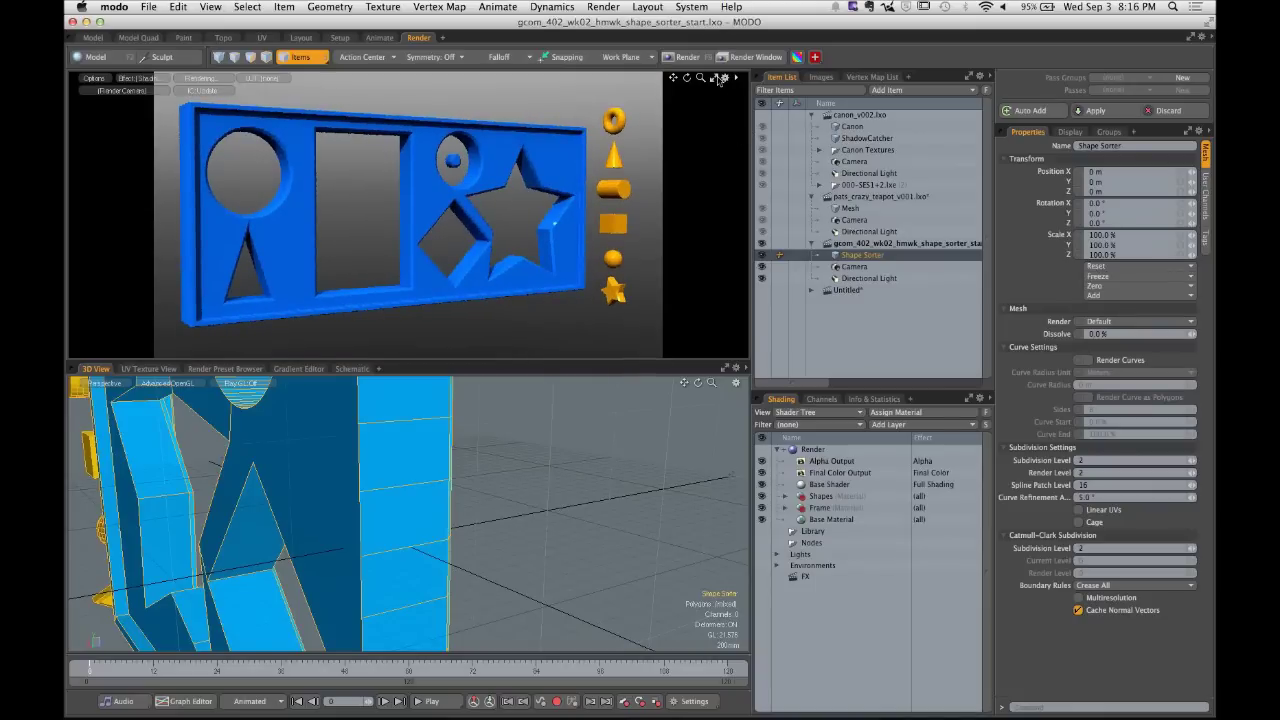
pyautogui.click(714, 78)
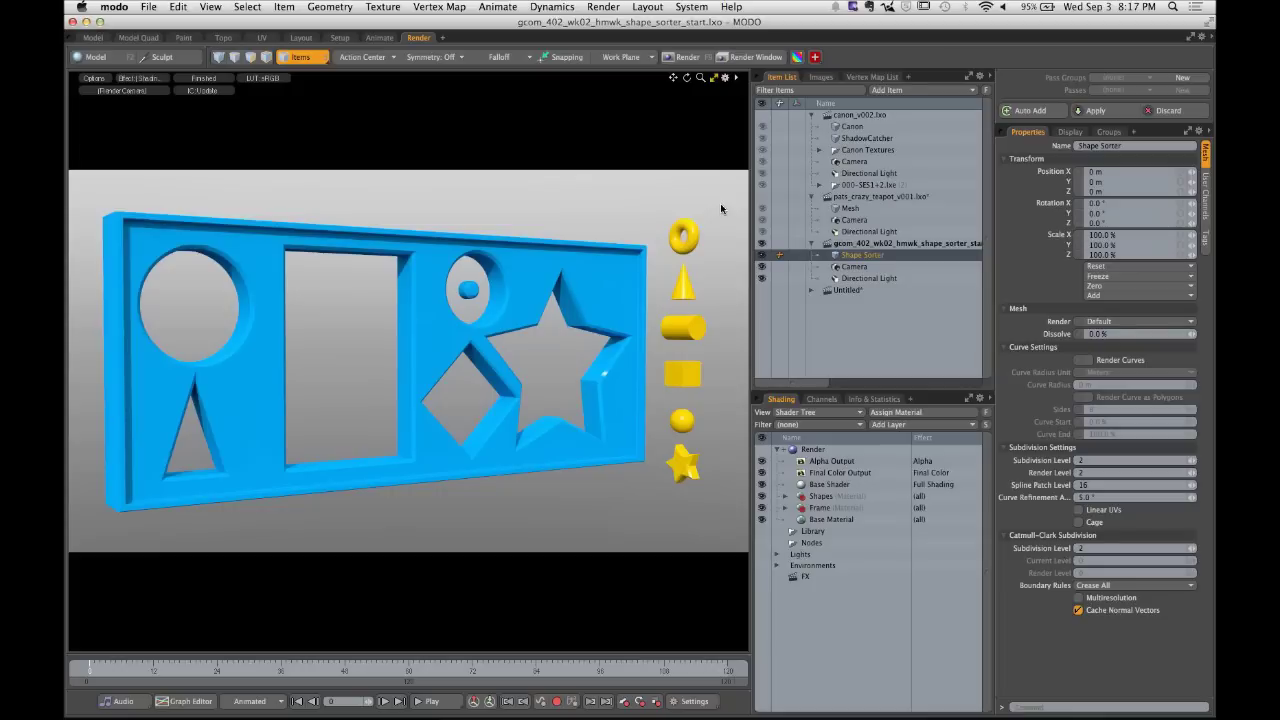
# Switch to Chrome and highlight the required project elements in the Shape Sorter assignment.
pyautogui.press('super+Tab')
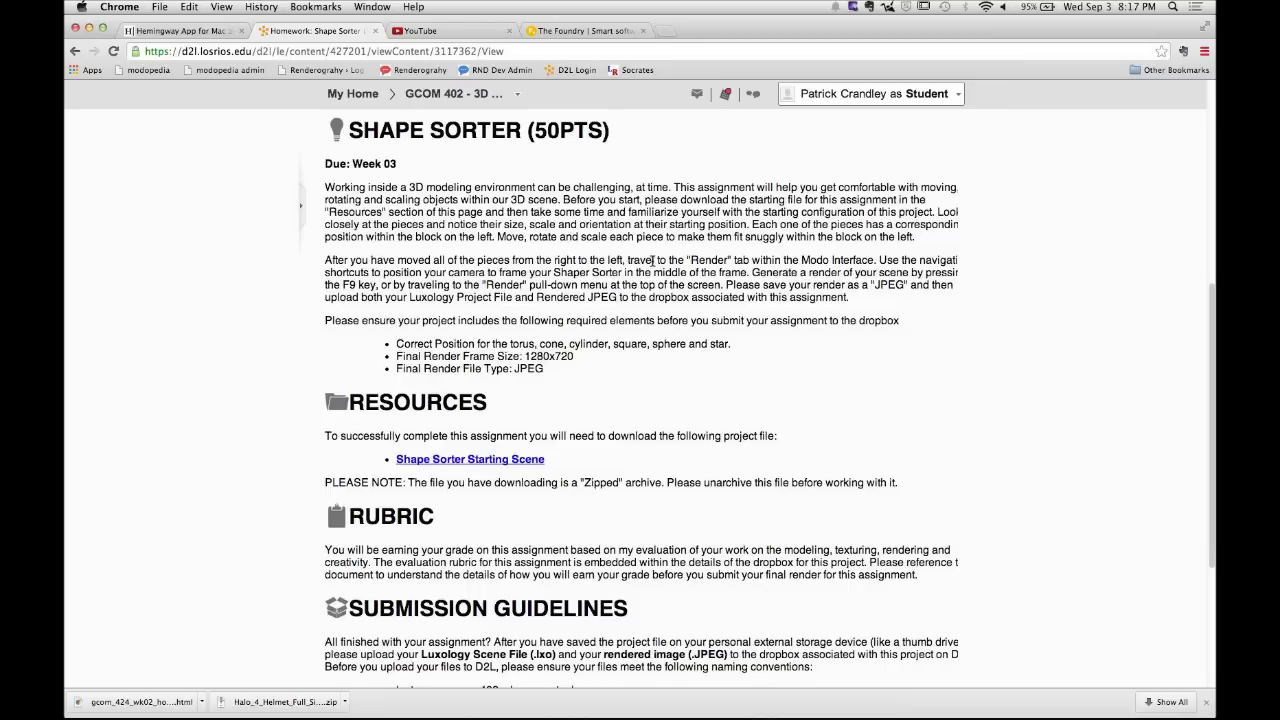
pyautogui.scroll(1, 648, 262)
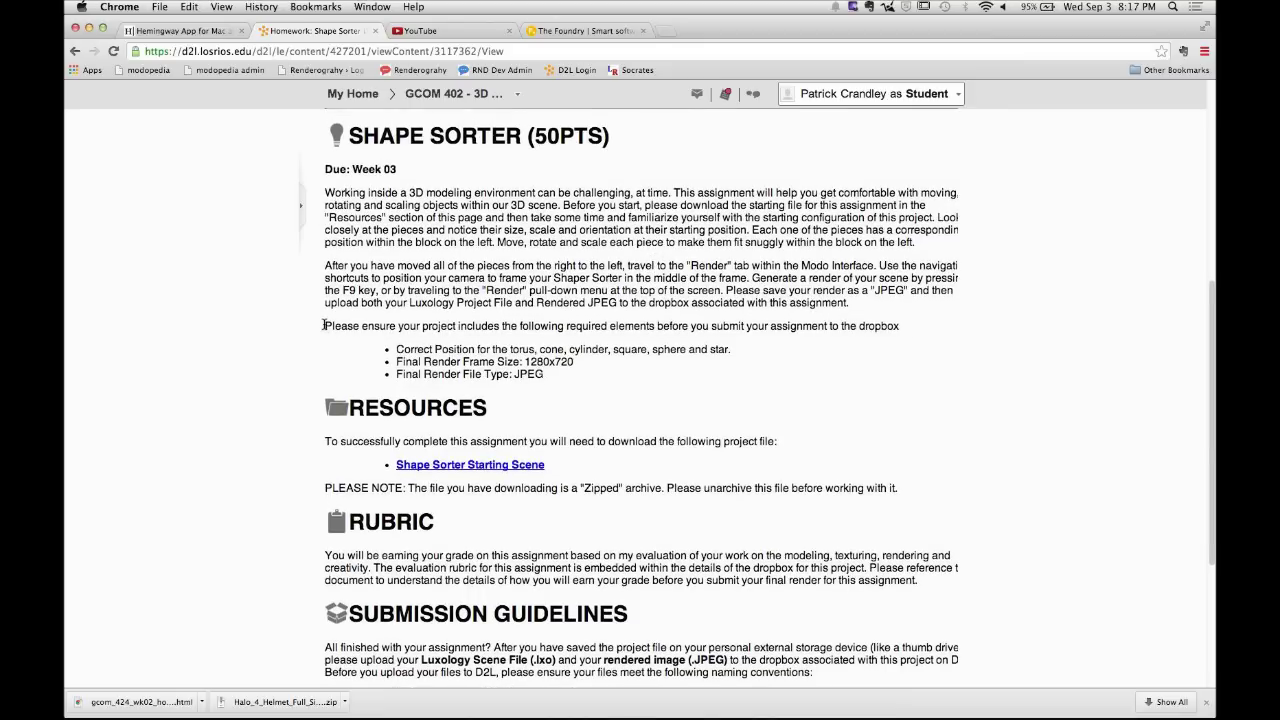
pyautogui.moveTo(324, 325); pyautogui.dragTo(576, 375)
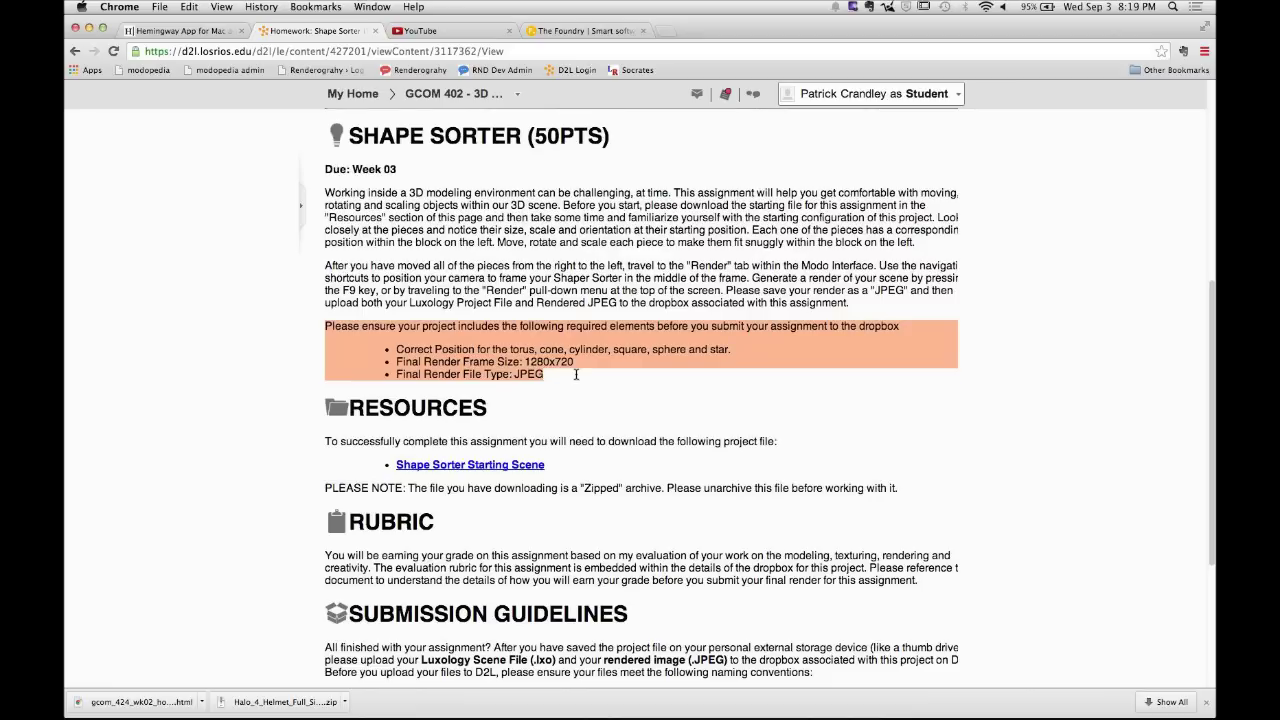
# Highlight the file naming conventions in the submission guidelines and the graded skills in the rubric section.
pyautogui.scroll(-5, 580, 628)
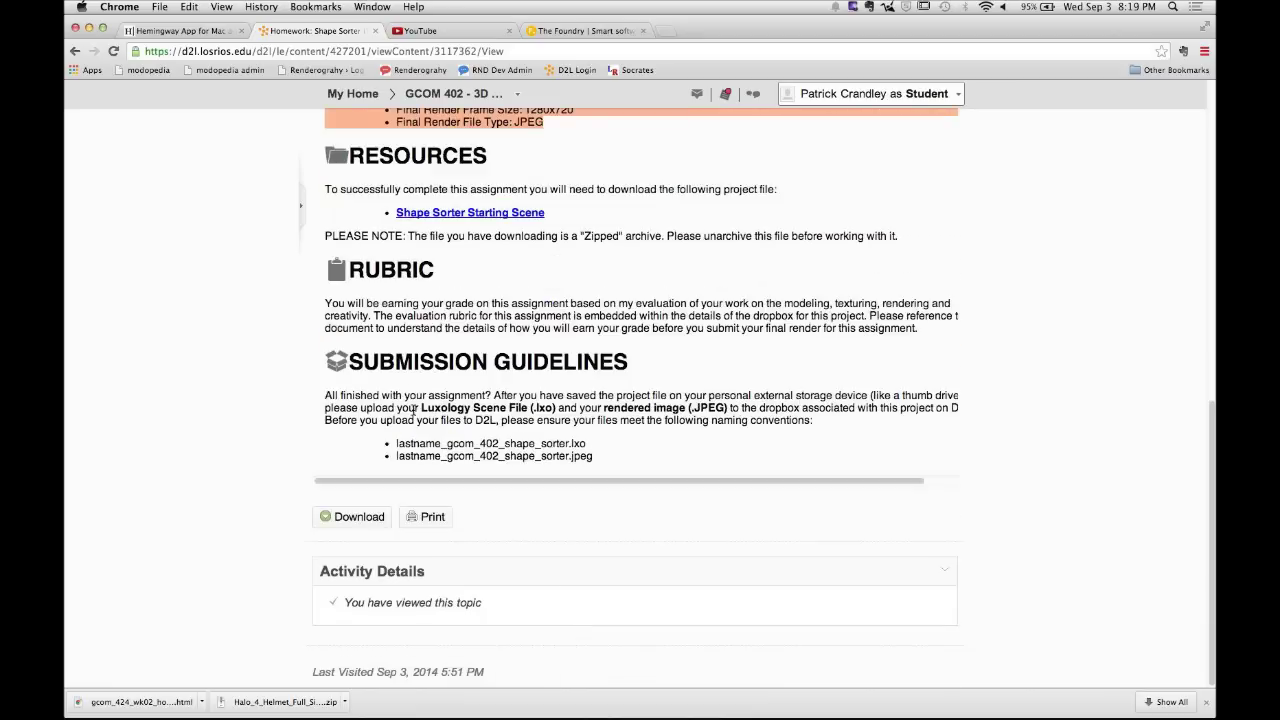
pyautogui.moveTo(397, 441); pyautogui.dragTo(601, 460)
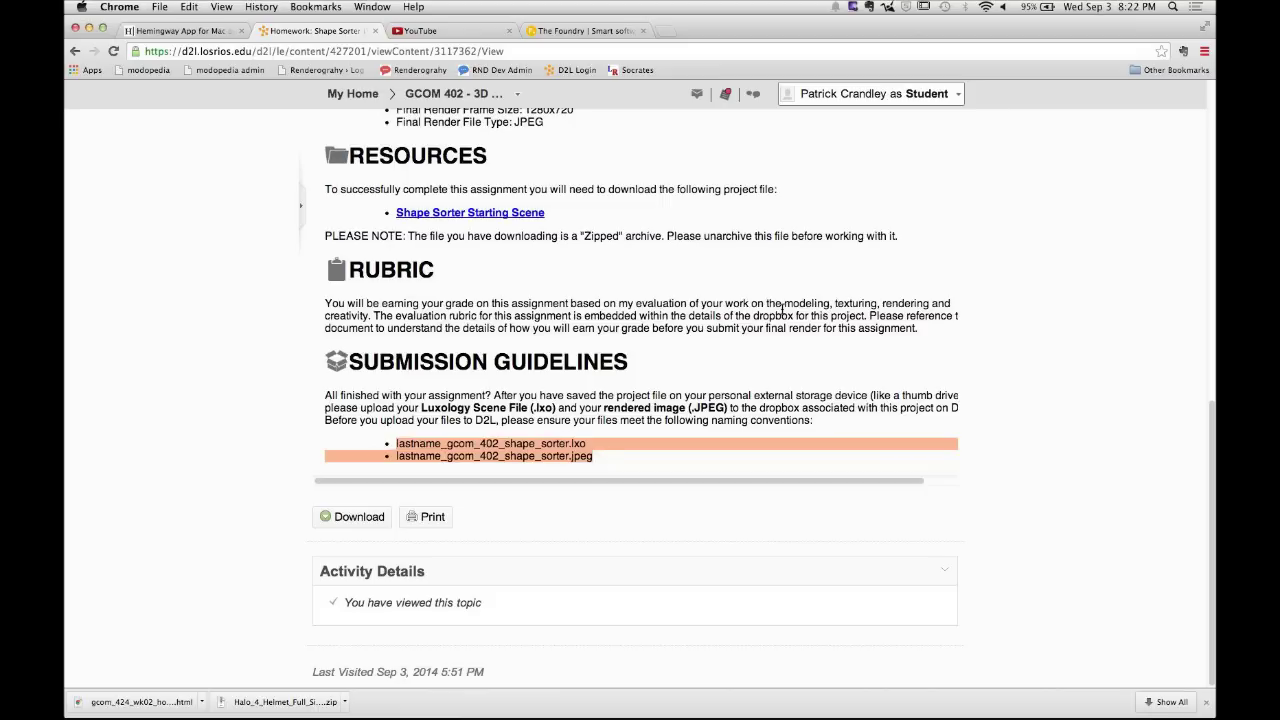
pyautogui.moveTo(783, 310); pyautogui.dragTo(336, 319)
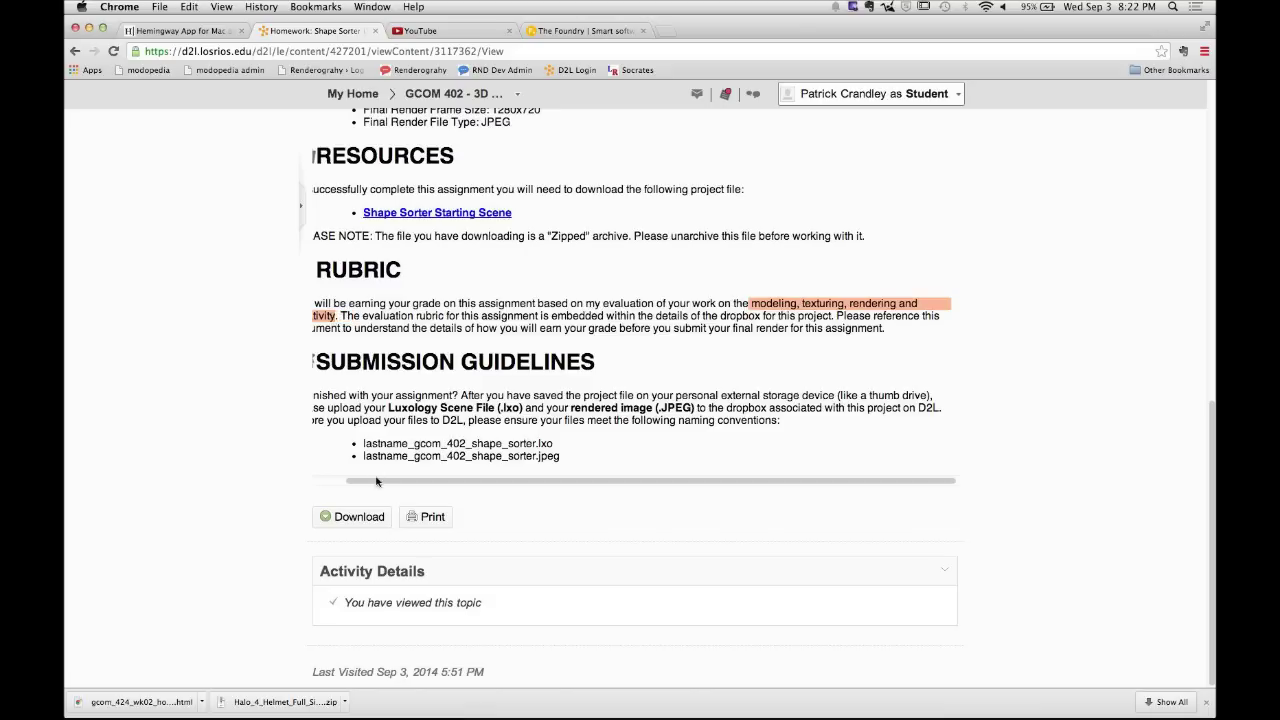
pyautogui.moveTo(379, 483); pyautogui.dragTo(311, 480)
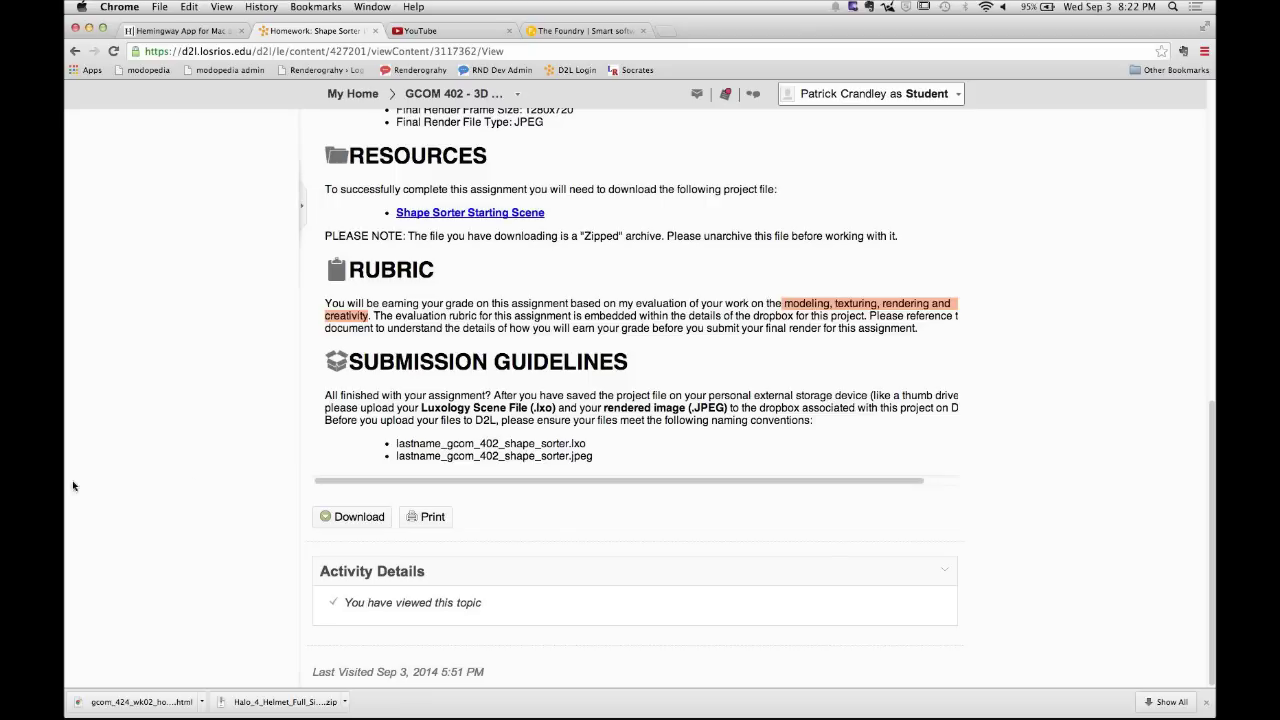
# Open the Primitive Shapes dropbox from the Homework module and display its General 3D Modeling rubric.
pyautogui.scroll(20, 573, 281)
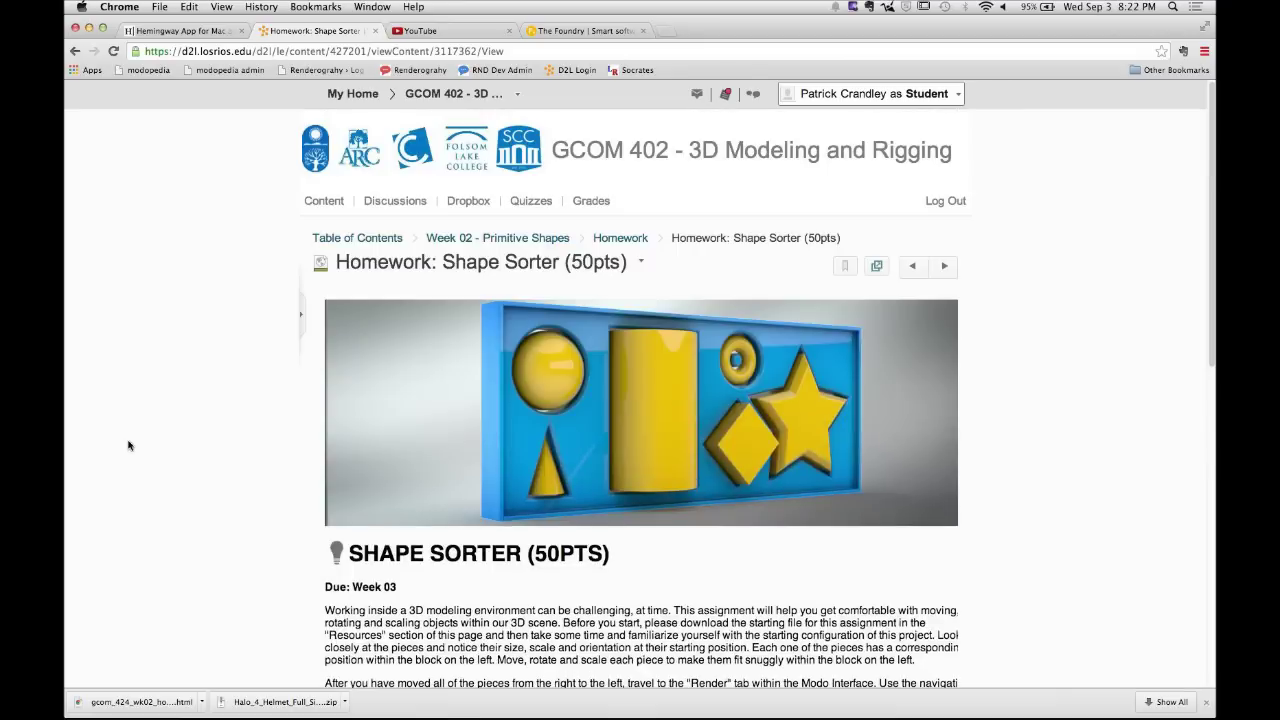
pyautogui.click(620, 238)
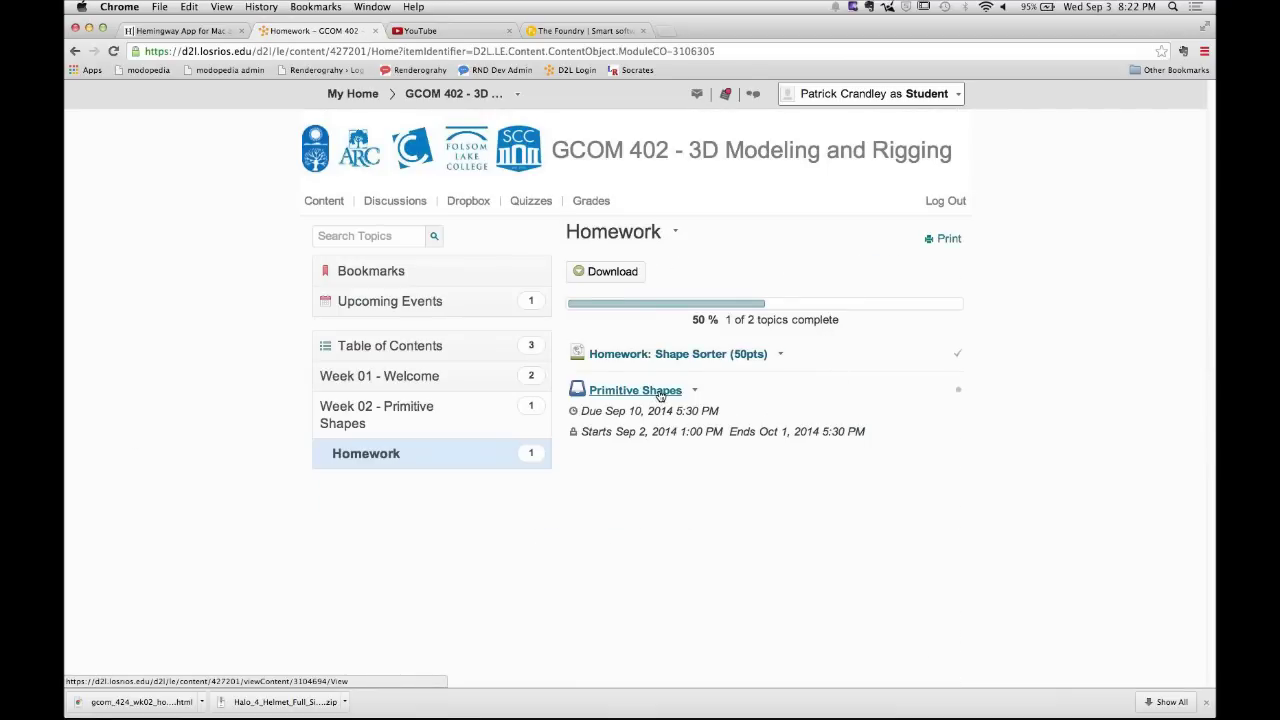
pyautogui.click(659, 393)
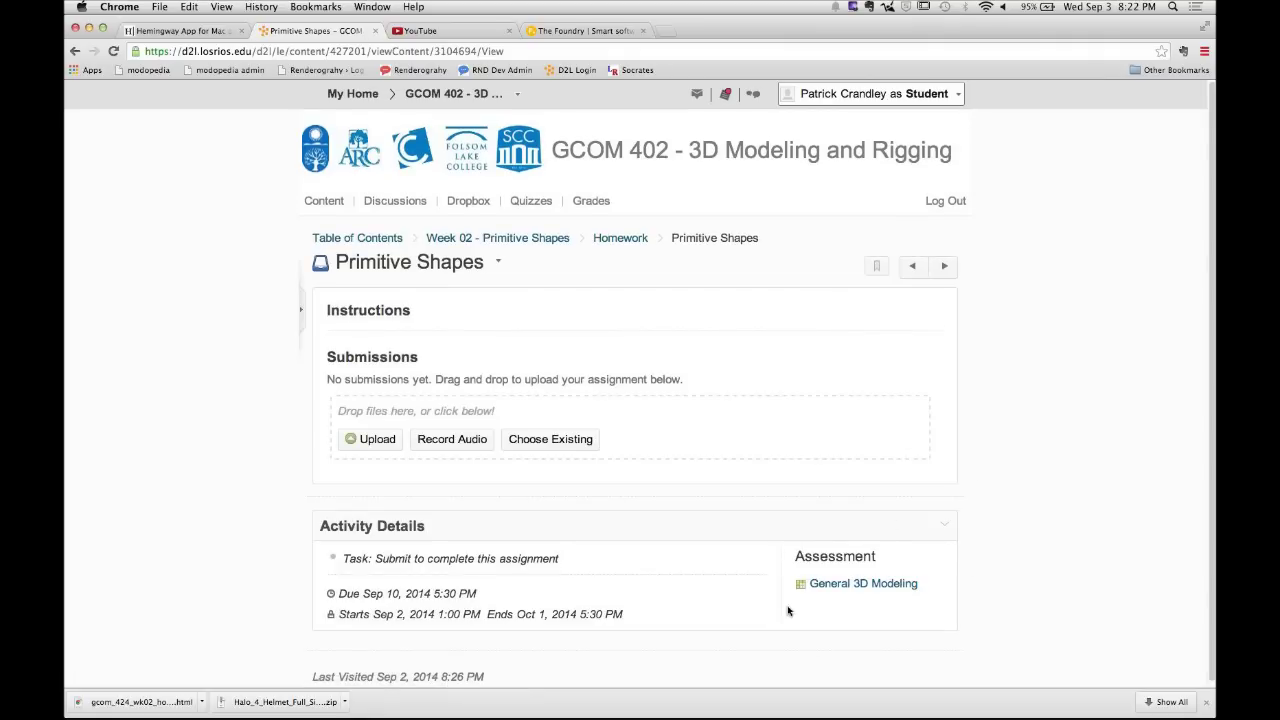
pyautogui.click(856, 589)
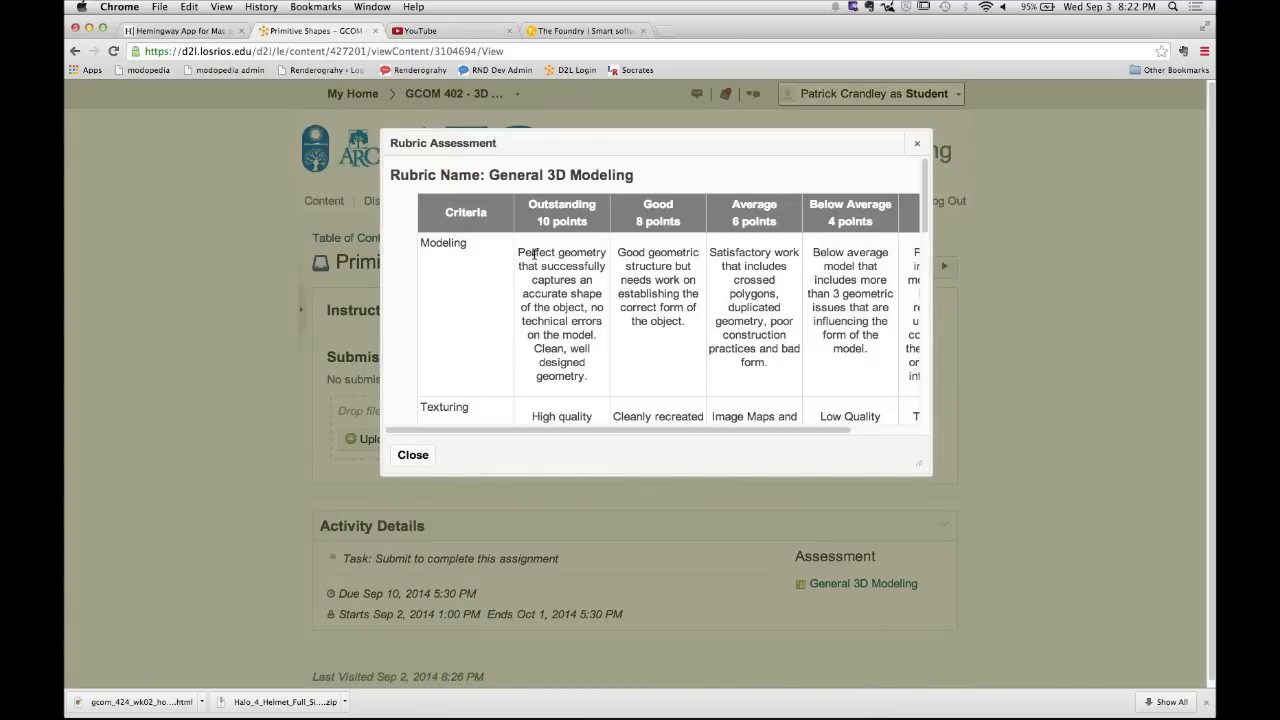
# Examine the rubric's modeling, texturing and rendering criteria, highlighting the outstanding-level modeling description, and close the rubric.
pyautogui.moveTo(518, 252); pyautogui.dragTo(596, 383)
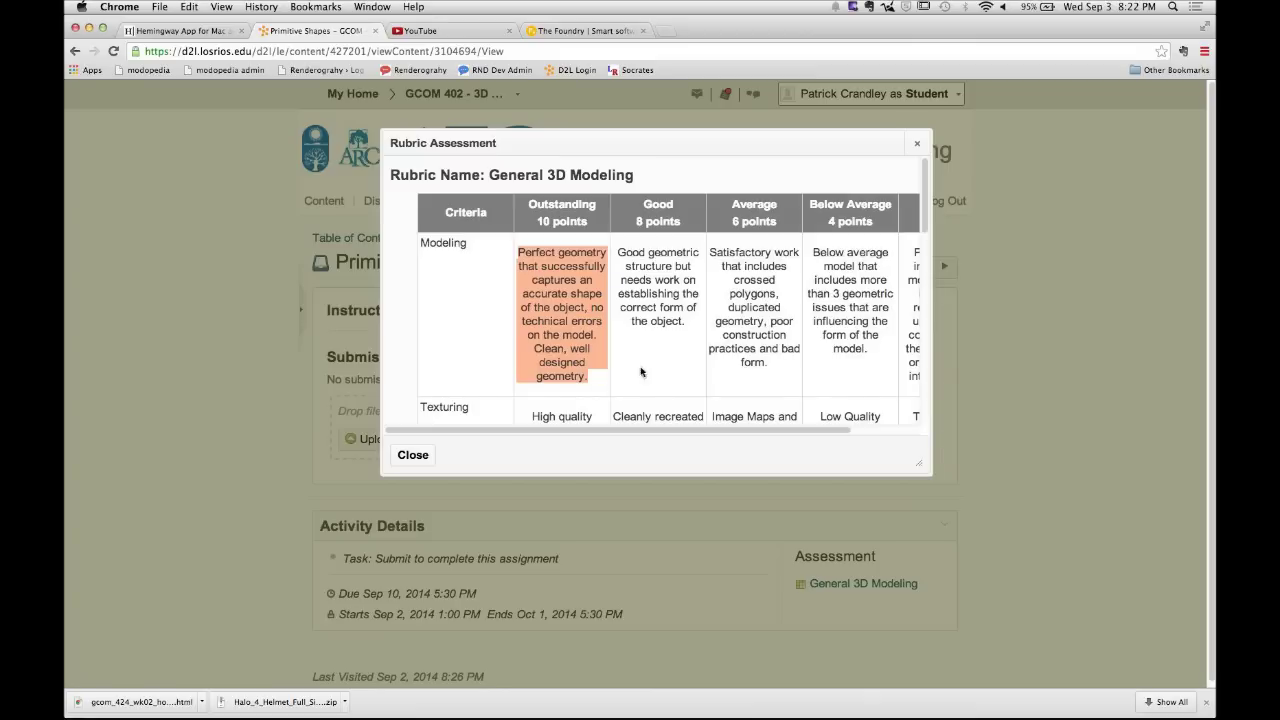
pyautogui.click(579, 256)
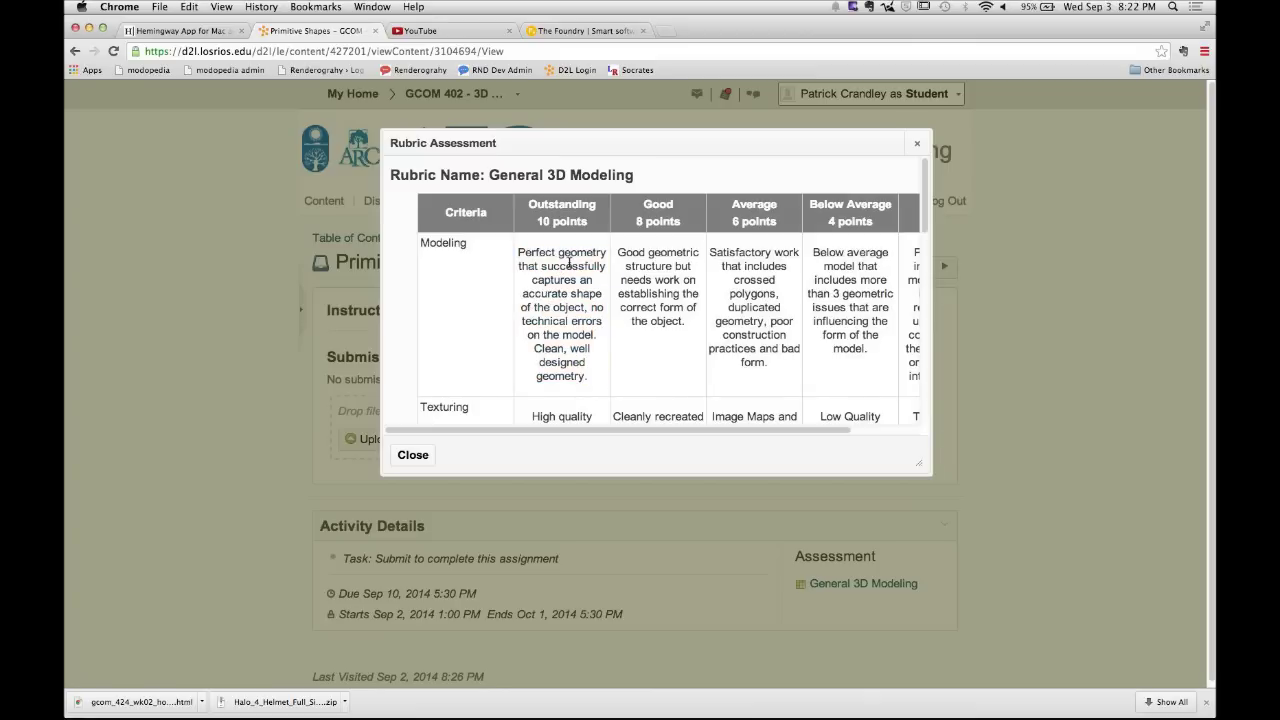
pyautogui.moveTo(545, 321); pyautogui.dragTo(600, 383)
pyautogui.click(567, 306)
pyautogui.scroll(-3, 567, 306)
pyautogui.scroll(-5, 500, 292)
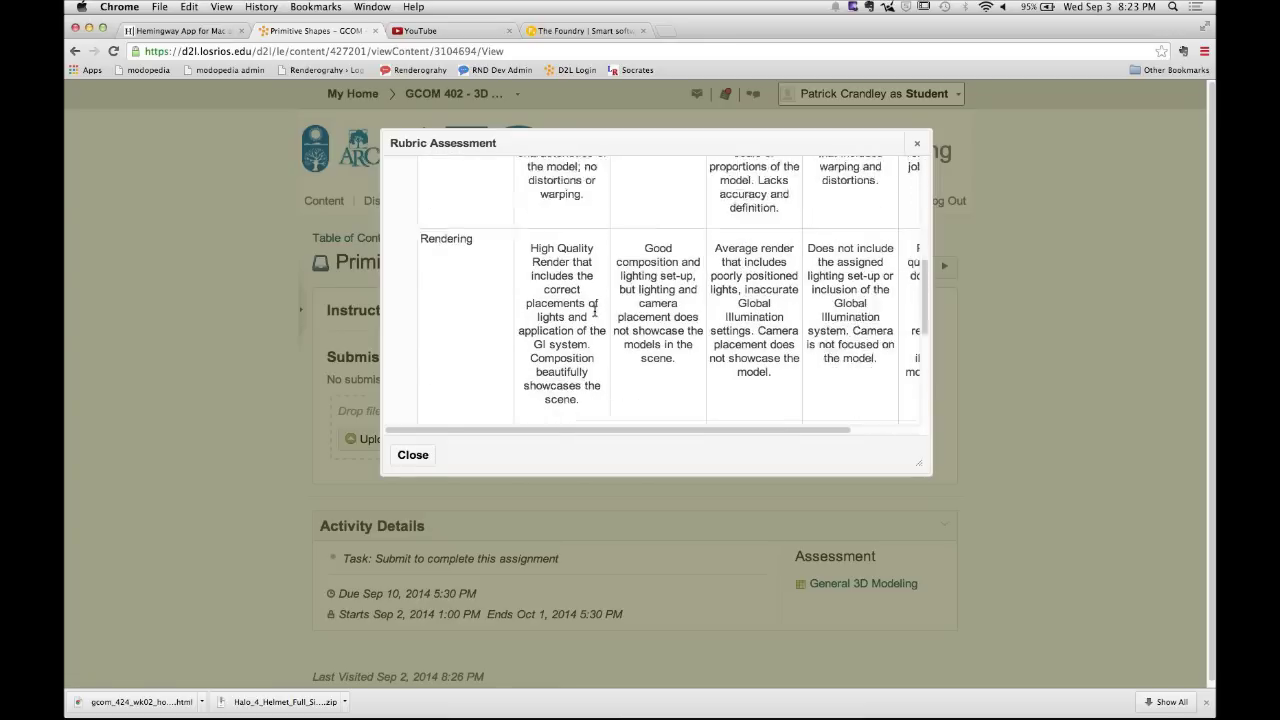
pyautogui.scroll(10, 679, 382)
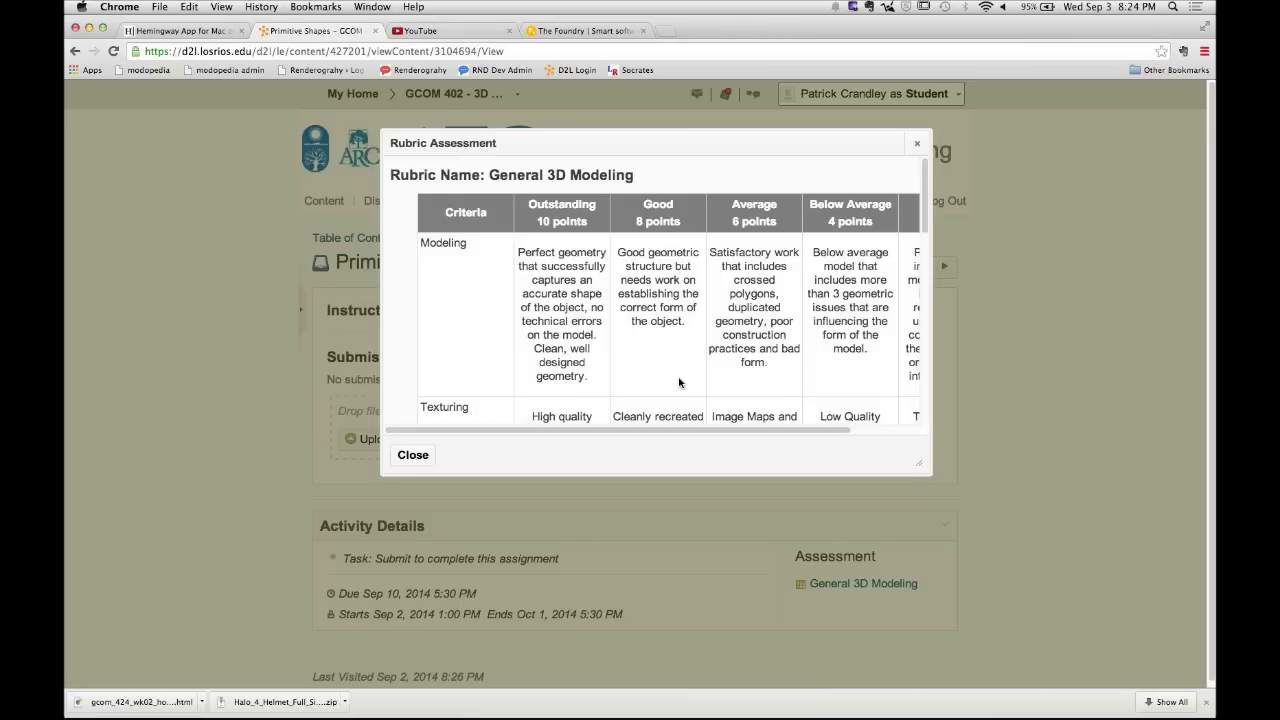
pyautogui.click(414, 455)
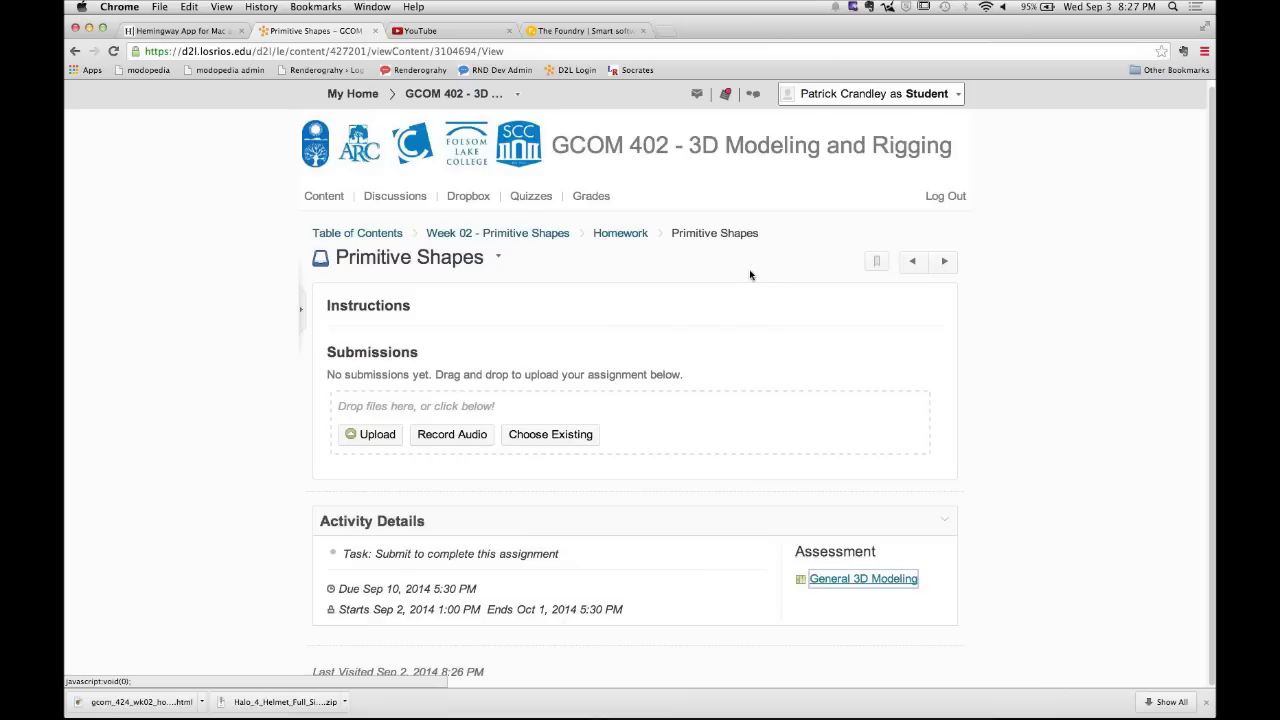
# Go to the YouTube live control room and request to stop streaming the live event.
pyautogui.press('super+Tab')
pyautogui.press('super+shift+Tab')
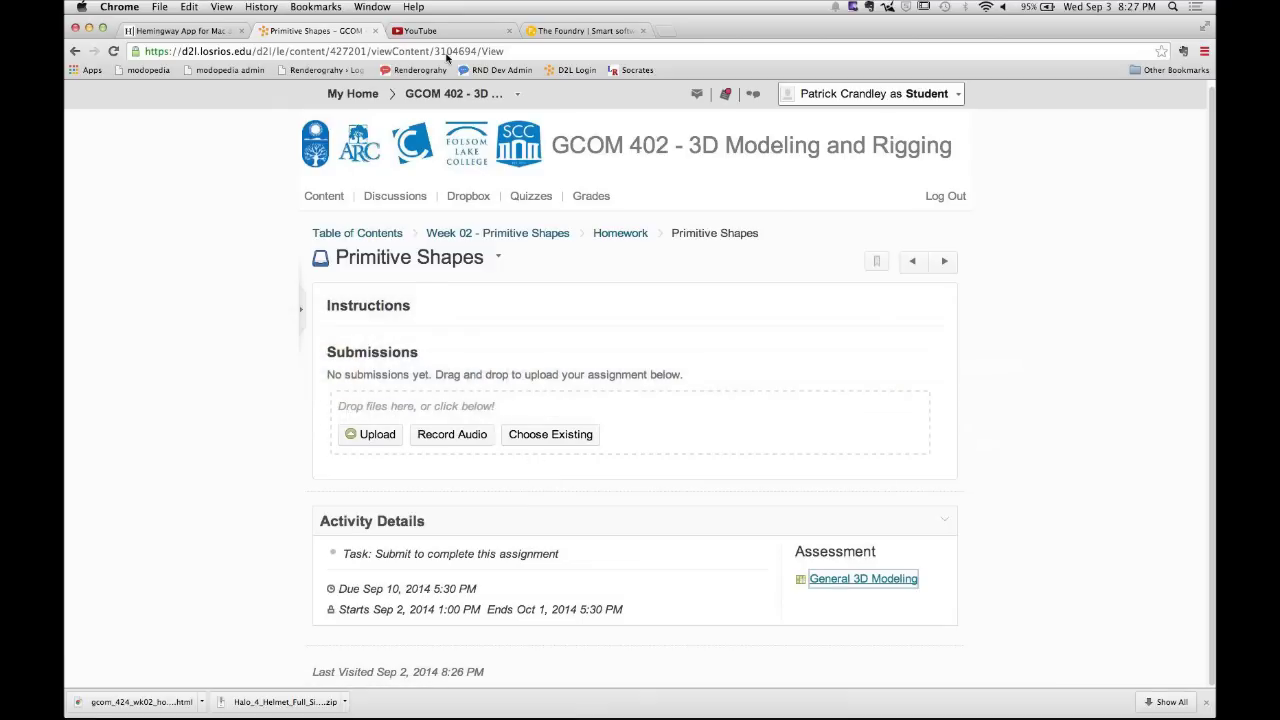
pyautogui.click(463, 33)
pyautogui.click(352, 256)
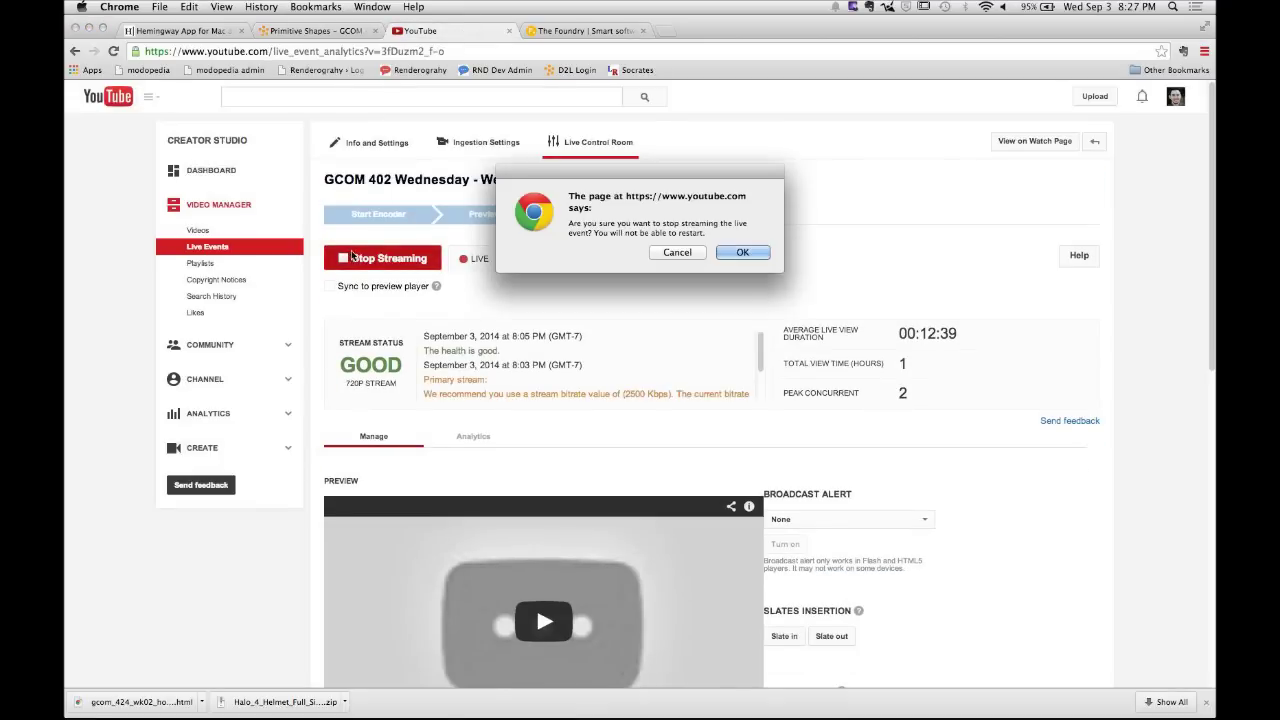